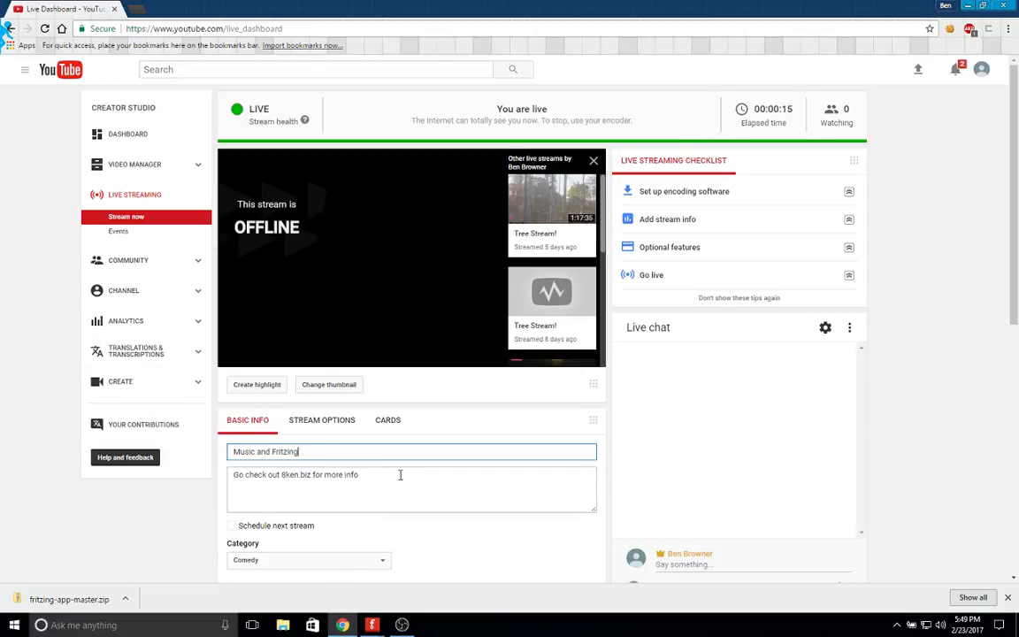
Replace the stream description with "You can make suggestions if you like.".
{"action": "left_click_drag", "start_coordinate": [400, 473], "coordinate": [202, 475]}
{"action": "key", "text": "BackSpace"}
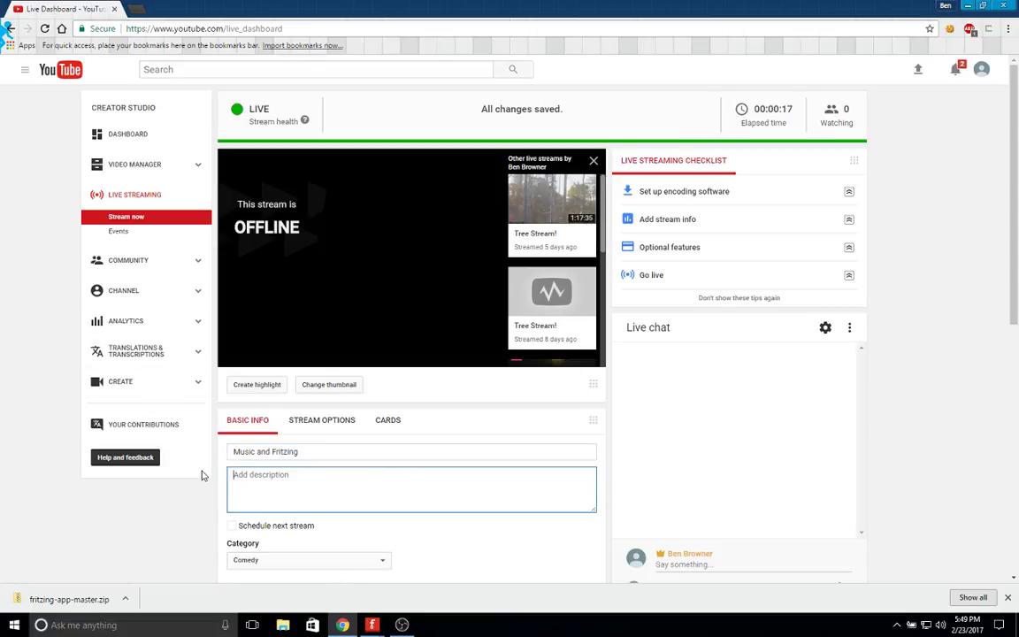
{"action": "type", "text": "Ju"}
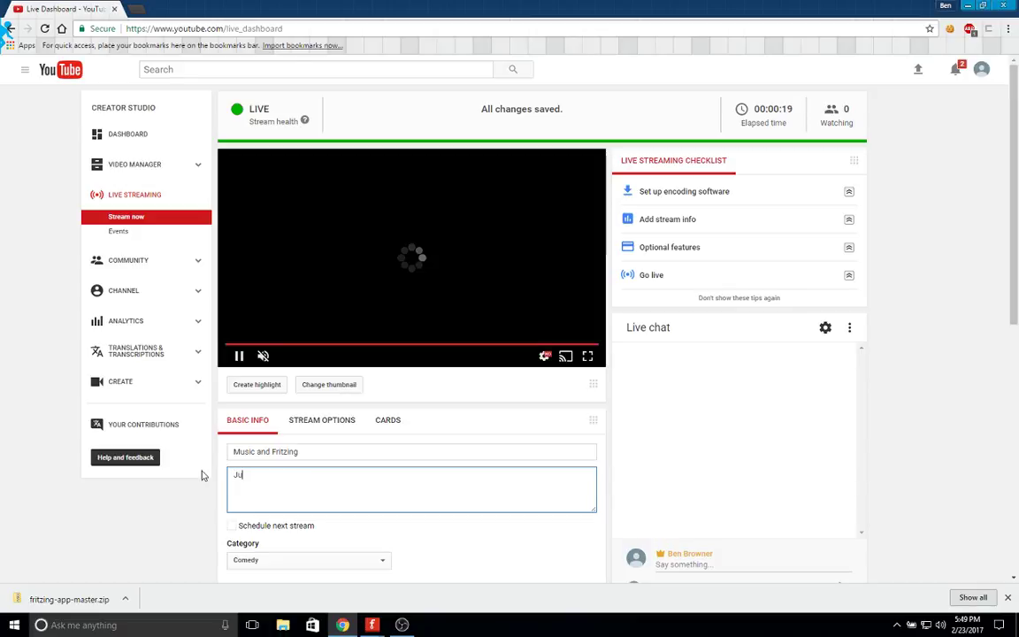
{"action": "type", "text": "st"}
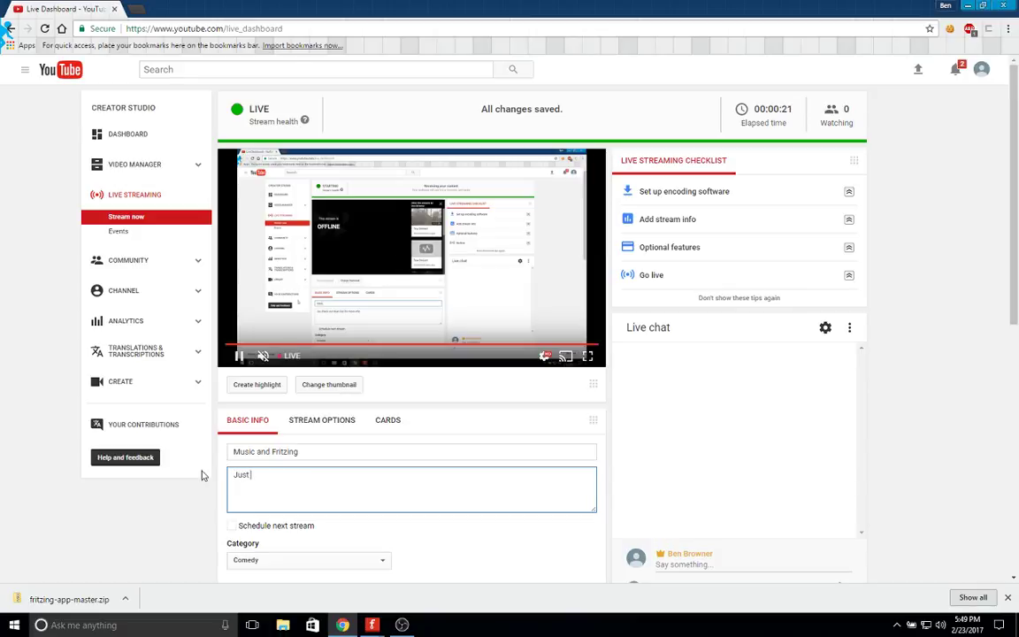
{"action": "key", "text": "BackSpace"}
{"action": "key", "text": "BackSpace"}
{"action": "key", "text": "BackSpace"}
{"action": "key", "text": "BackSpace"}
{"action": "type", "text": "You c"}
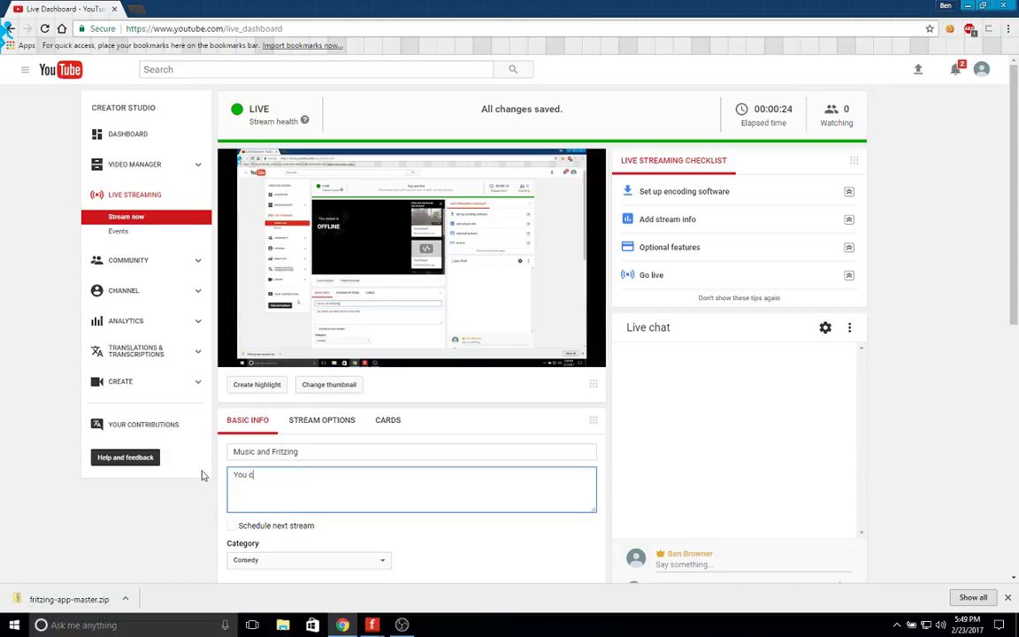
{"action": "type", "text": "an make"}
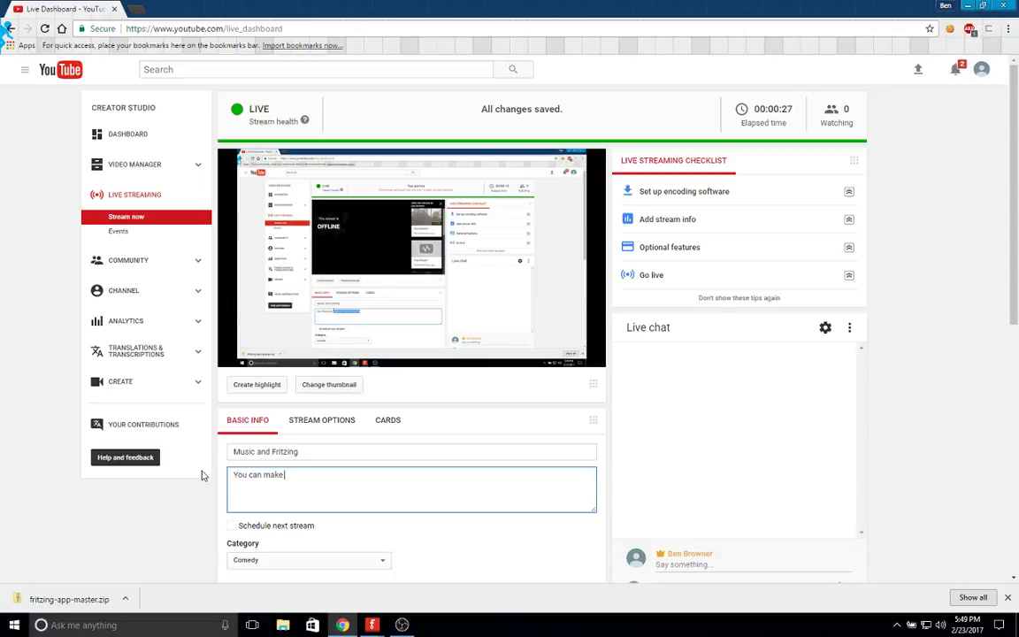
{"action": "type", "text": " suggest"}
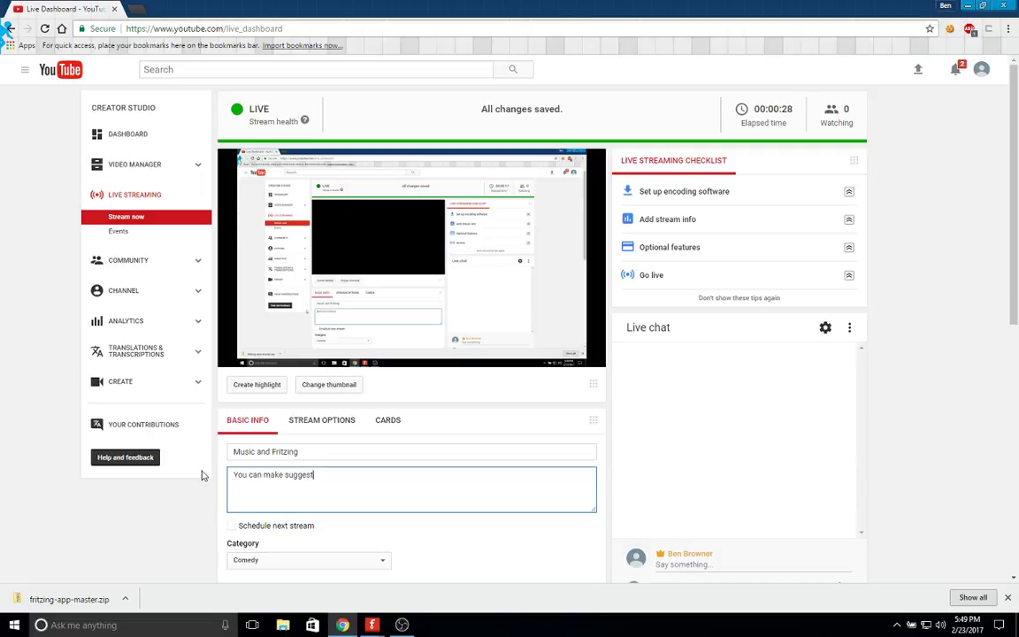
{"action": "type", "text": "ions if yo"}
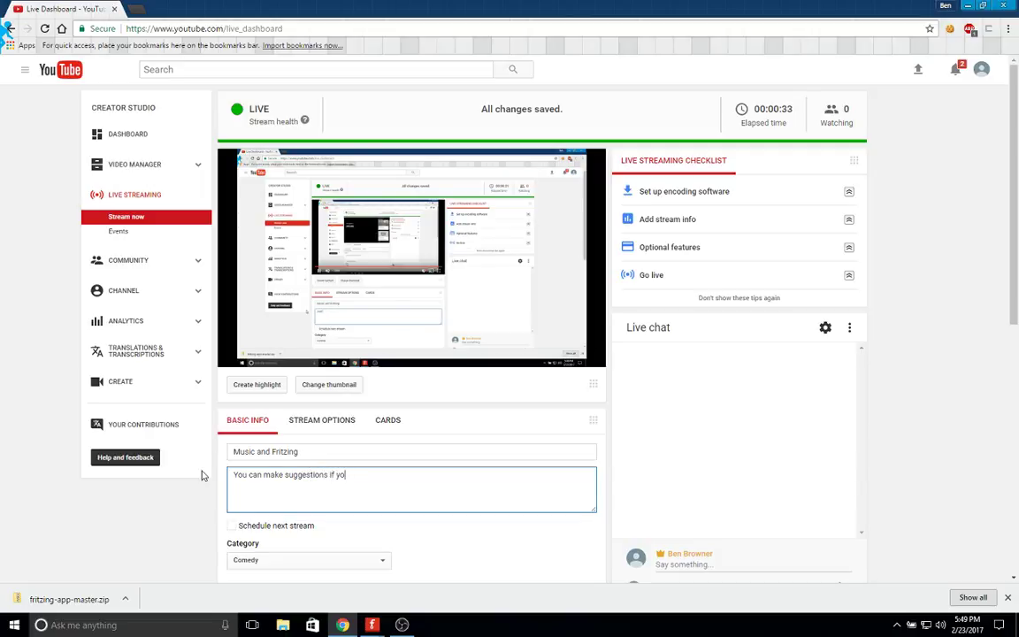
{"action": "type", "text": "u like."}
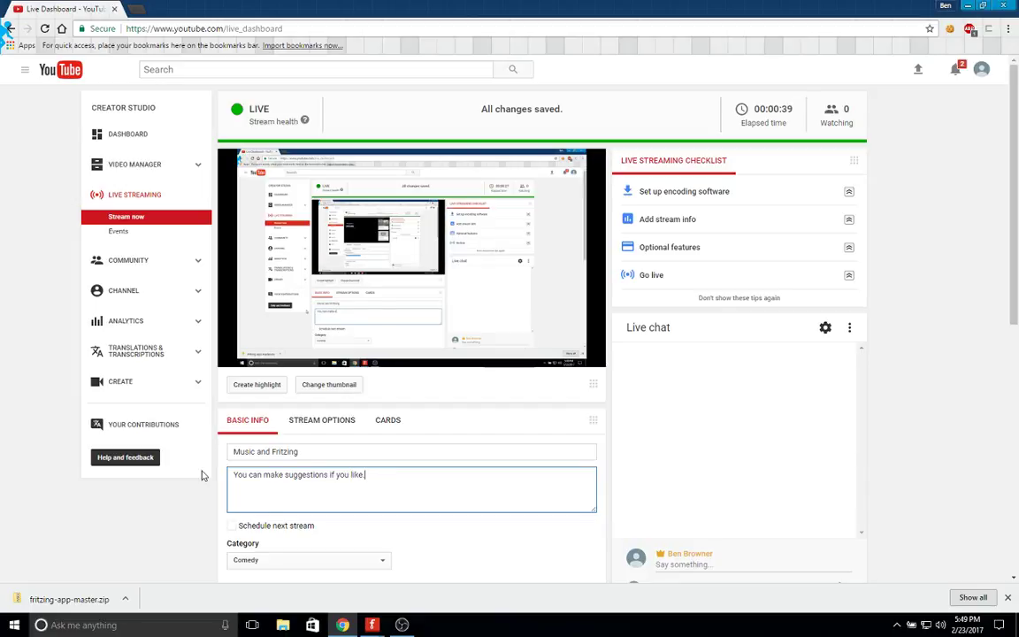
{"action": "key", "text": "Return"}
{"action": "key", "text": "BackSpace"}
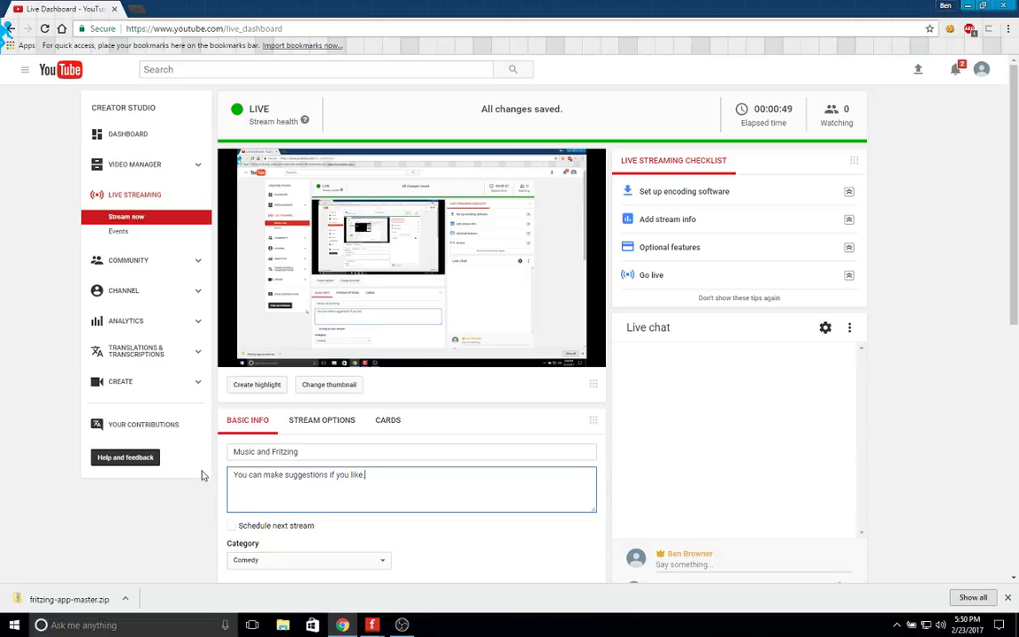
Insert "music" before "suggestions" in the description and append the sentence "I will try to listen to them.".
{"action": "key", "text": "BackSpace"}
{"action": "type", "text": "music "}
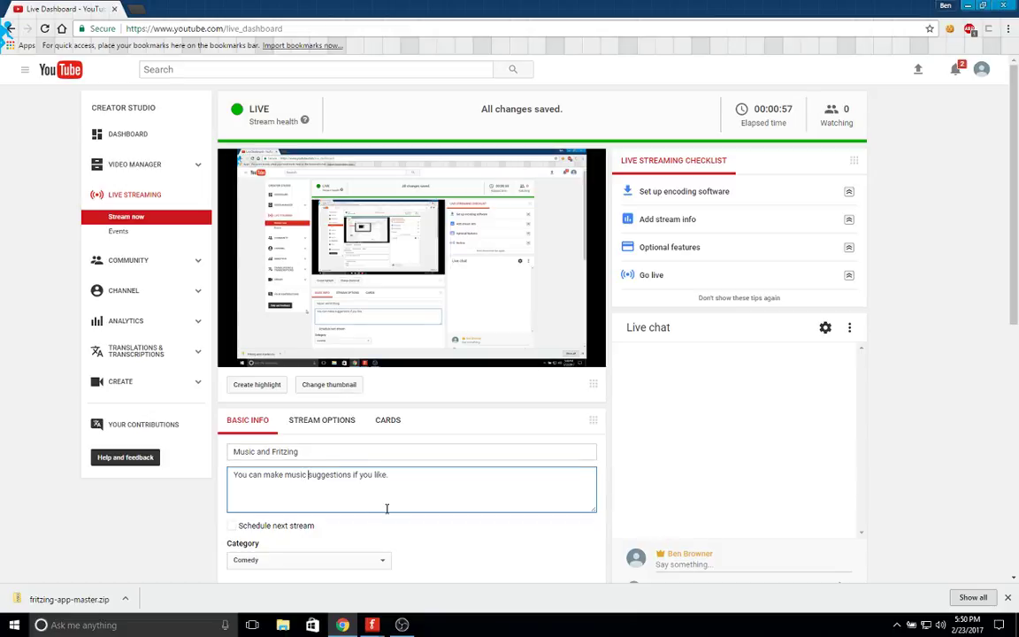
{"action": "type", "text": "."}
{"action": "type", "text": "f"}
{"action": "type", "text": "isten to them."}
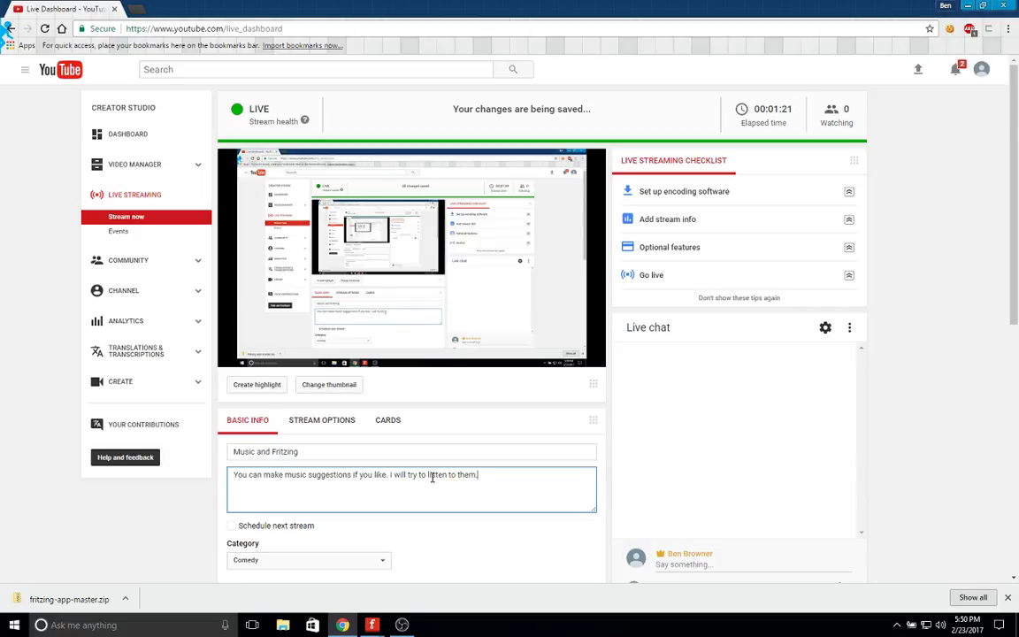
Set the stream's category to Howto & Style.
{"action": "left_click", "coordinate": [252, 559]}
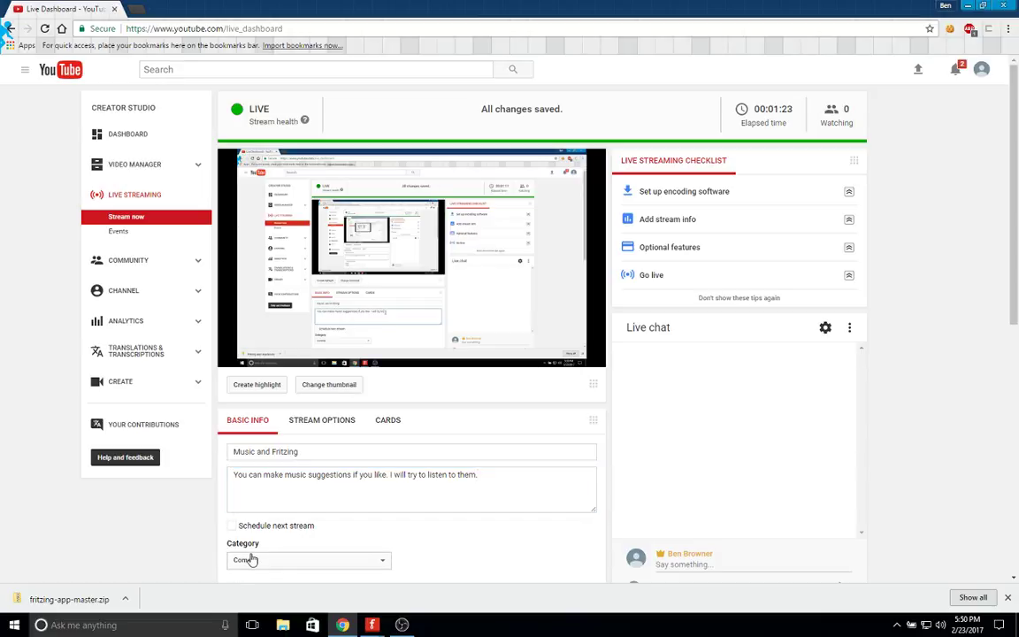
{"action": "left_click", "coordinate": [252, 558]}
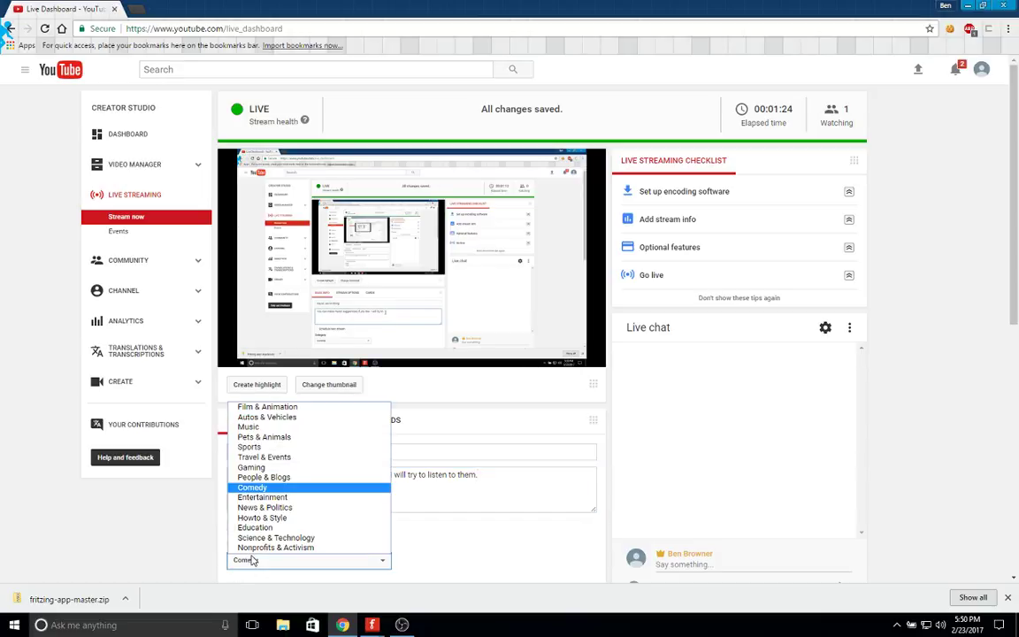
{"action": "left_click", "coordinate": [296, 522]}
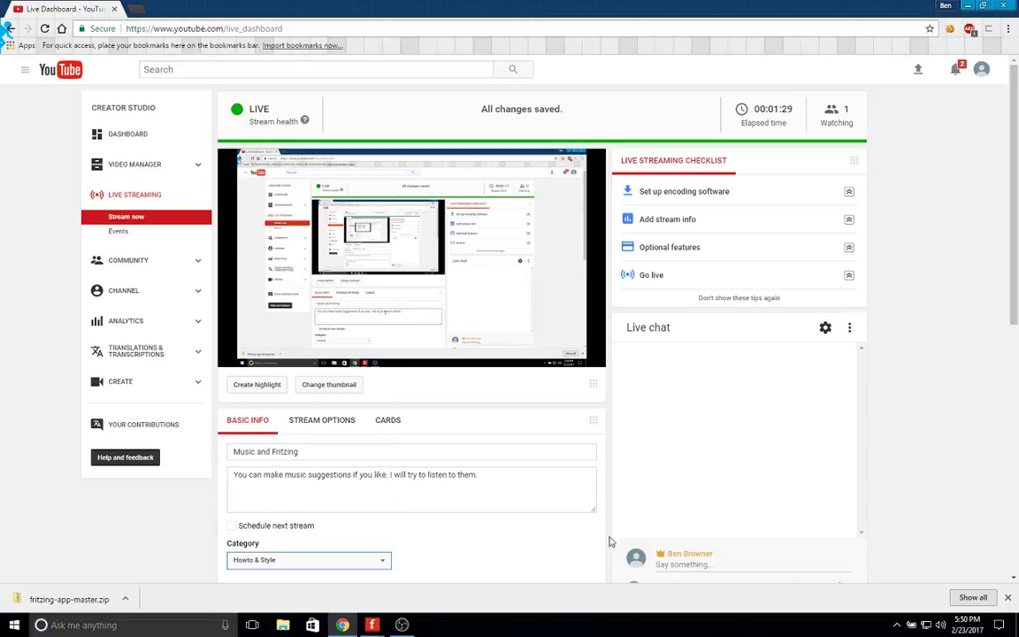
Disable slow mode in the live chat settings and apply the change.
{"action": "scroll", "coordinate": [685, 352], "scroll_direction": "down", "scroll_amount": 2}
{"action": "right_click", "coordinate": [735, 328]}
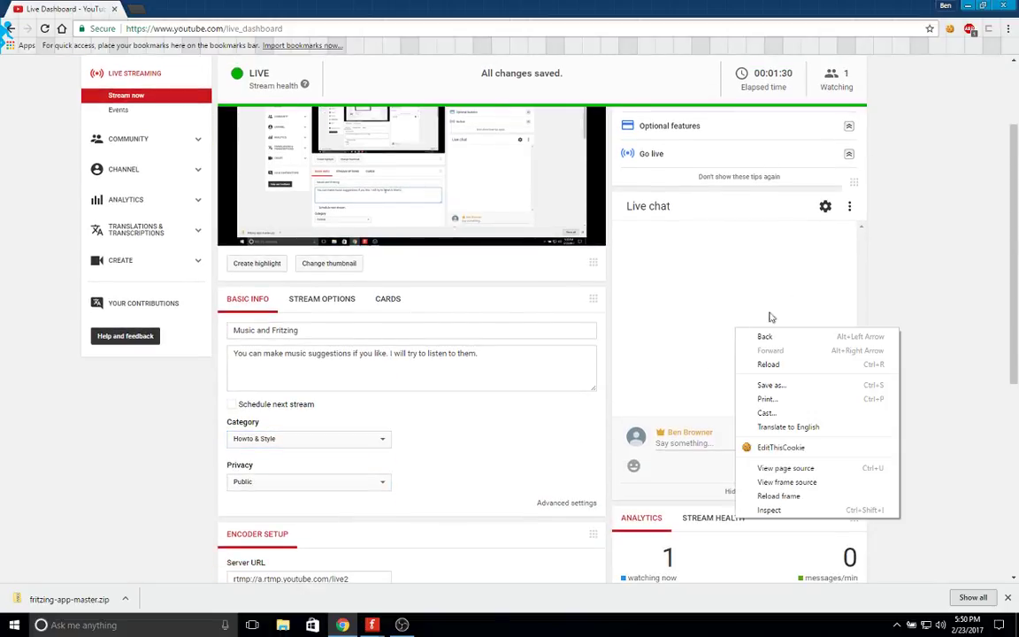
{"action": "left_click", "coordinate": [823, 207]}
{"action": "left_click", "coordinate": [824, 206]}
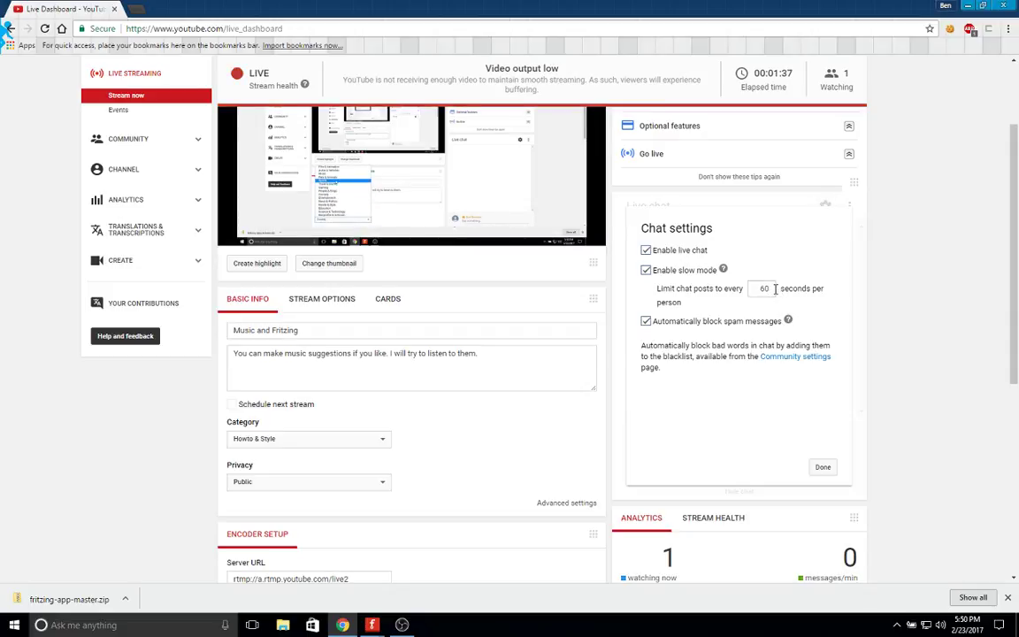
{"action": "left_click_drag", "start_coordinate": [774, 289], "coordinate": [727, 294]}
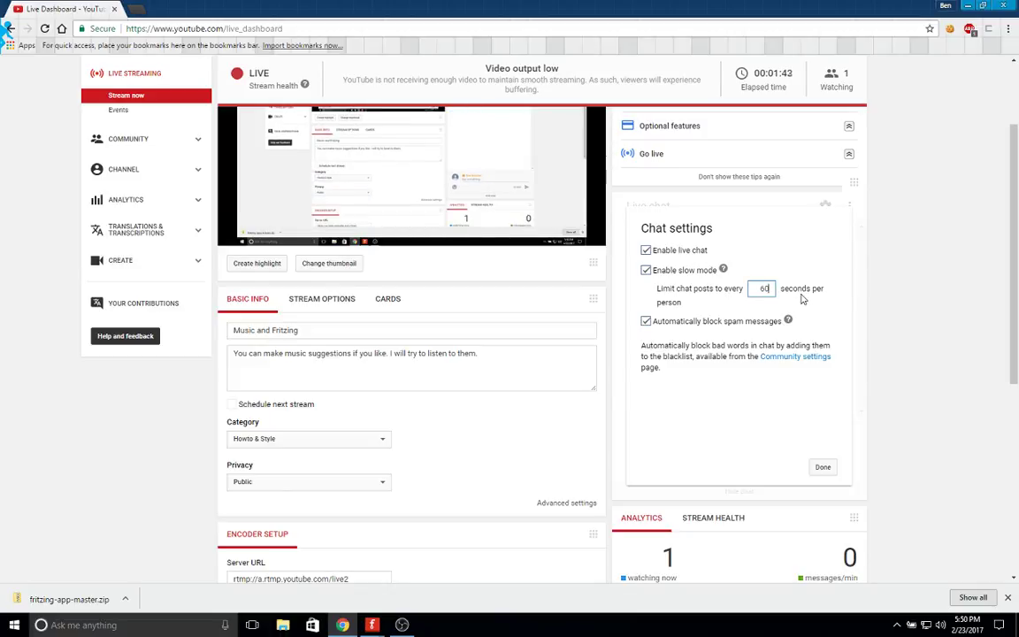
{"action": "key", "text": "BackSpace"}
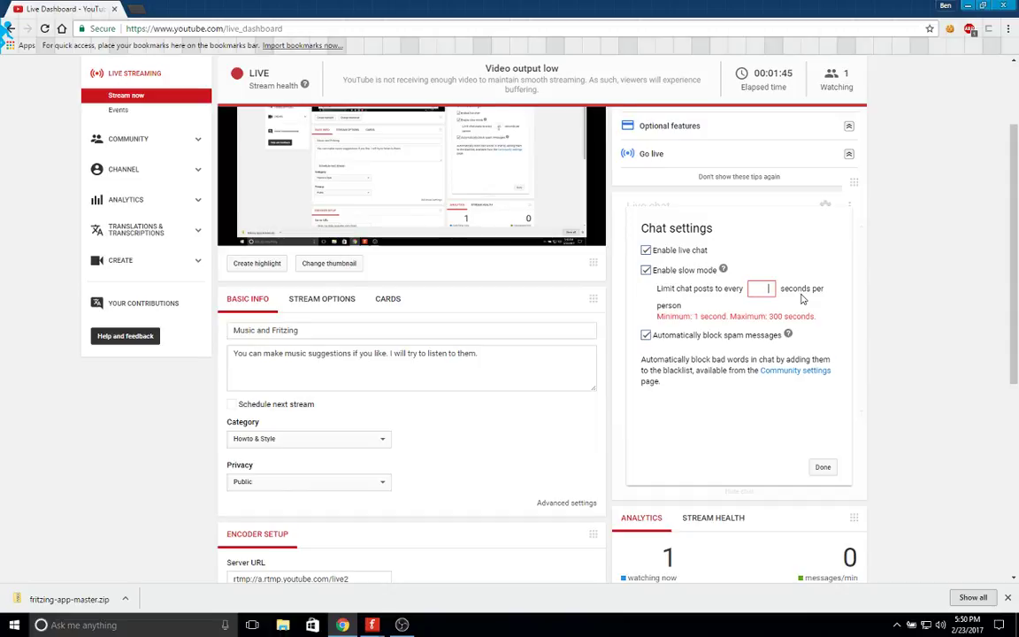
{"action": "left_click", "coordinate": [647, 269]}
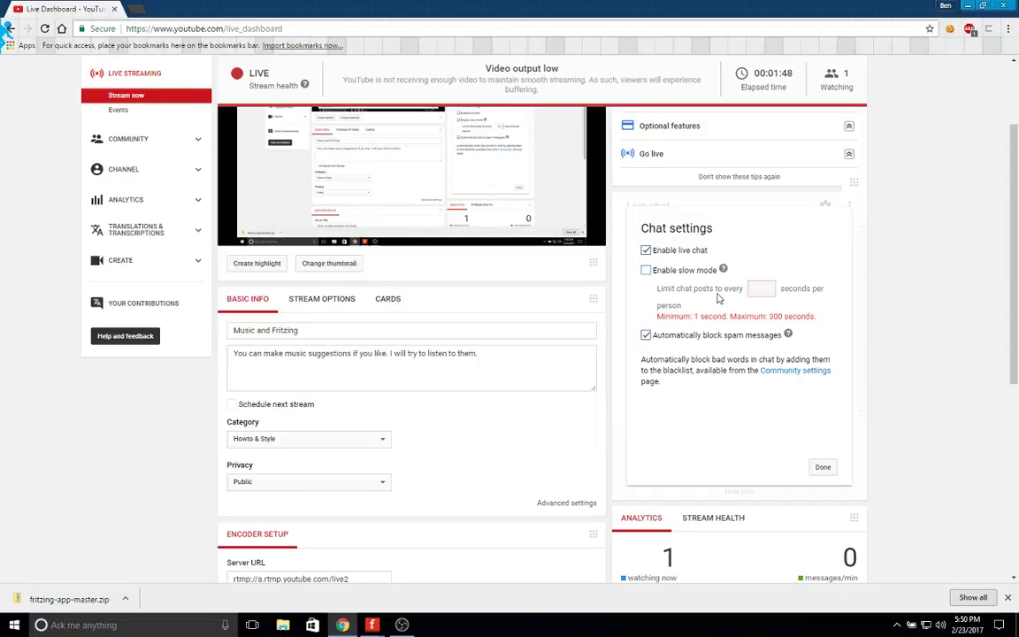
{"action": "left_click", "coordinate": [822, 467]}
Examine the dashboard, the stream options and the available card types, and return to the basic info.
{"action": "scroll", "coordinate": [603, 385], "scroll_direction": "up", "scroll_amount": 1}
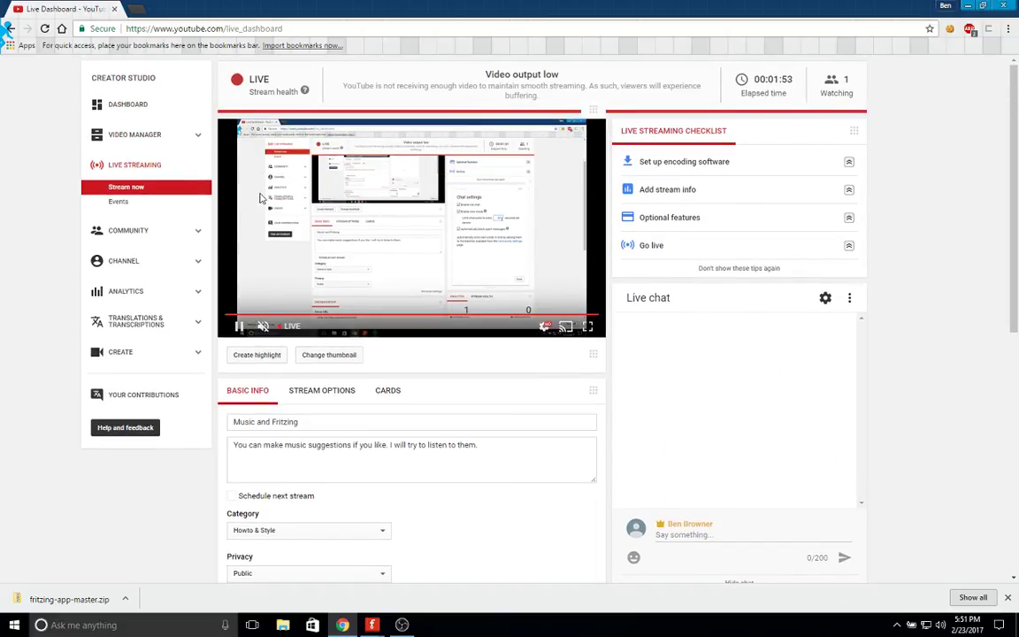
{"action": "scroll", "coordinate": [315, 276], "scroll_direction": "down", "scroll_amount": 3}
{"action": "scroll", "coordinate": [315, 276], "scroll_direction": "down", "scroll_amount": 2}
{"action": "scroll", "coordinate": [332, 394], "scroll_direction": "up", "scroll_amount": 5}
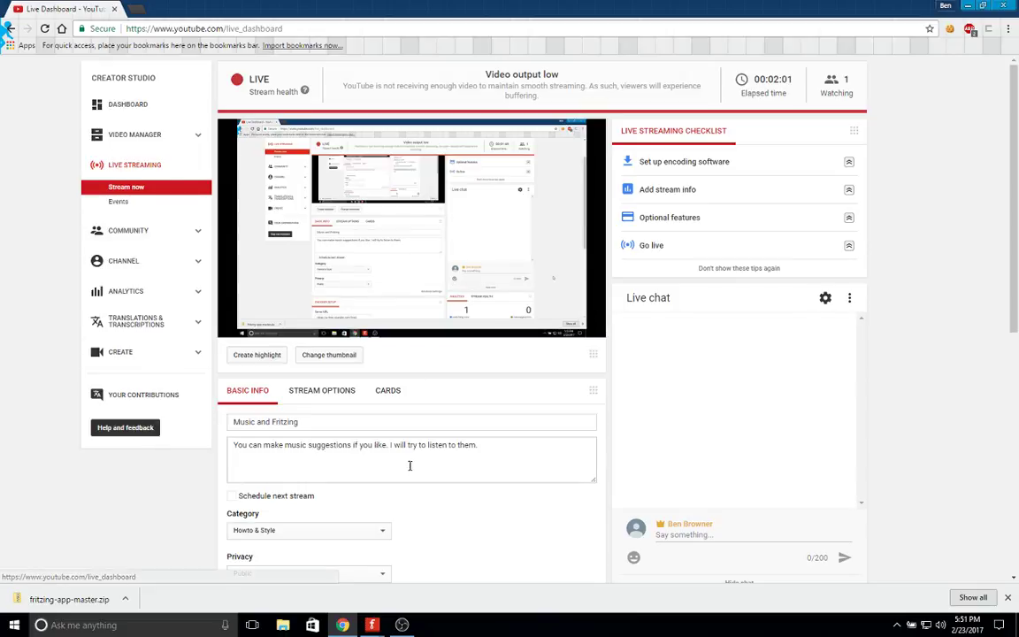
{"action": "scroll", "coordinate": [398, 478], "scroll_direction": "down", "scroll_amount": 2}
{"action": "scroll", "coordinate": [349, 415], "scroll_direction": "up", "scroll_amount": 1}
{"action": "left_click", "coordinate": [340, 333]}
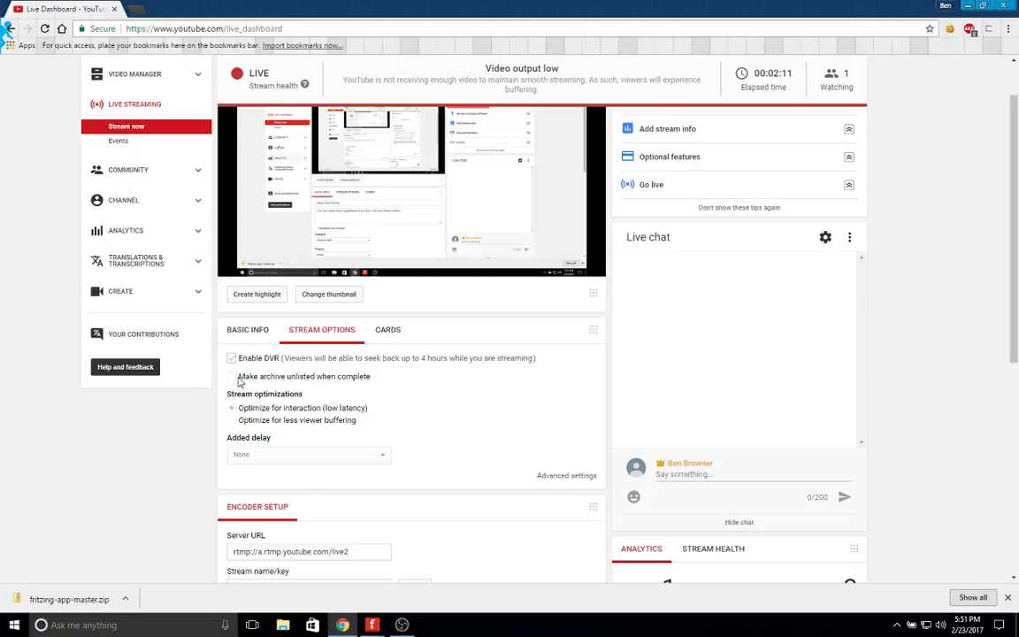
{"action": "left_click", "coordinate": [386, 330]}
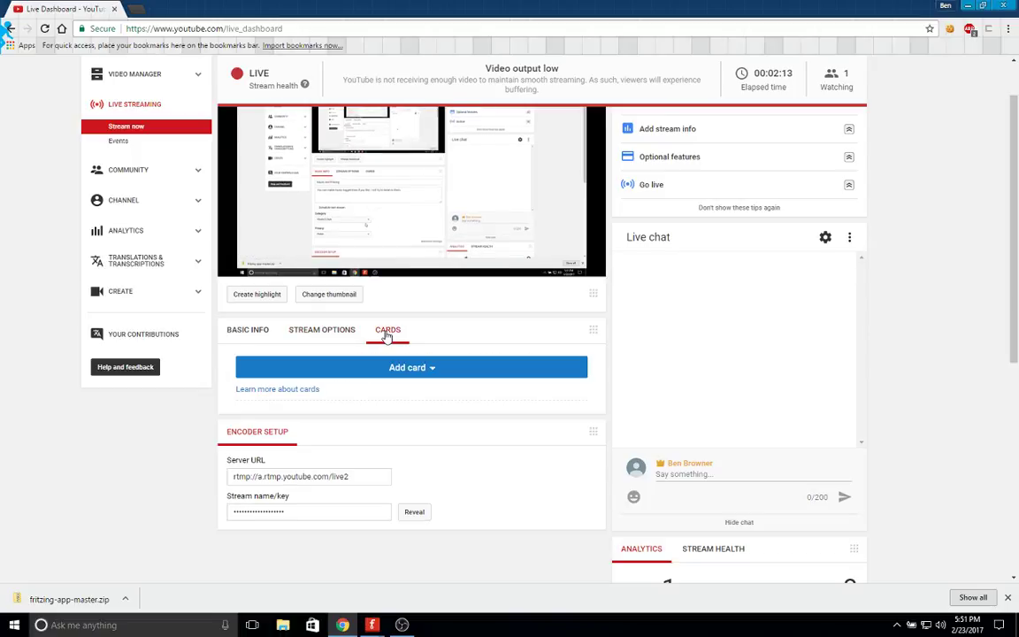
{"action": "left_click", "coordinate": [442, 369]}
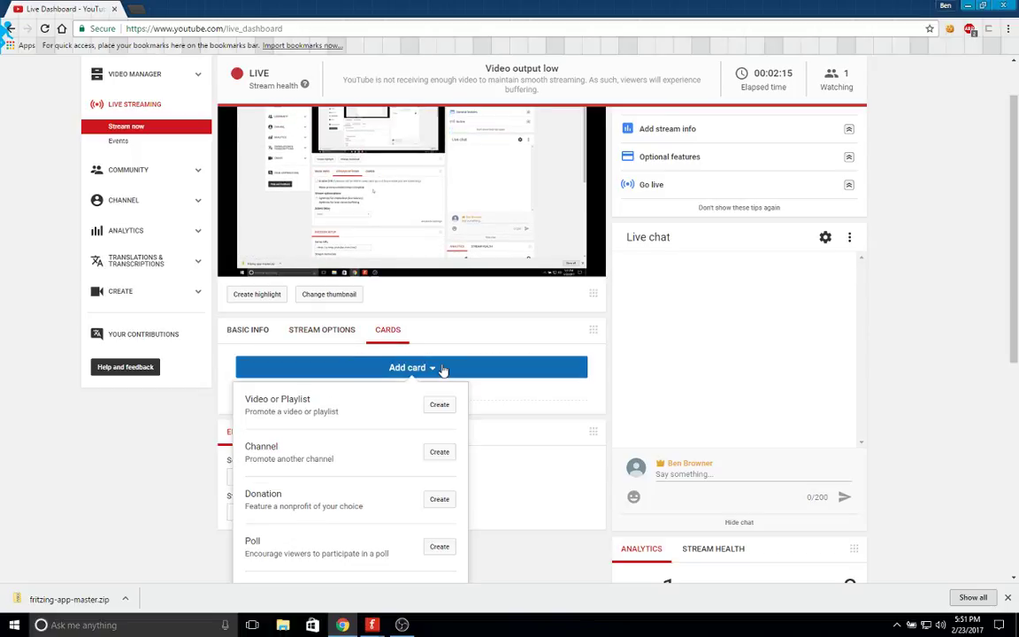
{"action": "left_click", "coordinate": [442, 369]}
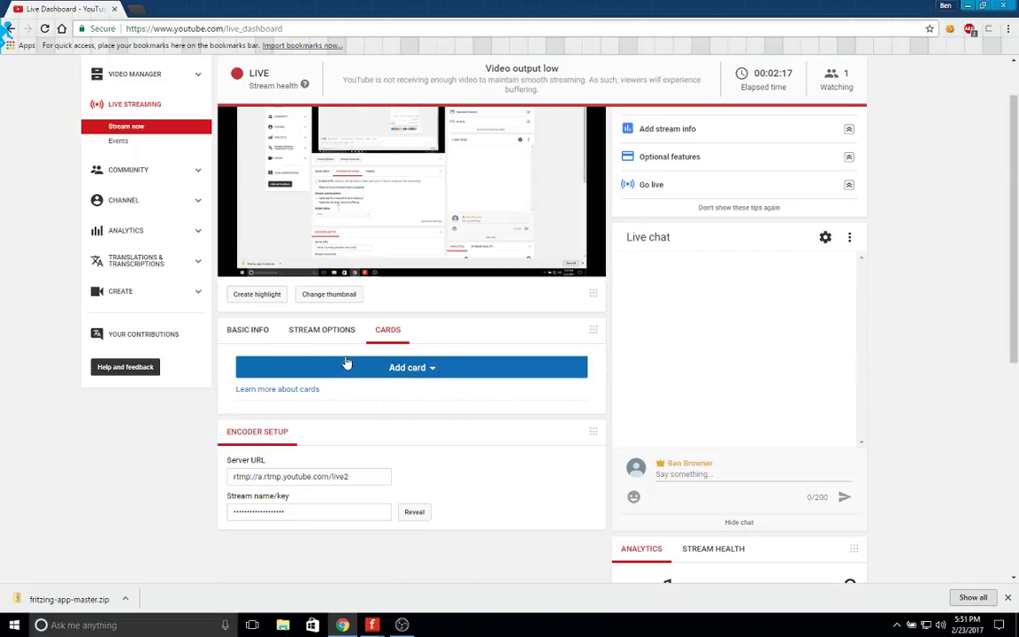
{"action": "left_click", "coordinate": [243, 333]}
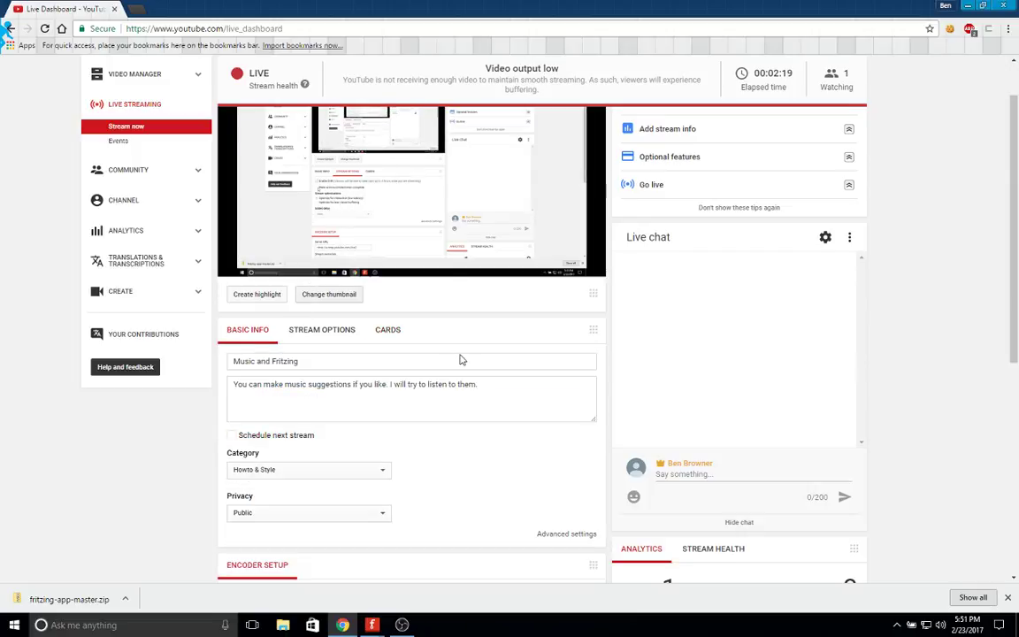
Bring up the browser's Open file dialog and look through the files in the Chrome application folder.
{"action": "key", "text": "ctrl+o"}
{"action": "scroll", "coordinate": [136, 239], "scroll_direction": "down", "scroll_amount": 5}
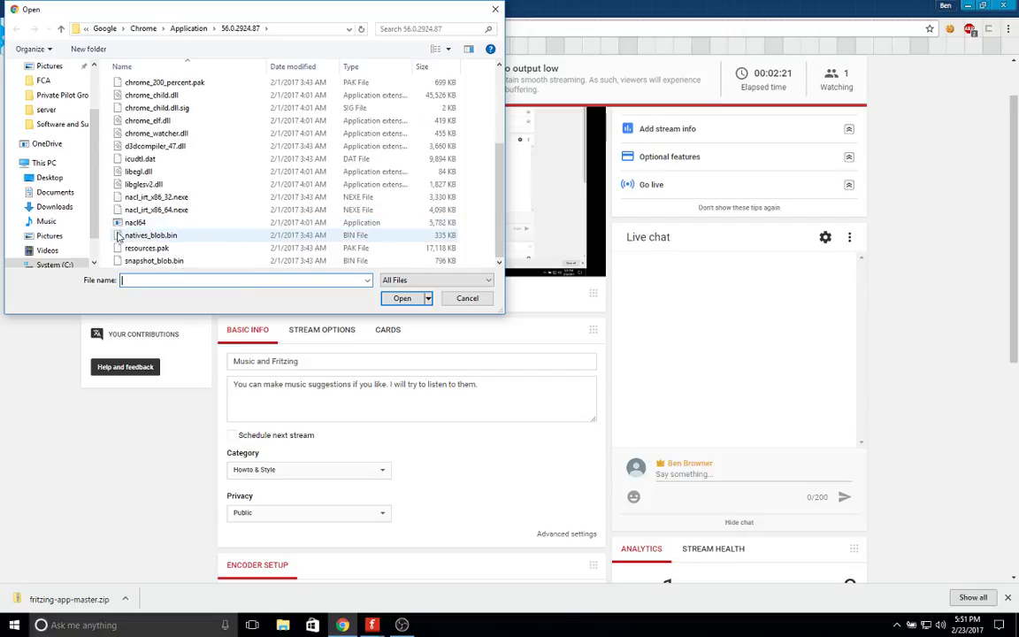
{"action": "scroll", "coordinate": [118, 237], "scroll_direction": "up", "scroll_amount": 5}
{"action": "scroll", "coordinate": [111, 252], "scroll_direction": "down", "scroll_amount": 5}
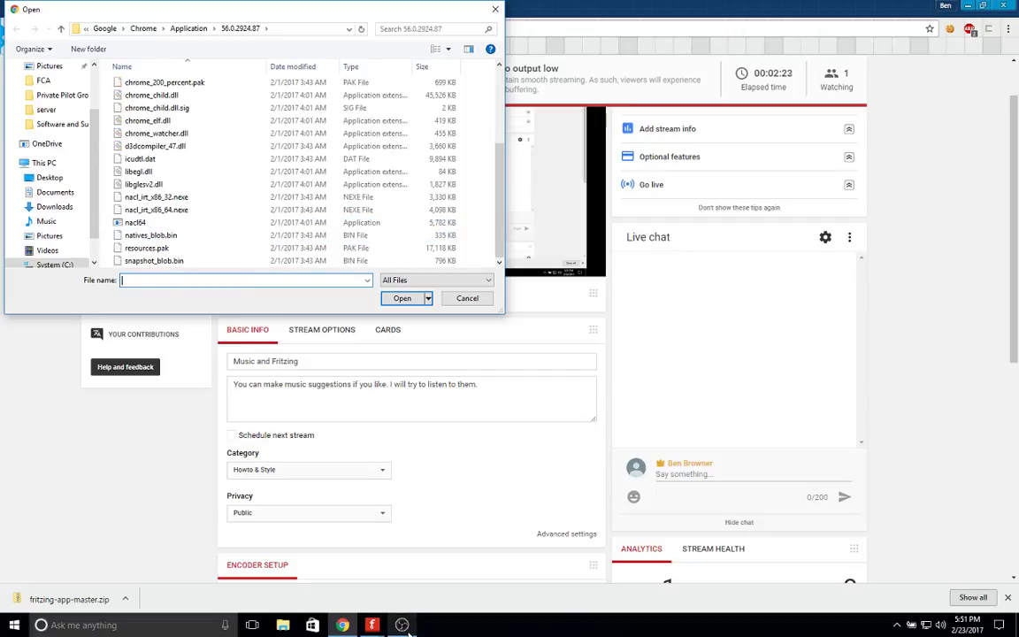
Close Fritzing's "Check for updates" window.
{"action": "left_click", "coordinate": [371, 625]}
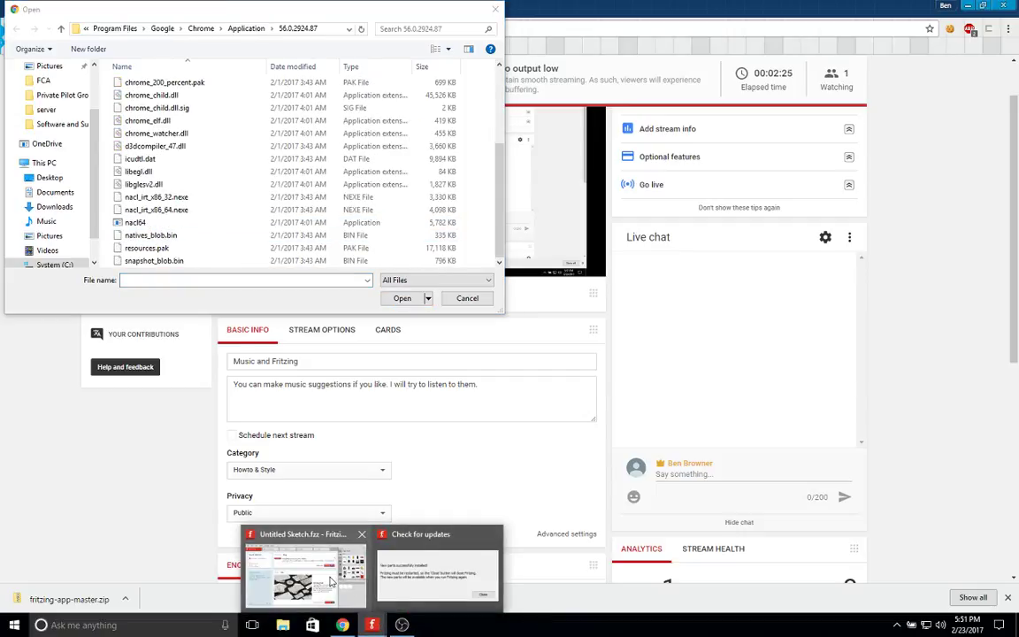
{"action": "mouse_move", "coordinate": [331, 581]}
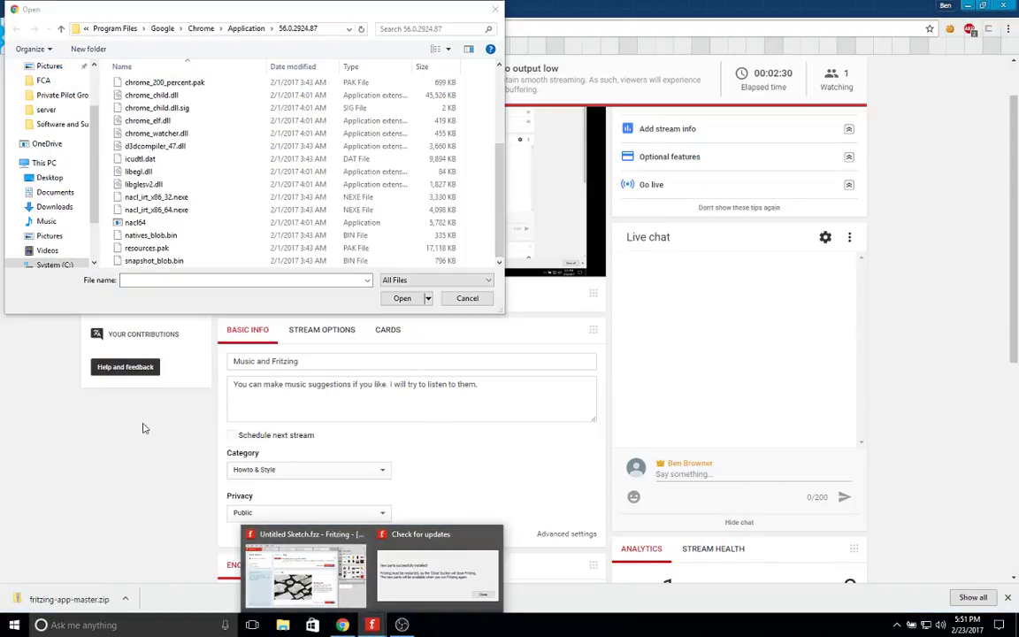
{"action": "left_click", "coordinate": [145, 428]}
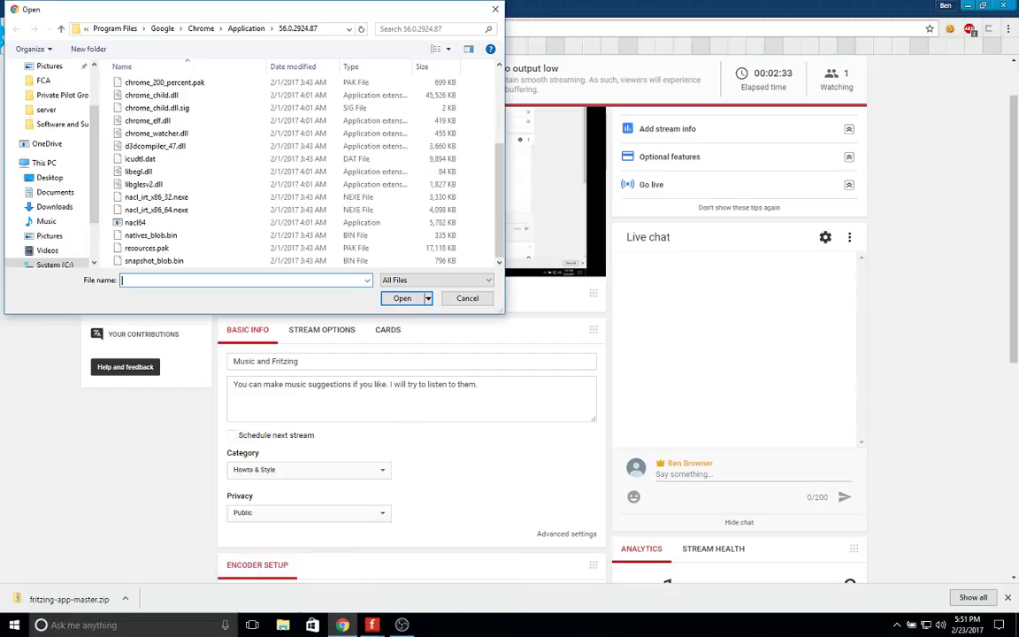
{"action": "left_click", "coordinate": [372, 625]}
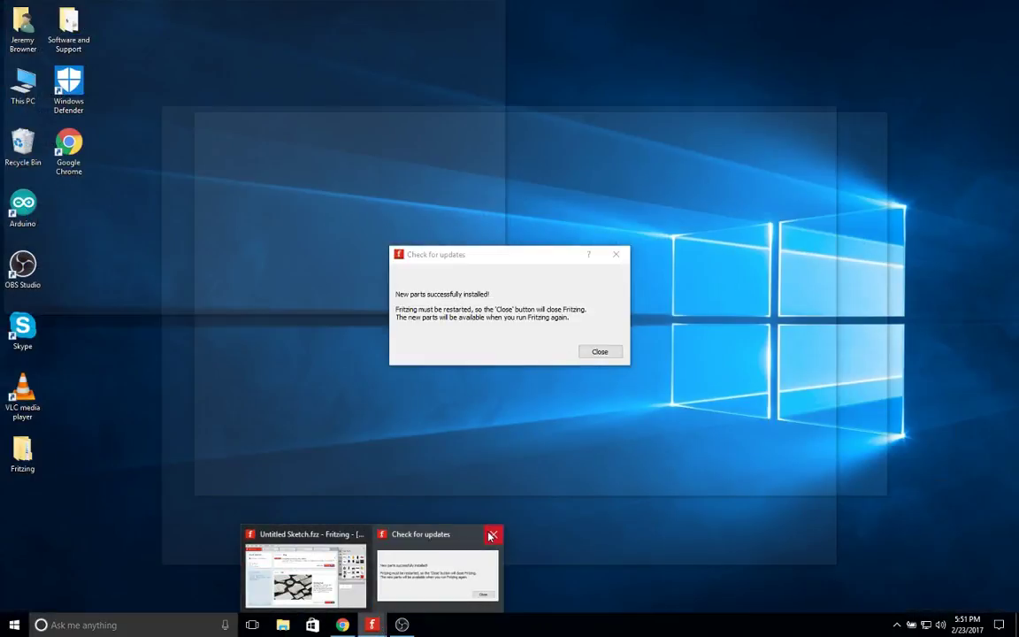
{"action": "left_click", "coordinate": [493, 535]}
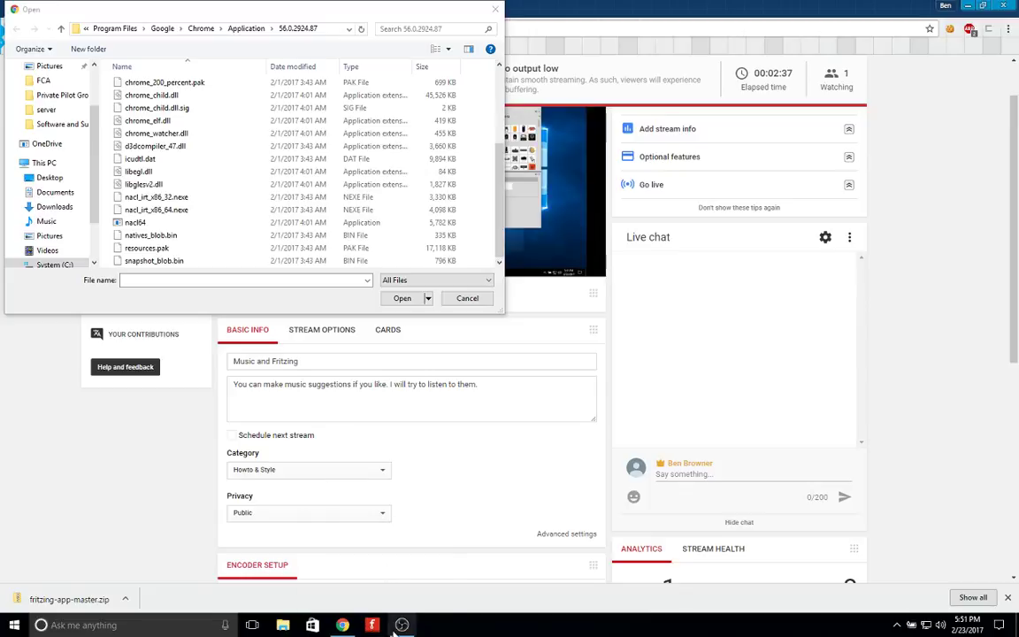
Move the Open file dialog away from the screen corner and look through its file list again.
{"action": "left_click_drag", "start_coordinate": [395, 3], "coordinate": [528, 115]}
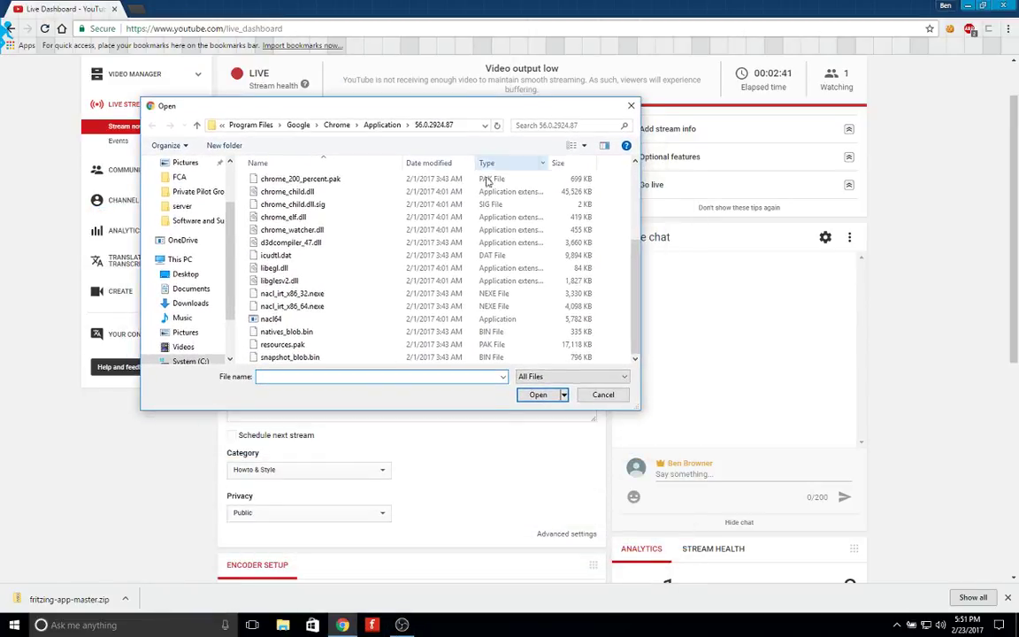
{"action": "scroll", "coordinate": [320, 284], "scroll_direction": "up", "scroll_amount": 4}
{"action": "scroll", "coordinate": [320, 284], "scroll_direction": "down", "scroll_amount": 4}
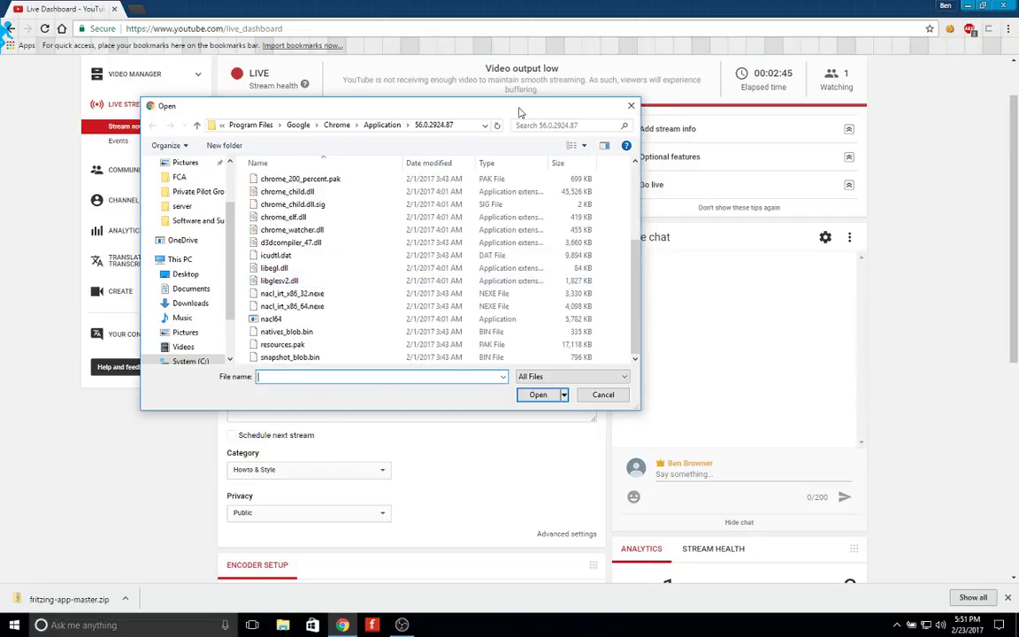
Move the Open file dialog below the stream preview, skim its file list and close it without choosing a file.
{"action": "left_click_drag", "start_coordinate": [520, 112], "coordinate": [499, 308]}
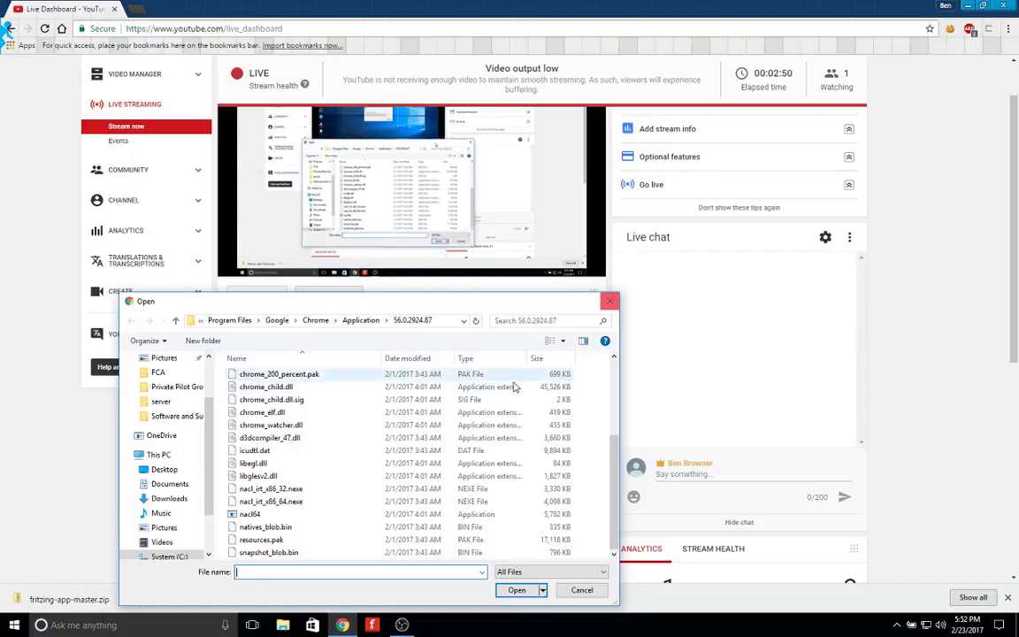
{"action": "scroll", "coordinate": [346, 465], "scroll_direction": "up", "scroll_amount": 4}
{"action": "scroll", "coordinate": [347, 465], "scroll_direction": "down", "scroll_amount": 4}
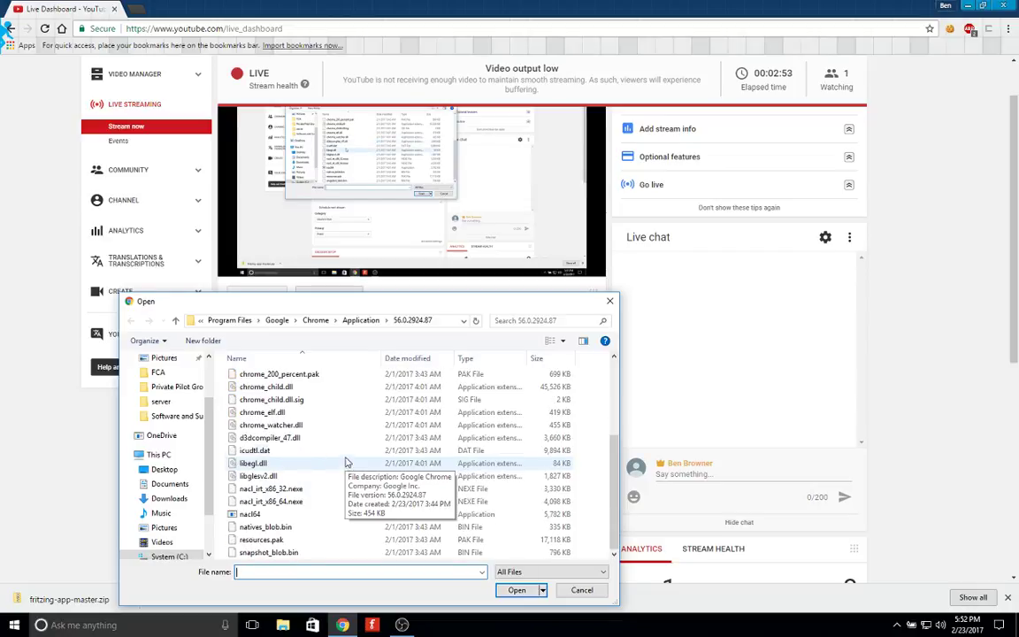
{"action": "left_click", "coordinate": [608, 300]}
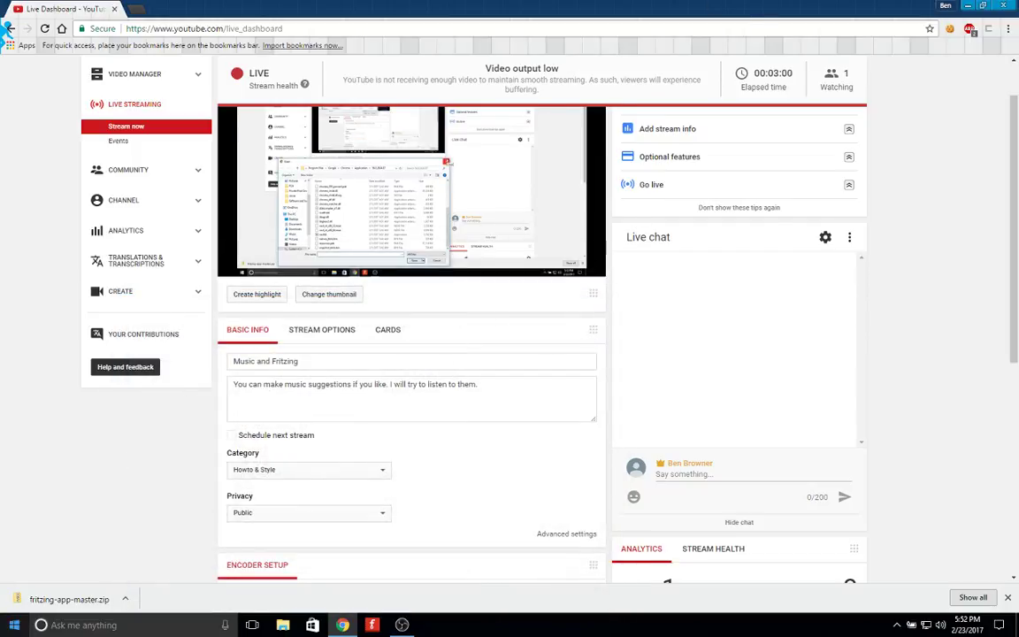
Look through the Windows list of installed programs from beginning to end for a drawing program.
{"action": "left_click", "coordinate": [4, 629]}
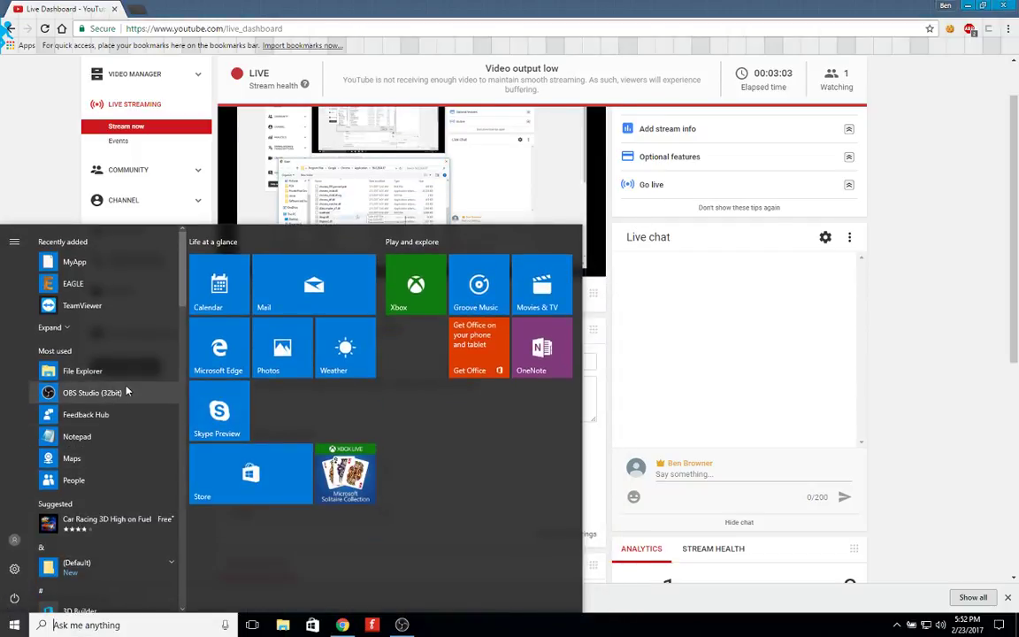
{"action": "scroll", "coordinate": [126, 390], "scroll_direction": "down", "scroll_amount": 5}
{"action": "scroll", "coordinate": [126, 390], "scroll_direction": "down", "scroll_amount": 8}
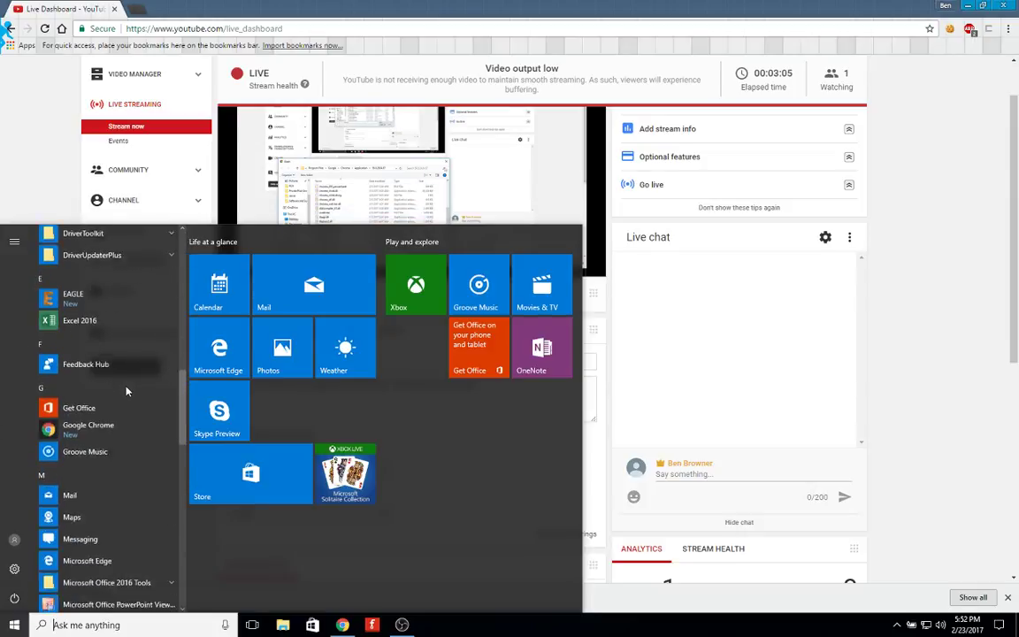
{"action": "scroll", "coordinate": [126, 390], "scroll_direction": "up", "scroll_amount": 1}
{"action": "scroll", "coordinate": [126, 390], "scroll_direction": "down", "scroll_amount": 8}
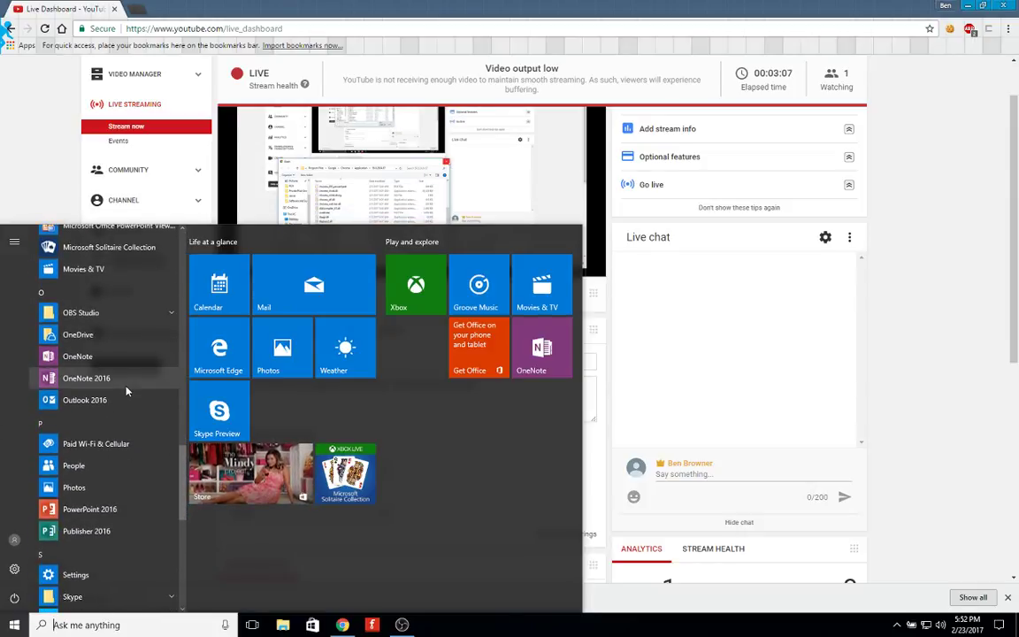
{"action": "scroll", "coordinate": [126, 390], "scroll_direction": "down", "scroll_amount": 4}
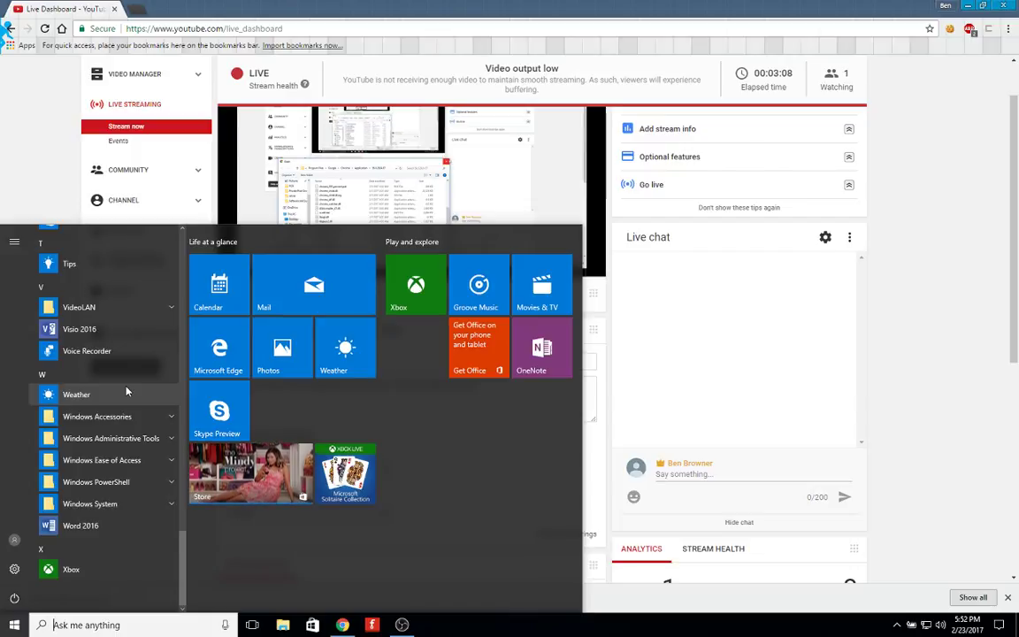
{"action": "scroll", "coordinate": [128, 398], "scroll_direction": "up", "scroll_amount": 7}
{"action": "scroll", "coordinate": [128, 400], "scroll_direction": "up", "scroll_amount": 5}
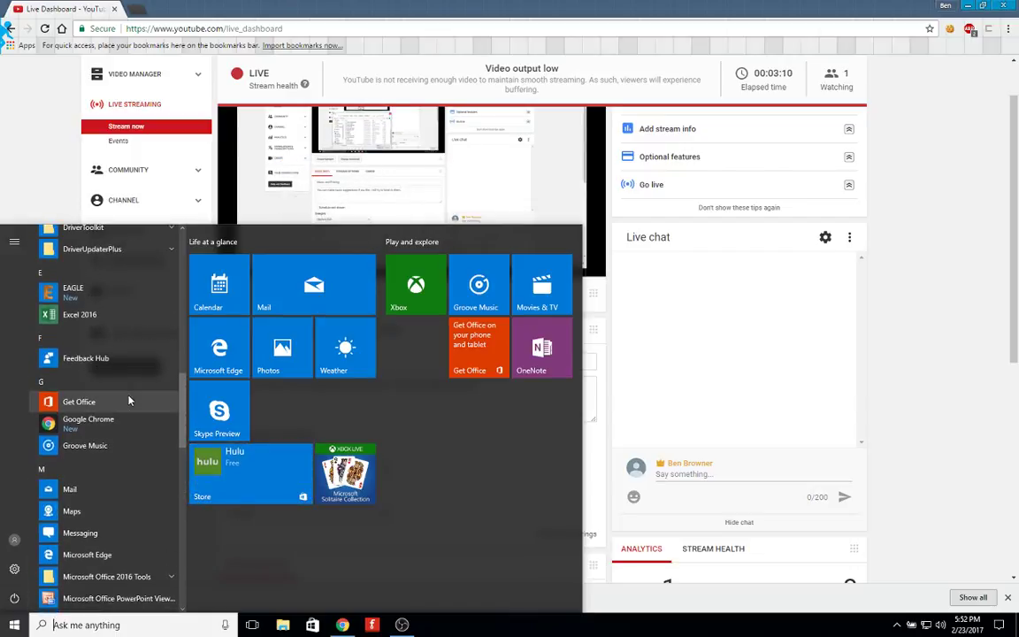
{"action": "scroll", "coordinate": [128, 400], "scroll_direction": "up", "scroll_amount": 8}
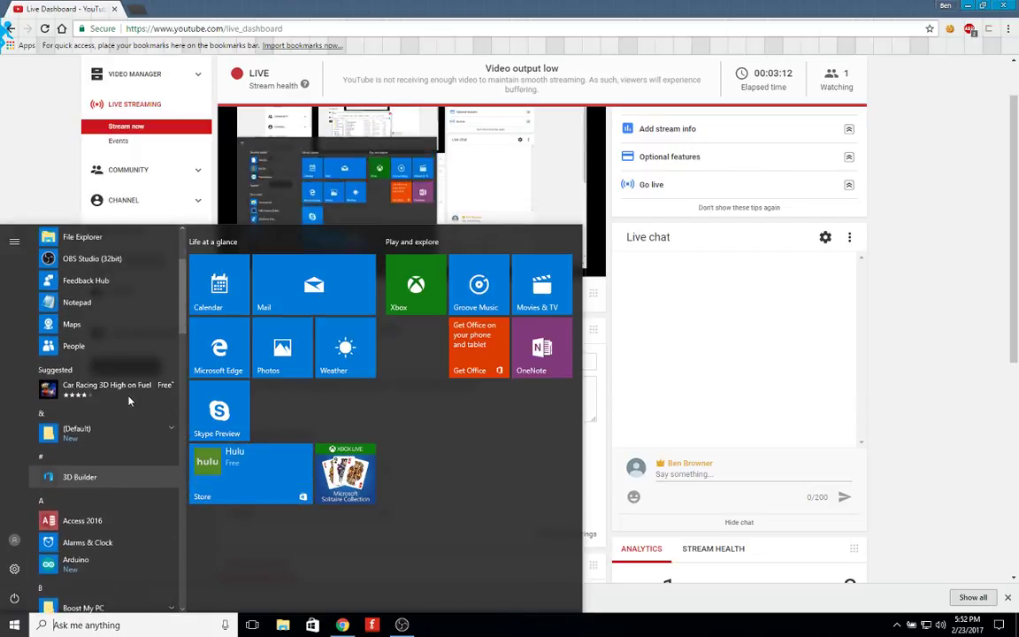
{"action": "scroll", "coordinate": [106, 449], "scroll_direction": "down", "scroll_amount": 8}
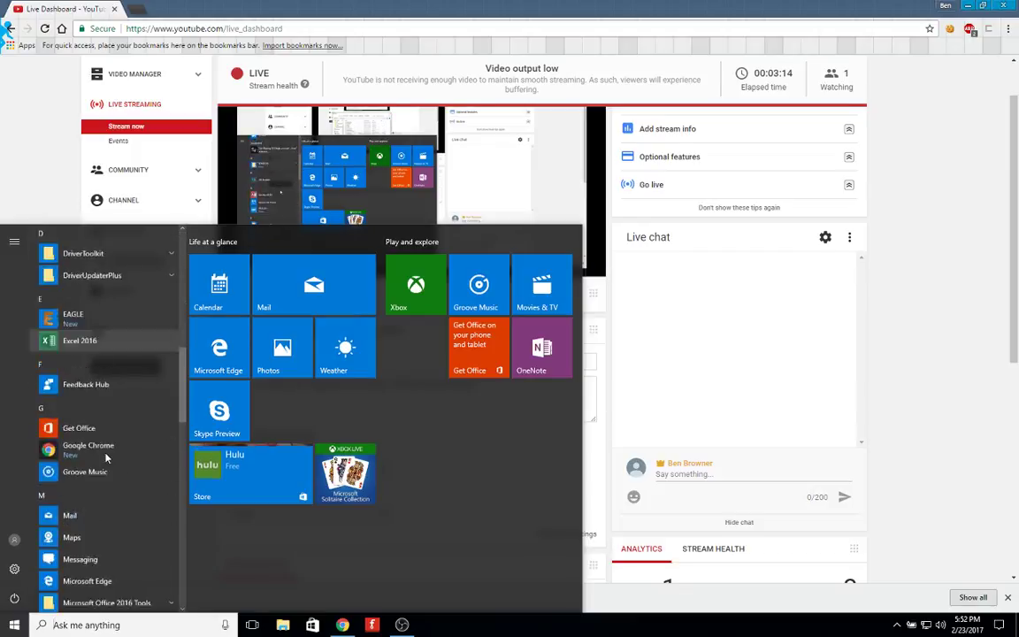
{"action": "scroll", "coordinate": [105, 457], "scroll_direction": "down", "scroll_amount": 8}
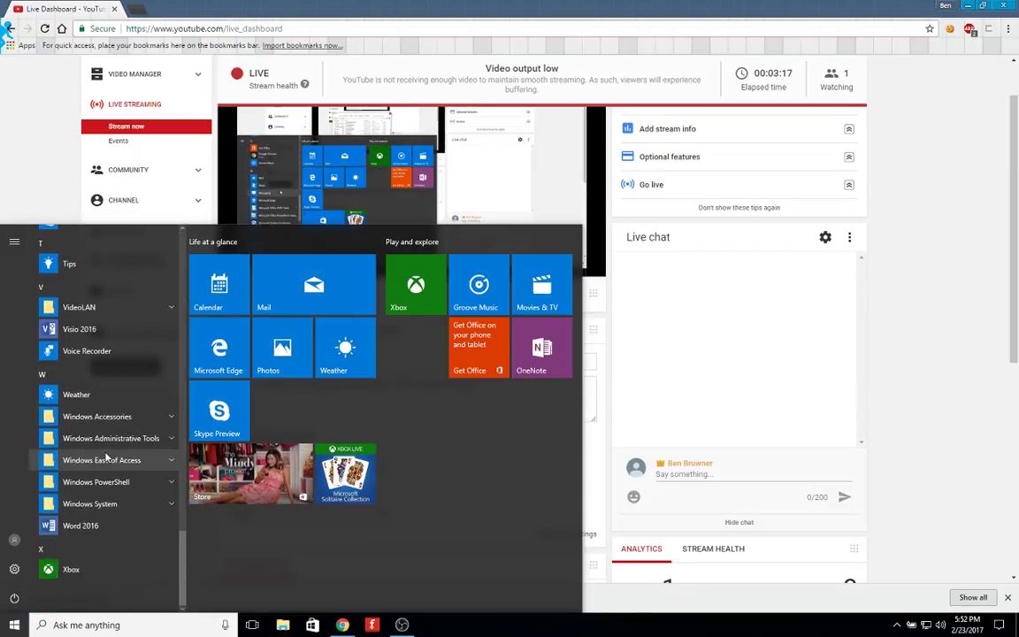
{"action": "scroll", "coordinate": [105, 457], "scroll_direction": "up", "scroll_amount": 7}
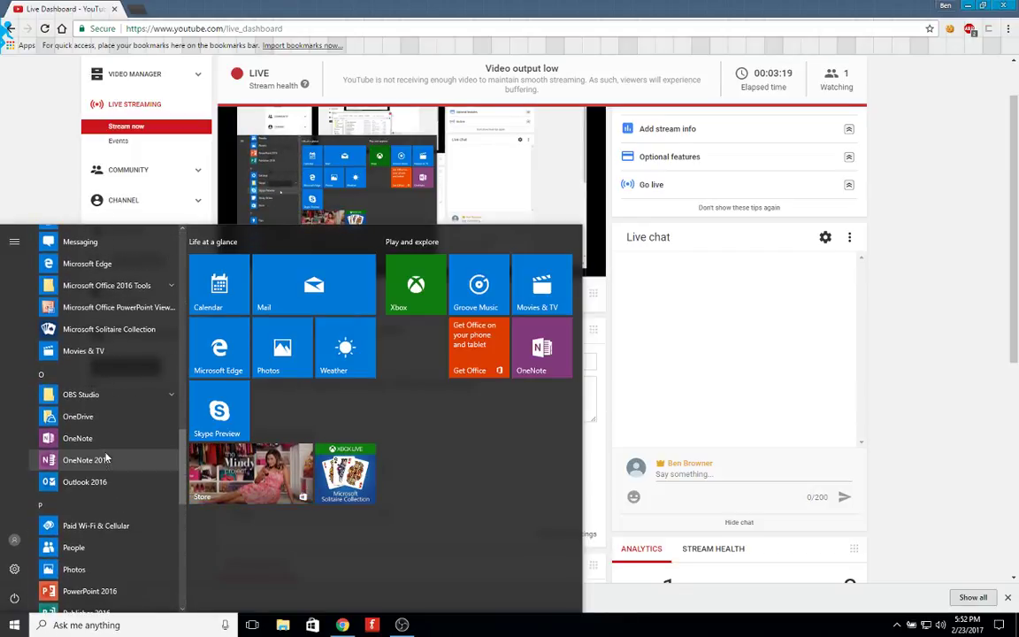
{"action": "scroll", "coordinate": [105, 457], "scroll_direction": "down", "scroll_amount": 2}
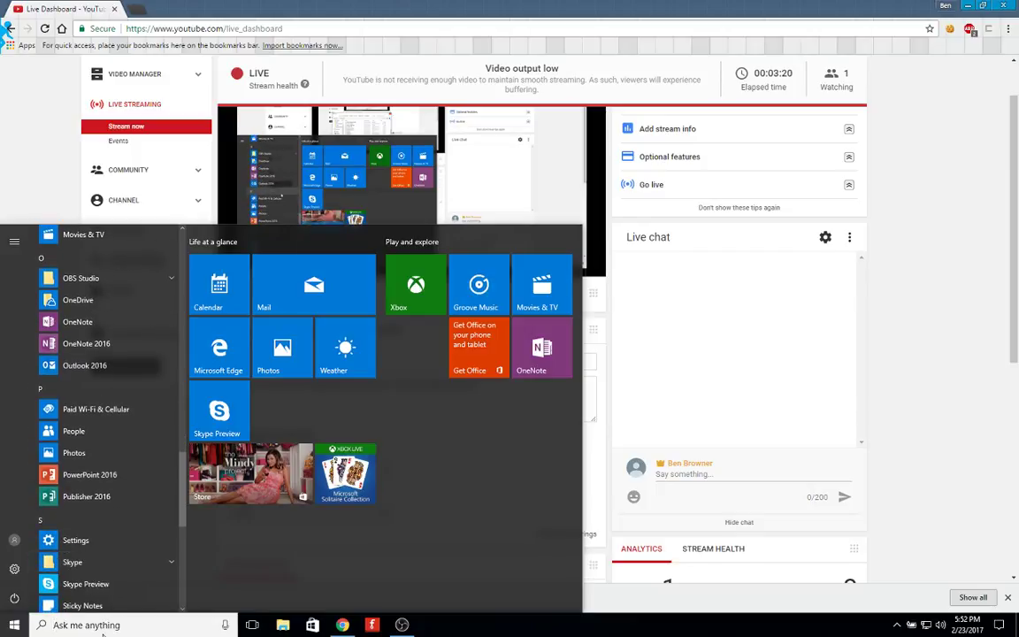
Search Windows for Paint, launch it with a blank canvas and maximize its window.
{"action": "type", "text": "p"}
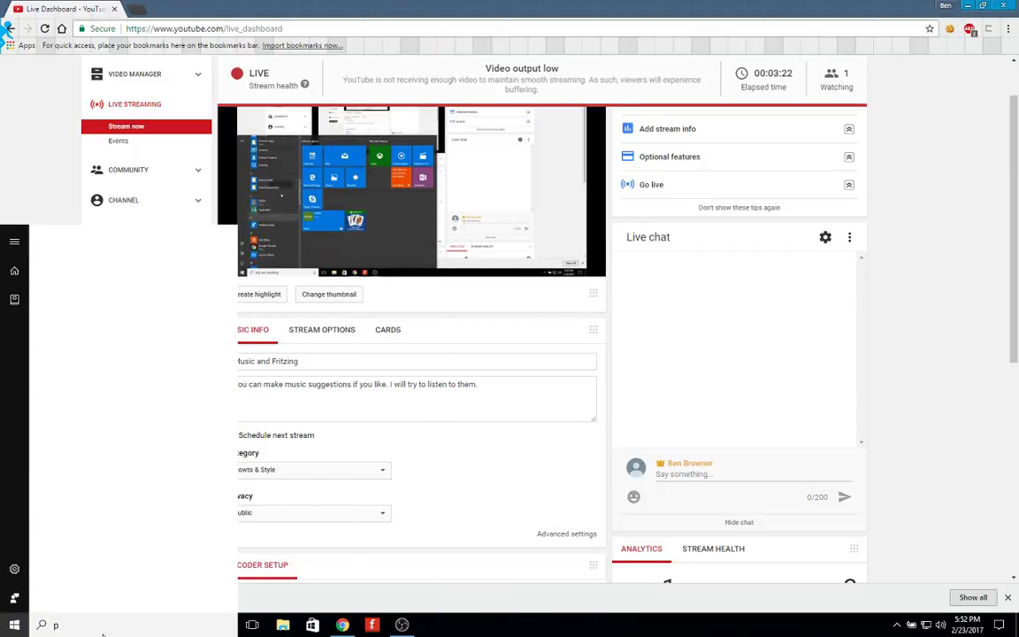
{"action": "type", "text": "a"}
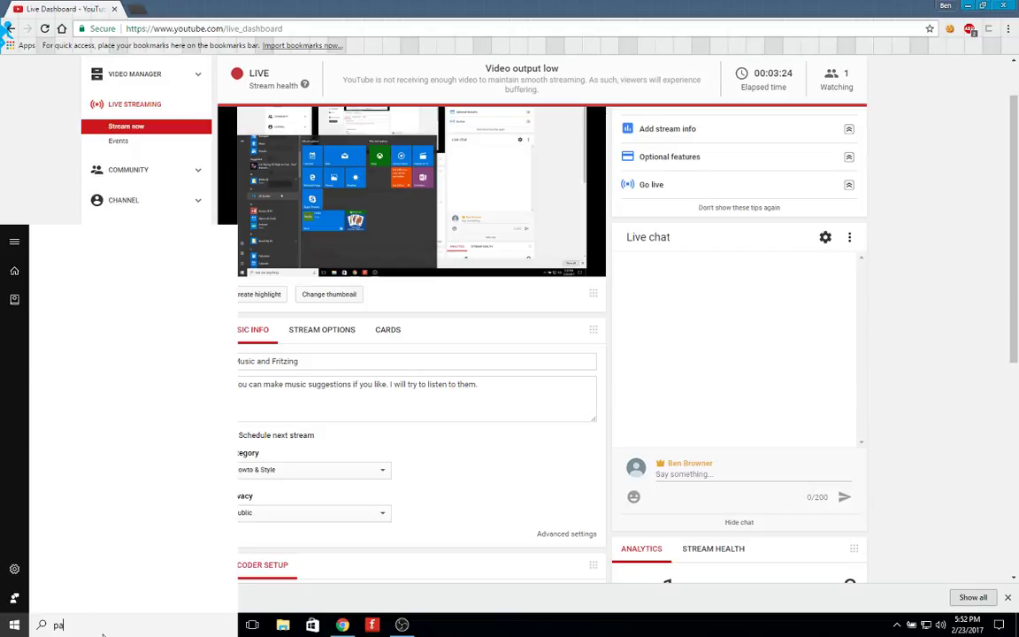
{"action": "type", "text": "inint"}
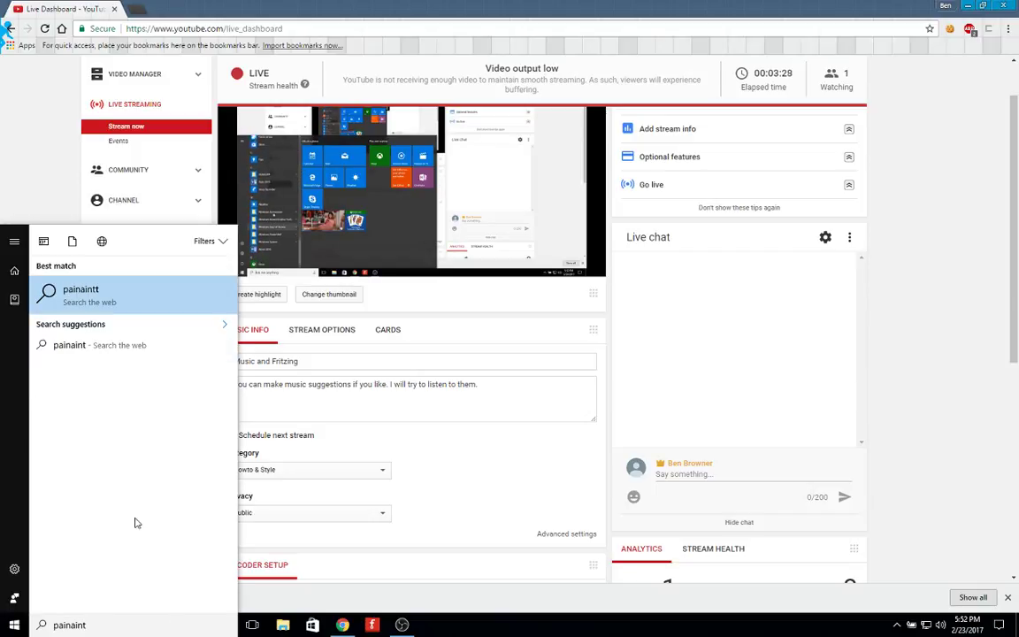
{"action": "key", "text": "BackSpace"}
{"action": "key", "text": "BackSpace"}
{"action": "key", "text": "BackSpace"}
{"action": "key", "text": "BackSpace"}
{"action": "key", "text": "BackSpace"}
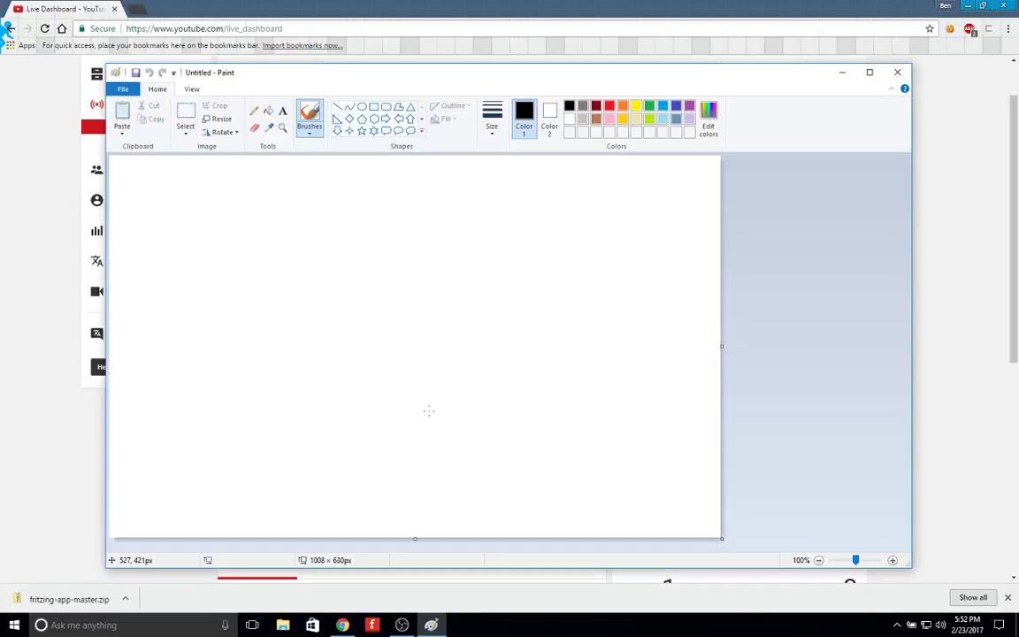
{"action": "left_click", "coordinate": [874, 73]}
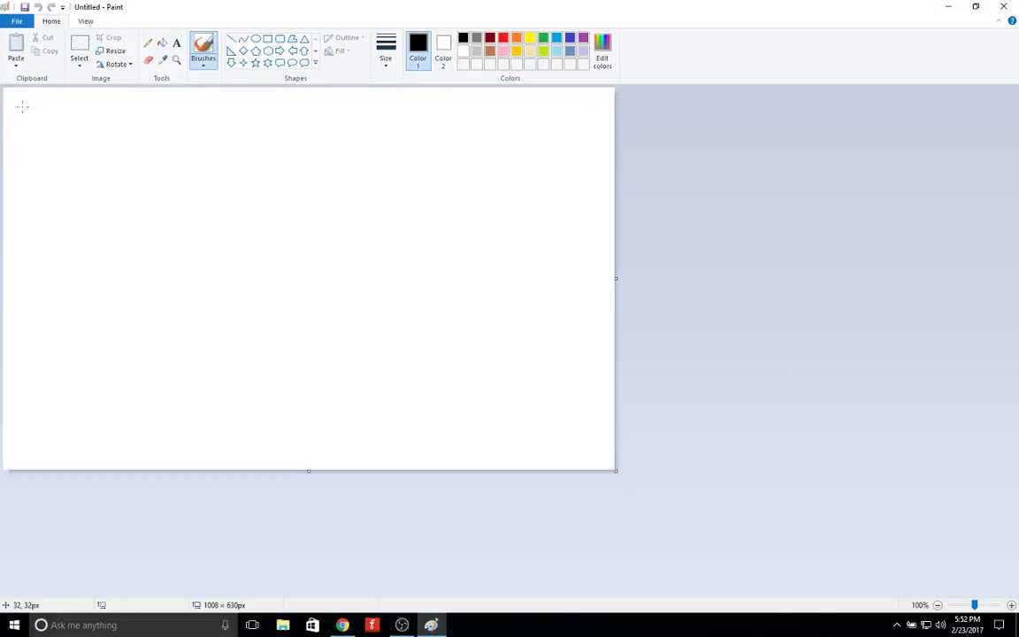
Handwrite the word "Fritzing" in black with the brush, starting in the upper-left area of the canvas.
{"action": "left_click_drag", "start_coordinate": [28, 113], "coordinate": [23, 208]}
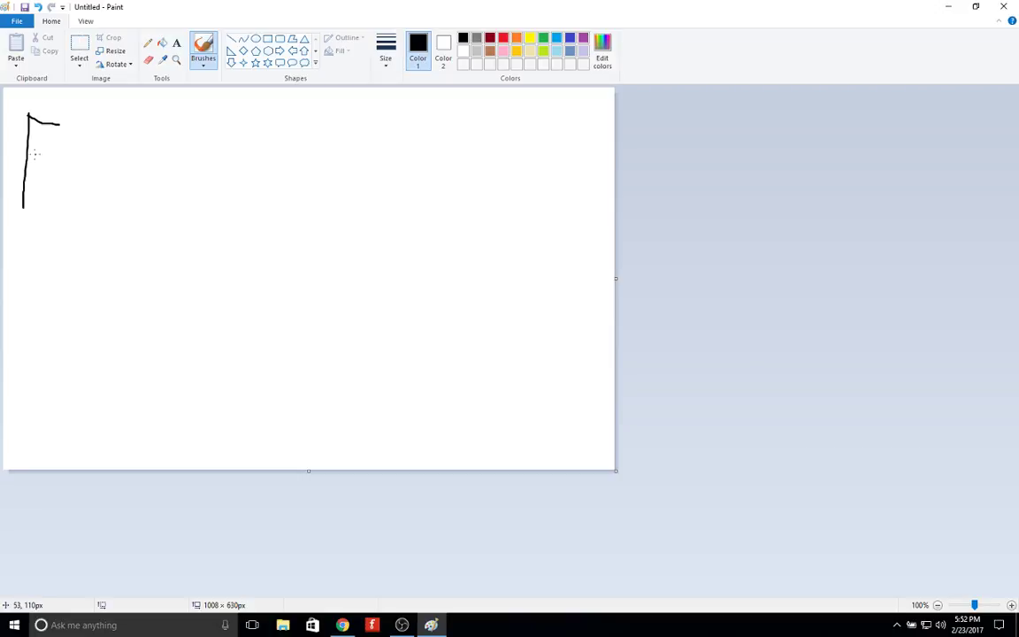
{"action": "mouse_move", "coordinate": [60, 161]}
{"action": "left_mouse_down"}
{"action": "mouse_move", "coordinate": [62, 200]}
{"action": "mouse_move", "coordinate": [77, 147]}
{"action": "mouse_move", "coordinate": [85, 152]}
{"action": "mouse_move", "coordinate": [96, 209]}
{"action": "left_mouse_up"}
{"action": "mouse_move", "coordinate": [134, 118]}
{"action": "left_mouse_down"}
{"action": "mouse_move", "coordinate": [129, 192]}
{"action": "mouse_move", "coordinate": [124, 163]}
{"action": "mouse_move", "coordinate": [177, 161]}
{"action": "mouse_move", "coordinate": [158, 193]}
{"action": "mouse_move", "coordinate": [214, 196]}
{"action": "left_mouse_up"}
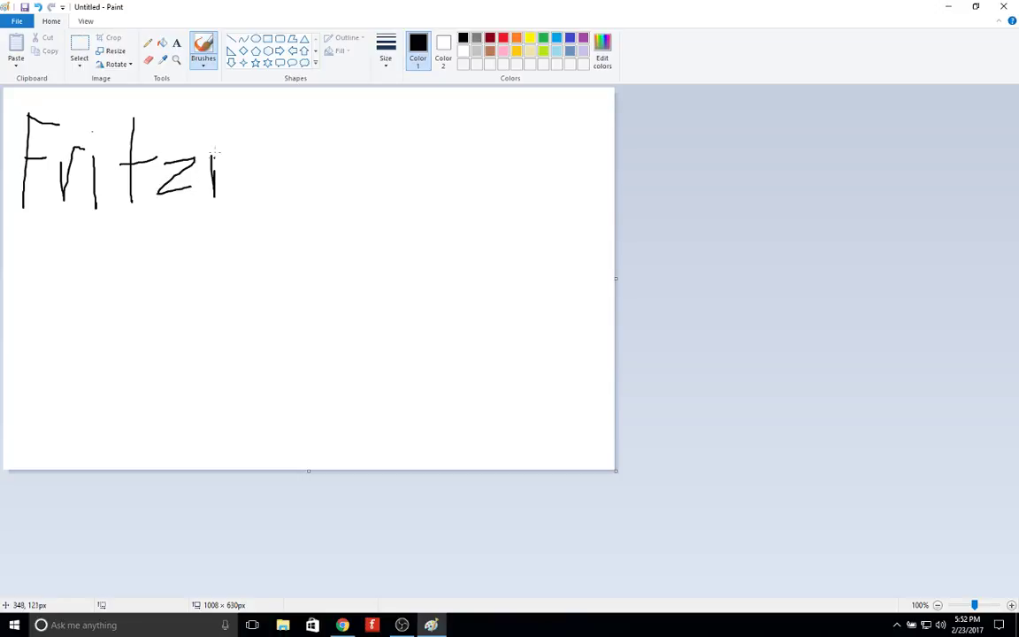
{"action": "left_click_drag", "start_coordinate": [236, 149], "coordinate": [242, 201]}
{"action": "mouse_move", "coordinate": [242, 161]}
{"action": "left_mouse_down"}
{"action": "mouse_move", "coordinate": [255, 144]}
{"action": "mouse_move", "coordinate": [267, 200]}
{"action": "left_mouse_up"}
{"action": "mouse_move", "coordinate": [292, 155]}
{"action": "left_mouse_down"}
{"action": "mouse_move", "coordinate": [285, 185]}
{"action": "mouse_move", "coordinate": [303, 246]}
{"action": "mouse_move", "coordinate": [271, 261]}
{"action": "left_mouse_up"}
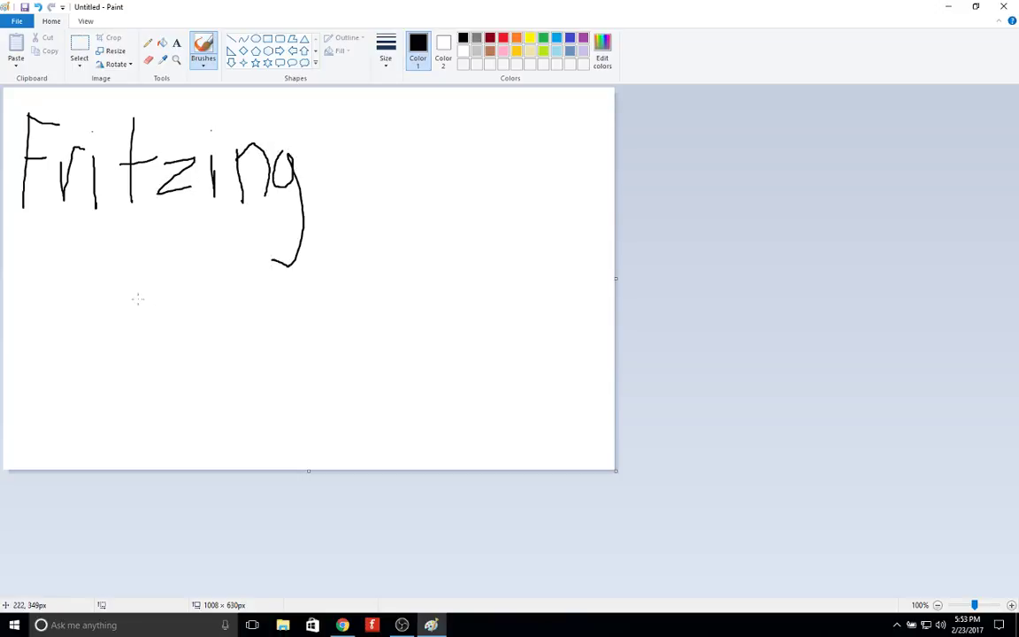
Handwrite "and" below "Fritzing", start another word beneath it and erase that unfinished word.
{"action": "mouse_move", "coordinate": [139, 291]}
{"action": "left_mouse_down"}
{"action": "mouse_move", "coordinate": [183, 280]}
{"action": "mouse_move", "coordinate": [185, 316]}
{"action": "mouse_move", "coordinate": [199, 309]}
{"action": "mouse_move", "coordinate": [212, 254]}
{"action": "mouse_move", "coordinate": [233, 337]}
{"action": "mouse_move", "coordinate": [210, 423]}
{"action": "left_mouse_up"}
{"action": "mouse_move", "coordinate": [212, 370]}
{"action": "left_mouse_down"}
{"action": "mouse_move", "coordinate": [232, 427]}
{"action": "mouse_move", "coordinate": [237, 398]}
{"action": "mouse_move", "coordinate": [275, 427]}
{"action": "left_mouse_up"}
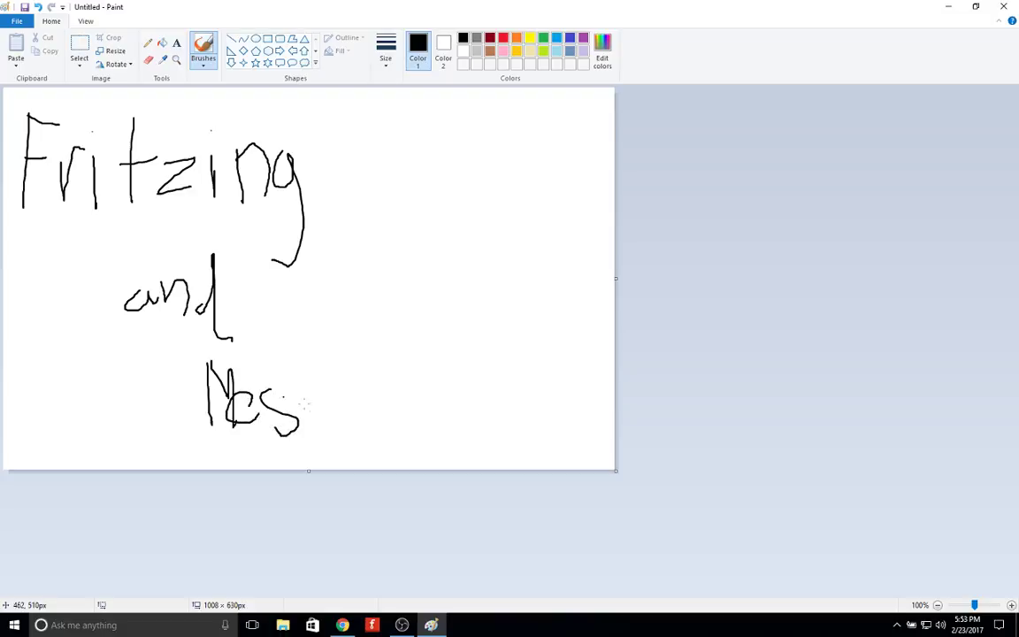
{"action": "left_click", "coordinate": [148, 59]}
{"action": "left_click_drag", "start_coordinate": [279, 413], "coordinate": [275, 428]}
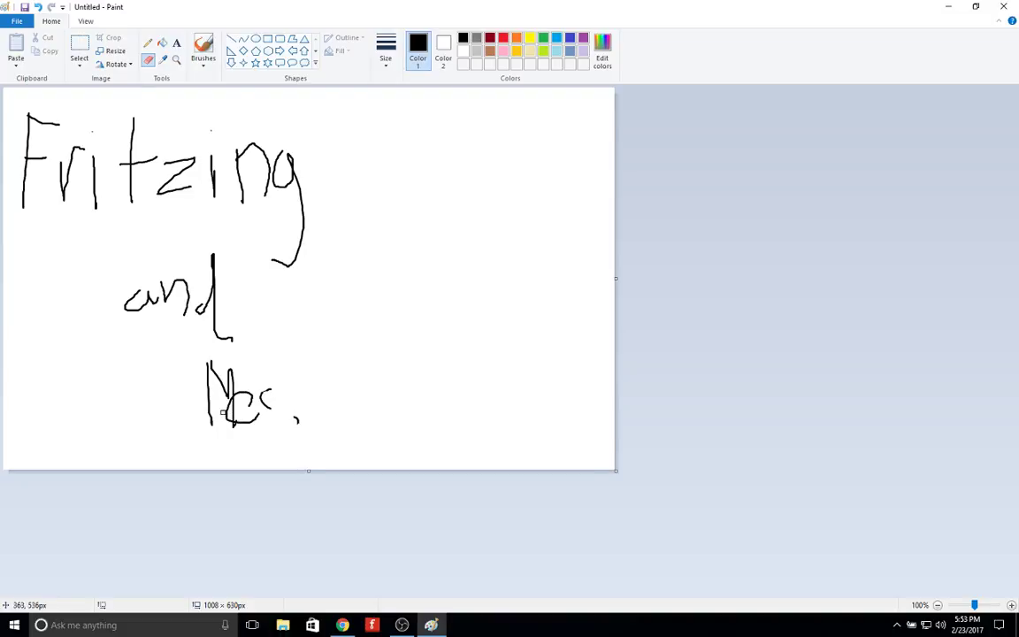
{"action": "mouse_move", "coordinate": [227, 369]}
{"action": "left_mouse_down"}
{"action": "mouse_move", "coordinate": [326, 370]}
{"action": "mouse_move", "coordinate": [294, 380]}
{"action": "mouse_move", "coordinate": [305, 381]}
{"action": "mouse_move", "coordinate": [289, 394]}
{"action": "mouse_move", "coordinate": [23, 448]}
{"action": "mouse_move", "coordinate": [157, 427]}
{"action": "mouse_move", "coordinate": [169, 445]}
{"action": "mouse_move", "coordinate": [283, 411]}
{"action": "left_mouse_up"}
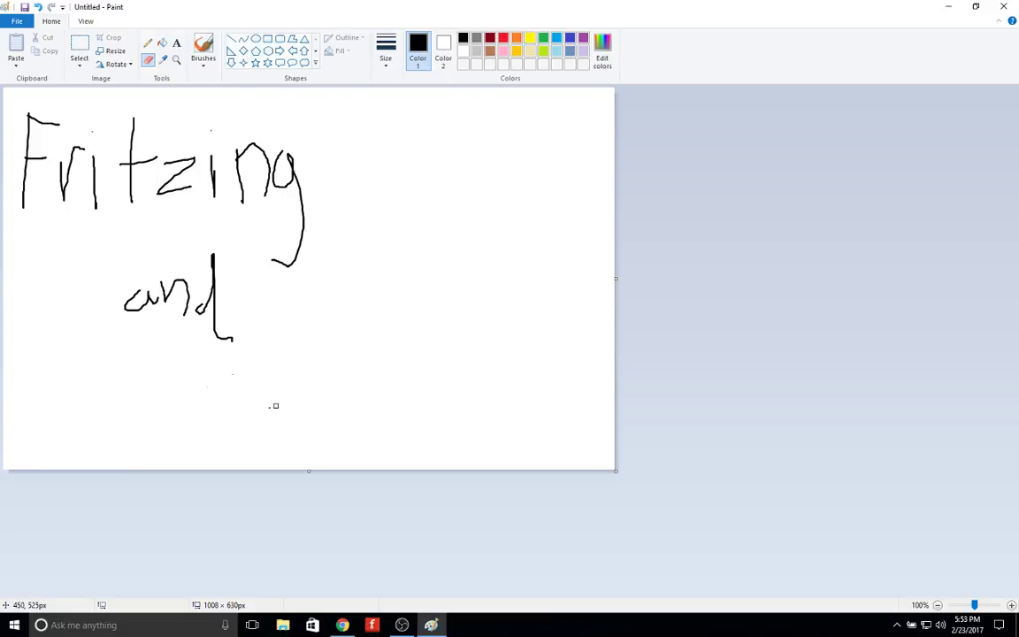
{"action": "left_click", "coordinate": [147, 43]}
{"action": "mouse_move", "coordinate": [212, 364]}
{"action": "left_mouse_down"}
{"action": "mouse_move", "coordinate": [218, 421]}
{"action": "mouse_move", "coordinate": [224, 374]}
{"action": "mouse_move", "coordinate": [245, 372]}
{"action": "mouse_move", "coordinate": [228, 396]}
{"action": "left_mouse_up"}
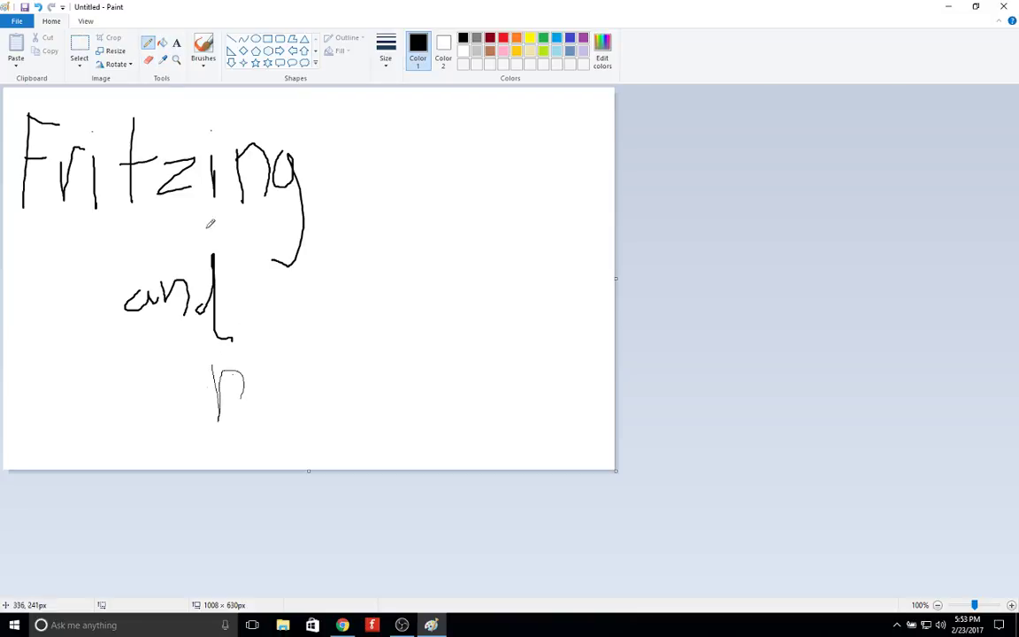
{"action": "key", "text": "ctrl+z"}
{"action": "key", "text": "ctrl+z"}
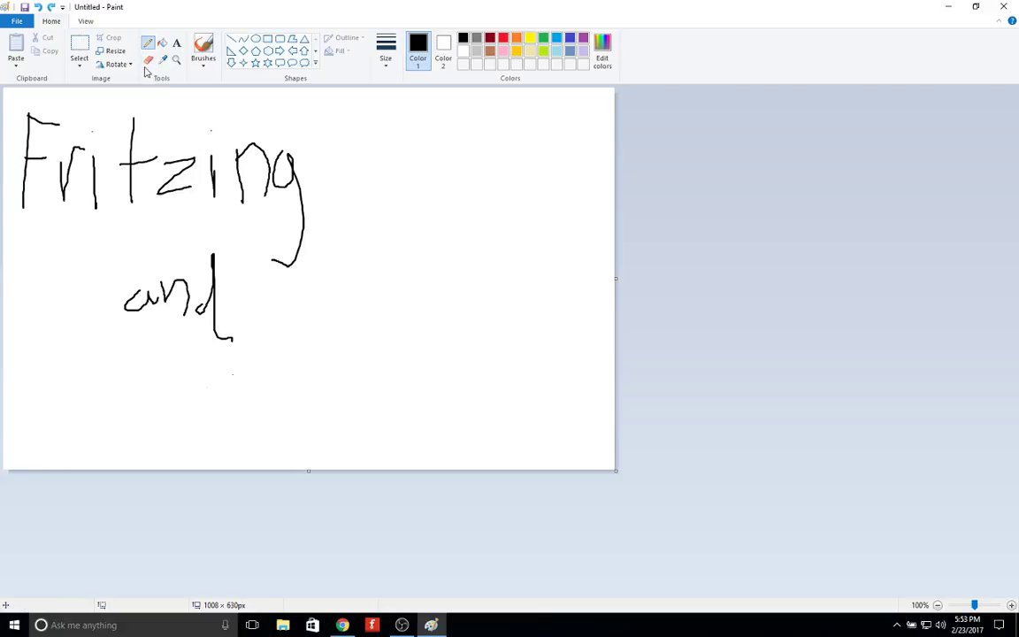
Draw a black capital M about 110 px tall from straight lines below the word "and".
{"action": "left_click", "coordinate": [231, 40]}
{"action": "left_click_drag", "start_coordinate": [204, 378], "coordinate": [203, 448]}
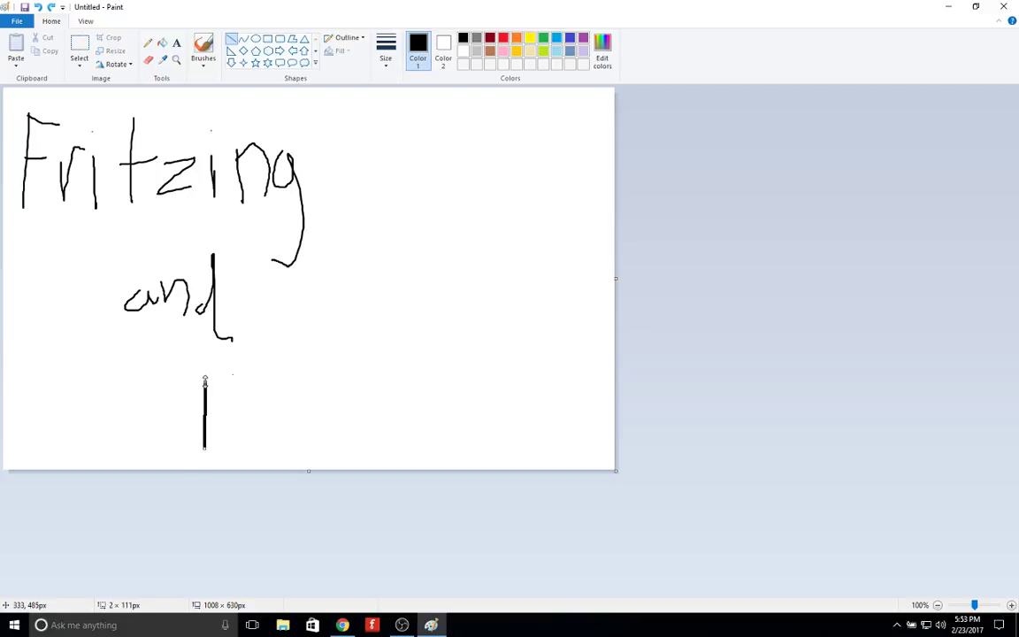
{"action": "left_click", "coordinate": [219, 396]}
{"action": "left_click_drag", "start_coordinate": [232, 437], "coordinate": [204, 383]}
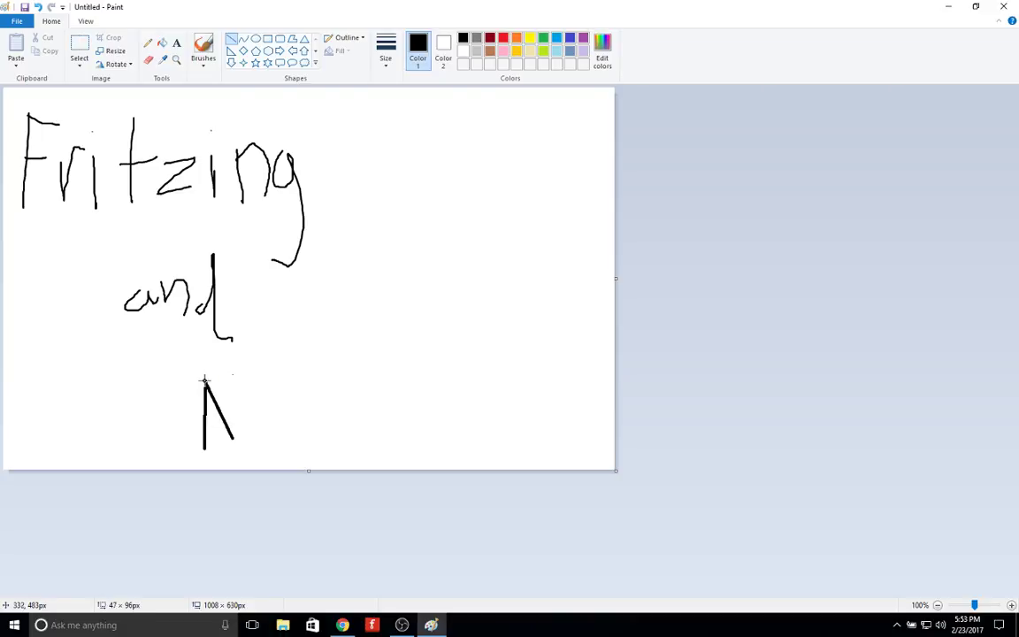
{"action": "left_click", "coordinate": [237, 438]}
{"action": "left_click_drag", "start_coordinate": [232, 437], "coordinate": [262, 440]}
{"action": "left_click", "coordinate": [236, 381]}
Draw a capital E and a second, taller M from straight lines after the first M.
{"action": "left_click", "coordinate": [266, 375]}
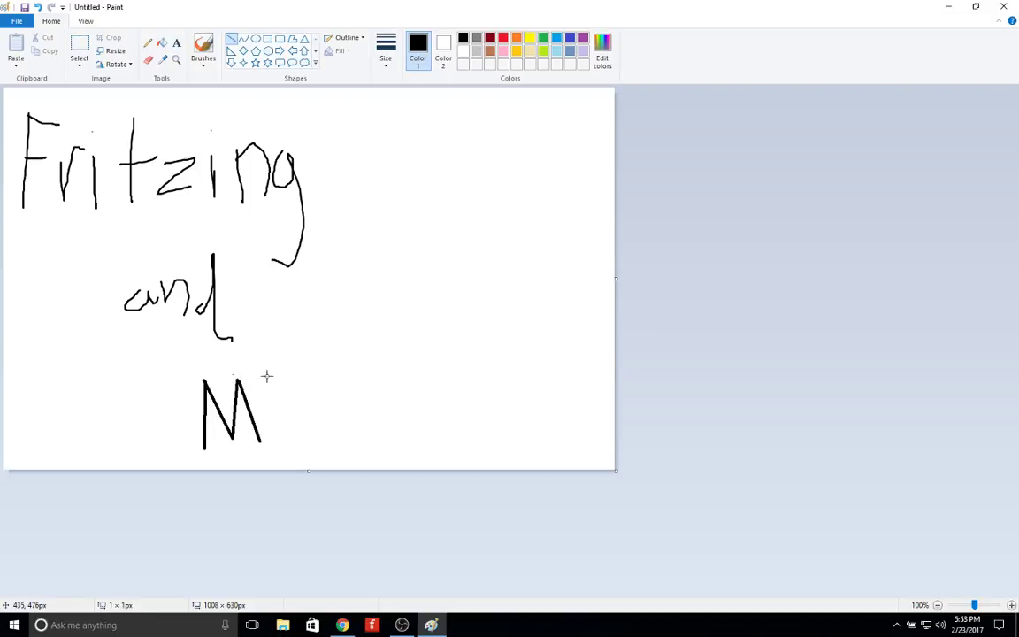
{"action": "left_click_drag", "start_coordinate": [268, 374], "coordinate": [271, 455]}
{"action": "left_click", "coordinate": [264, 378]}
{"action": "left_click_drag", "start_coordinate": [267, 376], "coordinate": [308, 333]}
{"action": "left_click", "coordinate": [268, 408]}
{"action": "left_click_drag", "start_coordinate": [269, 406], "coordinate": [306, 396]}
{"action": "left_click", "coordinate": [274, 445]}
{"action": "mouse_move", "coordinate": [272, 457]}
{"action": "left_mouse_down"}
{"action": "mouse_move", "coordinate": [305, 447]}
{"action": "mouse_move", "coordinate": [330, 348]}
{"action": "mouse_move", "coordinate": [348, 440]}
{"action": "mouse_move", "coordinate": [364, 352]}
{"action": "mouse_move", "coordinate": [385, 466]}
{"action": "mouse_move", "coordinate": [382, 458]}
{"action": "left_mouse_up"}
{"action": "left_click", "coordinate": [339, 354]}
{"action": "right_click", "coordinate": [366, 354]}
{"action": "left_click", "coordinate": [365, 355]}
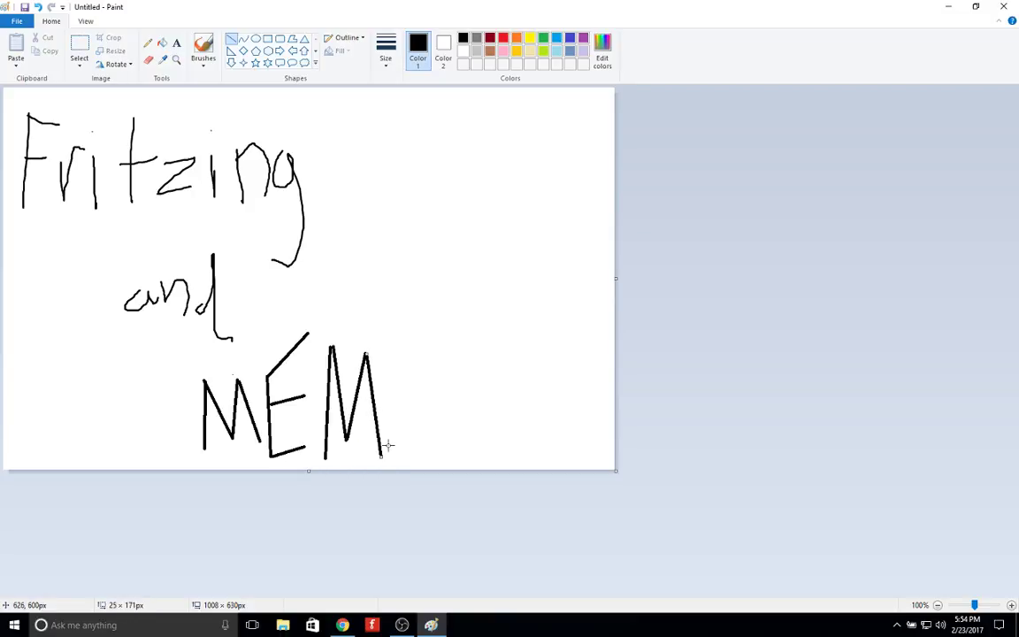
Complete the word "MEMES" by drawing the letters E and S from straight lines after the second M.
{"action": "left_click_drag", "start_coordinate": [400, 348], "coordinate": [408, 451]}
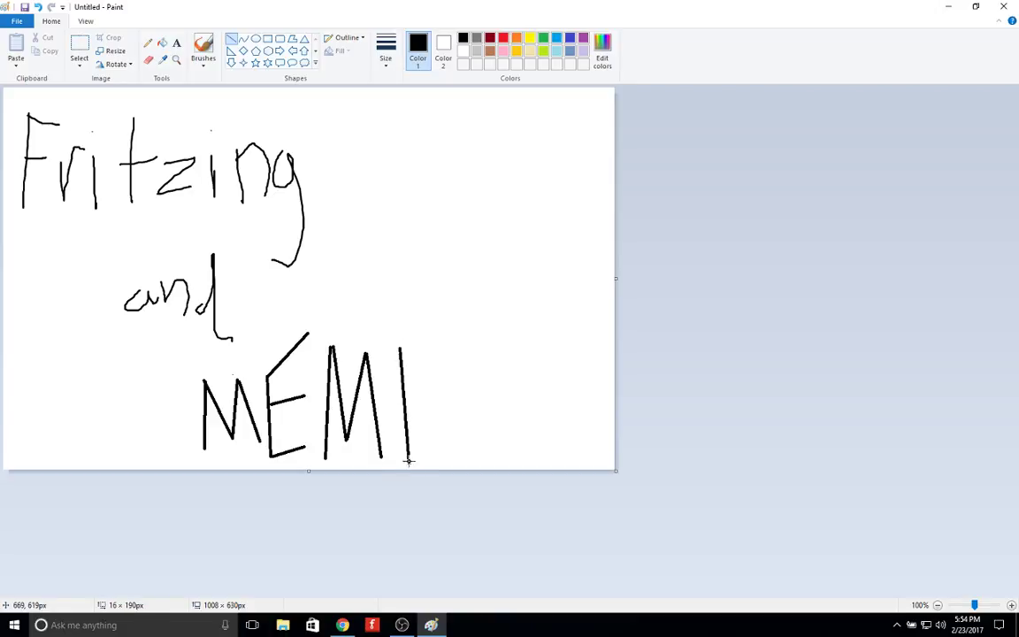
{"action": "left_click", "coordinate": [418, 342]}
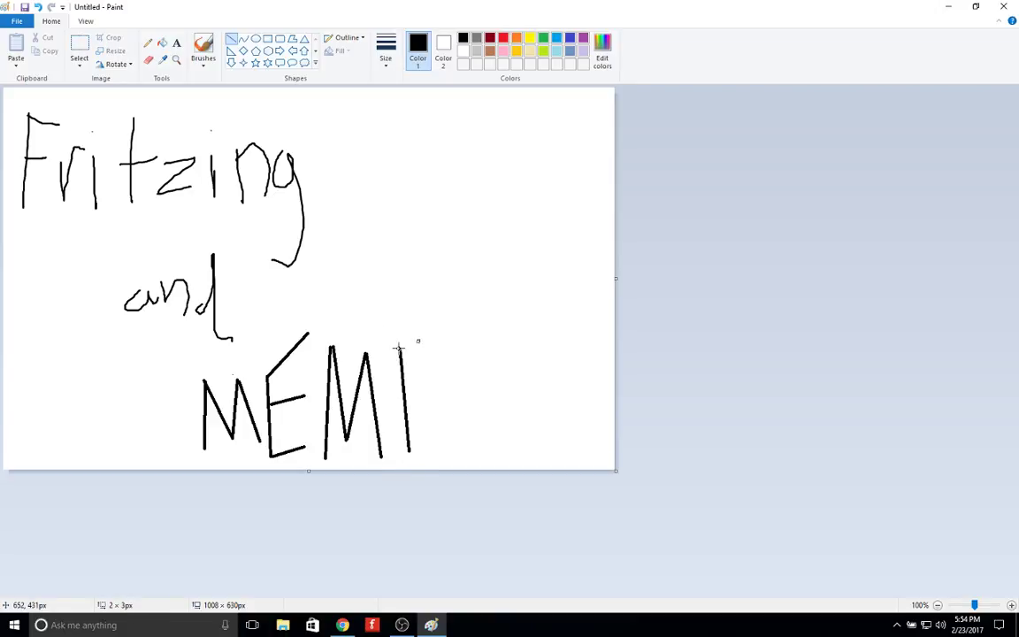
{"action": "left_click_drag", "start_coordinate": [399, 347], "coordinate": [420, 338]}
{"action": "left_click_drag", "start_coordinate": [407, 385], "coordinate": [439, 375]}
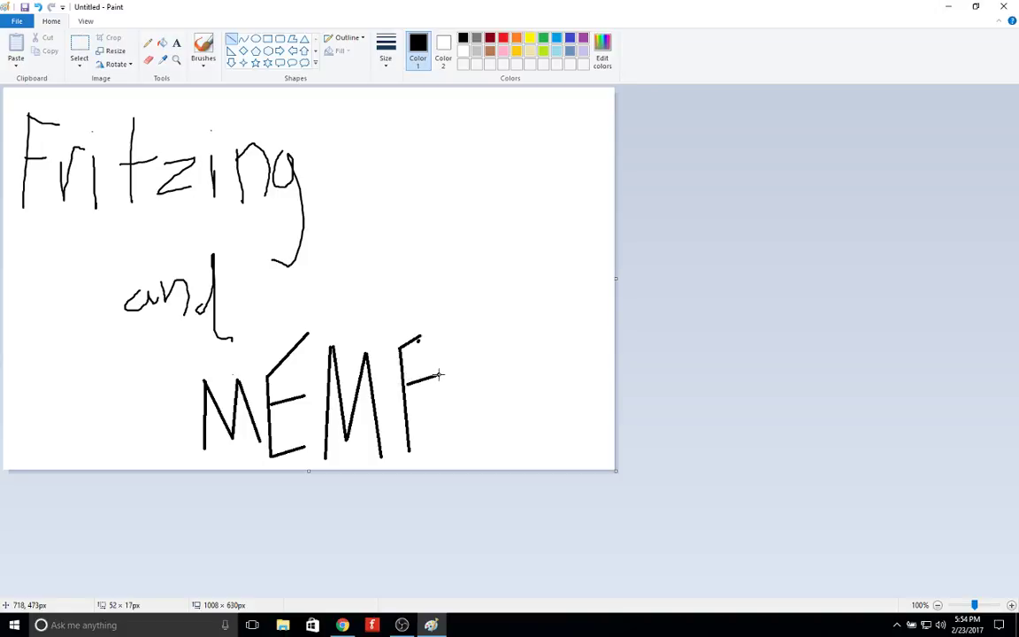
{"action": "left_click_drag", "start_coordinate": [409, 450], "coordinate": [439, 440]}
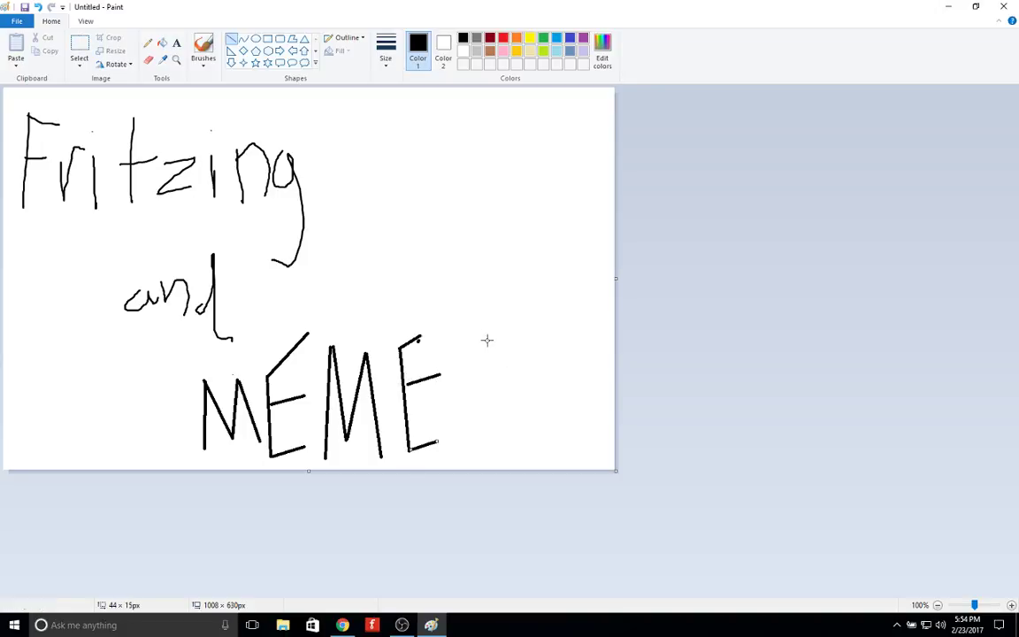
{"action": "mouse_move", "coordinate": [498, 331]}
{"action": "left_mouse_down"}
{"action": "mouse_move", "coordinate": [470, 355]}
{"action": "mouse_move", "coordinate": [496, 382]}
{"action": "mouse_move", "coordinate": [469, 403]}
{"action": "mouse_move", "coordinate": [477, 415]}
{"action": "mouse_move", "coordinate": [467, 420]}
{"action": "left_mouse_up"}
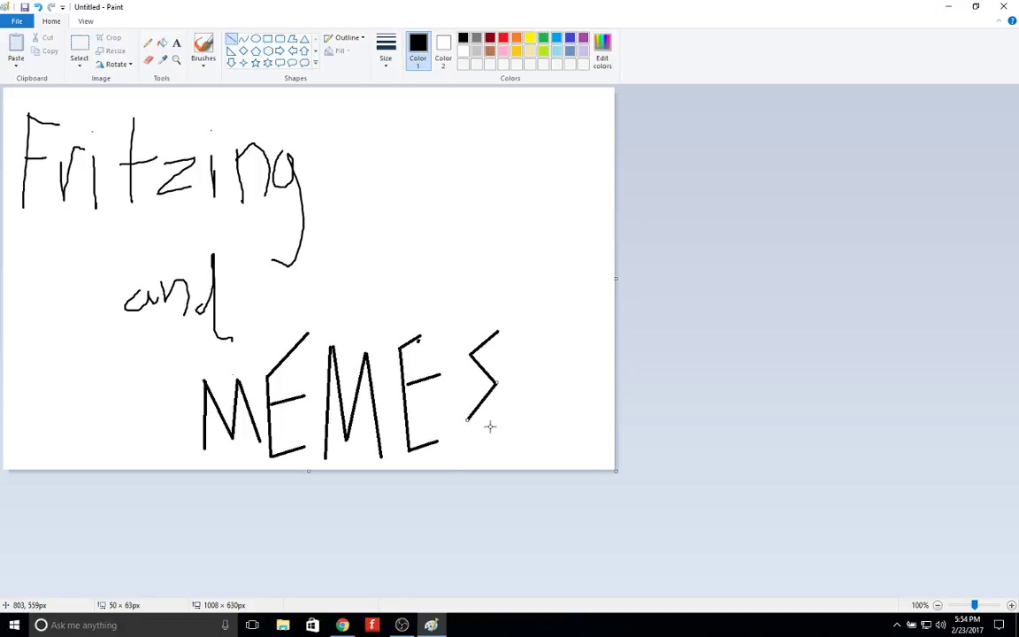
Draw a simple face beside the word "Fritzing" from two short eye strokes and one long mouth line, plus a dot above "MEMES".
{"action": "left_click", "coordinate": [547, 308]}
{"action": "mouse_move", "coordinate": [409, 139]}
{"action": "left_mouse_down"}
{"action": "mouse_move", "coordinate": [416, 156]}
{"action": "mouse_move", "coordinate": [455, 169]}
{"action": "left_mouse_up"}
{"action": "left_click_drag", "start_coordinate": [343, 201], "coordinate": [550, 216]}
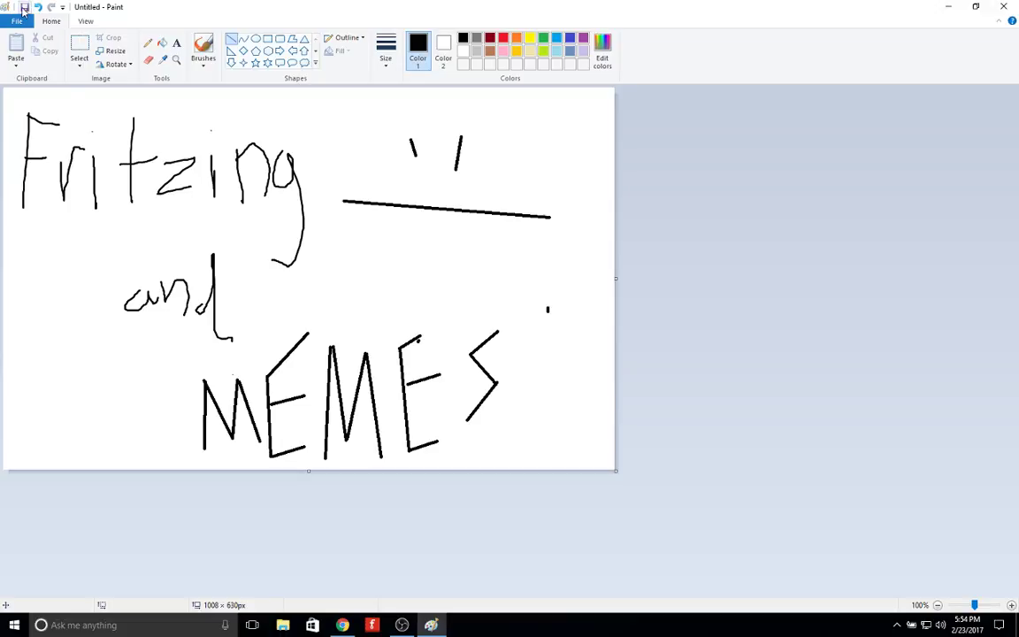
{"action": "left_click", "coordinate": [24, 7]}
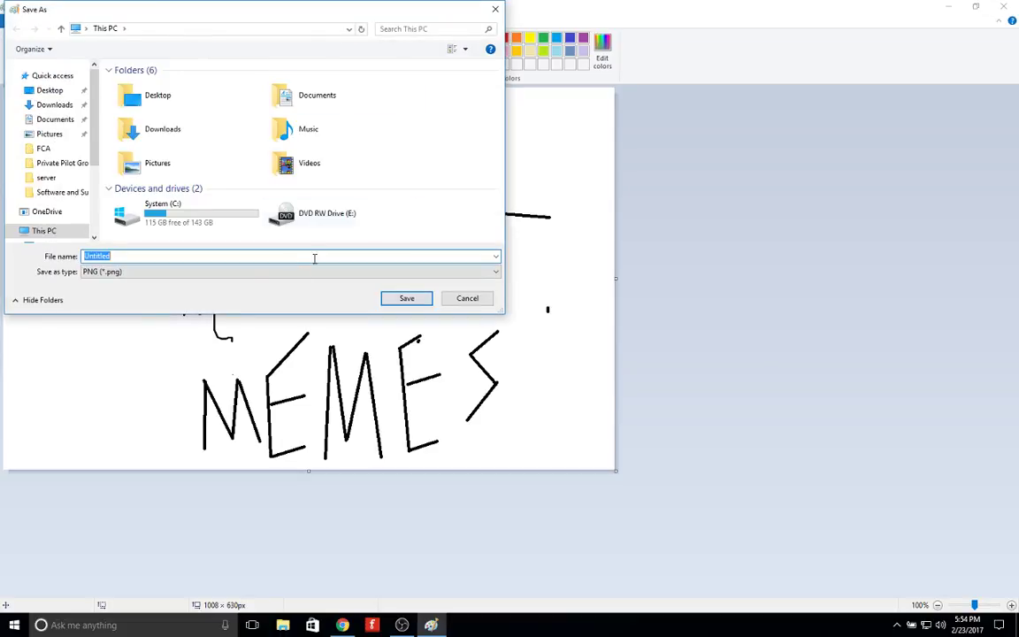
{"action": "left_click", "coordinate": [637, 6]}
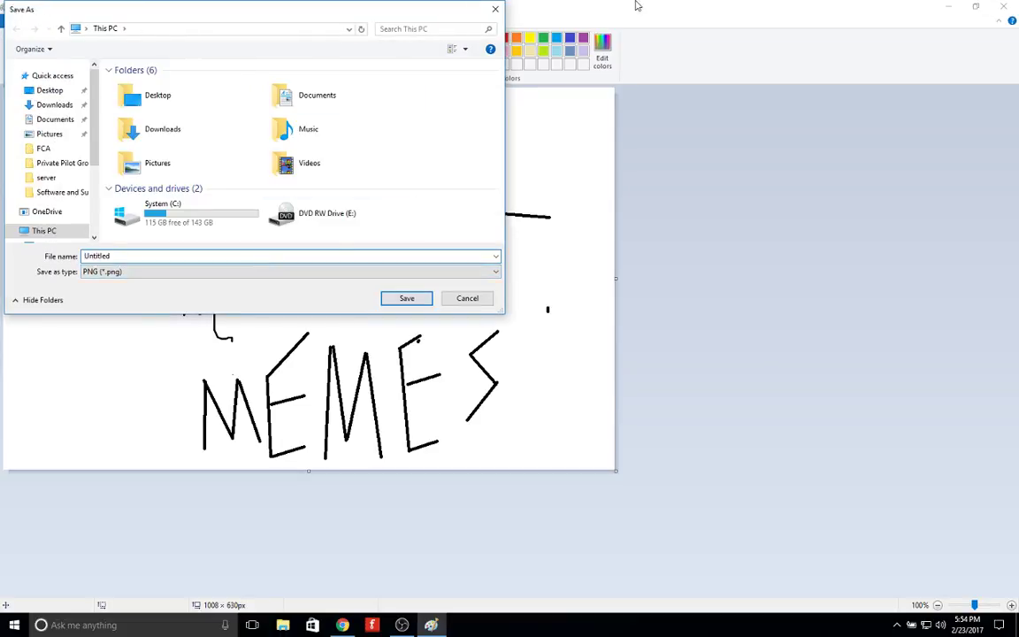
{"action": "left_click", "coordinate": [495, 9]}
{"action": "left_click", "coordinate": [13, 22]}
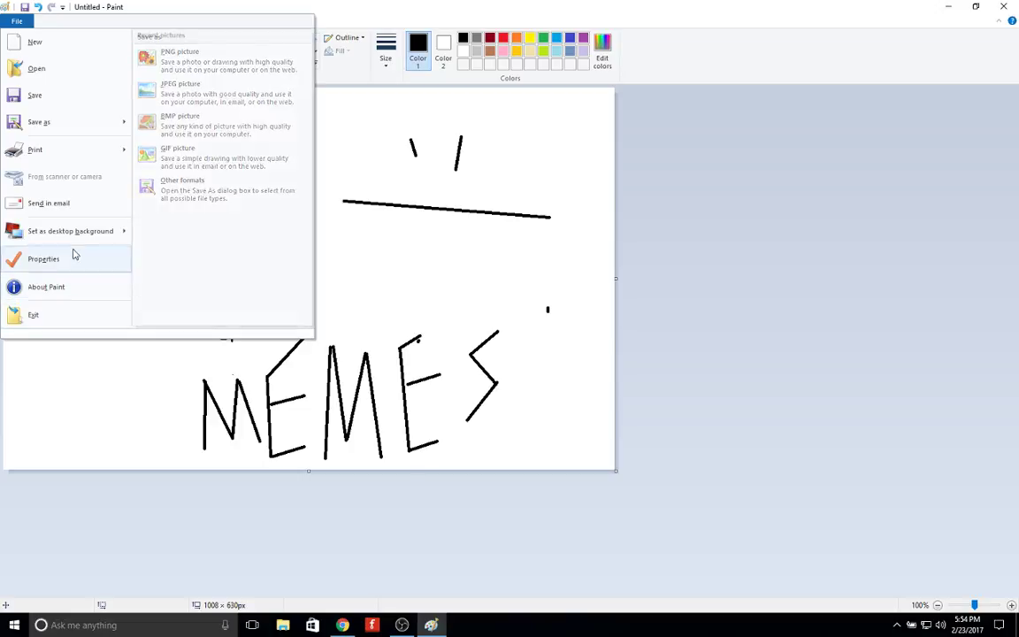
{"action": "mouse_move", "coordinate": [75, 150]}
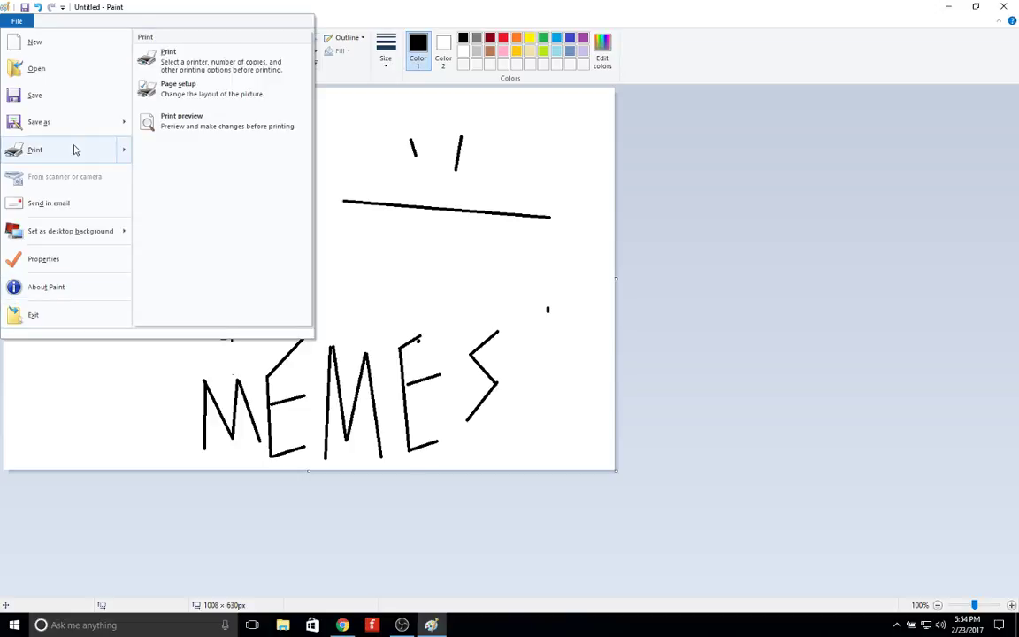
{"action": "left_click", "coordinate": [5, 7]}
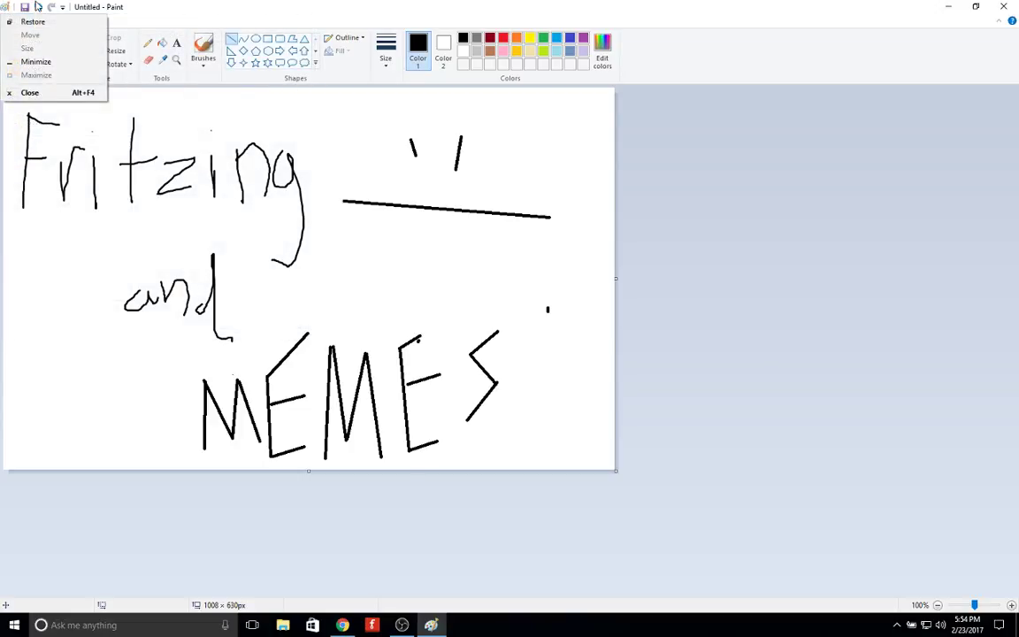
Save the drawing as a PNG named "Crap" in the Pictures folder.
{"action": "left_click", "coordinate": [26, 8]}
{"action": "left_click", "coordinate": [26, 8]}
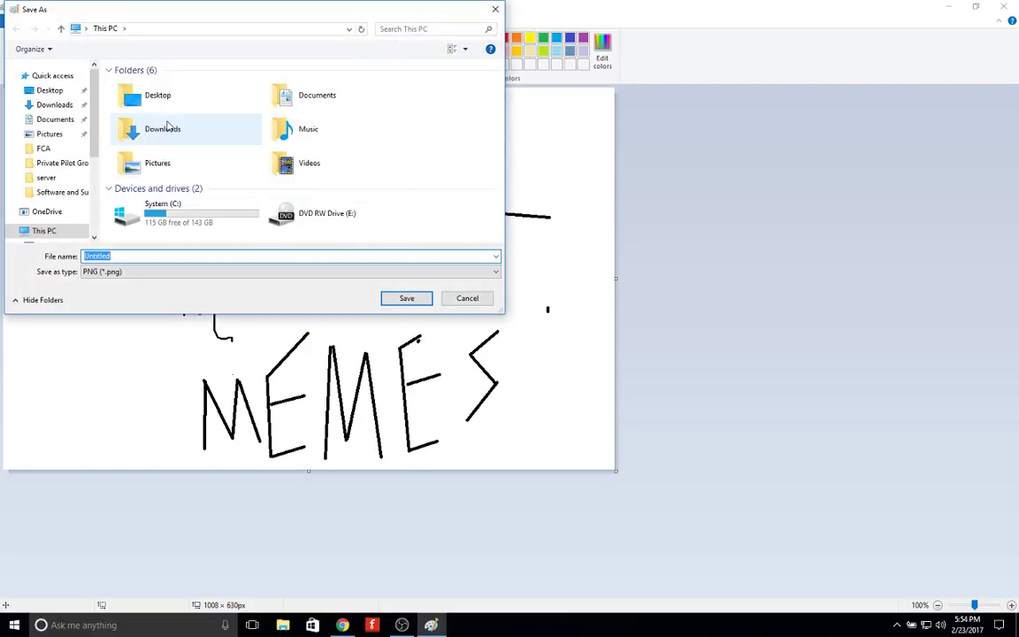
{"action": "double_click", "coordinate": [168, 162]}
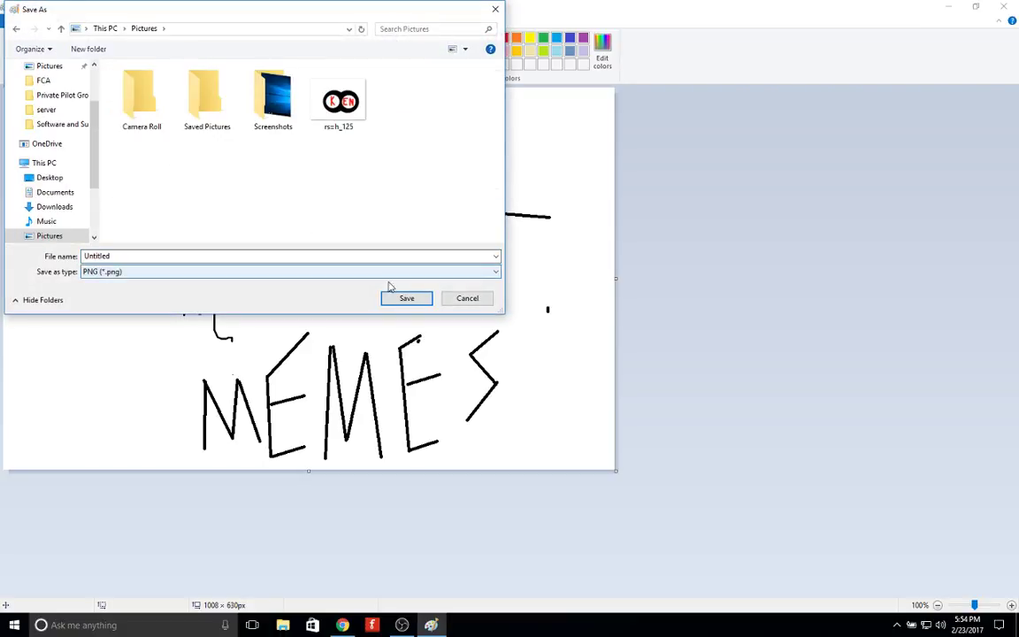
{"action": "double_click", "coordinate": [267, 256]}
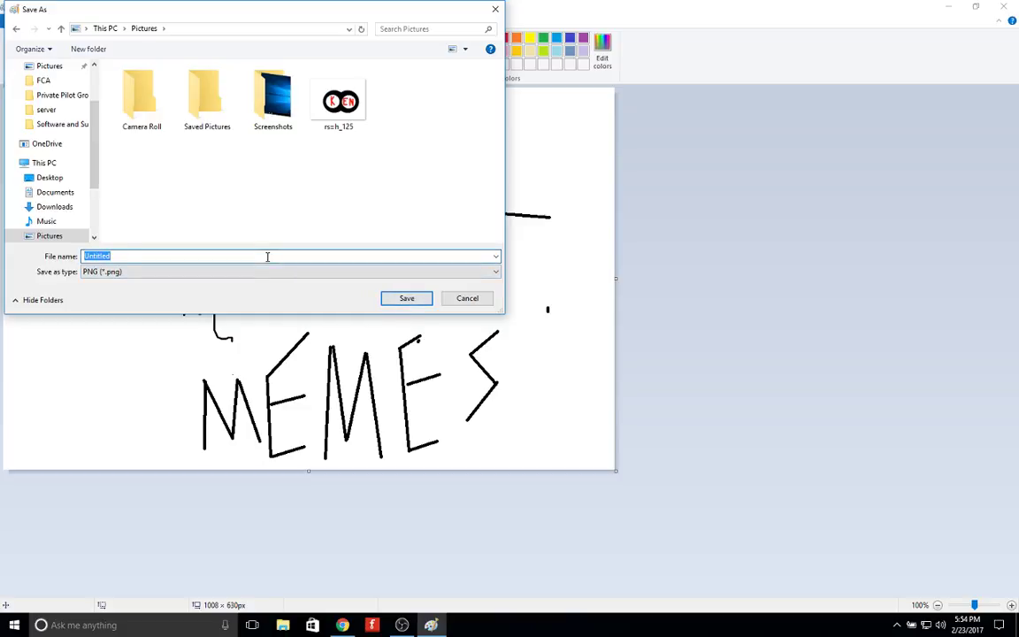
{"action": "type", "text": "Crap"}
{"action": "key", "text": "Return"}
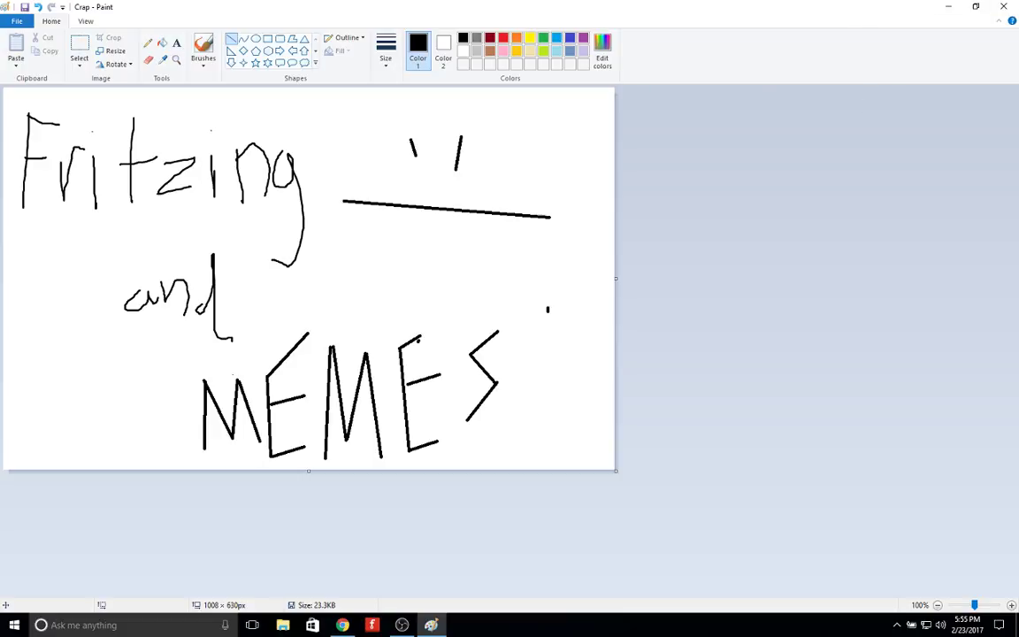
Switch to the YouTube live dashboard in Chrome and close the Store window.
{"action": "left_click", "coordinate": [342, 624]}
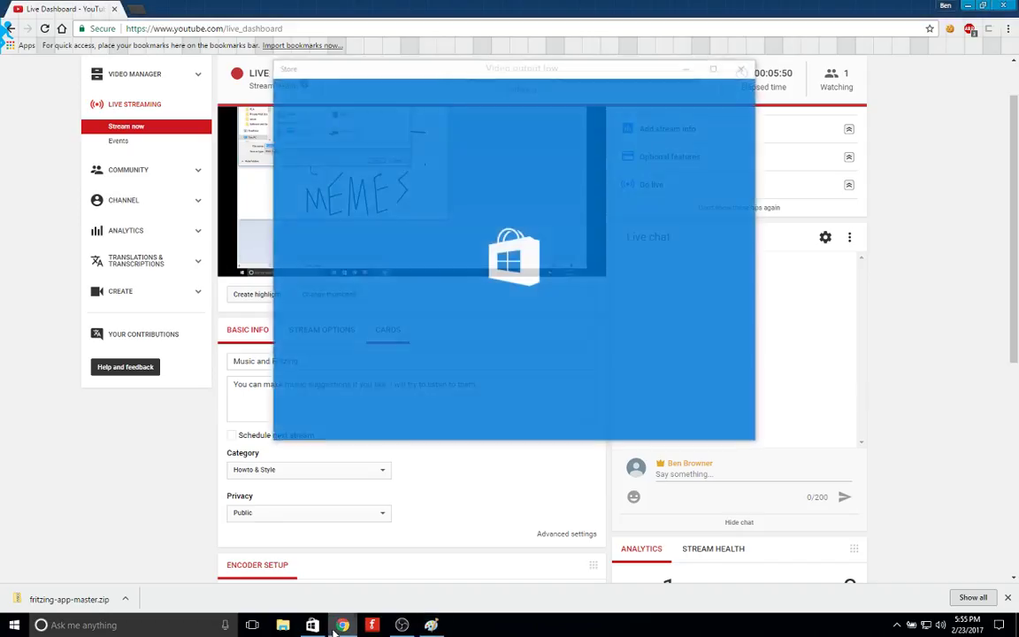
{"action": "right_click", "coordinate": [312, 624]}
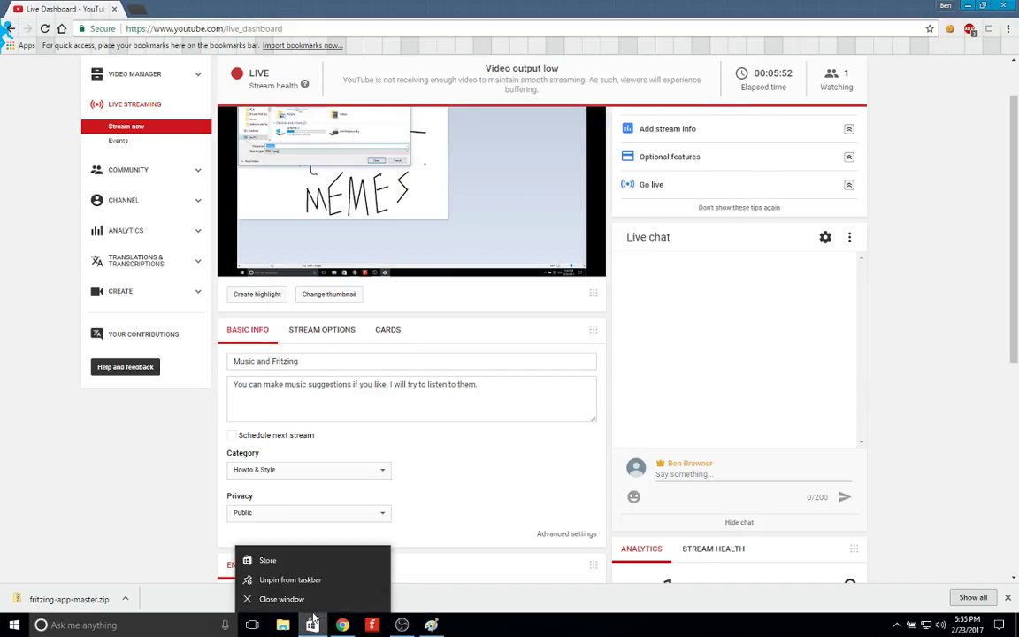
{"action": "left_click", "coordinate": [311, 600]}
{"action": "scroll", "coordinate": [391, 387], "scroll_direction": "up", "scroll_amount": 2}
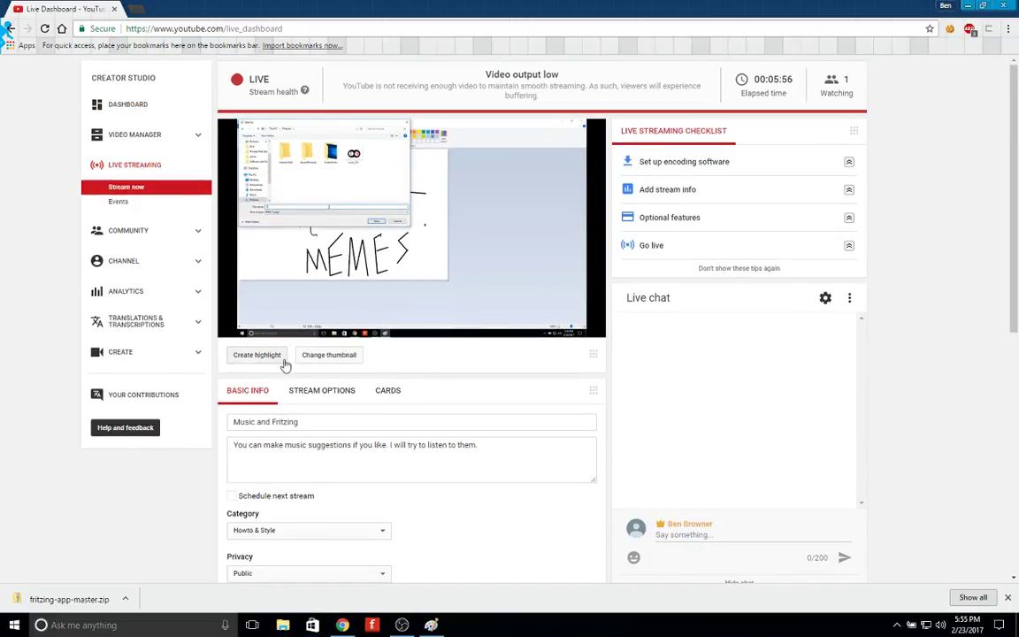
Upload the "Crap" drawing from the Pictures folder as the live stream's thumbnail.
{"action": "left_click", "coordinate": [329, 355]}
{"action": "scroll", "coordinate": [344, 525], "scroll_direction": "down", "scroll_amount": 3}
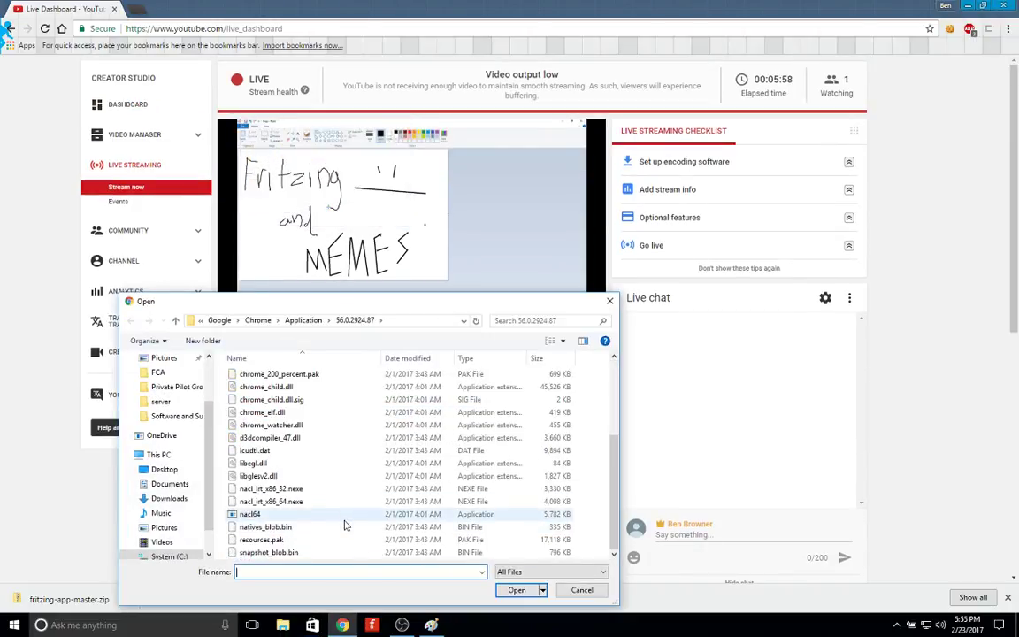
{"action": "scroll", "coordinate": [345, 525], "scroll_direction": "up", "scroll_amount": 3}
{"action": "left_click", "coordinate": [163, 469]}
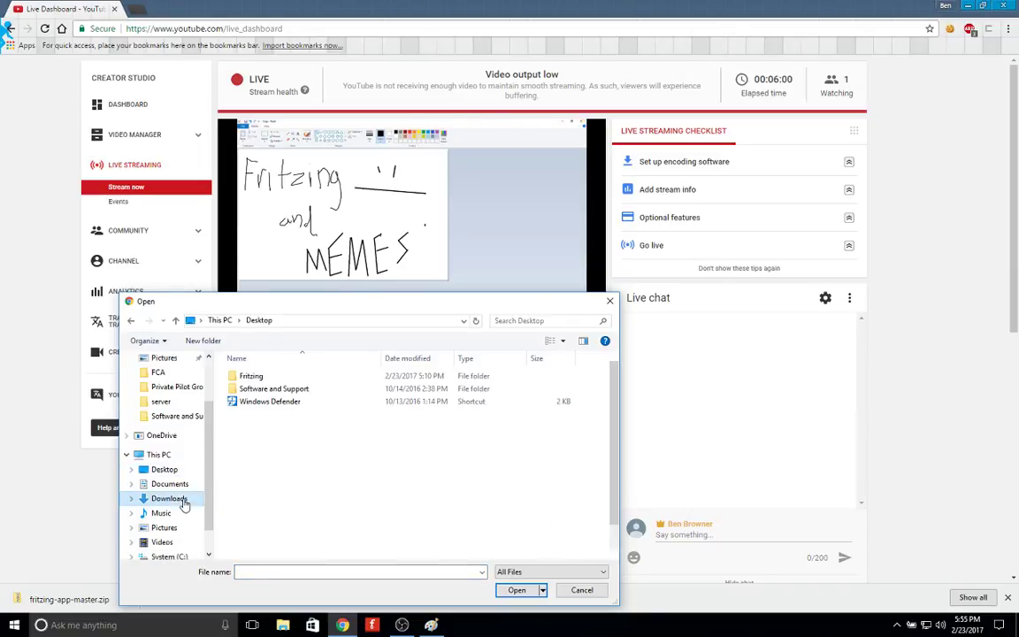
{"action": "left_click", "coordinate": [173, 499]}
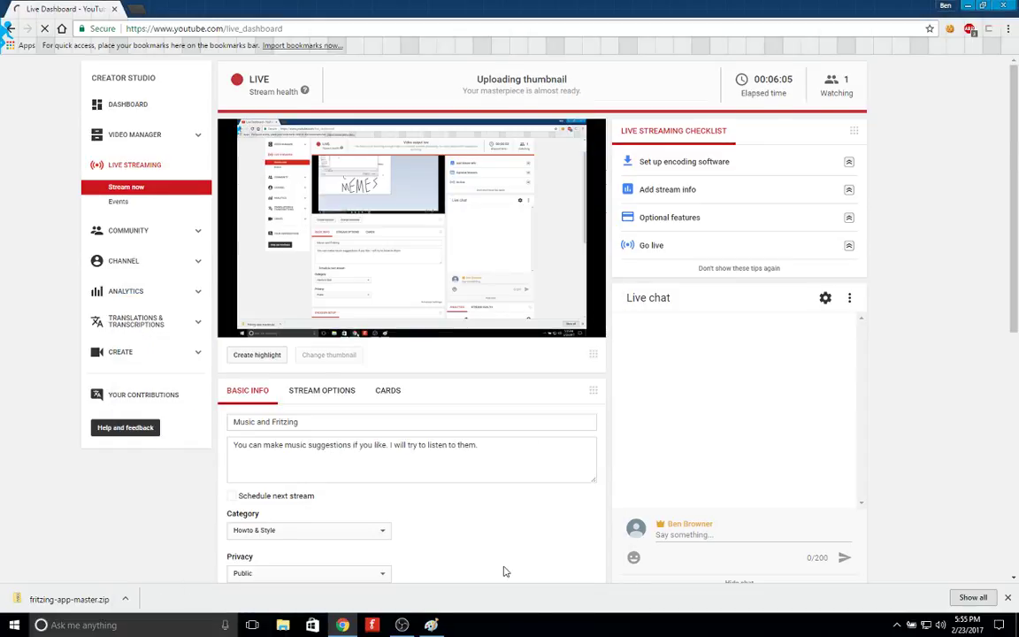
Review the live stream's basic info, encoder setup, analytics and stream health history on the dashboard.
{"action": "scroll", "coordinate": [481, 413], "scroll_direction": "down", "scroll_amount": 3}
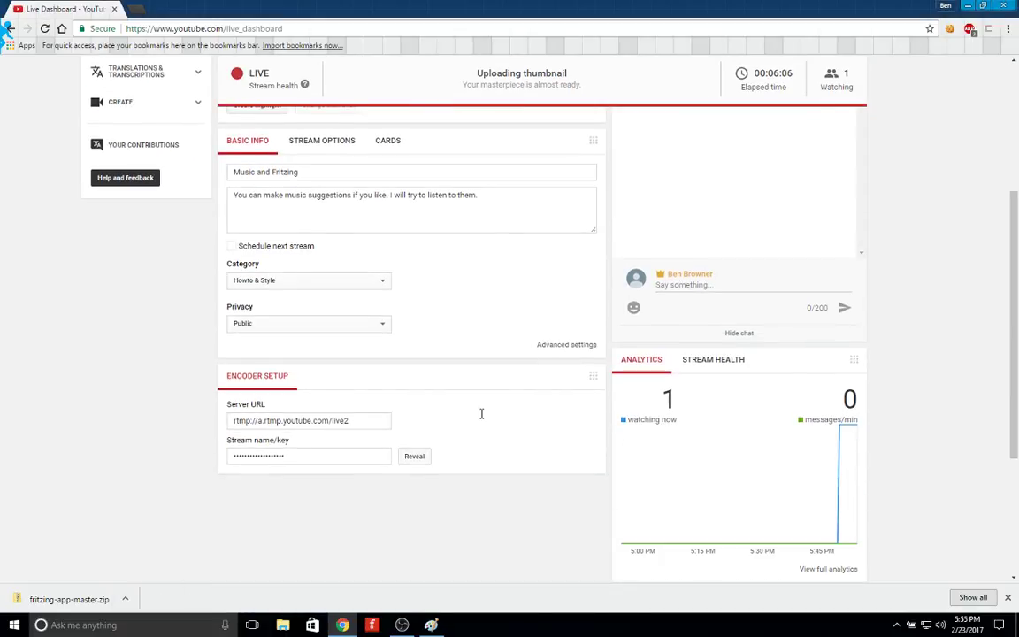
{"action": "scroll", "coordinate": [481, 413], "scroll_direction": "down", "scroll_amount": 1}
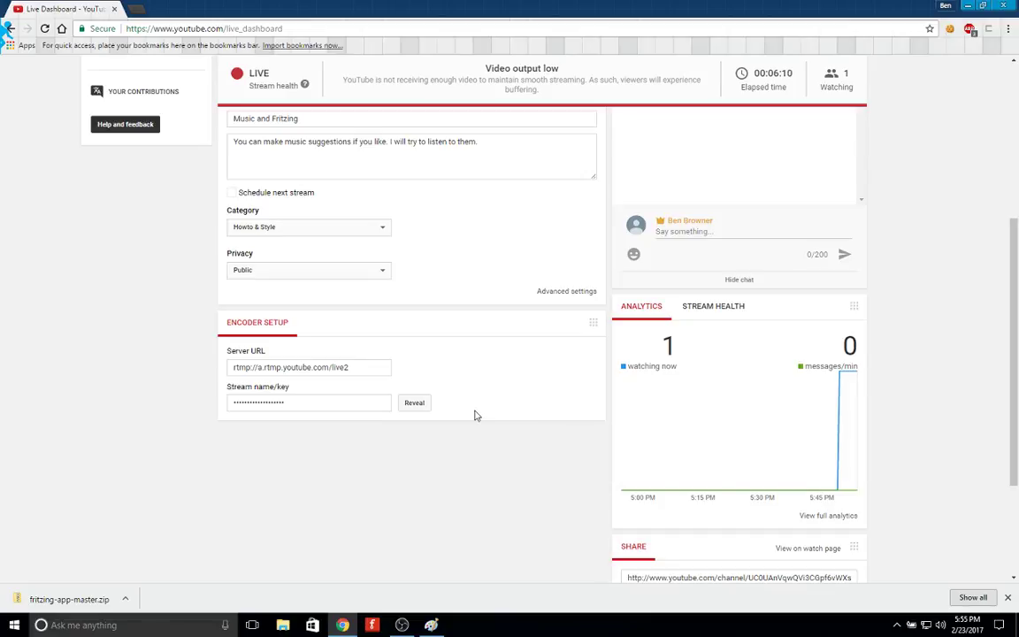
{"action": "scroll", "coordinate": [803, 409], "scroll_direction": "up", "scroll_amount": 4}
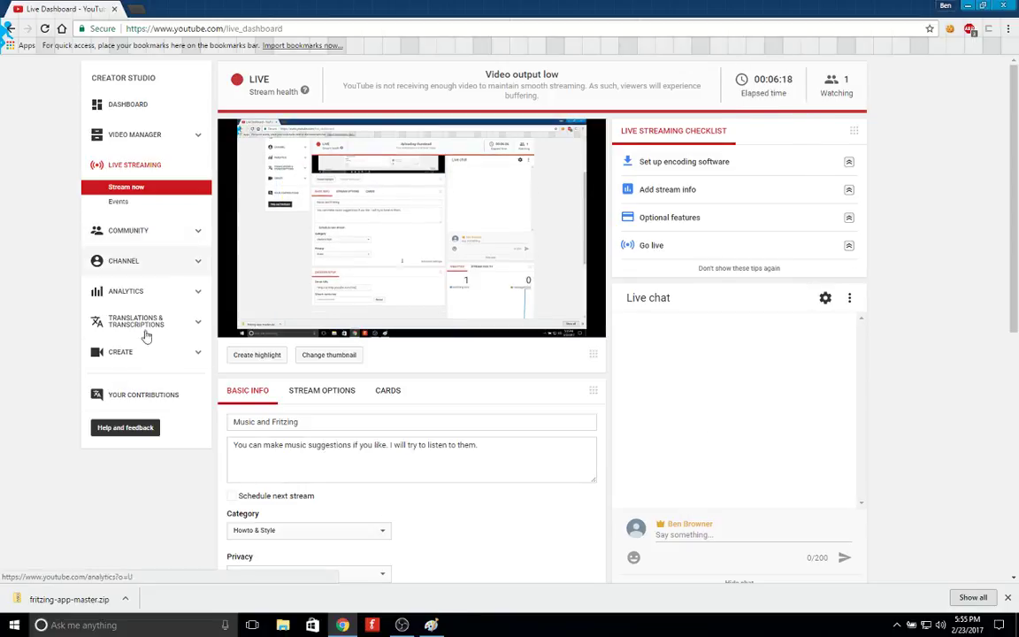
{"action": "scroll", "coordinate": [378, 395], "scroll_direction": "down", "scroll_amount": 5}
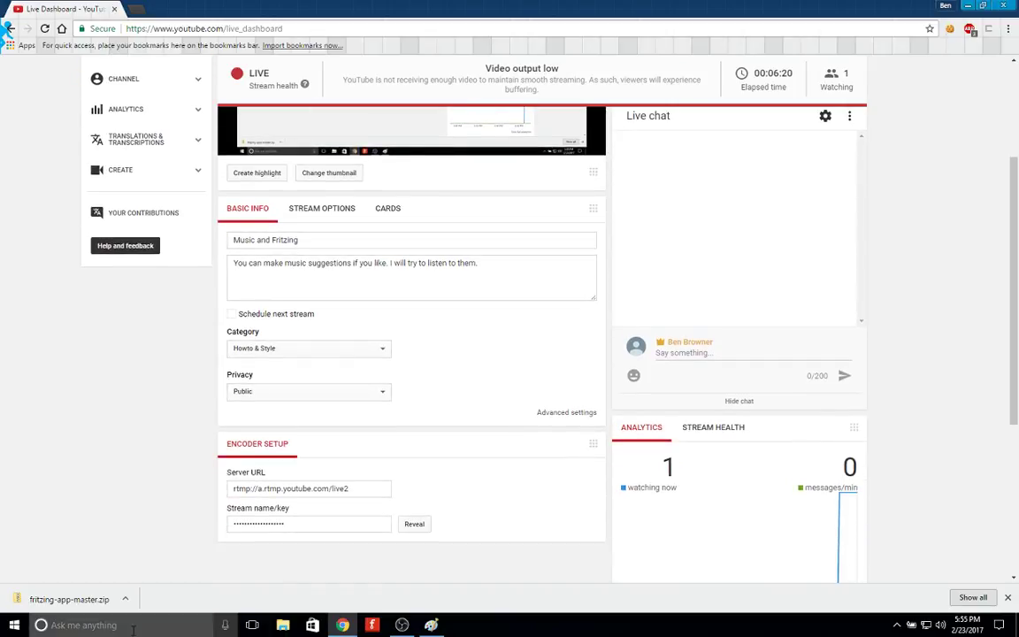
{"action": "left_click", "coordinate": [695, 366]}
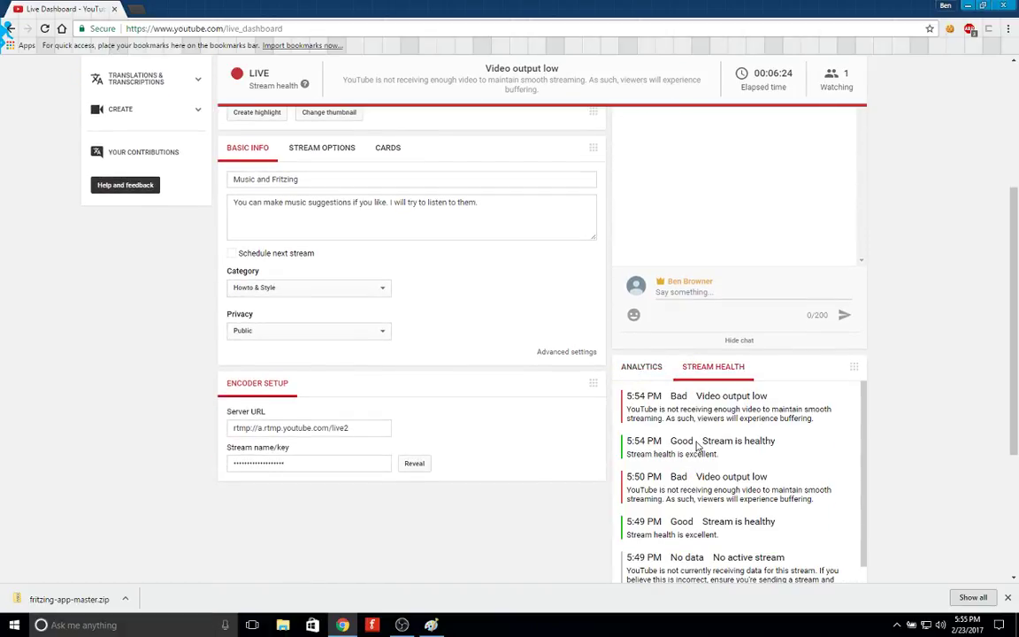
{"action": "left_click", "coordinate": [641, 366]}
{"action": "scroll", "coordinate": [628, 256], "scroll_direction": "up", "scroll_amount": 5}
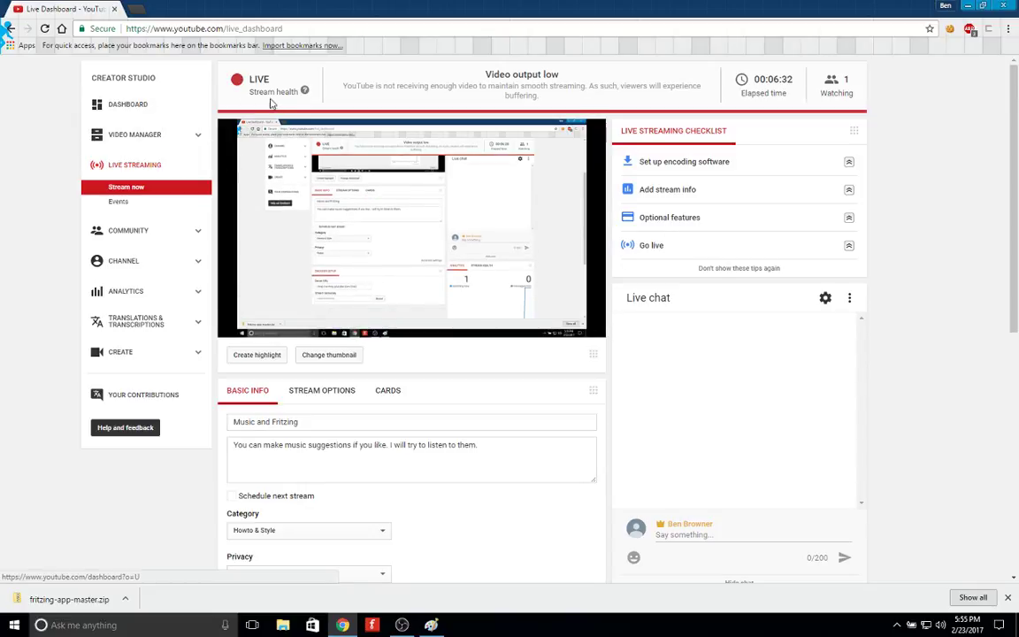
Leave the live dashboard, return to the "Best of GLITCH SWING/FUNK Mix June 2016" video and lower the system volume.
{"action": "left_click", "coordinate": [10, 28]}
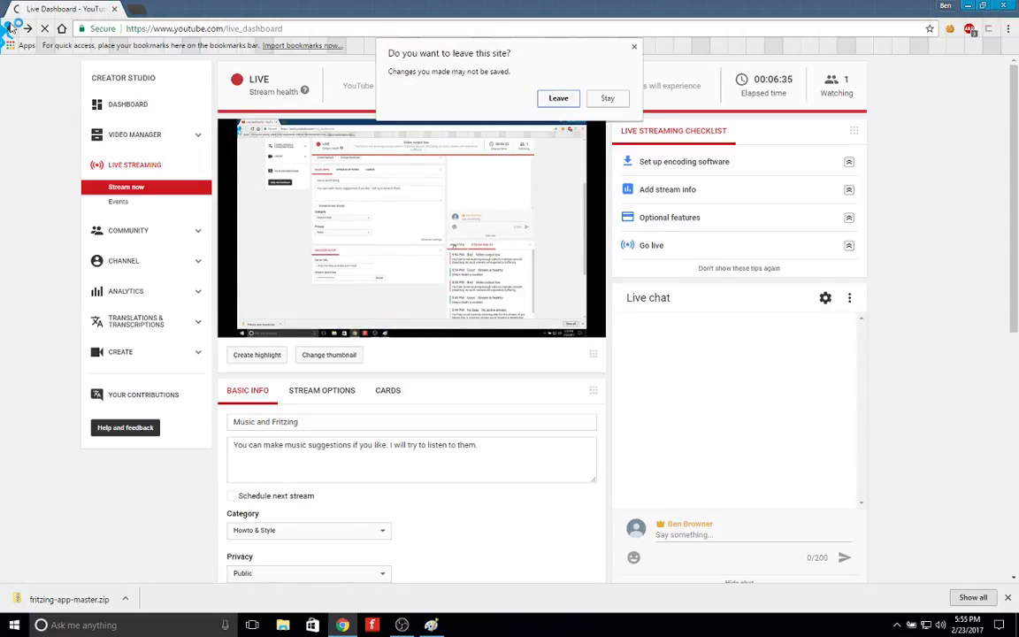
{"action": "left_click", "coordinate": [558, 98]}
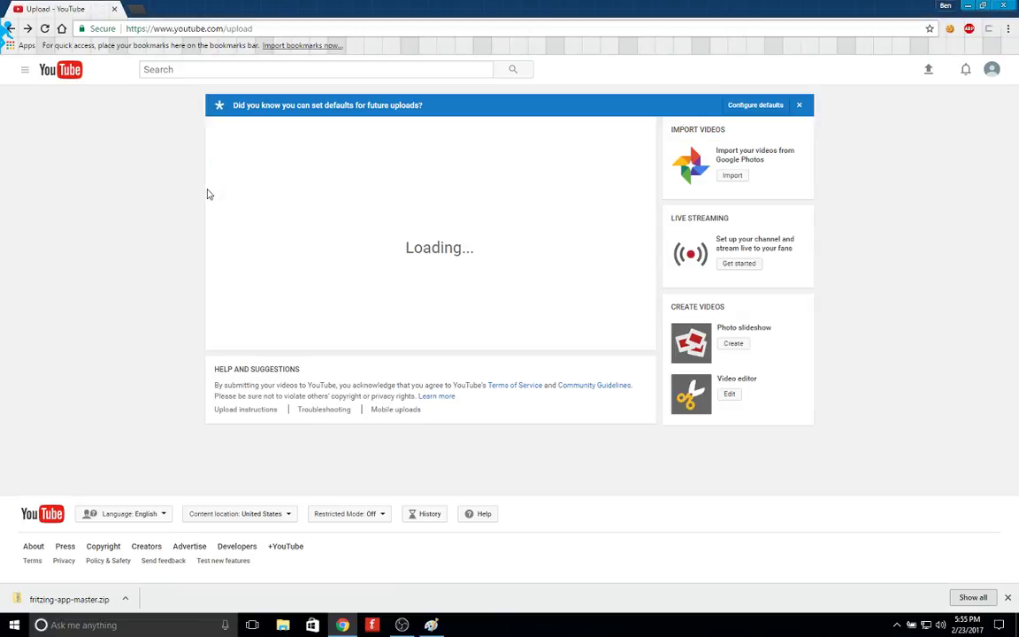
{"action": "left_click", "coordinate": [10, 29]}
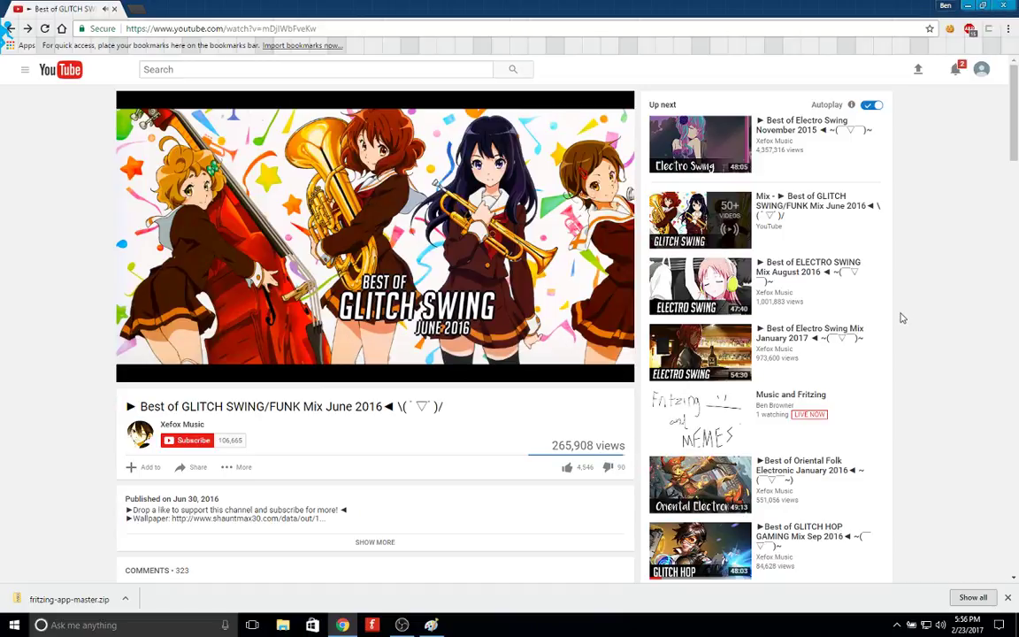
{"action": "key", "text": "XF86AudioLowerVolume"}
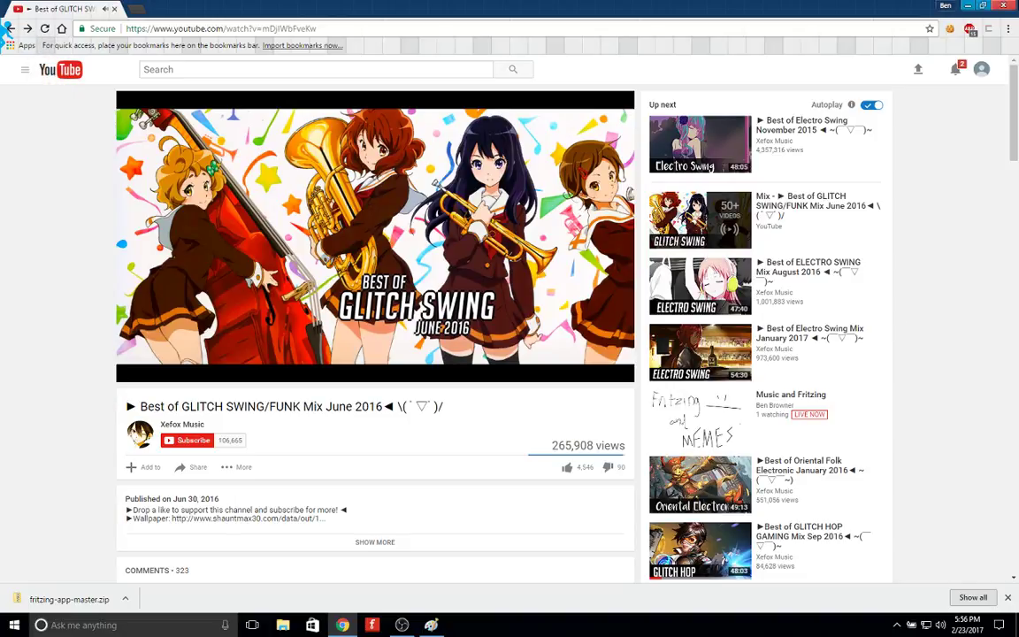
Switch to Paint and close it.
{"action": "key", "text": "alt+Tab"}
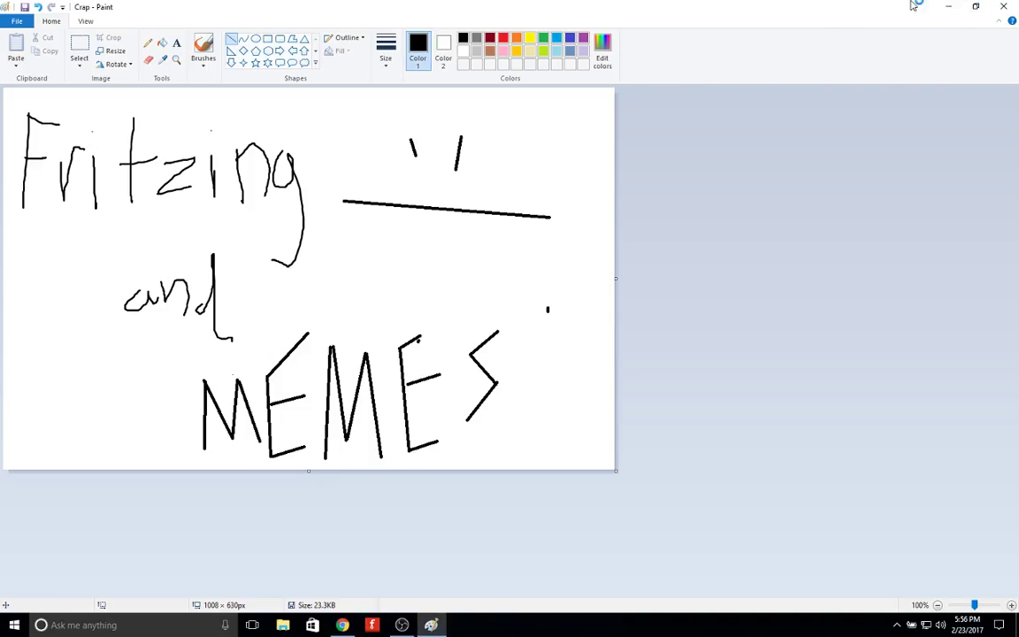
{"action": "left_click", "coordinate": [1003, 6]}
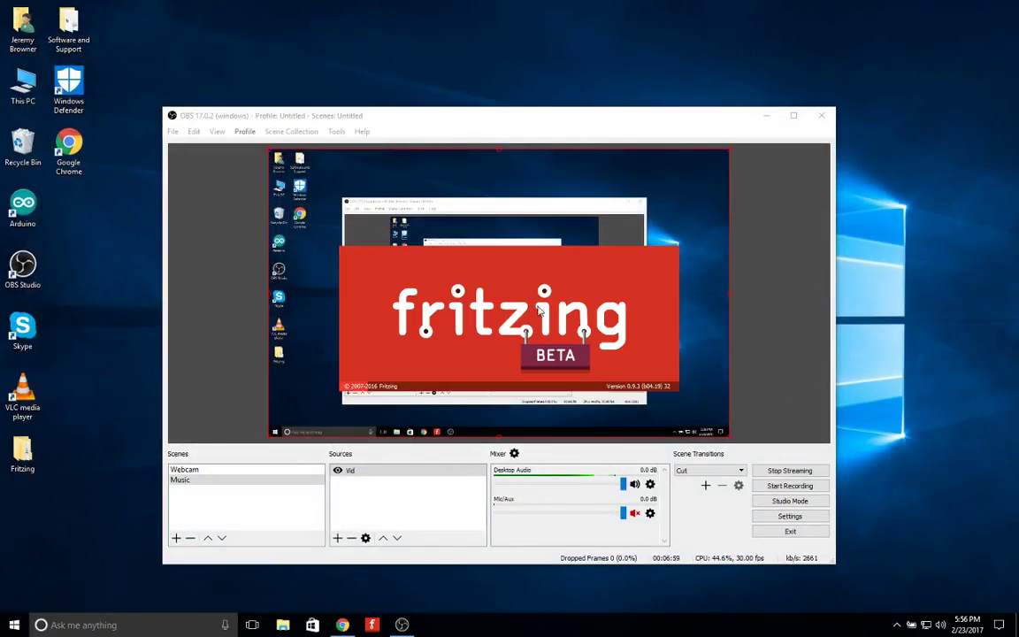
{"action": "left_click", "coordinate": [620, 487]}
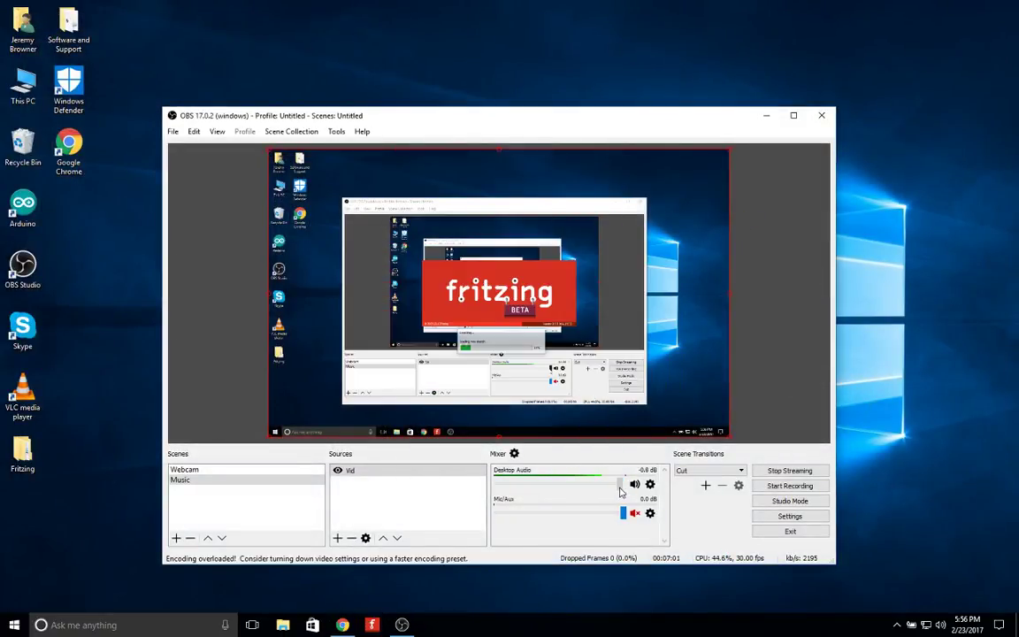
{"action": "left_click_drag", "start_coordinate": [620, 487], "coordinate": [626, 486]}
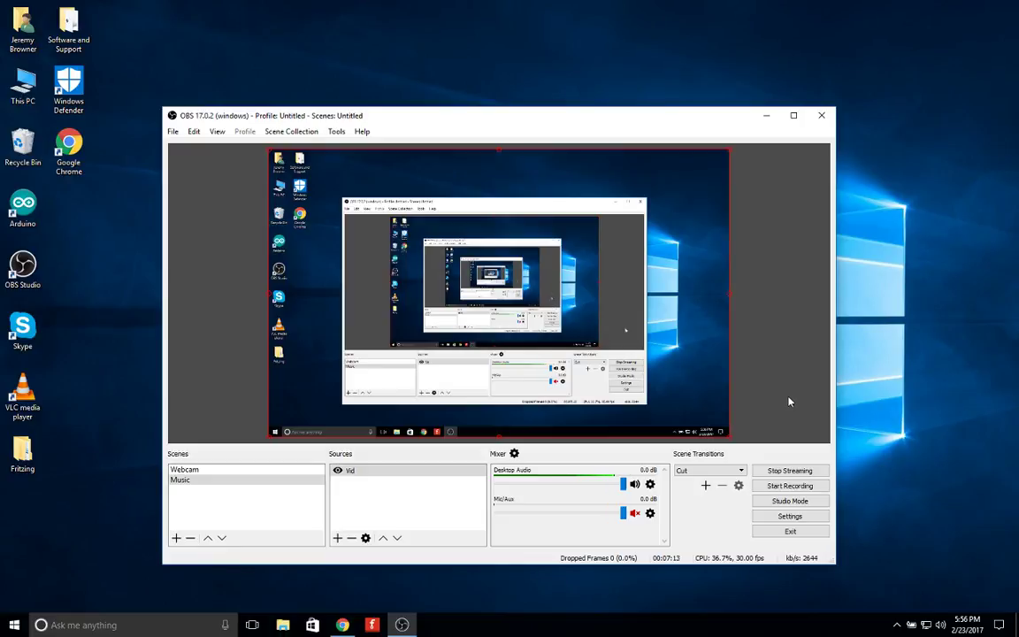
{"action": "left_click", "coordinate": [771, 341]}
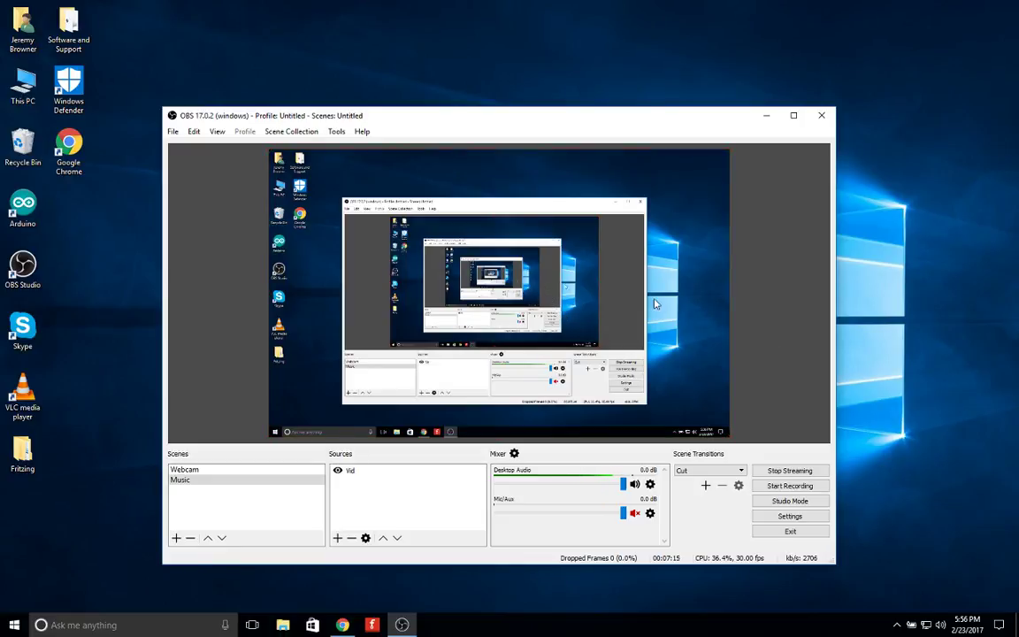
{"action": "left_click", "coordinate": [635, 514]}
{"action": "left_click", "coordinate": [635, 514]}
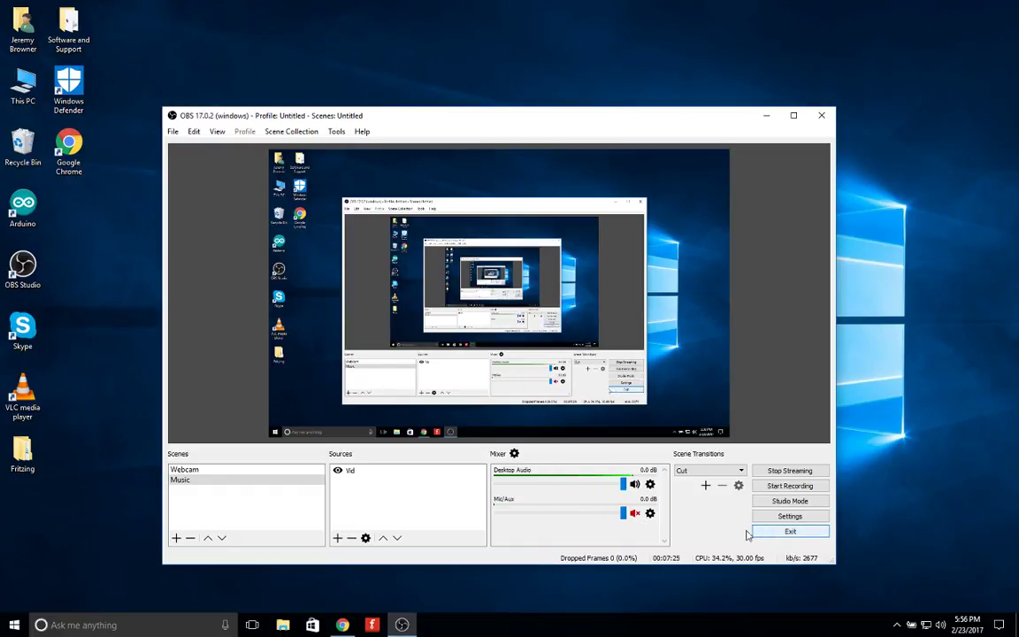
Switch to Fritzing and show the schematic view of the untitled sketch.
{"action": "left_click", "coordinate": [371, 625]}
{"action": "left_click", "coordinate": [756, 302]}
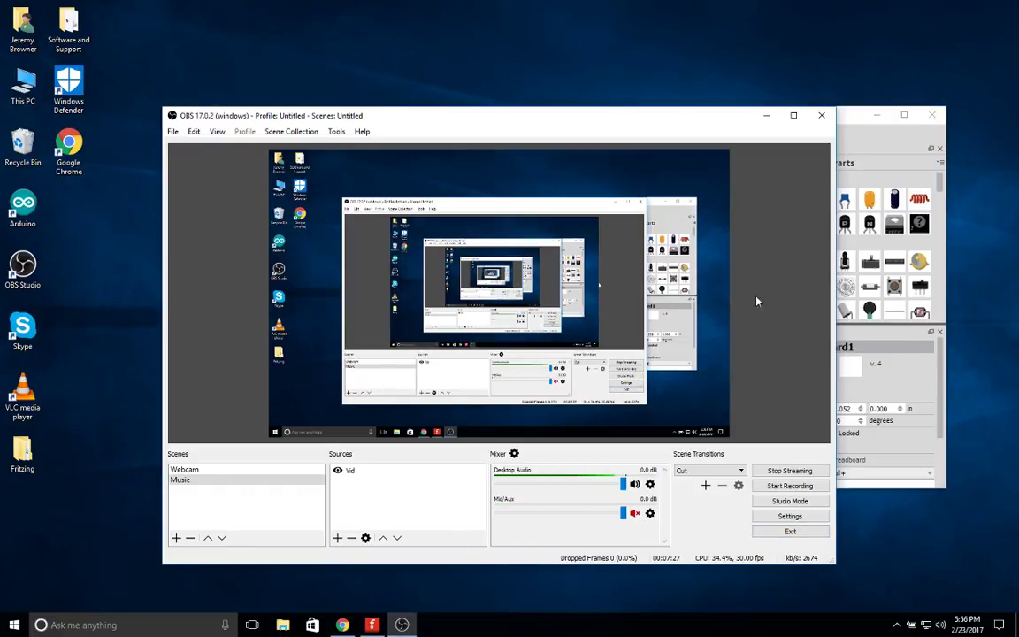
{"action": "key", "text": "alt+Tab"}
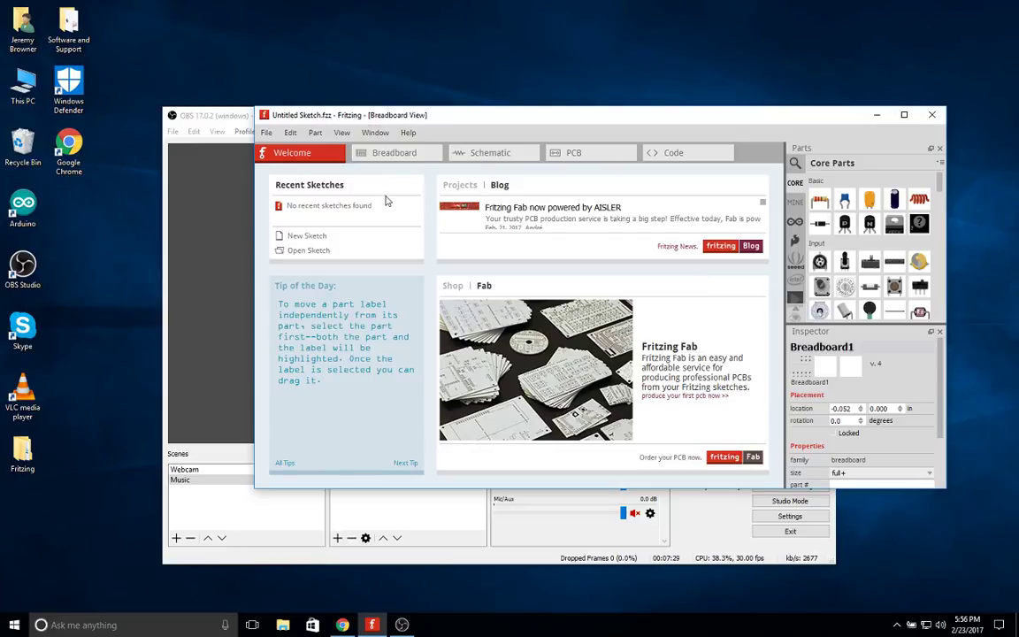
{"action": "left_click", "coordinate": [504, 155]}
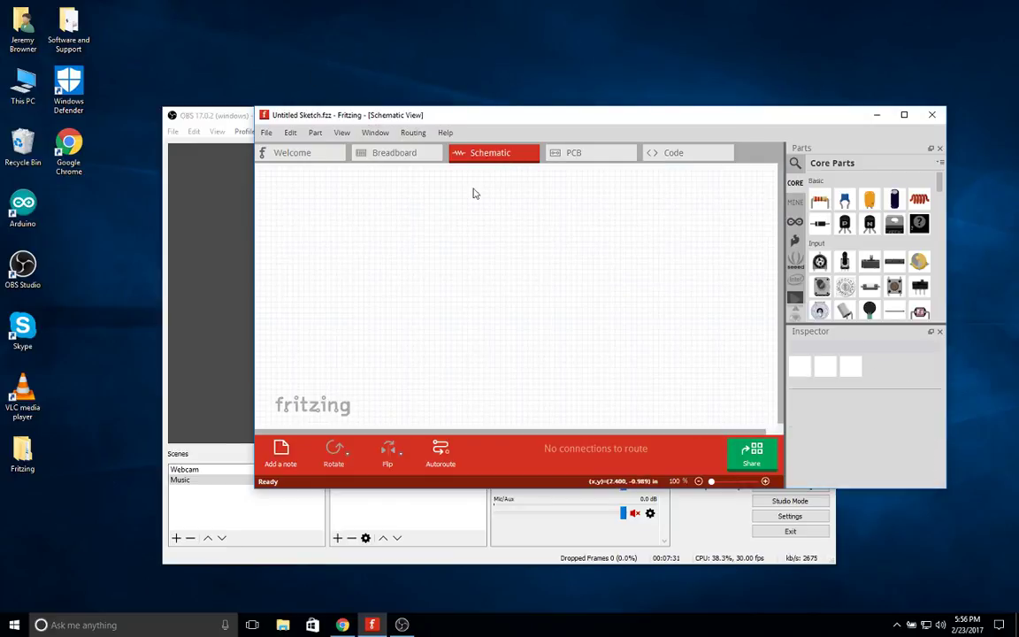
Maximize the Fritzing window, browse the Arduino and SparkFun parts bins, and open the parts search.
{"action": "left_click", "coordinate": [904, 114]}
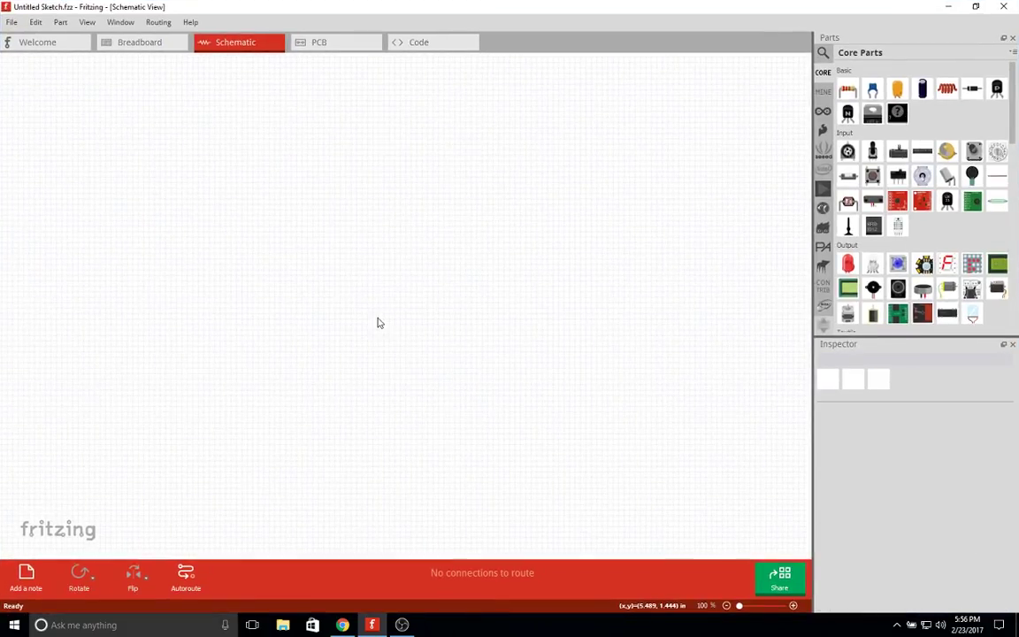
{"action": "scroll", "coordinate": [326, 322], "scroll_direction": "up", "scroll_amount": 2, "text": "ctrl"}
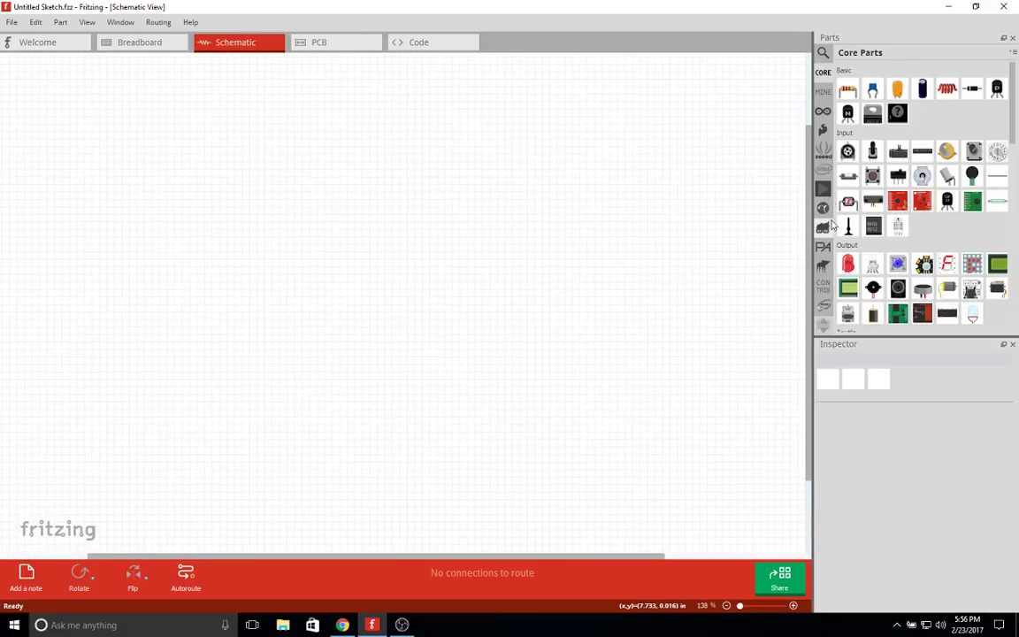
{"action": "left_click", "coordinate": [822, 111]}
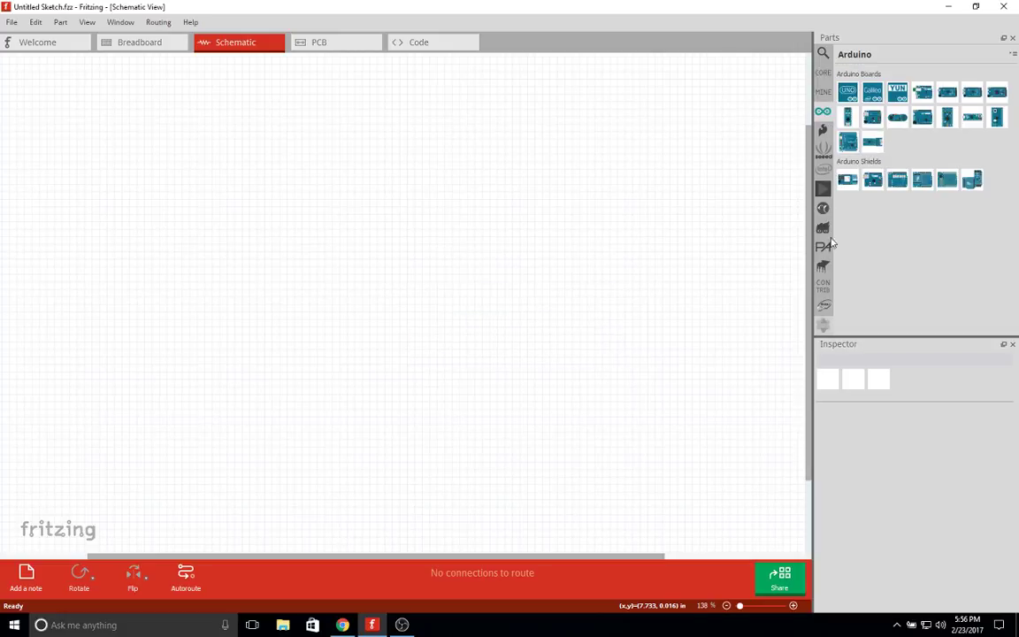
{"action": "left_click", "coordinate": [822, 130]}
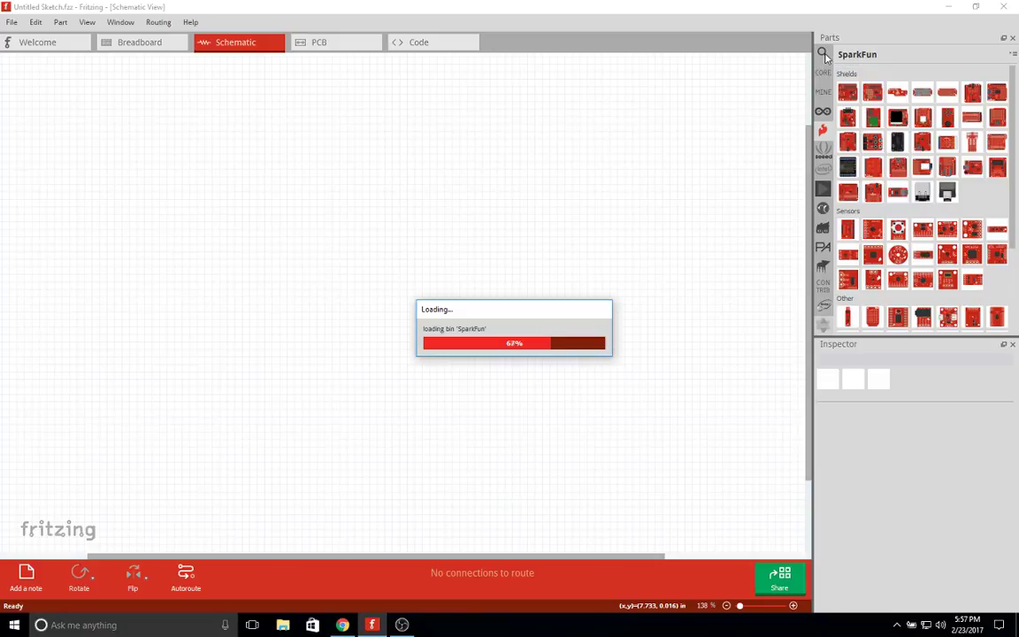
{"action": "left_click", "coordinate": [824, 55]}
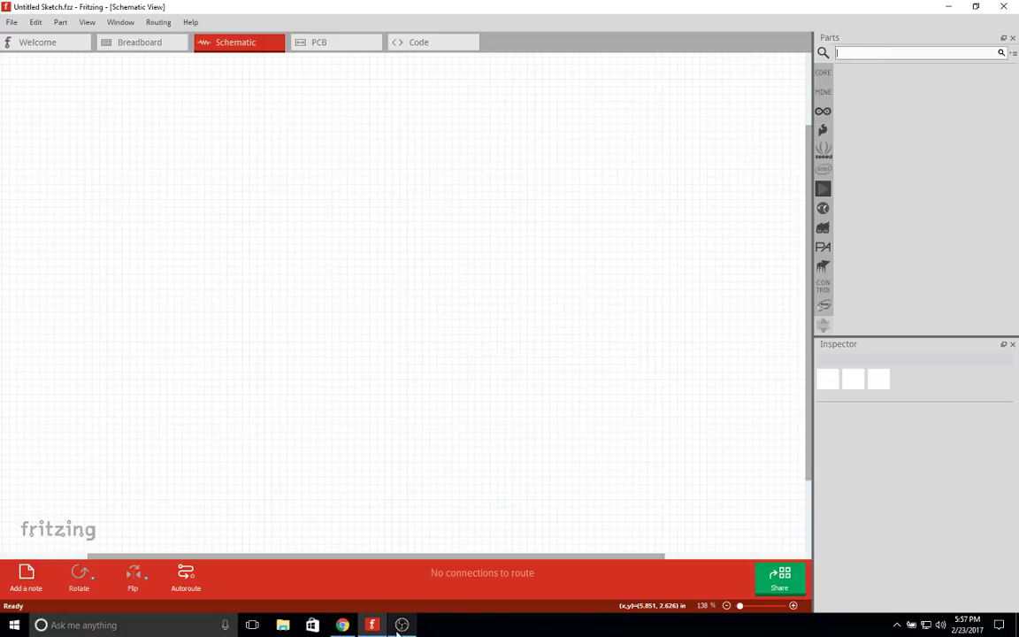
Switch to Chrome and open the 8ken.biz site in a new tab.
{"action": "left_click", "coordinate": [343, 626]}
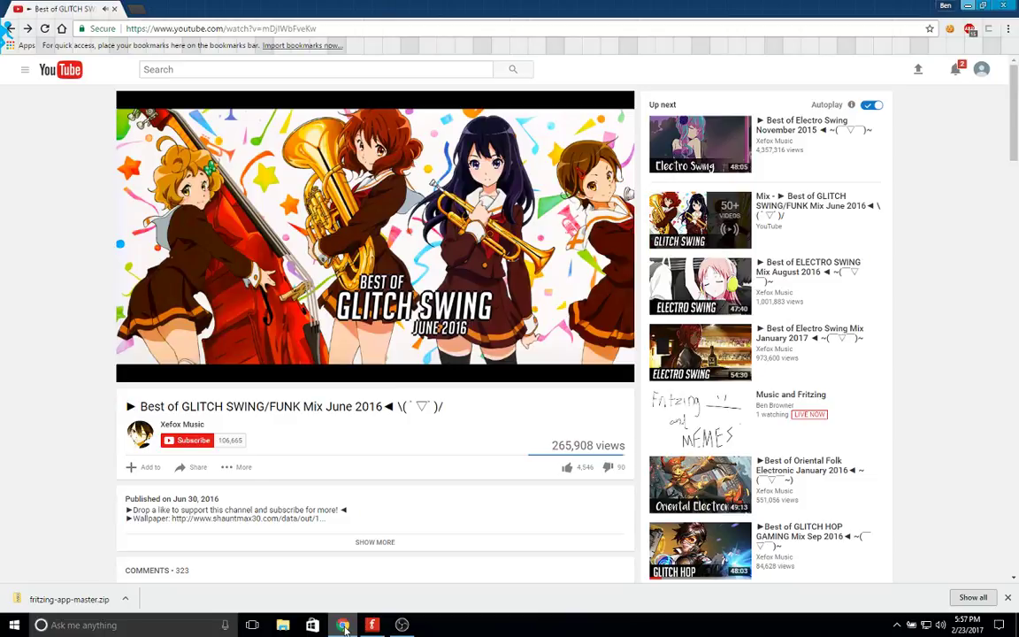
{"action": "left_click", "coordinate": [135, 9]}
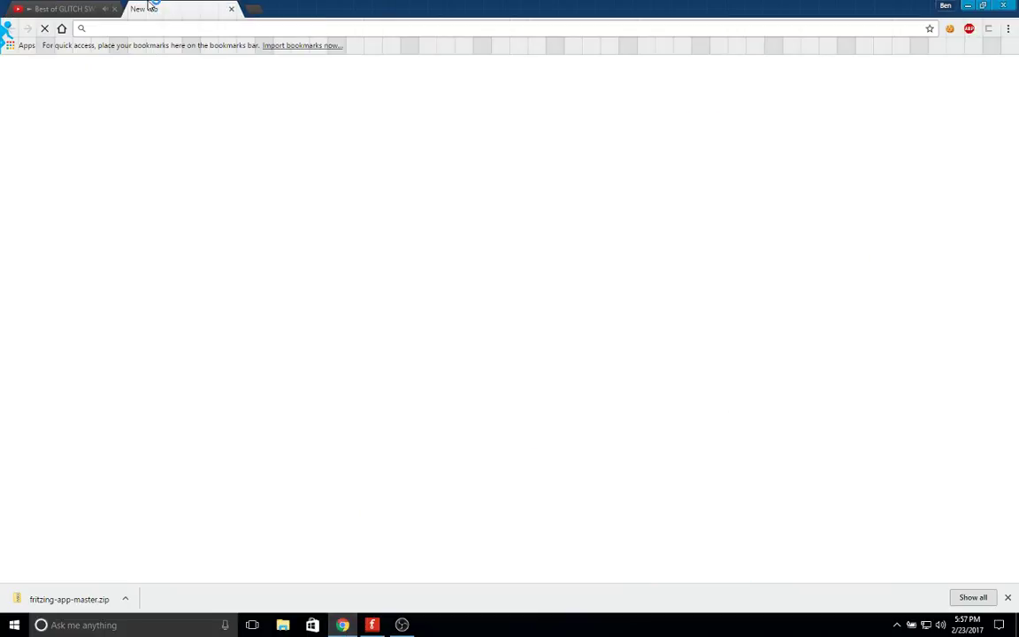
{"action": "type", "text": "E"}
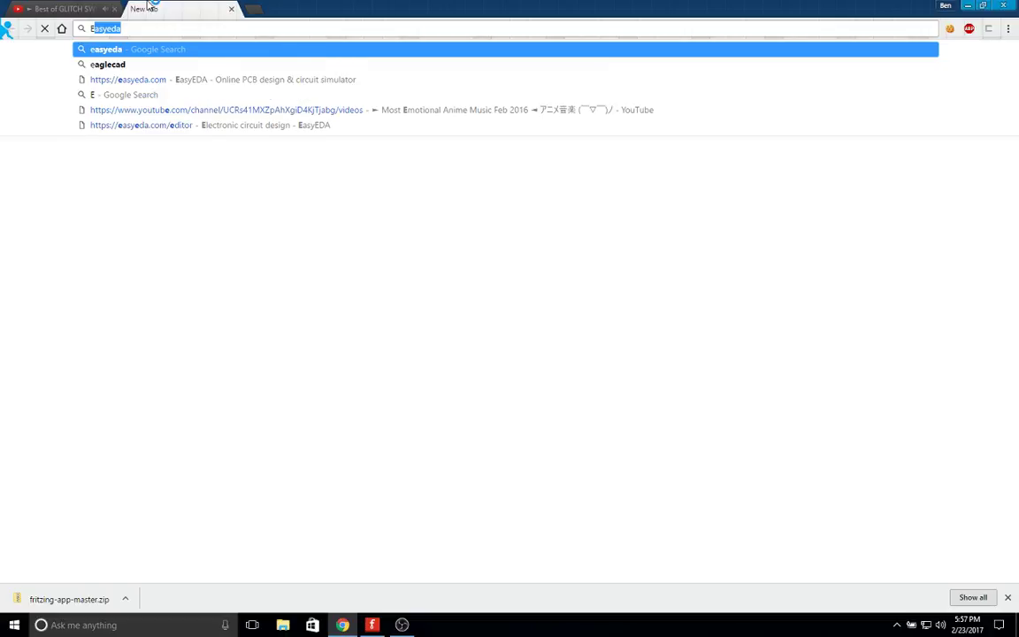
{"action": "key", "text": "BackSpace"}
{"action": "key", "text": "BackSpace"}
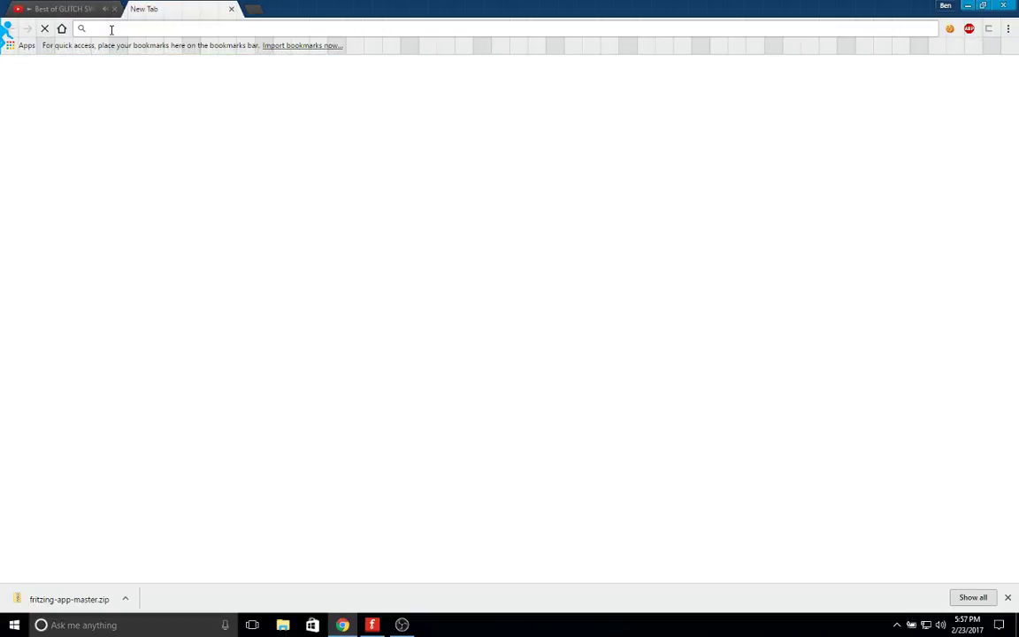
{"action": "type", "text": "8ken.biz"}
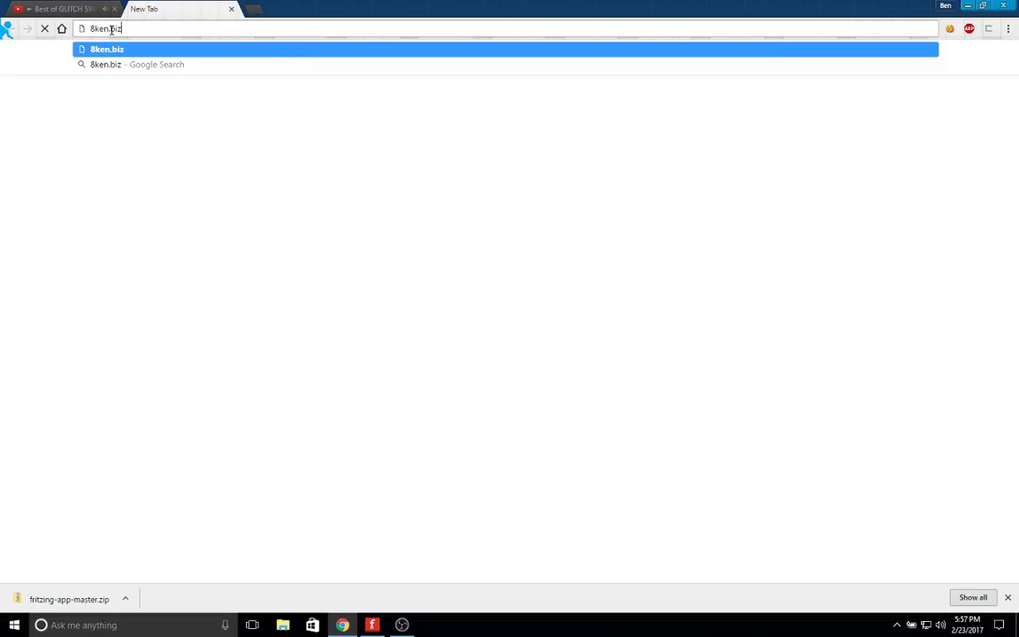
{"action": "key", "text": "Return"}
Open the "Music and Fritzing" live stream in place of the music video and select its web address.
{"action": "left_click", "coordinate": [105, 11]}
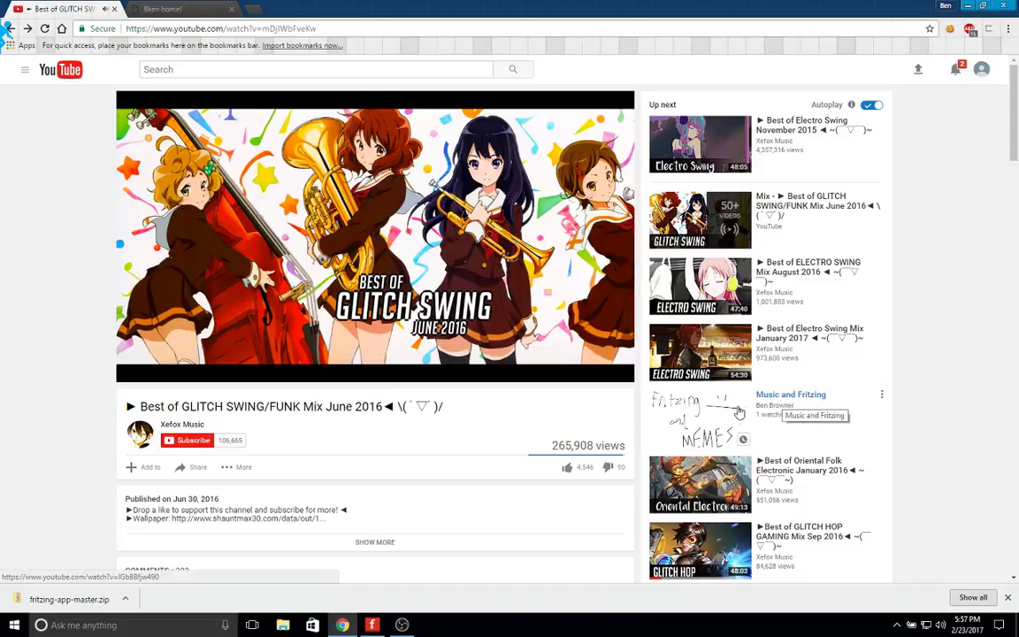
{"action": "left_click", "coordinate": [783, 398]}
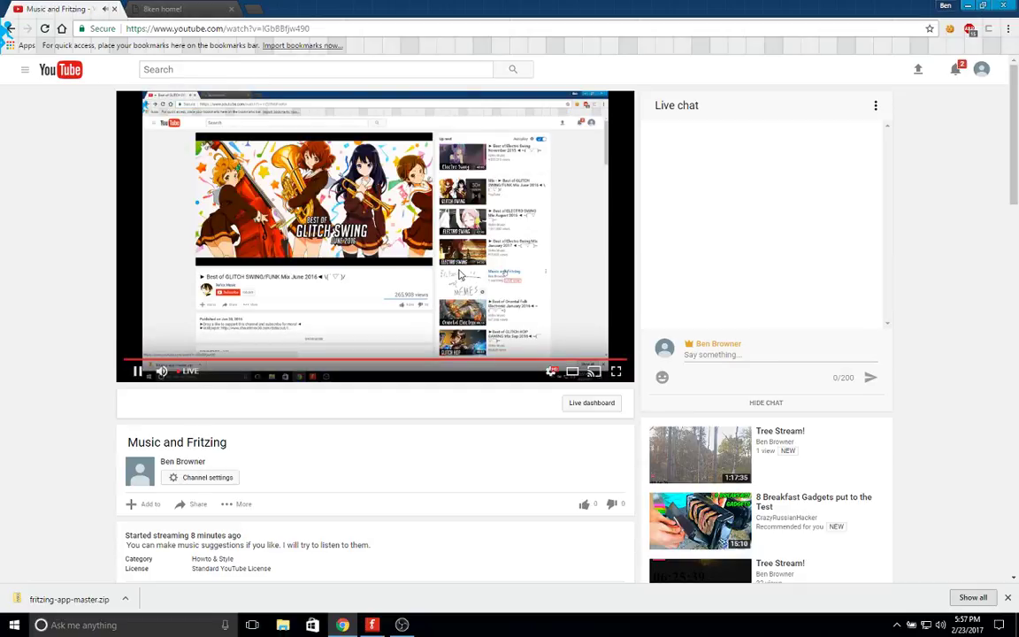
{"action": "left_click_drag", "start_coordinate": [309, 28], "coordinate": [117, 29]}
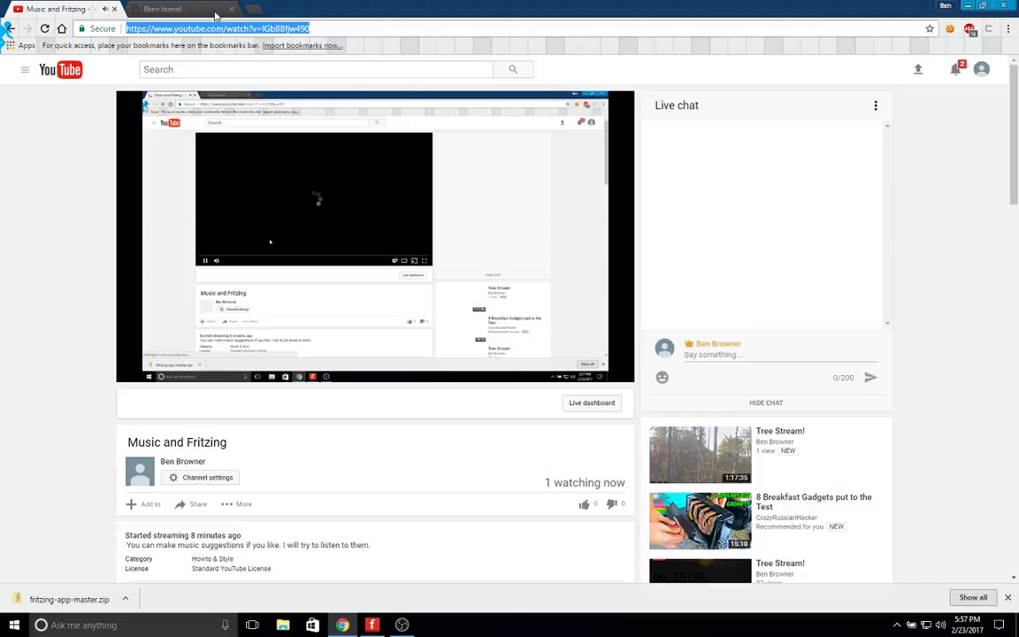
{"action": "left_click", "coordinate": [176, 9]}
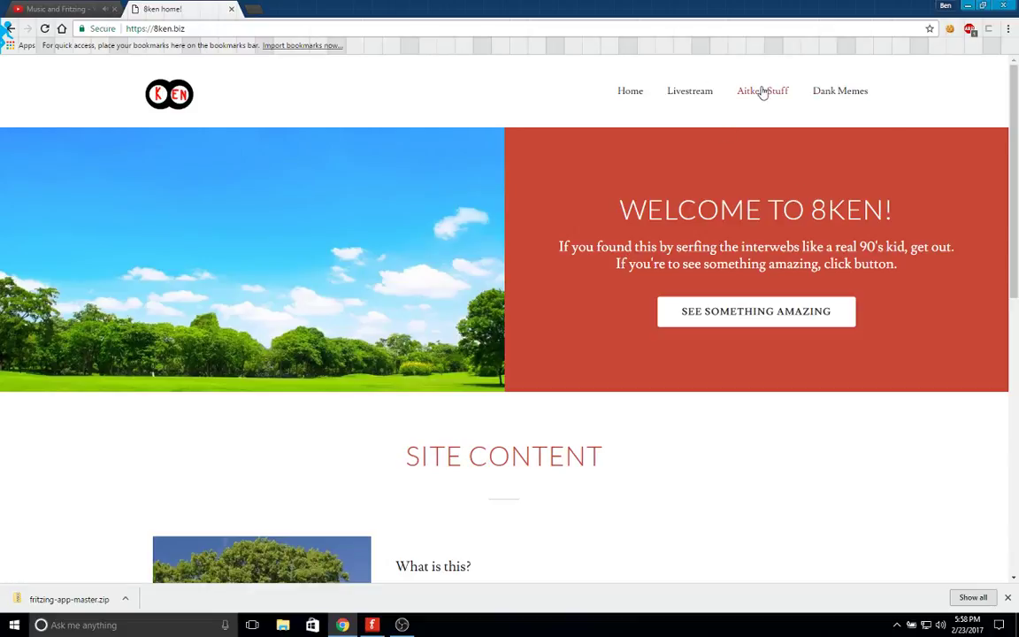
{"action": "left_click", "coordinate": [58, 9]}
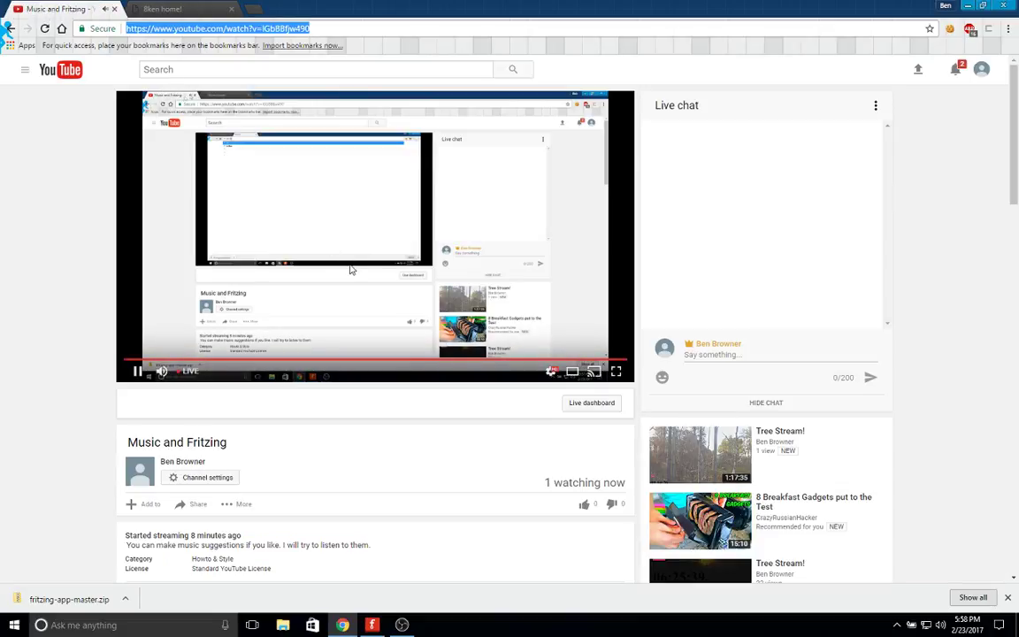
{"action": "left_click", "coordinate": [198, 10]}
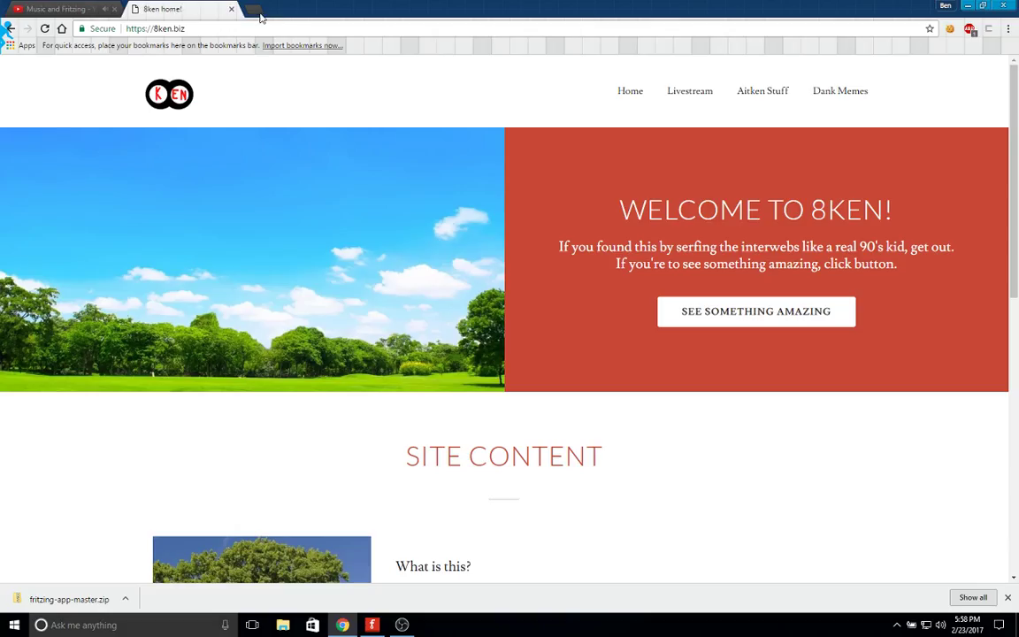
Search the web for "godaddy" in a new tab and open the GoDaddy home page.
{"action": "left_click", "coordinate": [259, 11]}
{"action": "type", "text": "god"}
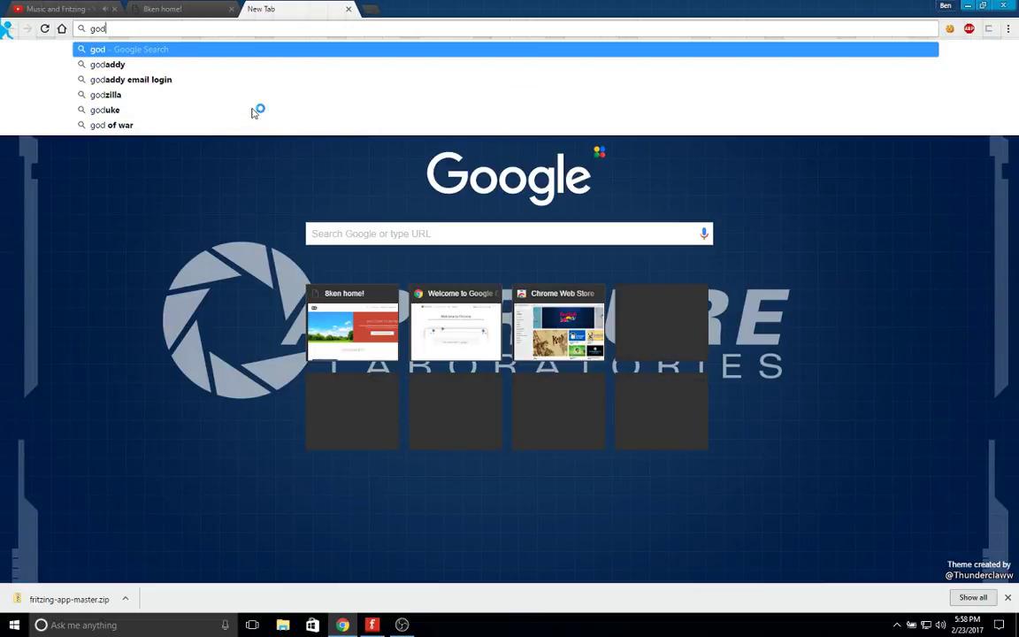
{"action": "type", "text": "addy"}
{"action": "key", "text": "Return"}
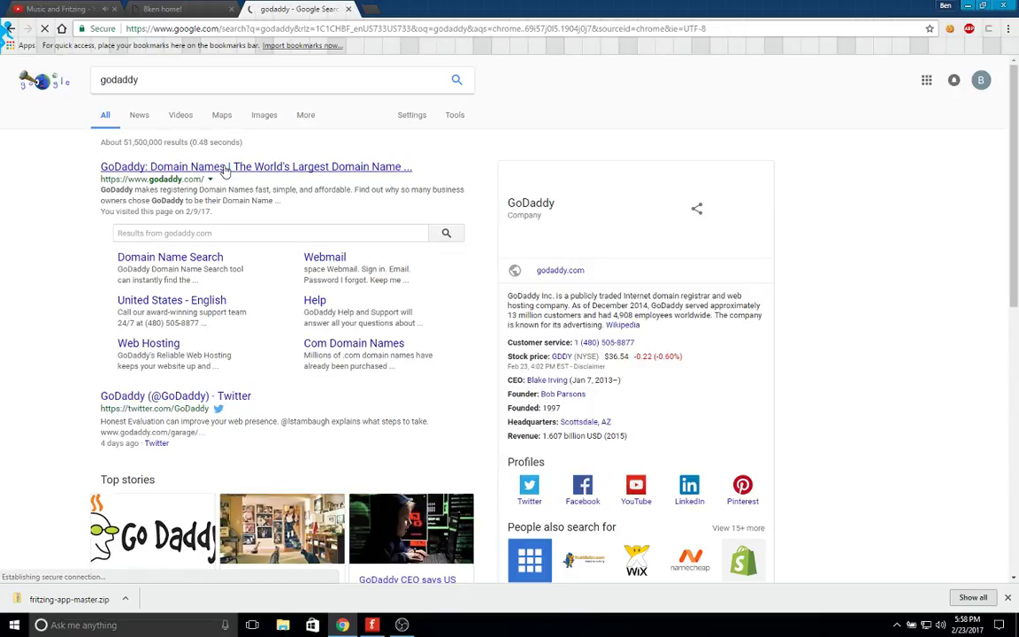
{"action": "left_click", "coordinate": [165, 8]}
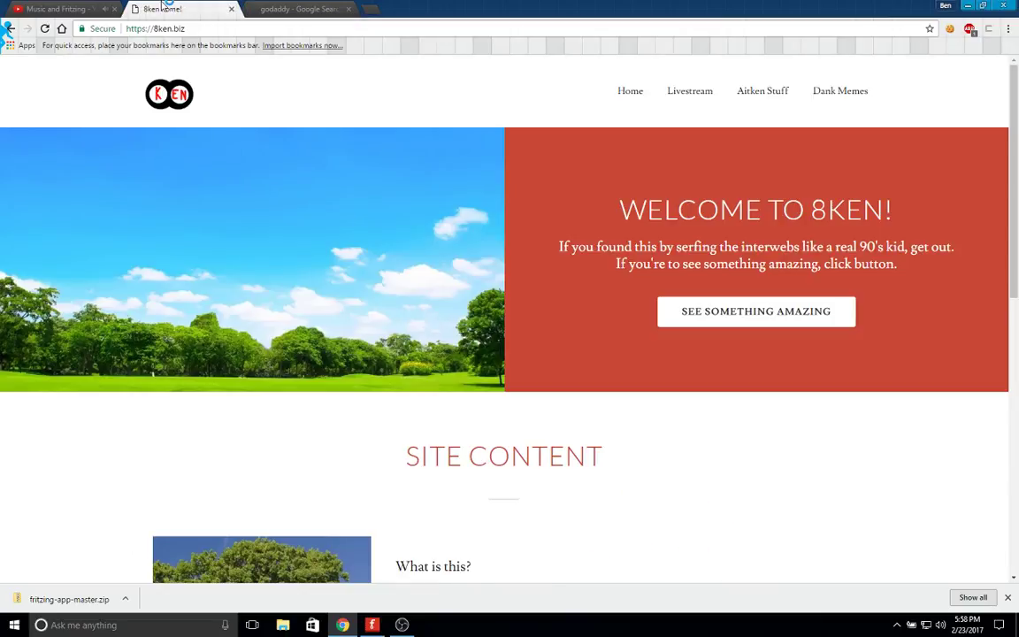
{"action": "left_click", "coordinate": [58, 9]}
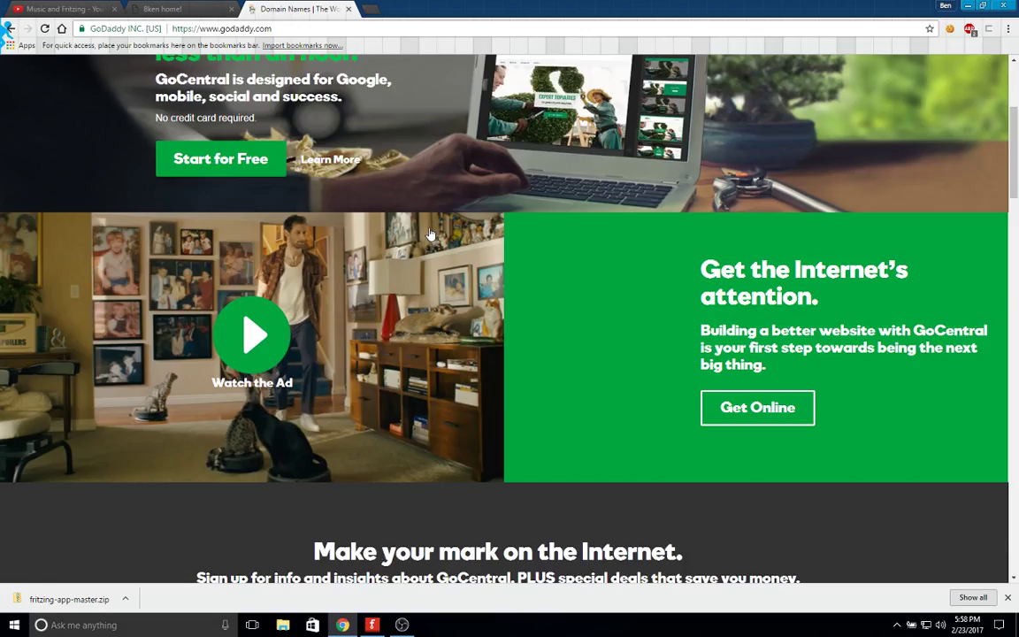
Open the GoDaddy sign-in page for registered users.
{"action": "scroll", "coordinate": [430, 235], "scroll_direction": "up", "scroll_amount": 3}
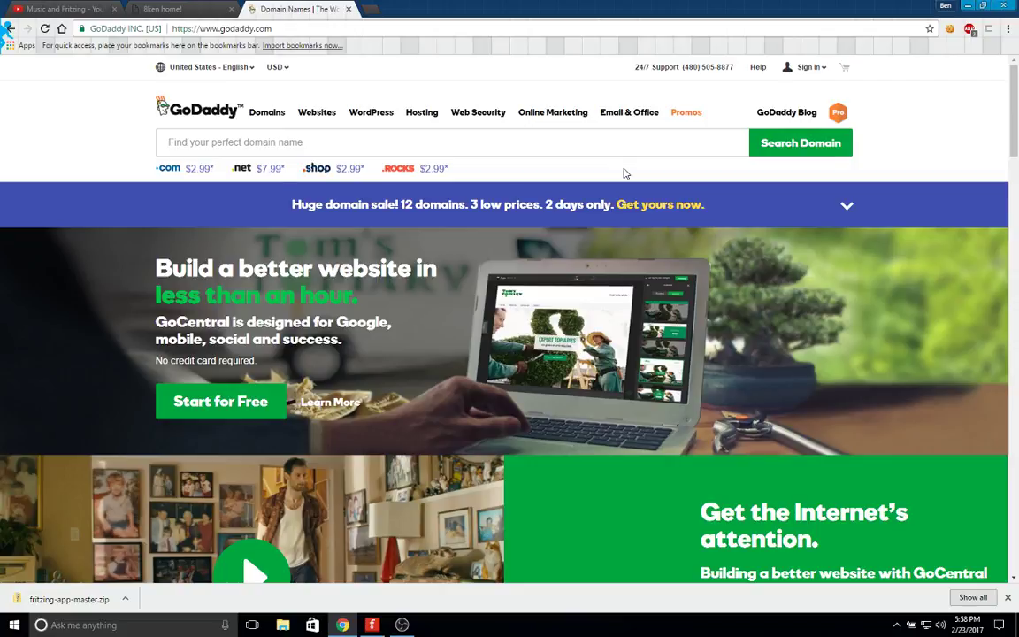
{"action": "left_click", "coordinate": [805, 67]}
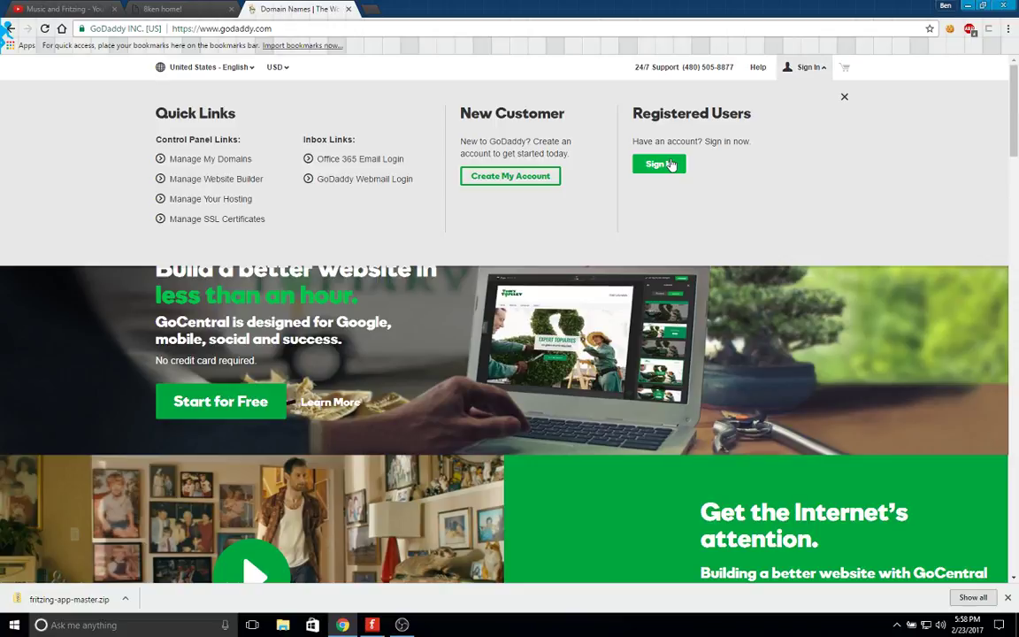
{"action": "left_click", "coordinate": [658, 163]}
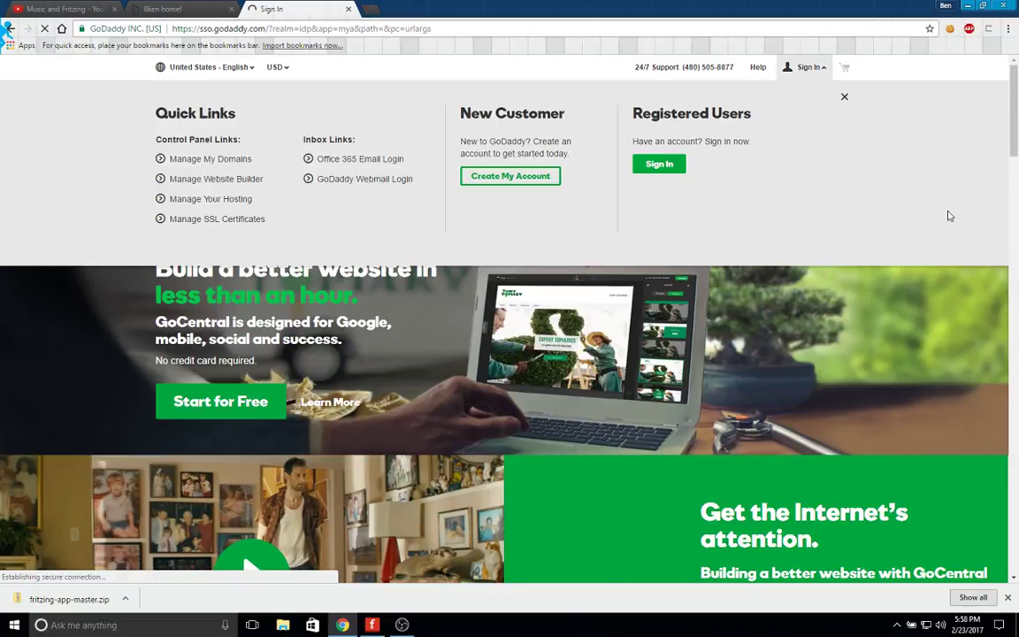
Try entering the account password and username for GoDaddy, clear the username, and close the sign-in tab.
{"action": "left_click", "coordinate": [648, 326]}
{"action": "type", "text": "••••"}
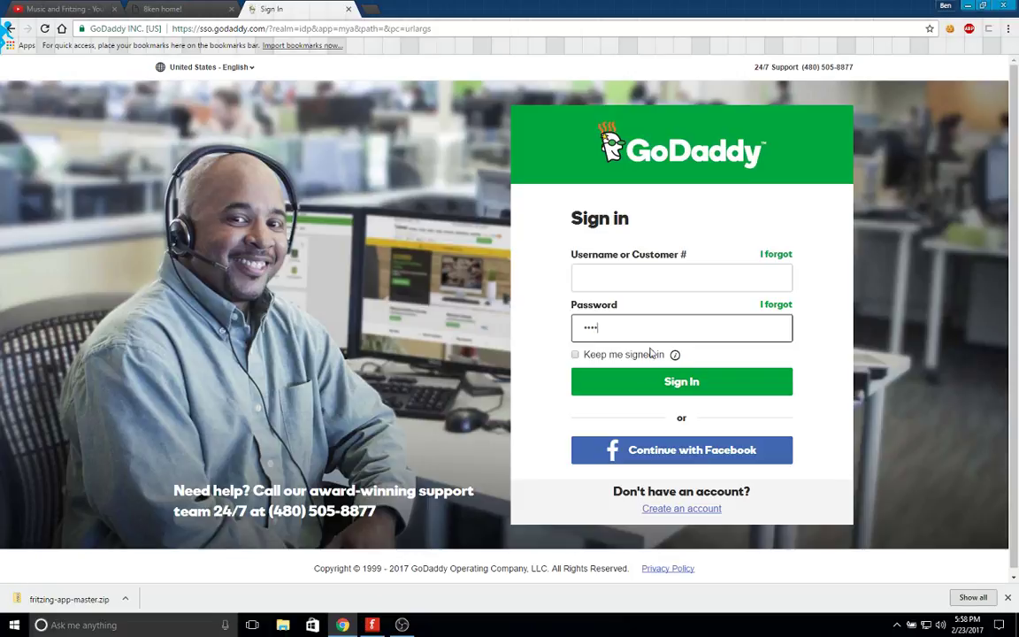
{"action": "left_click", "coordinate": [627, 279]}
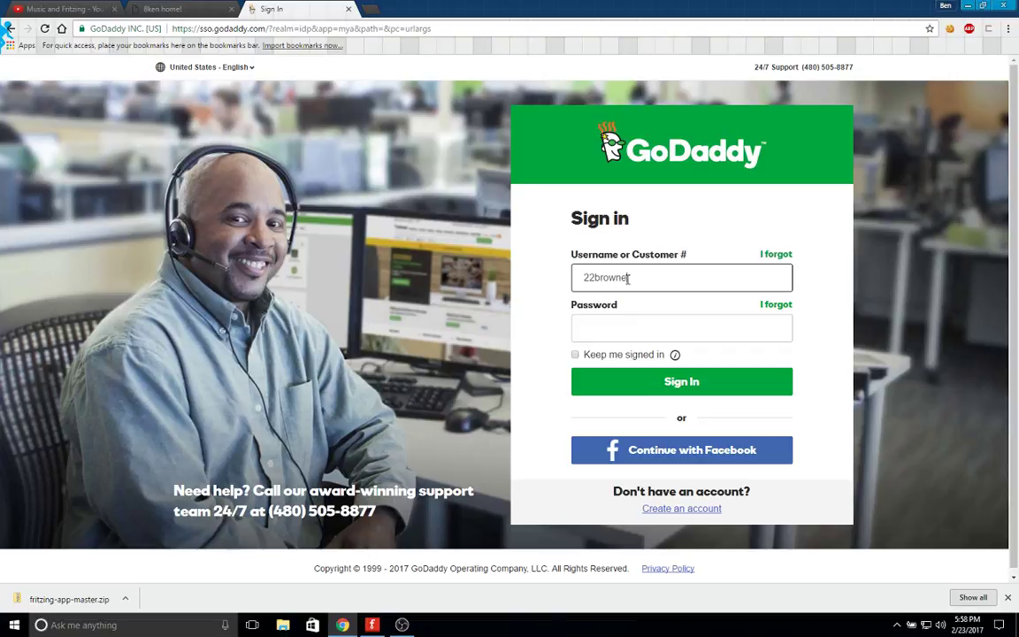
{"action": "key", "text": "BackSpace"}
{"action": "key", "text": "BackSpace"}
{"action": "key", "text": "BackSpace"}
{"action": "key", "text": "BackSpace"}
{"action": "key", "text": "BackSpace"}
{"action": "key", "text": "BackSpace"}
{"action": "key", "text": "BackSpace"}
{"action": "key", "text": "BackSpace"}
{"action": "left_click", "coordinate": [349, 10]}
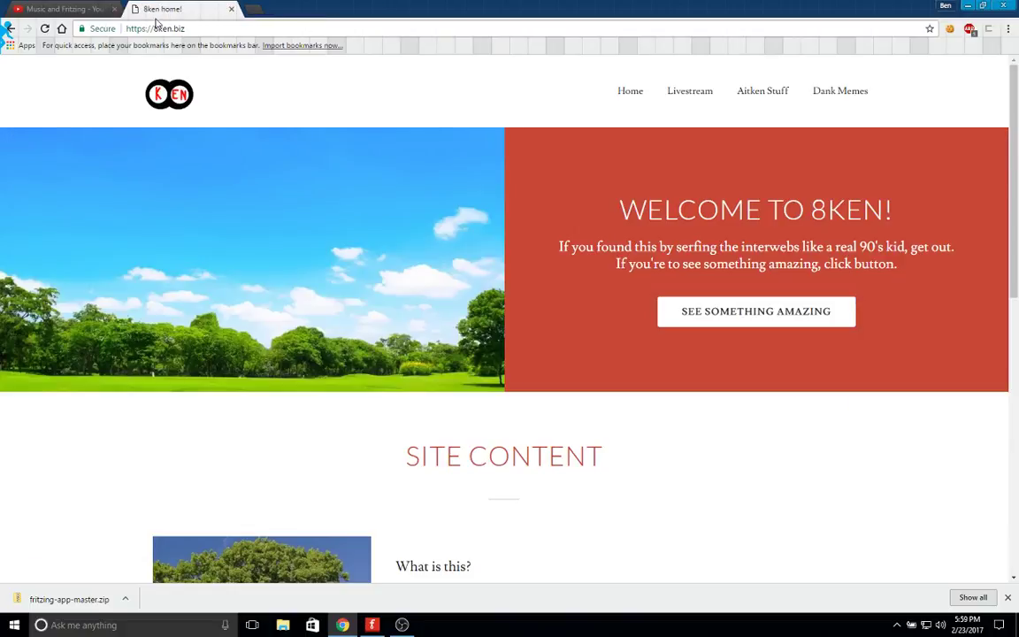
Check the live stream and 8ken tabs, and open a new browser tab.
{"action": "left_click", "coordinate": [73, 9]}
{"action": "left_click", "coordinate": [147, 9]}
{"action": "left_click", "coordinate": [254, 10]}
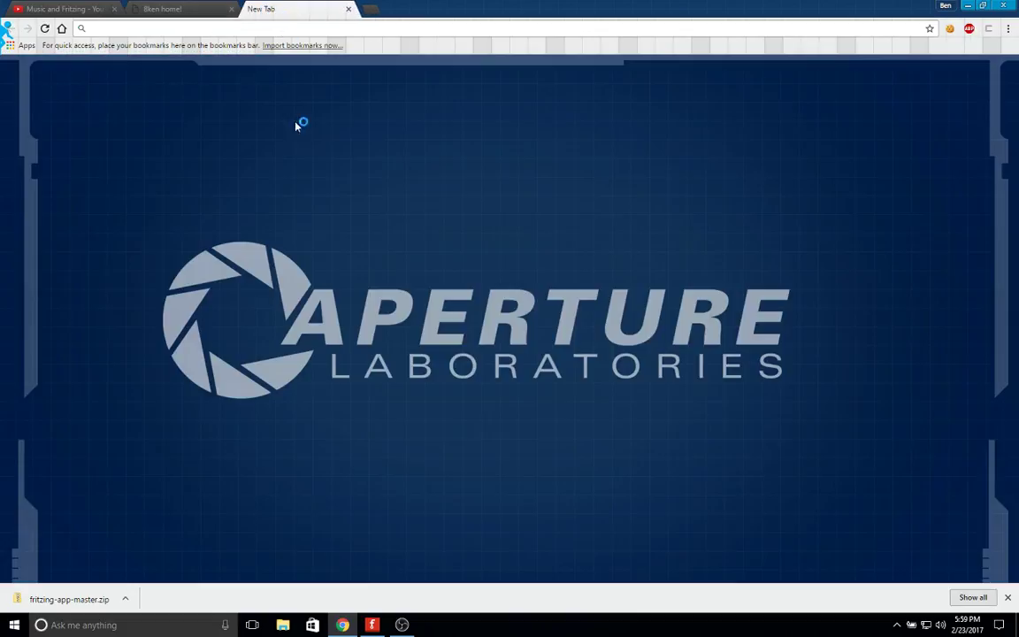
{"action": "type", "text": "ezch"}
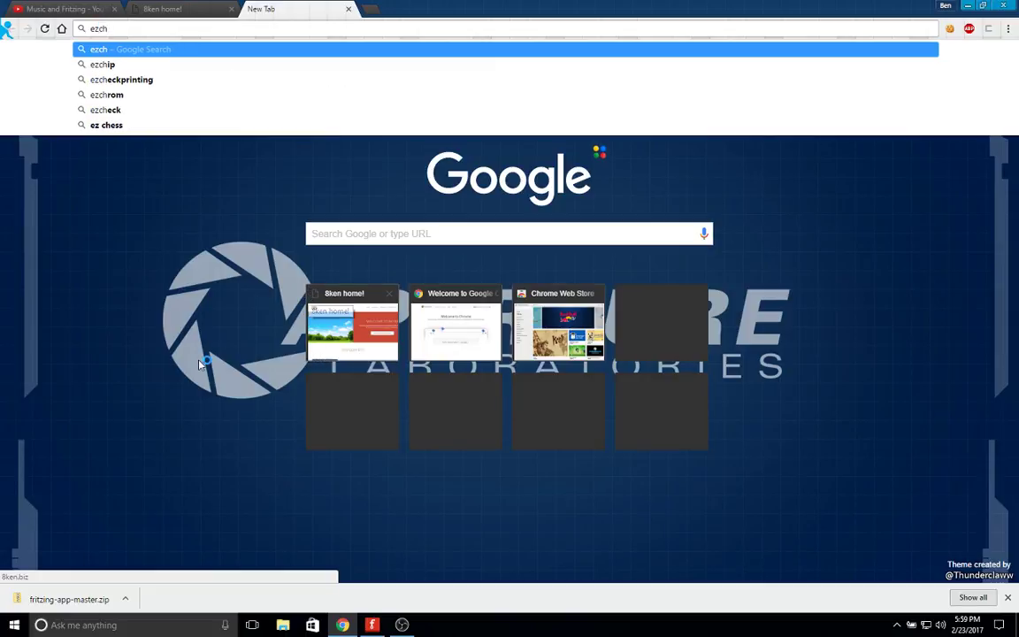
{"action": "key", "text": "BackSpace"}
{"action": "key", "text": "BackSpace"}
{"action": "key", "text": "BackSpace"}
{"action": "key", "text": "BackSpace"}
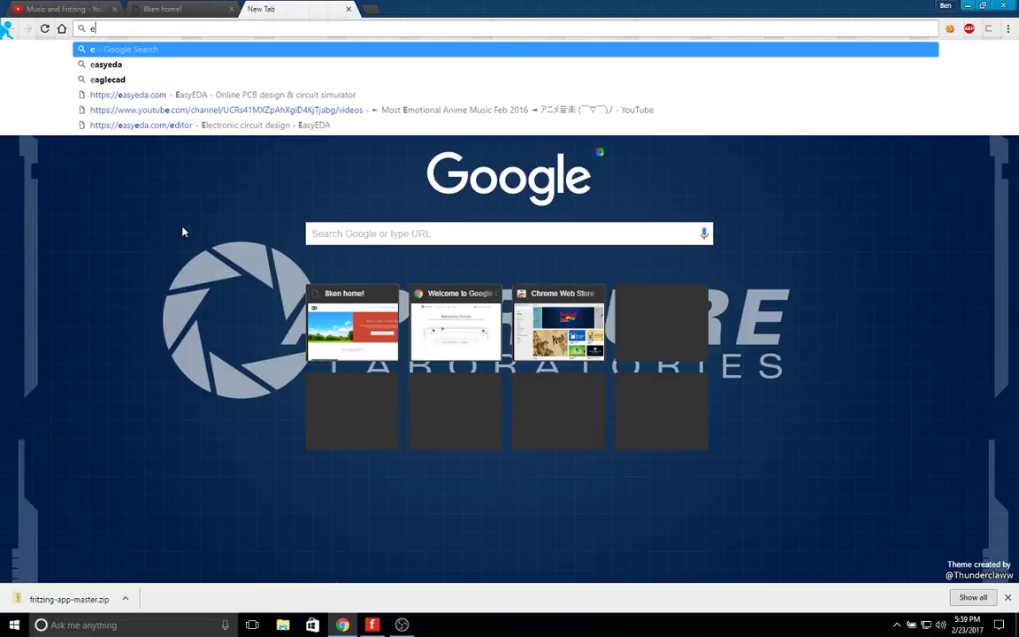
{"action": "type", "text": "c"}
{"action": "key", "text": "BackSpace"}
{"action": "type", "text": "cc"}
{"action": "key", "text": "BackSpace"}
{"action": "key", "text": "BackSpace"}
{"action": "type", "text": "cc"}
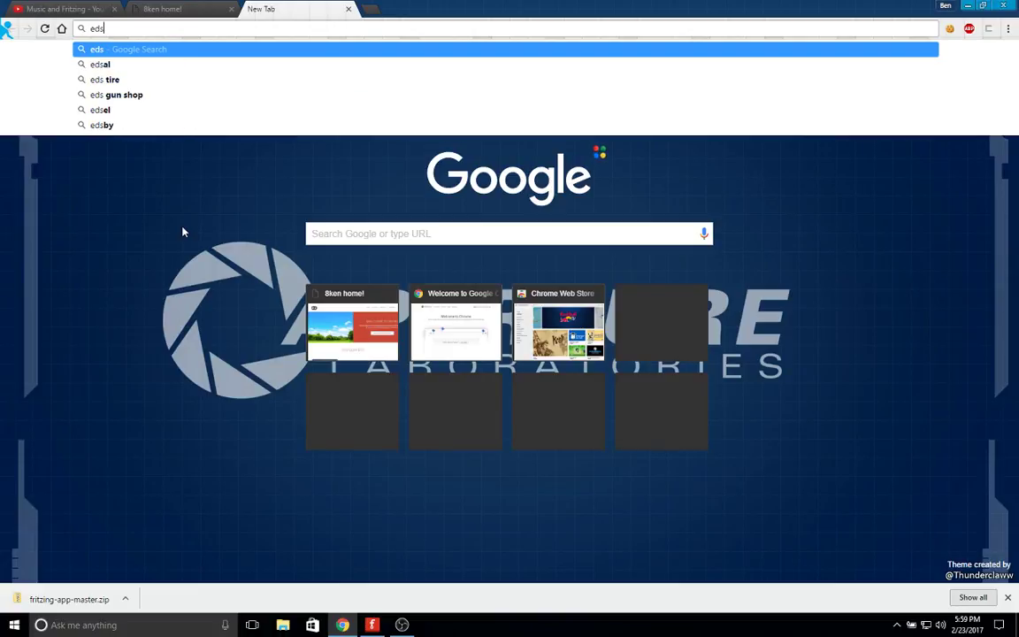
{"action": "key", "text": "BackSpace"}
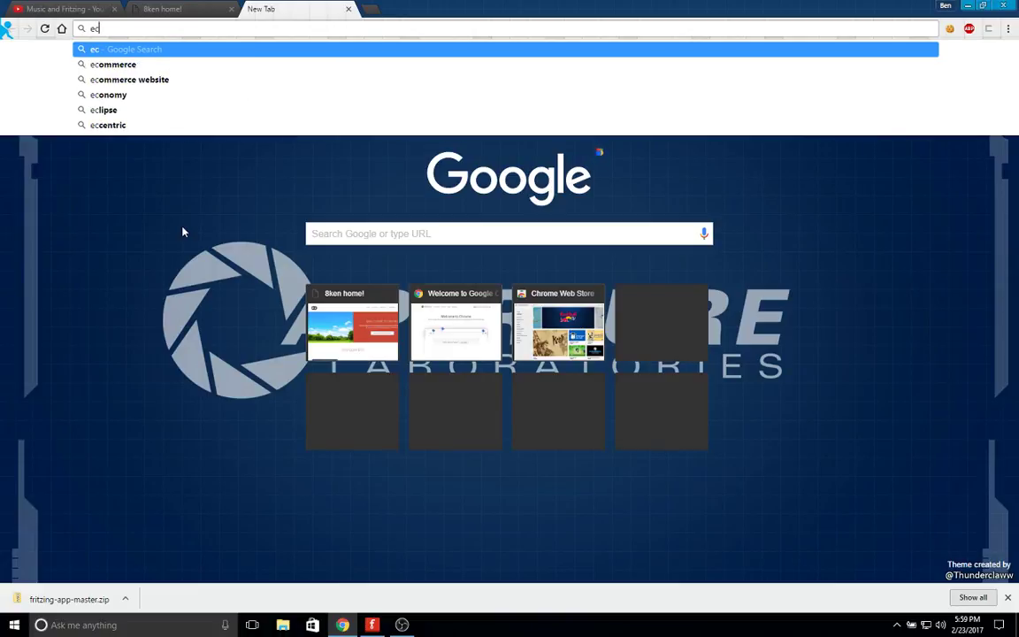
{"action": "key", "text": "BackSpace"}
{"action": "key", "text": "BackSpace"}
{"action": "type", "text": "sc"}
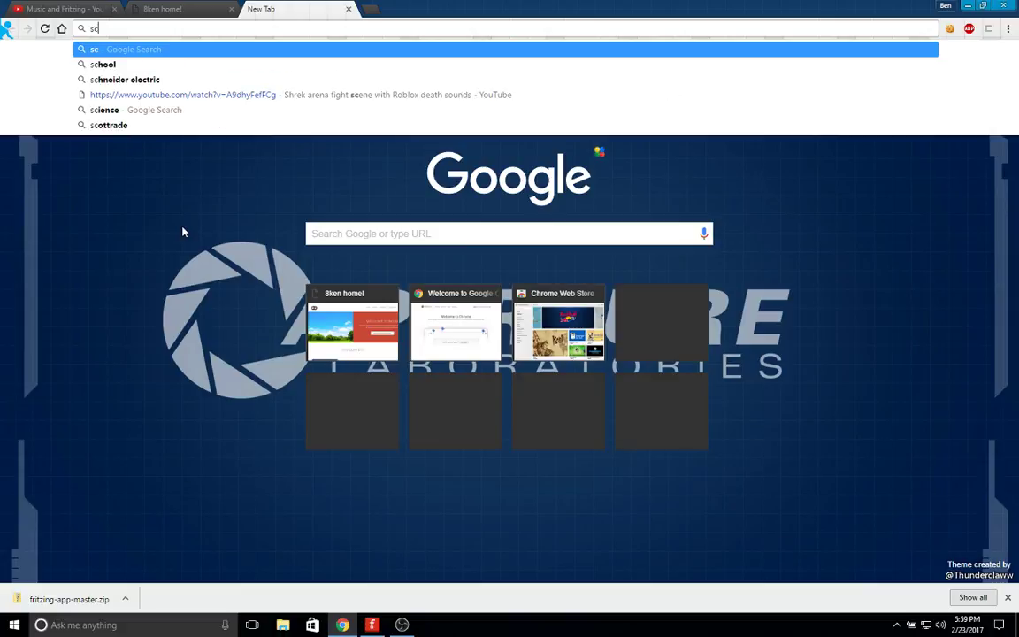
{"action": "type", "text": "hoo"}
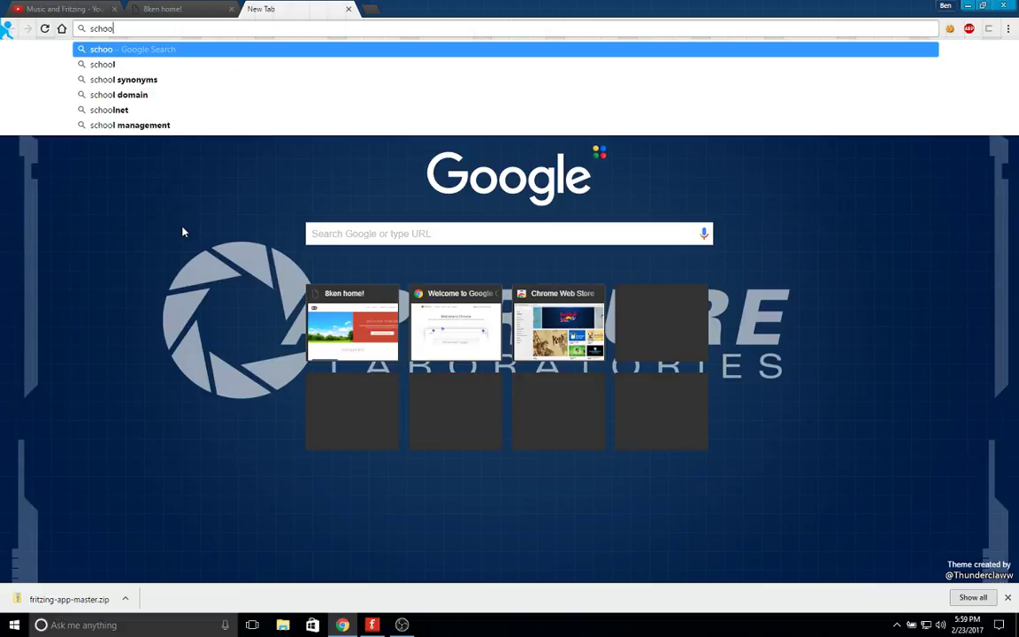
{"action": "type", "text": "l."}
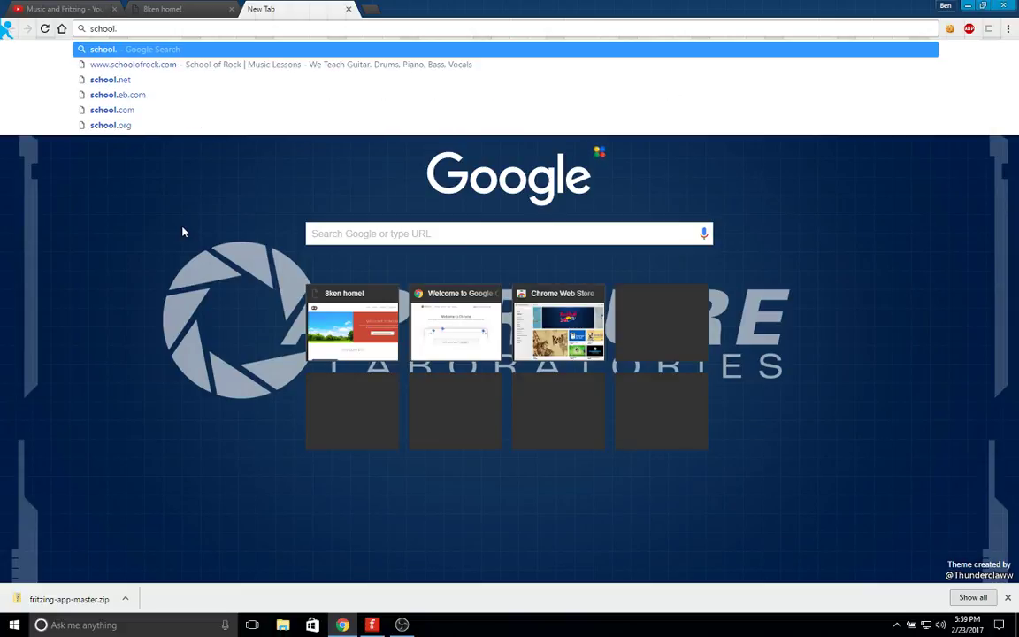
{"action": "key", "text": "BackSpace"}
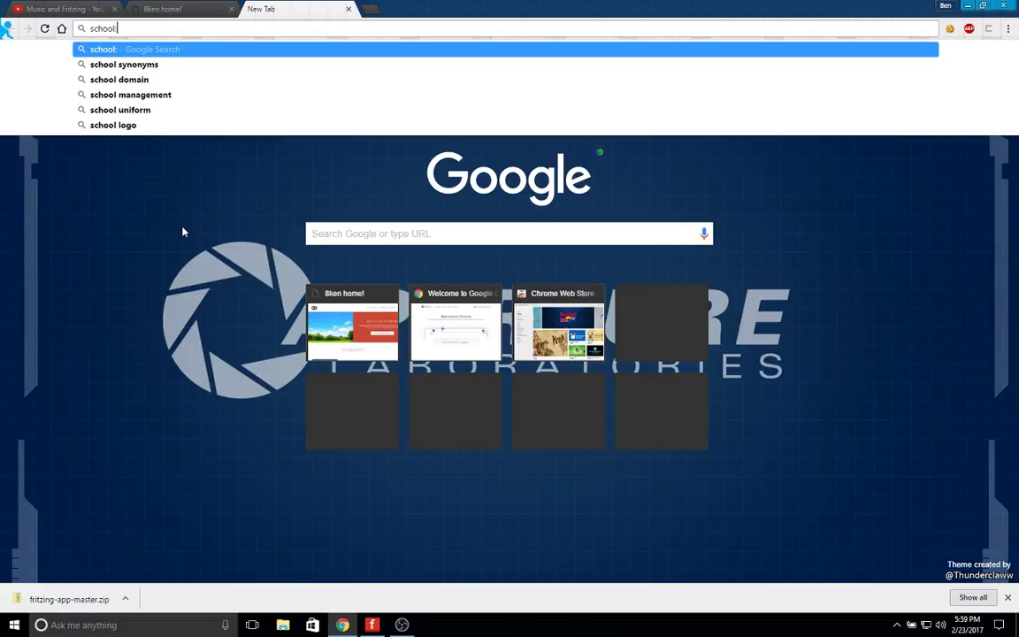
{"action": "type", "text": "."}
{"action": "type", "text": "da"}
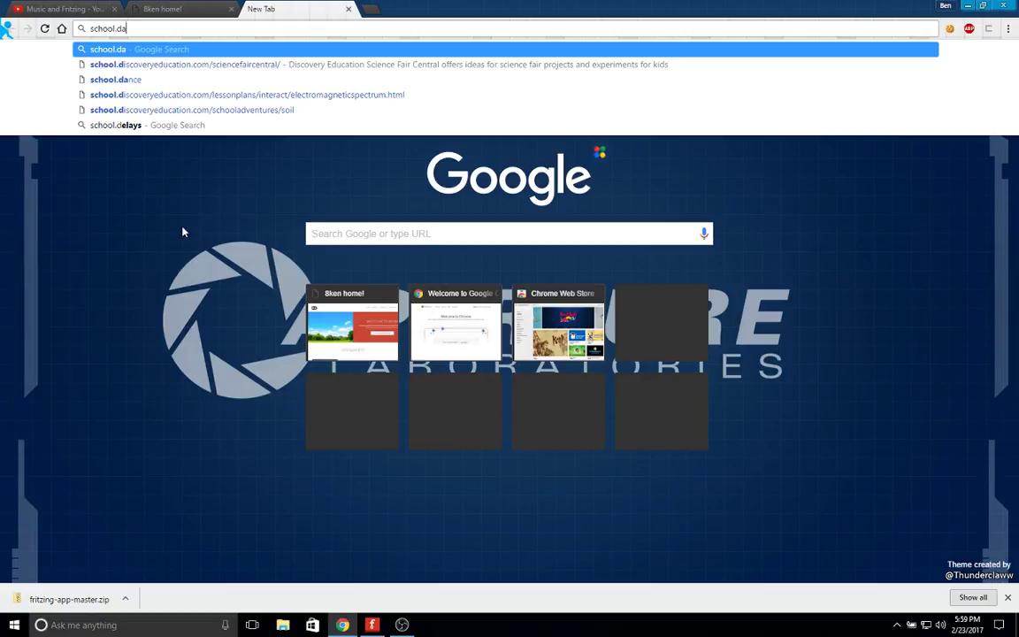
{"action": "type", "text": ".s"}
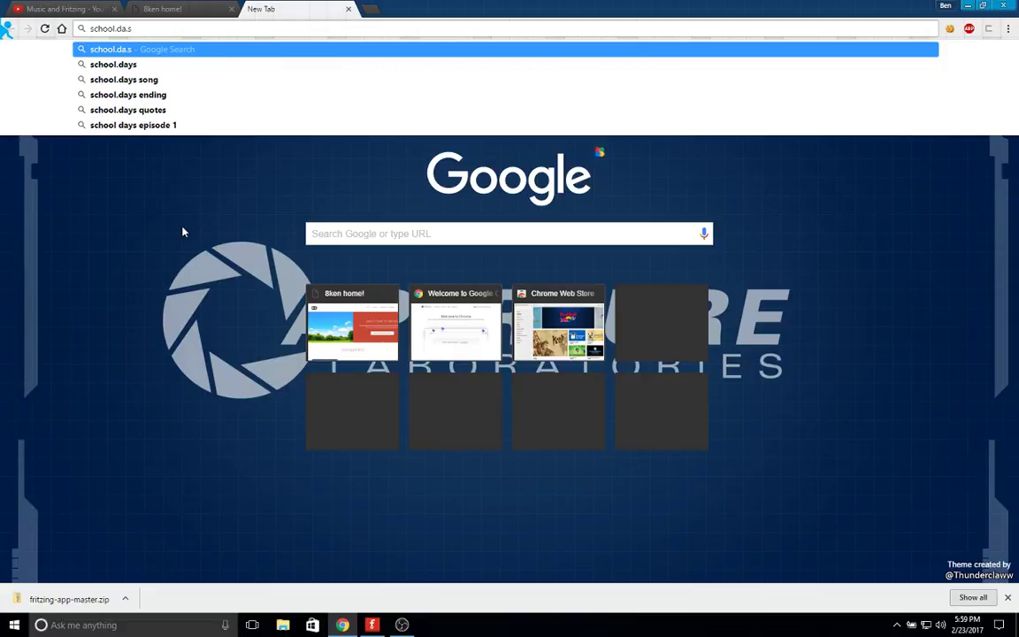
{"action": "key", "text": "BackSpace"}
{"action": "key", "text": "BackSpace"}
{"action": "key", "text": "BackSpace"}
{"action": "key", "text": "BackSpace"}
{"action": "key", "text": "BackSpace"}
{"action": "key", "text": "BackSpace"}
{"action": "key", "text": "BackSpace"}
{"action": "key", "text": "BackSpace"}
{"action": "key", "text": "BackSpace"}
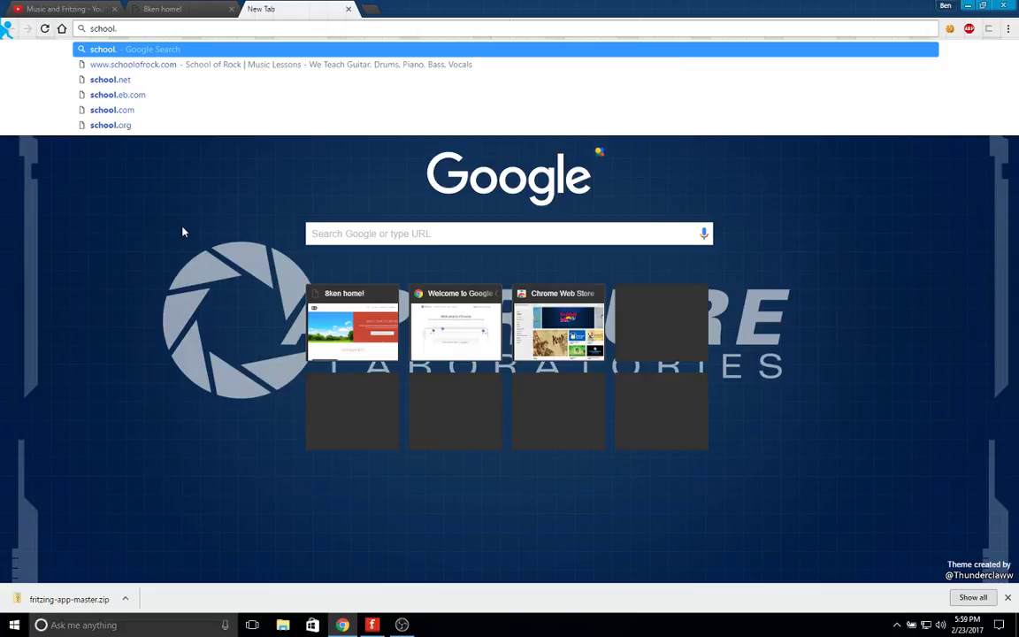
{"action": "key", "text": "BackSpace"}
{"action": "key", "text": "BackSpace"}
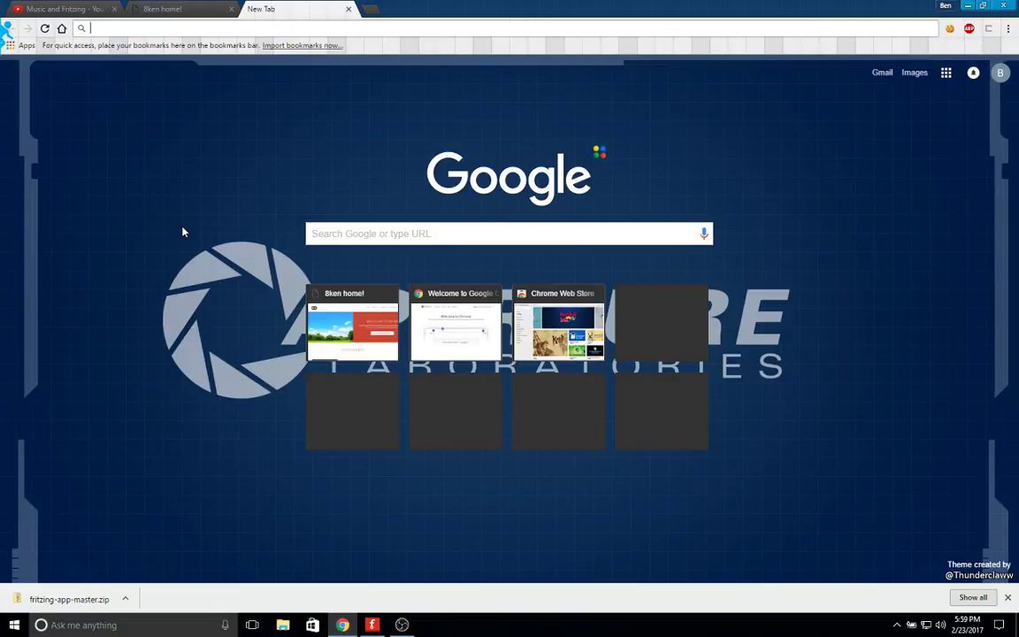
{"action": "type", "text": "vera"}
{"action": "key", "text": "BackSpace"}
{"action": "key", "text": "BackSpace"}
{"action": "key", "text": "BackSpace"}
{"action": "key", "text": "BackSpace"}
{"action": "left_click", "coordinate": [349, 9]}
Check the "Music and Fritzing" live stream page with its live chat, and return to the 8ken home page.
{"action": "left_click", "coordinate": [62, 9]}
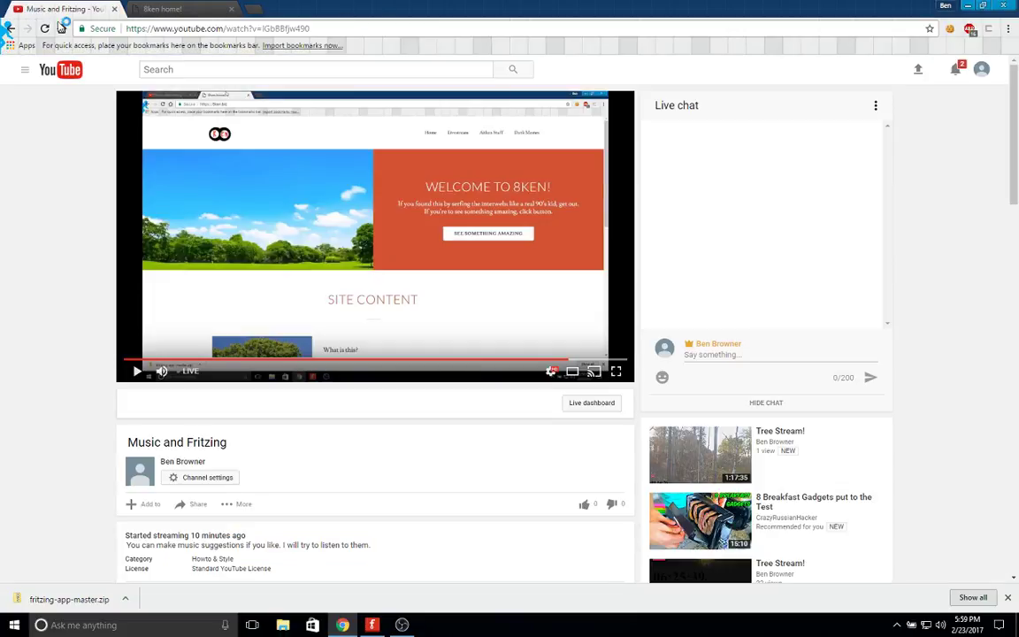
{"action": "scroll", "coordinate": [500, 323], "scroll_direction": "down", "scroll_amount": 3}
{"action": "scroll", "coordinate": [499, 323], "scroll_direction": "up", "scroll_amount": 3}
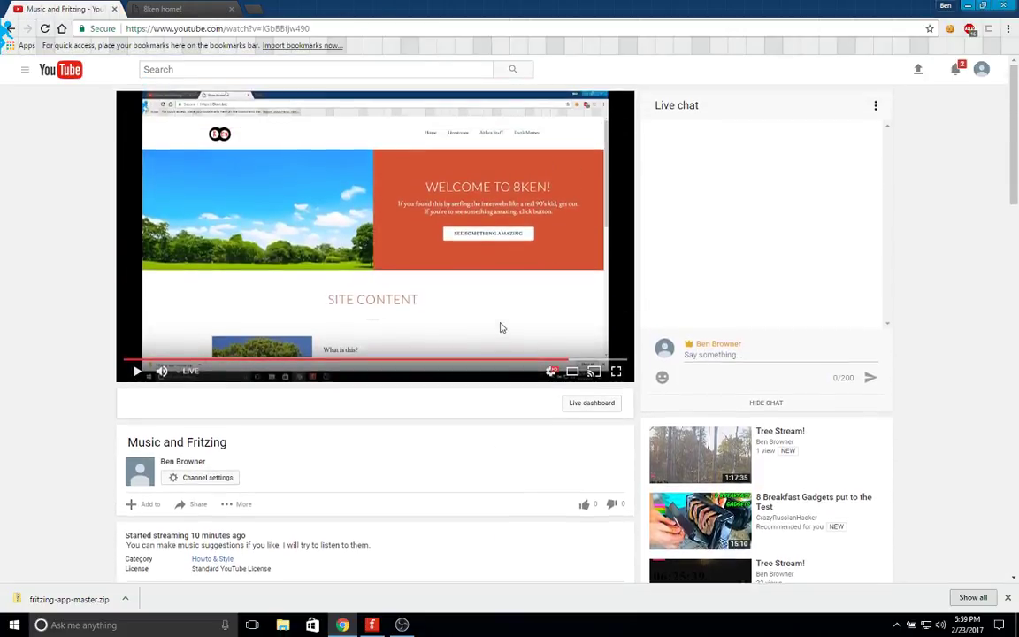
{"action": "scroll", "coordinate": [761, 296], "scroll_direction": "down", "scroll_amount": 1}
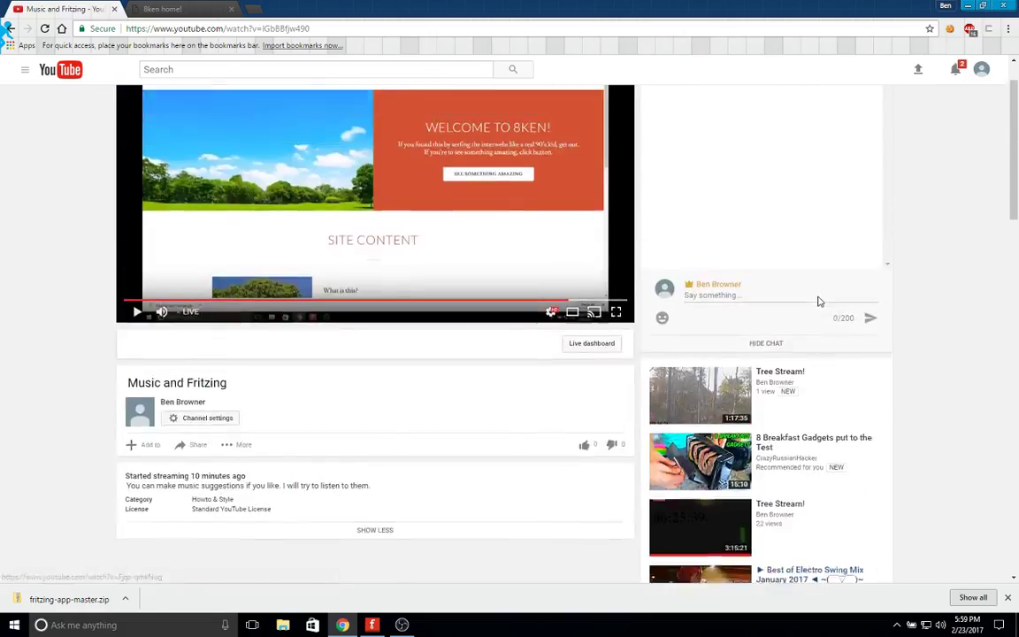
{"action": "scroll", "coordinate": [757, 294], "scroll_direction": "up", "scroll_amount": 1}
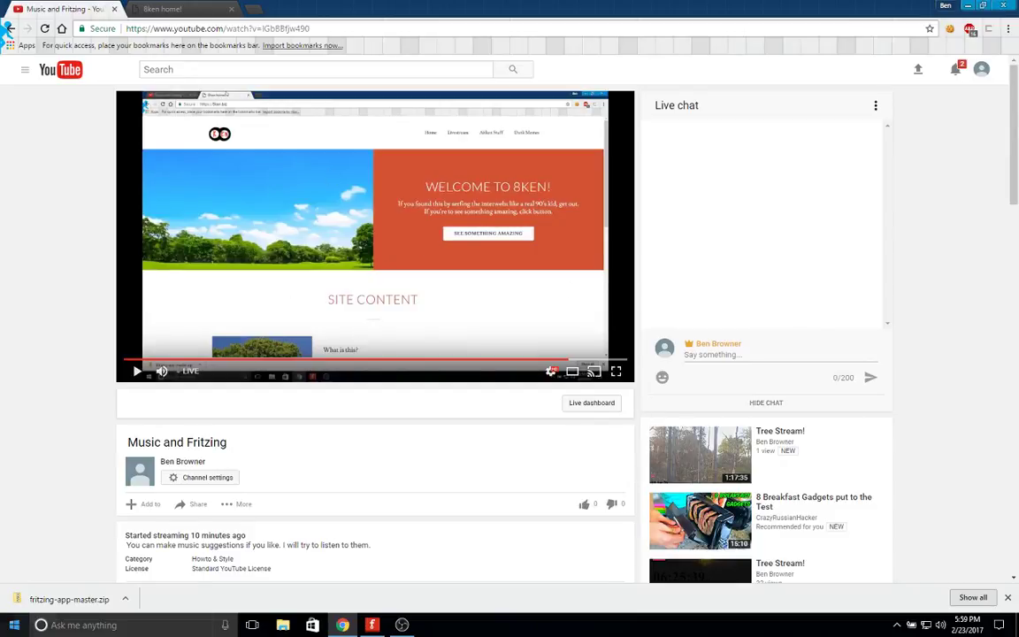
{"action": "left_click", "coordinate": [181, 8]}
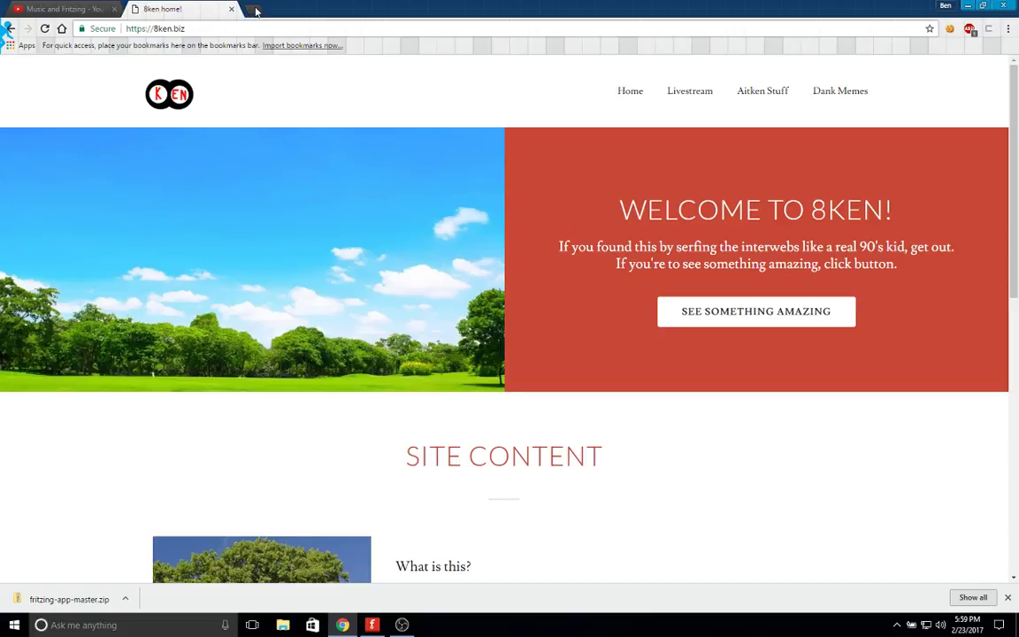
Go back from the live stream page to the "Best of GLITCH SWING/FUNK Mix June 2016" video and resume its playback.
{"action": "left_click", "coordinate": [121, 7]}
{"action": "left_click", "coordinate": [11, 28]}
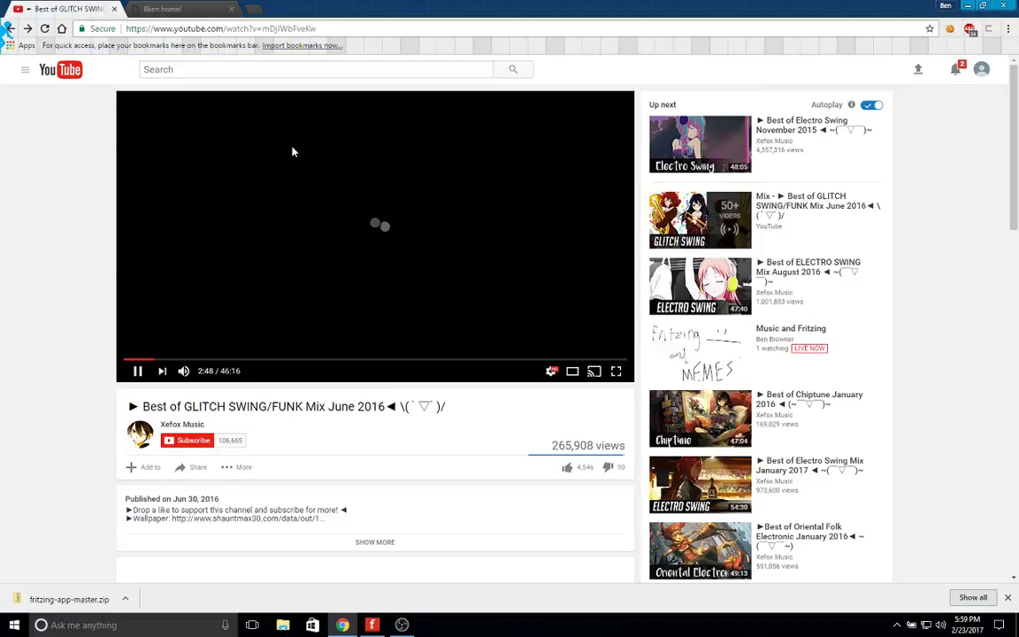
{"action": "key", "text": "ctrl+Tab"}
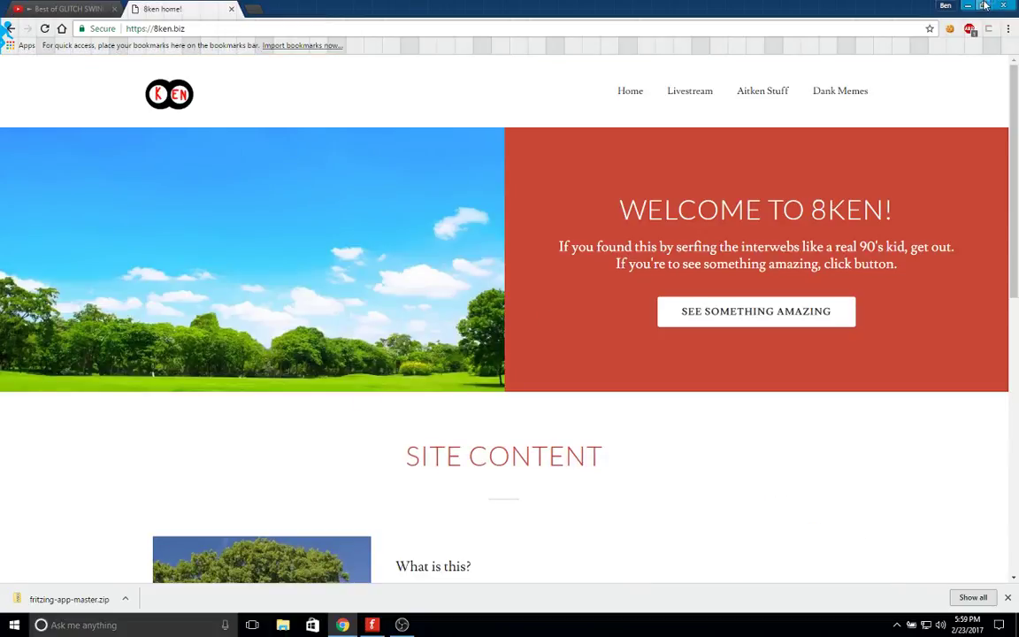
{"action": "left_click", "coordinate": [967, 6]}
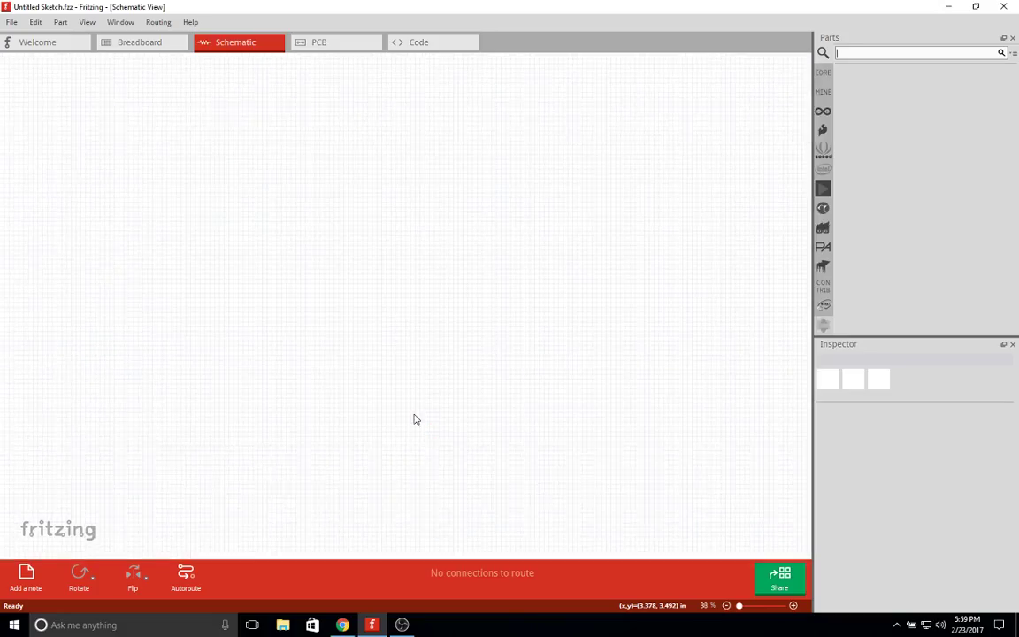
{"action": "scroll", "coordinate": [416, 416], "scroll_direction": "down", "scroll_amount": 3, "text": "ctrl"}
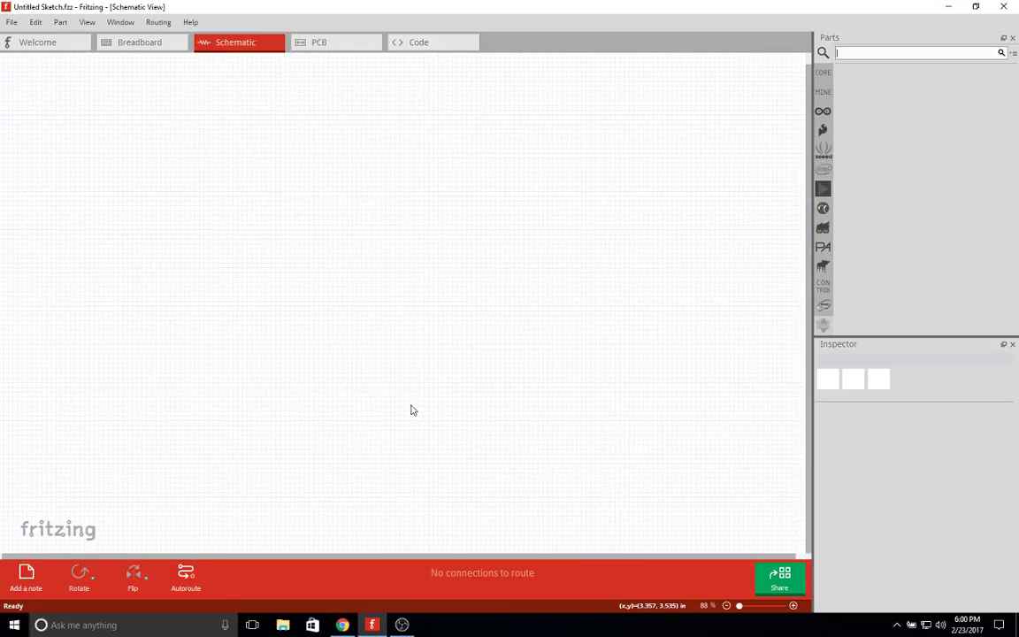
{"action": "left_click", "coordinate": [342, 625]}
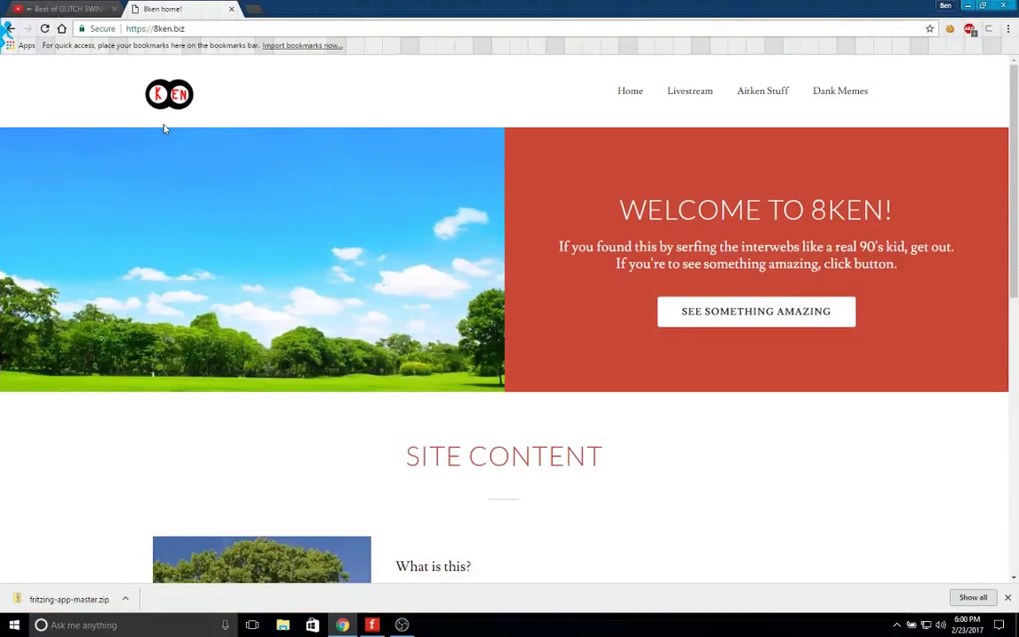
{"action": "left_click", "coordinate": [59, 8]}
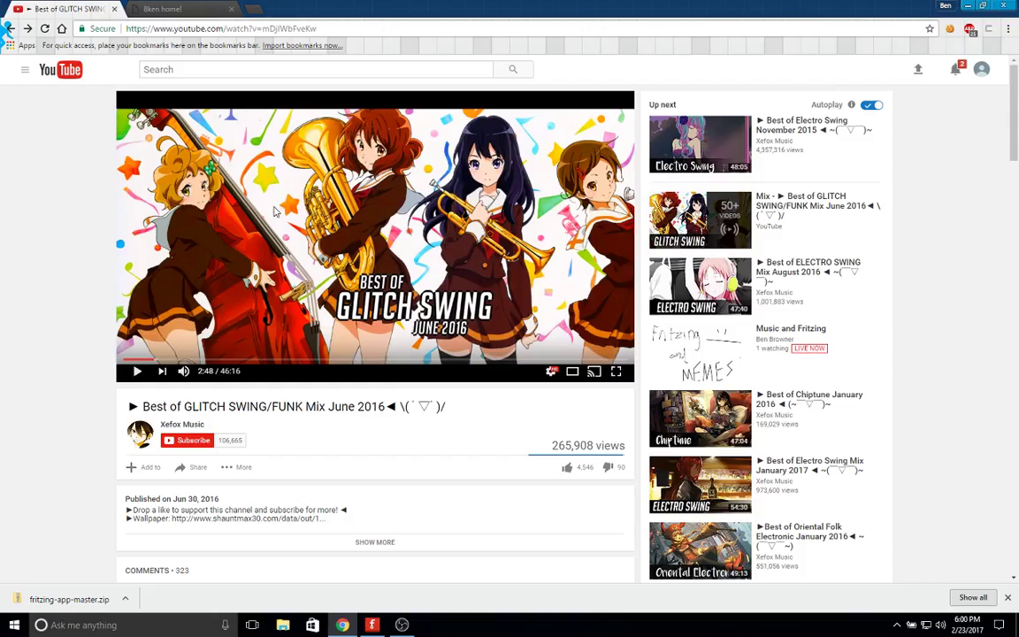
{"action": "left_click", "coordinate": [168, 9]}
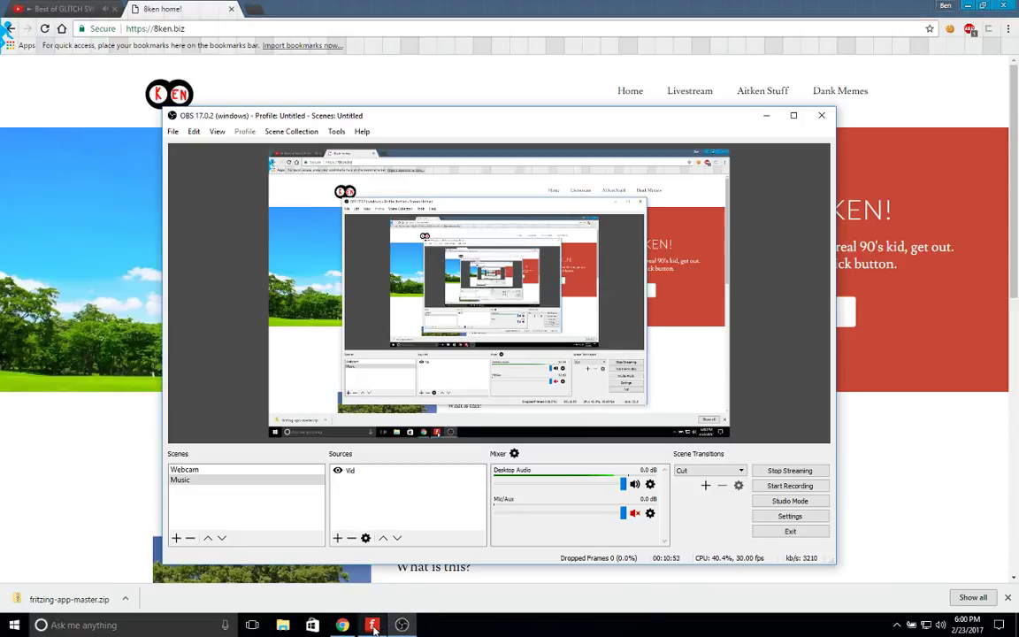
Switch to Fritzing and search the parts library for "attiny".
{"action": "left_click", "coordinate": [373, 625]}
{"action": "scroll", "coordinate": [435, 225], "scroll_direction": "down", "scroll_amount": 5, "text": "ctrl"}
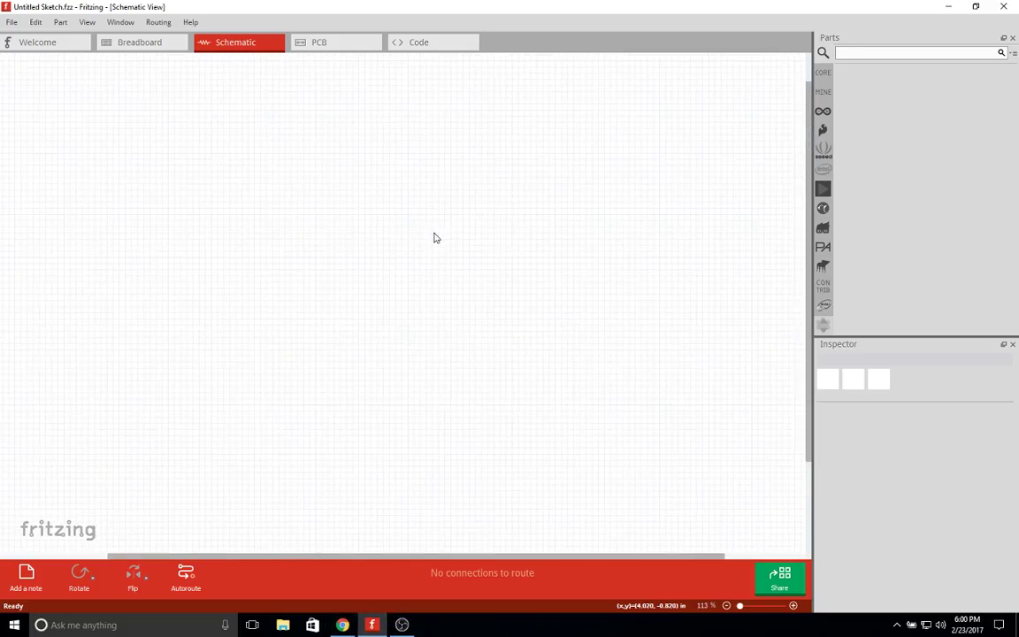
{"action": "scroll", "coordinate": [473, 245], "scroll_direction": "up", "scroll_amount": 3, "text": "ctrl"}
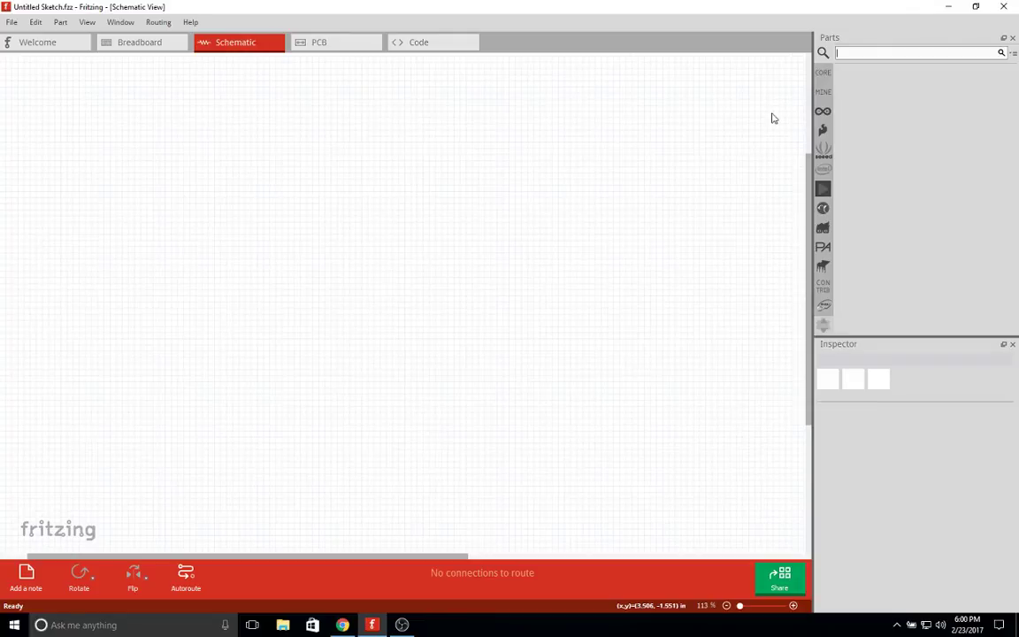
{"action": "left_click", "coordinate": [890, 54]}
{"action": "type", "text": "attiny"}
{"action": "key", "text": "Return"}
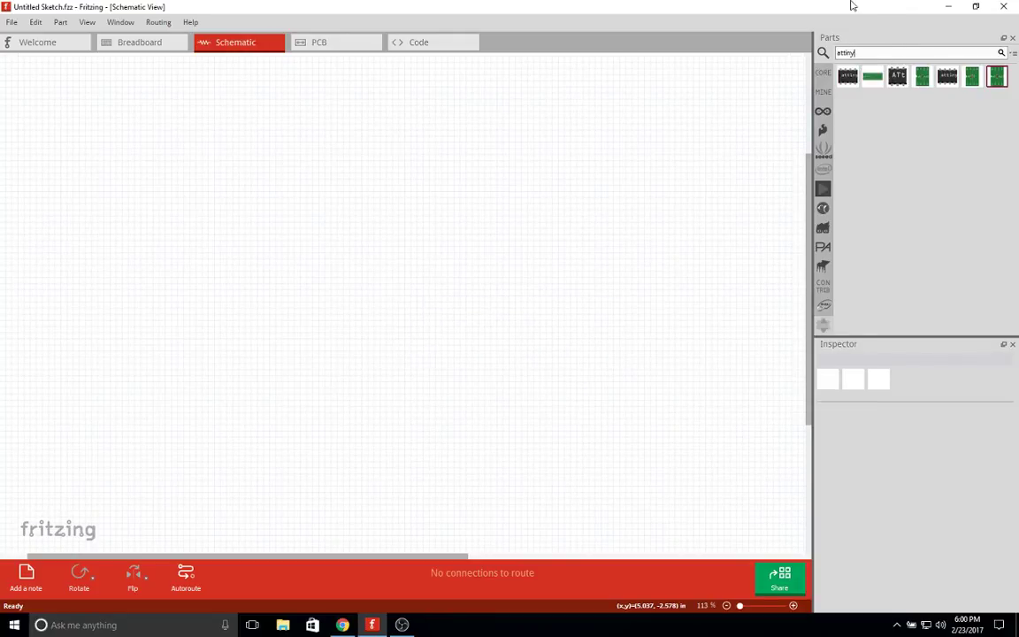
Choose the through-hole attiny85 among the found parts and place it in the middle of the schematic.
{"action": "left_click", "coordinate": [848, 78]}
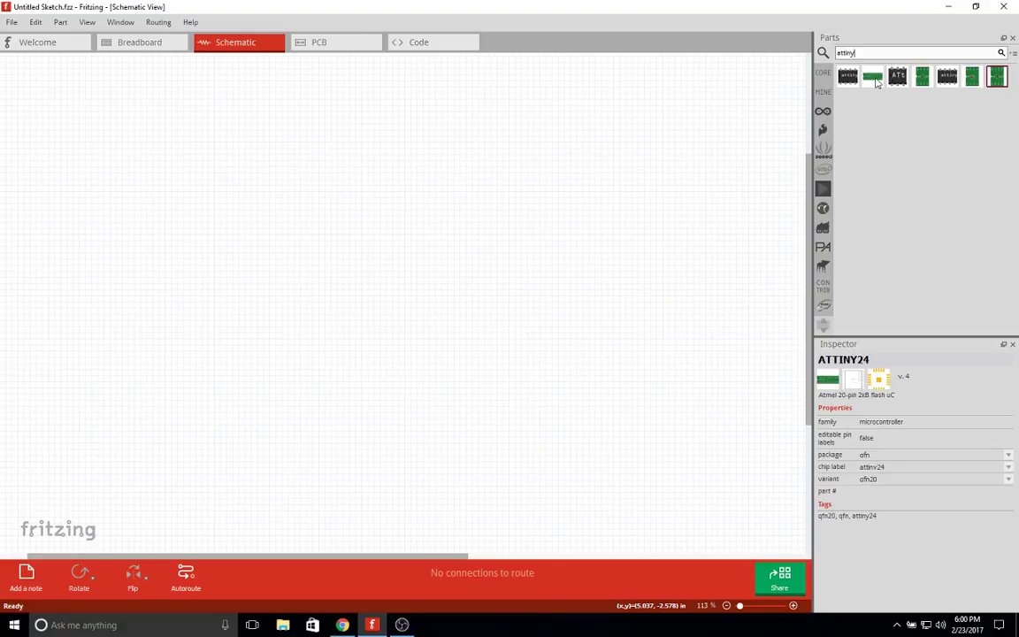
{"action": "mouse_move", "coordinate": [898, 78]}
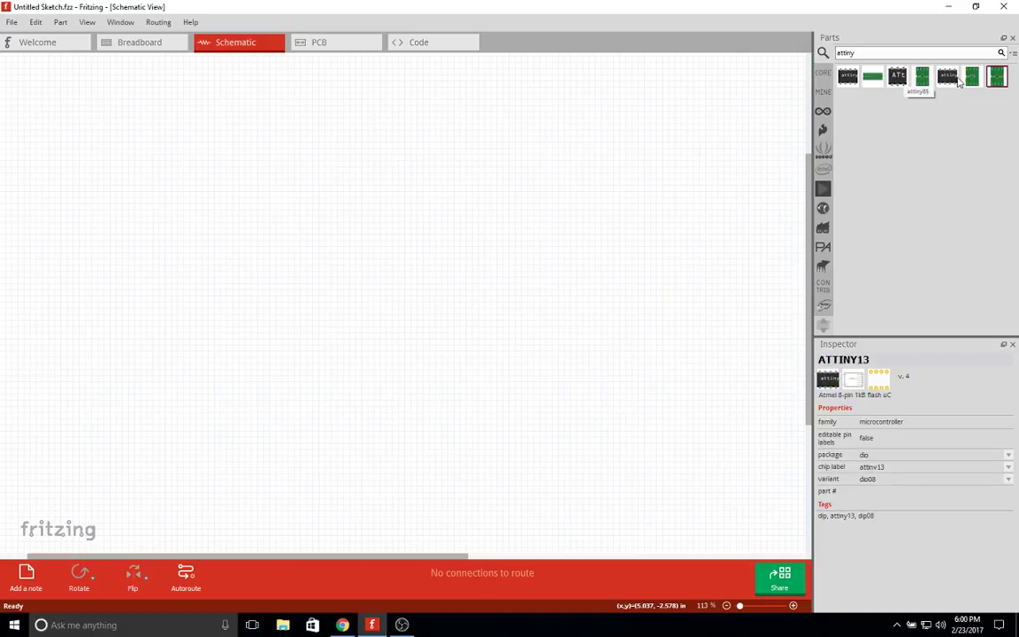
{"action": "left_click", "coordinate": [896, 77]}
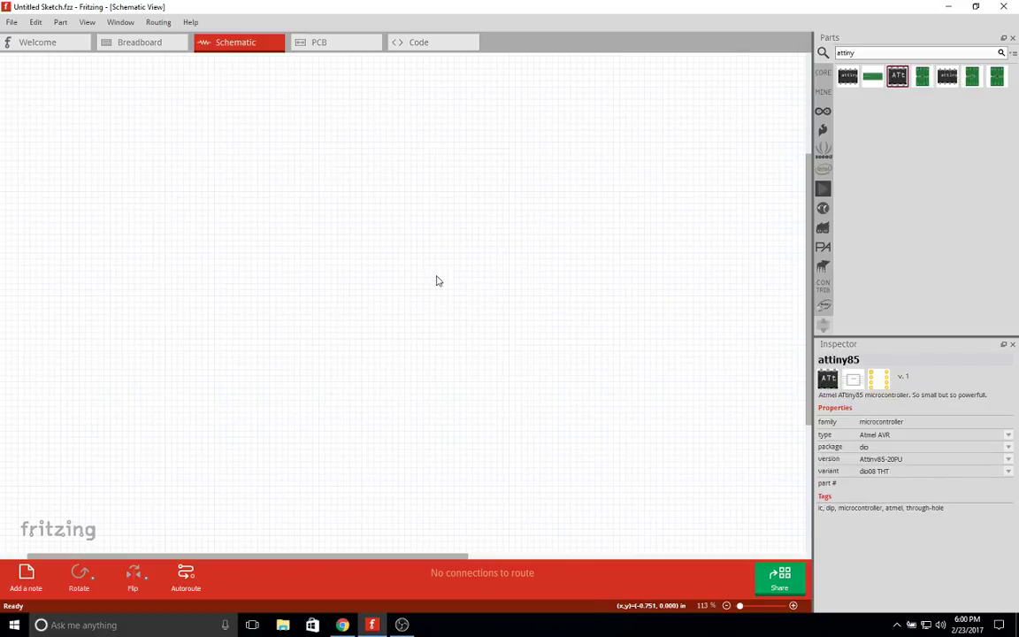
{"action": "left_click_drag", "start_coordinate": [893, 85], "coordinate": [447, 324]}
{"action": "scroll", "coordinate": [447, 324], "scroll_direction": "up", "scroll_amount": 5, "text": "ctrl"}
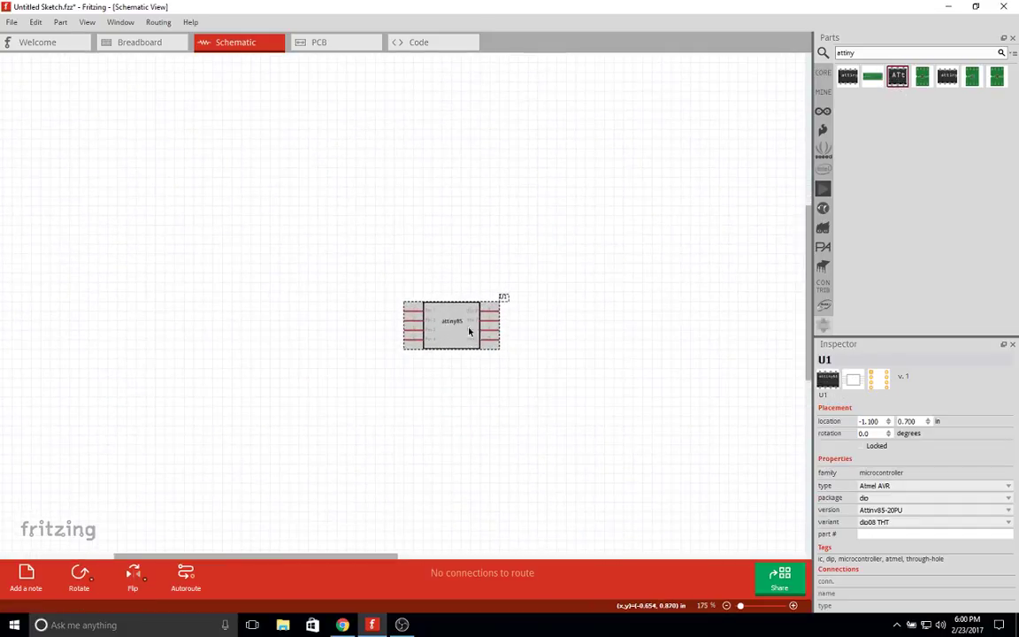
Set the package of the placed attiny85 to so.
{"action": "left_click", "coordinate": [920, 498]}
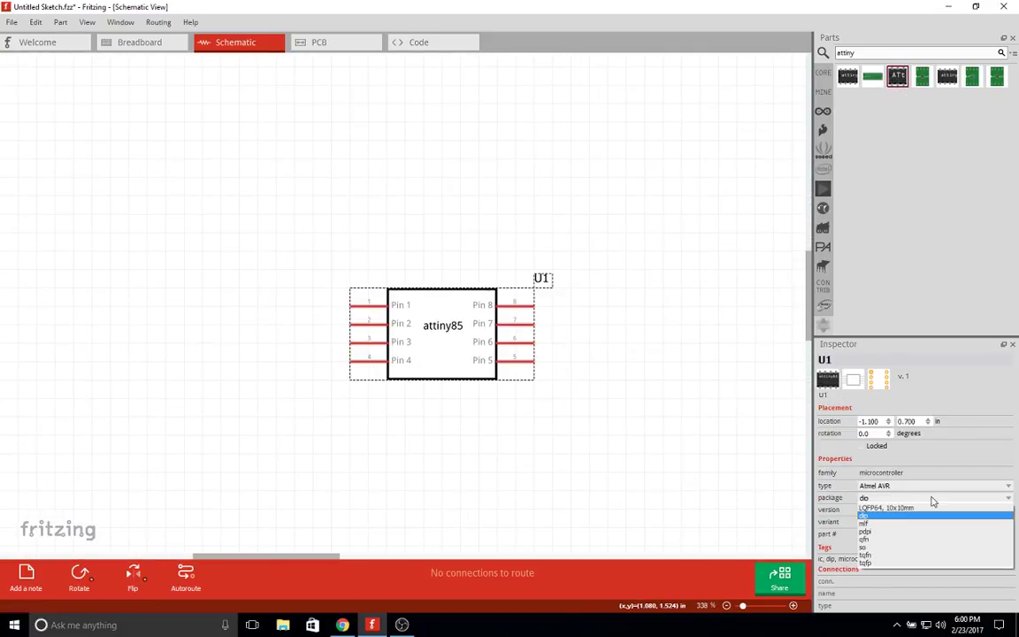
{"action": "left_click", "coordinate": [911, 550]}
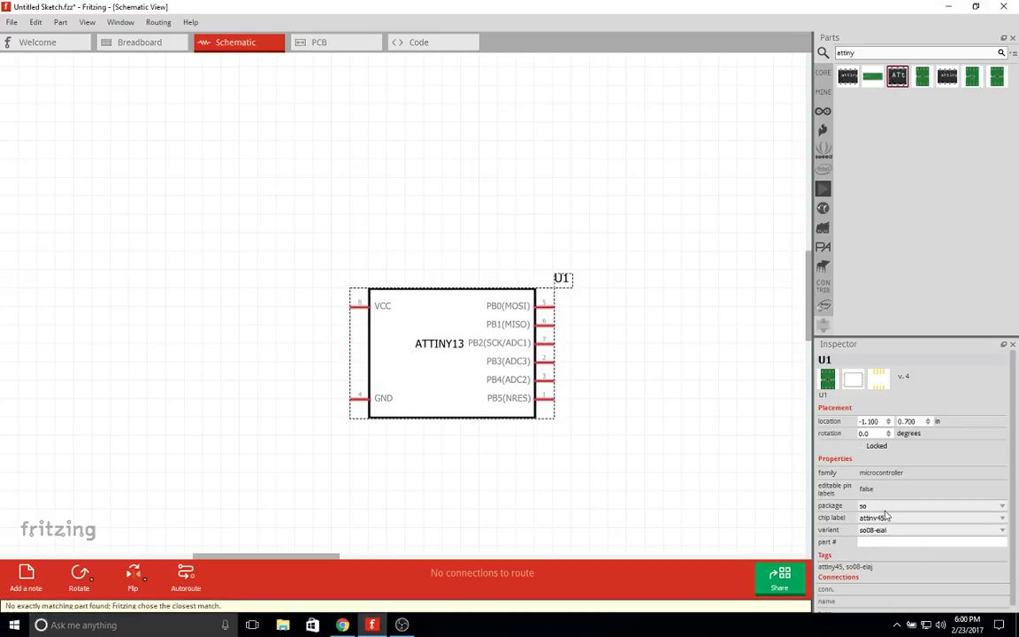
{"action": "left_click", "coordinate": [887, 507]}
{"action": "left_click", "coordinate": [884, 495]}
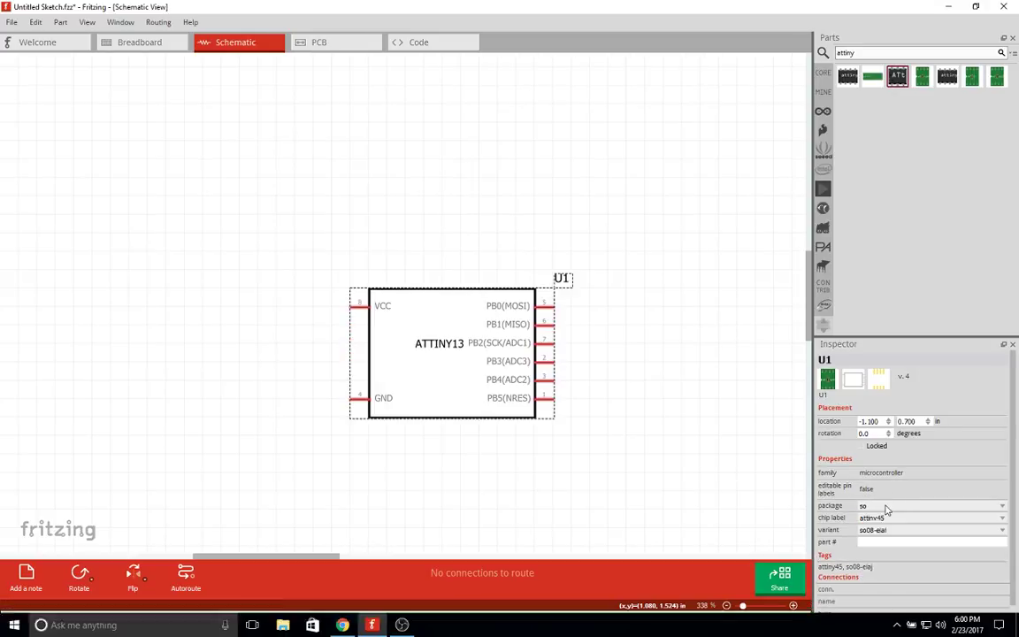
{"action": "left_click", "coordinate": [888, 517]}
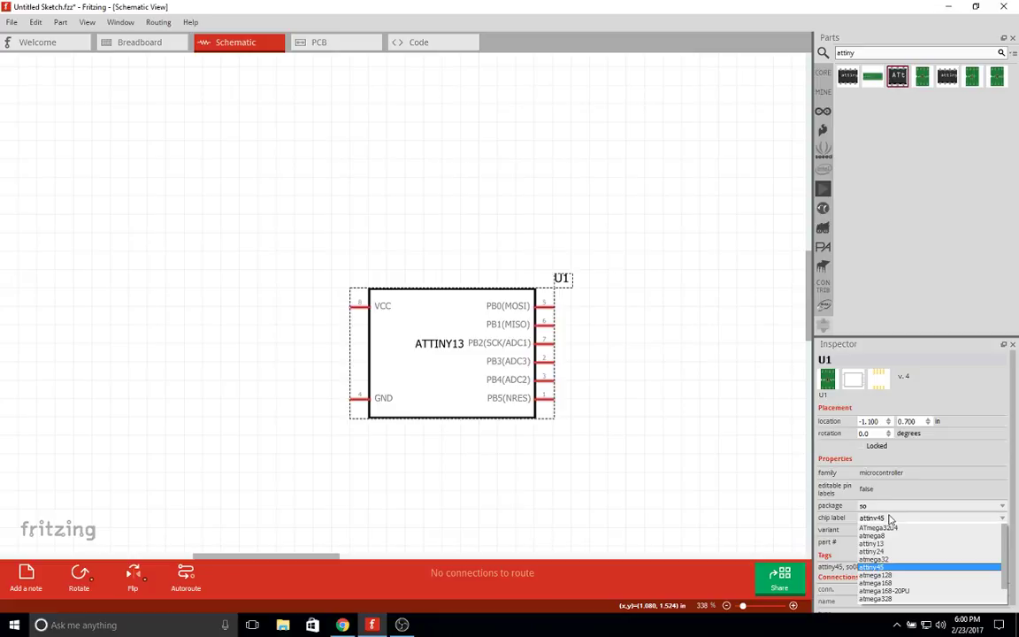
{"action": "left_click", "coordinate": [893, 520]}
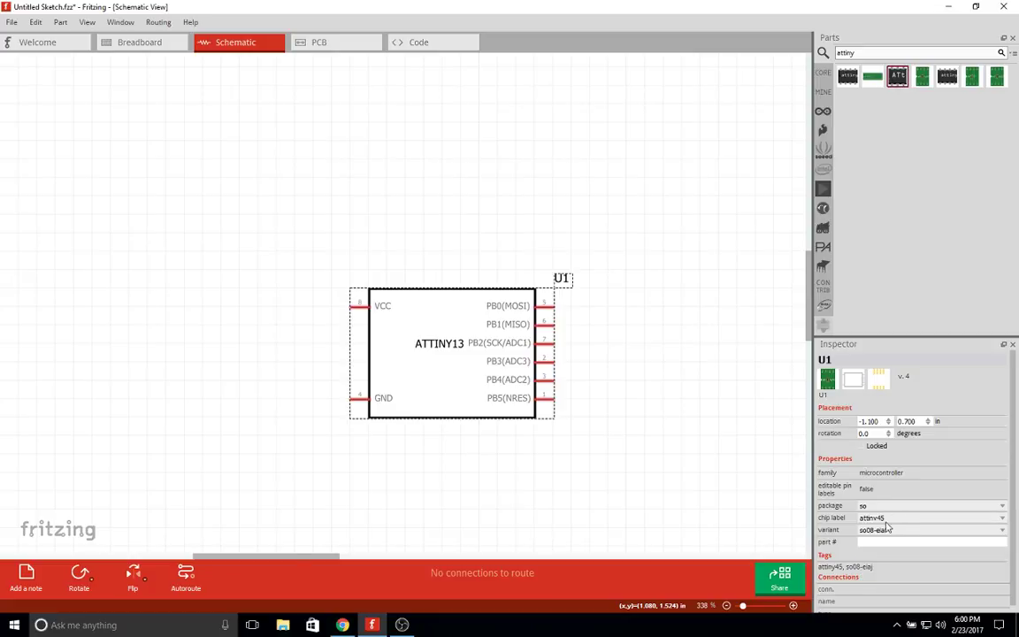
{"action": "left_click", "coordinate": [887, 528]}
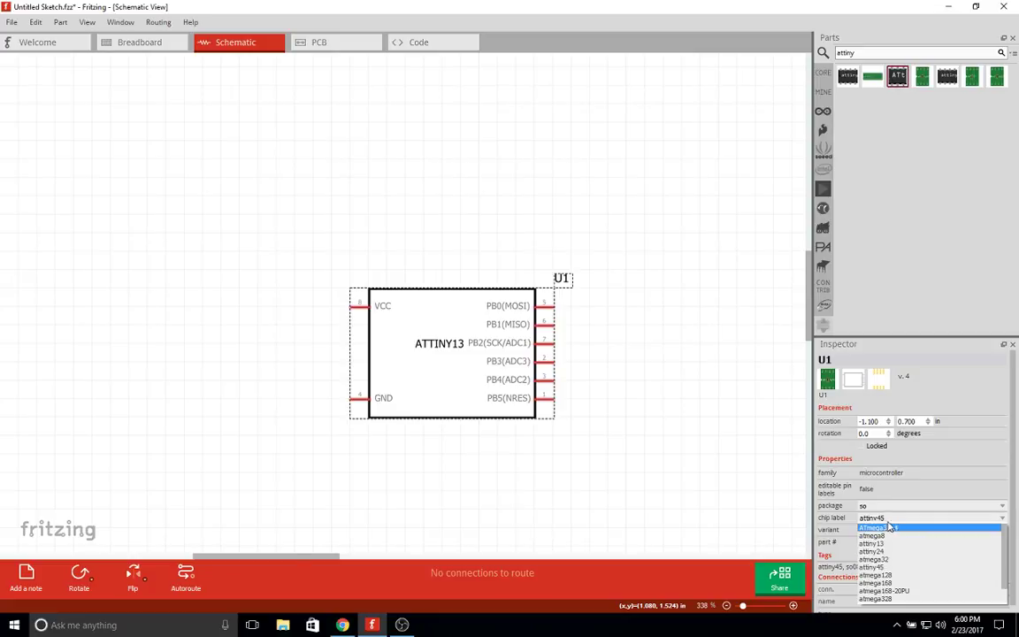
{"action": "left_click", "coordinate": [911, 571]}
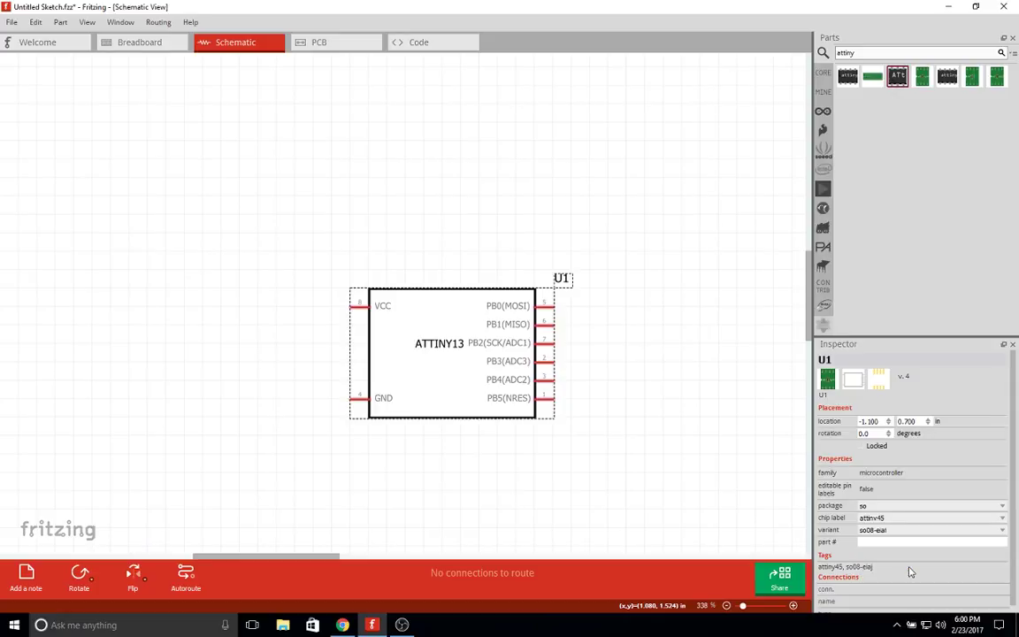
{"action": "left_click", "coordinate": [893, 507]}
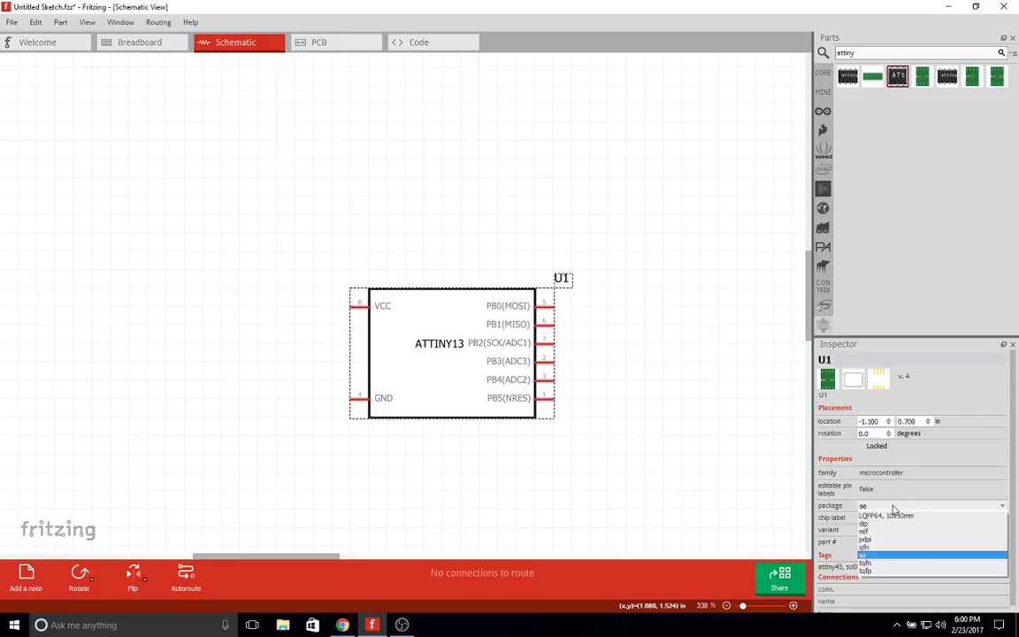
{"action": "left_click", "coordinate": [895, 556]}
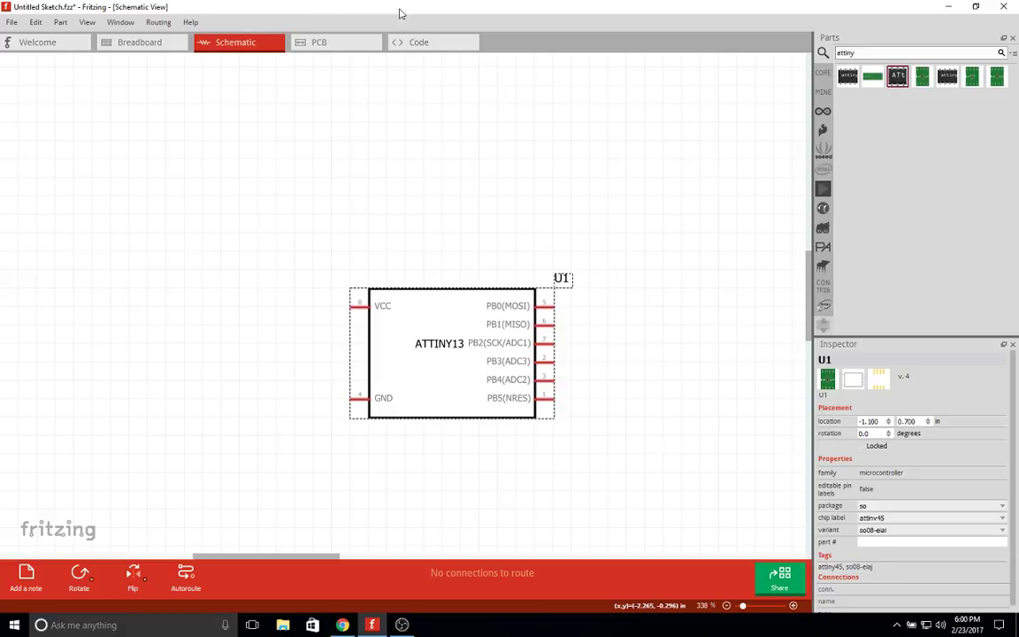
Switch to the PCB view and move the U1 footprint onto the board to about 3.079, 1.292 in.
{"action": "left_click", "coordinate": [355, 44]}
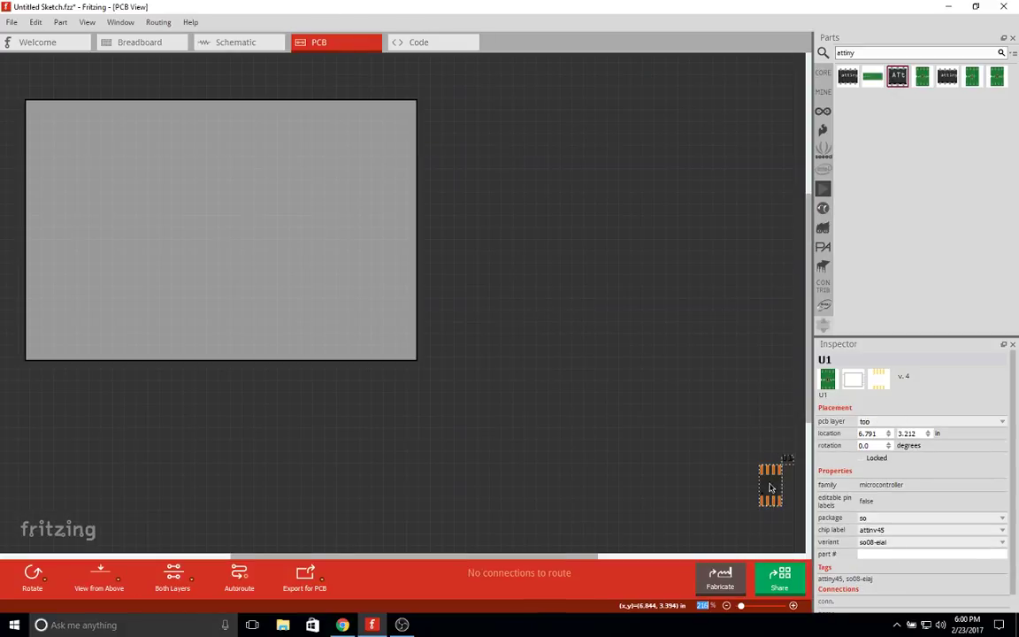
{"action": "left_click_drag", "start_coordinate": [771, 485], "coordinate": [337, 267]}
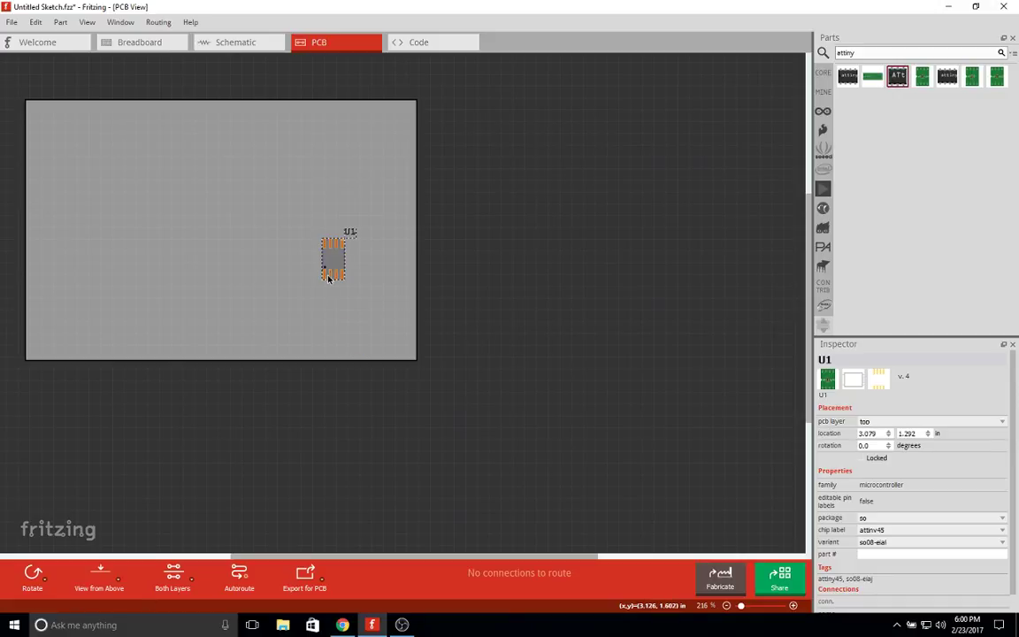
{"action": "scroll", "coordinate": [334, 269], "scroll_direction": "up", "scroll_amount": 5, "text": "ctrl"}
{"action": "scroll", "coordinate": [466, 376], "scroll_direction": "up", "scroll_amount": 1, "text": "ctrl"}
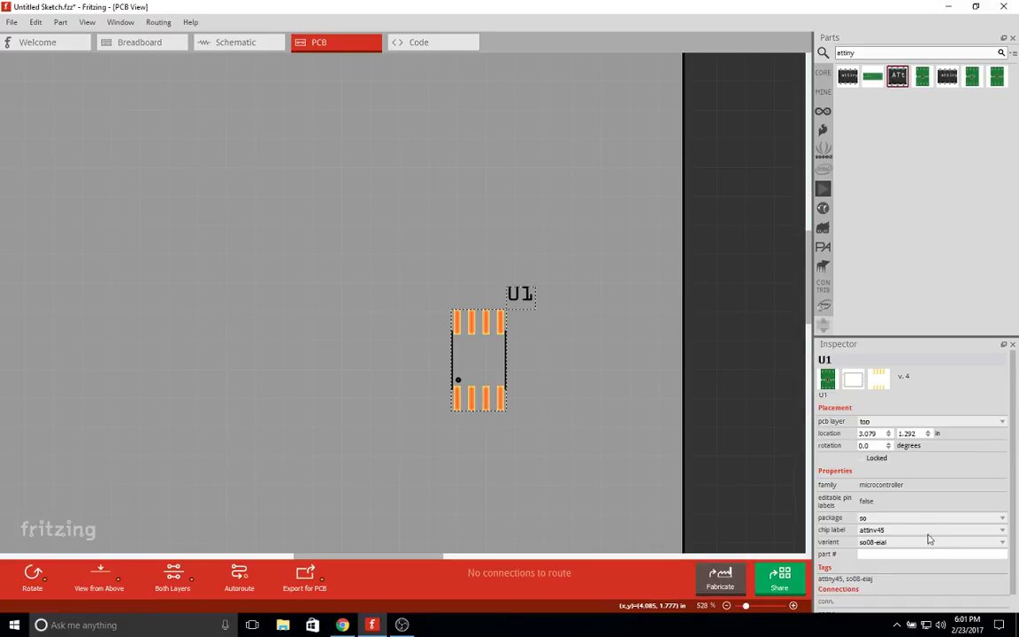
{"action": "scroll", "coordinate": [878, 491], "scroll_direction": "down", "scroll_amount": 1}
{"action": "scroll", "coordinate": [878, 491], "scroll_direction": "up", "scroll_amount": 1}
{"action": "scroll", "coordinate": [380, 350], "scroll_direction": "up", "scroll_amount": 1, "text": "ctrl"}
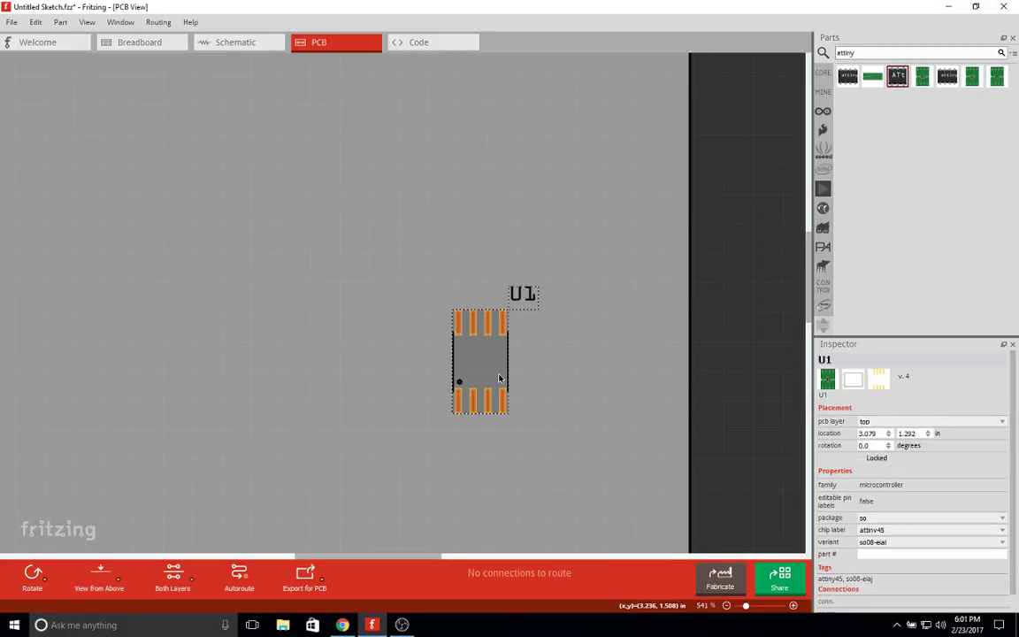
Move the tqfn 44 footprint to about 3.116, 0.914 in on the board and delete the atmega128 tqfp64 footprint.
{"action": "scroll", "coordinate": [943, 489], "scroll_direction": "down", "scroll_amount": 2}
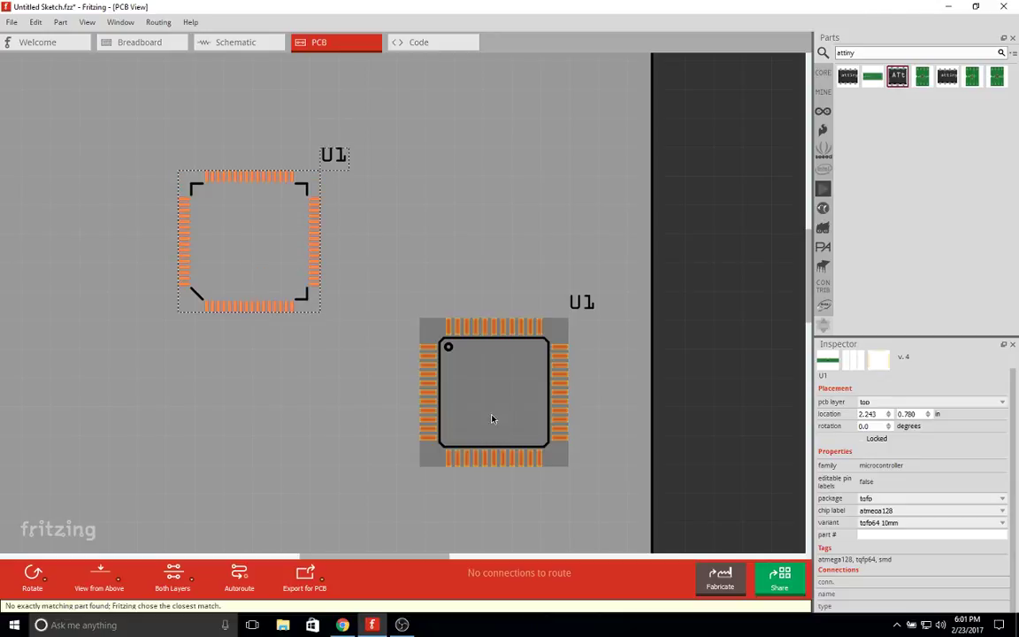
{"action": "left_click_drag", "start_coordinate": [494, 418], "coordinate": [513, 322]}
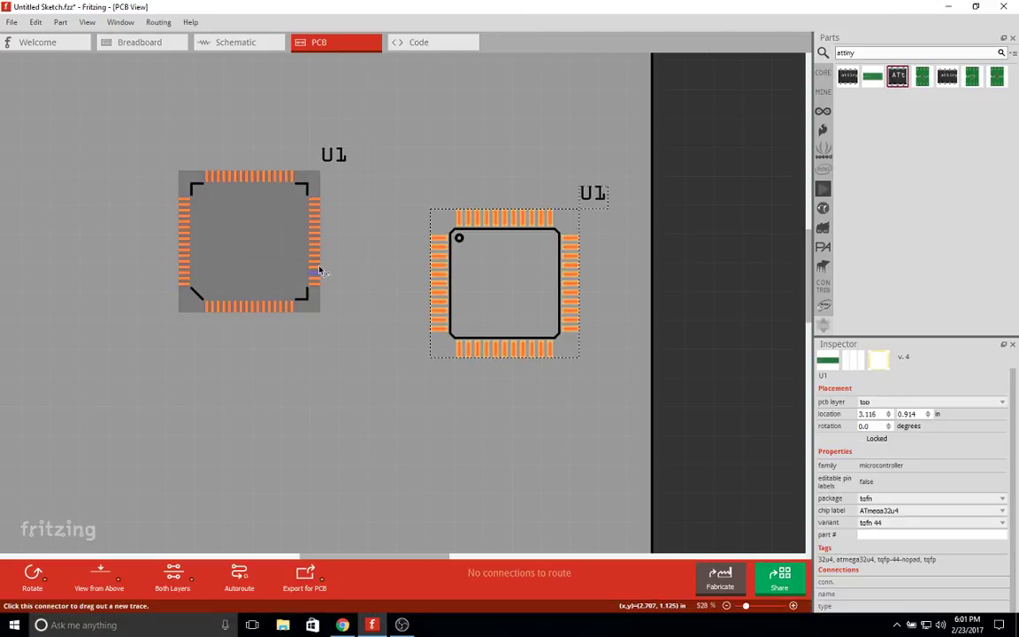
{"action": "left_click", "coordinate": [286, 266]}
{"action": "key", "text": "Delete"}
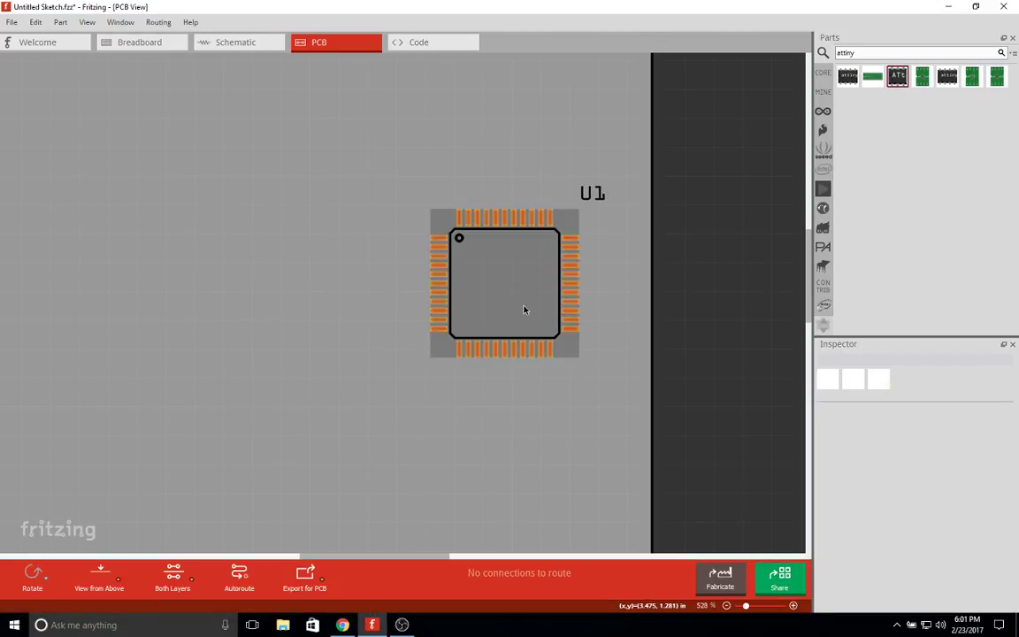
Set the chip label of the remaining footprint to attiny45 and its variant to soic-08.
{"action": "left_click", "coordinate": [522, 312]}
{"action": "left_click", "coordinate": [871, 542]}
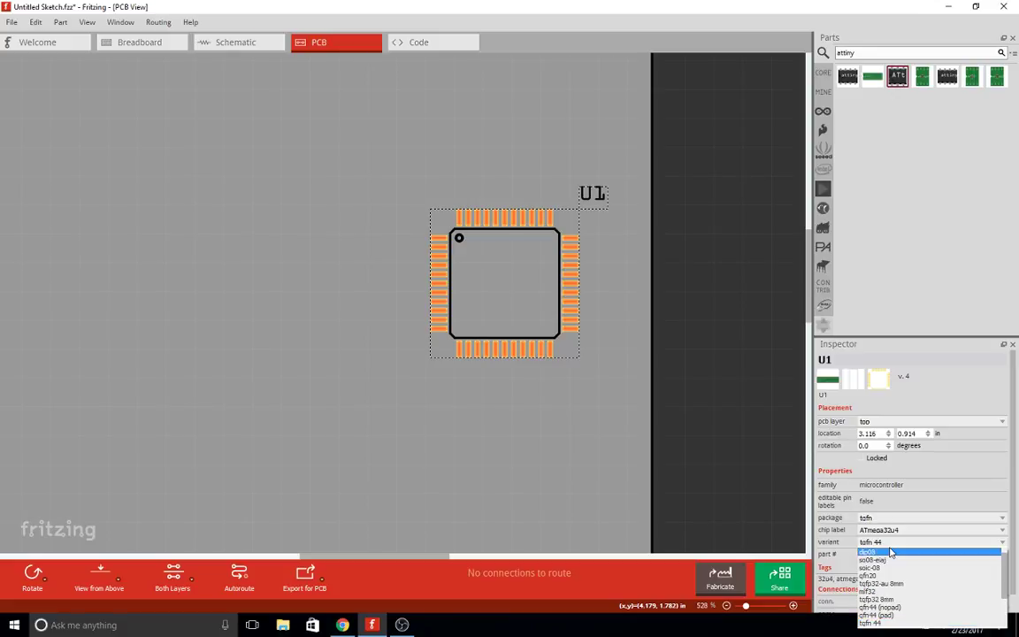
{"action": "left_click", "coordinate": [886, 530]}
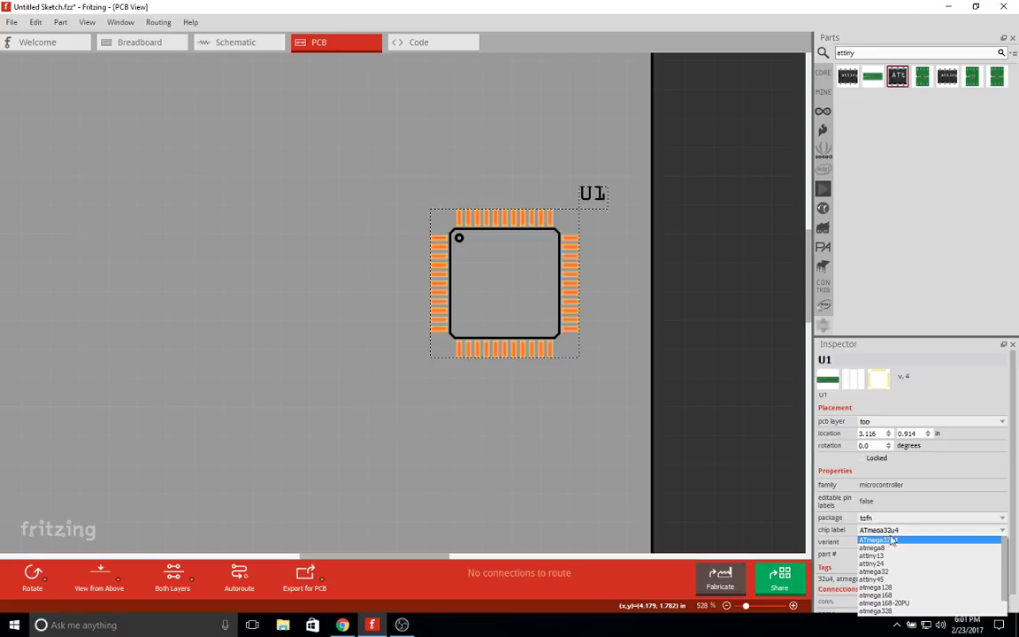
{"action": "left_click", "coordinate": [905, 580]}
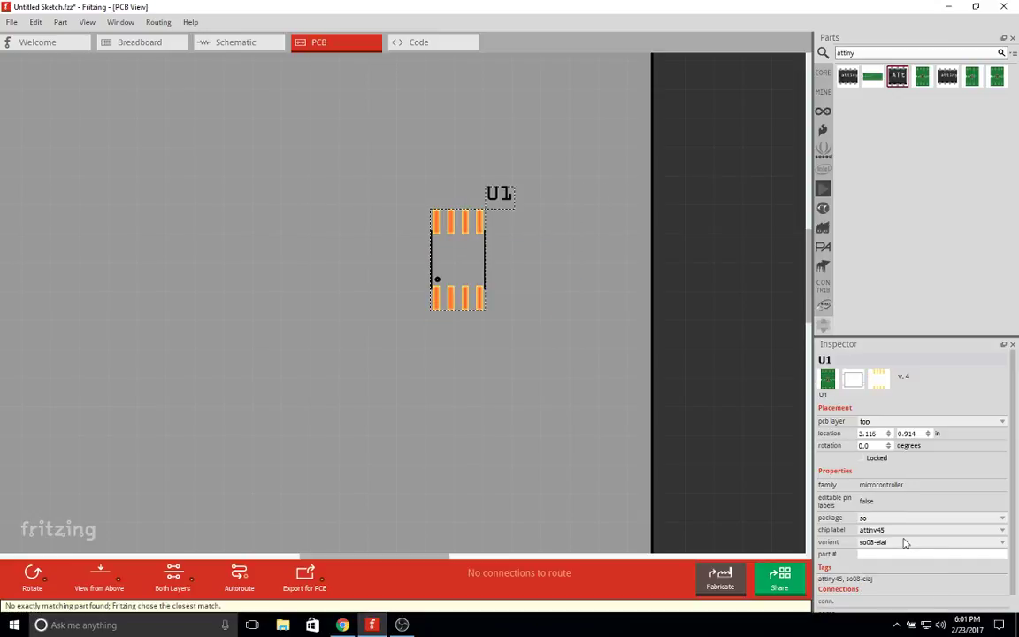
{"action": "left_click", "coordinate": [906, 542]}
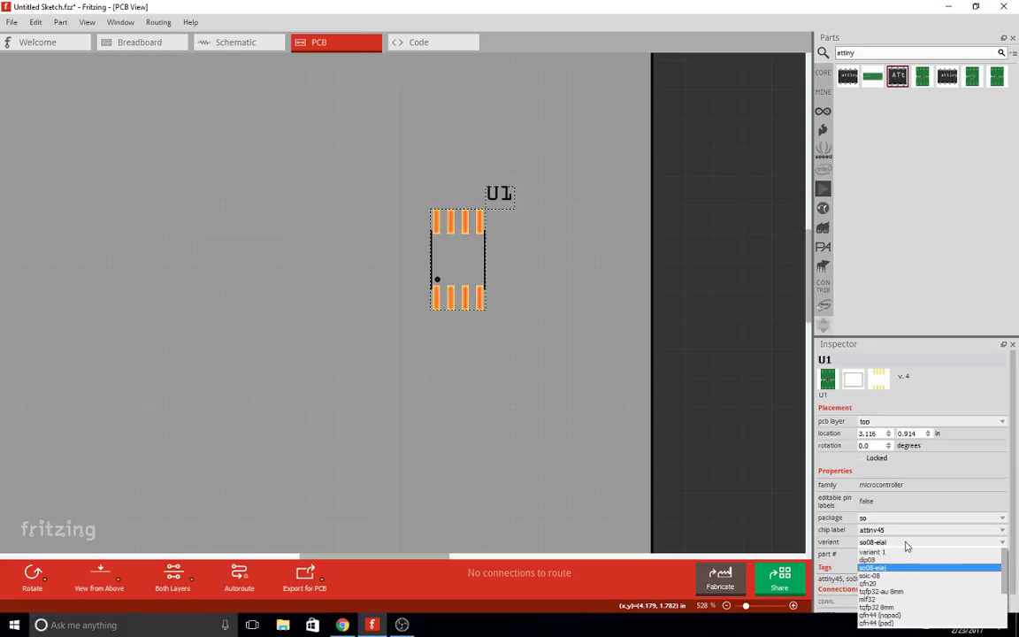
{"action": "left_click", "coordinate": [898, 575]}
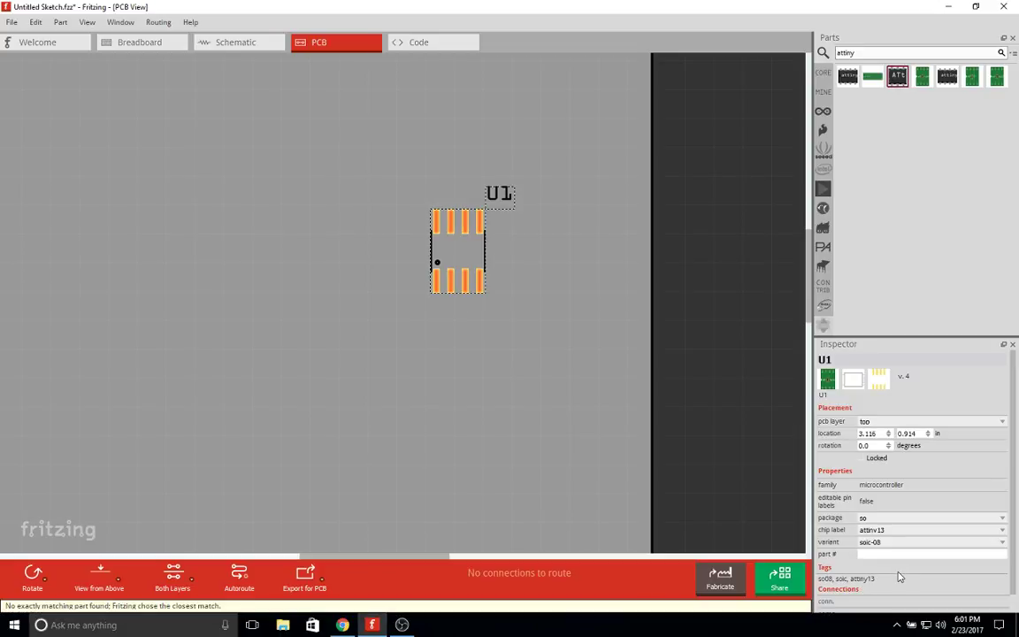
{"action": "scroll", "coordinate": [945, 560], "scroll_direction": "down", "scroll_amount": 1}
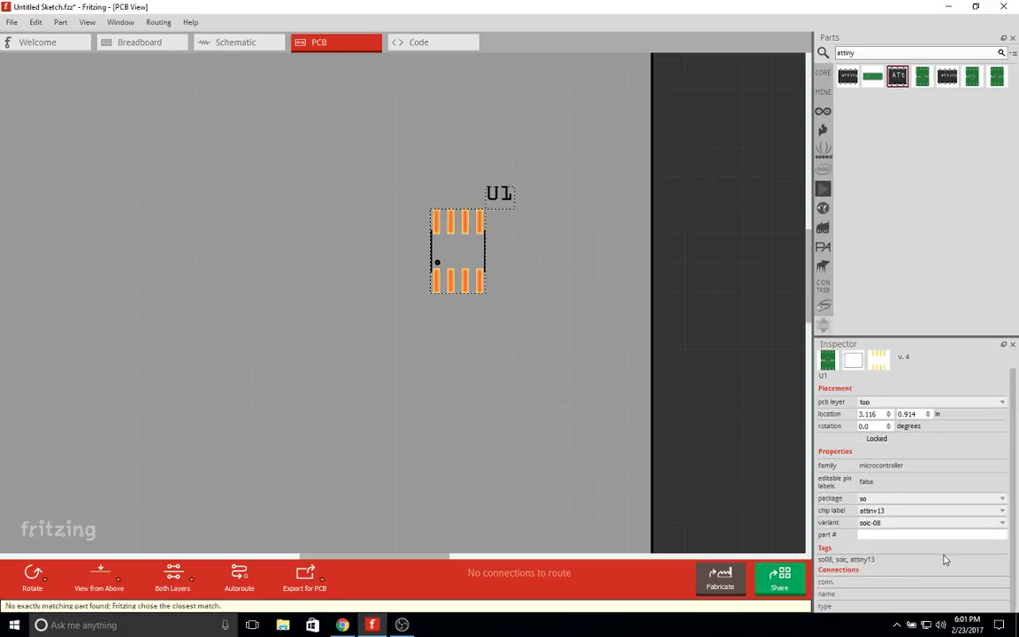
{"action": "right_click", "coordinate": [465, 257]}
{"action": "key", "text": "Escape"}
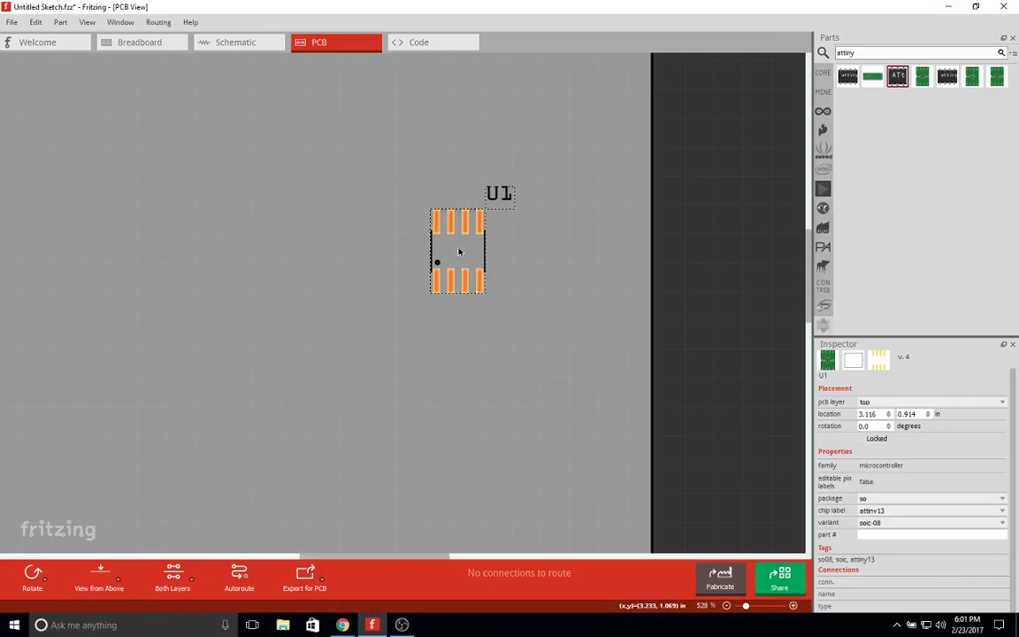
Return to the schematic view and move the ATTINY13 symbol to about -0.505, -0.005 in.
{"action": "scroll", "coordinate": [573, 450], "scroll_direction": "down", "scroll_amount": 2, "text": "ctrl"}
{"action": "scroll", "coordinate": [573, 449], "scroll_direction": "down", "scroll_amount": 8, "text": "ctrl"}
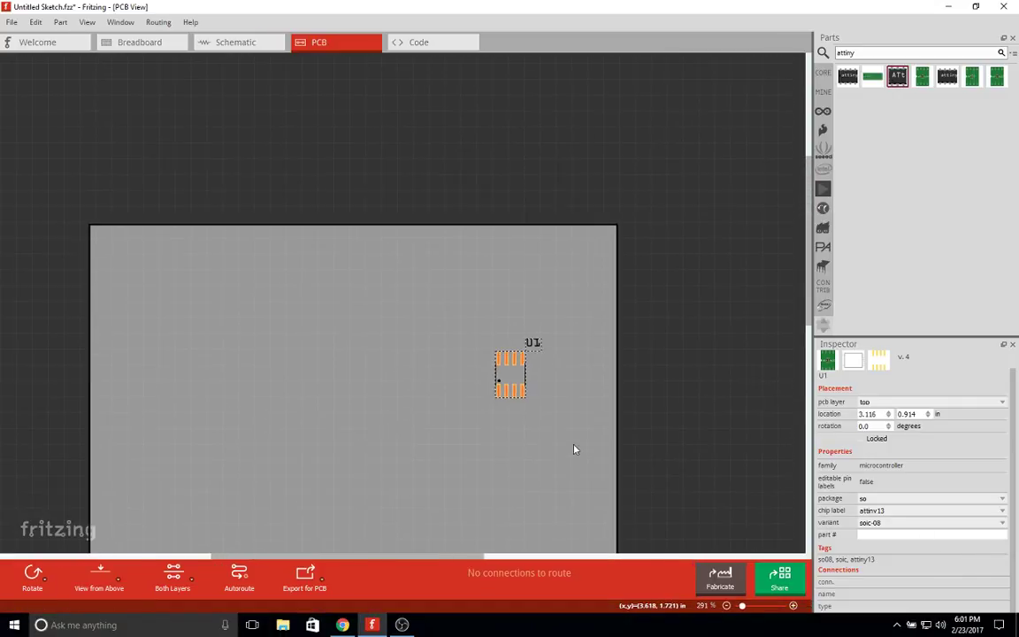
{"action": "left_click", "coordinate": [704, 402]}
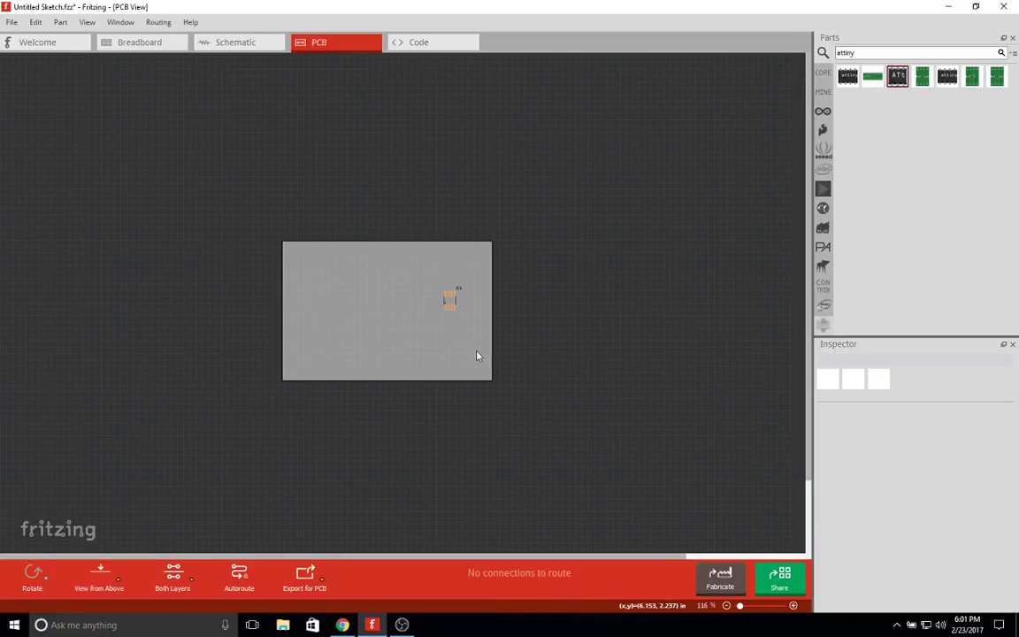
{"action": "scroll", "coordinate": [401, 353], "scroll_direction": "up", "scroll_amount": 5, "text": "ctrl"}
{"action": "left_click", "coordinate": [226, 45]}
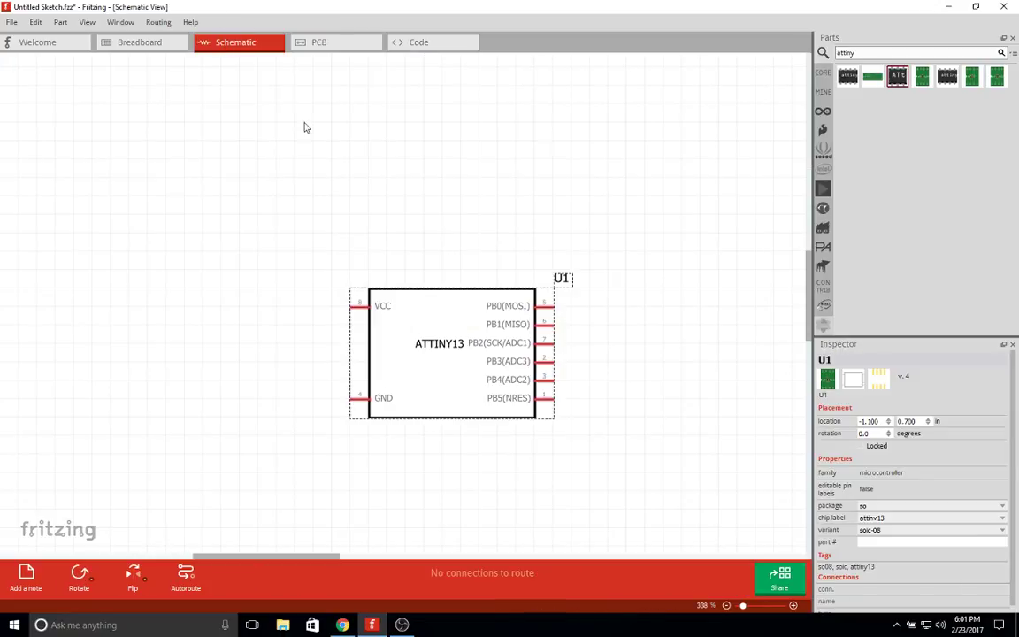
{"action": "scroll", "coordinate": [396, 354], "scroll_direction": "down", "scroll_amount": 2, "text": "ctrl"}
{"action": "left_click_drag", "start_coordinate": [545, 306], "coordinate": [576, 310]}
{"action": "left_click", "coordinate": [525, 526]}
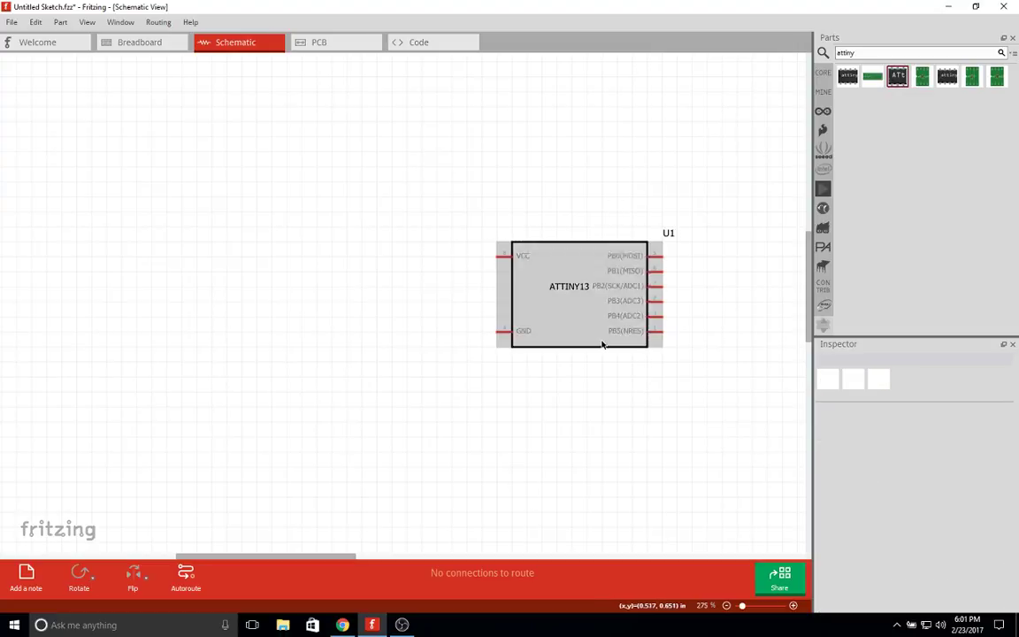
{"action": "left_click", "coordinate": [602, 340]}
{"action": "scroll", "coordinate": [586, 489], "scroll_direction": "down", "scroll_amount": 5, "text": "ctrl"}
{"action": "scroll", "coordinate": [389, 422], "scroll_direction": "down", "scroll_amount": 4, "text": "ctrl"}
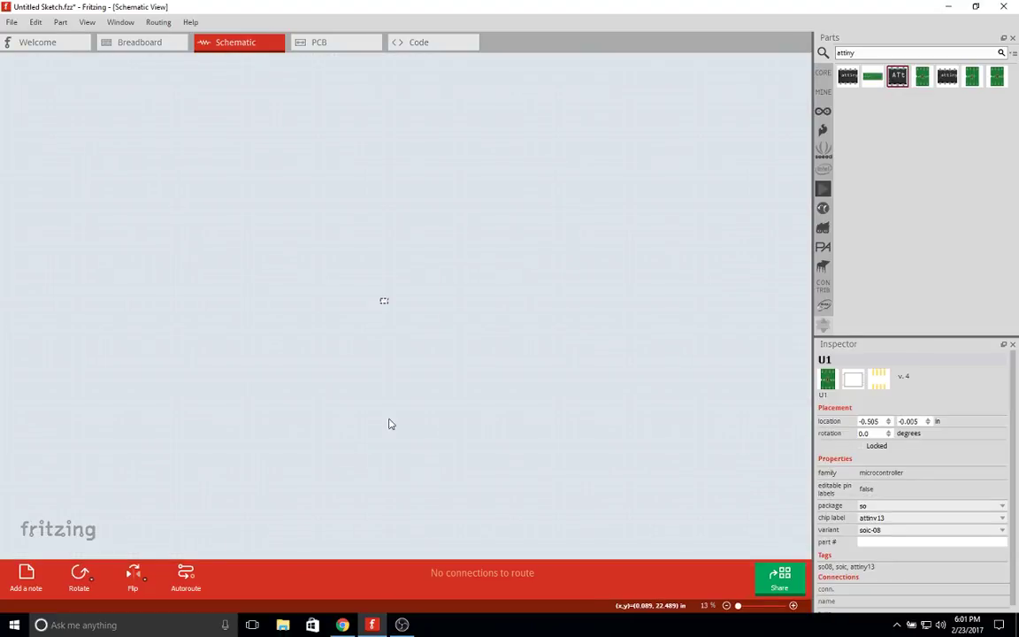
{"action": "scroll", "coordinate": [385, 339], "scroll_direction": "down", "scroll_amount": 5, "text": "ctrl"}
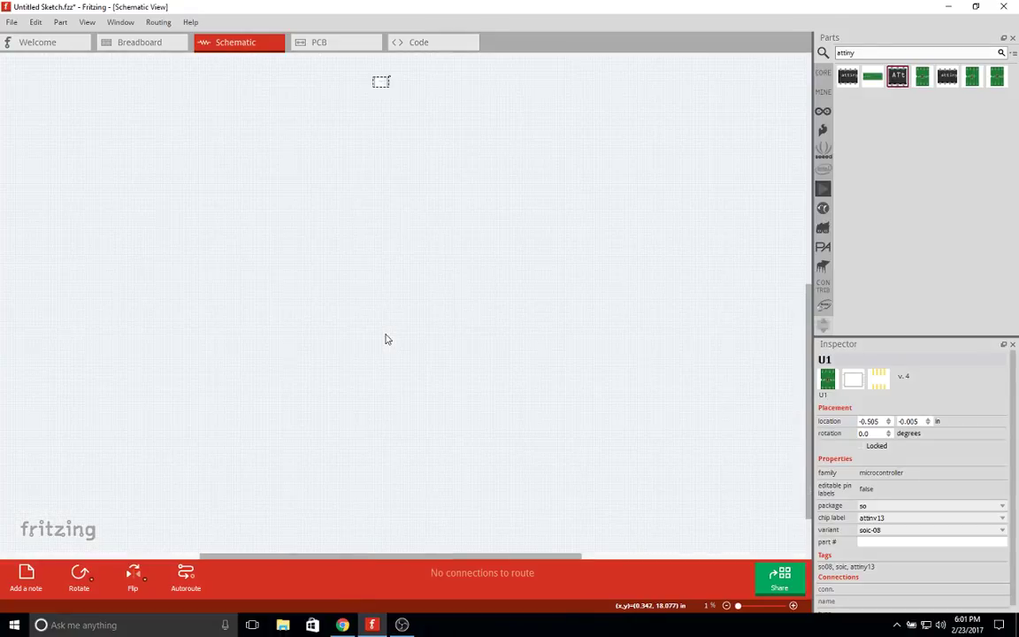
{"action": "scroll", "coordinate": [377, 93], "scroll_direction": "up", "scroll_amount": 5, "text": "ctrl"}
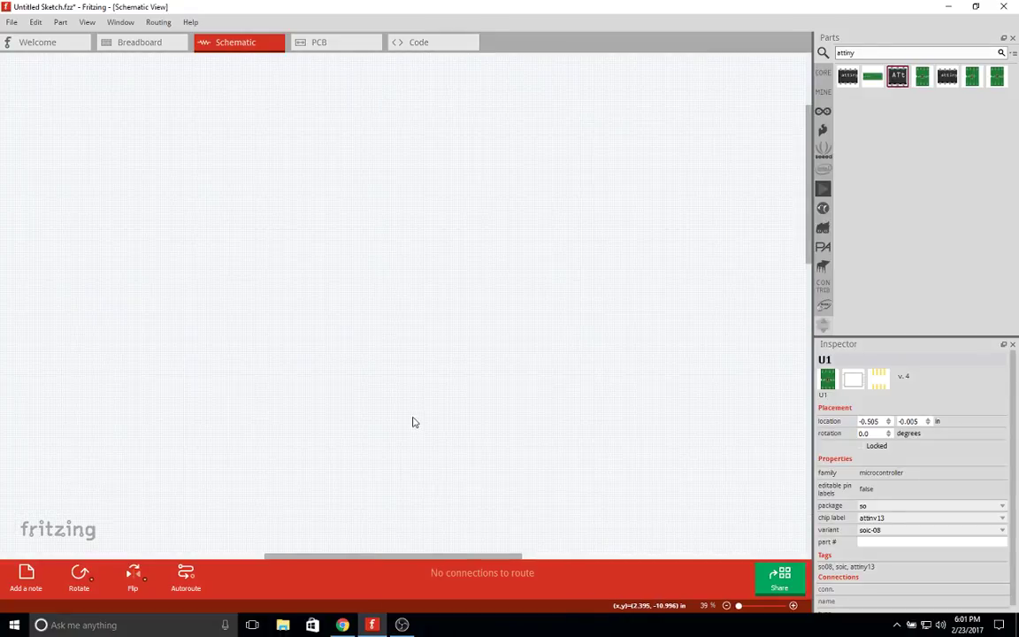
{"action": "scroll", "coordinate": [412, 423], "scroll_direction": "down", "scroll_amount": 2, "text": "ctrl"}
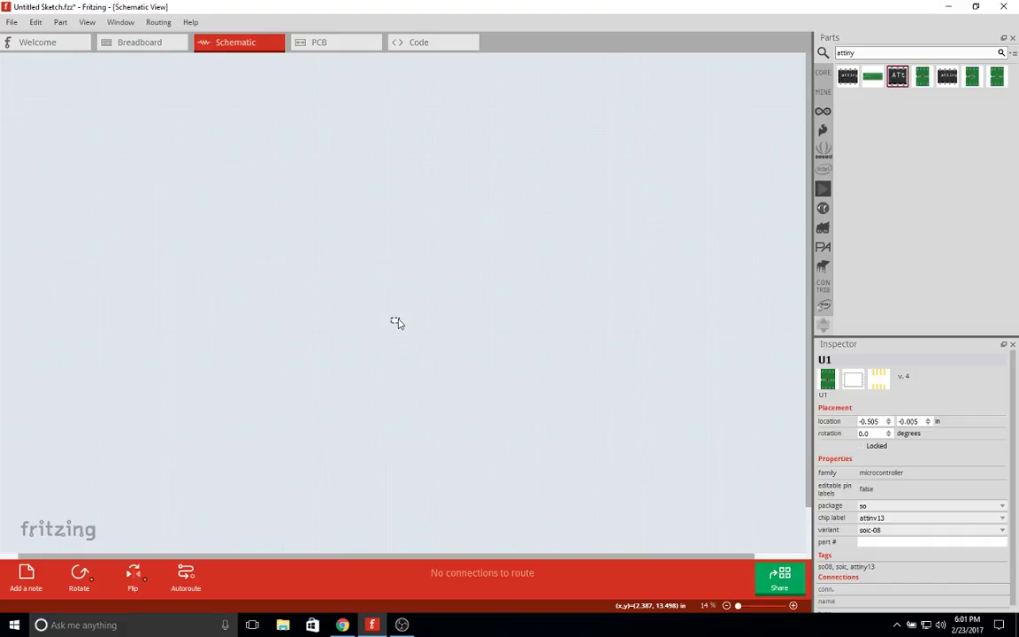
{"action": "scroll", "coordinate": [398, 325], "scroll_direction": "up", "scroll_amount": 2, "text": "ctrl"}
{"action": "scroll", "coordinate": [400, 372], "scroll_direction": "down", "scroll_amount": 5, "text": "ctrl"}
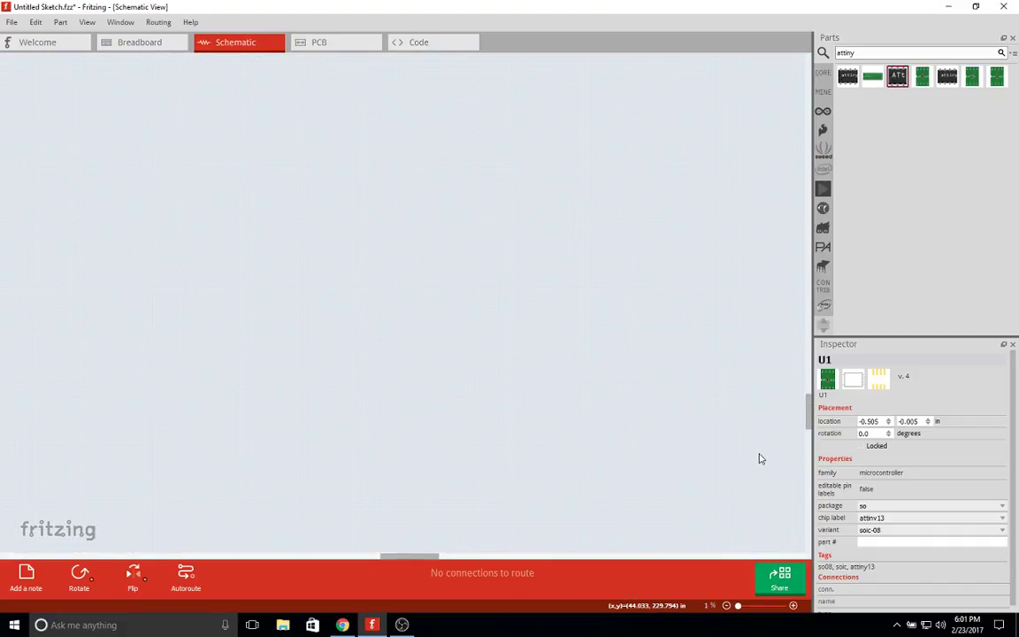
{"action": "scroll", "coordinate": [373, 369], "scroll_direction": "up", "scroll_amount": 10, "text": "ctrl"}
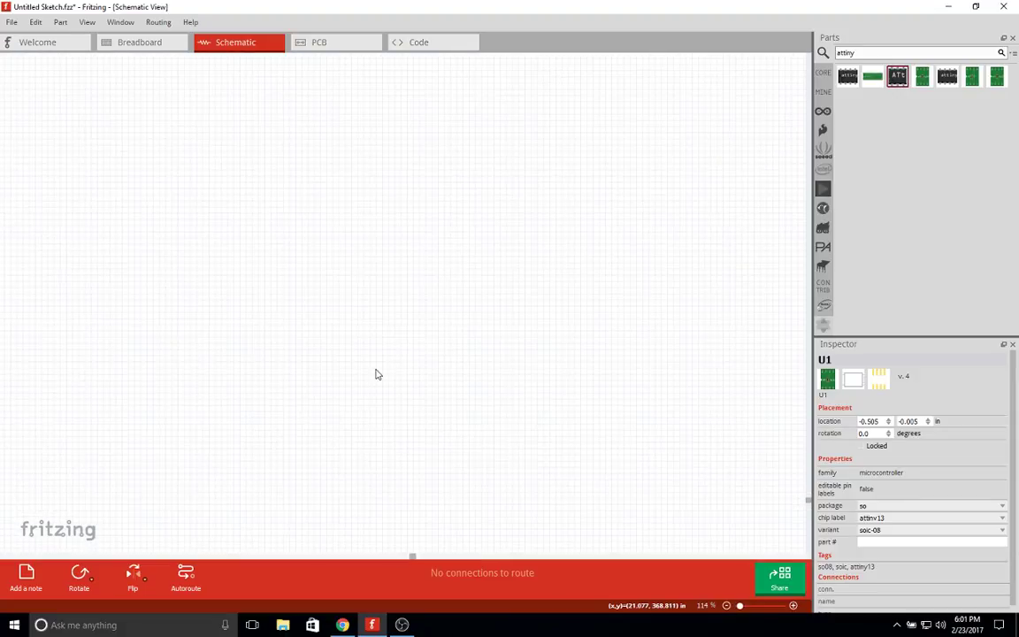
{"action": "scroll", "coordinate": [376, 374], "scroll_direction": "down", "scroll_amount": 6, "text": "ctrl"}
{"action": "scroll", "coordinate": [424, 429], "scroll_direction": "up", "scroll_amount": 10, "text": "ctrl"}
{"action": "scroll", "coordinate": [424, 433], "scroll_direction": "down", "scroll_amount": 2, "text": "ctrl"}
{"action": "scroll", "coordinate": [396, 533], "scroll_direction": "down", "scroll_amount": 2, "text": "ctrl"}
{"action": "scroll", "coordinate": [441, 534], "scroll_direction": "down", "scroll_amount": 5, "text": "ctrl"}
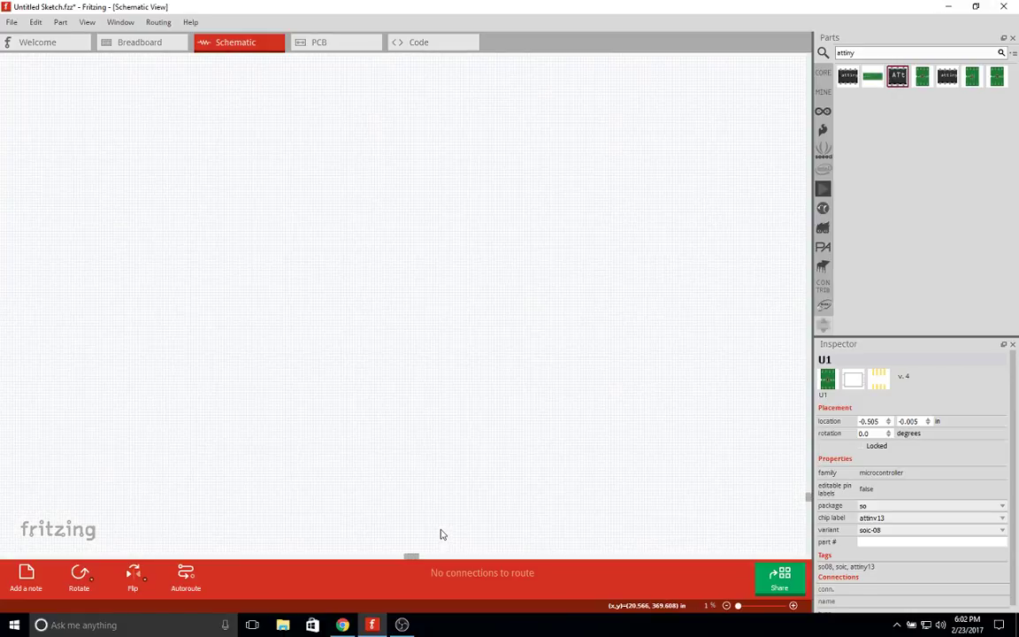
{"action": "scroll", "coordinate": [438, 531], "scroll_direction": "up", "scroll_amount": 5, "text": "ctrl"}
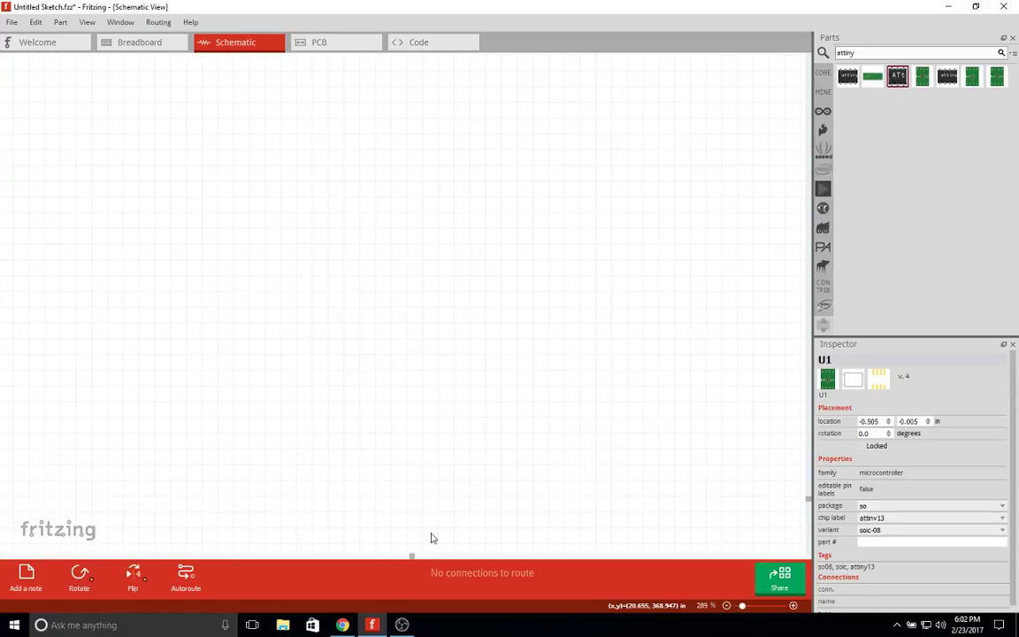
{"action": "scroll", "coordinate": [431, 515], "scroll_direction": "up", "scroll_amount": 1, "text": "ctrl"}
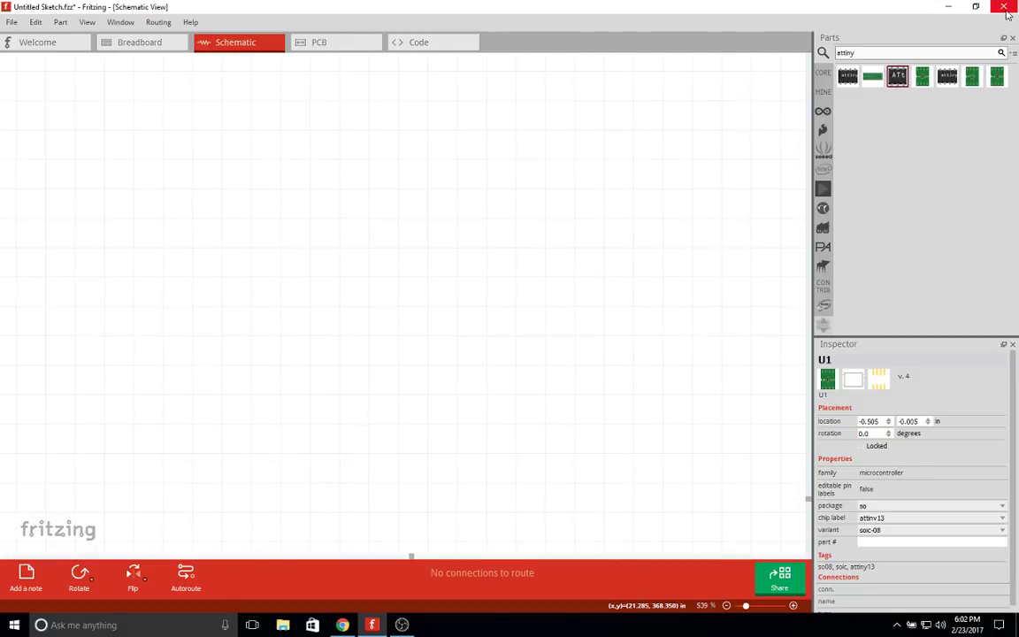
{"action": "left_click", "coordinate": [12, 22]}
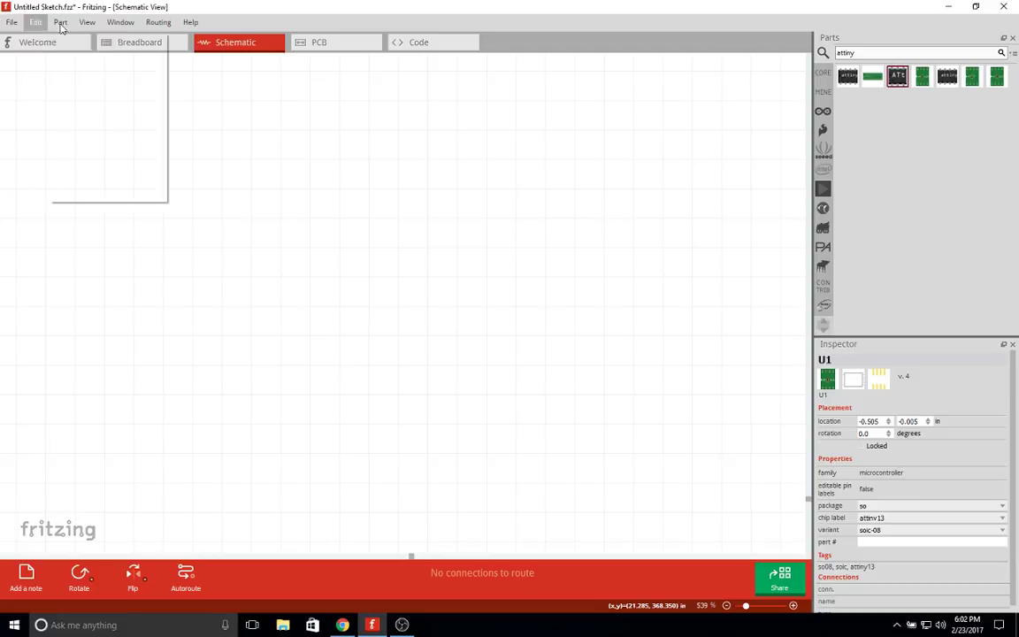
{"action": "left_click", "coordinate": [35, 22]}
{"action": "left_click", "coordinate": [6, 8]}
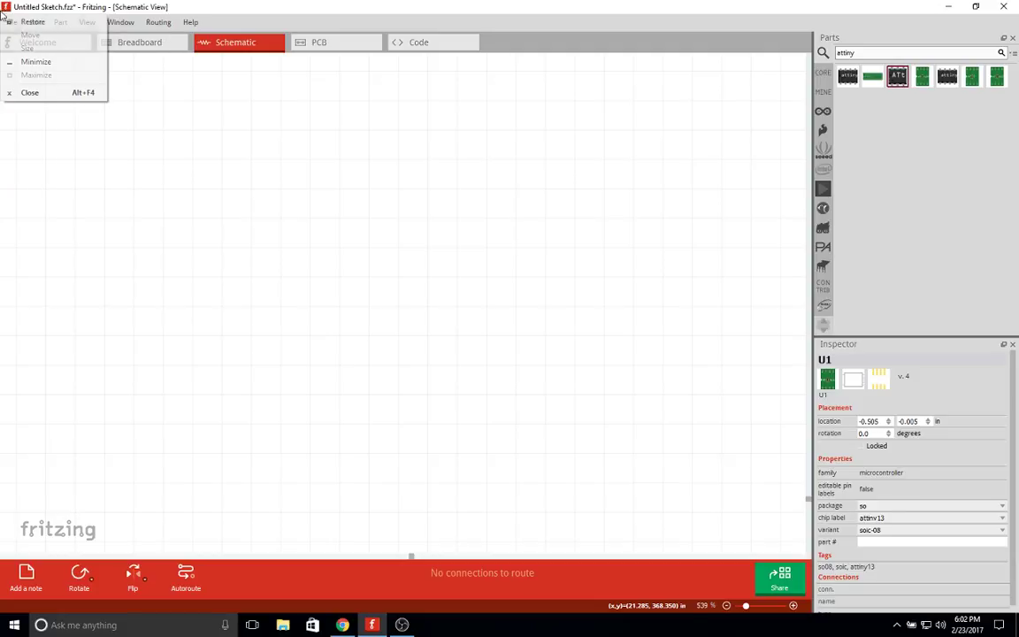
Fit the schematic to the window to find the ATTINY13 symbol and reduce the magnification around it.
{"action": "left_click", "coordinate": [223, 297]}
{"action": "left_click", "coordinate": [452, 489]}
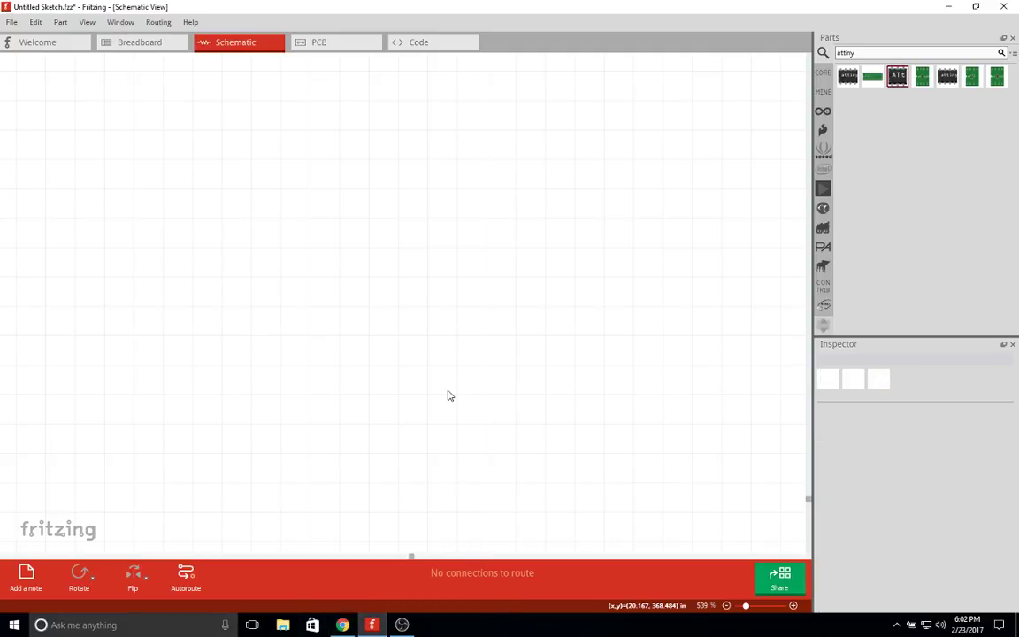
{"action": "left_click", "coordinate": [4, 21]}
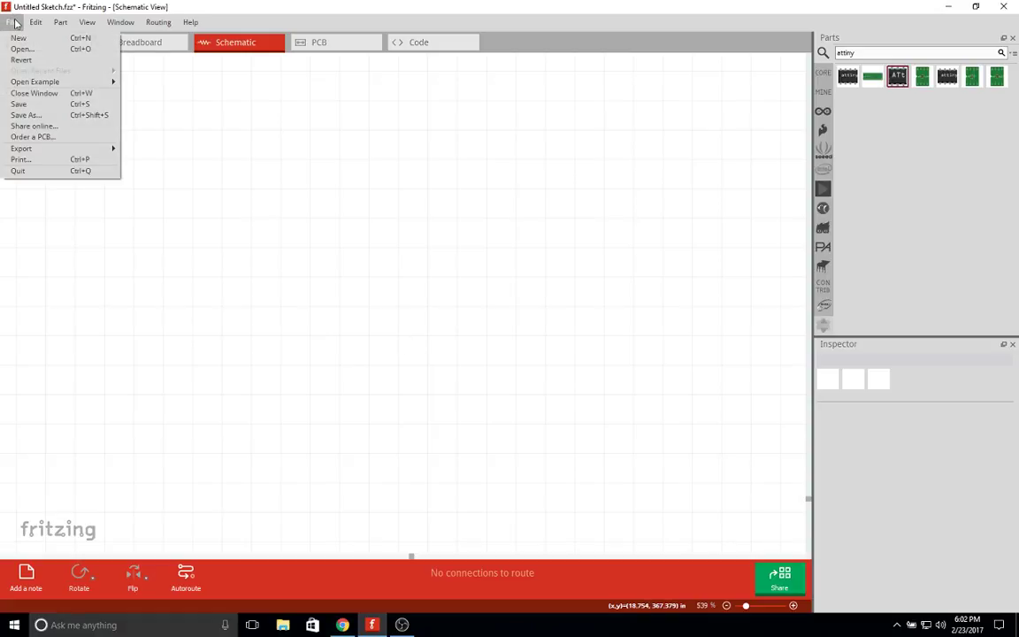
{"action": "mouse_move", "coordinate": [37, 22]}
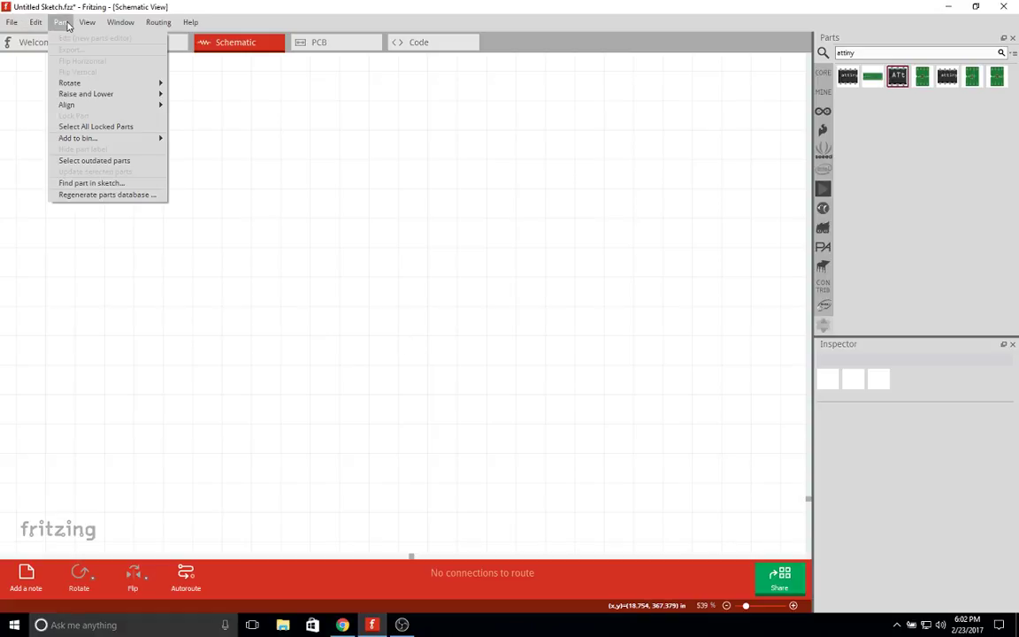
{"action": "mouse_move", "coordinate": [86, 22]}
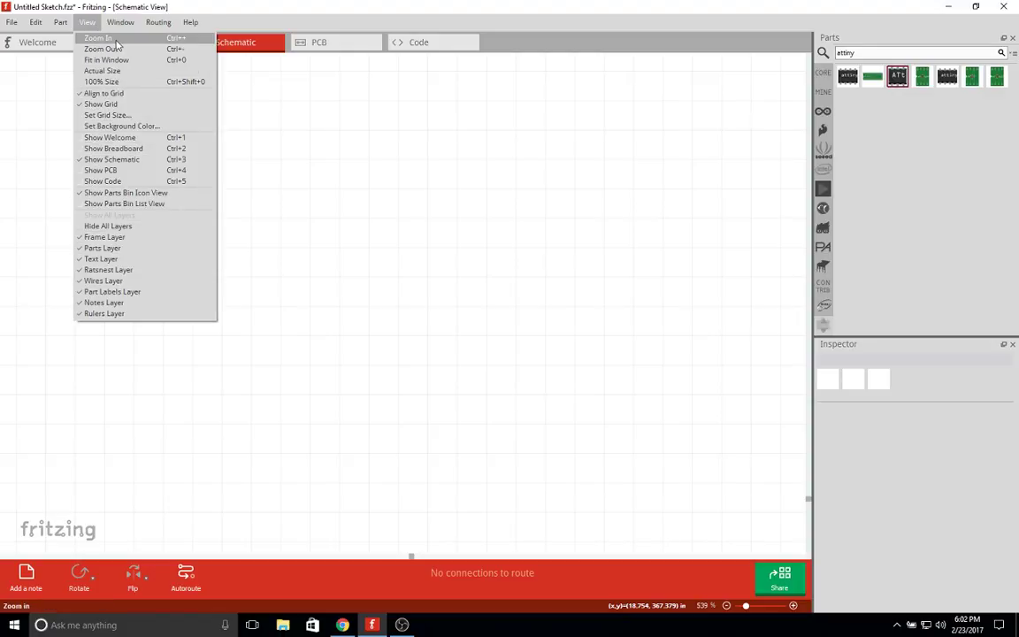
{"action": "left_click", "coordinate": [130, 60]}
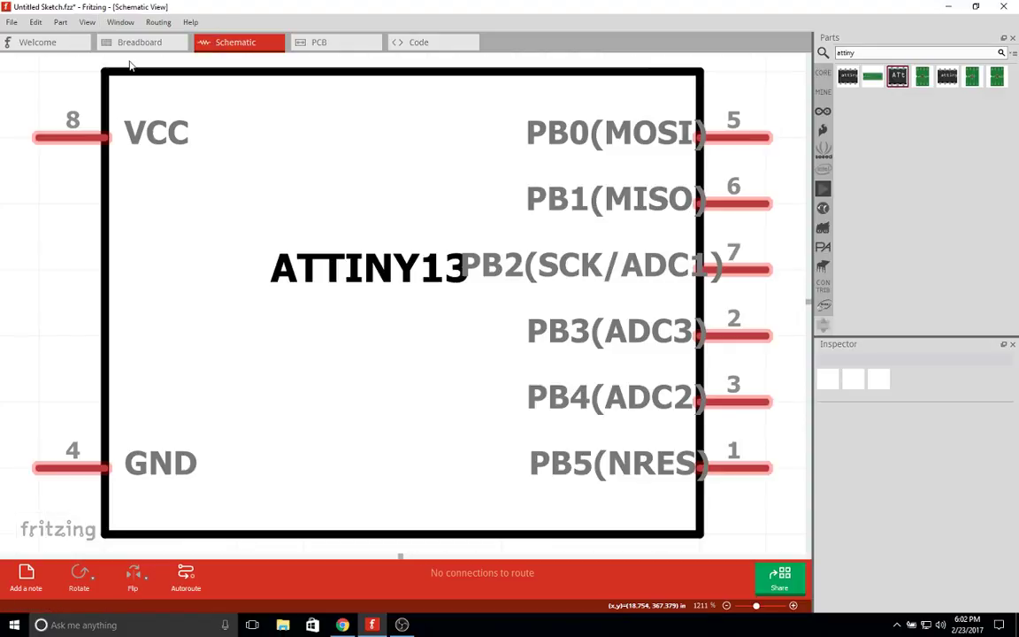
{"action": "scroll", "coordinate": [363, 366], "scroll_direction": "down", "scroll_amount": 2, "text": "ctrl"}
{"action": "scroll", "coordinate": [401, 394], "scroll_direction": "down", "scroll_amount": 5, "text": "ctrl"}
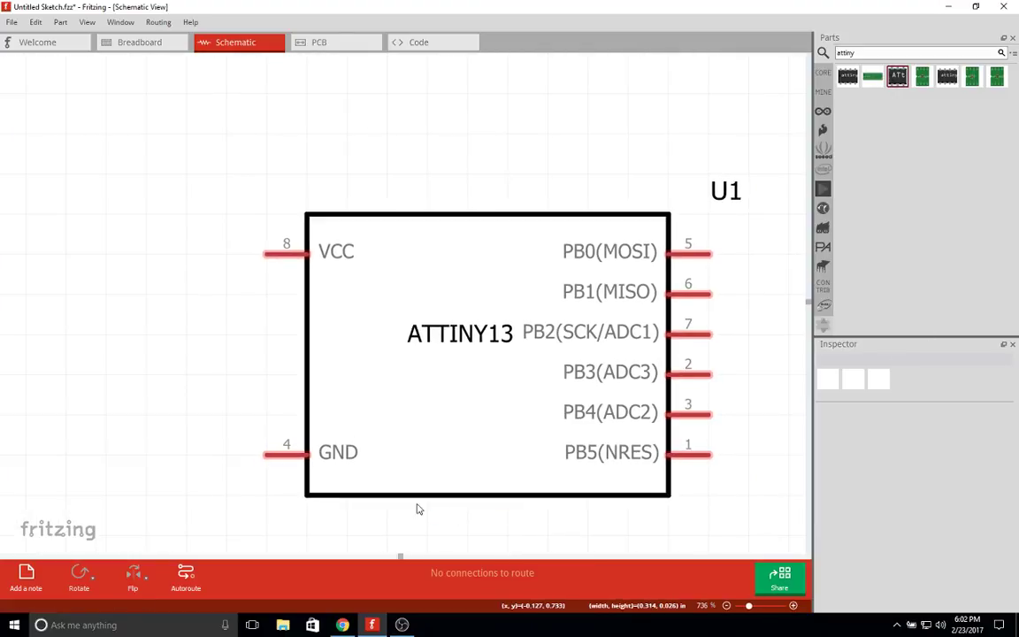
{"action": "left_click_drag", "start_coordinate": [280, 495], "coordinate": [320, 326]}
{"action": "scroll", "coordinate": [320, 325], "scroll_direction": "down", "scroll_amount": 2, "text": "ctrl"}
{"action": "scroll", "coordinate": [478, 517], "scroll_direction": "up", "scroll_amount": 3}
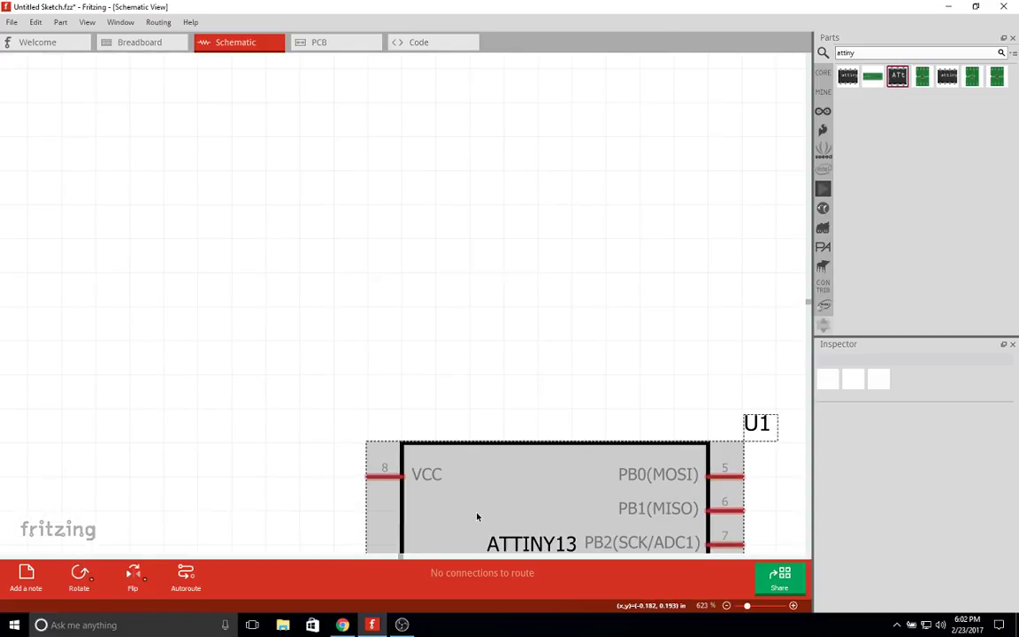
{"action": "scroll", "coordinate": [478, 516], "scroll_direction": "down", "scroll_amount": 14, "text": "ctrl"}
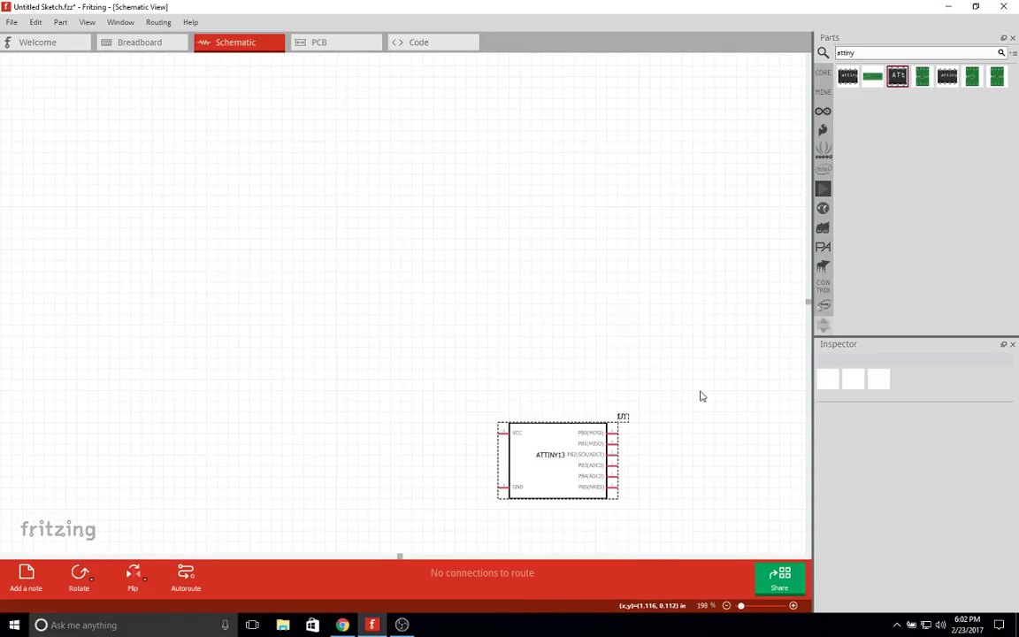
{"action": "left_click_drag", "start_coordinate": [565, 292], "coordinate": [283, 285]}
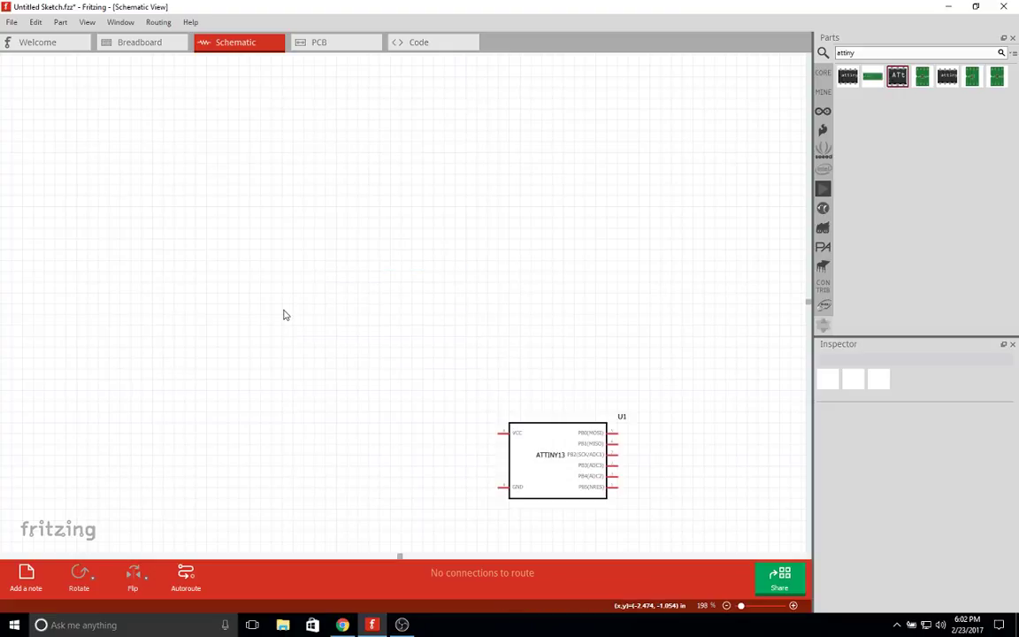
Show the schematic at 100% size and try the actual-size view, dismissing its notice.
{"action": "left_click", "coordinate": [87, 22]}
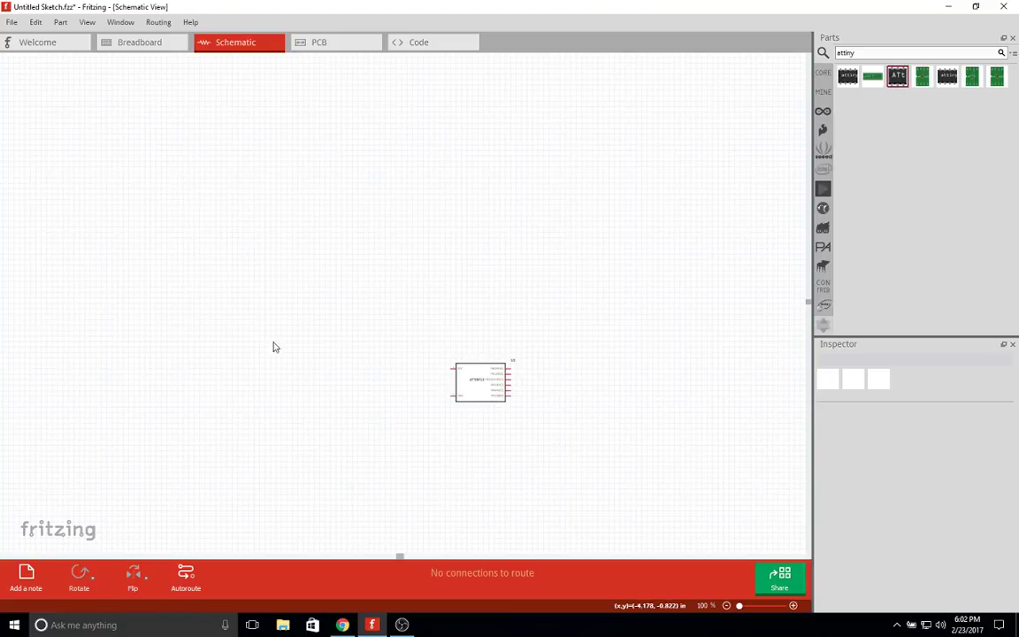
{"action": "left_click", "coordinate": [87, 22]}
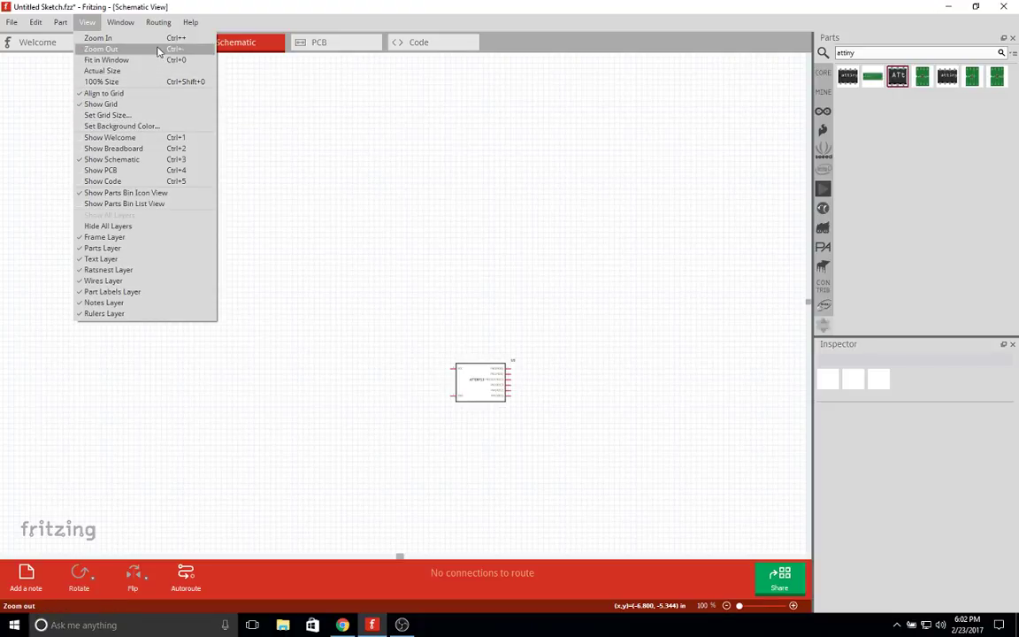
{"action": "left_click", "coordinate": [163, 71]}
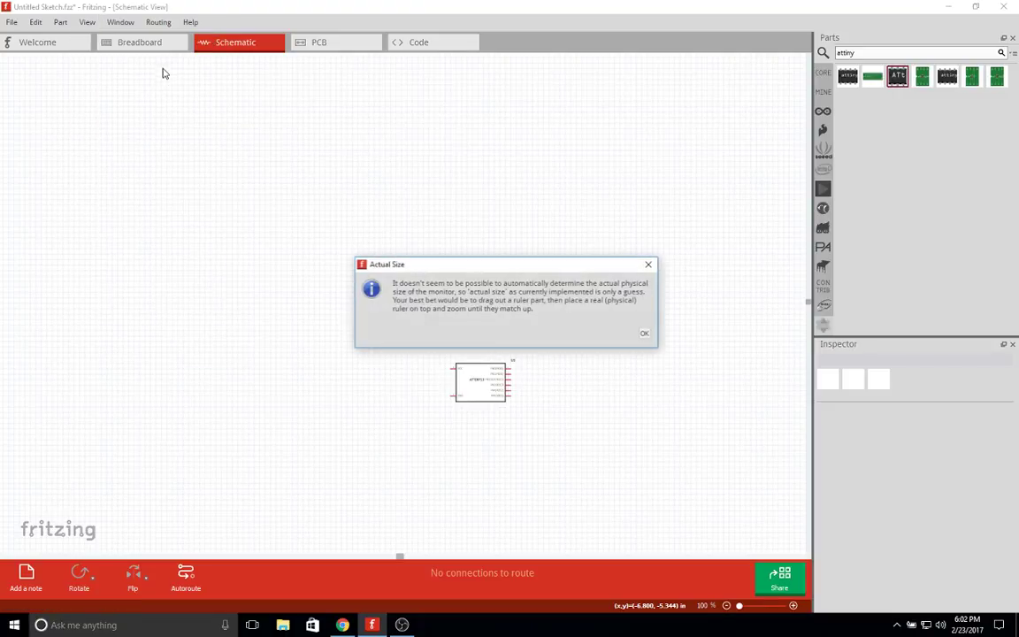
{"action": "left_click", "coordinate": [644, 336]}
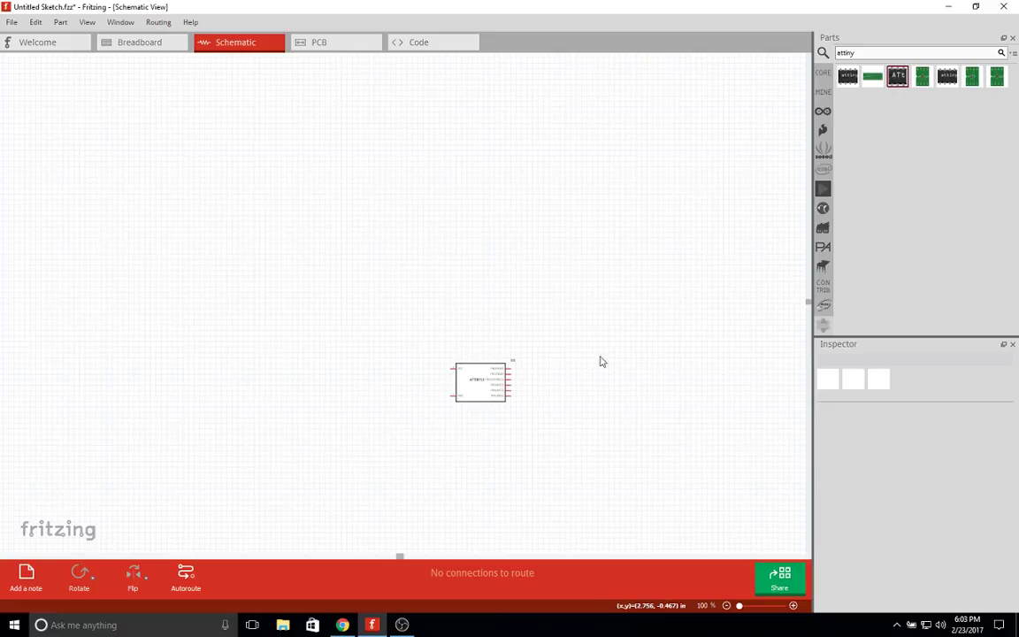
{"action": "scroll", "coordinate": [550, 403], "scroll_direction": "up", "scroll_amount": 2, "text": "ctrl"}
{"action": "scroll", "coordinate": [379, 379], "scroll_direction": "up", "scroll_amount": 4, "text": "ctrl"}
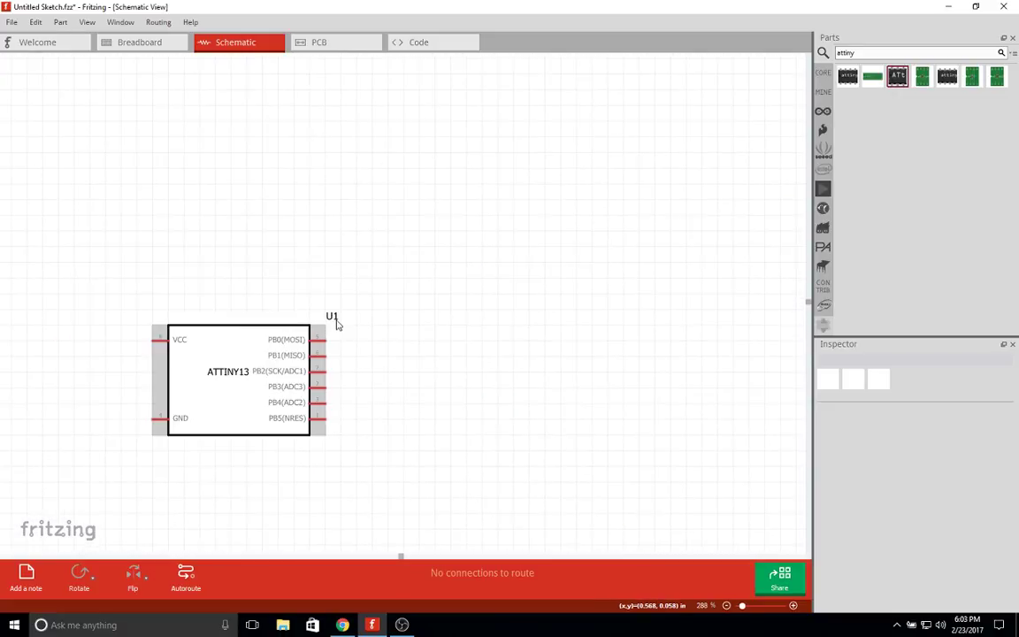
{"action": "left_click_drag", "start_coordinate": [455, 292], "coordinate": [694, 469]}
{"action": "scroll", "coordinate": [705, 546], "scroll_direction": "up", "scroll_amount": 1}
{"action": "scroll", "coordinate": [402, 553], "scroll_direction": "down", "scroll_amount": 1, "text": "ctrl"}
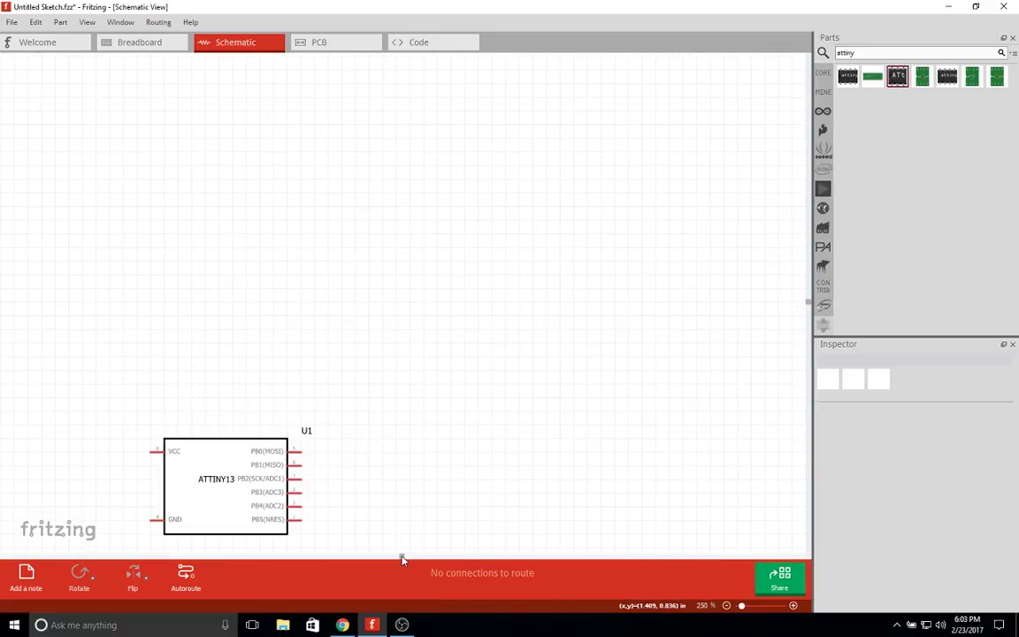
{"action": "scroll", "coordinate": [389, 548], "scroll_direction": "up", "scroll_amount": 2}
{"action": "scroll", "coordinate": [401, 555], "scroll_direction": "down", "scroll_amount": 1}
{"action": "scroll", "coordinate": [401, 555], "scroll_direction": "up", "scroll_amount": 1}
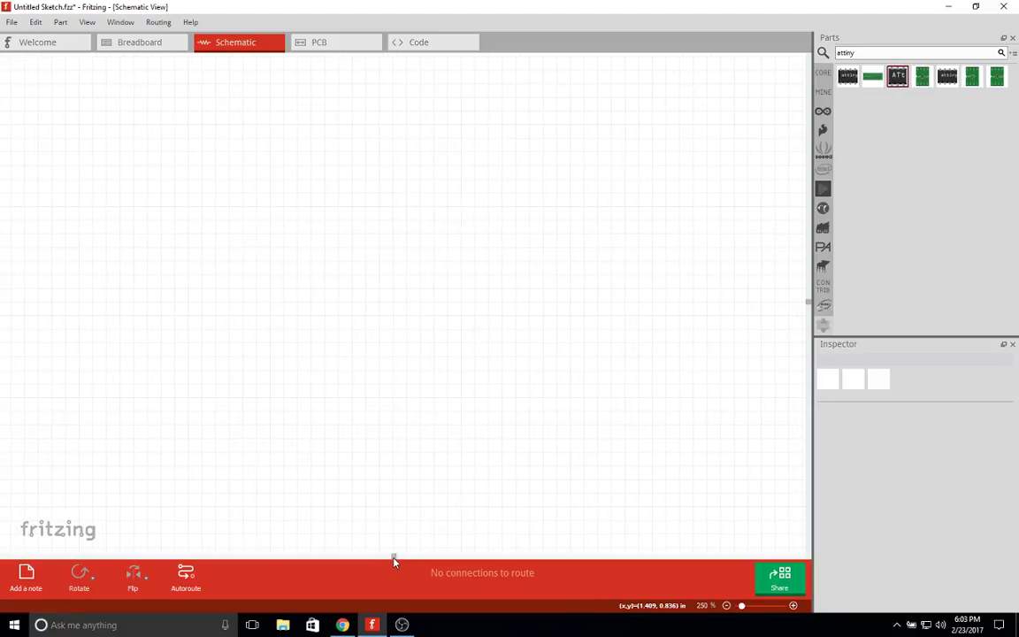
Close the sketch and save its changes under the name NEopixel Clock in the Fritzing documents folder.
{"action": "key", "text": "ctrl+w"}
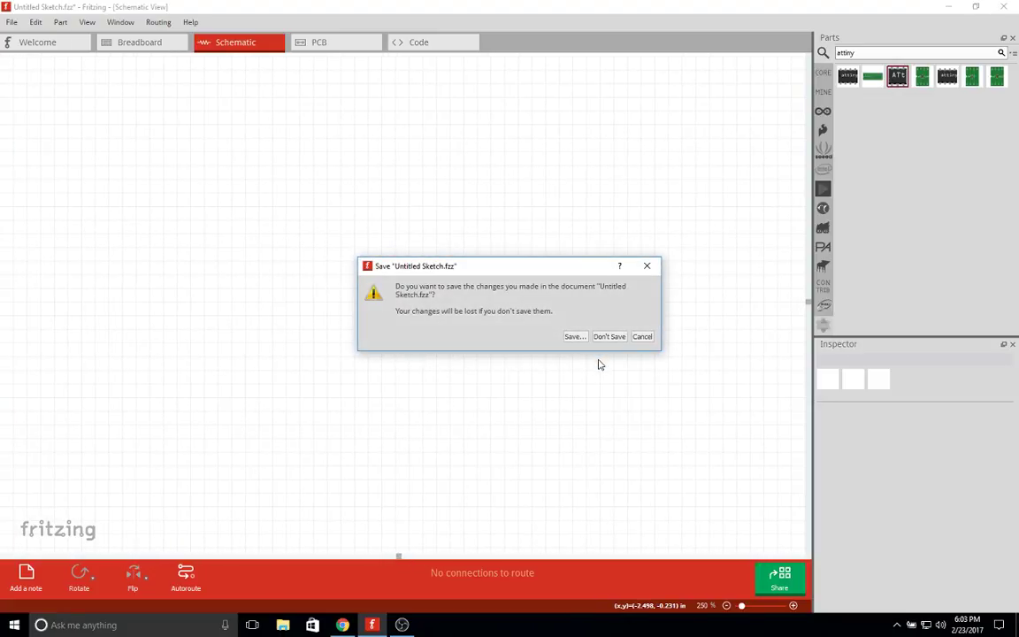
{"action": "left_click", "coordinate": [574, 336]}
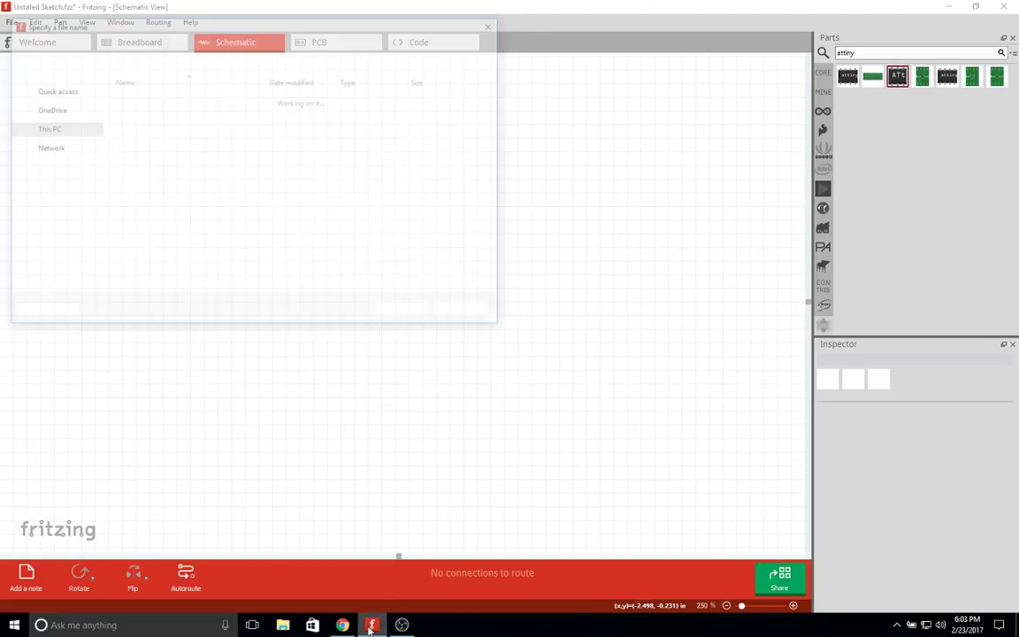
{"action": "key", "text": "BackSpace"}
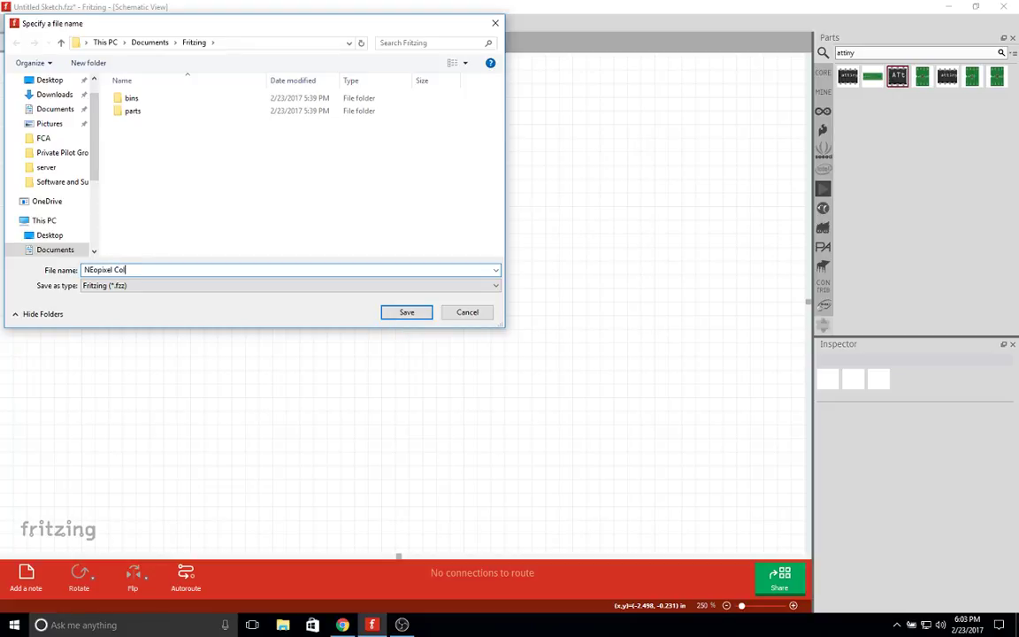
{"action": "type", "text": "ck"}
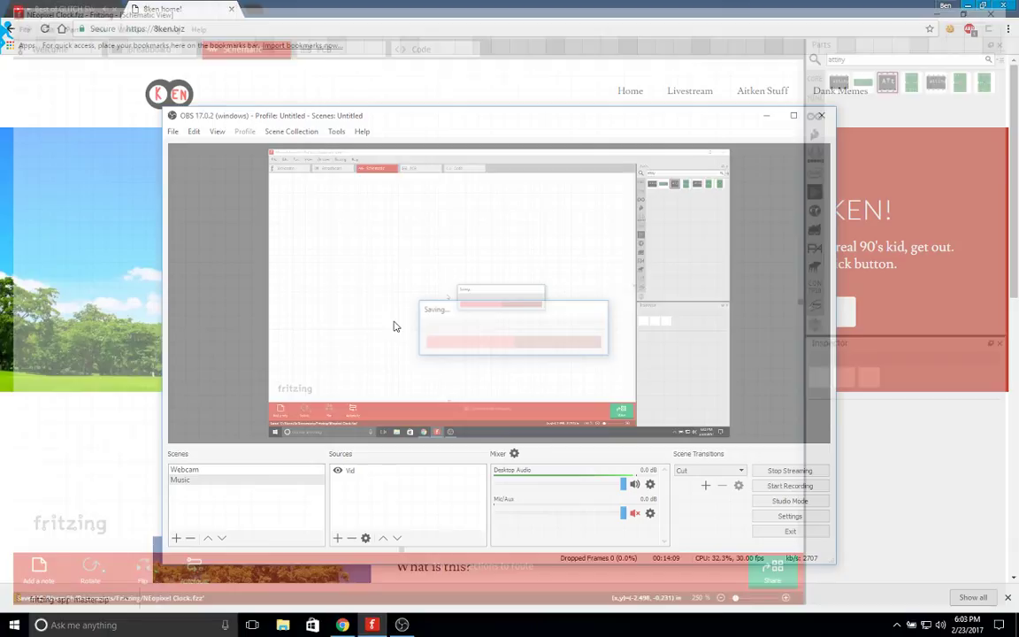
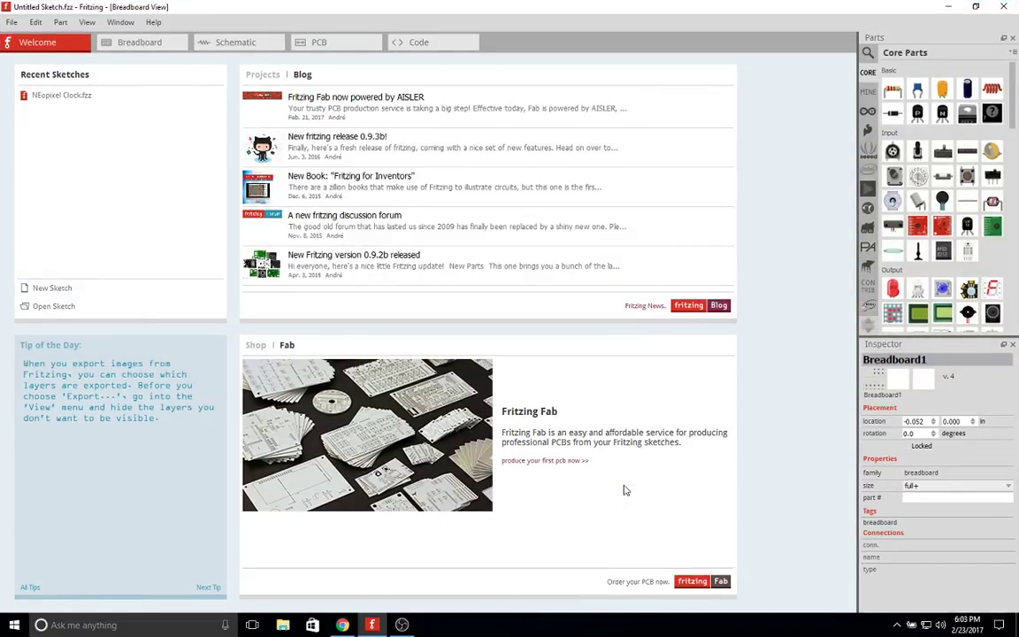
Reopen the recent sketch NEopixel Clock.fzz and show its breadboard view.
{"action": "left_click", "coordinate": [97, 99]}
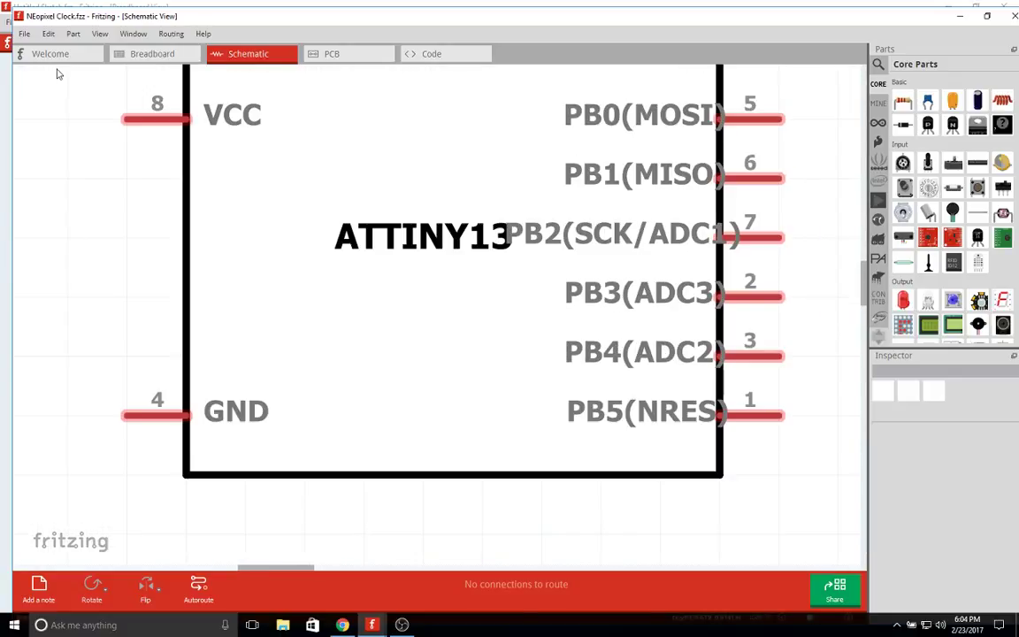
{"action": "left_click", "coordinate": [152, 54]}
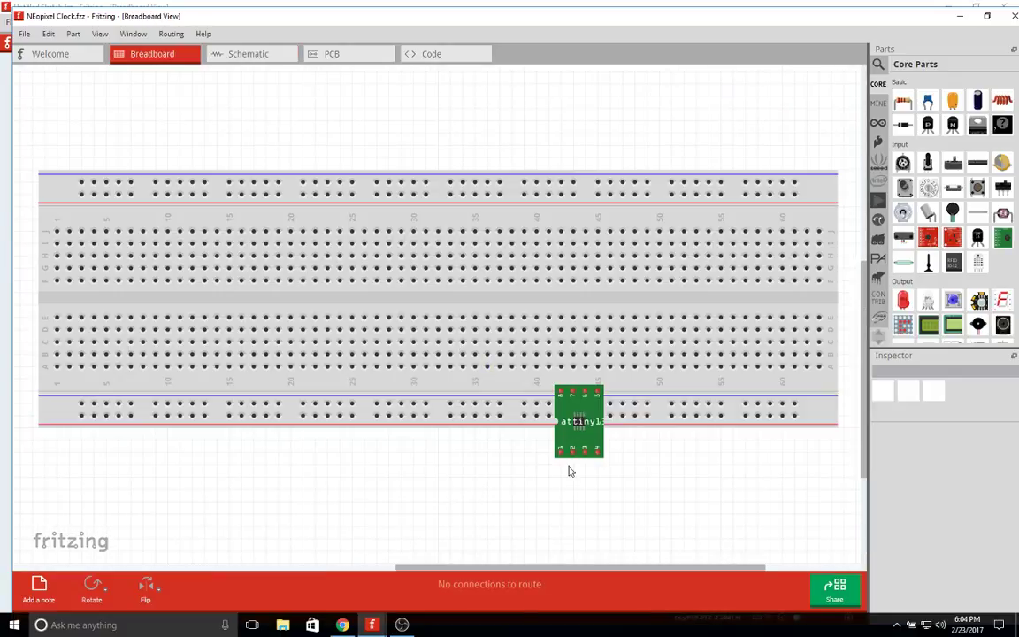
Move the attiny13 breakout off the breadboard to about 3.850, 2.250 in, below the lower power rail.
{"action": "scroll", "coordinate": [571, 464], "scroll_direction": "up", "scroll_amount": 2, "text": "ctrl"}
{"action": "left_click", "coordinate": [669, 407]}
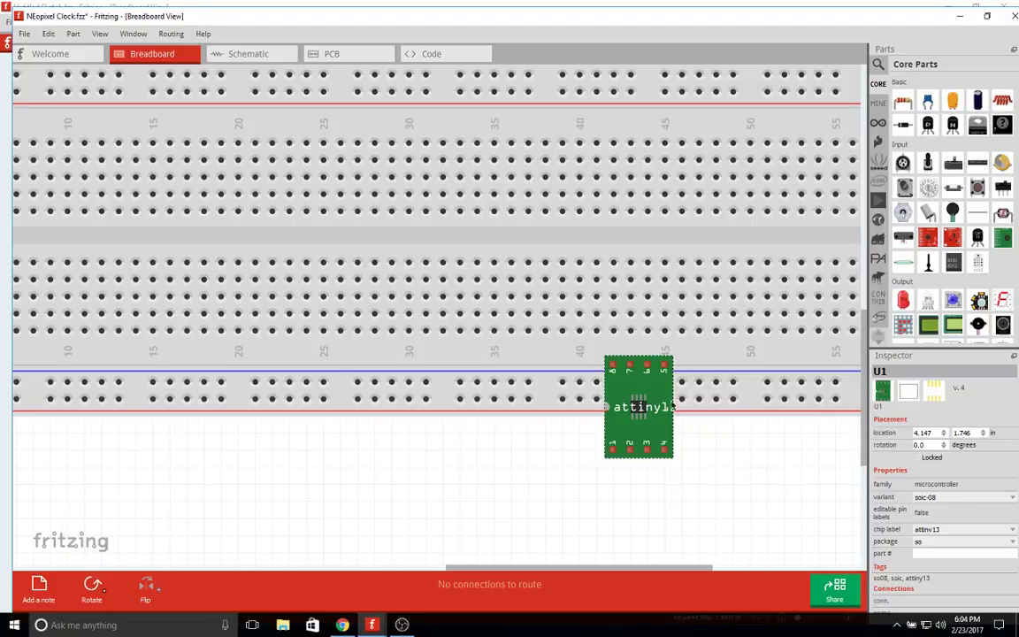
{"action": "left_click", "coordinate": [939, 531]}
{"action": "left_click", "coordinate": [939, 531]}
{"action": "left_click_drag", "start_coordinate": [646, 409], "coordinate": [530, 473]}
{"action": "scroll", "coordinate": [721, 482], "scroll_direction": "down", "scroll_amount": 2, "text": "ctrl"}
{"action": "scroll", "coordinate": [723, 484], "scroll_direction": "down", "scroll_amount": 2, "text": "ctrl"}
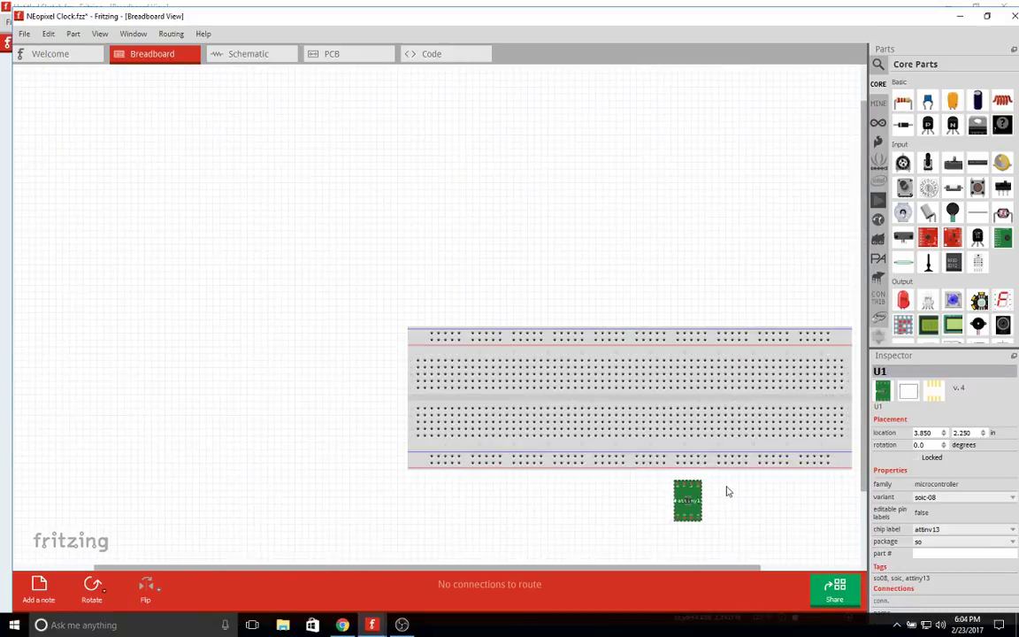
Delete the full-size breadboard and move the attiny13 breakout up into the cleared area.
{"action": "left_click", "coordinate": [736, 358]}
{"action": "key", "text": "Delete"}
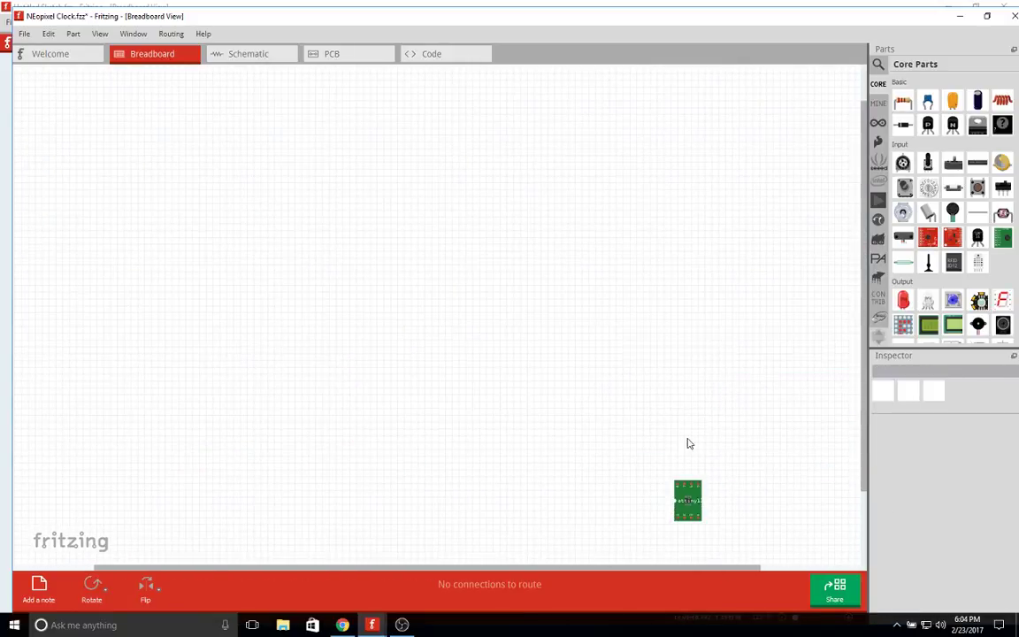
{"action": "left_click_drag", "start_coordinate": [687, 503], "coordinate": [653, 401]}
{"action": "left_click", "coordinate": [725, 402]}
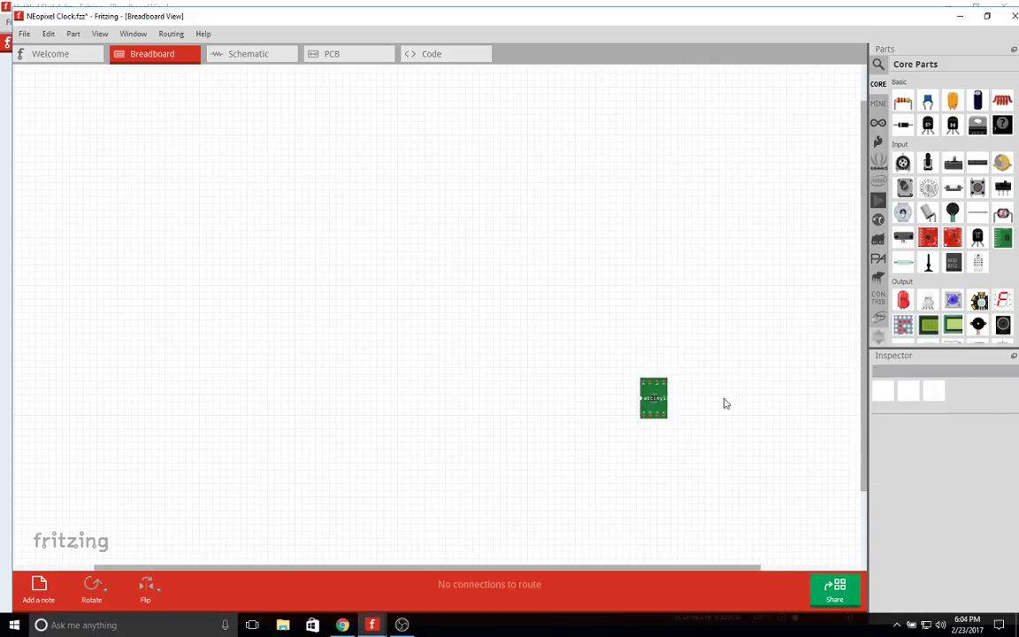
{"action": "scroll", "coordinate": [684, 476], "scroll_direction": "up", "scroll_amount": 3, "text": "ctrl"}
{"action": "scroll", "coordinate": [683, 476], "scroll_direction": "up", "scroll_amount": 1, "text": "ctrl"}
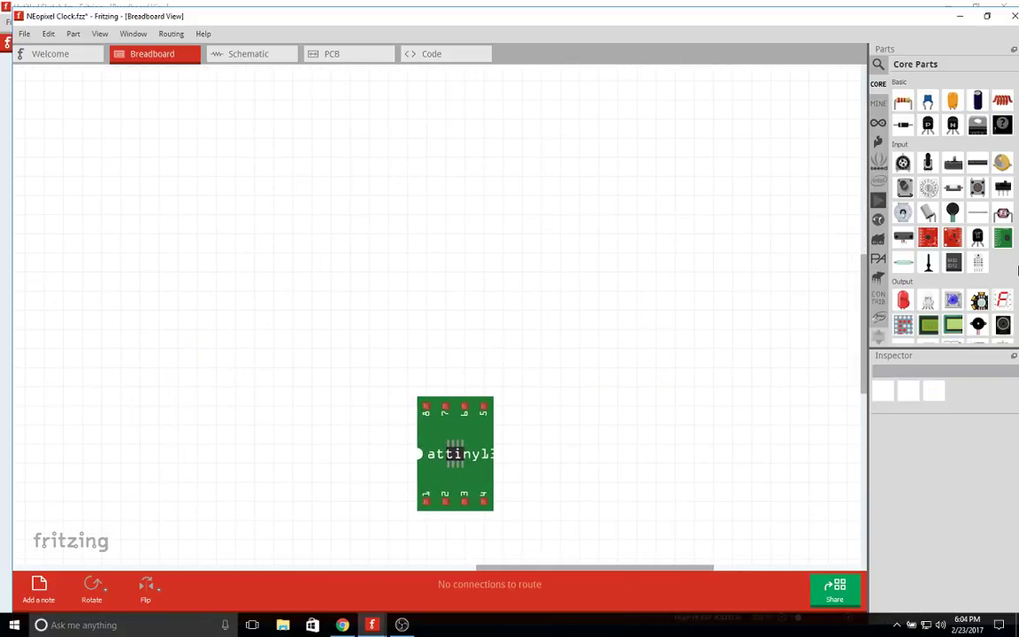
Add a Power plug from the core power parts to the breadboard view beside the attiny13 breakout, at about 2.316, 0.943 in.
{"action": "scroll", "coordinate": [955, 266], "scroll_direction": "down", "scroll_amount": 5}
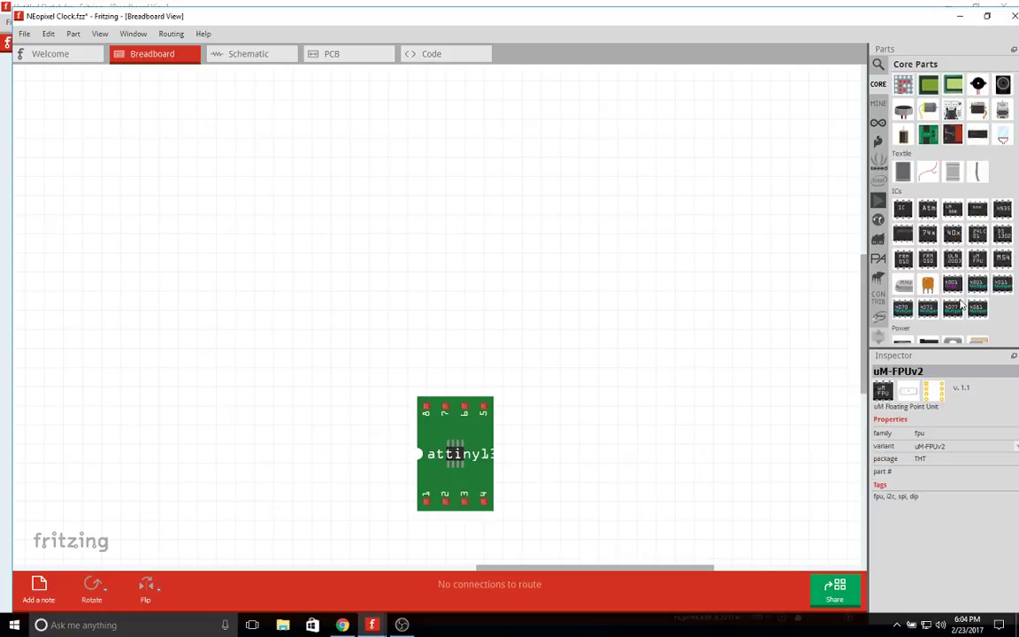
{"action": "scroll", "coordinate": [955, 265], "scroll_direction": "down", "scroll_amount": 10}
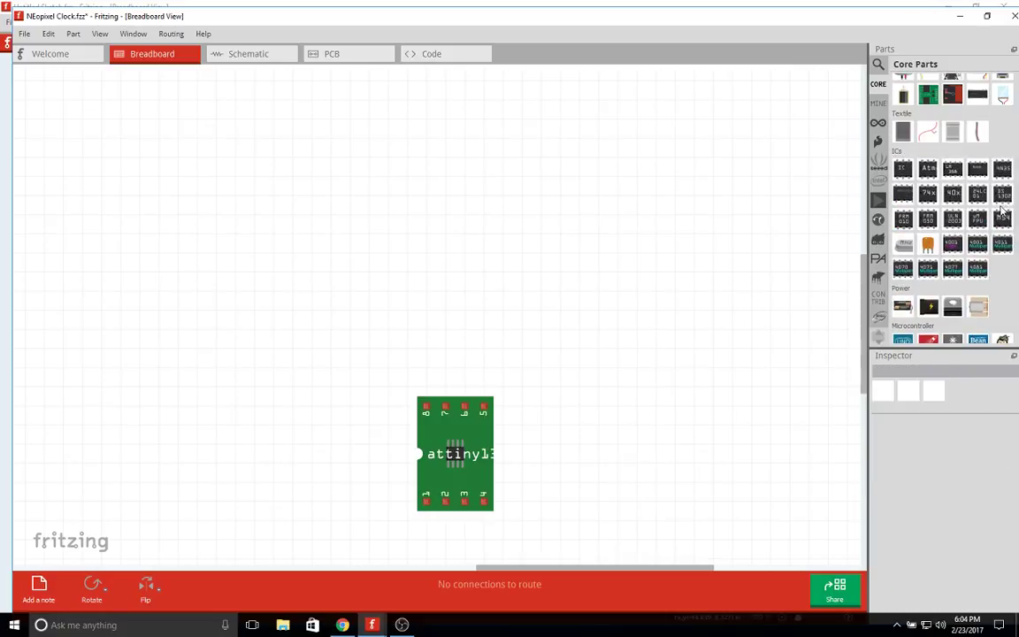
{"action": "scroll", "coordinate": [995, 230], "scroll_direction": "down", "scroll_amount": 5}
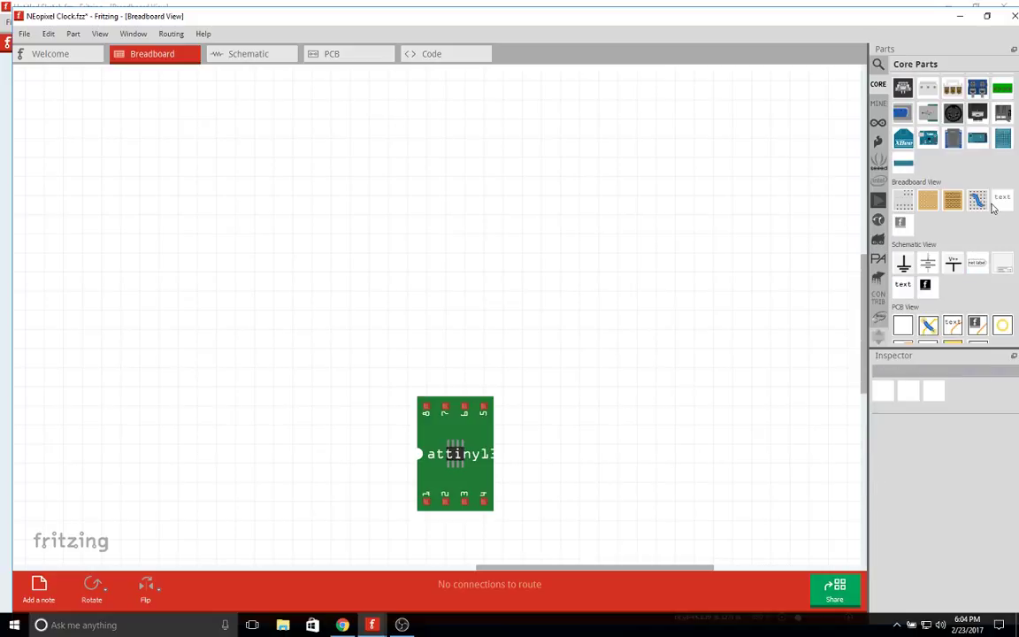
{"action": "scroll", "coordinate": [986, 265], "scroll_direction": "up", "scroll_amount": 5}
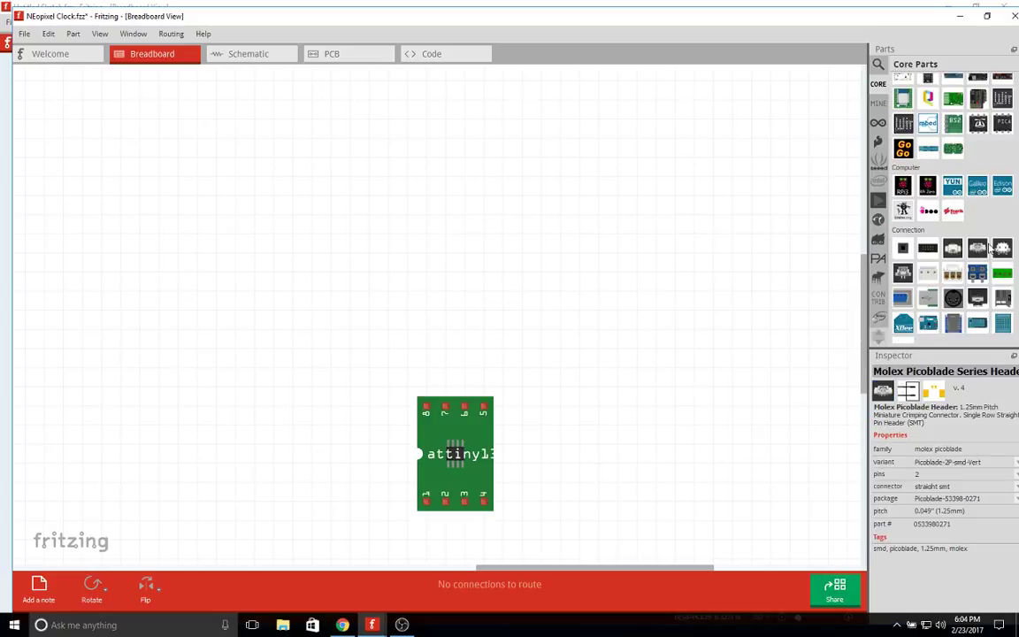
{"action": "scroll", "coordinate": [999, 287], "scroll_direction": "down", "scroll_amount": 2}
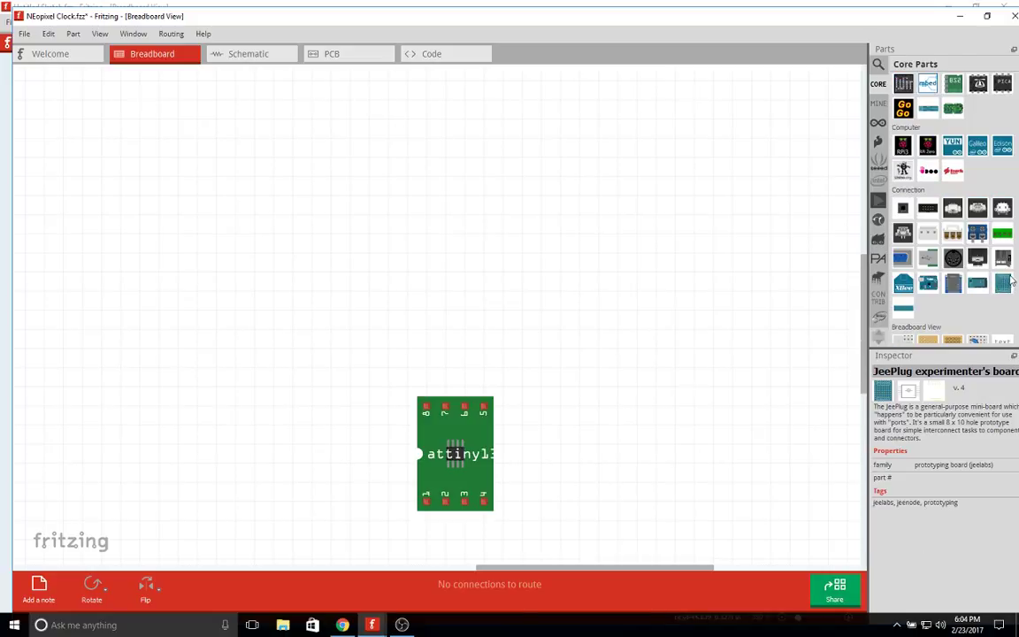
{"action": "scroll", "coordinate": [1008, 276], "scroll_direction": "up", "scroll_amount": 2}
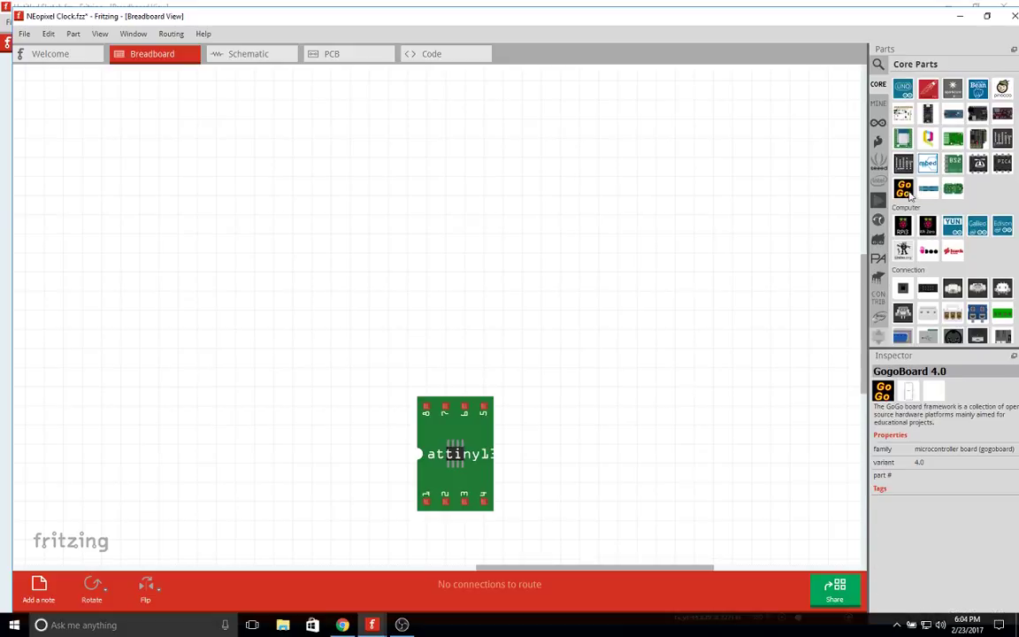
{"action": "scroll", "coordinate": [983, 191], "scroll_direction": "up", "scroll_amount": 1}
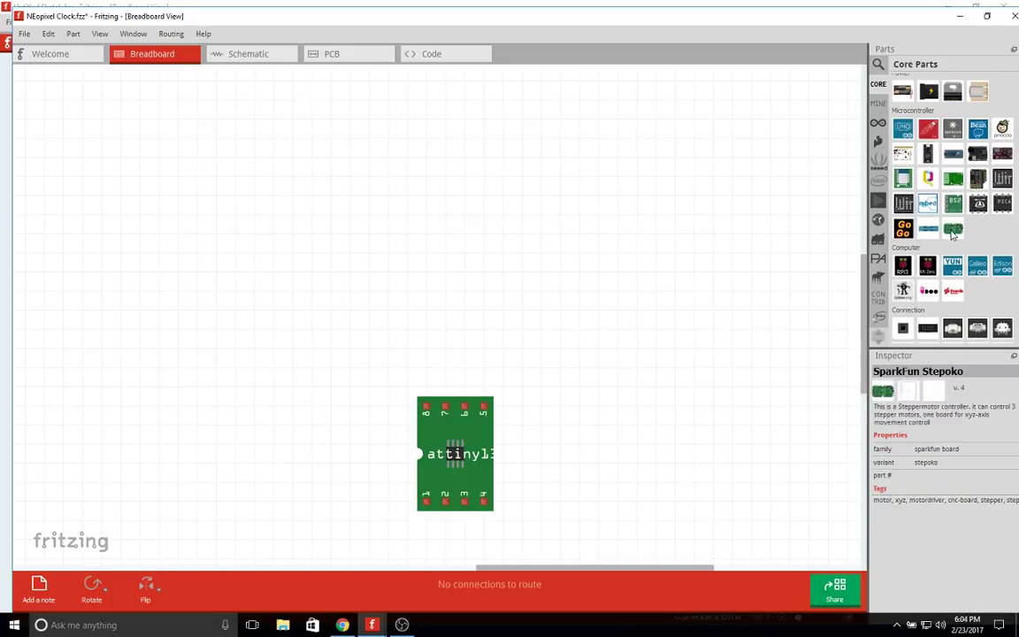
{"action": "scroll", "coordinate": [954, 234], "scroll_direction": "up", "scroll_amount": 5}
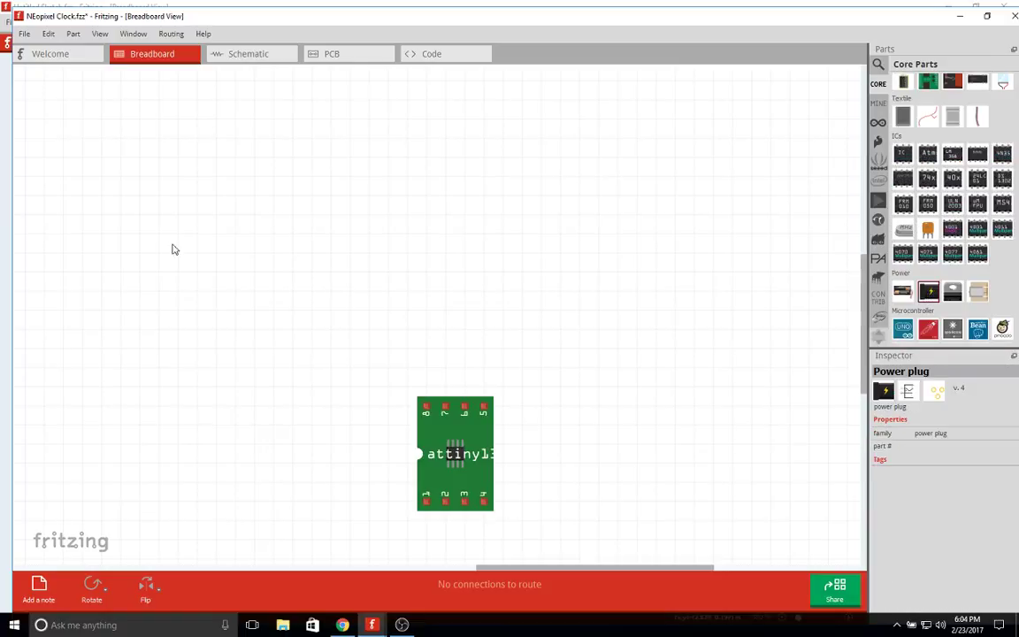
{"action": "left_click_drag", "start_coordinate": [928, 291], "coordinate": [256, 473]}
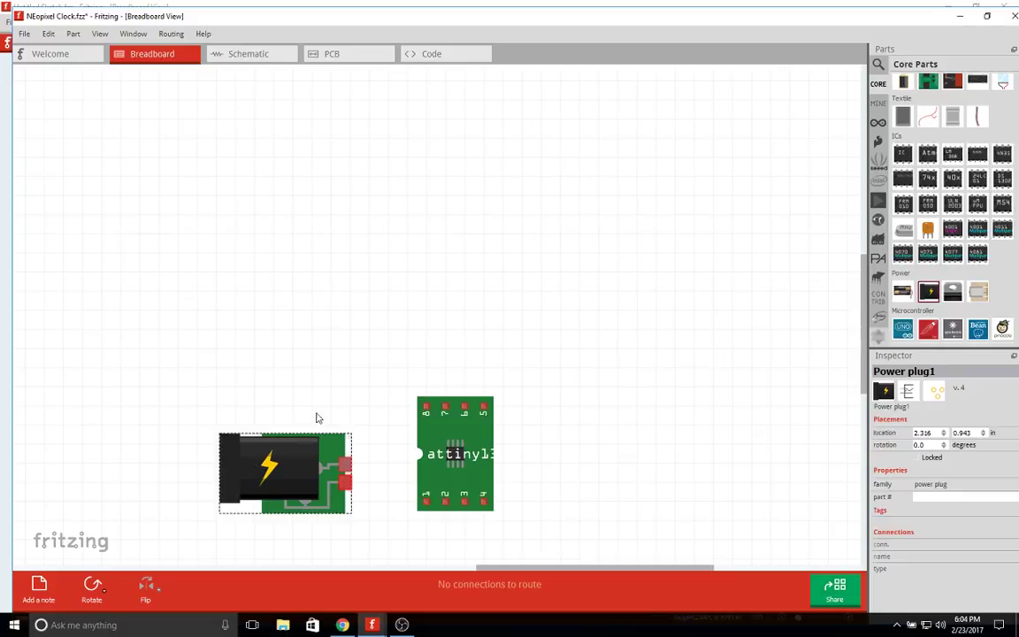
{"action": "left_click", "coordinate": [298, 377]}
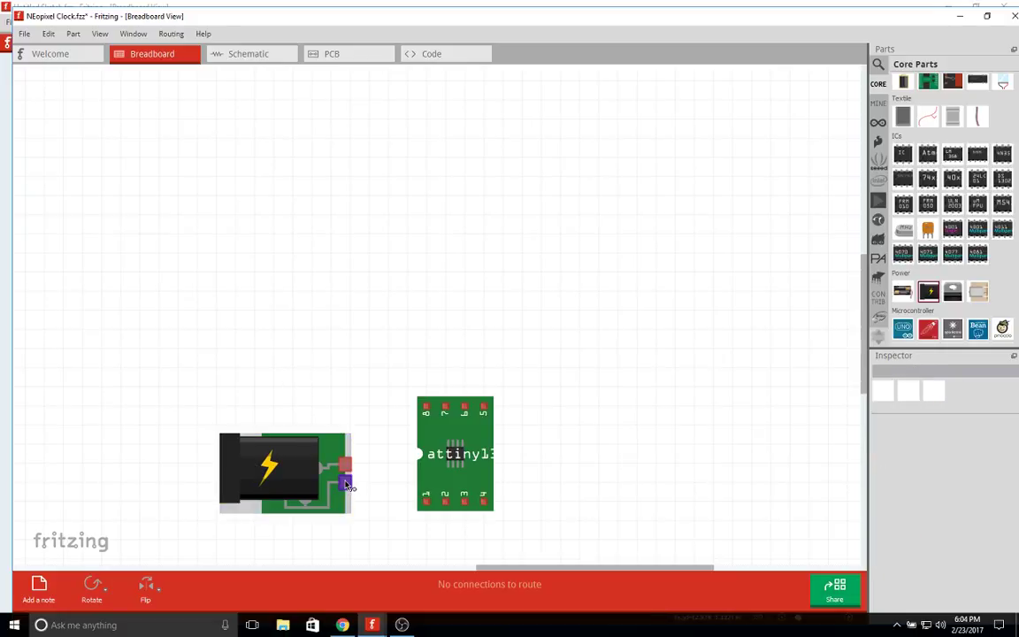
{"action": "left_click", "coordinate": [419, 456]}
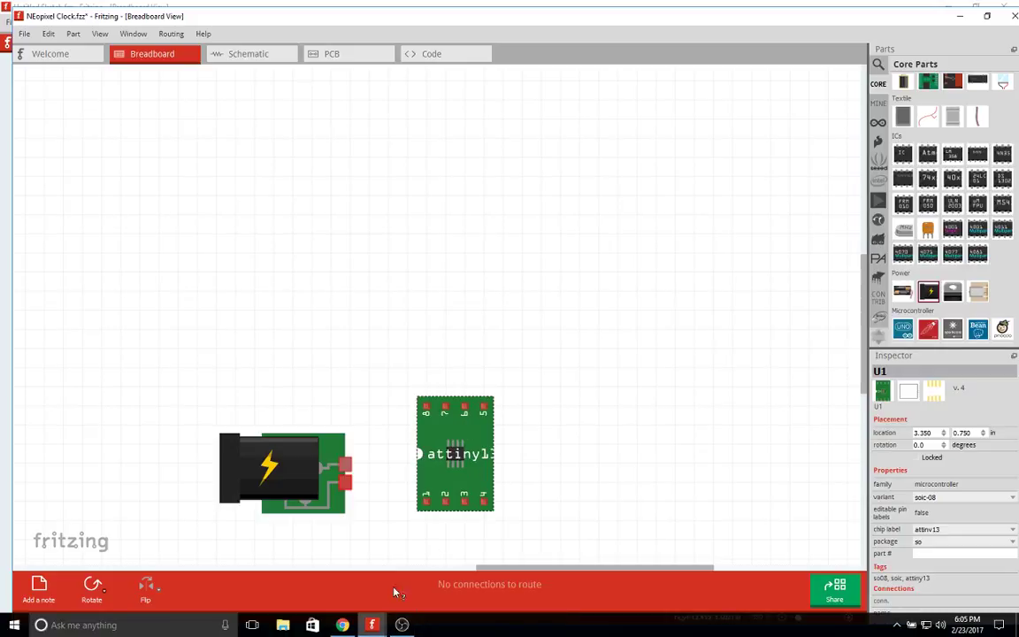
Show the schematic view and move the power plug symbol beside the ATTINY13, to about -1.362, 0.041 in.
{"action": "left_click", "coordinate": [351, 55]}
{"action": "left_click", "coordinate": [249, 54]}
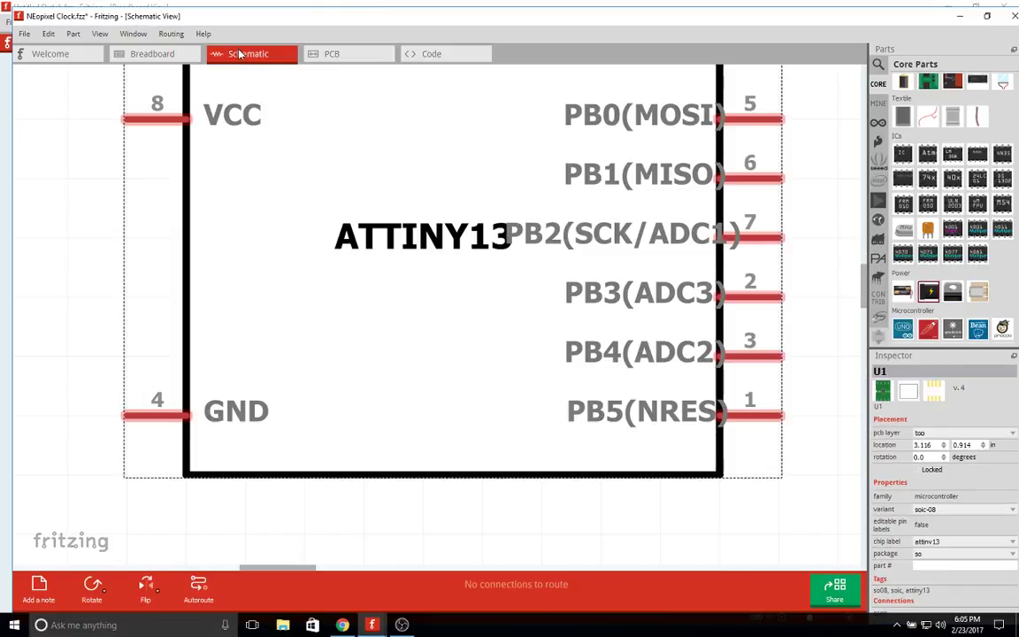
{"action": "scroll", "coordinate": [455, 296], "scroll_direction": "down", "scroll_amount": 3}
{"action": "scroll", "coordinate": [265, 308], "scroll_direction": "down", "scroll_amount": 5}
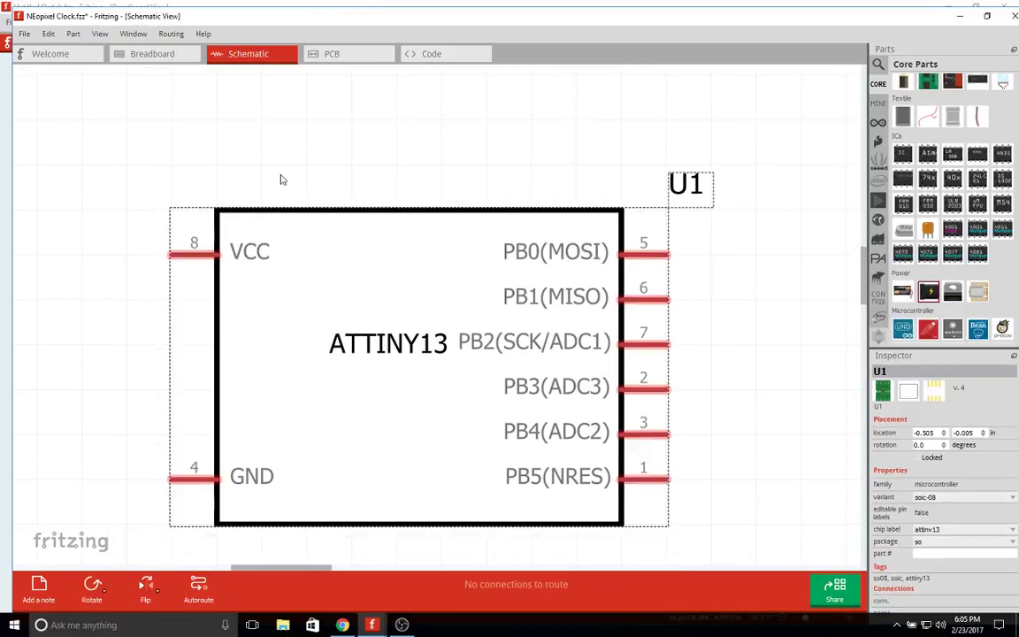
{"action": "scroll", "coordinate": [176, 283], "scroll_direction": "down", "scroll_amount": 3}
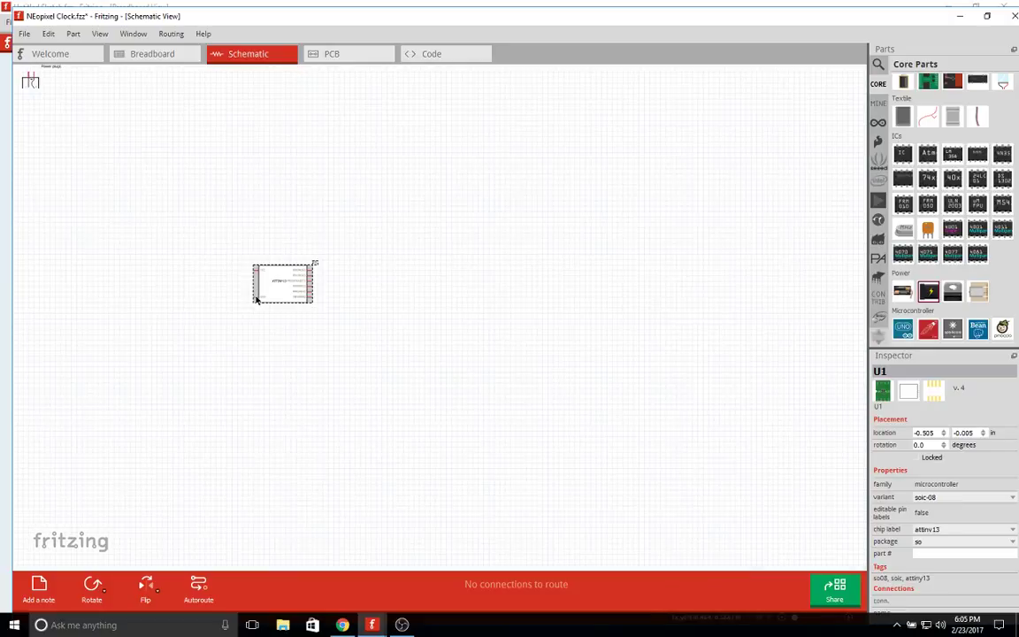
{"action": "left_click_drag", "start_coordinate": [81, 113], "coordinate": [236, 296]}
{"action": "scroll", "coordinate": [248, 305], "scroll_direction": "up", "scroll_amount": 5}
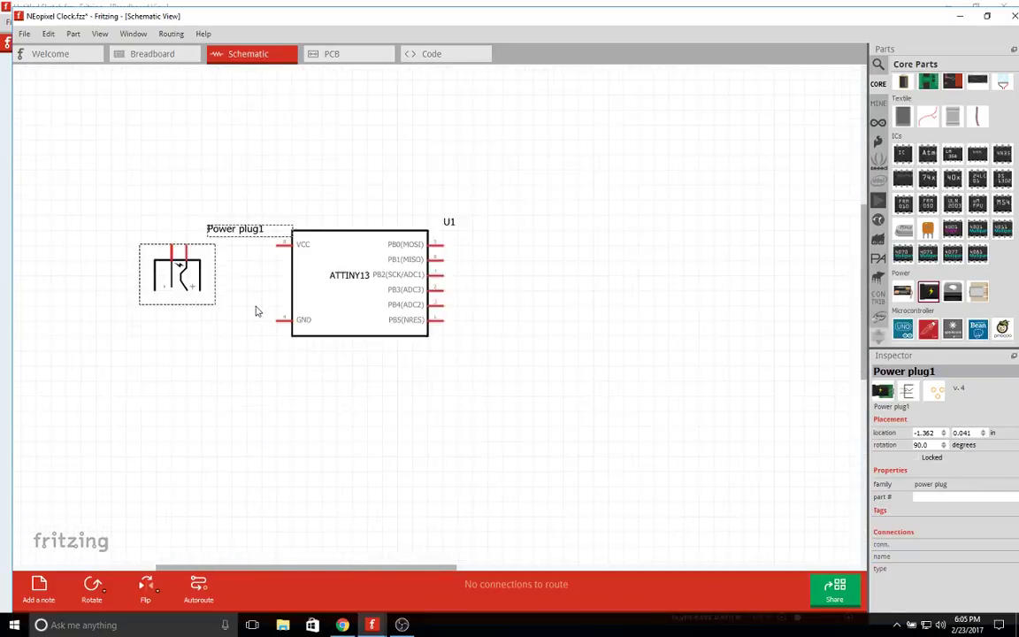
{"action": "scroll", "coordinate": [252, 314], "scroll_direction": "up", "scroll_amount": 2}
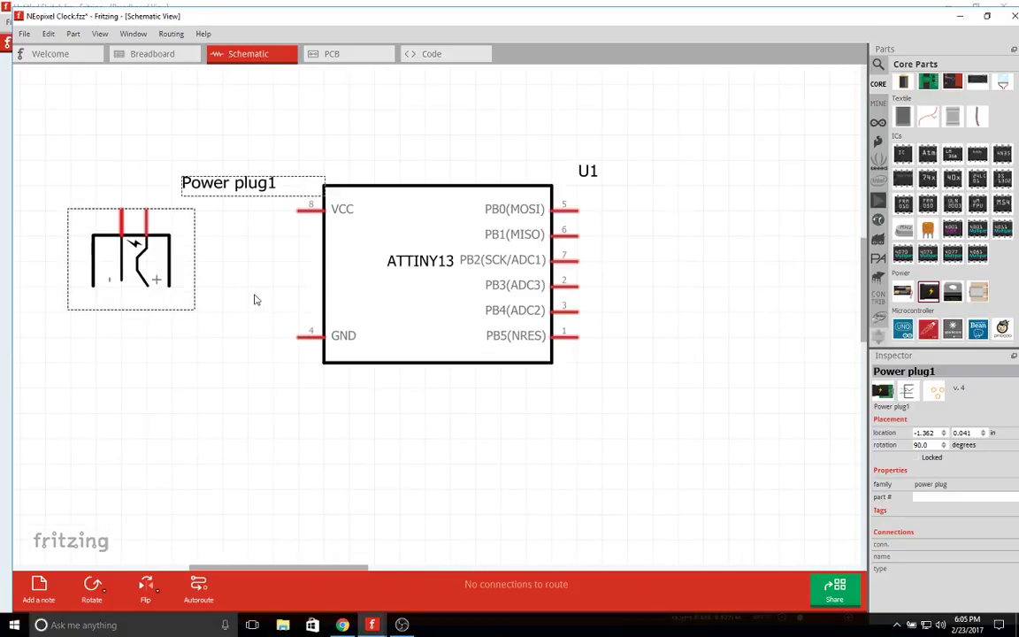
{"action": "right_click", "coordinate": [254, 299]}
{"action": "key", "text": "Escape"}
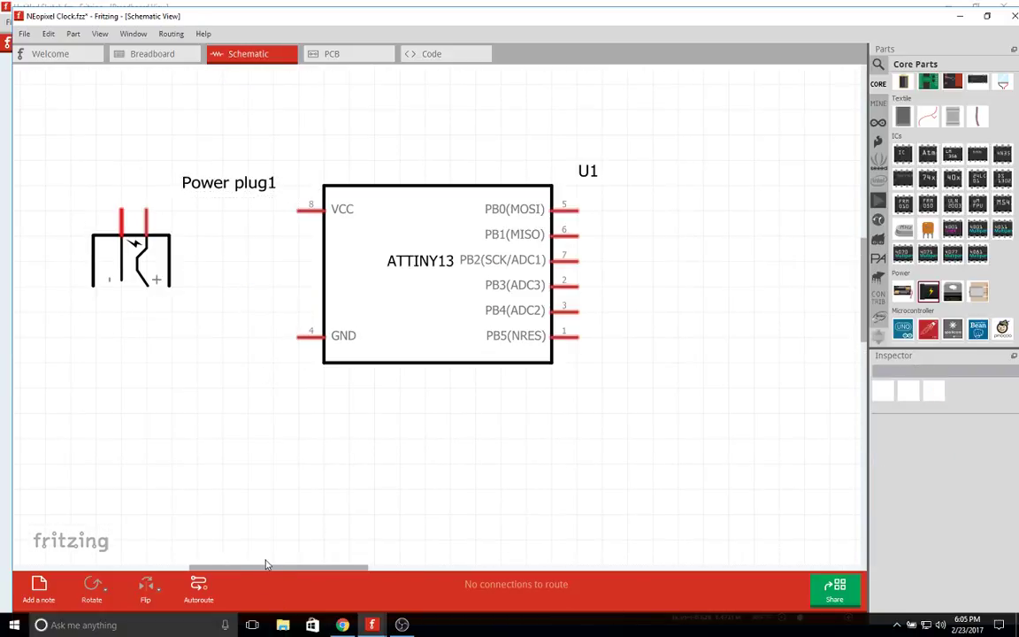
Rotate the power plug symbol 90° clockwise so its pins face the ATTINY13, and hide its part label.
{"action": "left_click_drag", "start_coordinate": [267, 564], "coordinate": [228, 566]}
{"action": "scroll", "coordinate": [855, 285], "scroll_direction": "up", "scroll_amount": 5}
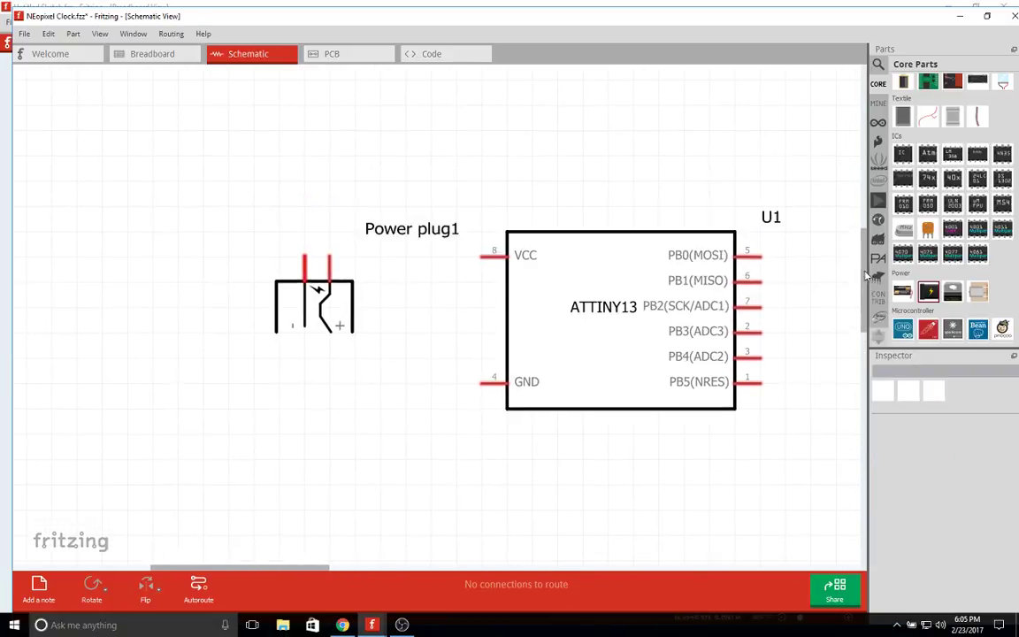
{"action": "scroll", "coordinate": [789, 284], "scroll_direction": "down", "scroll_amount": 1, "text": "ctrl"}
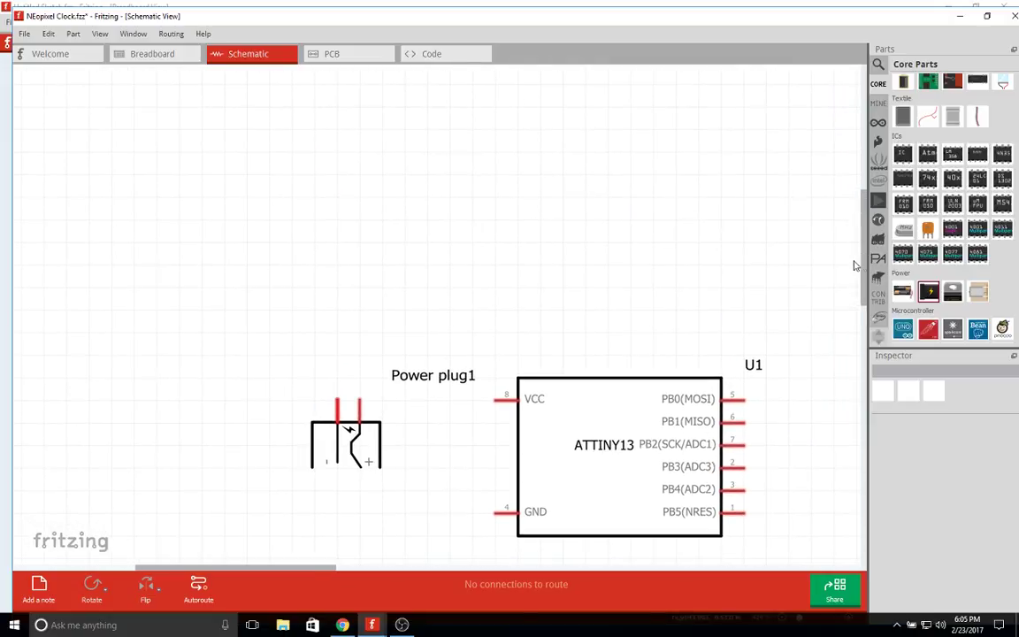
{"action": "scroll", "coordinate": [862, 265], "scroll_direction": "down", "scroll_amount": 5}
{"action": "left_click", "coordinate": [374, 223]}
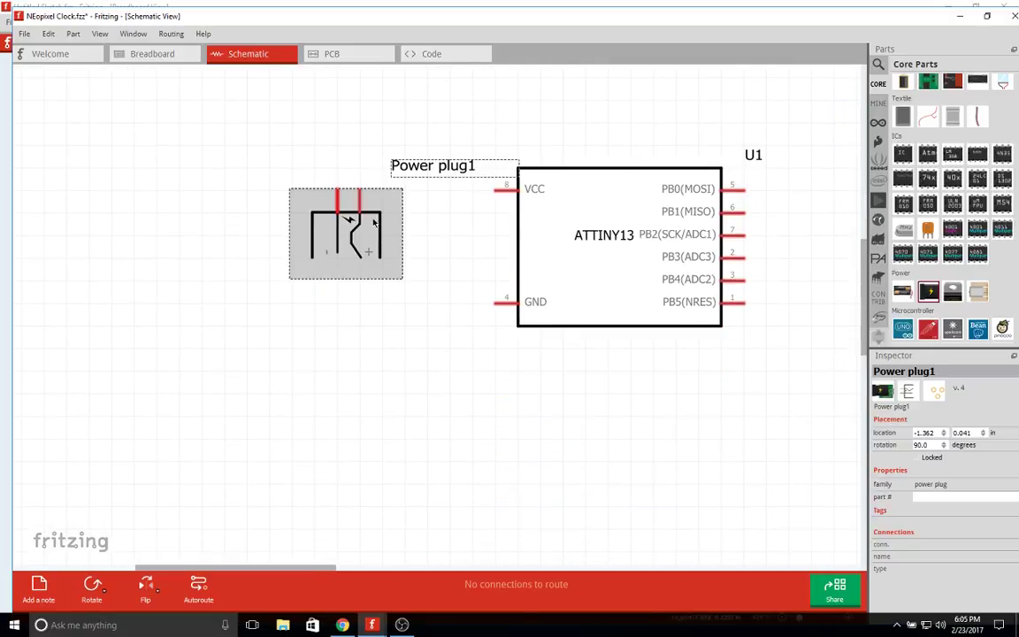
{"action": "right_click", "coordinate": [376, 241]}
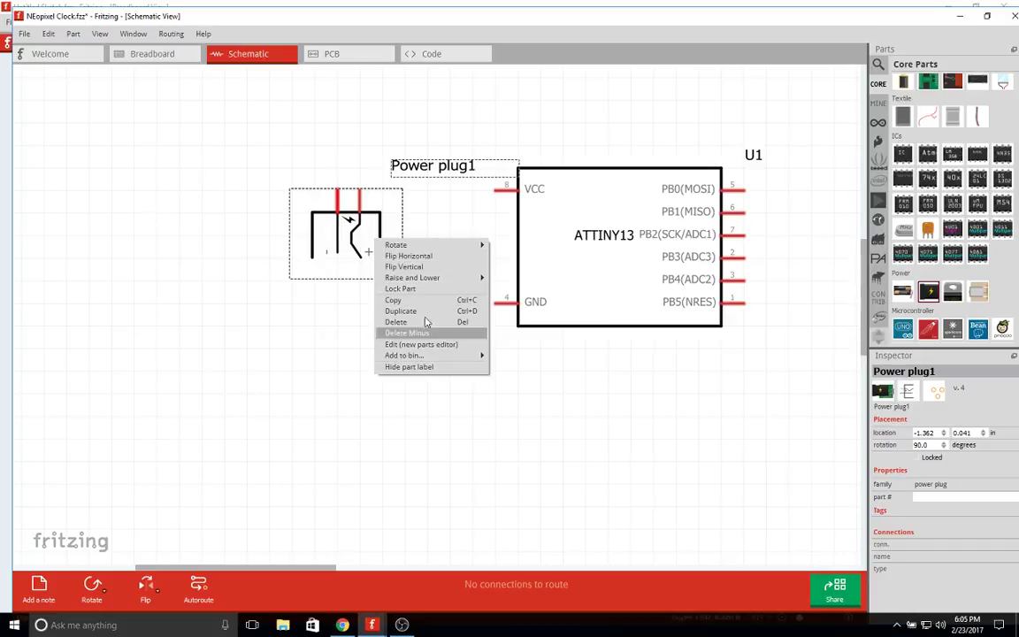
{"action": "mouse_move", "coordinate": [415, 245]}
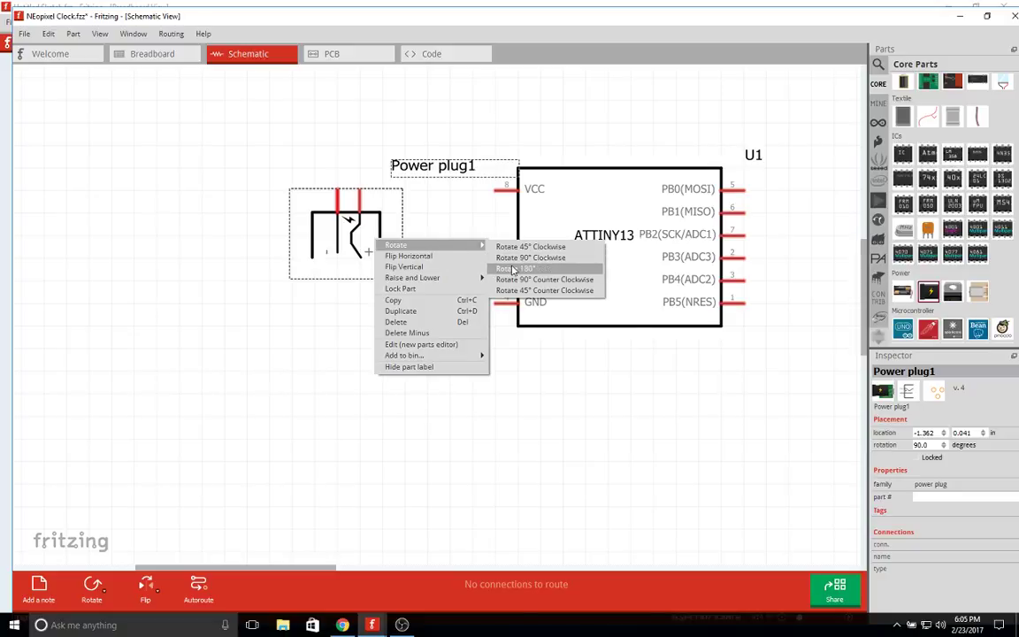
{"action": "left_click", "coordinate": [515, 258]}
{"action": "left_click_drag", "start_coordinate": [345, 233], "coordinate": [317, 266]}
{"action": "right_click", "coordinate": [329, 301]}
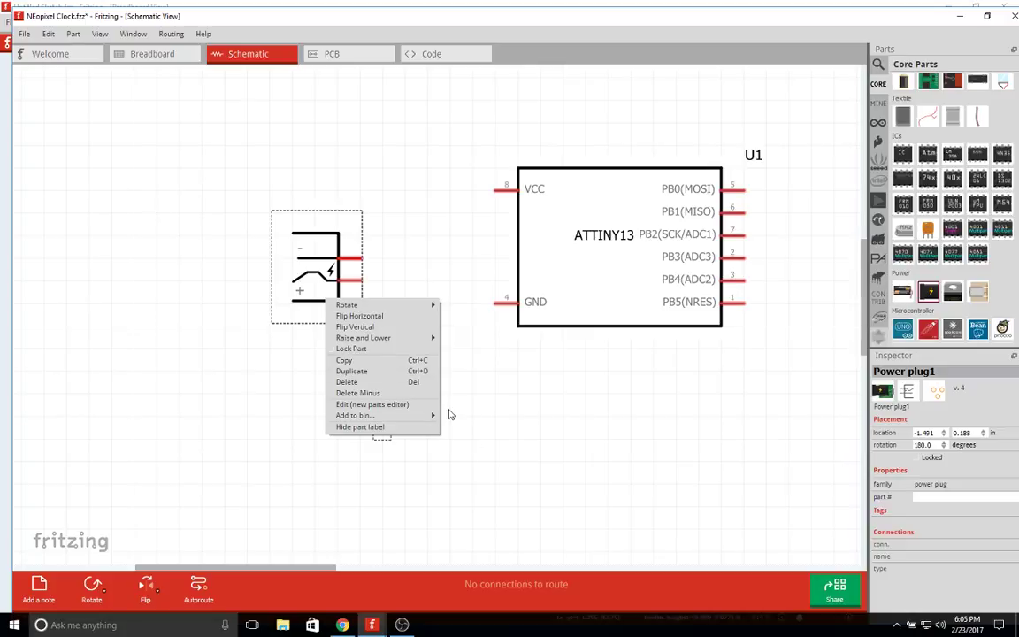
{"action": "left_click", "coordinate": [410, 431]}
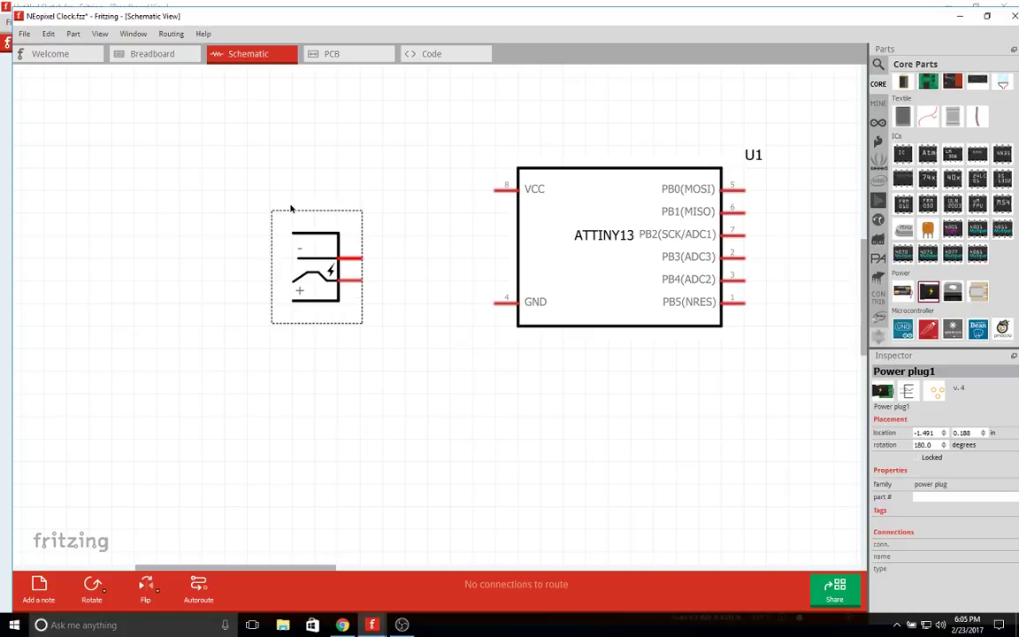
Move the power plug symbol closer to the ATTINY13, to about -1.291, 0.188 in, and flip it vertically.
{"action": "left_click_drag", "start_coordinate": [293, 272], "coordinate": [339, 271]}
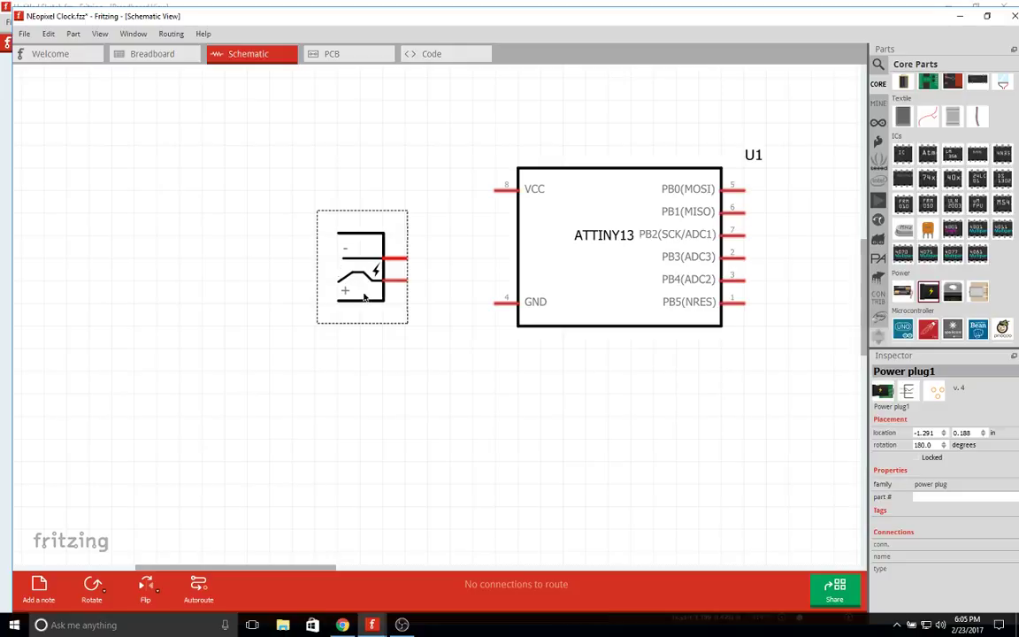
{"action": "right_click", "coordinate": [381, 275]}
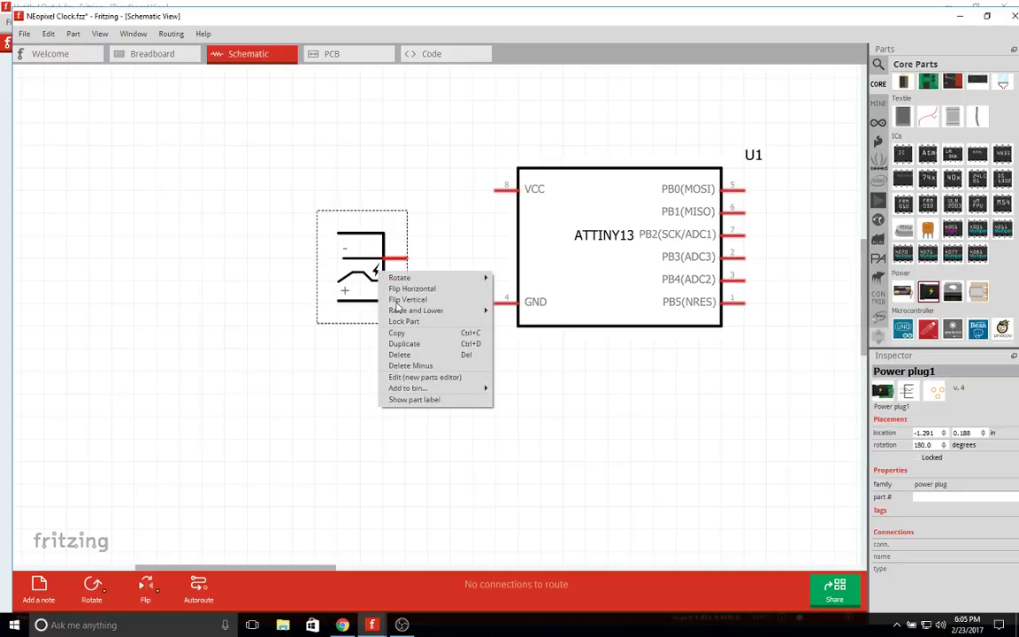
{"action": "left_click", "coordinate": [407, 299]}
{"action": "left_click", "coordinate": [457, 344]}
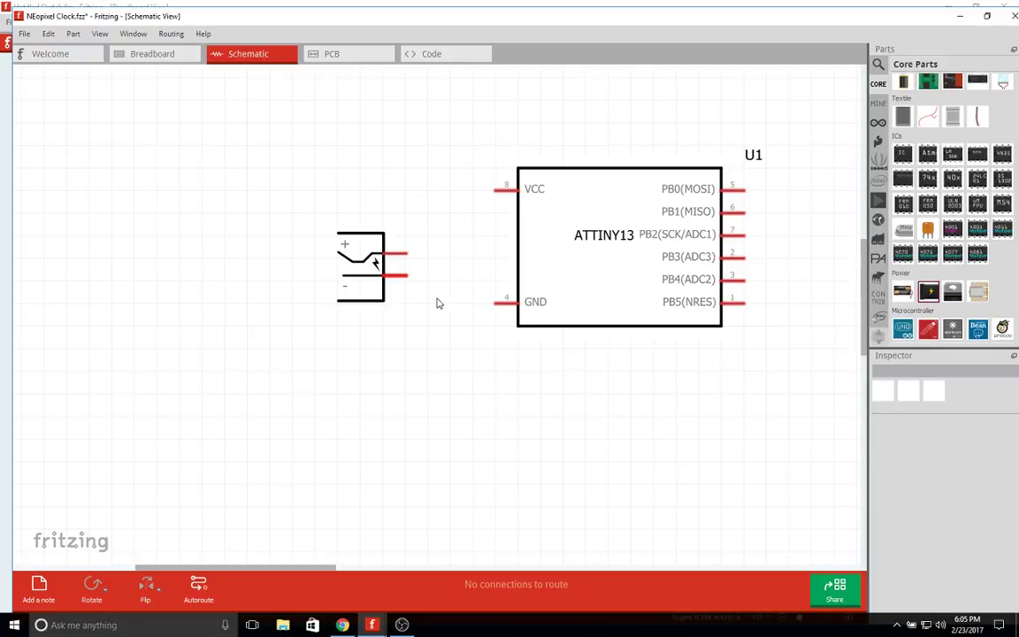
Wire the power plug's negative pin to GND pin 4 of the ATTINY13.
{"action": "left_click_drag", "start_coordinate": [412, 283], "coordinate": [505, 302]}
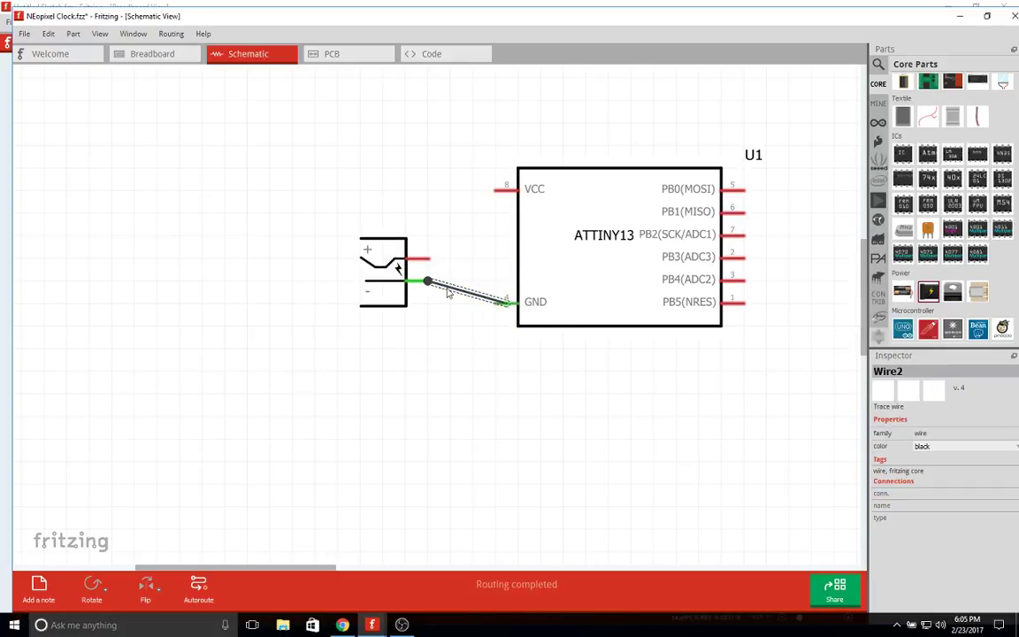
{"action": "left_click", "coordinate": [444, 328]}
{"action": "mouse_move", "coordinate": [427, 258]}
{"action": "left_mouse_down"}
{"action": "mouse_move", "coordinate": [503, 195]}
{"action": "mouse_move", "coordinate": [437, 257]}
{"action": "left_mouse_up"}
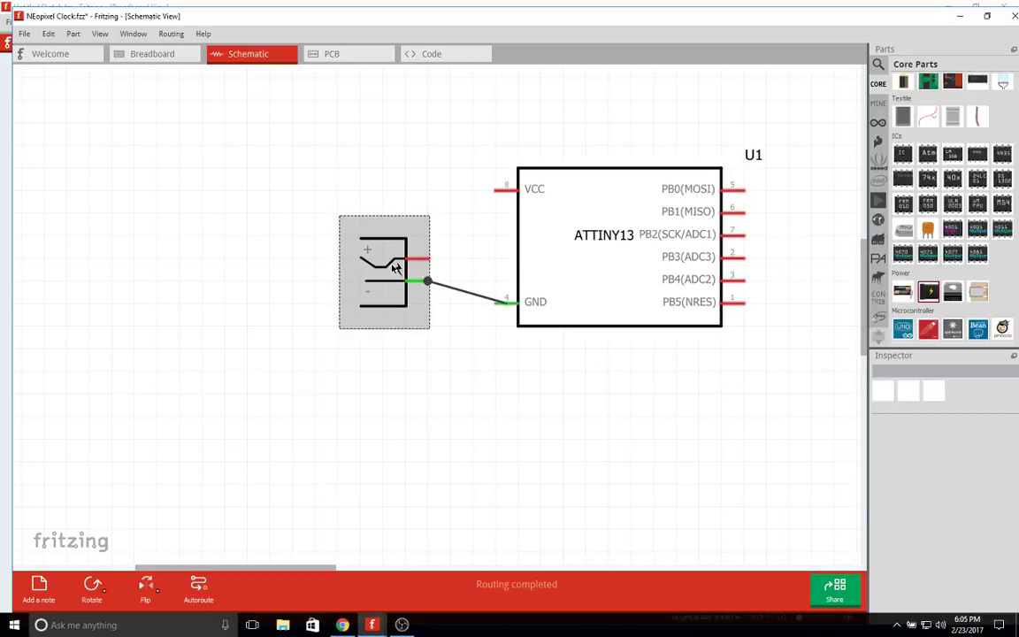
Move the power plug level with the VCC pin, to about -1.291, -0.088 in, and clear the wires between it and the ATTINY13.
{"action": "left_click_drag", "start_coordinate": [378, 272], "coordinate": [506, 189]}
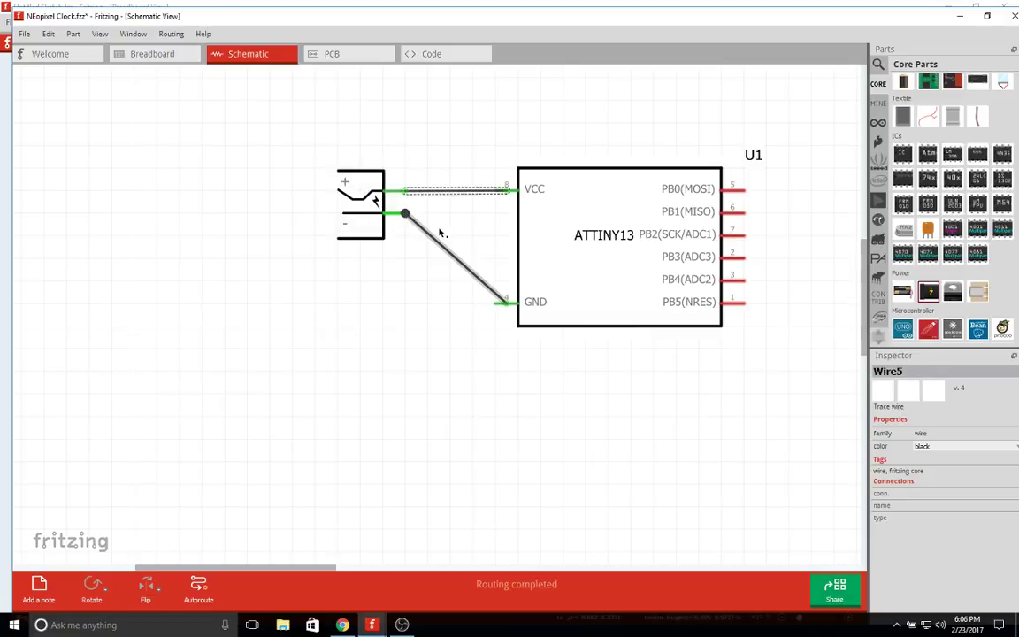
{"action": "left_click", "coordinate": [413, 225]}
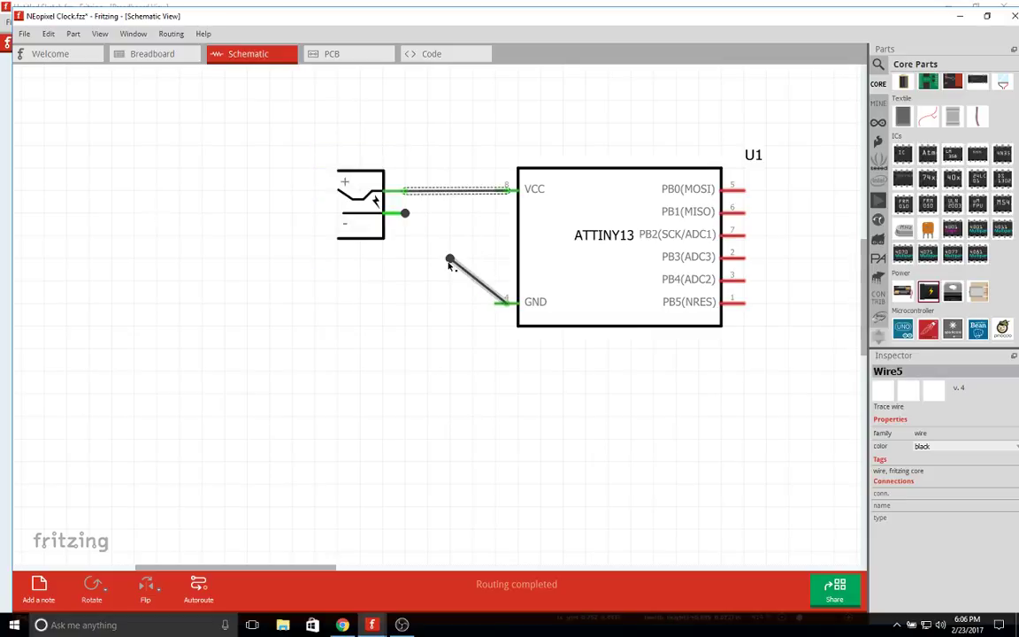
{"action": "key", "text": "Delete"}
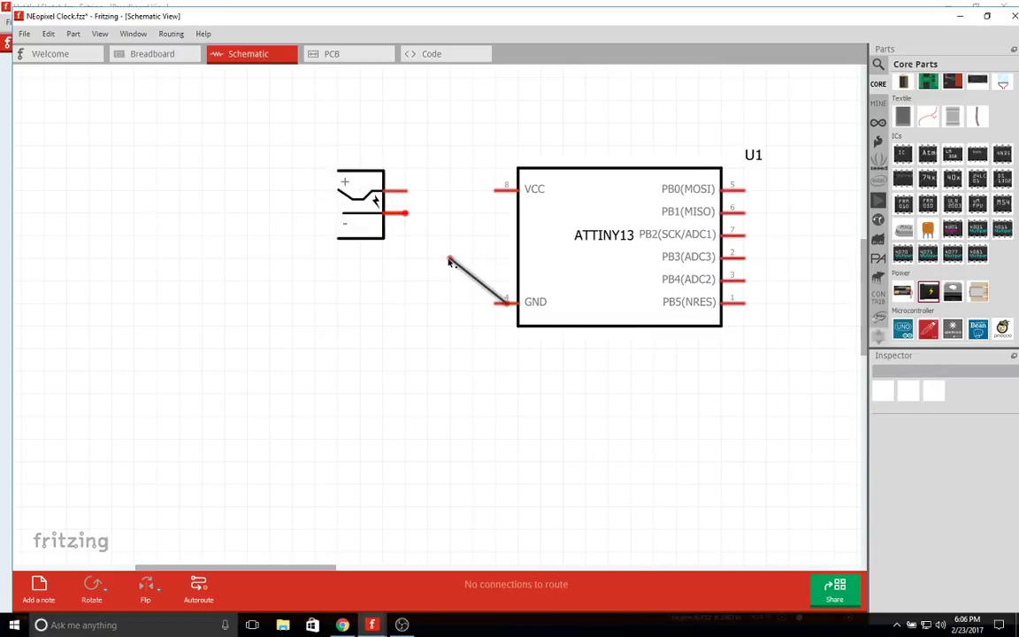
{"action": "key", "text": "ctrl+z"}
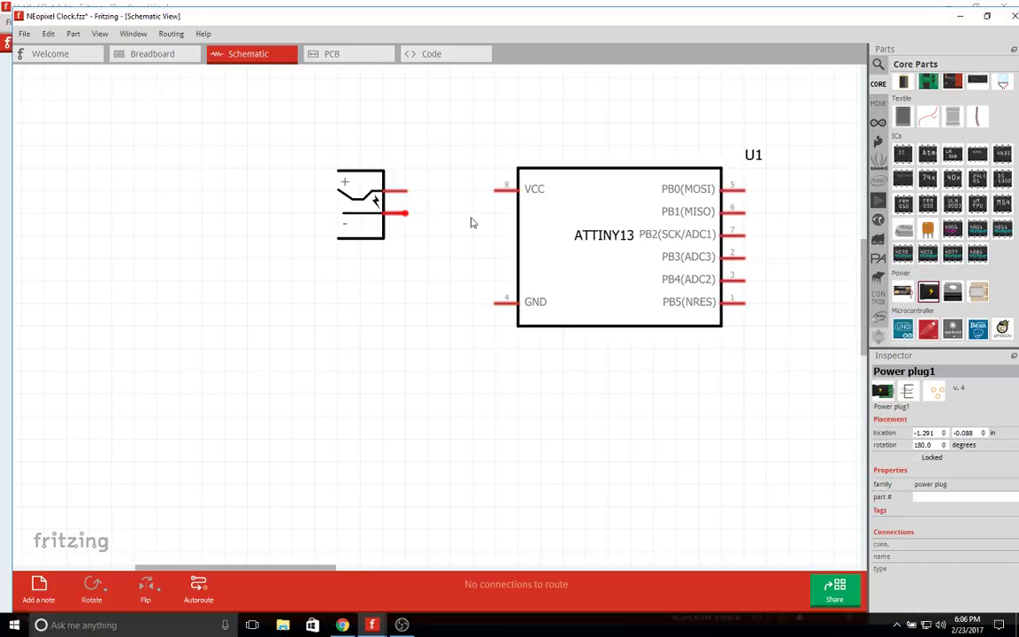
Wire the power plug's positive pin straight across to VCC pin 8 of the ATTINY13.
{"action": "left_click_drag", "start_coordinate": [405, 191], "coordinate": [506, 190]}
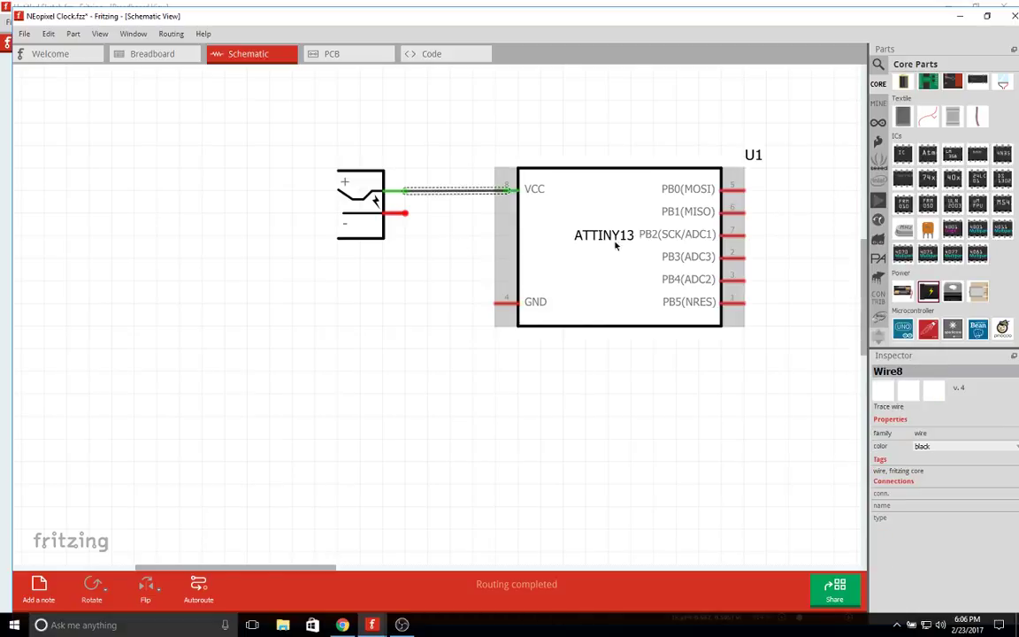
{"action": "left_click", "coordinate": [427, 249]}
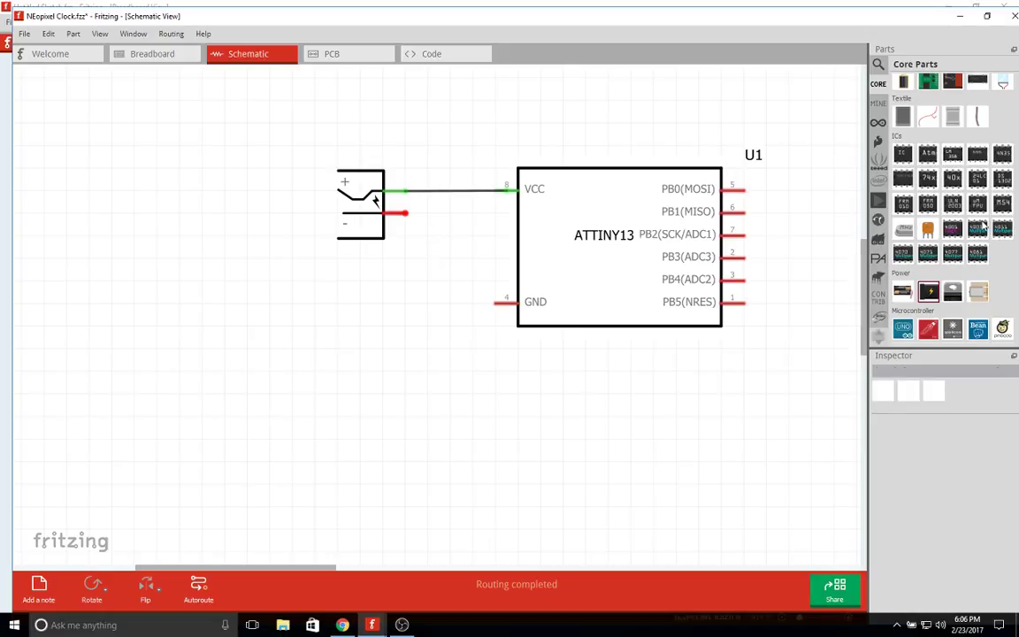
Wire a ground symbol below the power plug's negative pin and a second one to GND pin 4 of the ATTINY13.
{"action": "scroll", "coordinate": [988, 258], "scroll_direction": "down", "scroll_amount": 10}
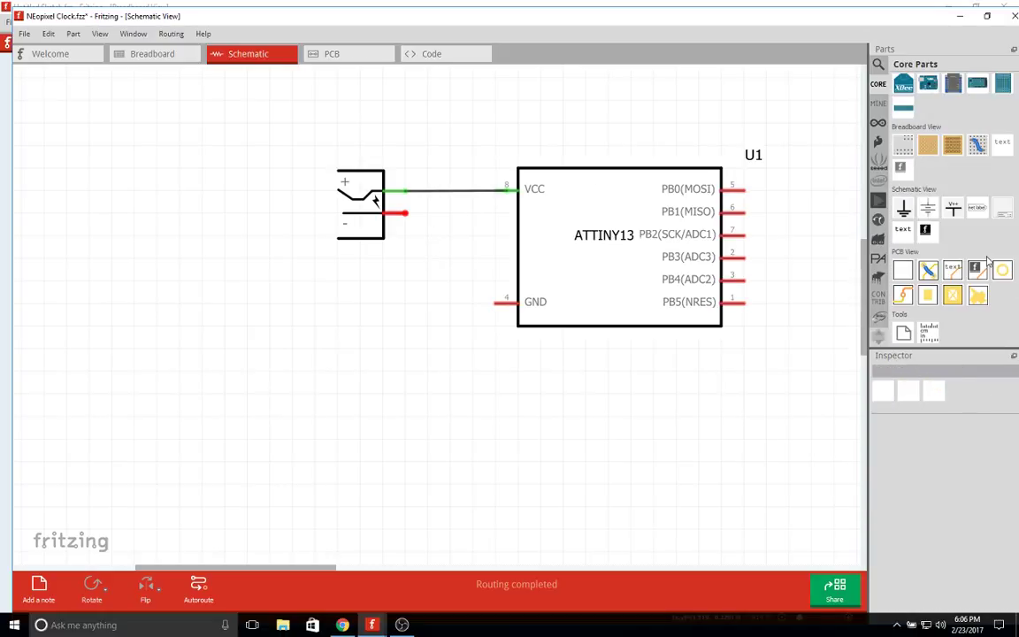
{"action": "left_click_drag", "start_coordinate": [903, 207], "coordinate": [408, 250]}
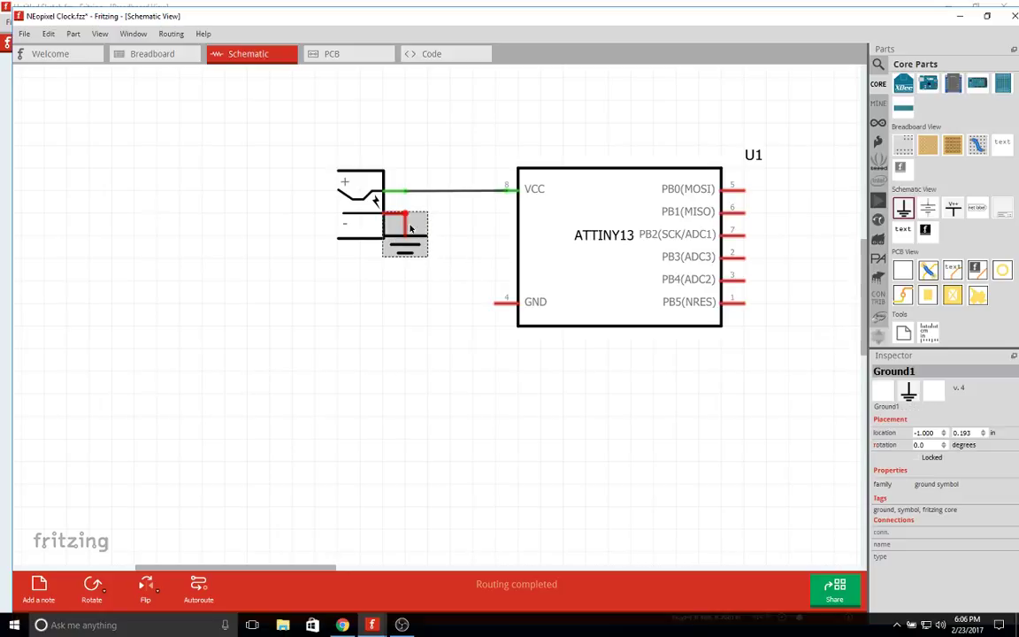
{"action": "left_click", "coordinate": [366, 197]}
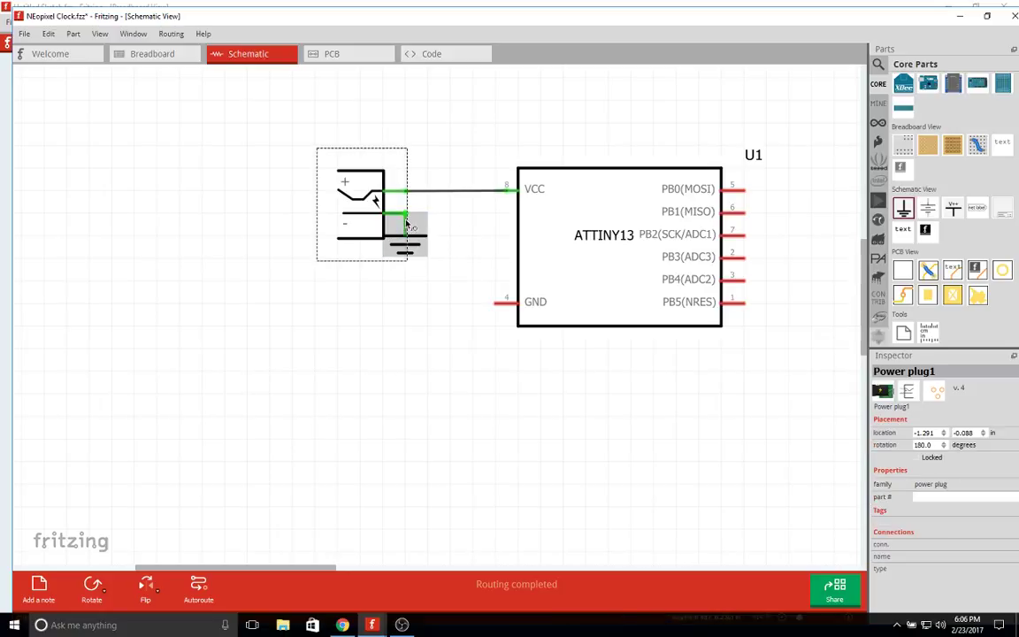
{"action": "left_click", "coordinate": [468, 317]}
{"action": "left_click_drag", "start_coordinate": [409, 238], "coordinate": [401, 267]}
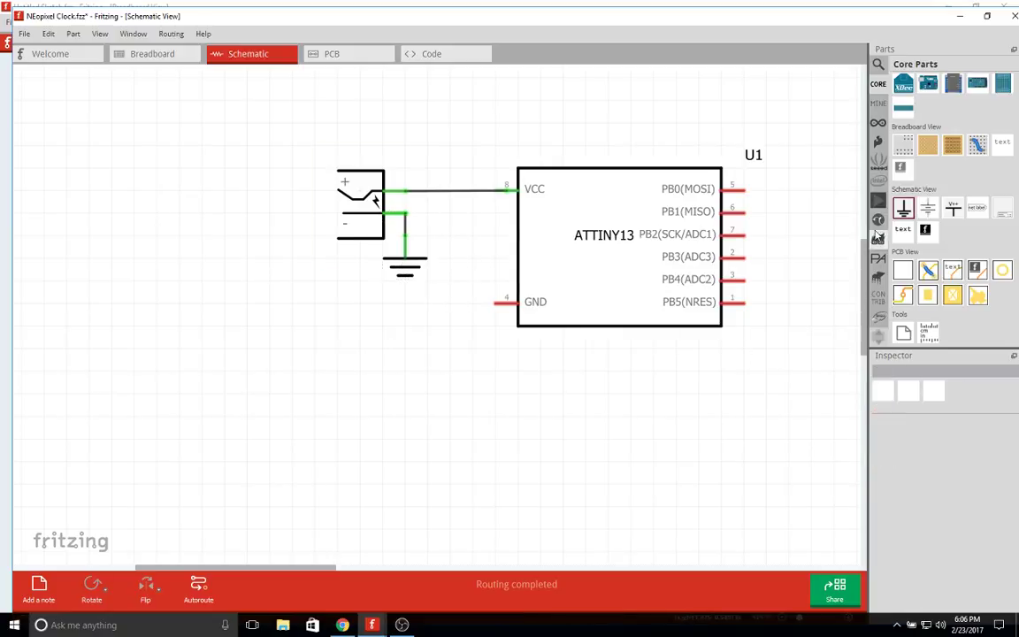
{"action": "left_click_drag", "start_coordinate": [903, 206], "coordinate": [502, 306]}
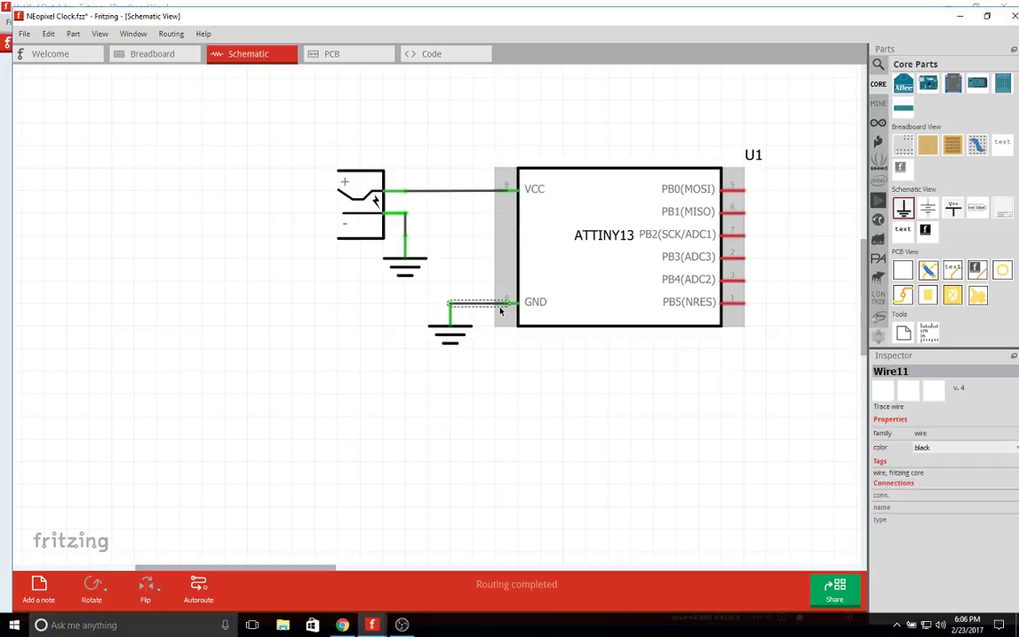
Add a 16 MHz crystal beside the ATTINY13's PB pins, at about 0.793, 0.325 in.
{"action": "scroll", "coordinate": [591, 412], "scroll_direction": "down", "scroll_amount": 2, "text": "ctrl"}
{"action": "scroll", "coordinate": [629, 434], "scroll_direction": "down", "scroll_amount": 1, "text": "ctrl"}
{"action": "left_click_drag", "start_coordinate": [649, 433], "coordinate": [605, 497]}
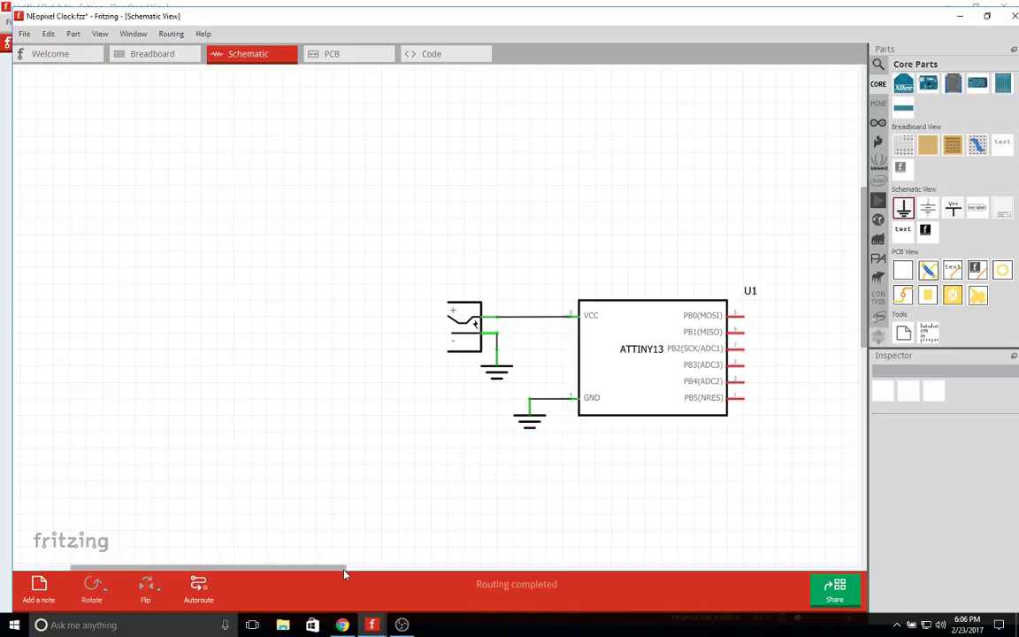
{"action": "left_click_drag", "start_coordinate": [316, 573], "coordinate": [443, 575]}
{"action": "scroll", "coordinate": [492, 378], "scroll_direction": "up", "scroll_amount": 1, "text": "ctrl"}
{"action": "scroll", "coordinate": [605, 378], "scroll_direction": "up", "scroll_amount": 1, "text": "ctrl"}
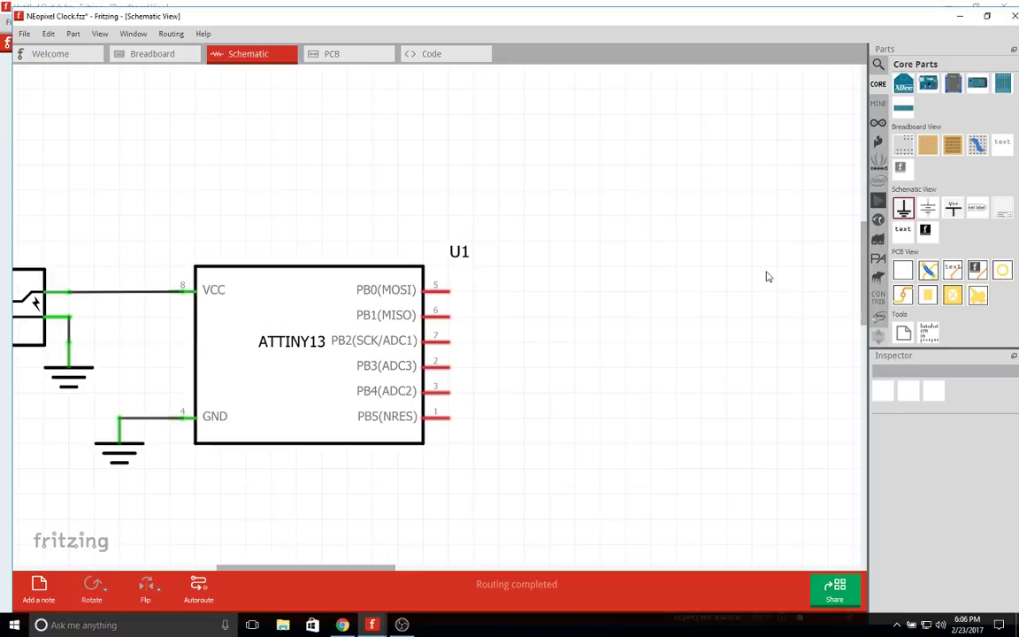
{"action": "scroll", "coordinate": [768, 277], "scroll_direction": "down", "scroll_amount": 1, "text": "ctrl"}
{"action": "scroll", "coordinate": [928, 240], "scroll_direction": "down", "scroll_amount": 6}
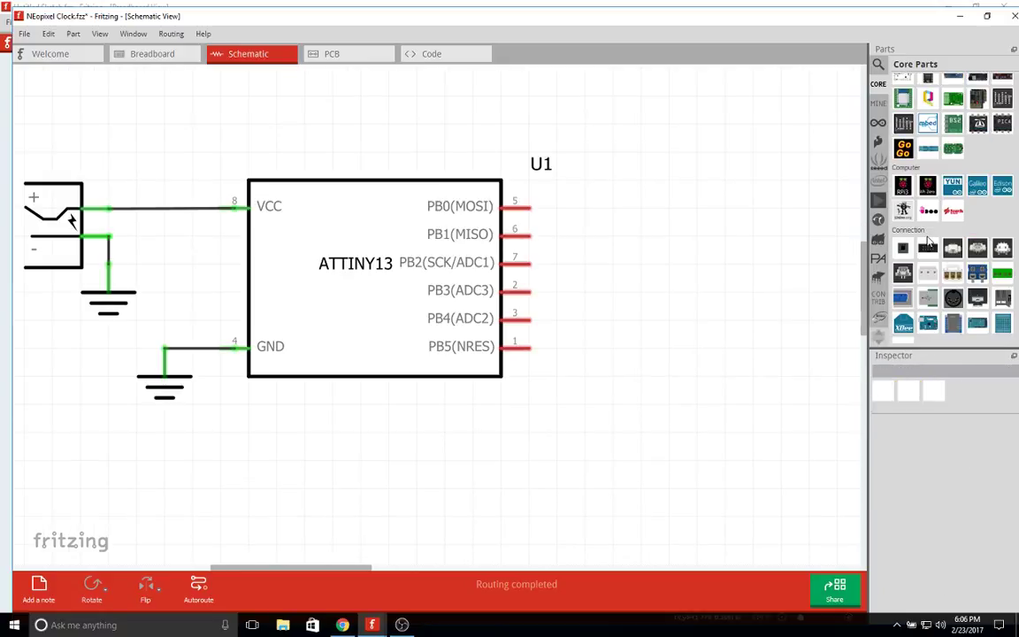
{"action": "scroll", "coordinate": [929, 240], "scroll_direction": "up", "scroll_amount": 1}
{"action": "left_click", "coordinate": [906, 196]}
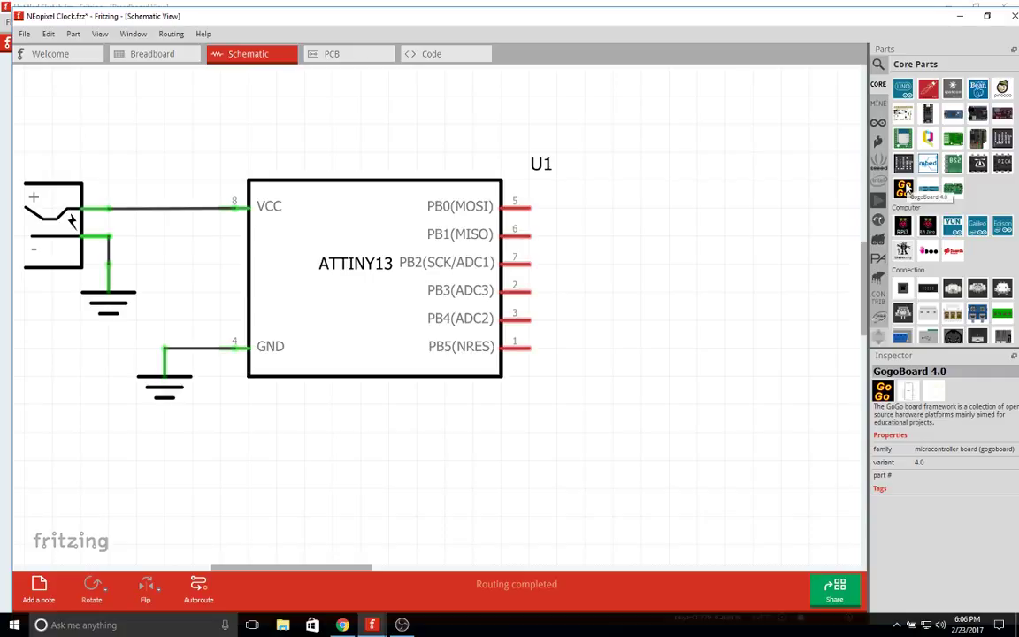
{"action": "scroll", "coordinate": [947, 221], "scroll_direction": "up", "scroll_amount": 10}
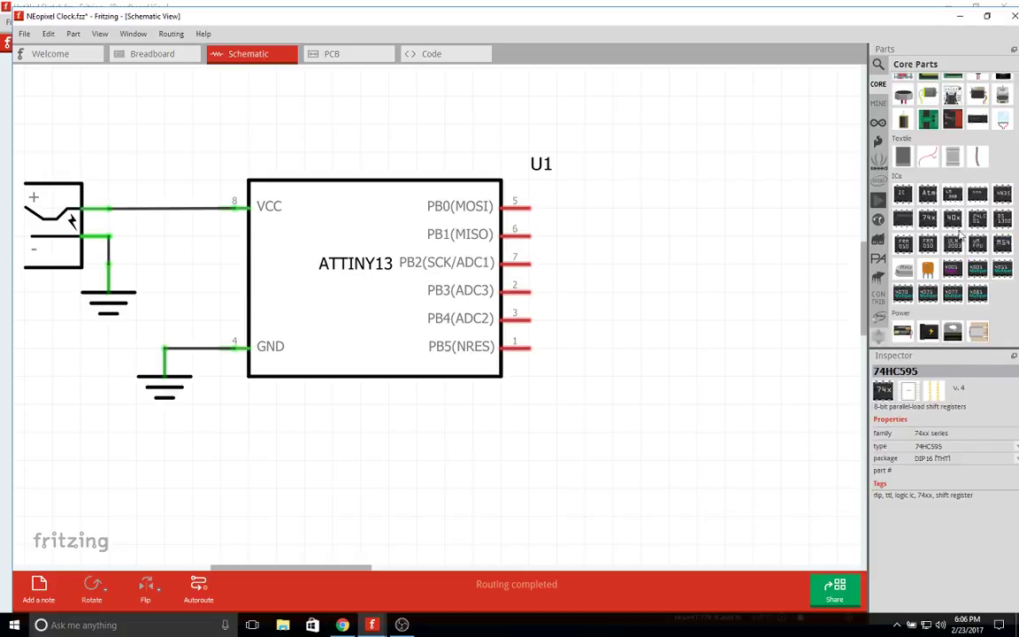
{"action": "scroll", "coordinate": [978, 243], "scroll_direction": "up", "scroll_amount": 1}
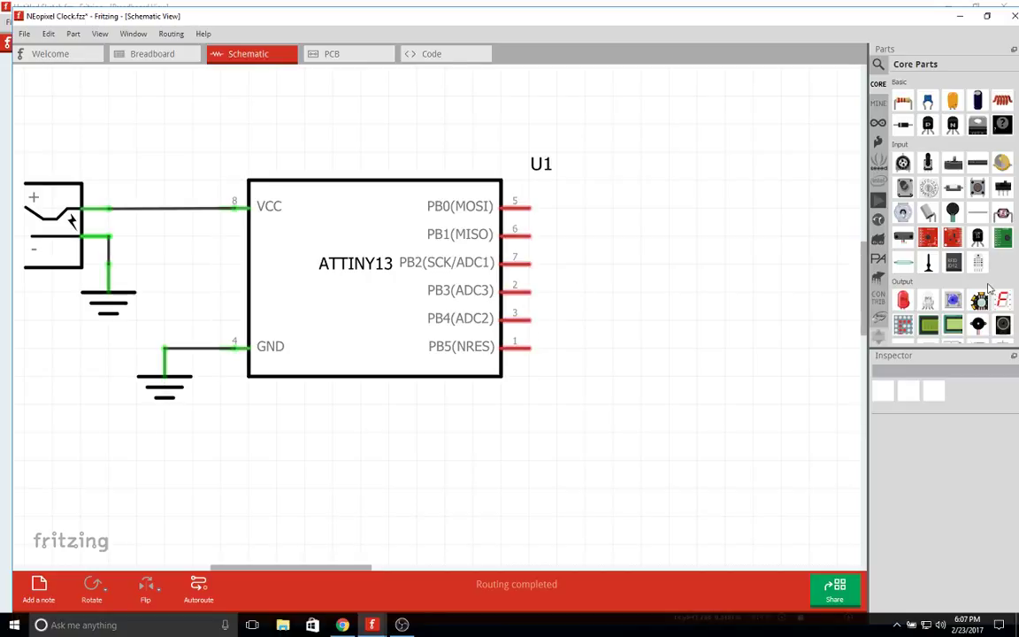
{"action": "scroll", "coordinate": [964, 221], "scroll_direction": "down", "scroll_amount": 1}
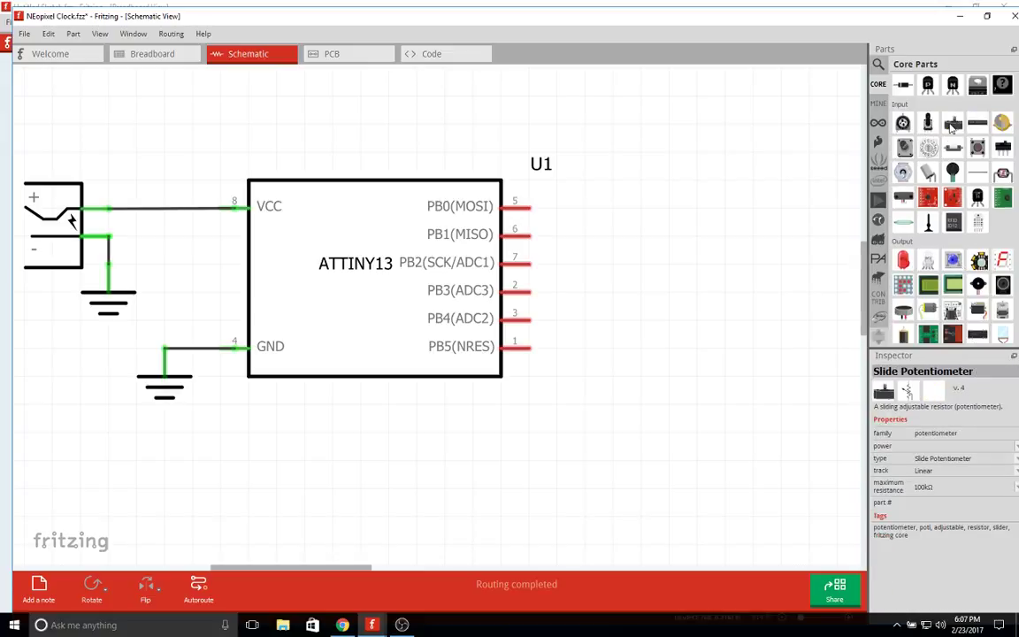
{"action": "scroll", "coordinate": [925, 267], "scroll_direction": "up", "scroll_amount": 1}
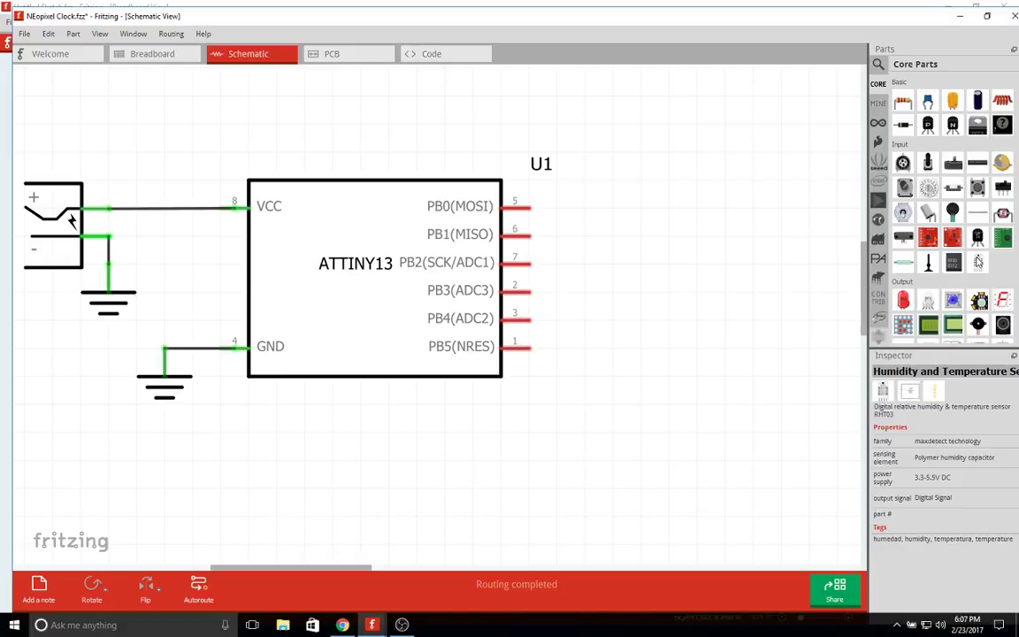
{"action": "scroll", "coordinate": [979, 263], "scroll_direction": "down", "scroll_amount": 5}
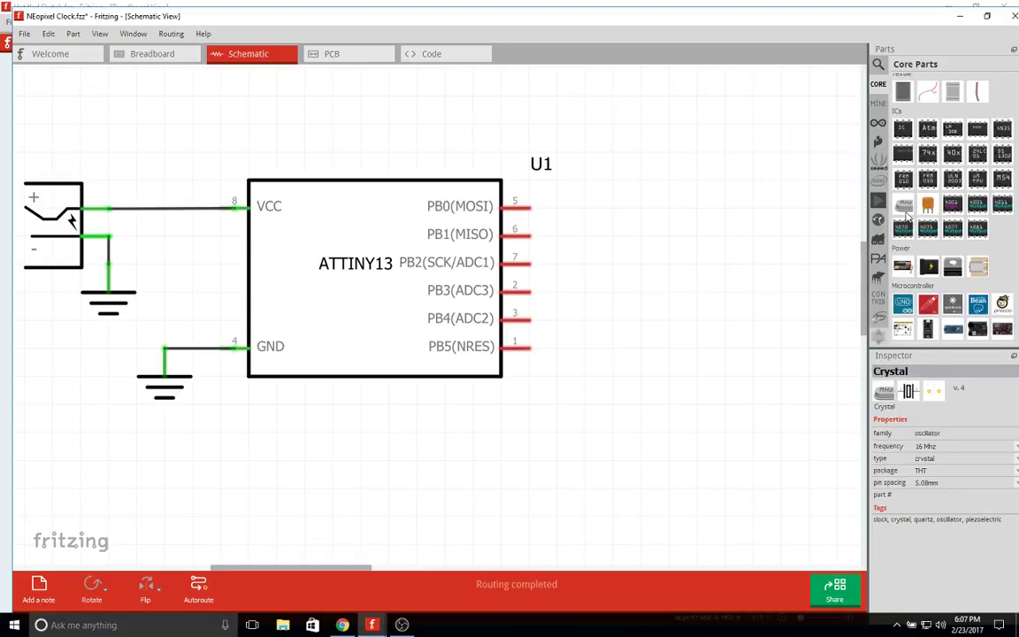
{"action": "left_click_drag", "start_coordinate": [905, 215], "coordinate": [630, 299]}
{"action": "scroll", "coordinate": [930, 255], "scroll_direction": "up", "scroll_amount": 5}
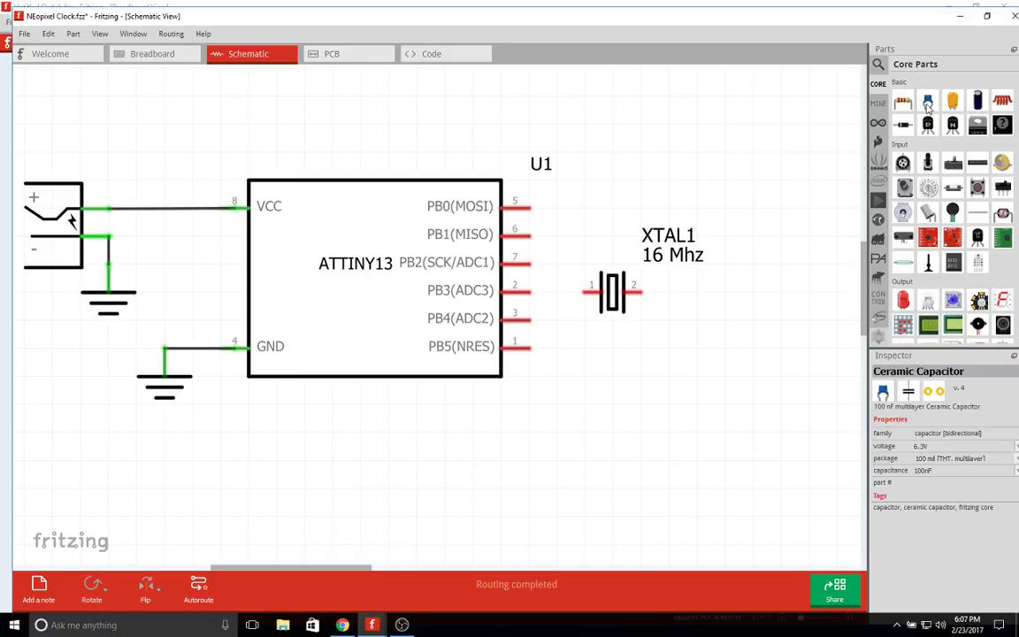
Switch to Chrome and open the "Music and Fritzing" live stream from the music video's suggestions in a new tab.
{"action": "left_click", "coordinate": [342, 625]}
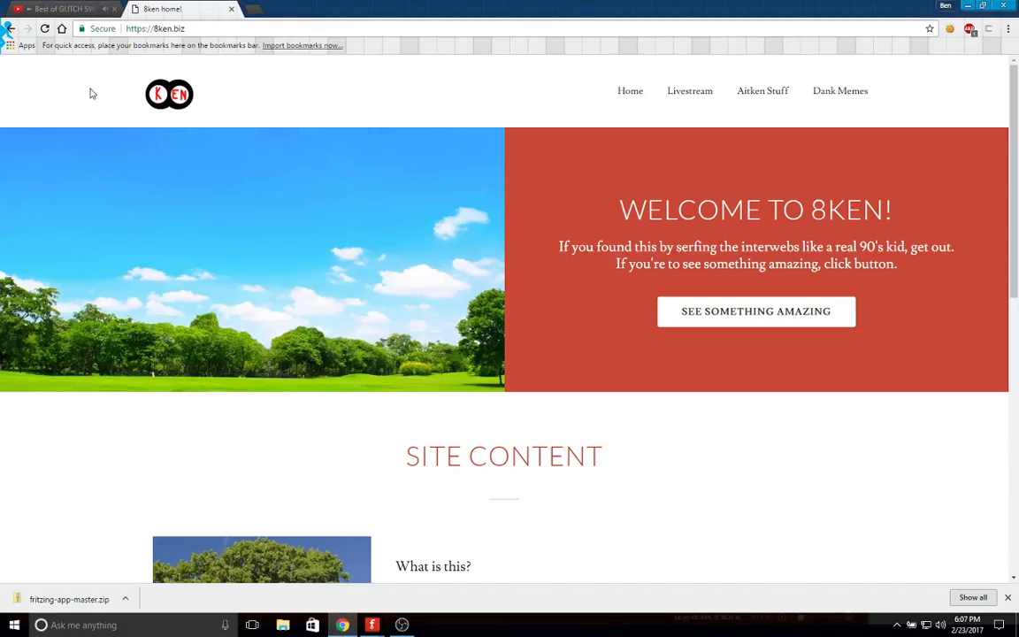
{"action": "left_click", "coordinate": [51, 8]}
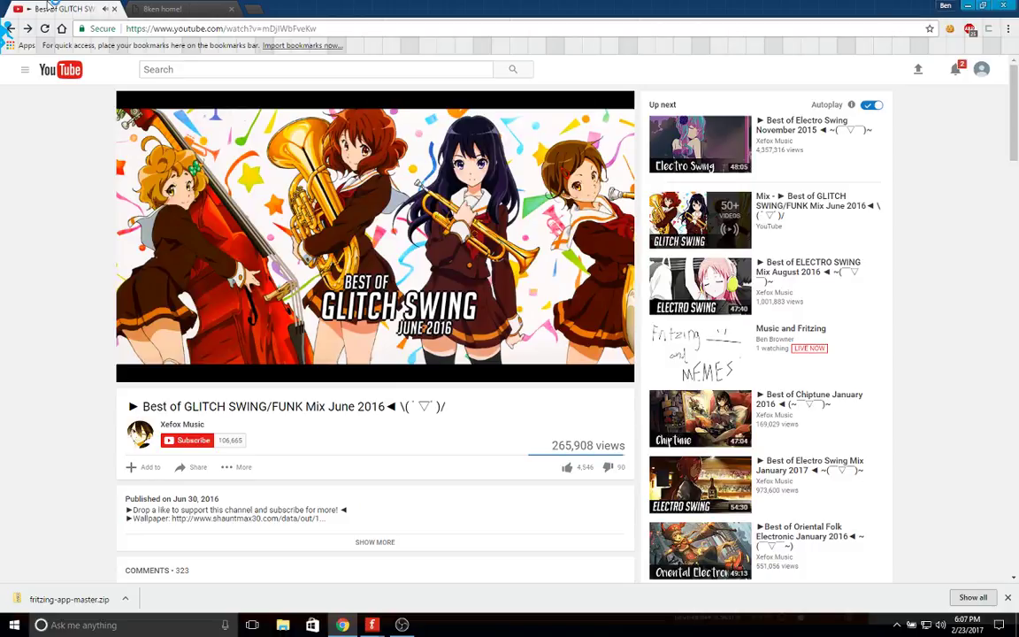
{"action": "scroll", "coordinate": [330, 473], "scroll_direction": "down", "scroll_amount": 4}
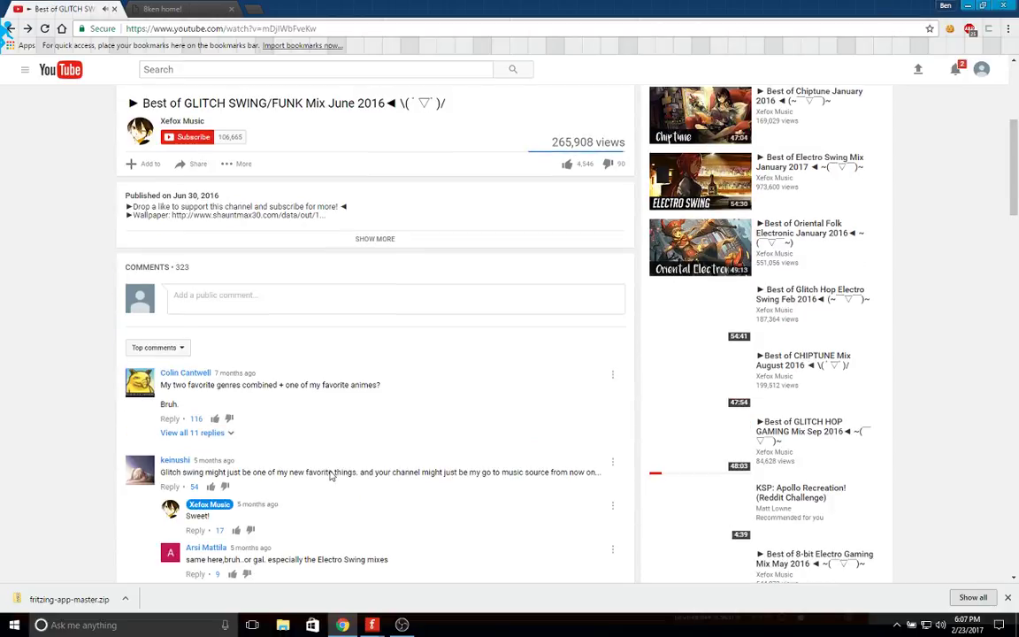
{"action": "scroll", "coordinate": [332, 446], "scroll_direction": "up", "scroll_amount": 4}
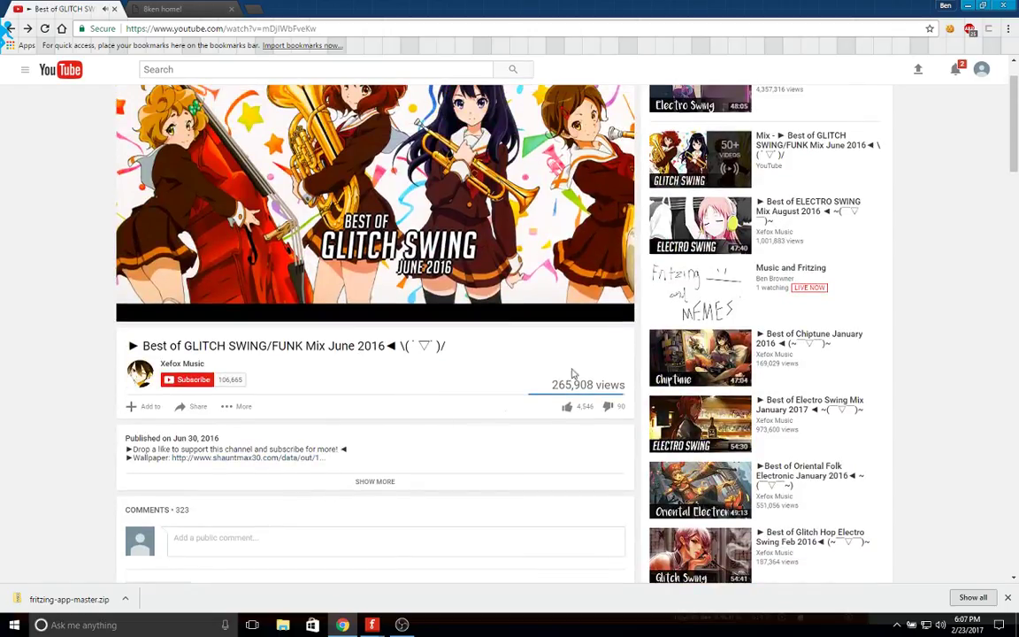
{"action": "scroll", "coordinate": [392, 472], "scroll_direction": "up", "scroll_amount": 1}
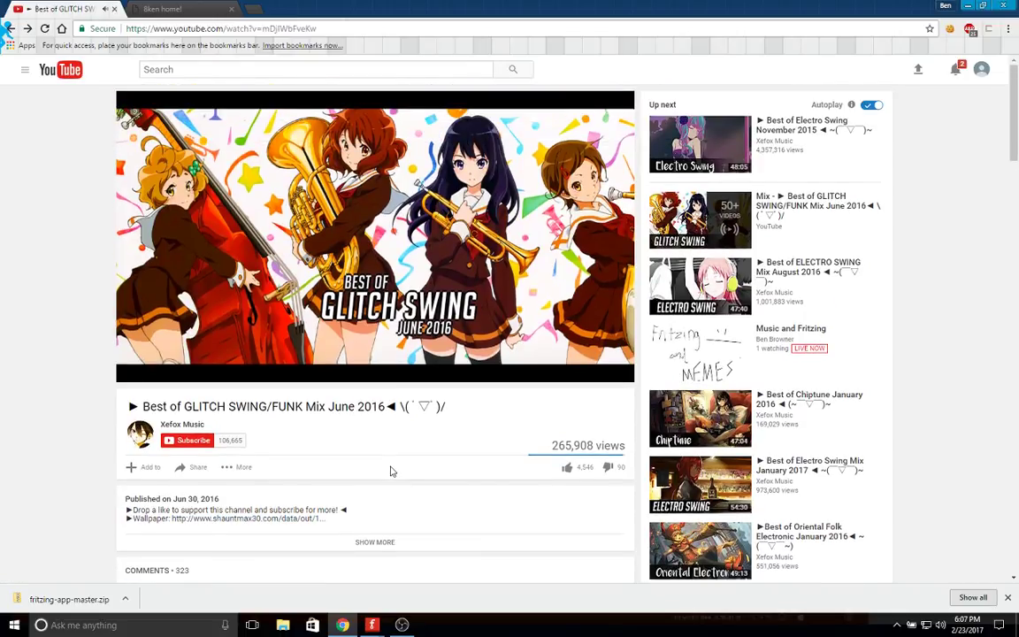
{"action": "right_click", "coordinate": [679, 344]}
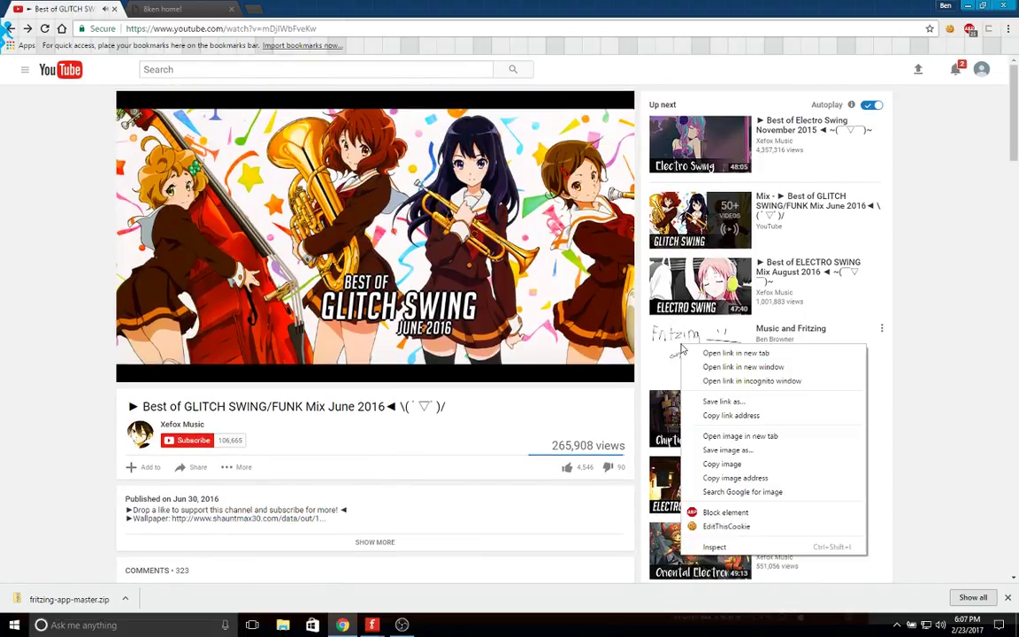
{"action": "left_click", "coordinate": [712, 354]}
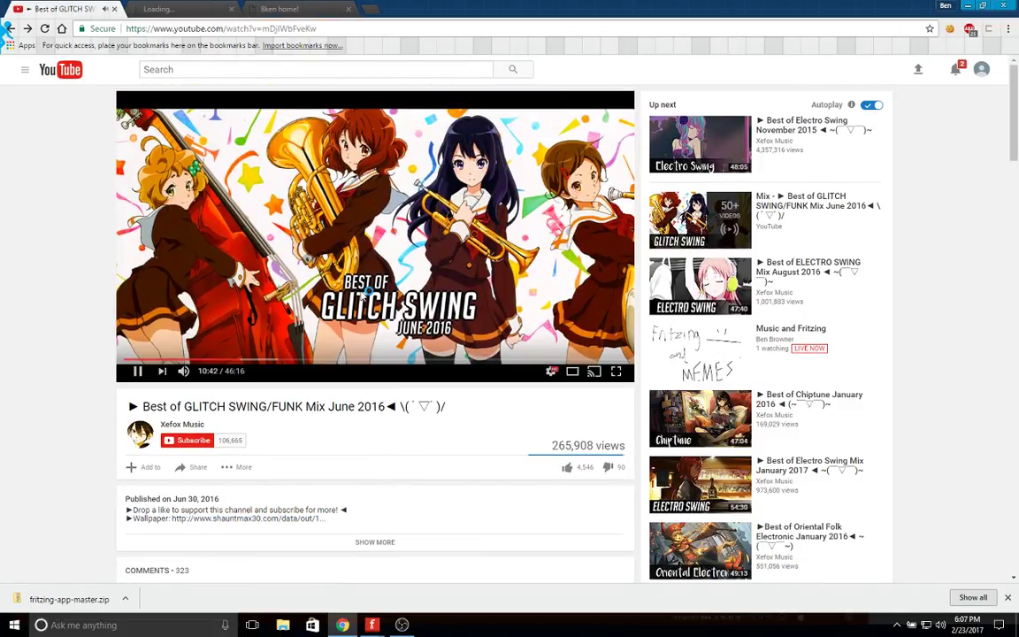
{"action": "left_click", "coordinate": [172, 8]}
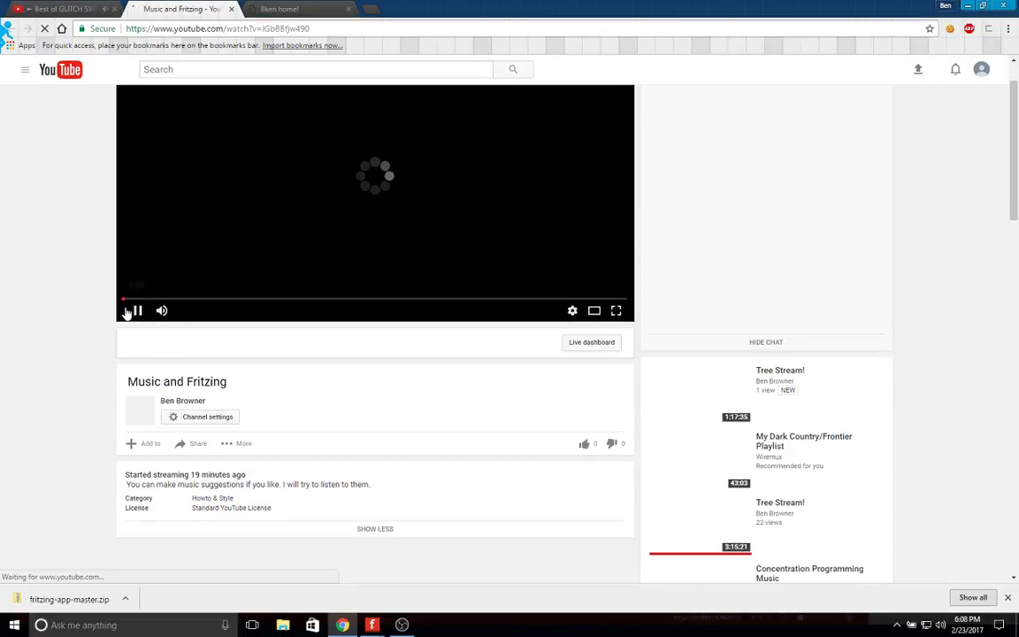
Check the live stream's description, channel card and live chat, close its tab and return to Fritzing.
{"action": "scroll", "coordinate": [334, 468], "scroll_direction": "down", "scroll_amount": 1}
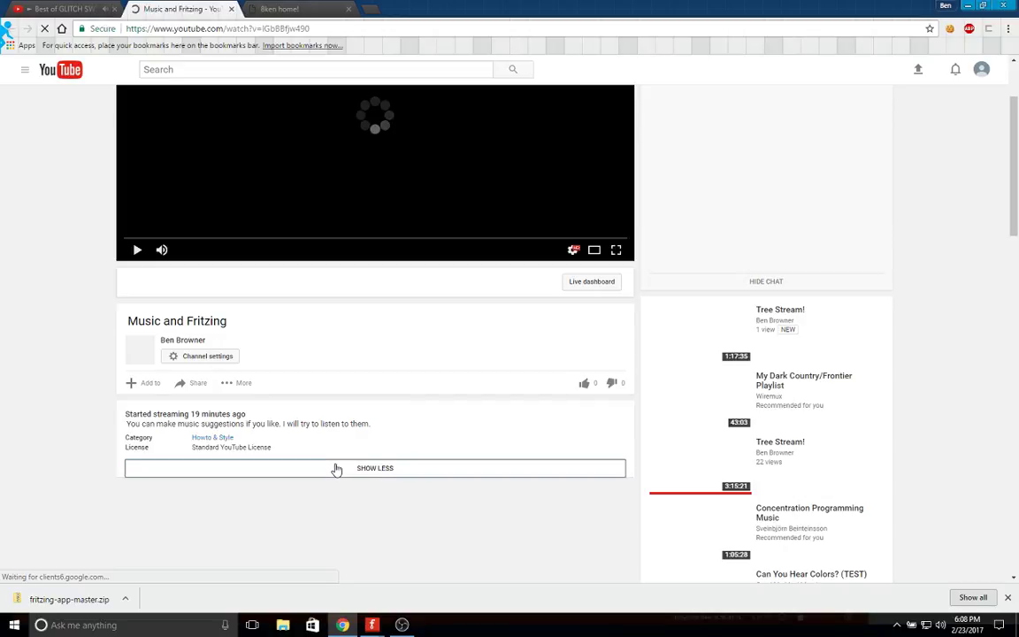
{"action": "scroll", "coordinate": [515, 463], "scroll_direction": "up", "scroll_amount": 2}
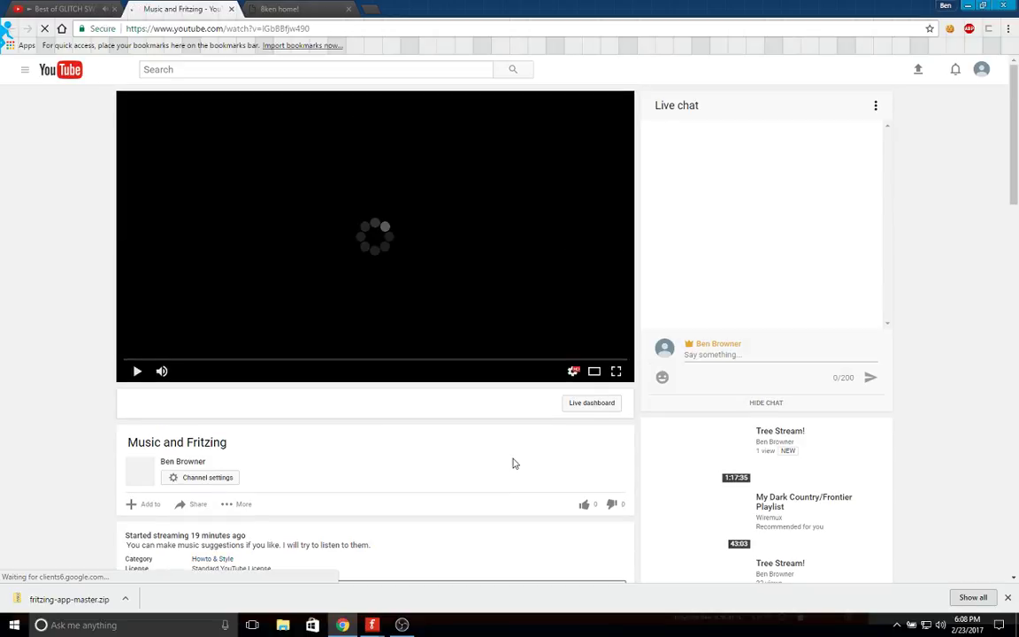
{"action": "scroll", "coordinate": [513, 463], "scroll_direction": "down", "scroll_amount": 2}
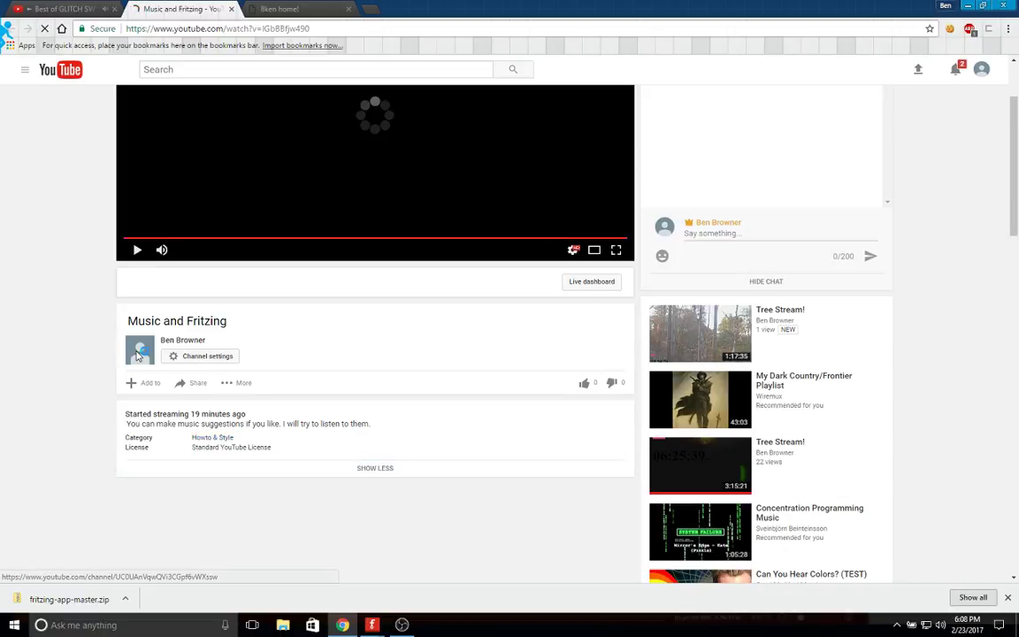
{"action": "mouse_move", "coordinate": [140, 355]}
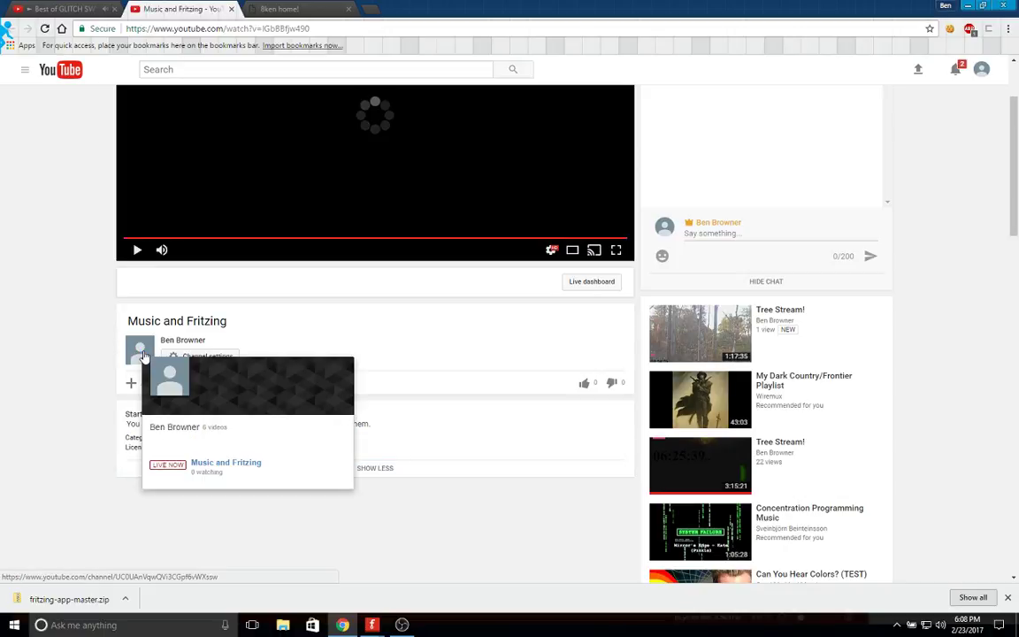
{"action": "scroll", "coordinate": [564, 556], "scroll_direction": "down", "scroll_amount": 6}
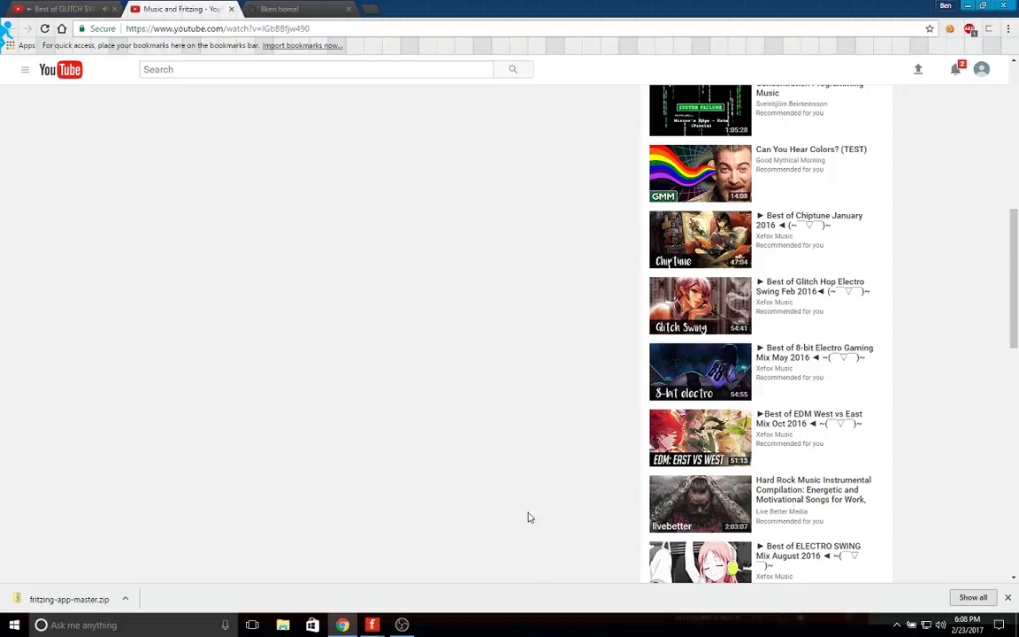
{"action": "scroll", "coordinate": [529, 517], "scroll_direction": "up", "scroll_amount": 1}
{"action": "scroll", "coordinate": [474, 564], "scroll_direction": "up", "scroll_amount": 5}
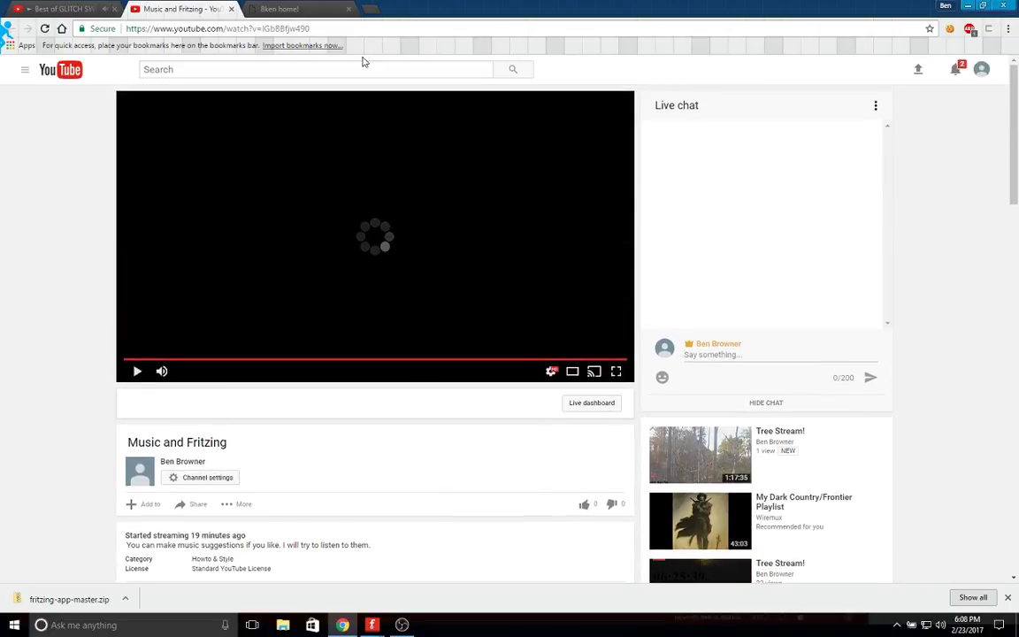
{"action": "left_click", "coordinate": [230, 10]}
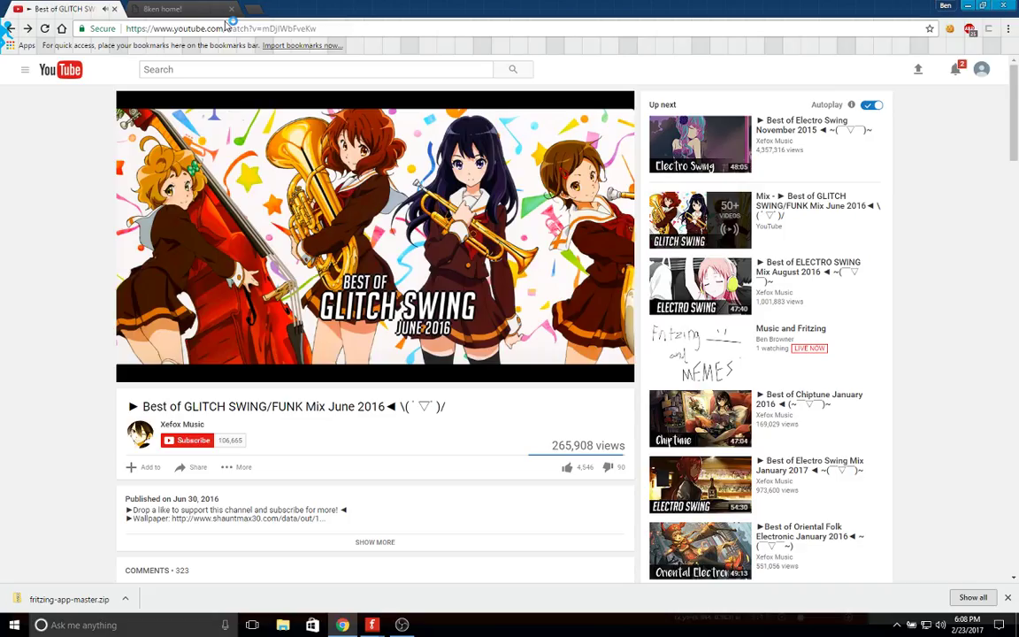
{"action": "left_click", "coordinate": [968, 7]}
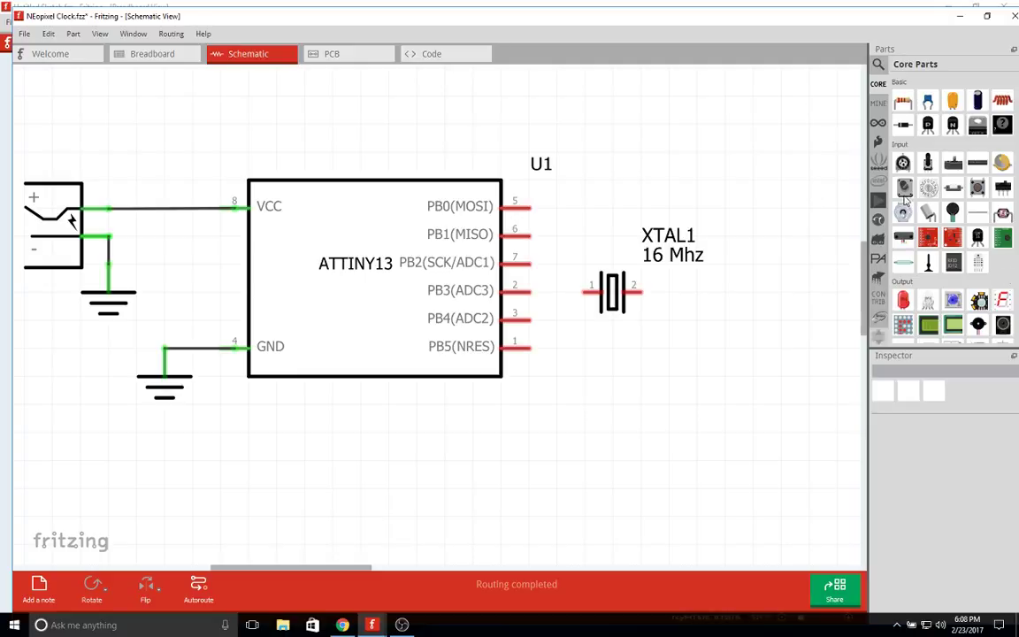
Set the crystal's package to SMD and show its footprint in the PCB view.
{"action": "scroll", "coordinate": [951, 212], "scroll_direction": "down", "scroll_amount": 10}
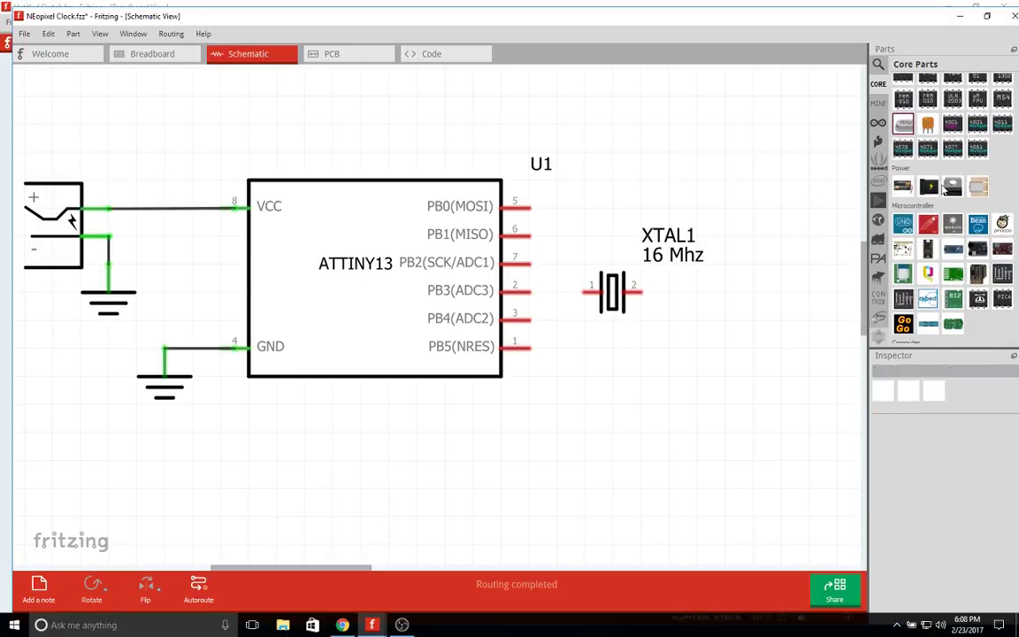
{"action": "left_click", "coordinate": [727, 266]}
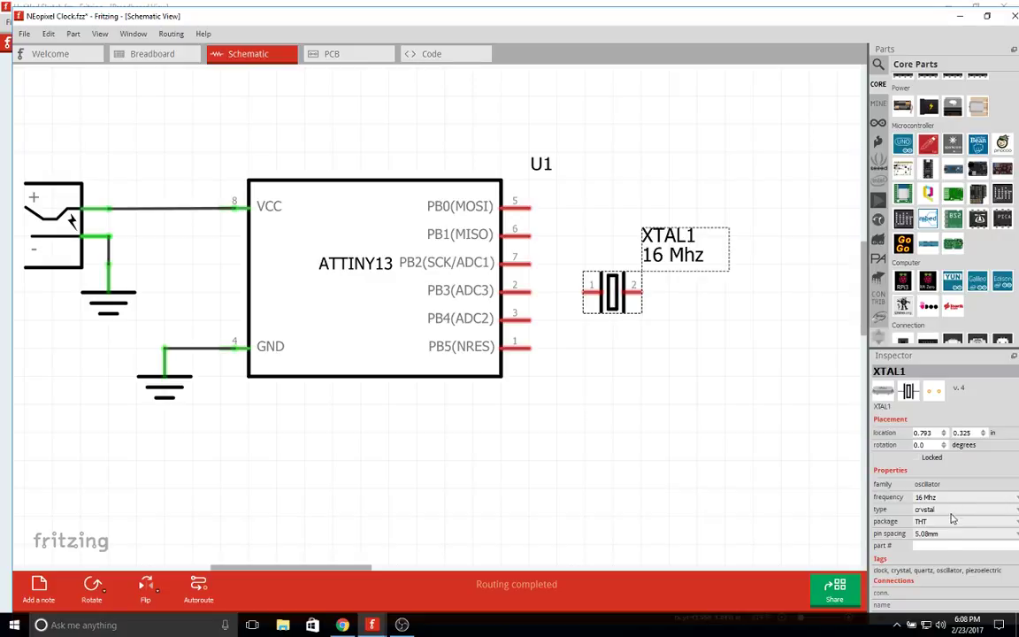
{"action": "left_click", "coordinate": [924, 521]}
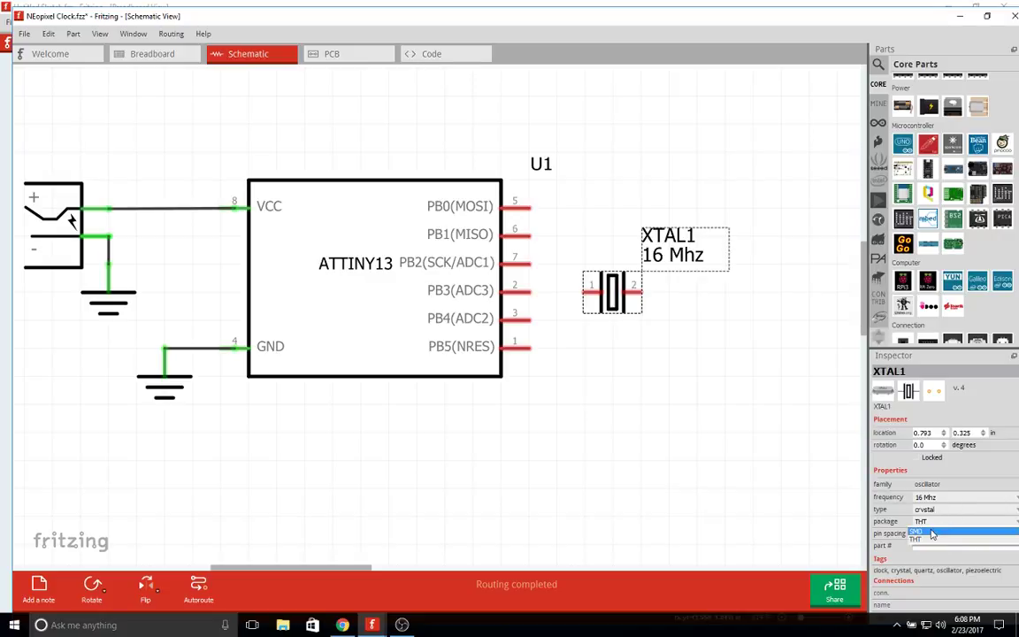
{"action": "left_click", "coordinate": [924, 486]}
{"action": "left_click", "coordinate": [349, 54]}
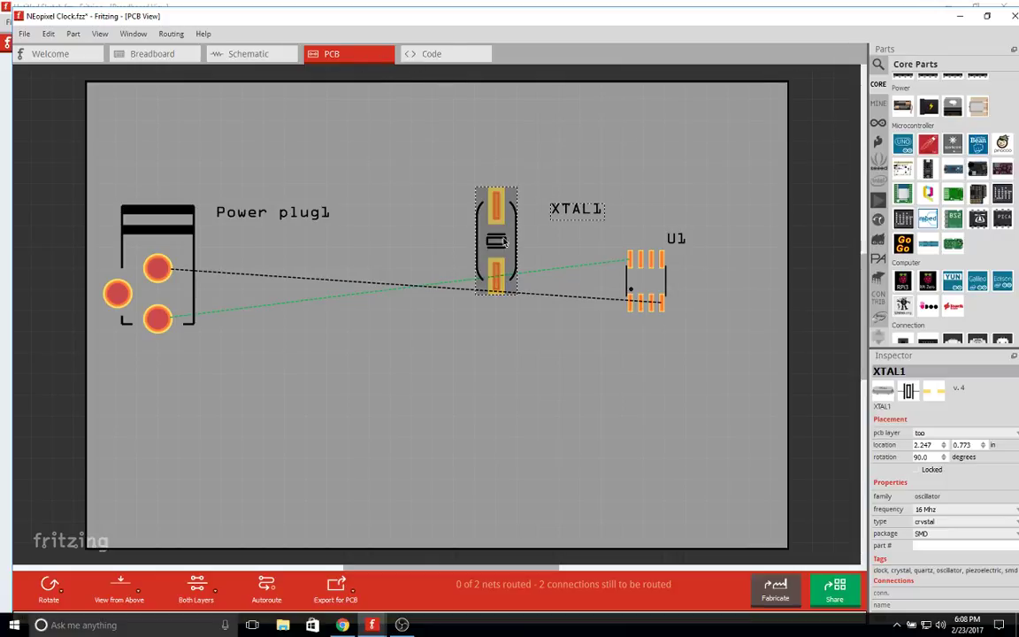
Look over the power plug and crystal footprints on the PCB, return to the schematic and browse the Core parts for further components.
{"action": "scroll", "coordinate": [381, 363], "scroll_direction": "down", "scroll_amount": 5, "text": "ctrl"}
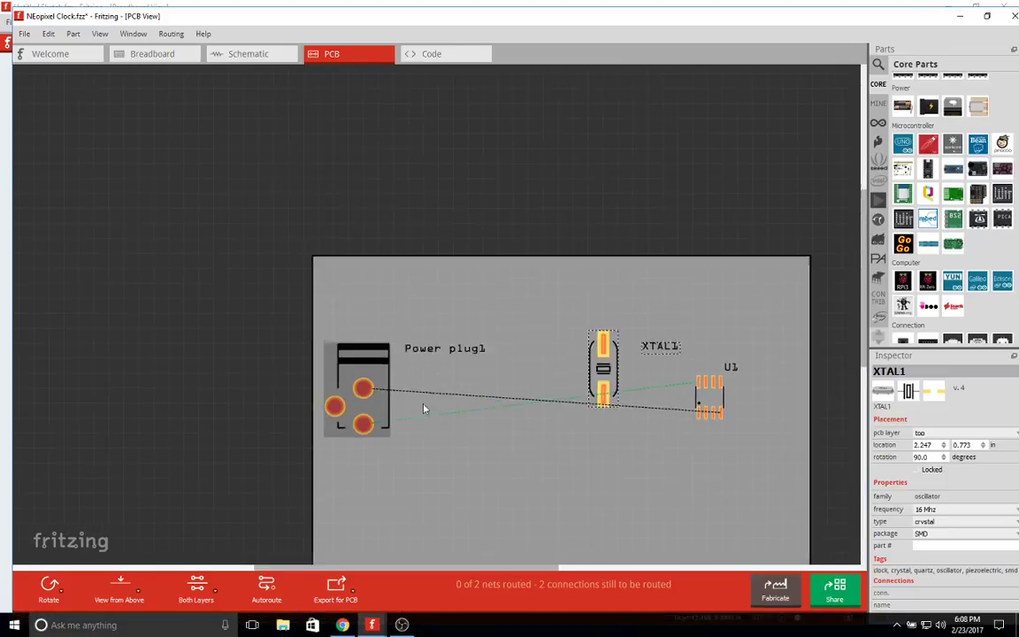
{"action": "scroll", "coordinate": [460, 415], "scroll_direction": "up", "scroll_amount": 2, "text": "ctrl"}
{"action": "left_click", "coordinate": [451, 402]}
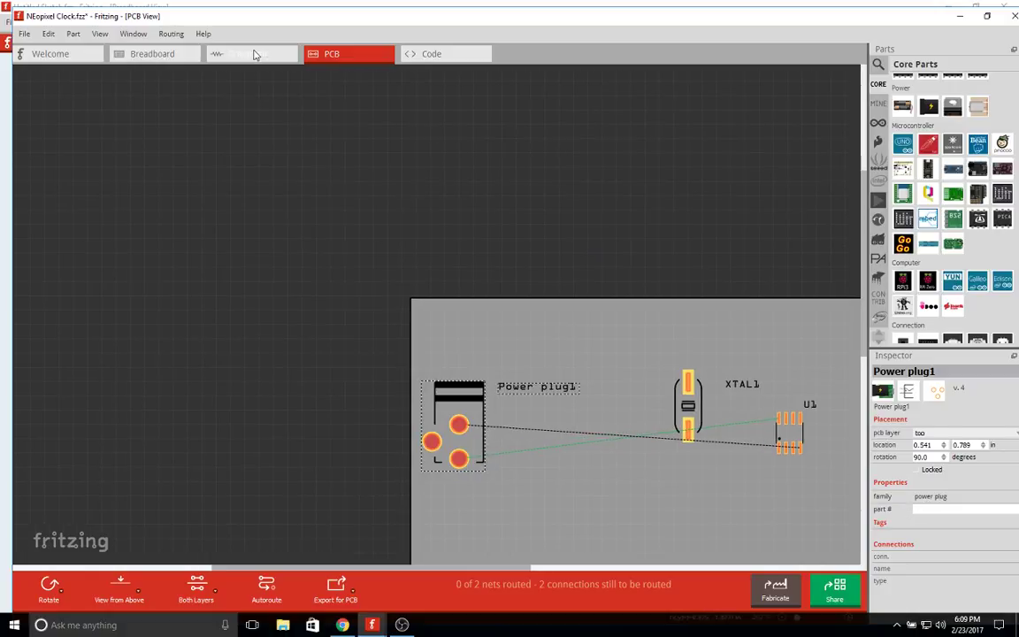
{"action": "left_click", "coordinate": [253, 54]}
{"action": "scroll", "coordinate": [937, 265], "scroll_direction": "down", "scroll_amount": 10}
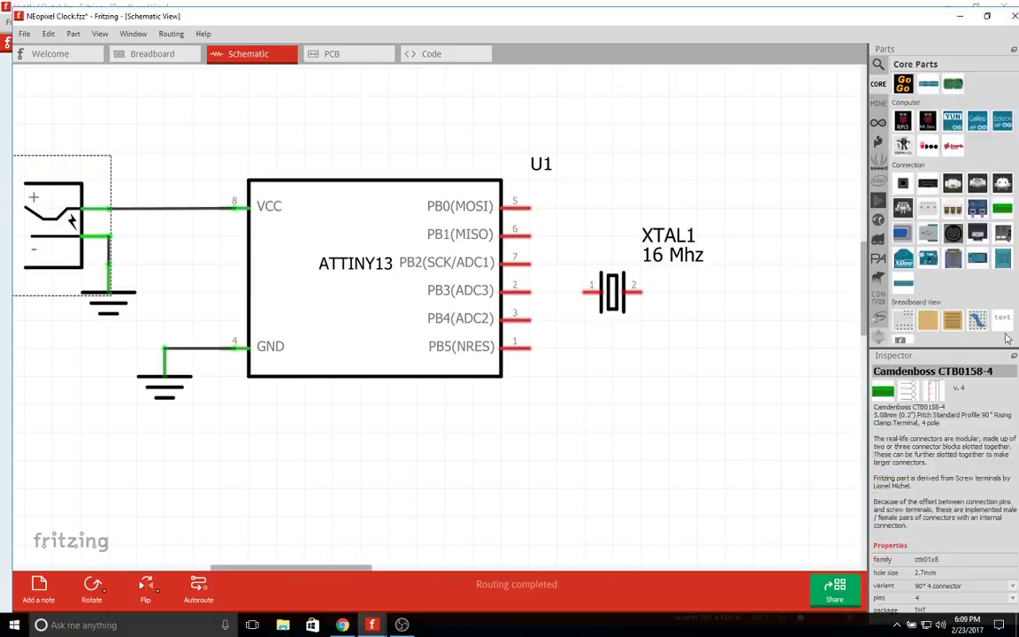
{"action": "scroll", "coordinate": [955, 265], "scroll_direction": "up", "scroll_amount": 5}
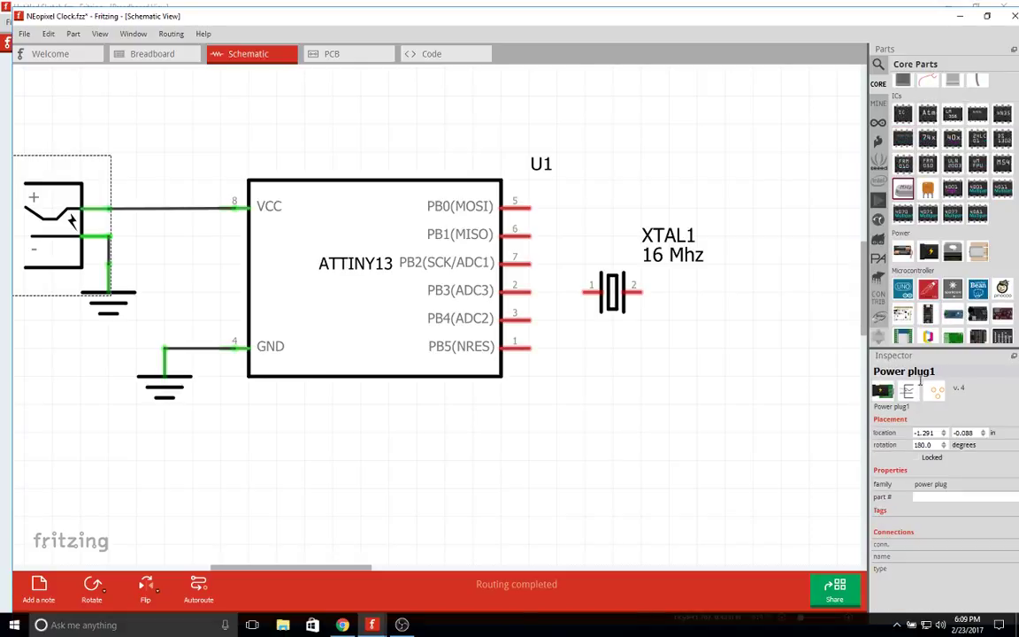
{"action": "scroll", "coordinate": [973, 221], "scroll_direction": "up", "scroll_amount": 5}
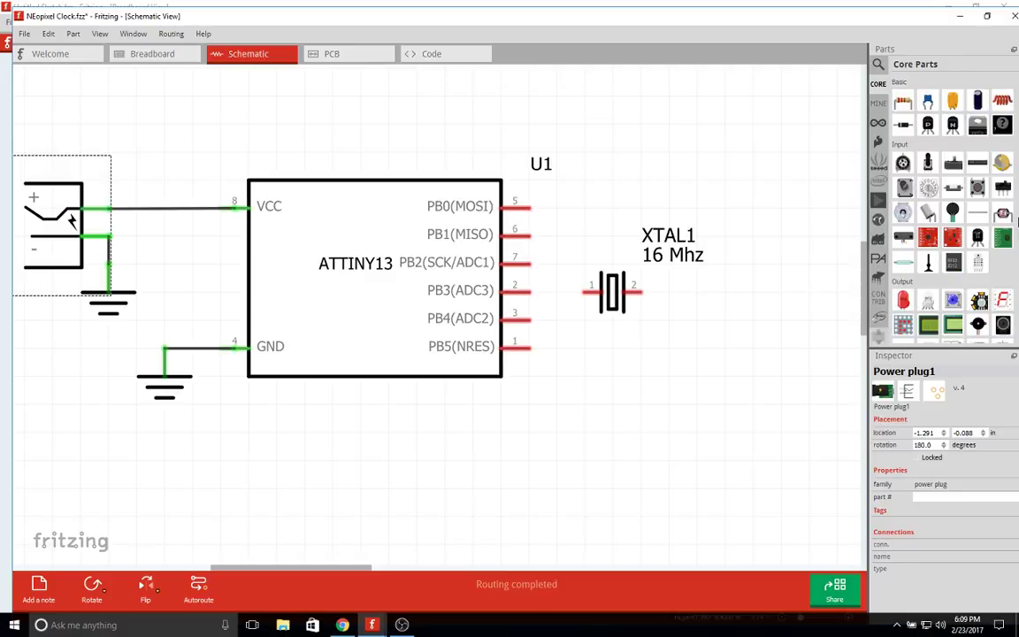
{"action": "scroll", "coordinate": [979, 259], "scroll_direction": "down", "scroll_amount": 3}
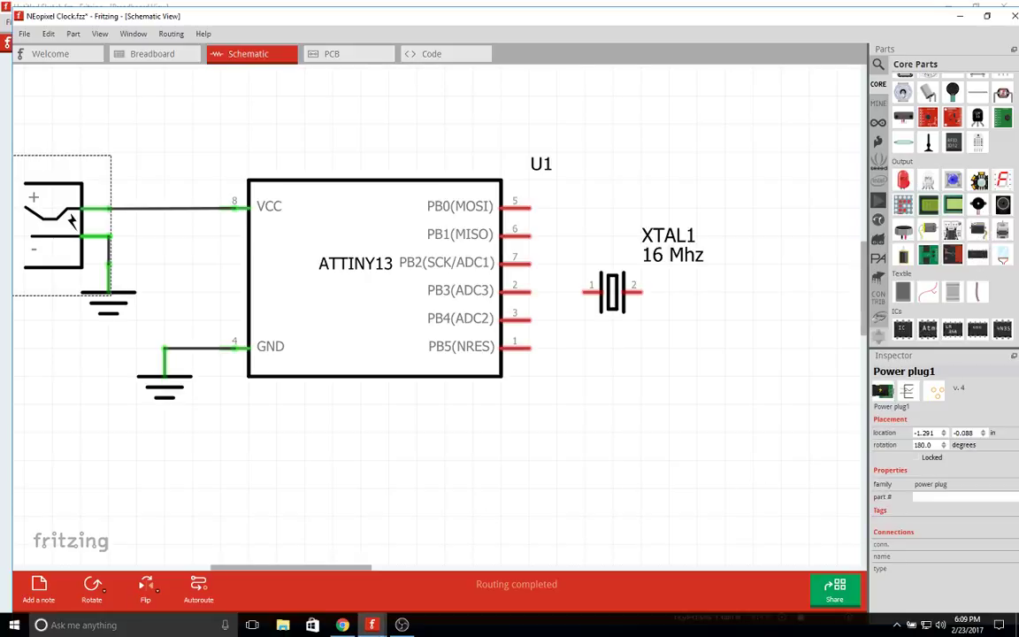
Switch to Chrome, search Google for "atiny curcuit" and show the image results for "attiny circuit".
{"action": "mouse_move", "coordinate": [378, 630]}
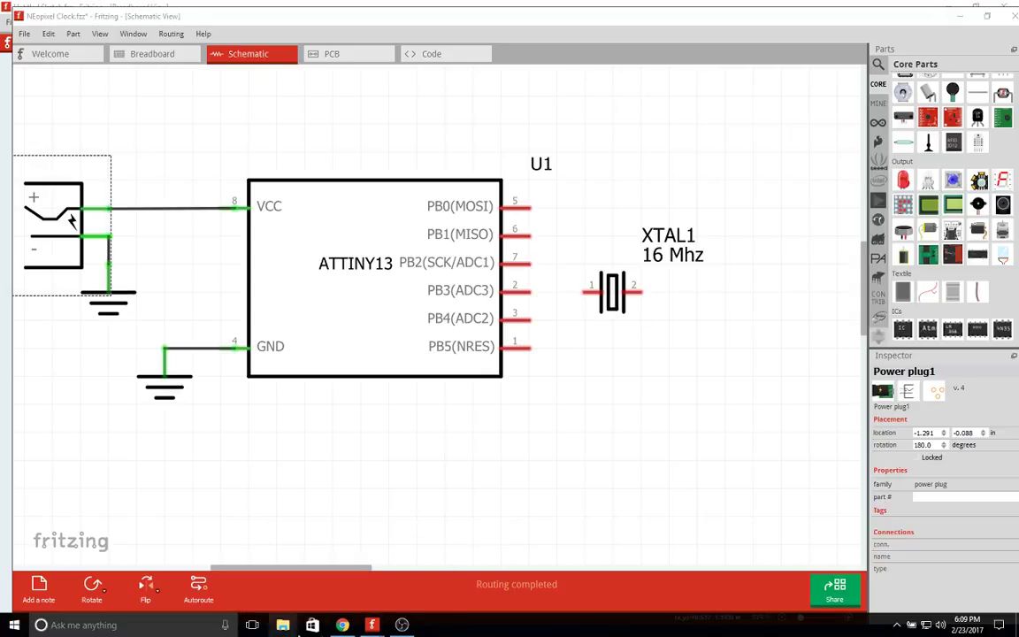
{"action": "key", "text": "alt+Tab"}
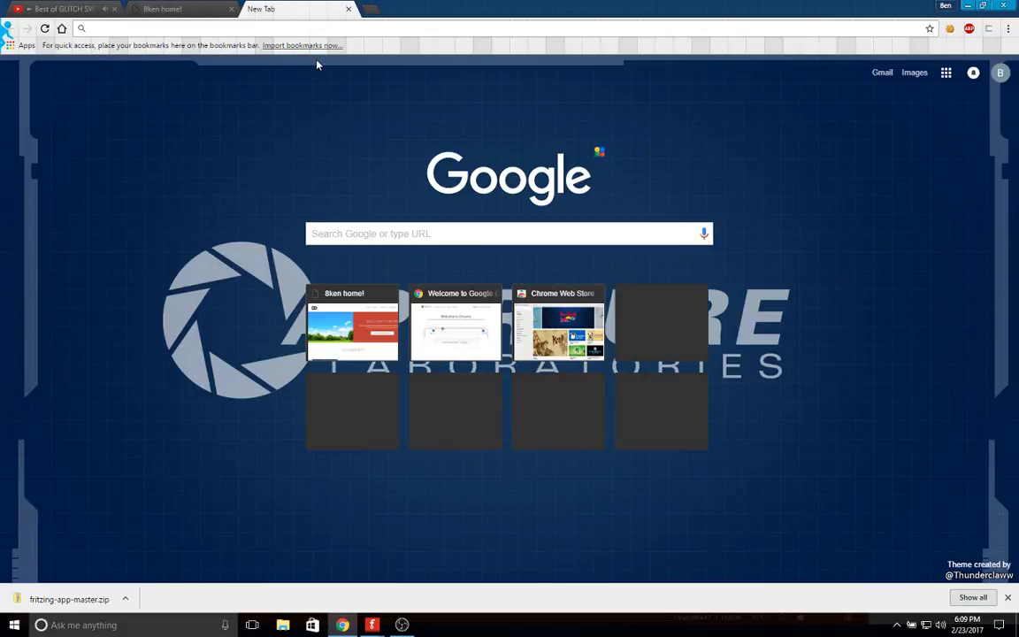
{"action": "type", "text": "atiny"}
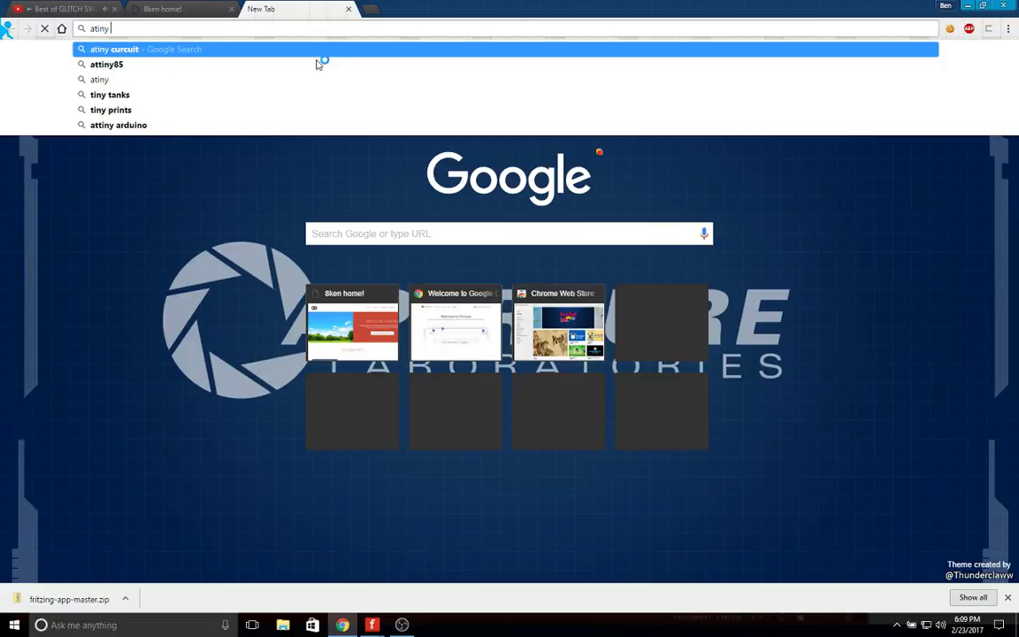
{"action": "key", "text": "Return"}
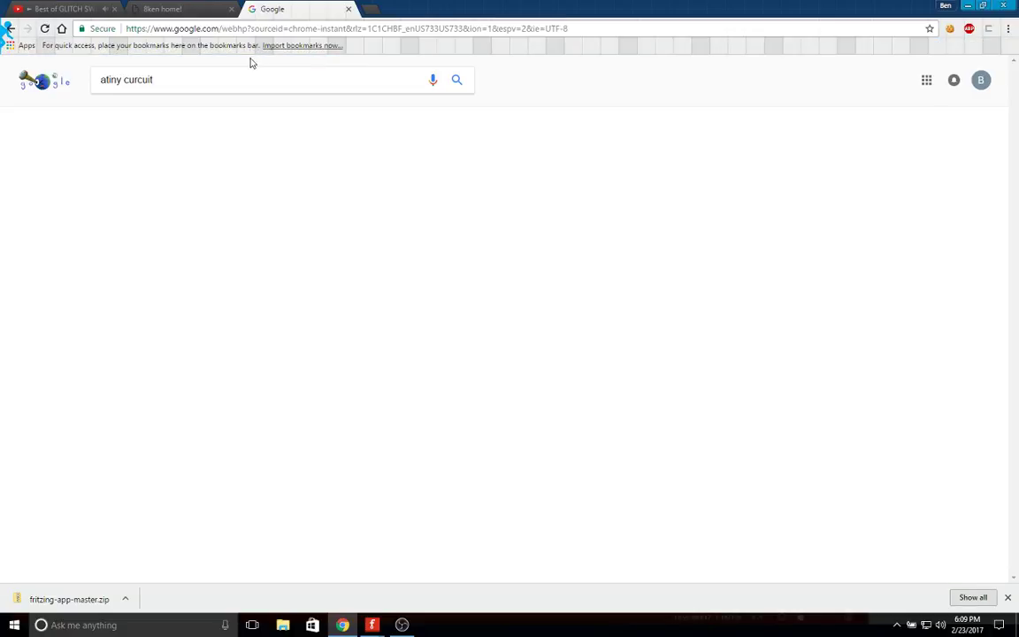
{"action": "left_click", "coordinate": [232, 170]}
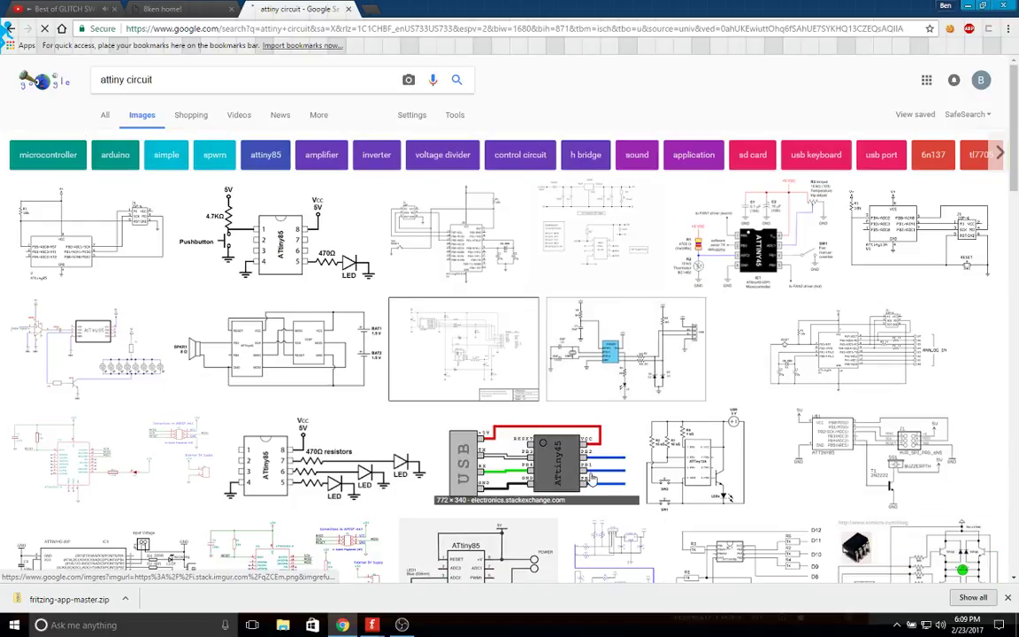
Preview the Dual Fan Controller ATtiny45 schematic and the ATtiny13A minimal circuit from the image results.
{"action": "left_click", "coordinate": [598, 457]}
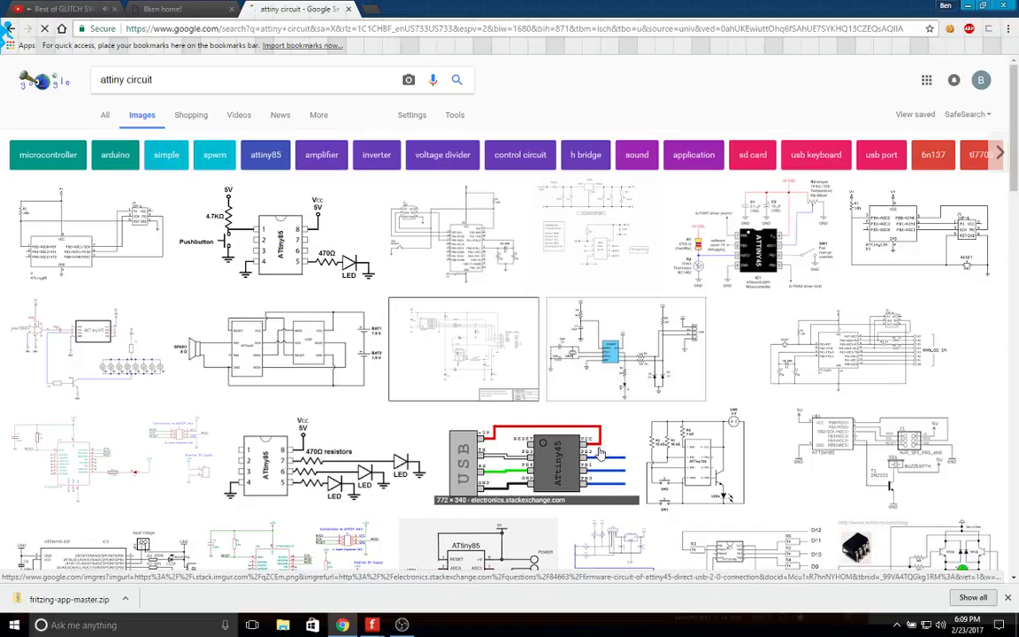
{"action": "left_click", "coordinate": [780, 239]}
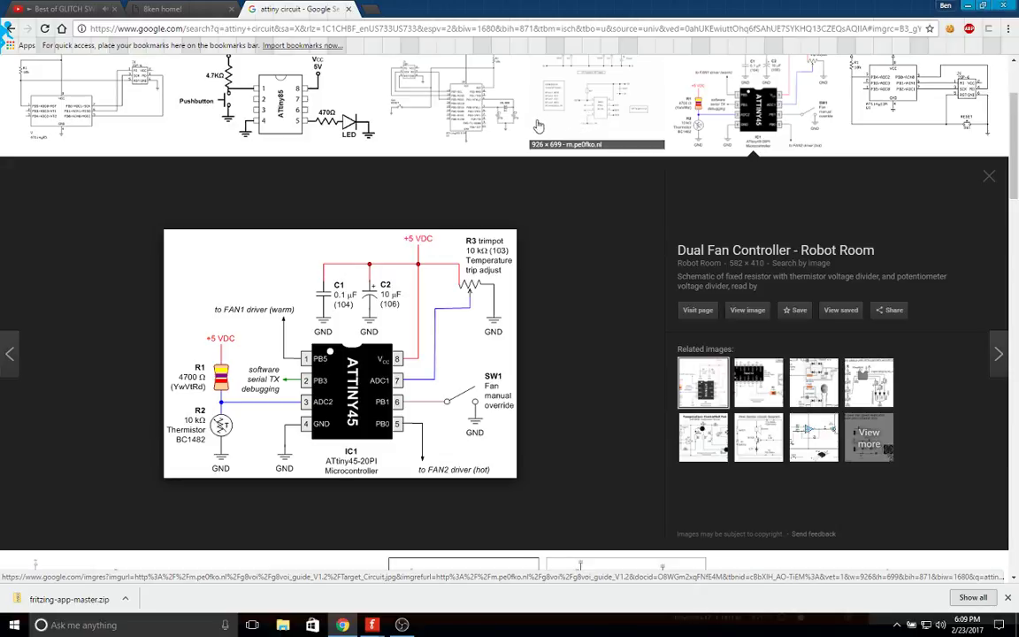
{"action": "left_click", "coordinate": [942, 86]}
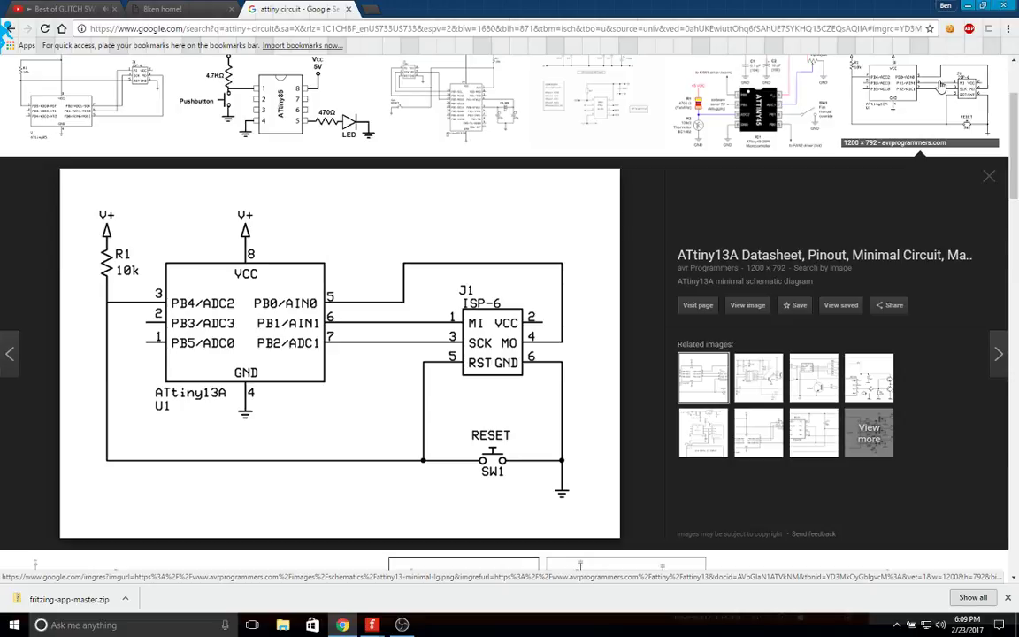
{"action": "scroll", "coordinate": [183, 146], "scroll_direction": "down", "scroll_amount": 5}
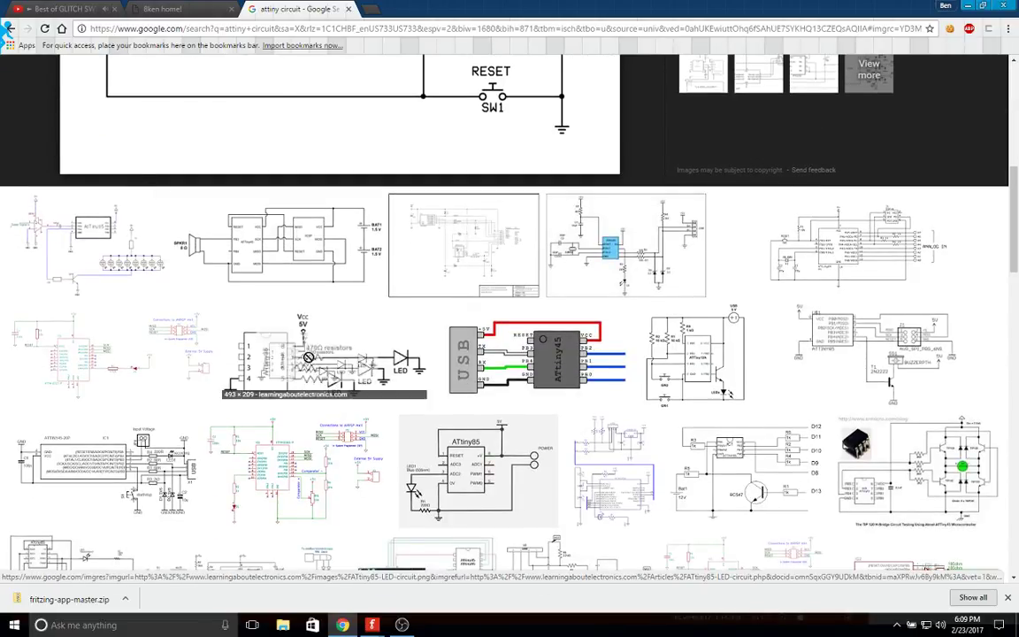
Look further through the image results and preview the ATtiny2313 VGA circuit with its 20MHz crystal.
{"action": "scroll", "coordinate": [310, 354], "scroll_direction": "up", "scroll_amount": 4}
{"action": "scroll", "coordinate": [310, 354], "scroll_direction": "down", "scroll_amount": 5}
{"action": "scroll", "coordinate": [143, 330], "scroll_direction": "down", "scroll_amount": 8}
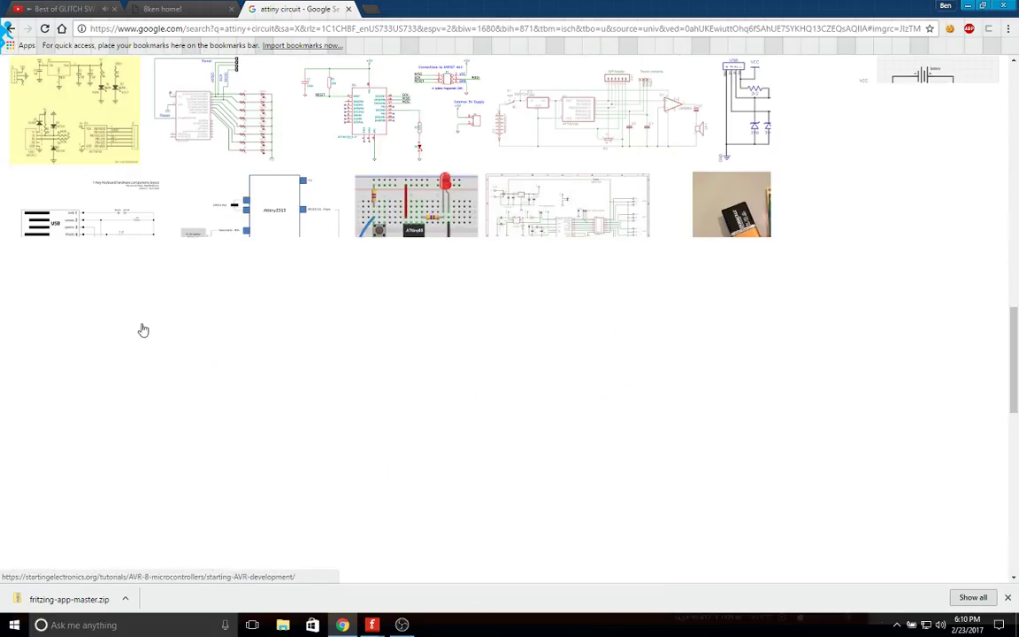
{"action": "scroll", "coordinate": [177, 268], "scroll_direction": "up", "scroll_amount": 1}
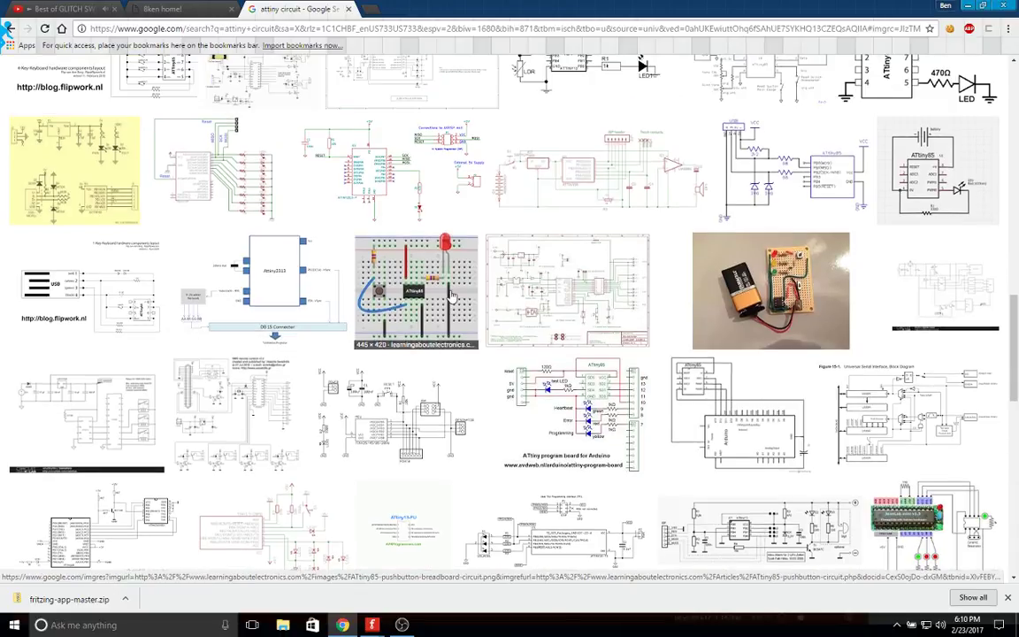
{"action": "left_click", "coordinate": [273, 282]}
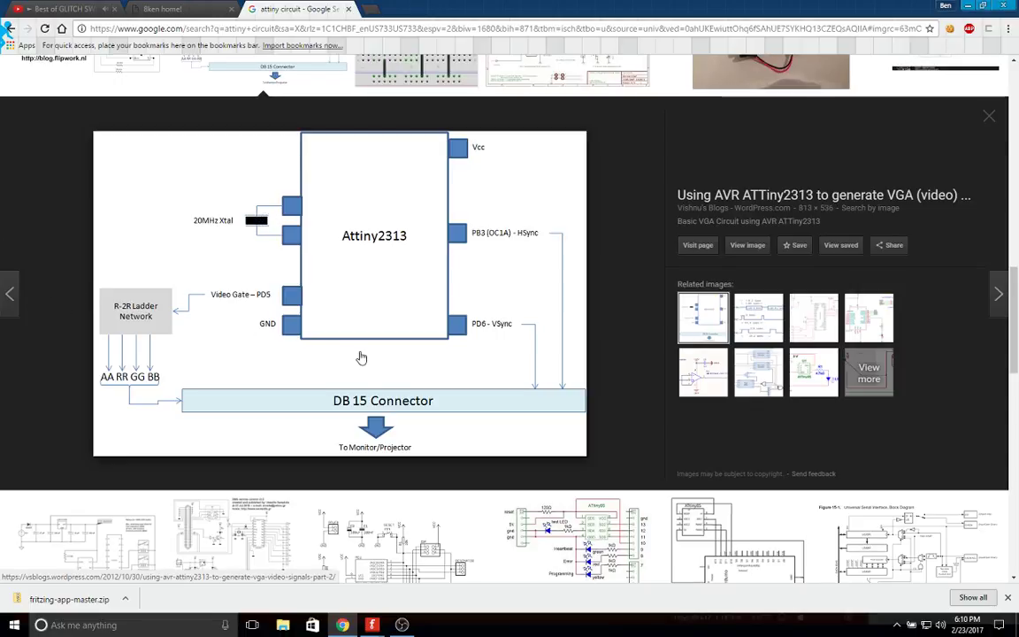
{"action": "scroll", "coordinate": [363, 364], "scroll_direction": "down", "scroll_amount": 2}
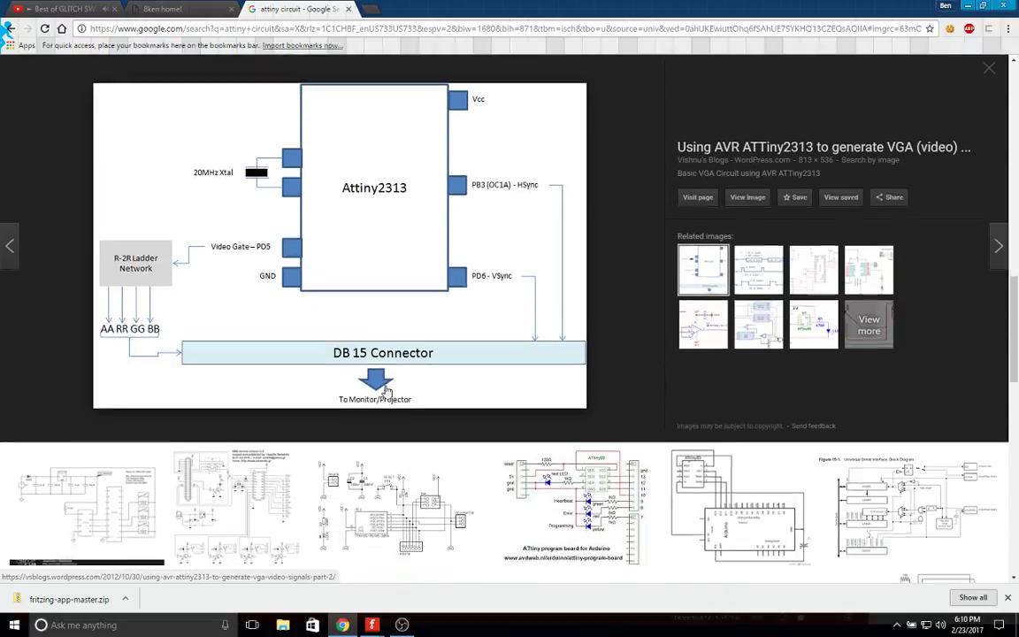
{"action": "scroll", "coordinate": [397, 392], "scroll_direction": "down", "scroll_amount": 2}
Preview the AVR ATtiny SMS remote control schematic to examine its crystal wiring, then return to Fritzing's schematic.
{"action": "left_click", "coordinate": [283, 372]}
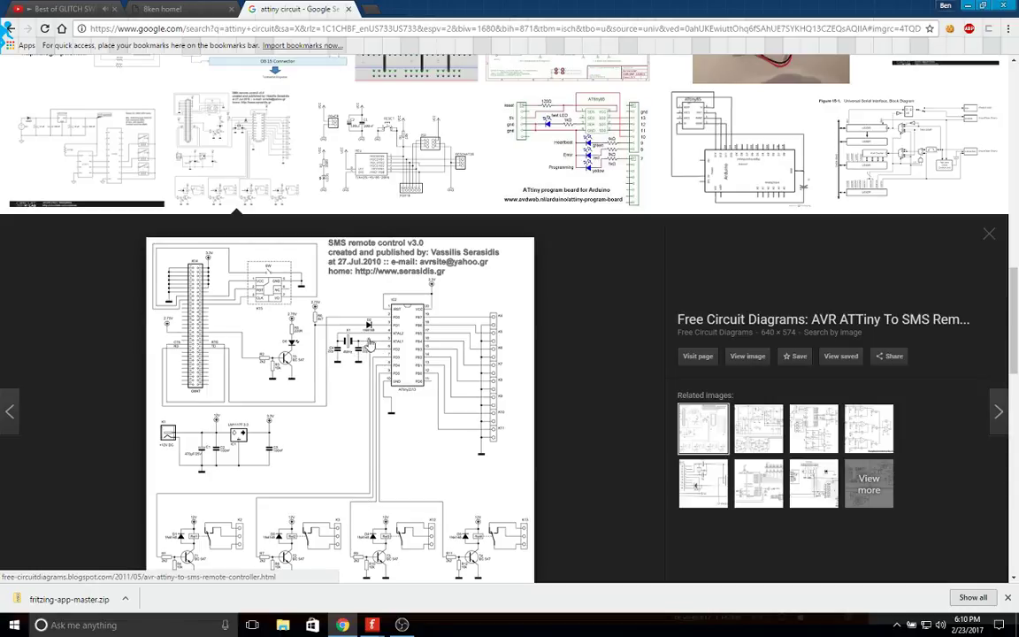
{"action": "scroll", "coordinate": [324, 352], "scroll_direction": "up", "scroll_amount": 3}
{"action": "scroll", "coordinate": [376, 399], "scroll_direction": "down", "scroll_amount": 3}
{"action": "left_click", "coordinate": [164, 9]}
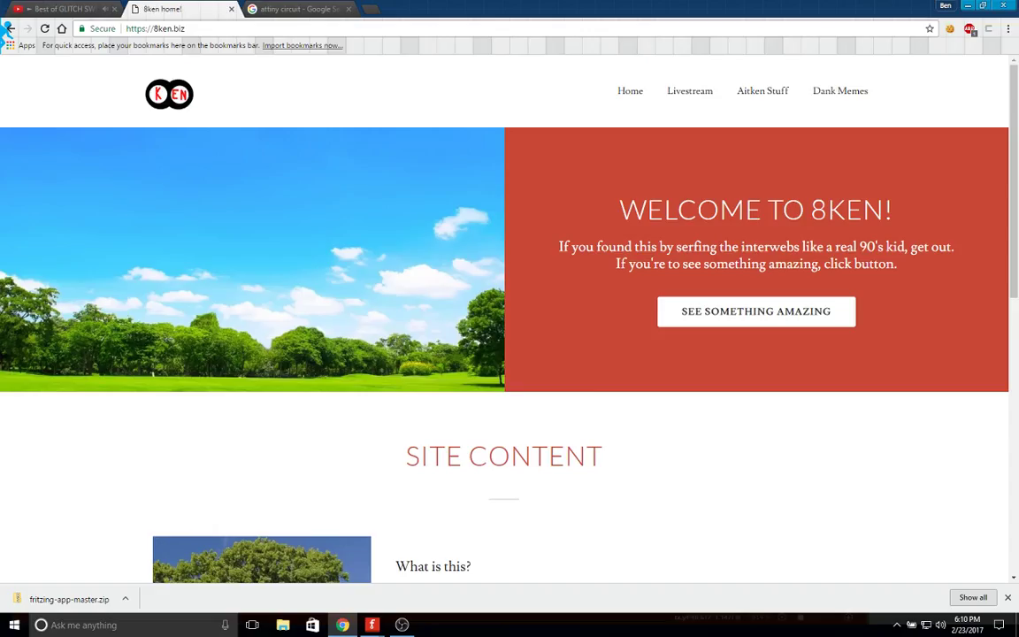
{"action": "mouse_move", "coordinate": [375, 624]}
{"action": "left_click", "coordinate": [382, 526]}
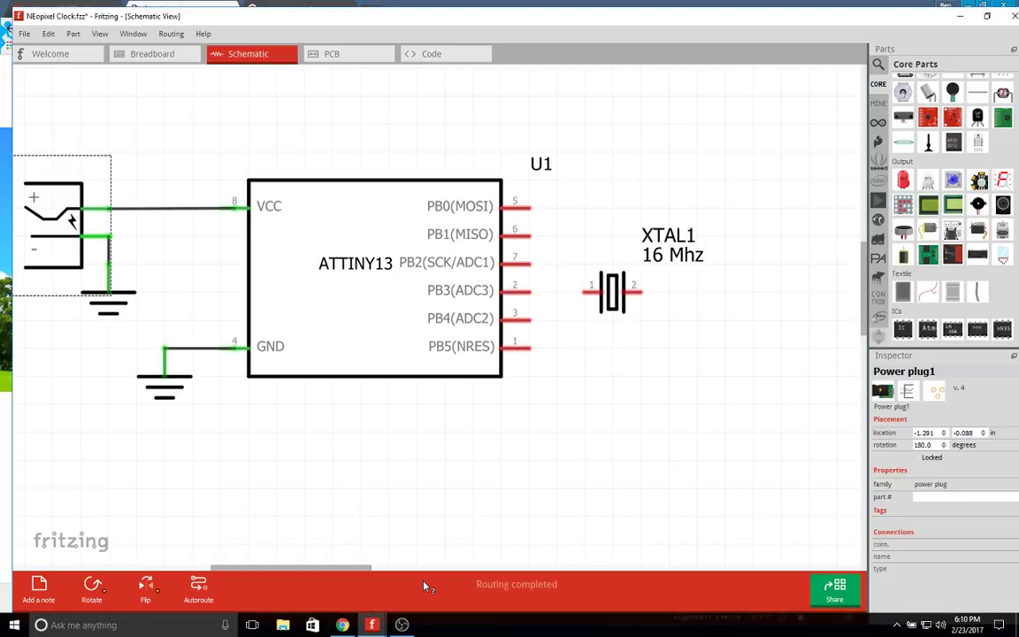
Add two 100nF ceramic capacitors below the 16 MHz crystal, with one capacitor's pin 1 meeting each crystal pin.
{"action": "left_click", "coordinate": [601, 301]}
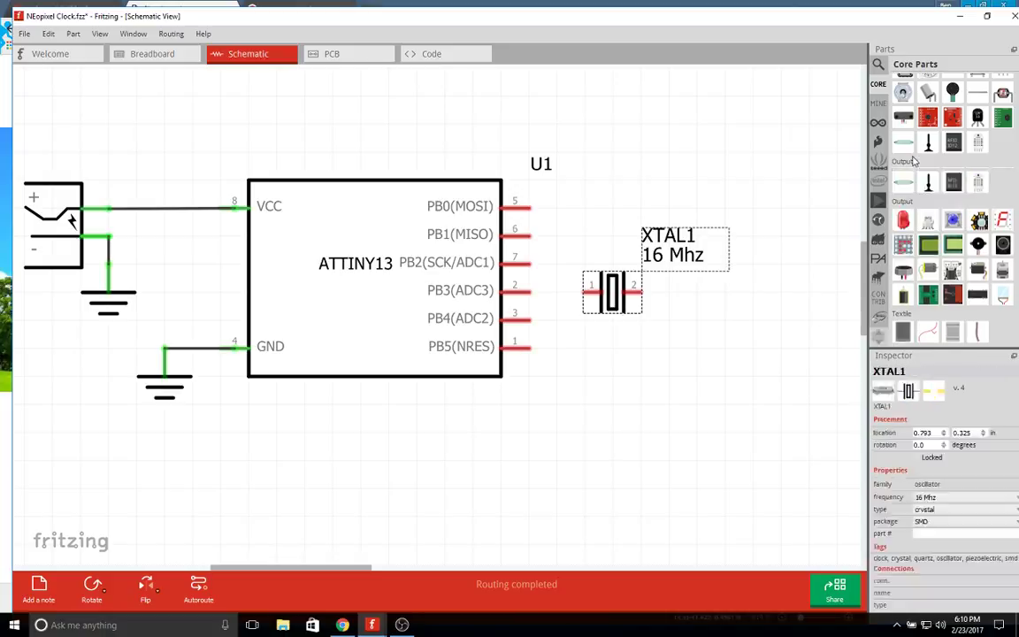
{"action": "scroll", "coordinate": [961, 247], "scroll_direction": "down", "scroll_amount": 2}
{"action": "scroll", "coordinate": [961, 247], "scroll_direction": "up", "scroll_amount": 5}
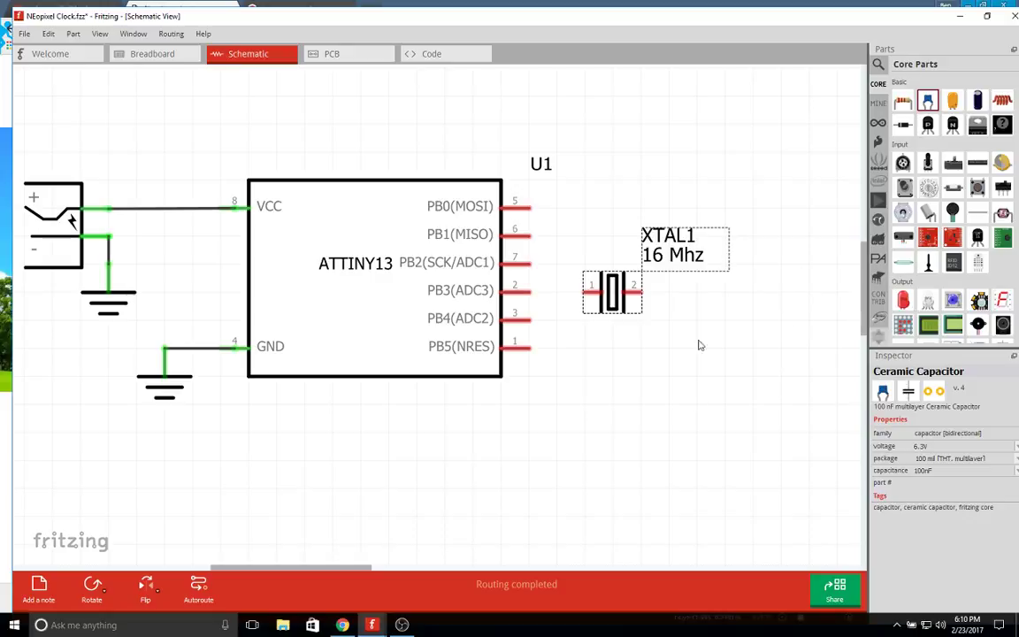
{"action": "left_click_drag", "start_coordinate": [920, 102], "coordinate": [584, 335]}
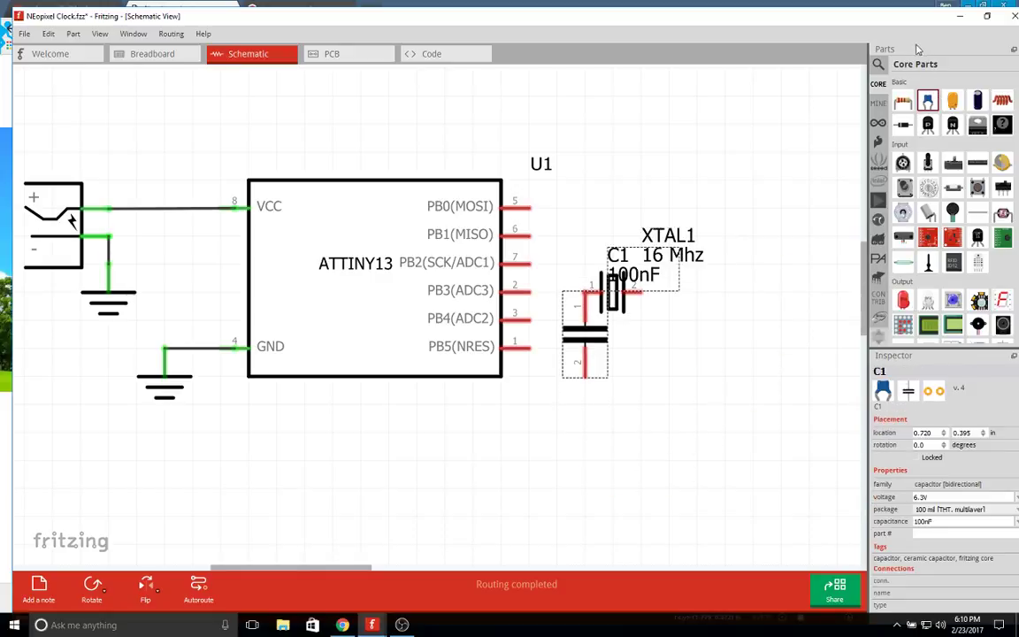
{"action": "left_click_drag", "start_coordinate": [928, 105], "coordinate": [640, 335]}
{"action": "left_click", "coordinate": [739, 335]}
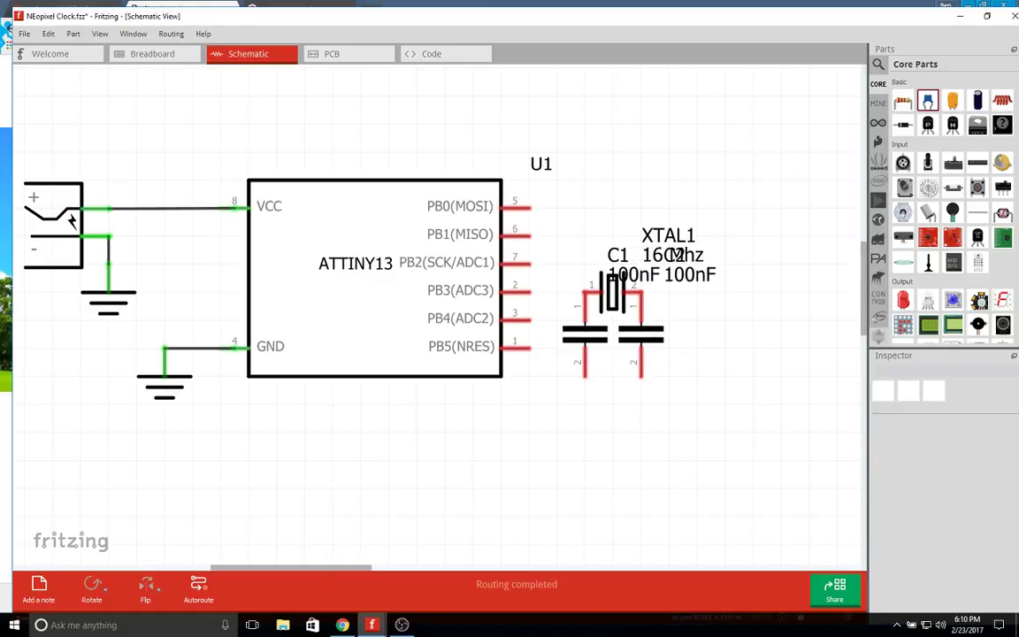
Switch to Chrome and re-examine the SMS remote control schematic in the "attiny circuit" image results.
{"action": "left_click", "coordinate": [401, 624]}
{"action": "left_click", "coordinate": [402, 625]}
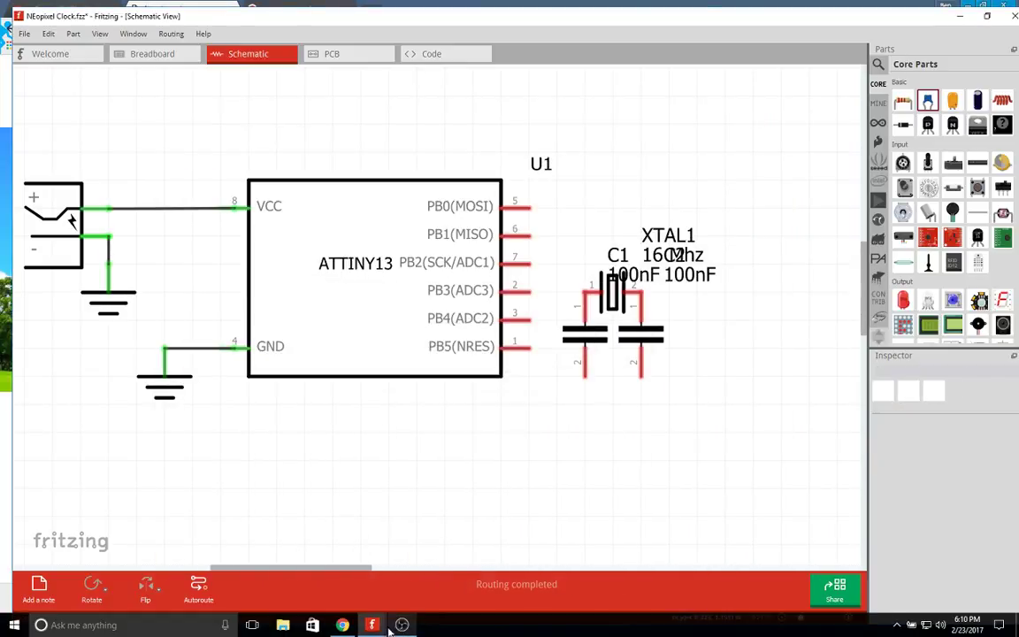
{"action": "left_click", "coordinate": [343, 624]}
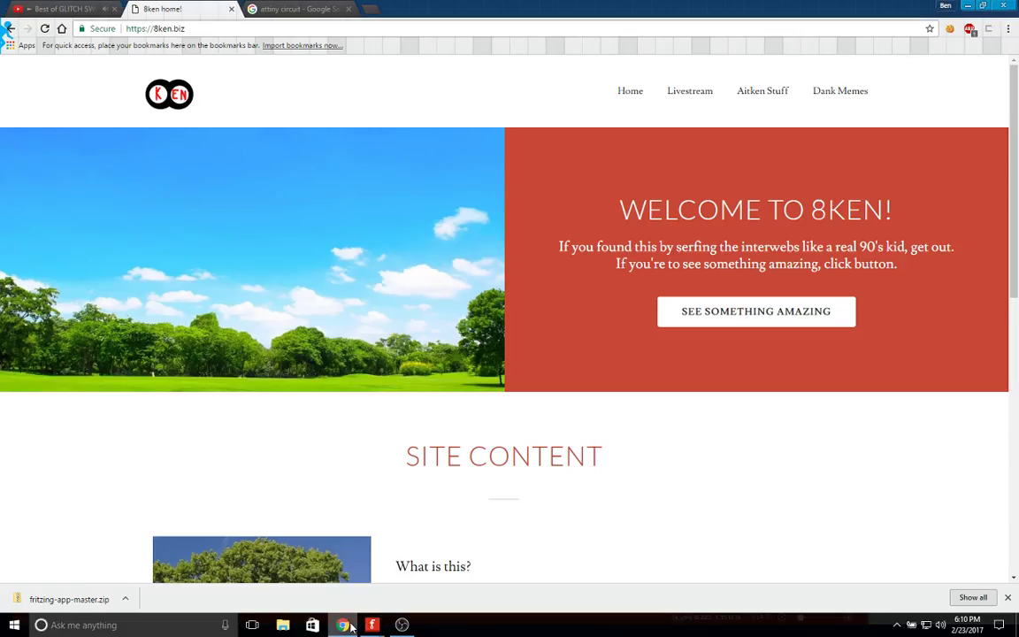
{"action": "left_click", "coordinate": [267, 8]}
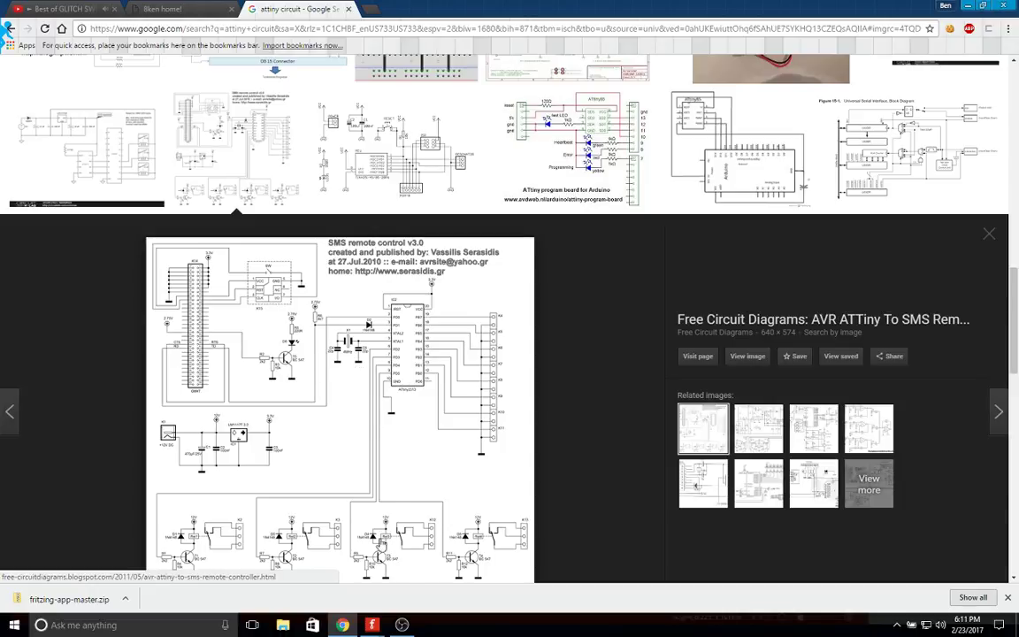
Check the running stream in OBS, hide its window and return to Fritzing's schematic.
{"action": "mouse_move", "coordinate": [392, 629]}
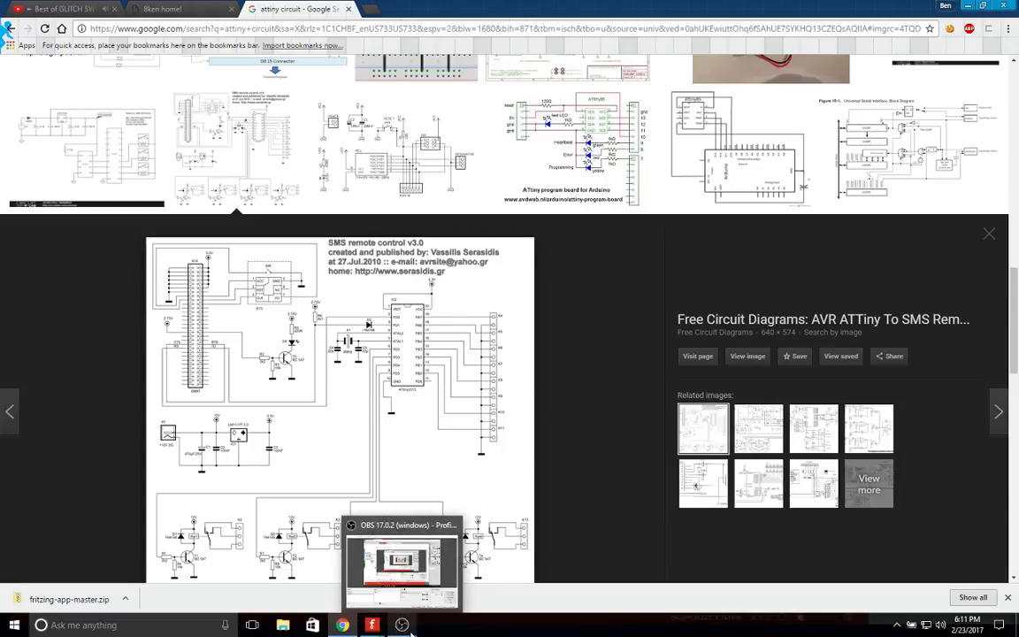
{"action": "left_click", "coordinate": [401, 624]}
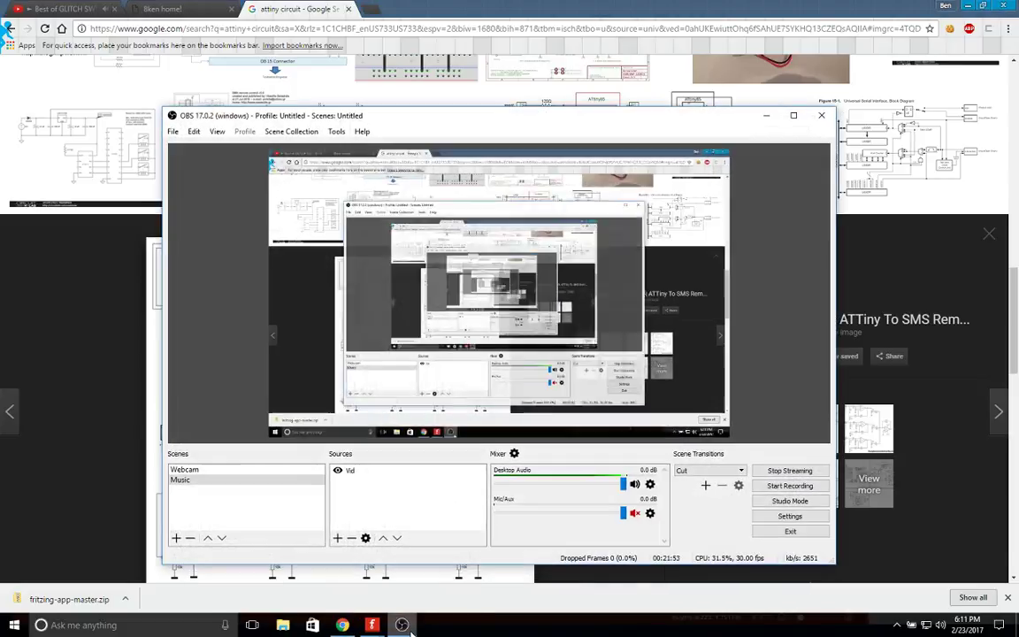
{"action": "left_click", "coordinate": [402, 625]}
{"action": "left_click", "coordinate": [371, 624]}
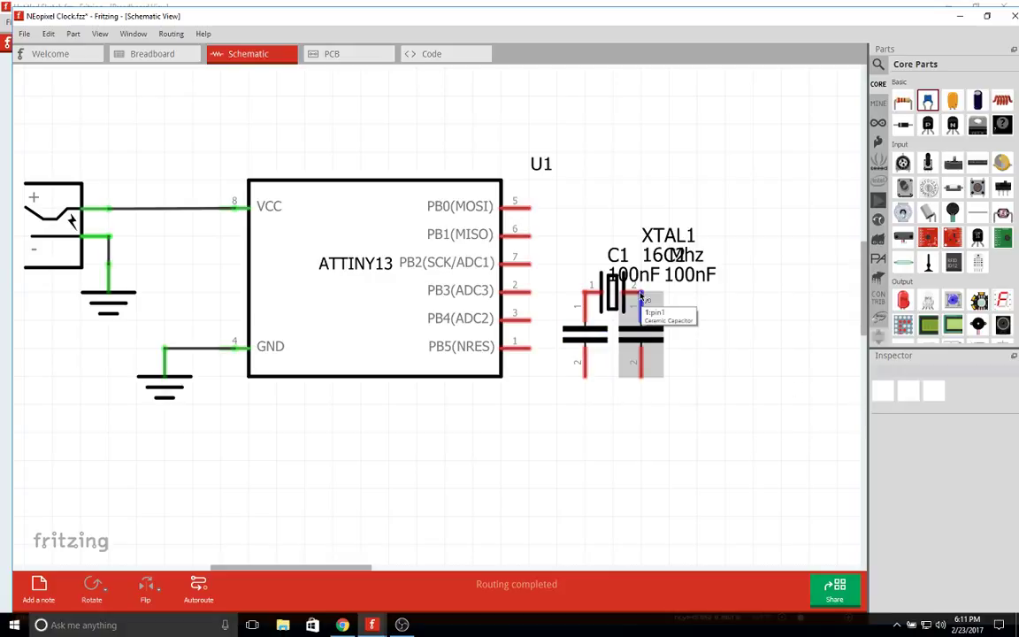
Move the crystal and both capacitors down by 0.1 in, placing the crystal at 0.793, 0.425 in and level with PB4.
{"action": "left_click_drag", "start_coordinate": [619, 296], "coordinate": [597, 382]}
{"action": "left_click_drag", "start_coordinate": [650, 351], "coordinate": [651, 379]}
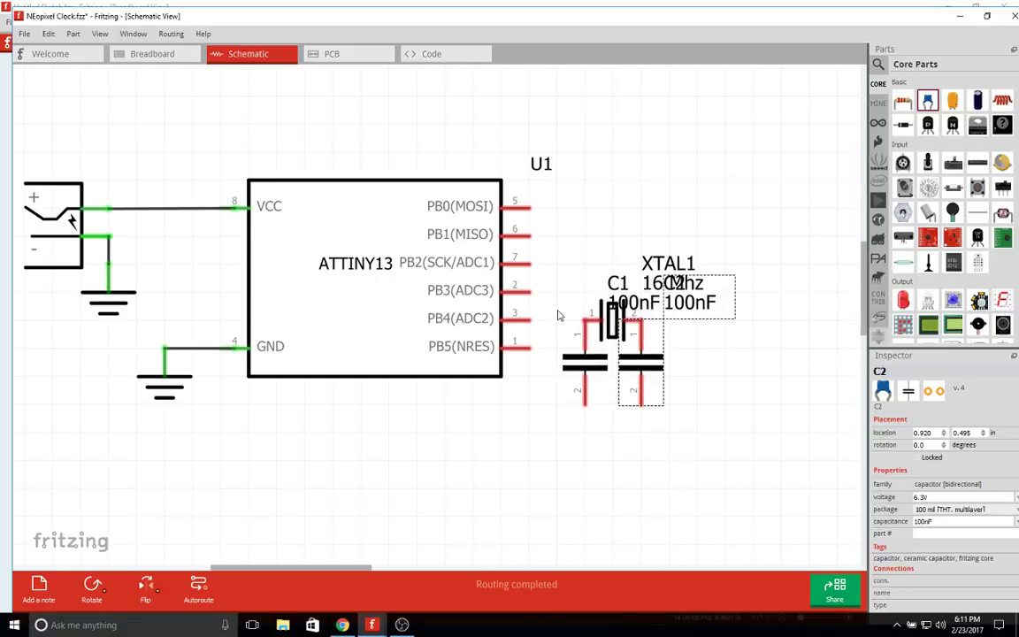
{"action": "left_click", "coordinate": [616, 321]}
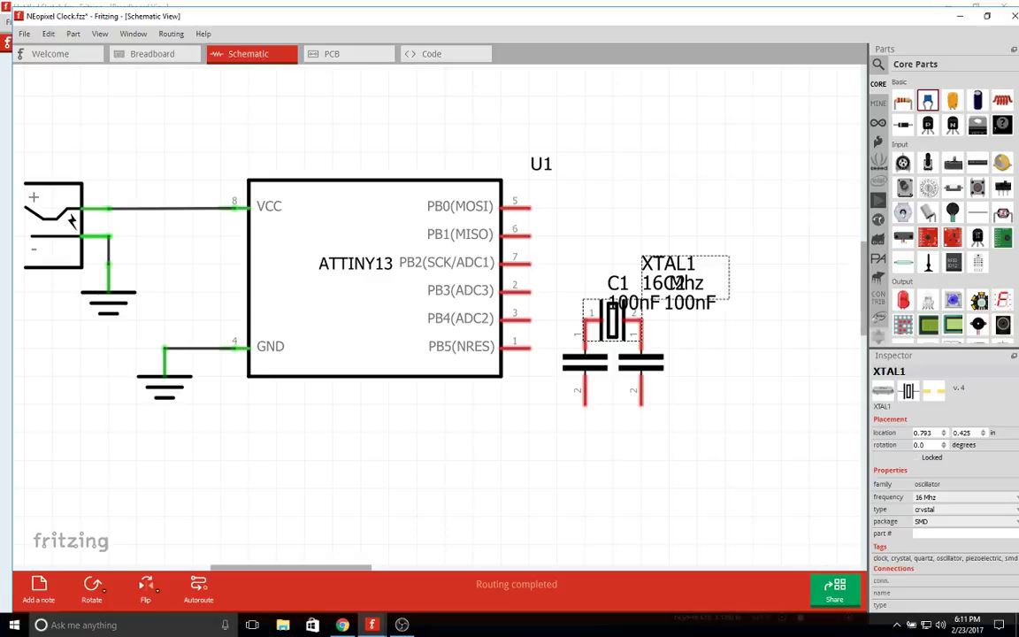
Switch to Chrome and show the "Best of GLITCH SWING/FUNK Mix June 2016" video on YouTube.
{"action": "left_click", "coordinate": [342, 624]}
{"action": "left_click", "coordinate": [344, 624]}
{"action": "left_click", "coordinate": [344, 624]}
{"action": "left_click", "coordinate": [75, 8]}
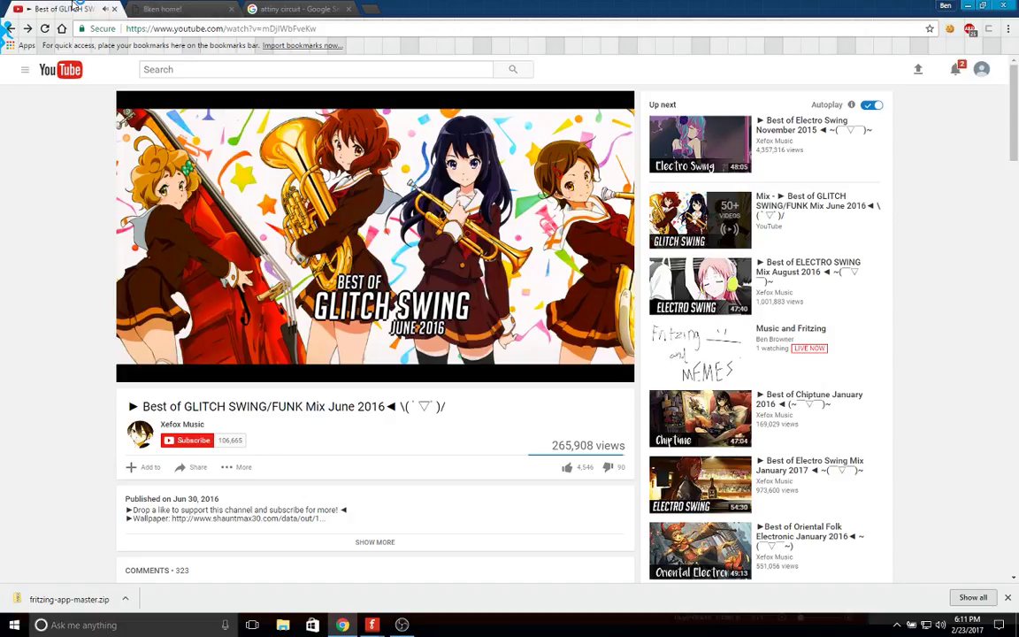
Look through the glitch swing video's full description and comments, and return to the NEopixel Clock schematic in Fritzing.
{"action": "scroll", "coordinate": [357, 387], "scroll_direction": "down", "scroll_amount": 2}
{"action": "left_click", "coordinate": [355, 426]}
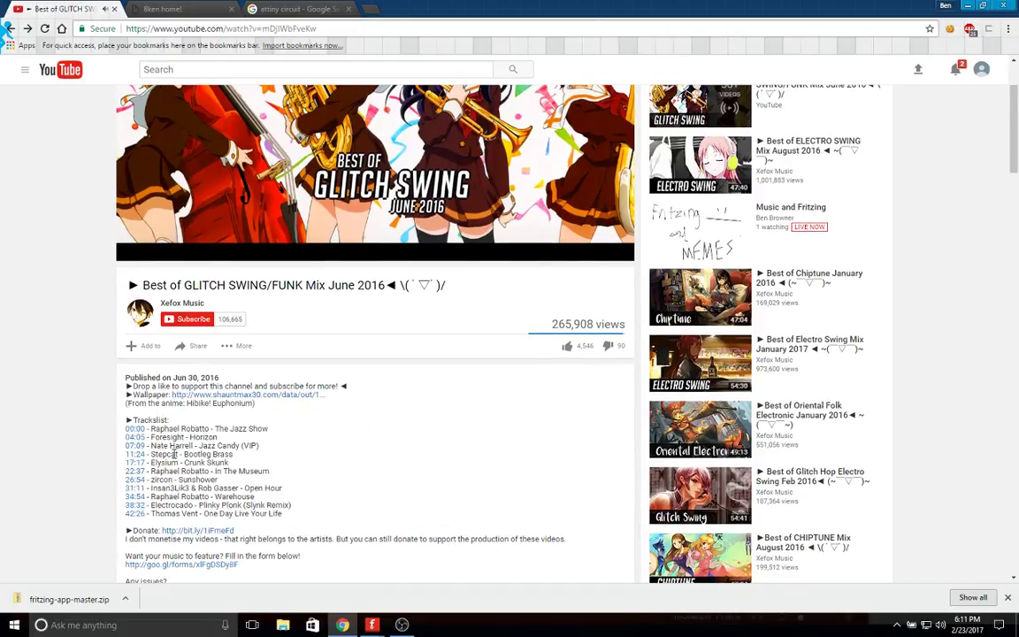
{"action": "scroll", "coordinate": [305, 473], "scroll_direction": "down", "scroll_amount": 5}
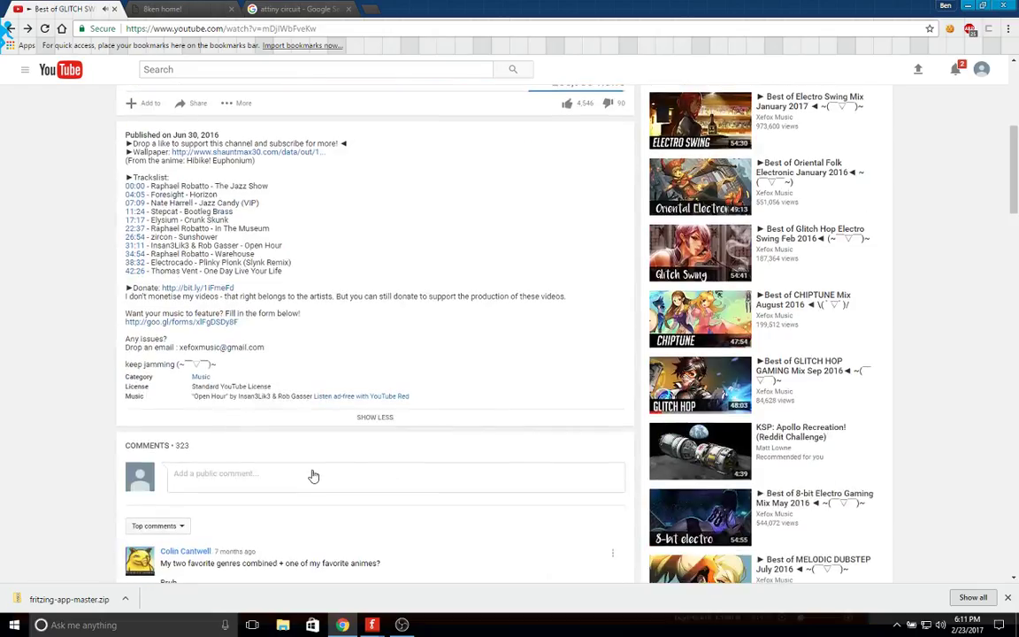
{"action": "left_click", "coordinate": [375, 427]}
{"action": "mouse_move", "coordinate": [371, 624]}
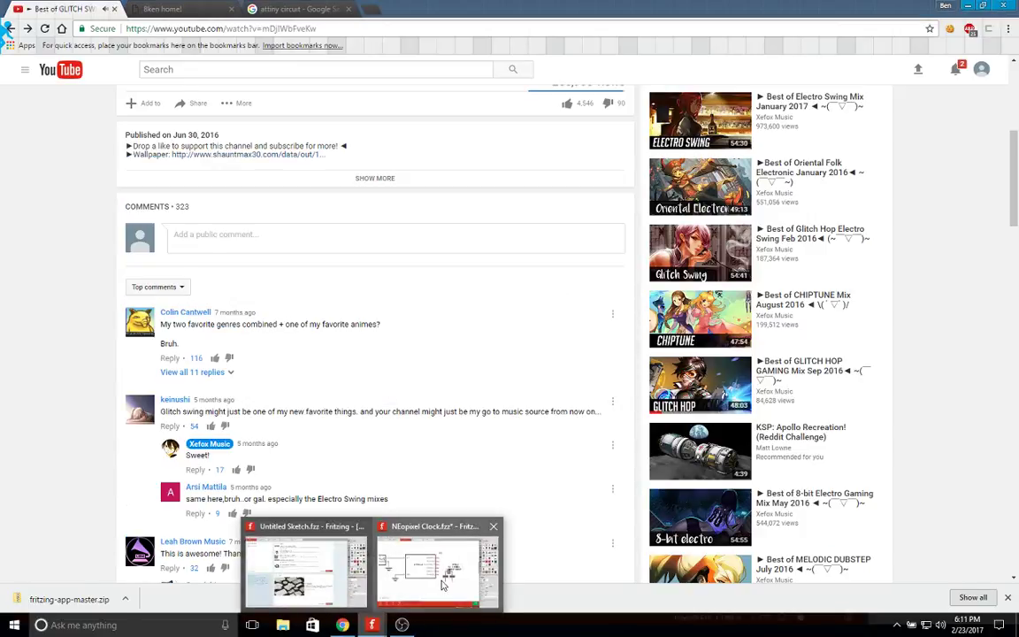
{"action": "left_click", "coordinate": [444, 583]}
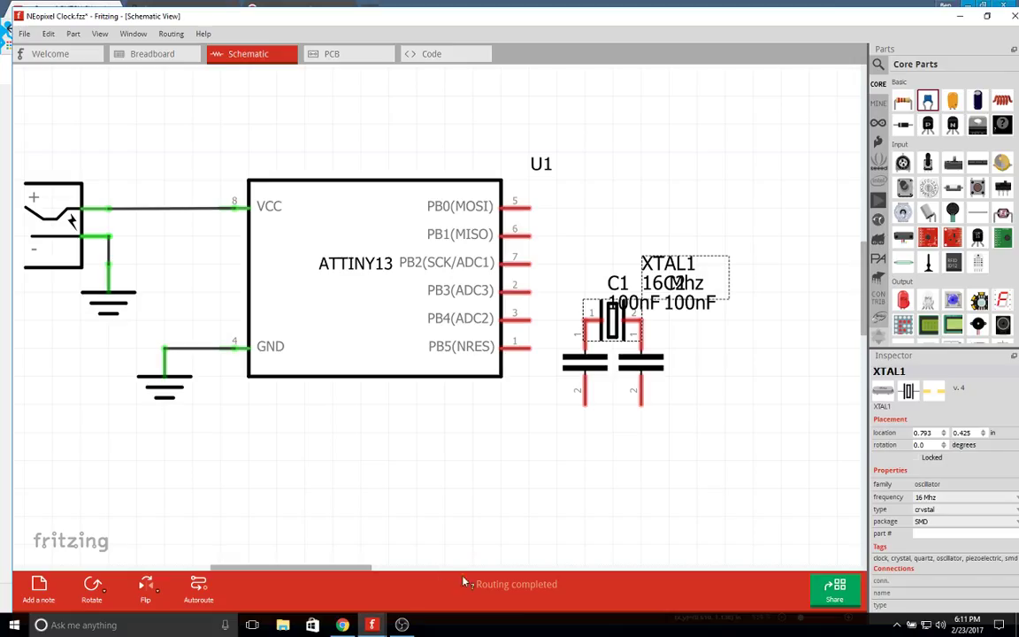
Wire the crystal's pin 1 and the C1 capacitor to PB4, and join the crystal's pin 2 to the C2 capacitor.
{"action": "left_click_drag", "start_coordinate": [586, 326], "coordinate": [519, 321]}
{"action": "mouse_move", "coordinate": [633, 325]}
{"action": "left_mouse_down"}
{"action": "mouse_move", "coordinate": [620, 269]}
{"action": "mouse_move", "coordinate": [634, 325]}
{"action": "left_mouse_up"}
Hide the part labels of the C2 capacitor and the crystal.
{"action": "right_click", "coordinate": [642, 361]}
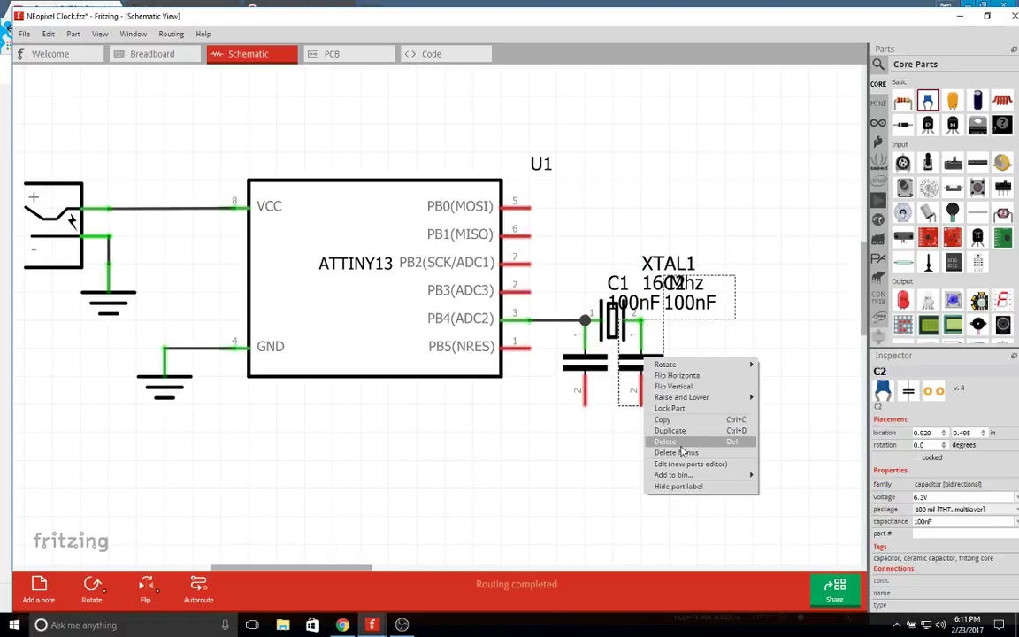
{"action": "left_click", "coordinate": [688, 486]}
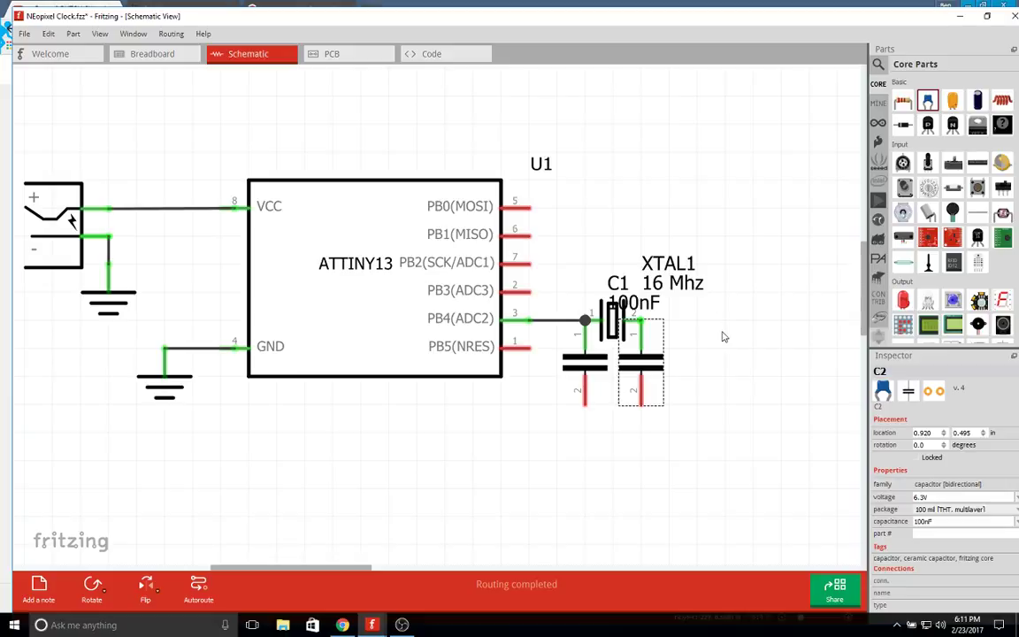
{"action": "right_click", "coordinate": [618, 307]}
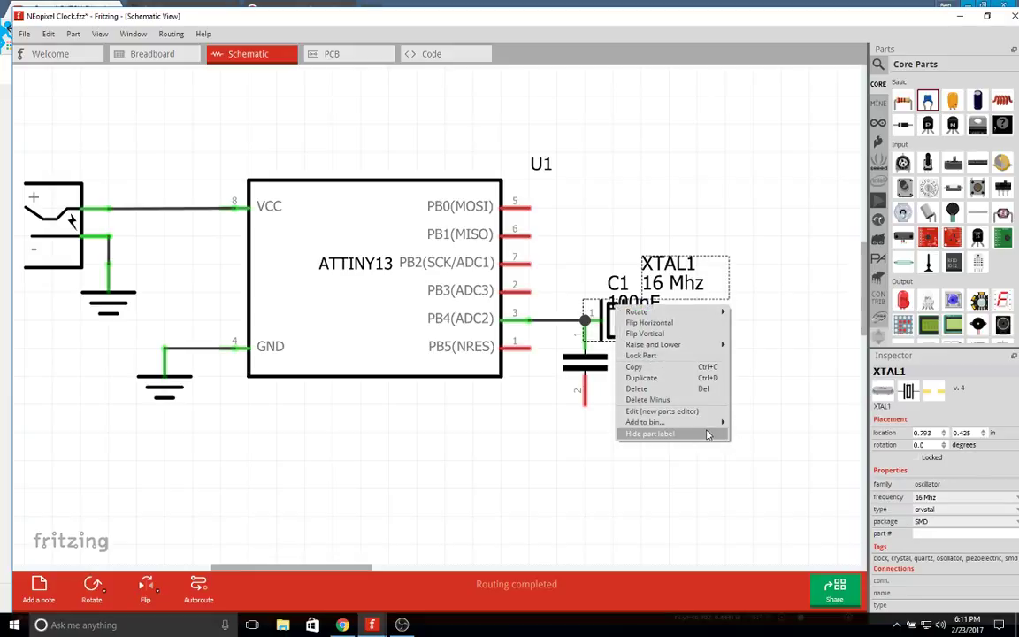
{"action": "left_click", "coordinate": [707, 434]}
{"action": "left_click", "coordinate": [804, 356]}
Select the crystal with both capacitors and shift the C1 label up, clear of the crystal.
{"action": "left_click_drag", "start_coordinate": [631, 288], "coordinate": [531, 394]}
{"action": "left_click", "coordinate": [644, 279]}
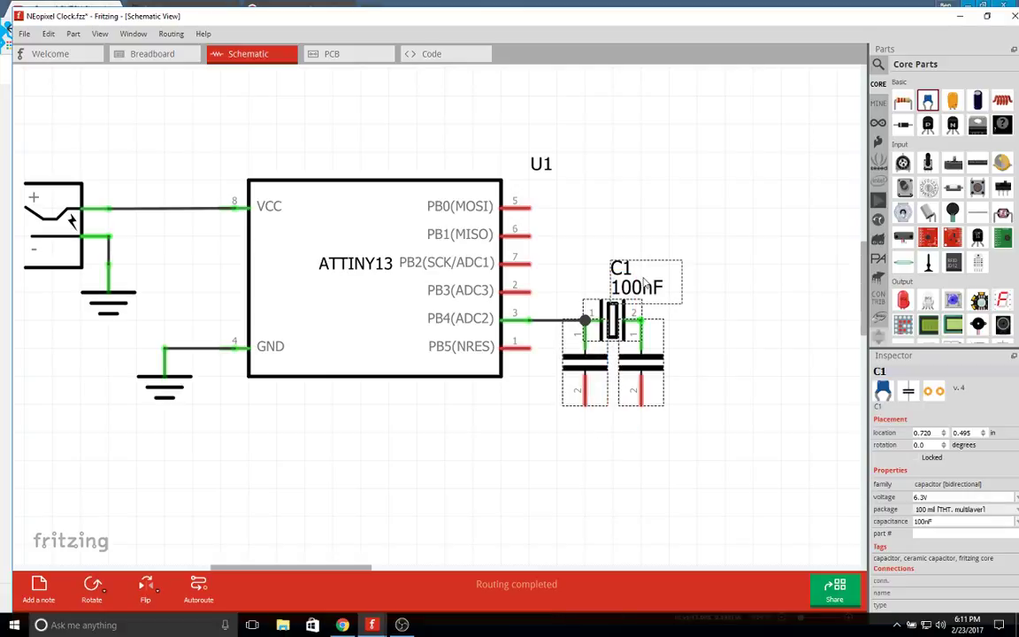
Hide the part label of capacitor C1, beneath the crystal's pin 1.
{"action": "right_click", "coordinate": [584, 389]}
{"action": "left_click", "coordinate": [658, 516]}
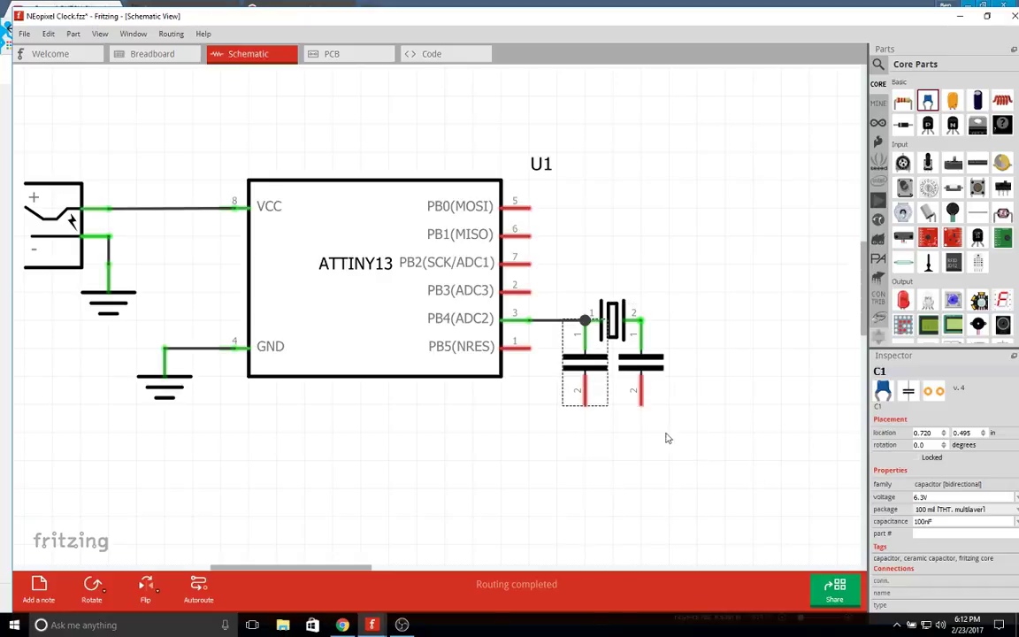
{"action": "left_click", "coordinate": [631, 386]}
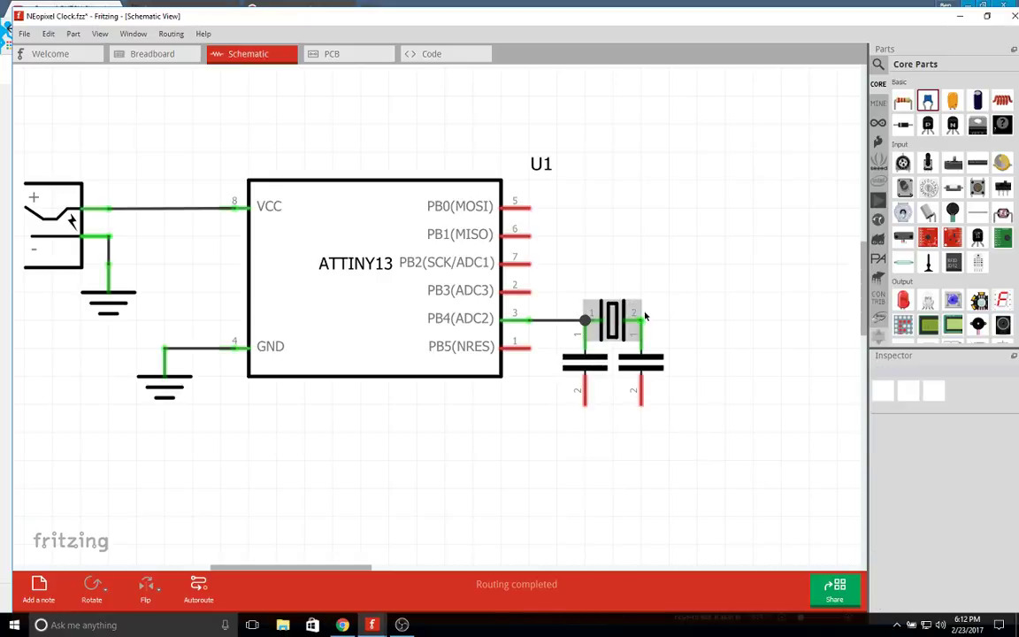
Wire pin 2 of the crystal to PB3(ADC3) on the ATTINY13, with a right-angle bend above the crystal.
{"action": "left_click_drag", "start_coordinate": [637, 326], "coordinate": [526, 291]}
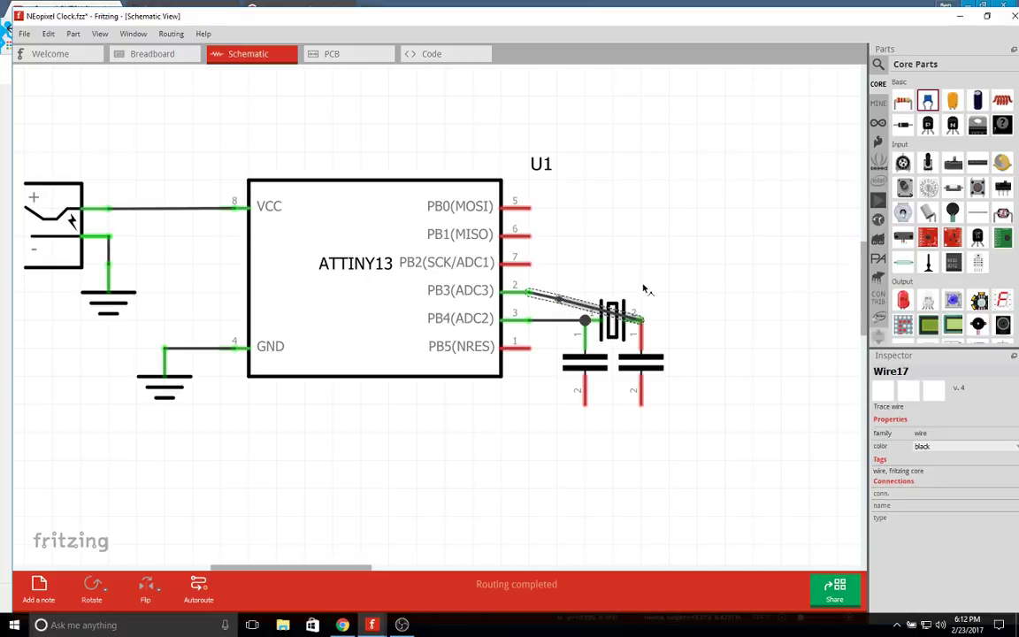
{"action": "left_click_drag", "start_coordinate": [591, 304], "coordinate": [639, 292]}
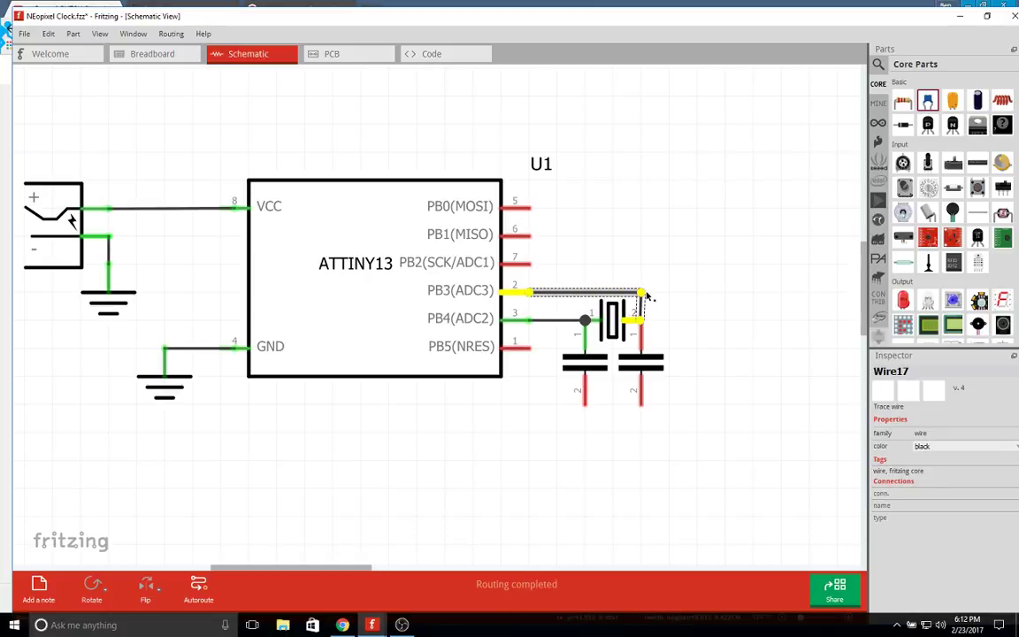
{"action": "left_click", "coordinate": [686, 310]}
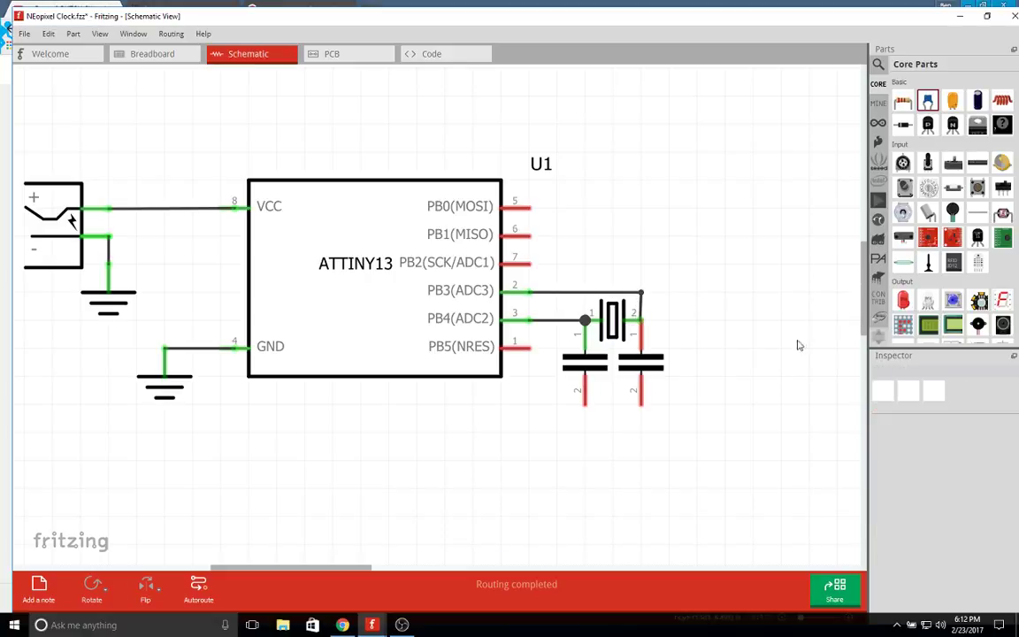
Place a ground symbol on the lower pin of each of the two capacitors below the crystal.
{"action": "scroll", "coordinate": [787, 477], "scroll_direction": "up", "scroll_amount": 3}
{"action": "scroll", "coordinate": [947, 265], "scroll_direction": "down", "scroll_amount": 10}
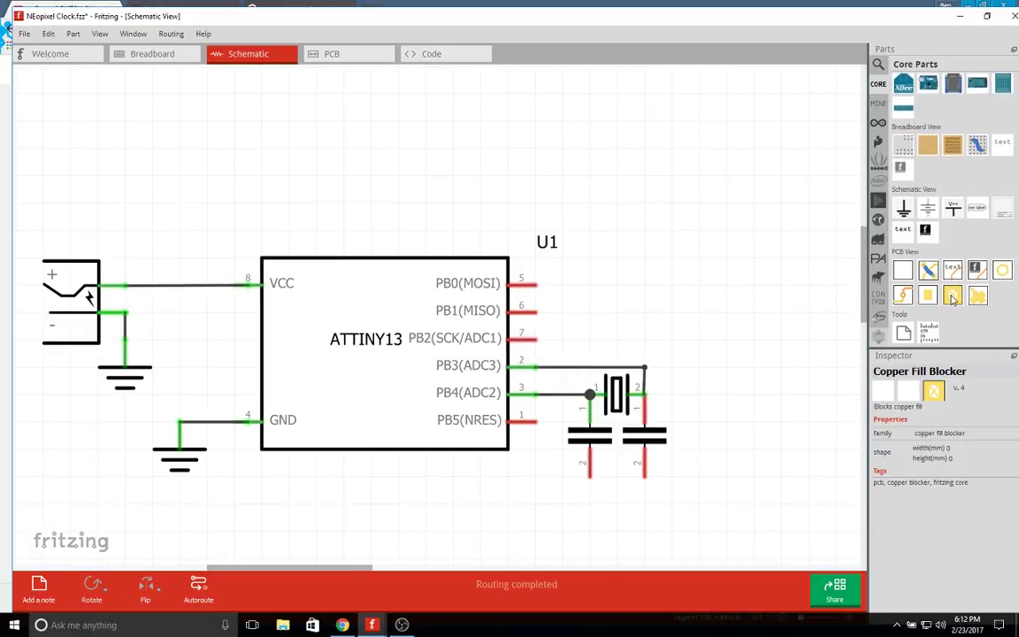
{"action": "left_click_drag", "start_coordinate": [901, 209], "coordinate": [654, 491]}
{"action": "left_click_drag", "start_coordinate": [902, 209], "coordinate": [589, 492]}
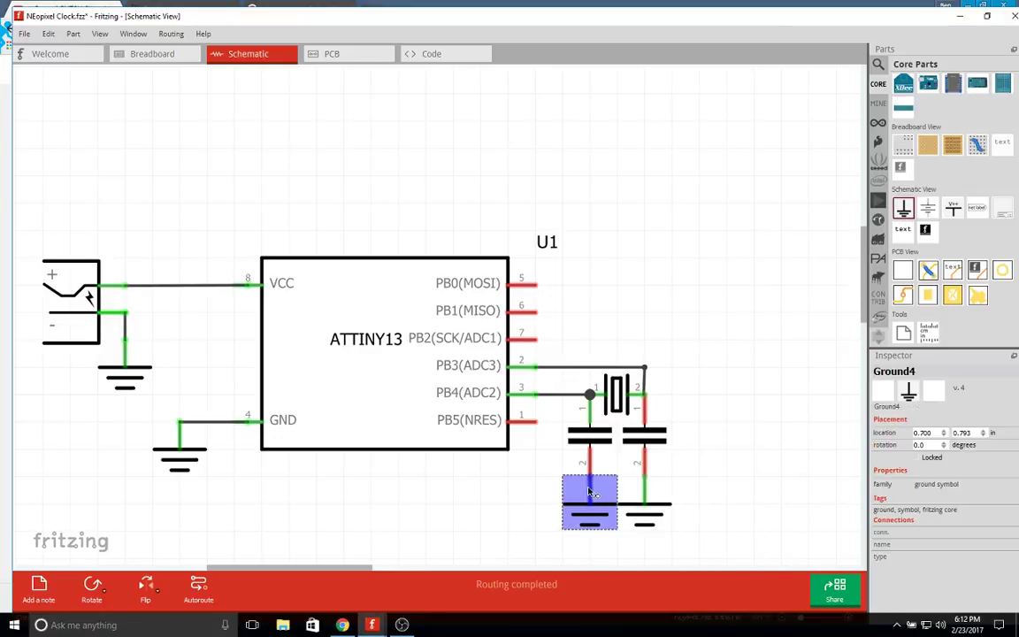
{"action": "left_click", "coordinate": [643, 473]}
{"action": "left_click", "coordinate": [746, 504]}
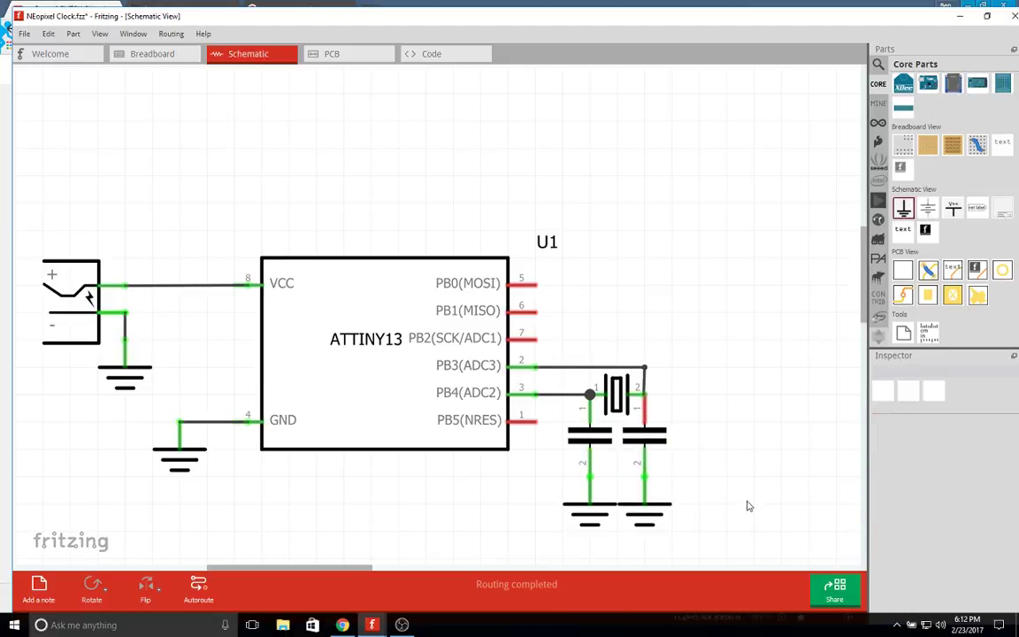
{"action": "scroll", "coordinate": [746, 514], "scroll_direction": "down", "scroll_amount": 2, "text": "ctrl"}
{"action": "left_click_drag", "start_coordinate": [744, 497], "coordinate": [720, 265]}
{"action": "left_click_drag", "start_coordinate": [789, 343], "coordinate": [728, 246]}
{"action": "scroll", "coordinate": [787, 400], "scroll_direction": "down", "scroll_amount": 1, "text": "ctrl"}
{"action": "scroll", "coordinate": [787, 411], "scroll_direction": "down", "scroll_amount": 1, "text": "ctrl"}
{"action": "scroll", "coordinate": [724, 462], "scroll_direction": "up", "scroll_amount": 2, "text": "ctrl"}
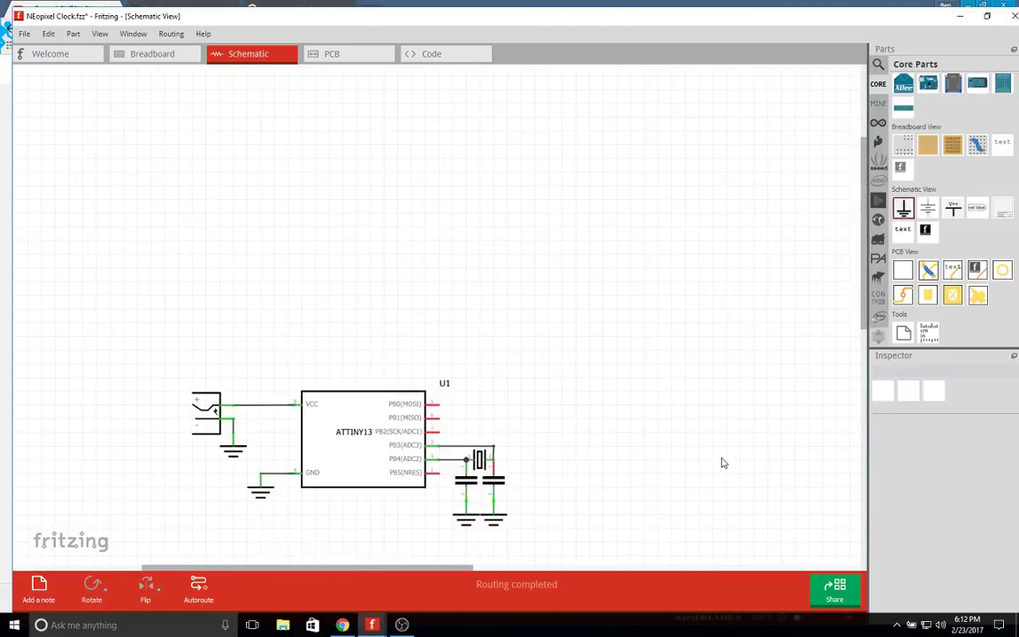
{"action": "scroll", "coordinate": [543, 470], "scroll_direction": "right", "scroll_amount": 3}
{"action": "left_click_drag", "start_coordinate": [530, 415], "coordinate": [591, 382]}
{"action": "scroll", "coordinate": [461, 541], "scroll_direction": "up", "scroll_amount": 1}
{"action": "scroll", "coordinate": [461, 541], "scroll_direction": "down", "scroll_amount": 1, "text": "ctrl"}
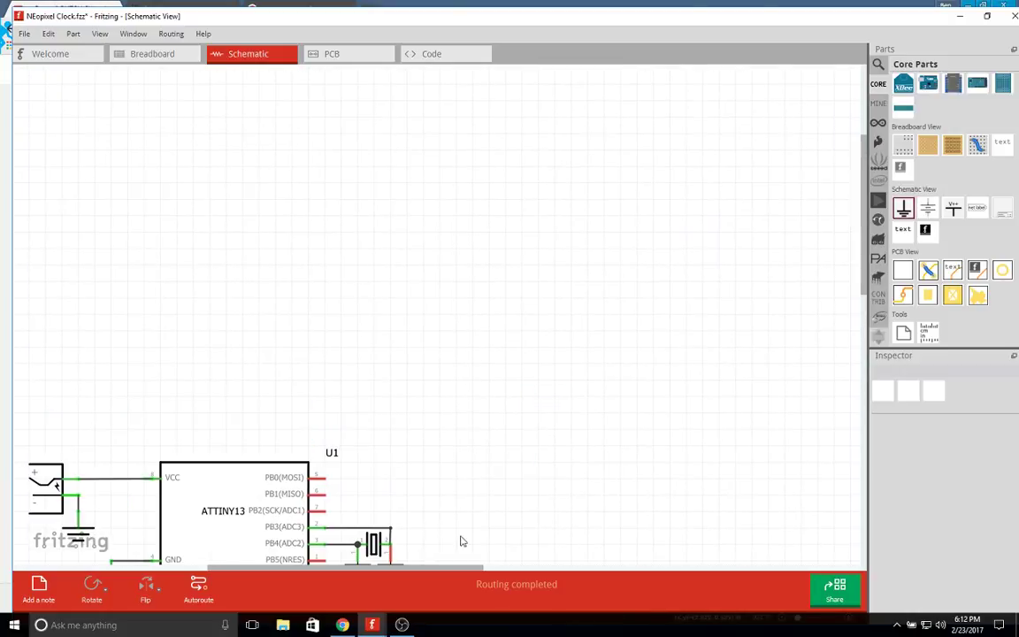
{"action": "scroll", "coordinate": [406, 573], "scroll_direction": "left", "scroll_amount": 3}
{"action": "scroll", "coordinate": [648, 439], "scroll_direction": "down", "scroll_amount": 1, "text": "ctrl"}
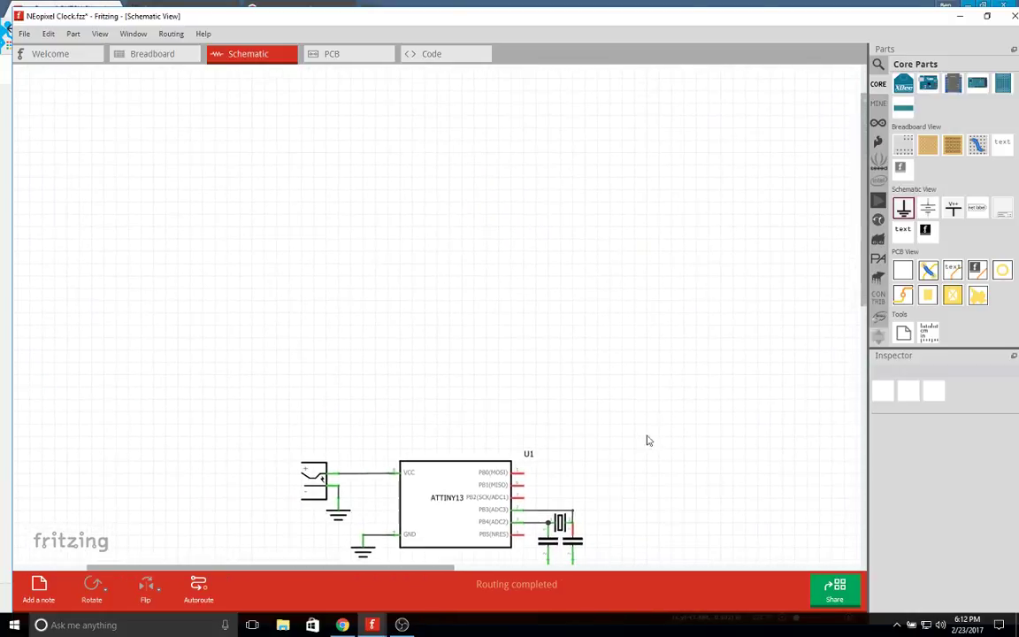
{"action": "scroll", "coordinate": [648, 438], "scroll_direction": "up", "scroll_amount": 1, "text": "ctrl"}
{"action": "scroll", "coordinate": [865, 310], "scroll_direction": "down", "scroll_amount": 1}
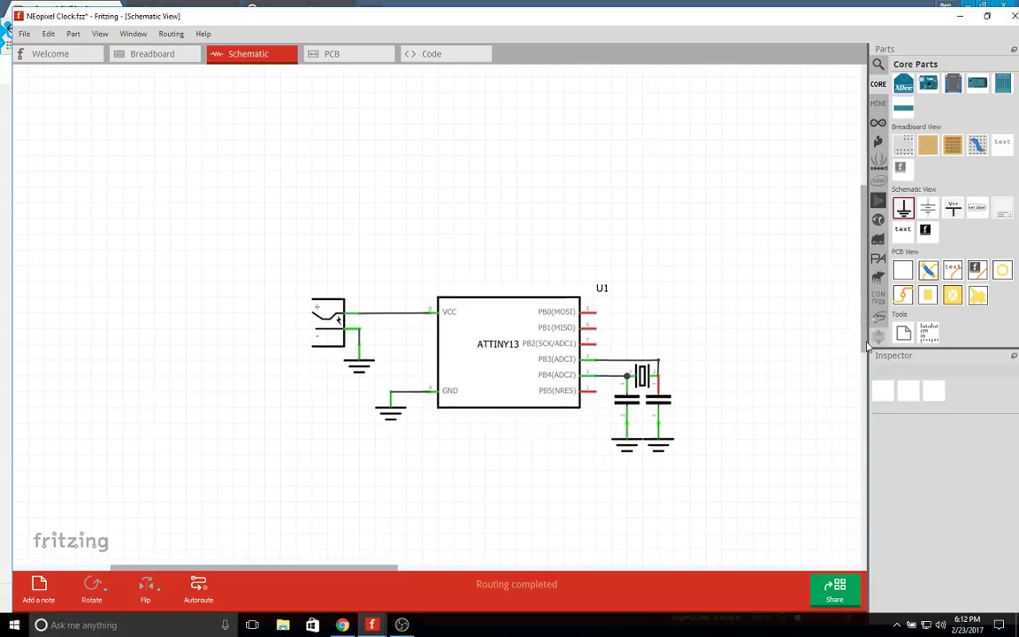
{"action": "left_click_drag", "start_coordinate": [329, 570], "coordinate": [391, 575]}
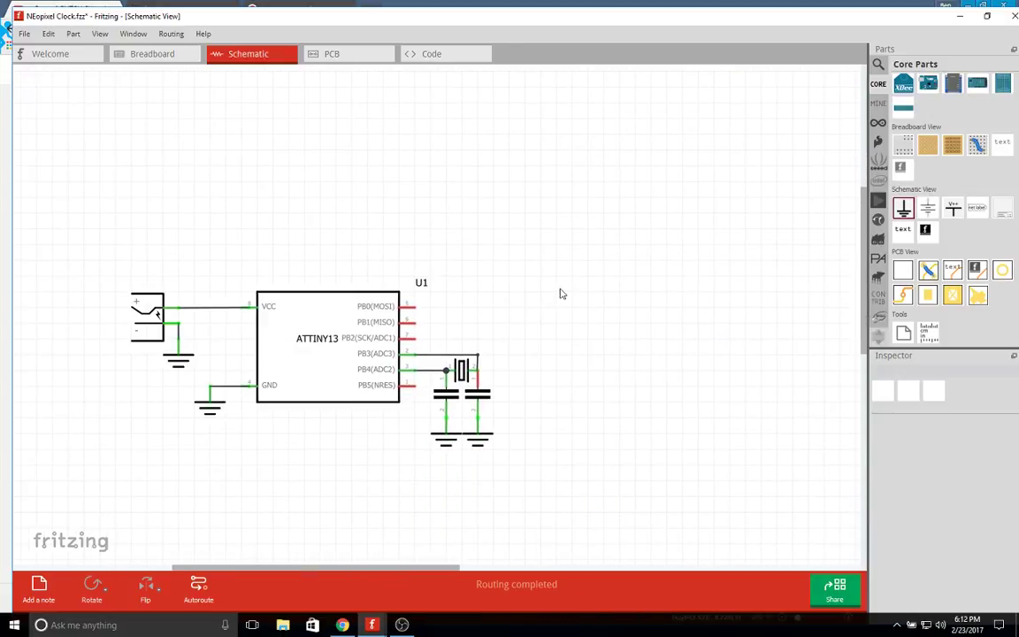
{"action": "scroll", "coordinate": [569, 331], "scroll_direction": "up", "scroll_amount": 1, "text": "ctrl"}
Look through the power, microcontroller and computer sections of the Core Parts library.
{"action": "scroll", "coordinate": [946, 221], "scroll_direction": "down", "scroll_amount": 5}
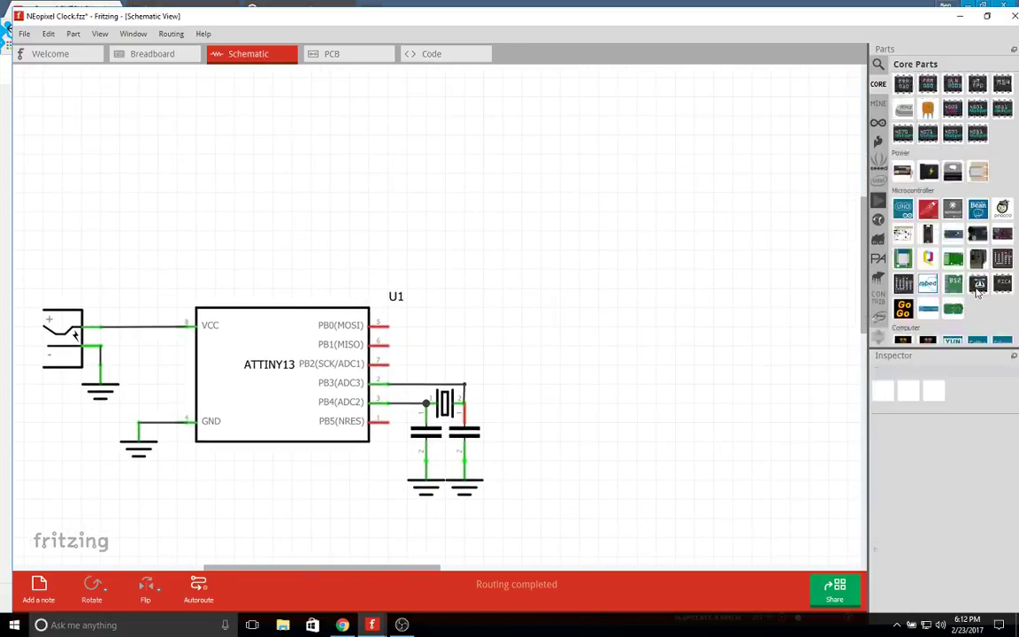
{"action": "scroll", "coordinate": [430, 155], "scroll_direction": "right", "scroll_amount": 5}
{"action": "scroll", "coordinate": [675, 403], "scroll_direction": "down", "scroll_amount": 3, "text": "ctrl"}
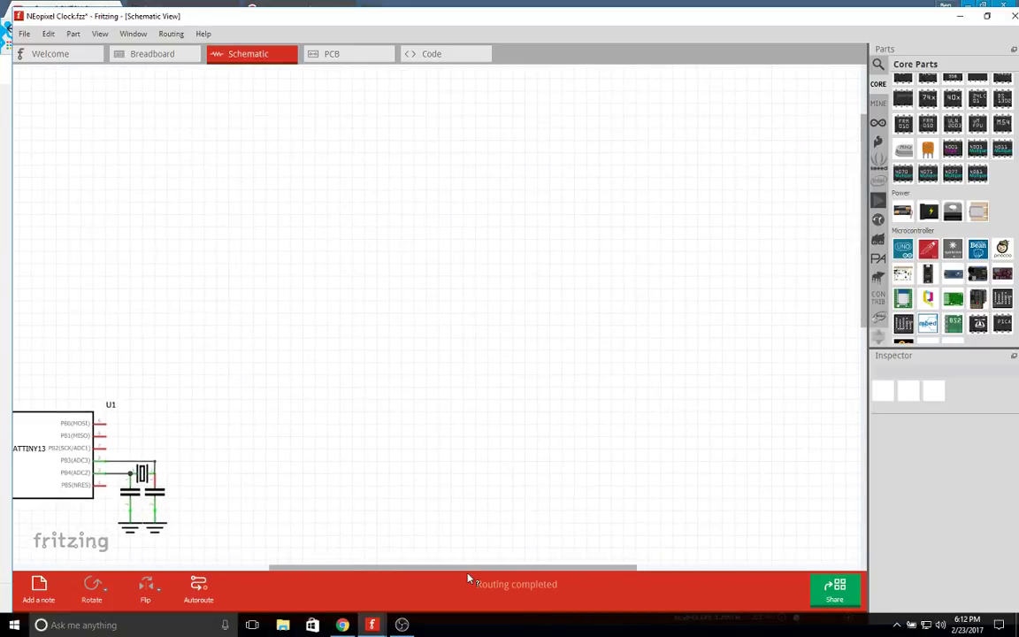
{"action": "scroll", "coordinate": [325, 552], "scroll_direction": "up", "scroll_amount": 5, "text": "ctrl"}
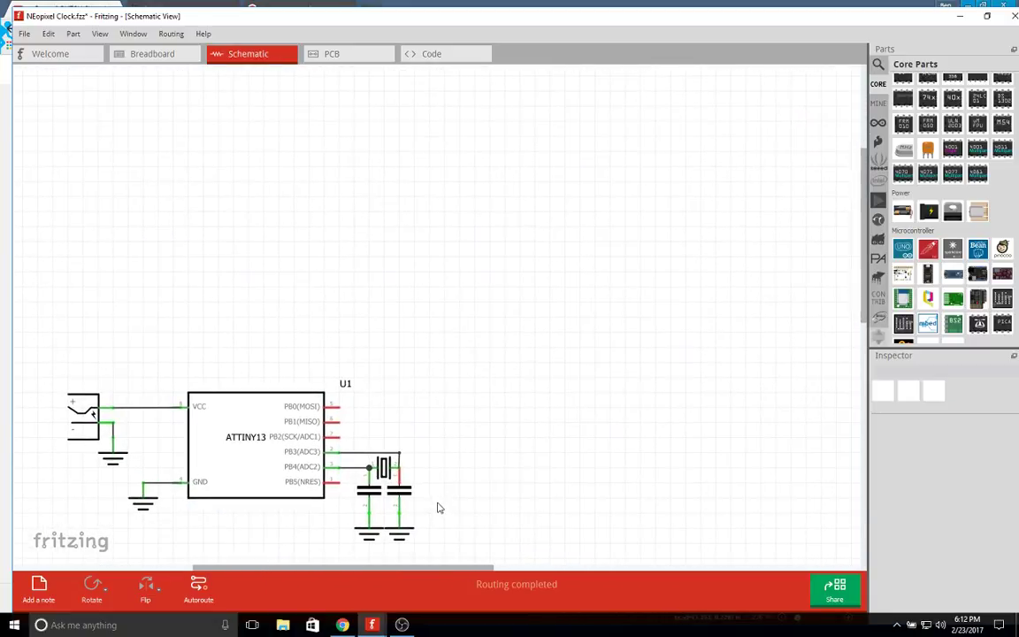
{"action": "scroll", "coordinate": [440, 508], "scroll_direction": "up", "scroll_amount": 3, "text": "ctrl"}
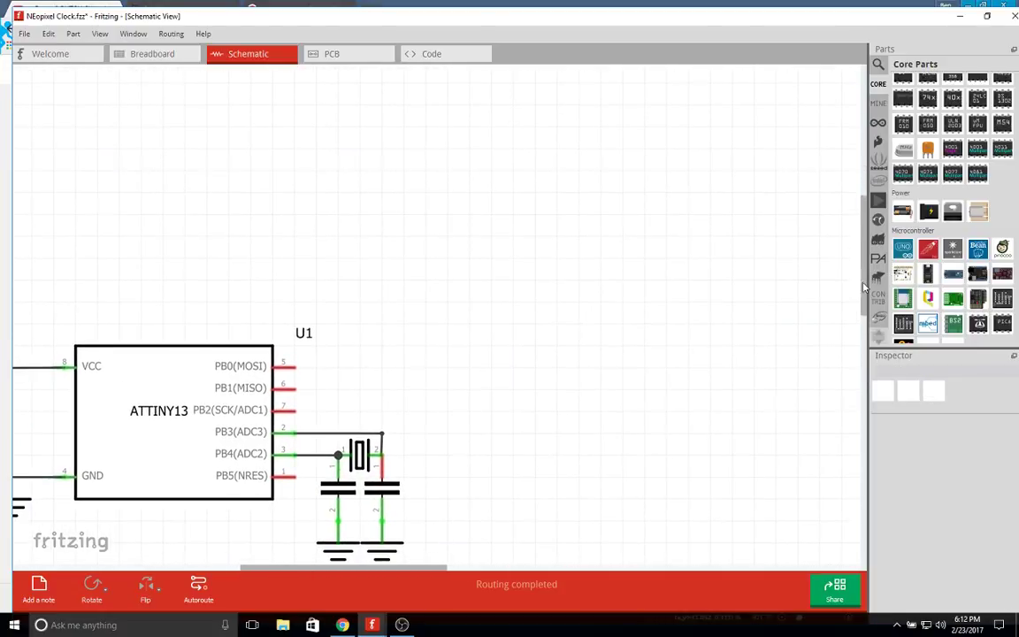
{"action": "scroll", "coordinate": [864, 287], "scroll_direction": "down", "scroll_amount": 2}
{"action": "scroll", "coordinate": [976, 274], "scroll_direction": "down", "scroll_amount": 2}
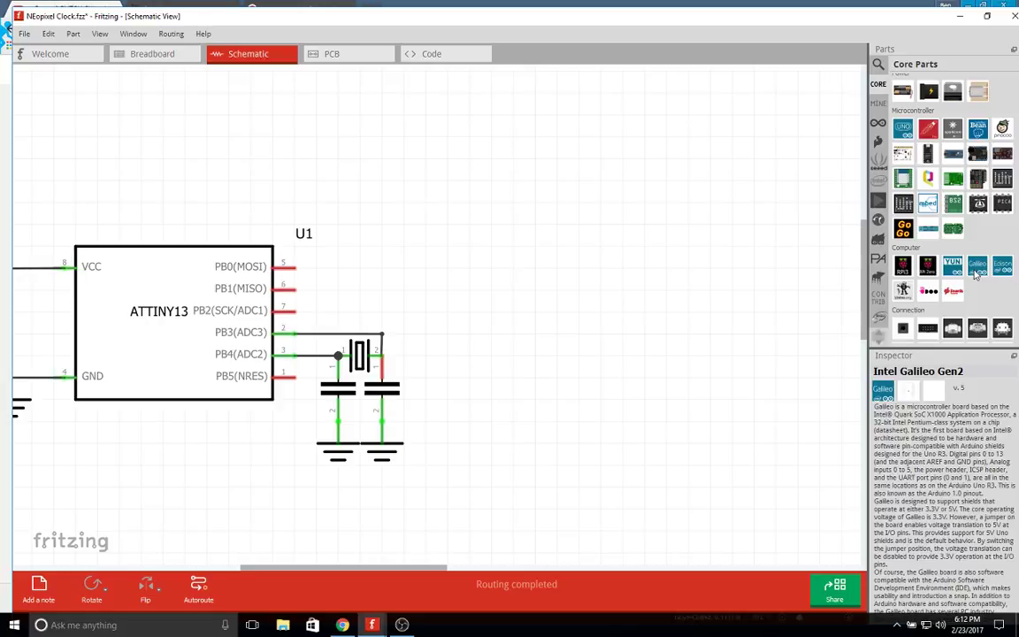
Browse the manufacturer part bins, including Arduino, Seeed Studio, Atlas Scientific, Parallax, Picaxe, Dagu, WeMos and the SparkFun collections.
{"action": "left_click", "coordinate": [877, 122]}
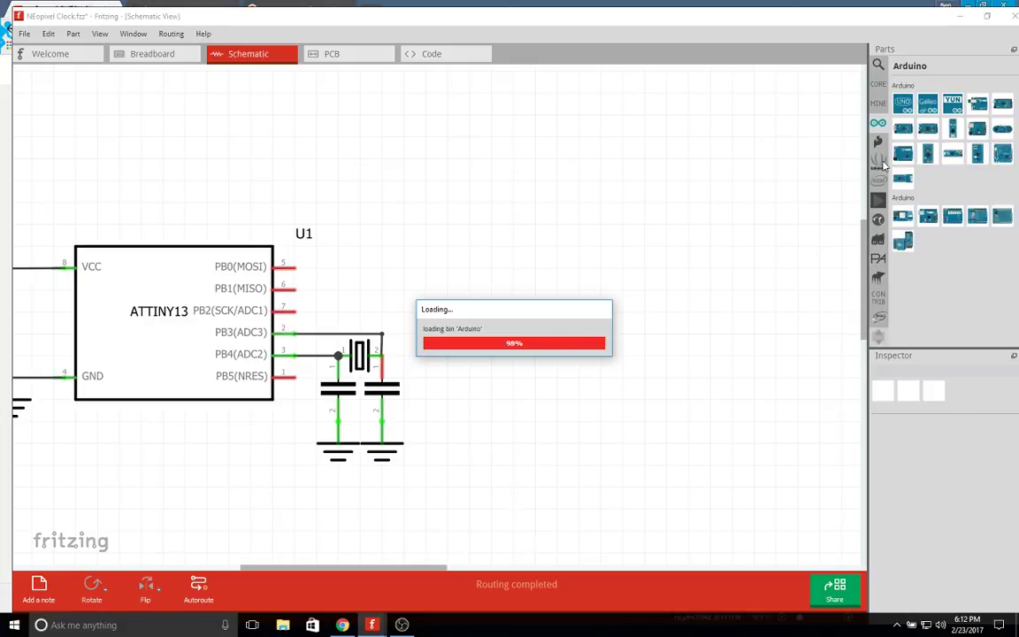
{"action": "left_click", "coordinate": [877, 161]}
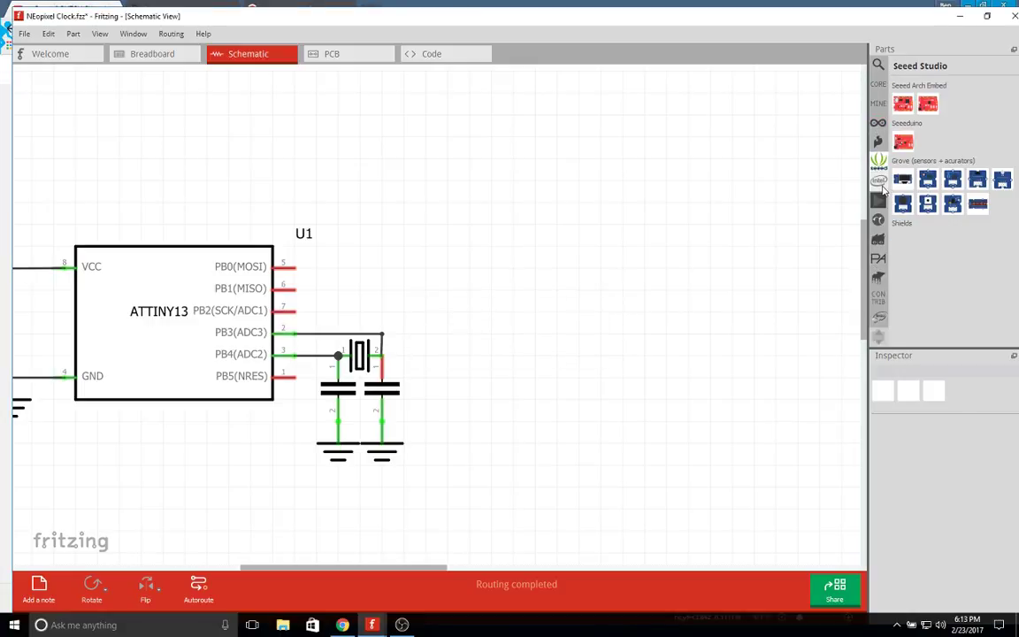
{"action": "left_click", "coordinate": [879, 182]}
{"action": "left_click", "coordinate": [878, 201]}
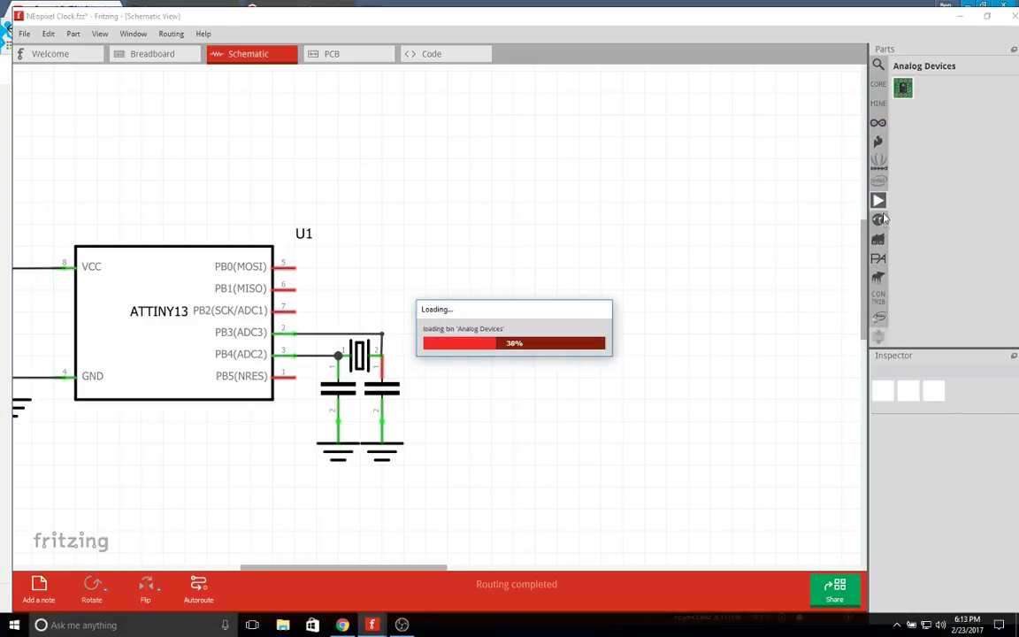
{"action": "left_click", "coordinate": [879, 220]}
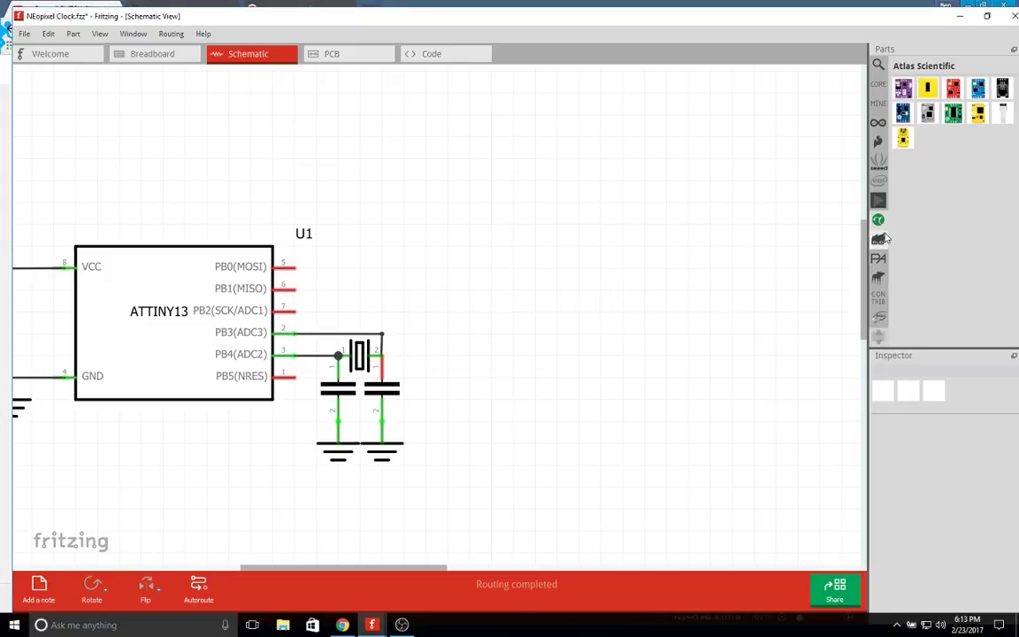
{"action": "left_click", "coordinate": [879, 239]}
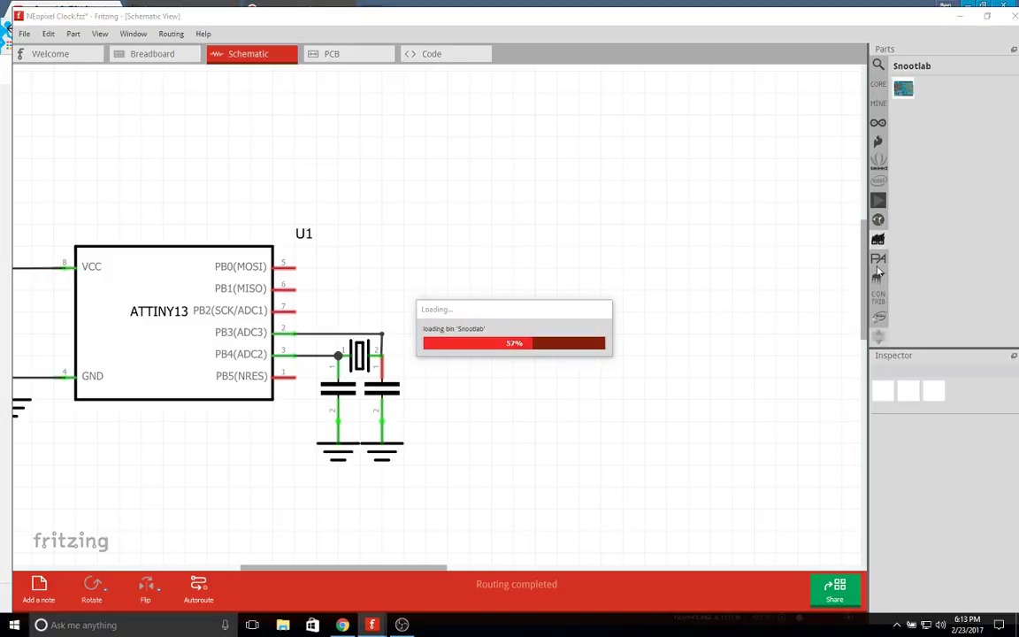
{"action": "left_click", "coordinate": [878, 260]}
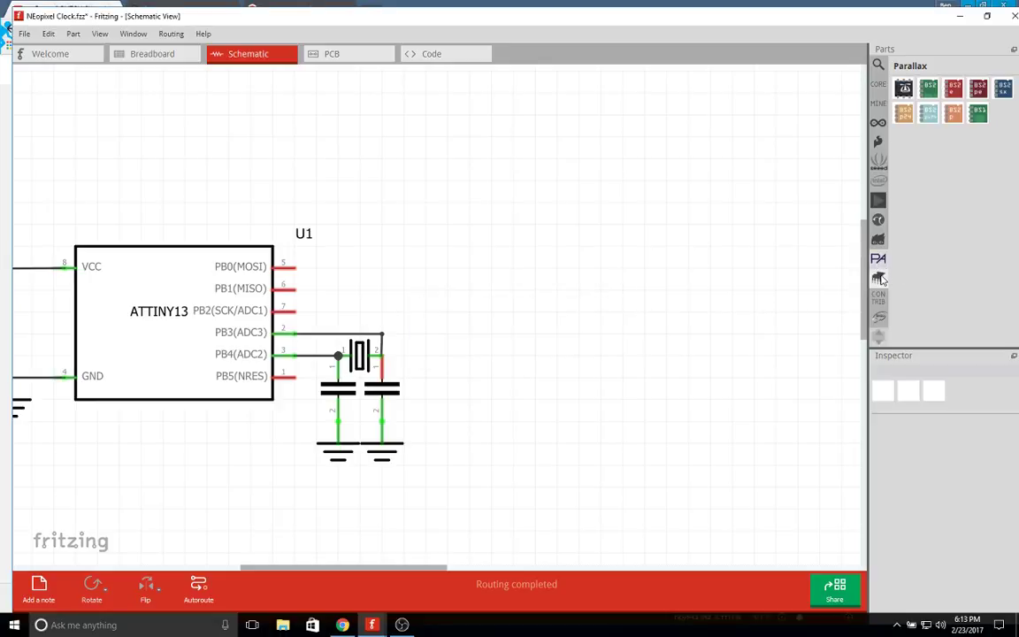
{"action": "left_click", "coordinate": [879, 278]}
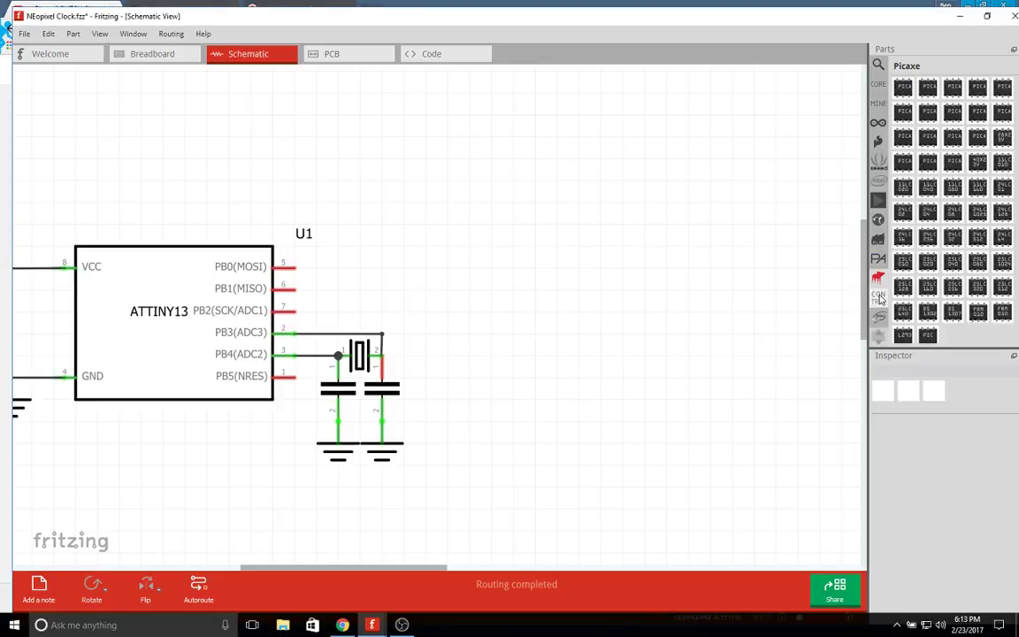
{"action": "left_click", "coordinate": [879, 297]}
{"action": "left_click", "coordinate": [879, 317]}
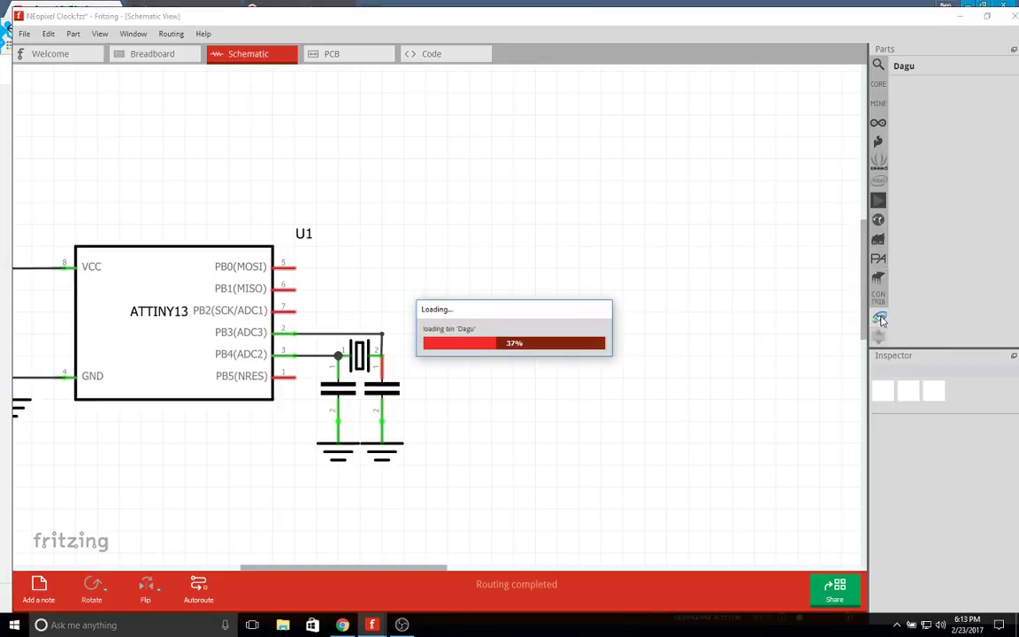
{"action": "scroll", "coordinate": [878, 340], "scroll_direction": "down", "scroll_amount": 4}
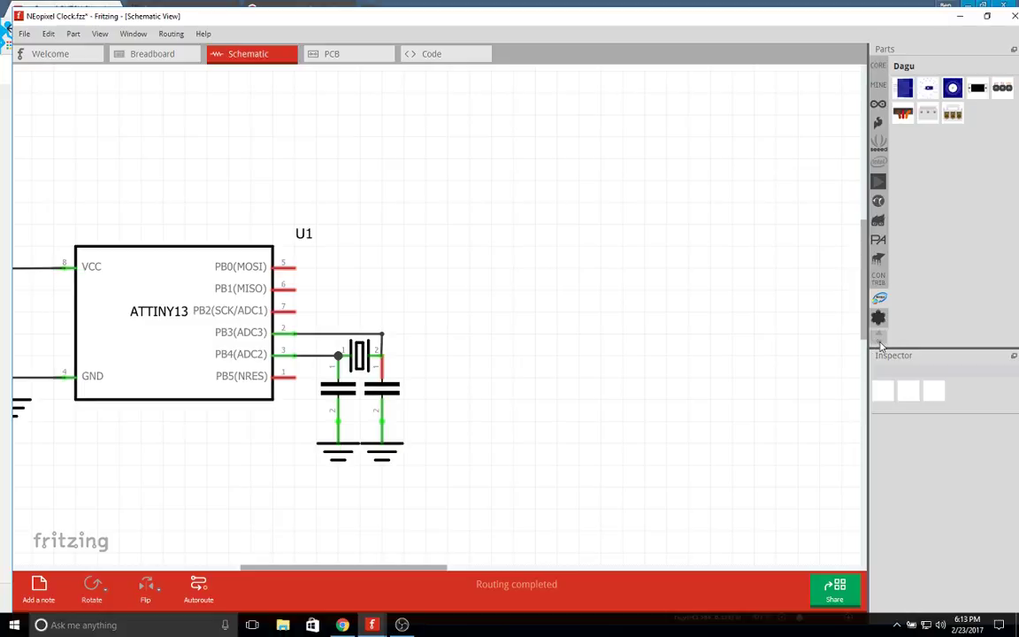
{"action": "scroll", "coordinate": [879, 343], "scroll_direction": "down", "scroll_amount": 2}
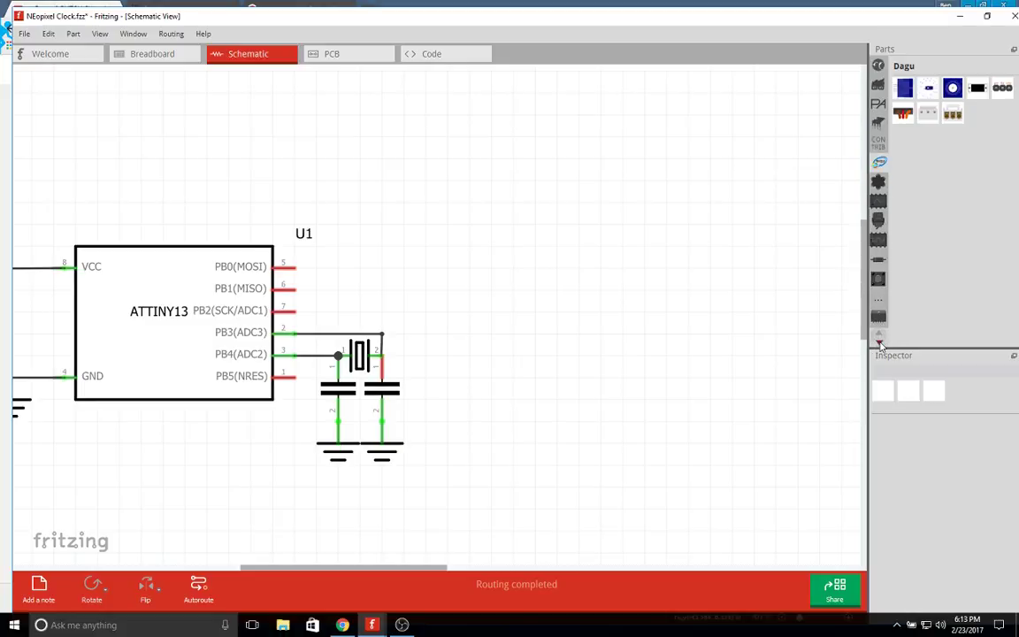
{"action": "left_click", "coordinate": [879, 294]}
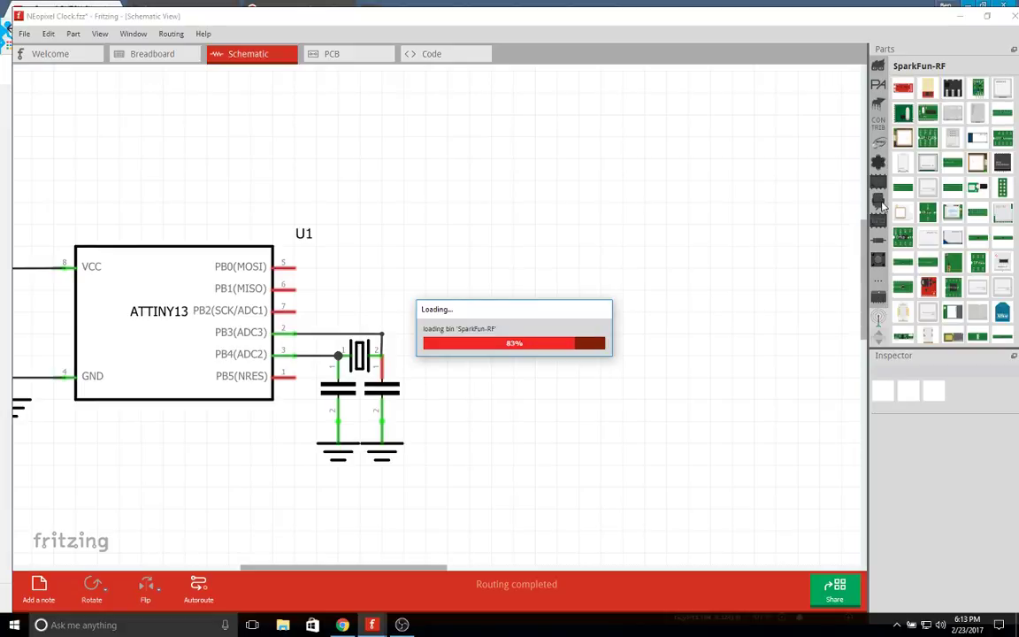
{"action": "scroll", "coordinate": [877, 344], "scroll_direction": "down", "scroll_amount": 2}
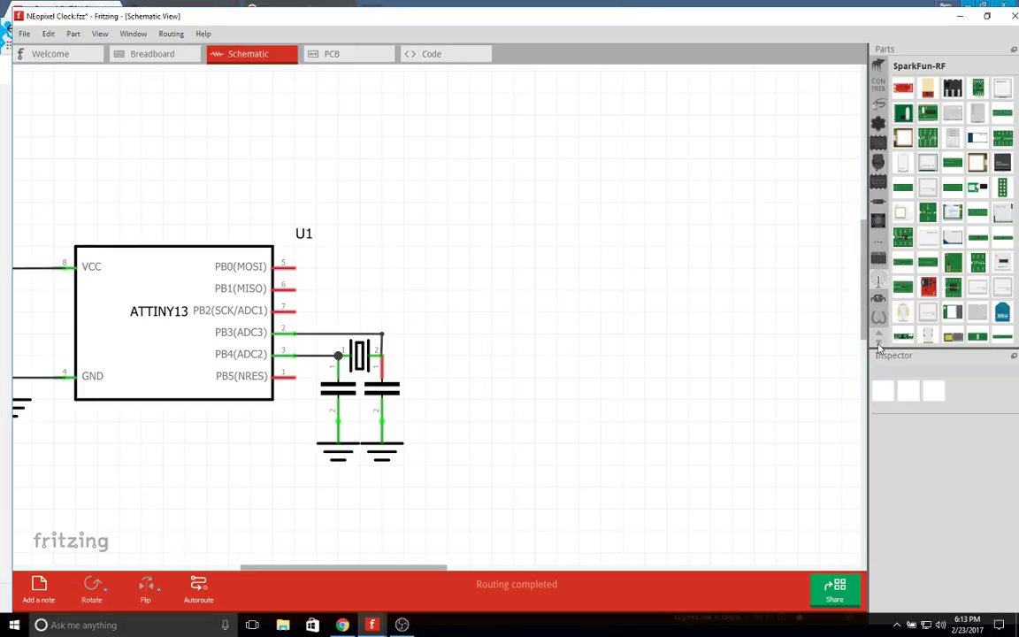
{"action": "left_click", "coordinate": [878, 316]}
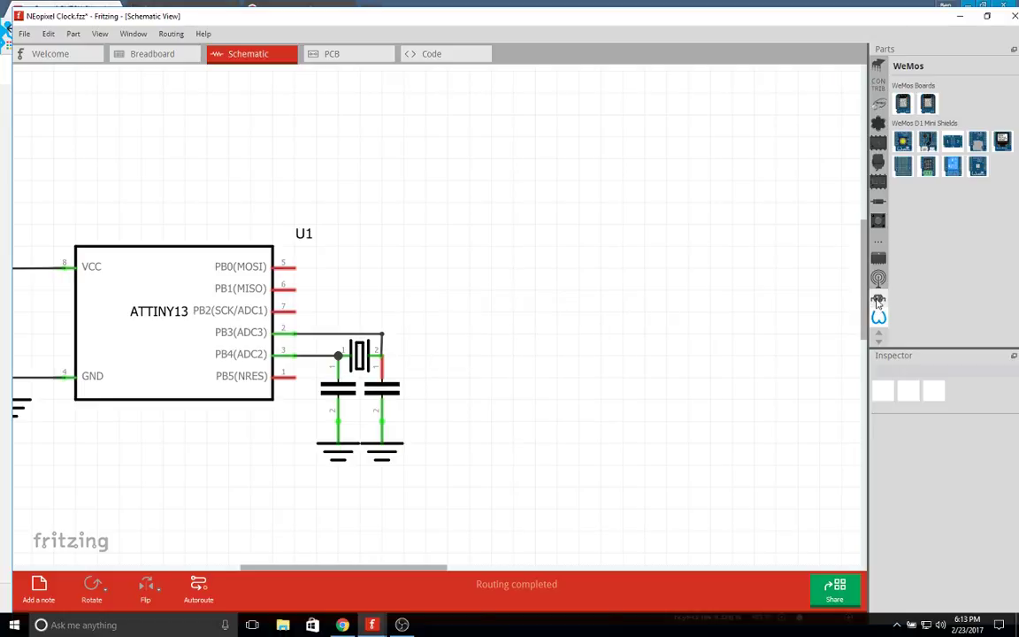
{"action": "left_click", "coordinate": [880, 279]}
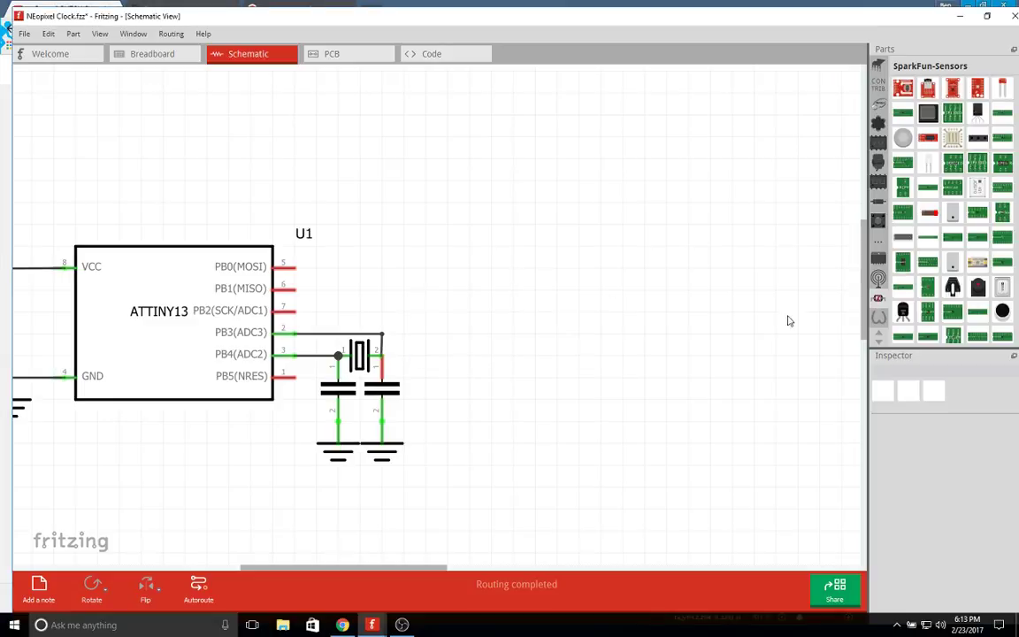
{"action": "left_click", "coordinate": [880, 203]}
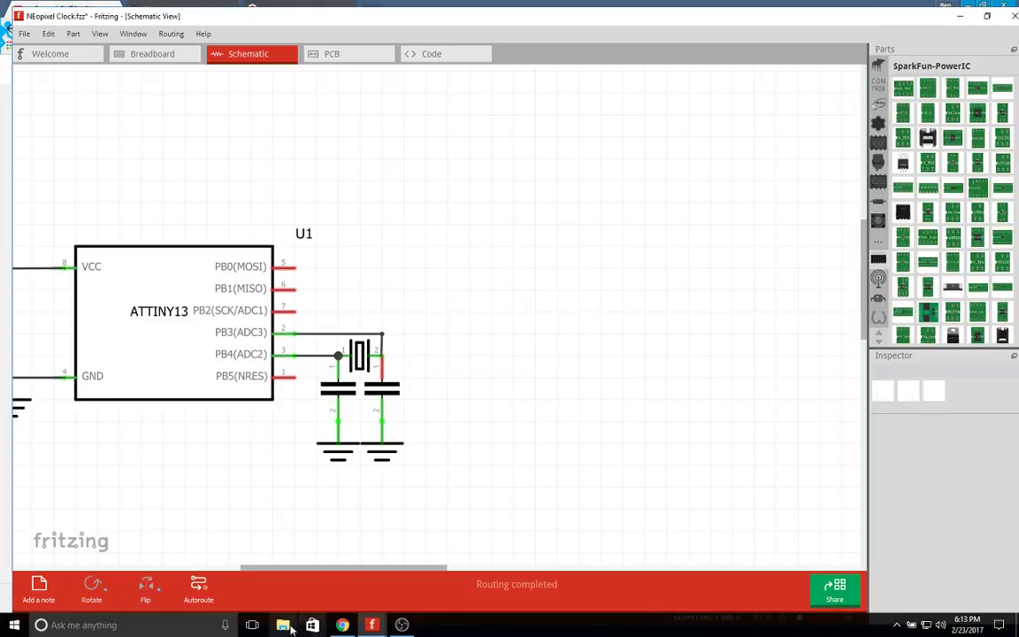
Switch to Chrome, search for "adafruit" in a new tab and open the Adafruit website from the results.
{"action": "left_click", "coordinate": [341, 624]}
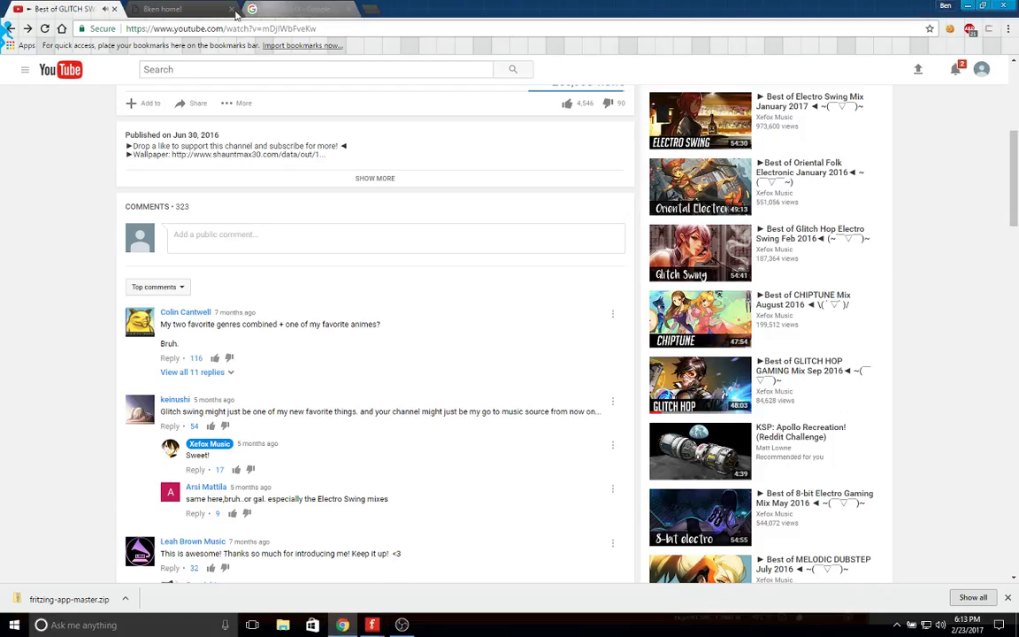
{"action": "left_click", "coordinate": [371, 10]}
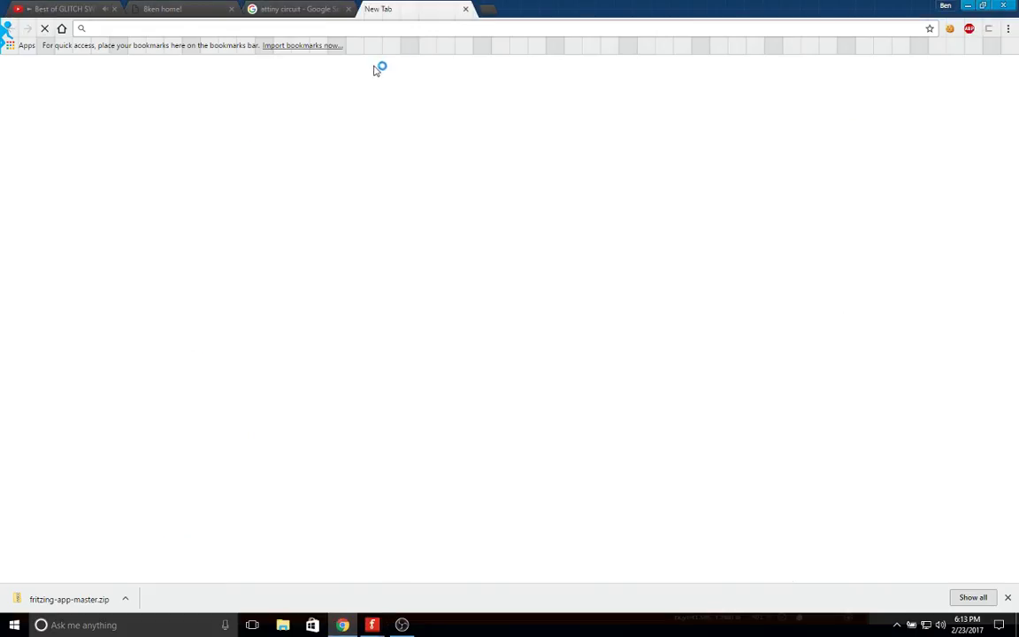
{"action": "type", "text": "adafruit"}
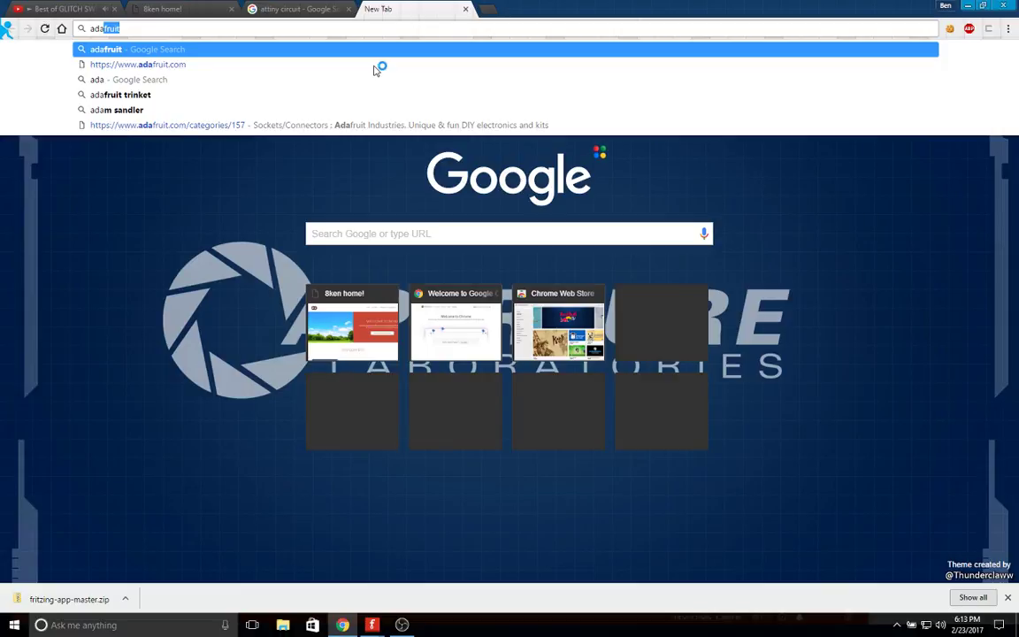
{"action": "key", "text": "Return"}
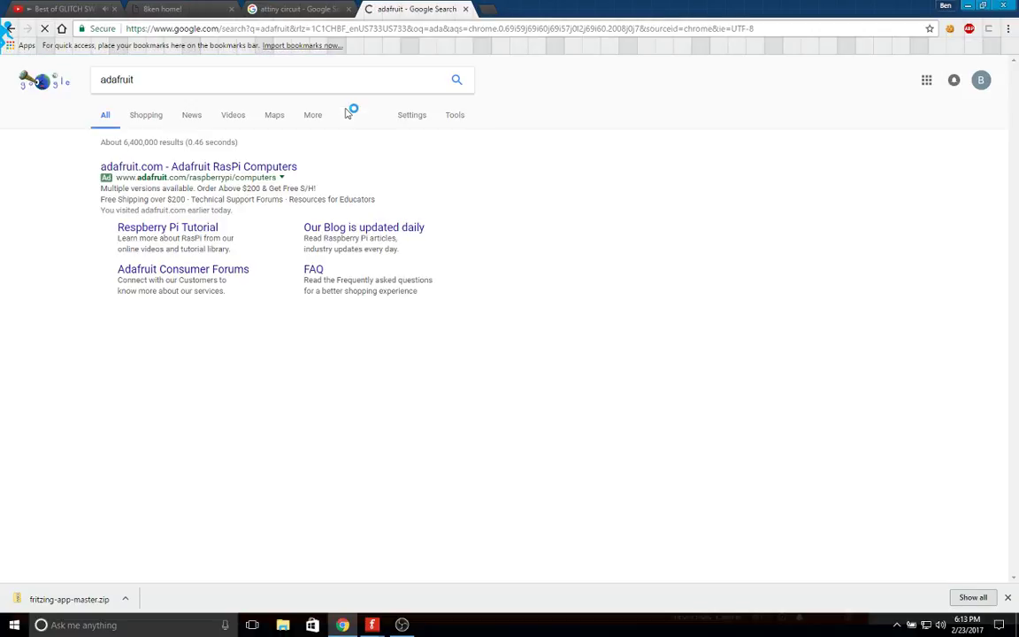
{"action": "left_click", "coordinate": [228, 170]}
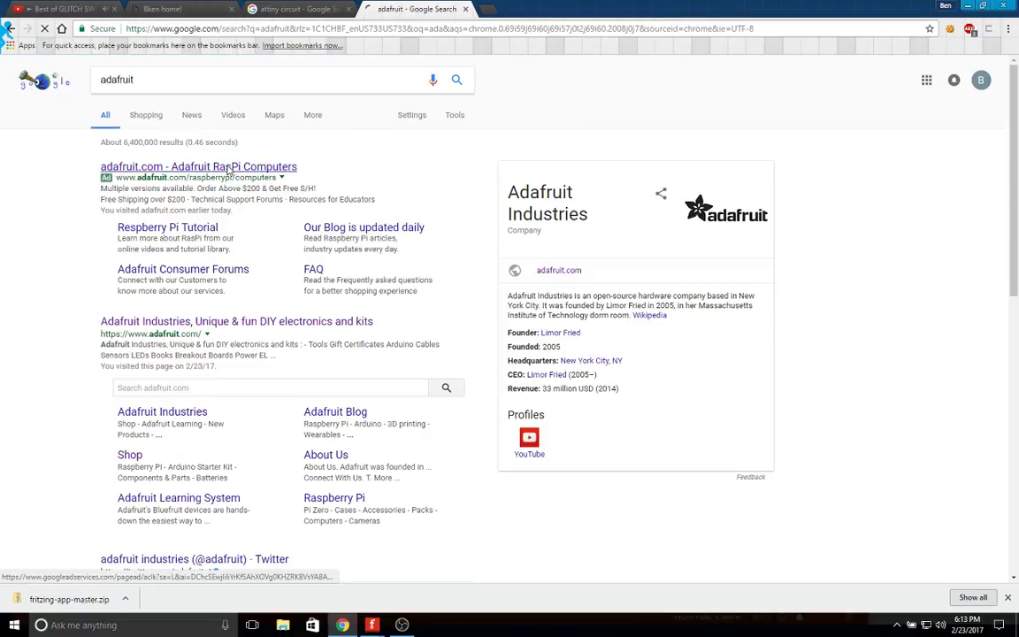
{"action": "left_click", "coordinate": [89, 12]}
{"action": "scroll", "coordinate": [803, 357], "scroll_direction": "up", "scroll_amount": 5}
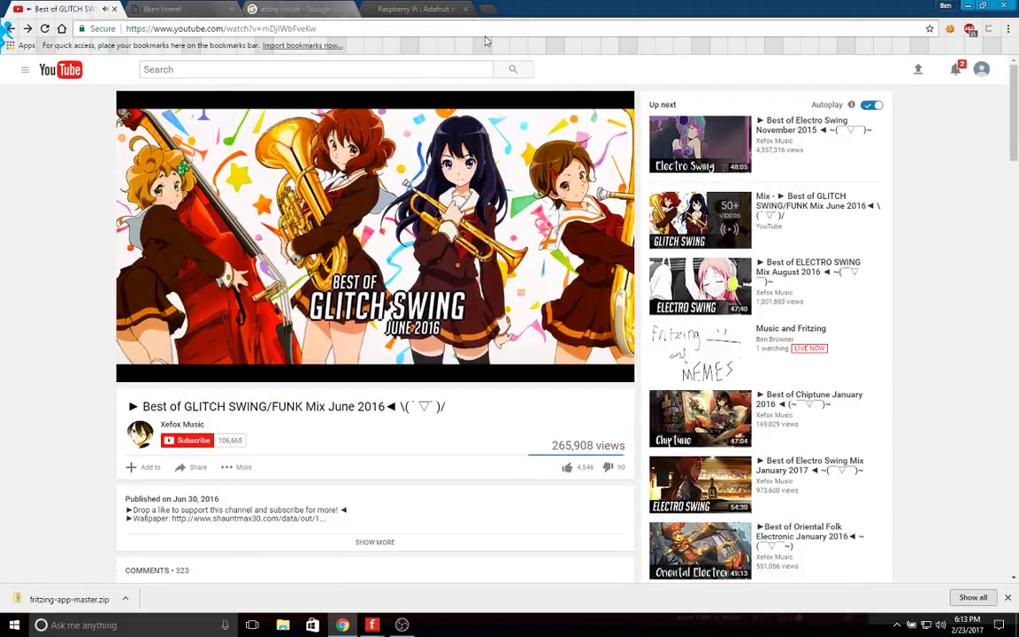
{"action": "left_click", "coordinate": [413, 9]}
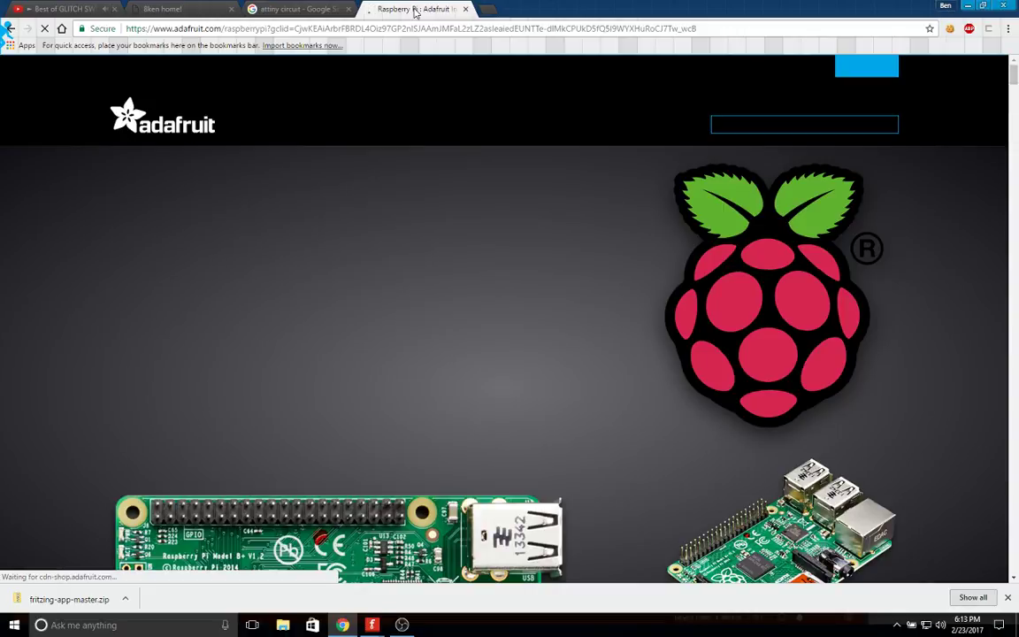
Look through Adafruit's Raspberry Pi product page and the shop's product categories.
{"action": "scroll", "coordinate": [510, 442], "scroll_direction": "down", "scroll_amount": 5}
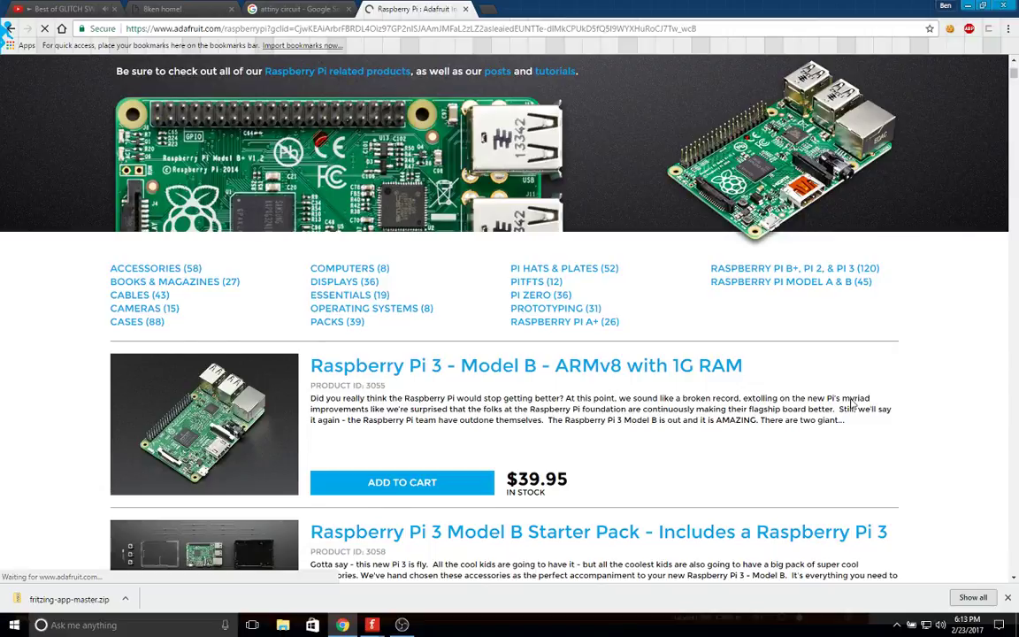
{"action": "scroll", "coordinate": [1017, 152], "scroll_direction": "down", "scroll_amount": 2}
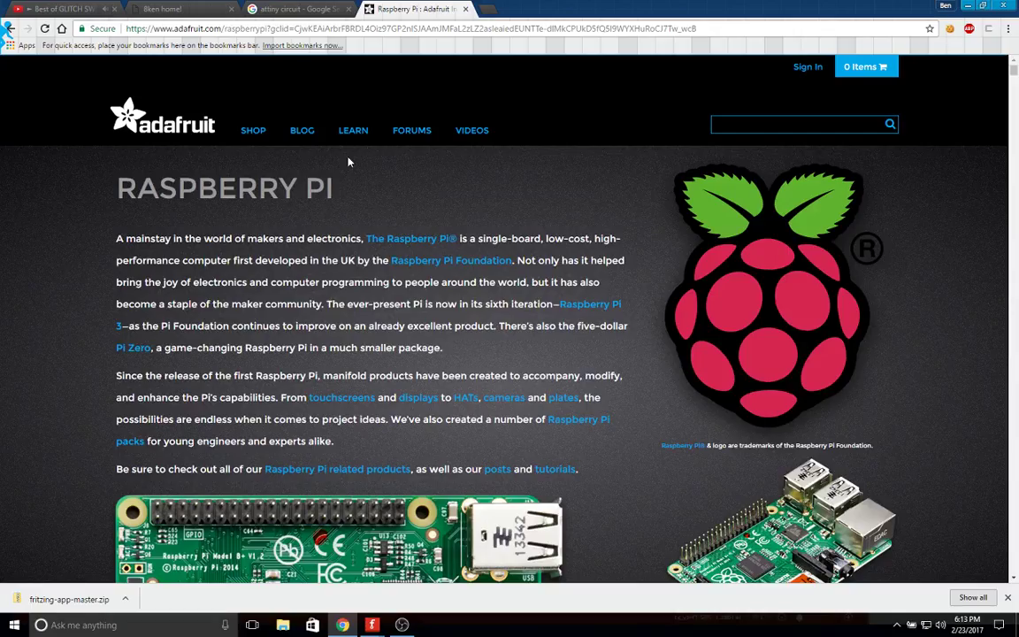
{"action": "mouse_move", "coordinate": [258, 135]}
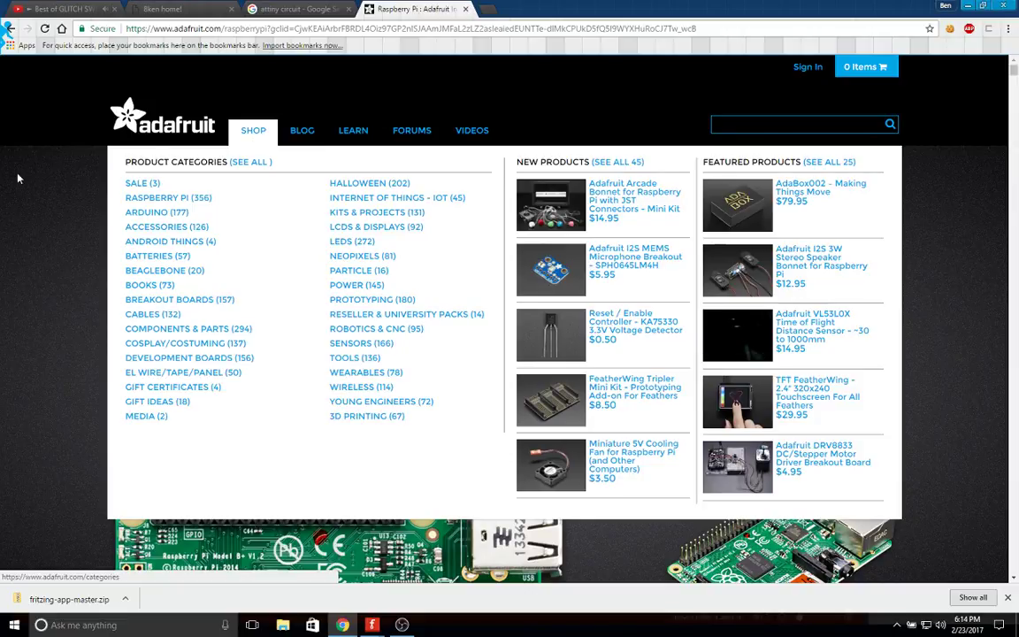
{"action": "scroll", "coordinate": [4, 327], "scroll_direction": "down", "scroll_amount": 15}
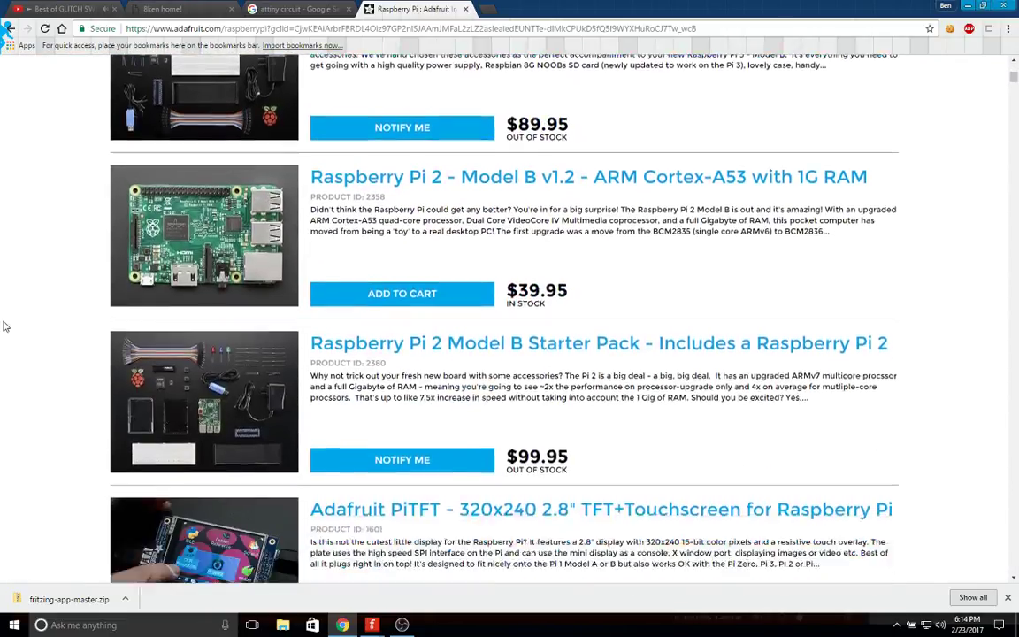
{"action": "scroll", "coordinate": [4, 326], "scroll_direction": "down", "scroll_amount": 20}
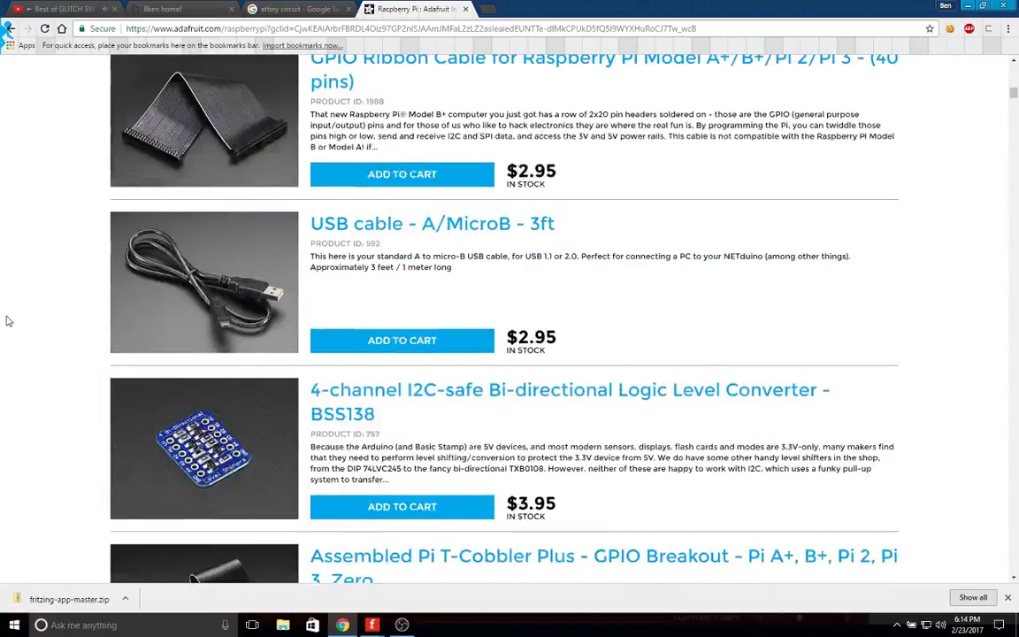
{"action": "scroll", "coordinate": [7, 321], "scroll_direction": "up", "scroll_amount": 20}
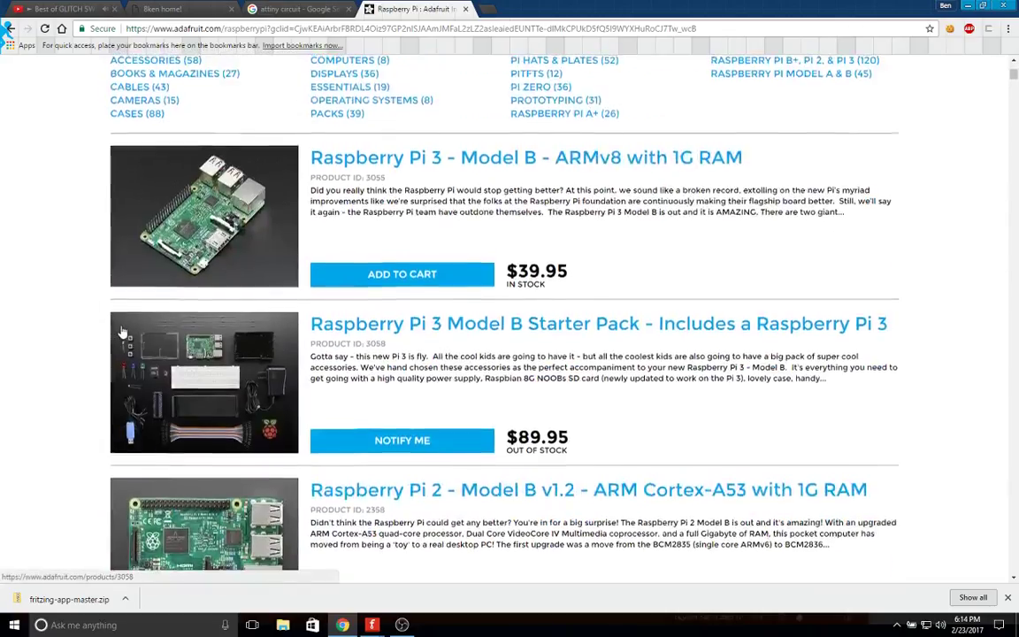
{"action": "scroll", "coordinate": [122, 332], "scroll_direction": "up", "scroll_amount": 7}
{"action": "scroll", "coordinate": [133, 323], "scroll_direction": "down", "scroll_amount": 4}
{"action": "scroll", "coordinate": [147, 314], "scroll_direction": "up", "scroll_amount": 2}
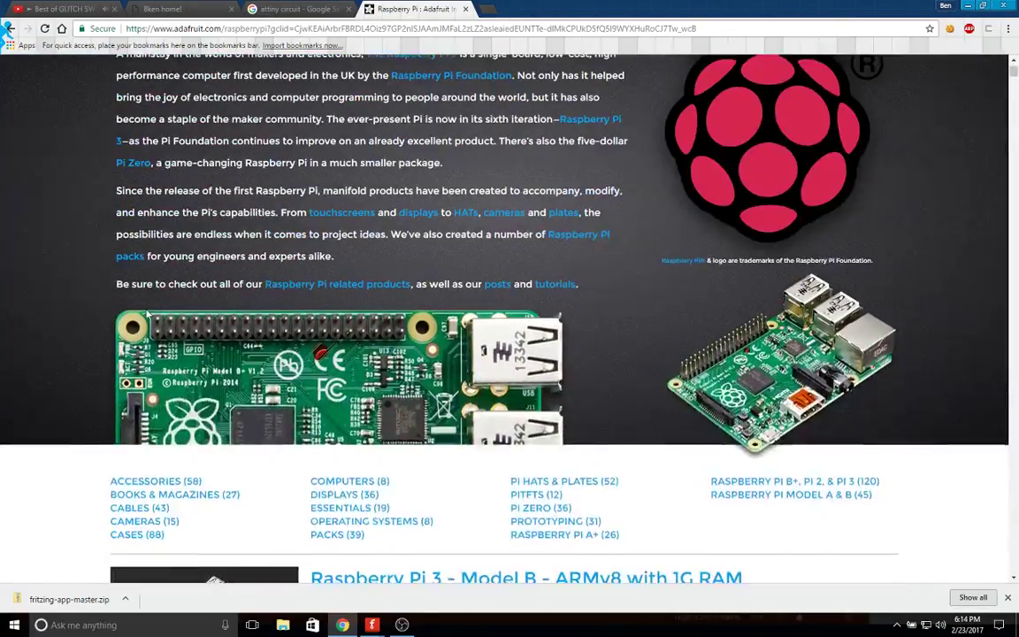
{"action": "scroll", "coordinate": [148, 314], "scroll_direction": "down", "scroll_amount": 2}
{"action": "scroll", "coordinate": [148, 318], "scroll_direction": "up", "scroll_amount": 1}
{"action": "scroll", "coordinate": [147, 320], "scroll_direction": "down", "scroll_amount": 2}
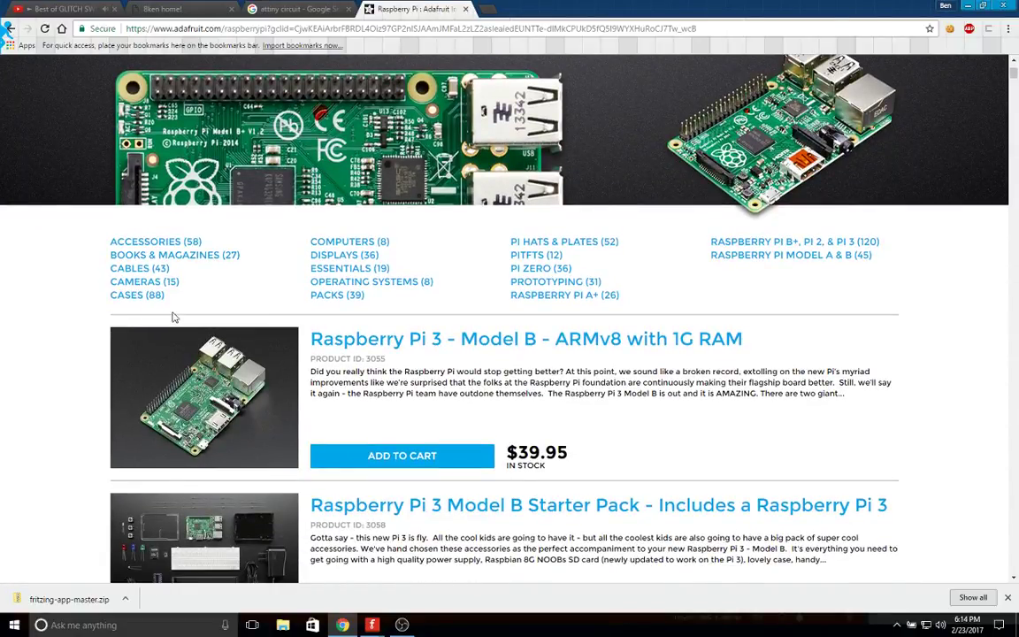
{"action": "scroll", "coordinate": [250, 268], "scroll_direction": "up", "scroll_amount": 5}
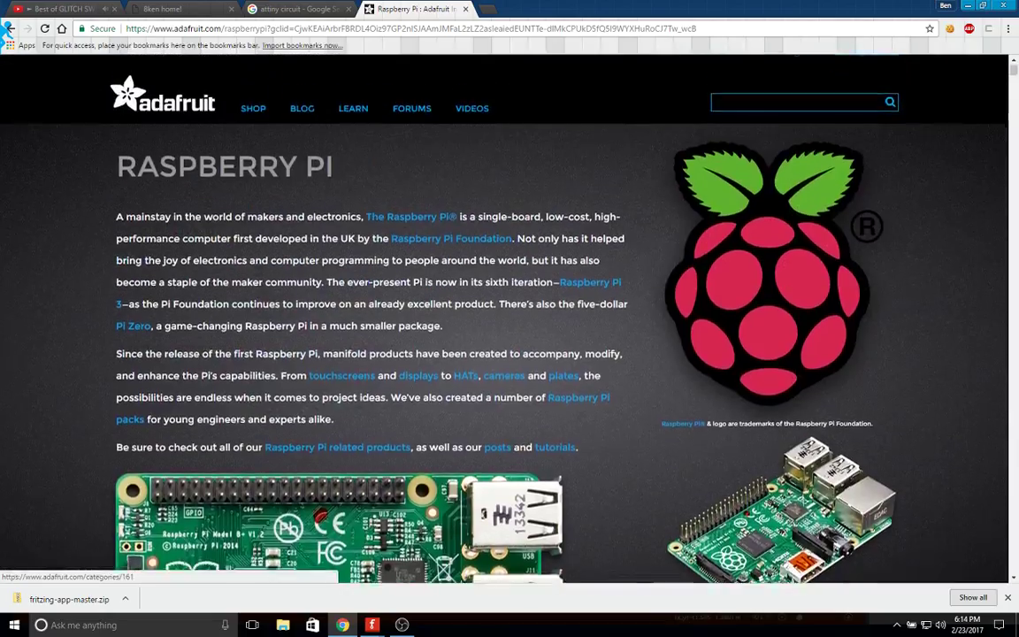
Search the Adafruit site for "fritzing", switch to the Learn results and download the Adafruit Fritzing Library from its guide.
{"action": "scroll", "coordinate": [689, 186], "scroll_direction": "up", "scroll_amount": 1}
{"action": "left_click", "coordinate": [747, 115]}
{"action": "type", "text": "f"}
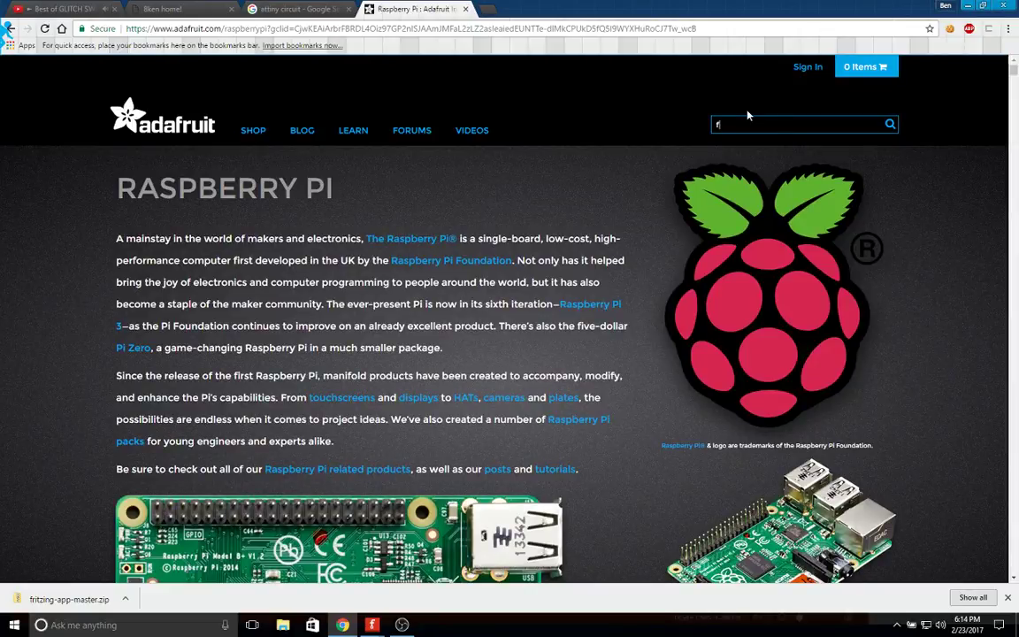
{"action": "type", "text": "rit"}
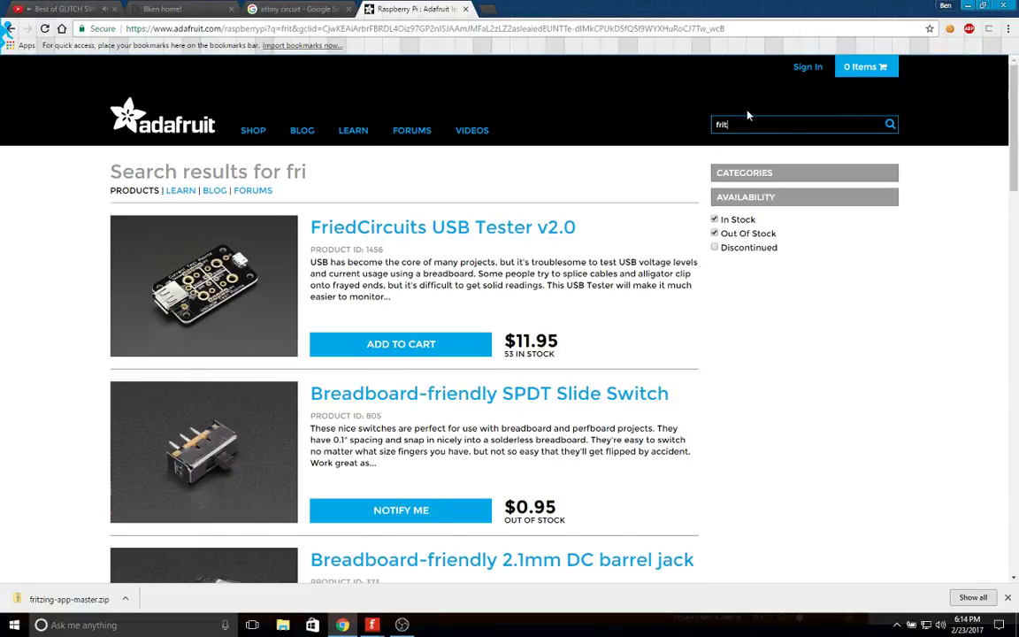
{"action": "type", "text": "zi"}
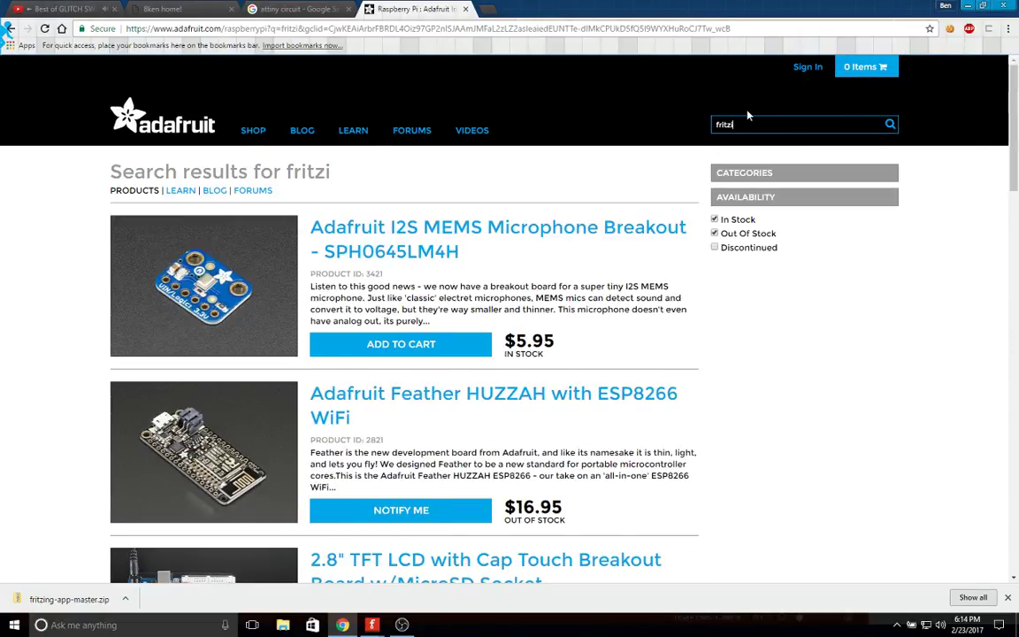
{"action": "type", "text": "ng"}
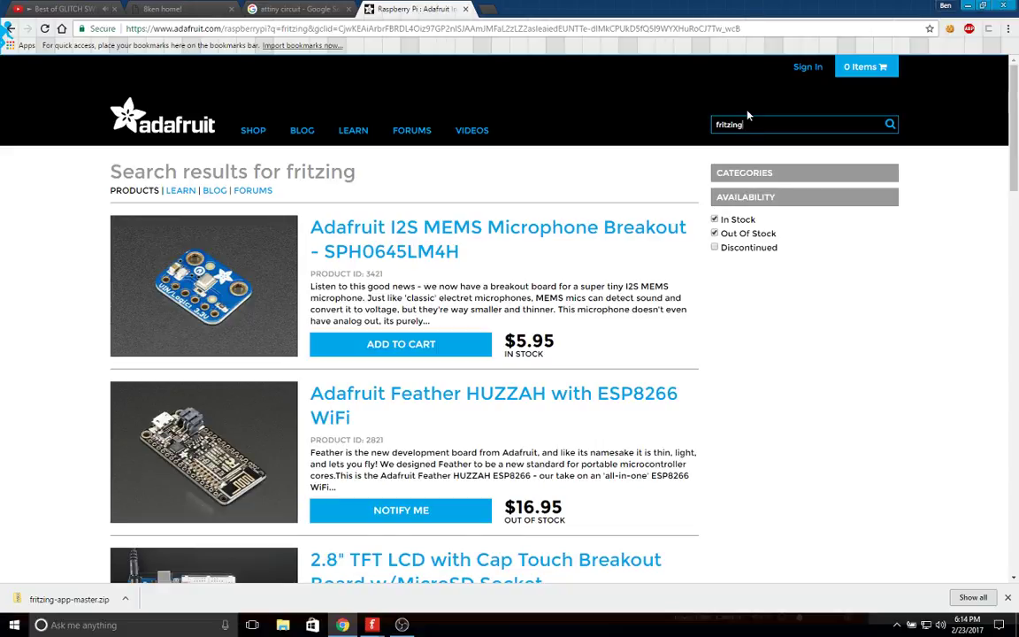
{"action": "left_click", "coordinate": [193, 190]}
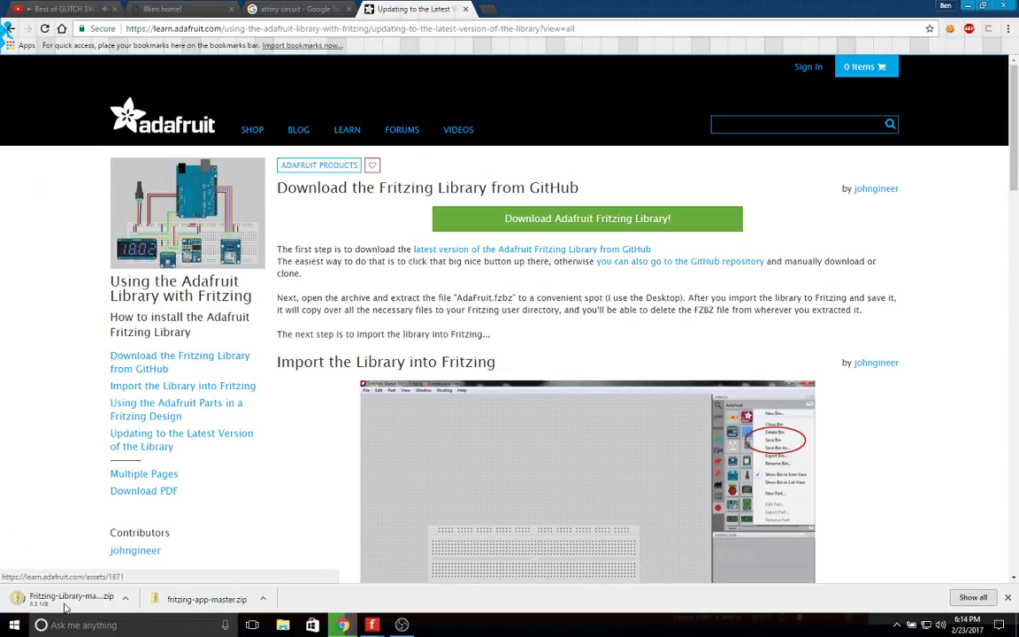
Read the guide's instructions for extracting AdaFruit.fzbz and importing the library into Fritzing.
{"action": "scroll", "coordinate": [697, 398], "scroll_direction": "down", "scroll_amount": 10}
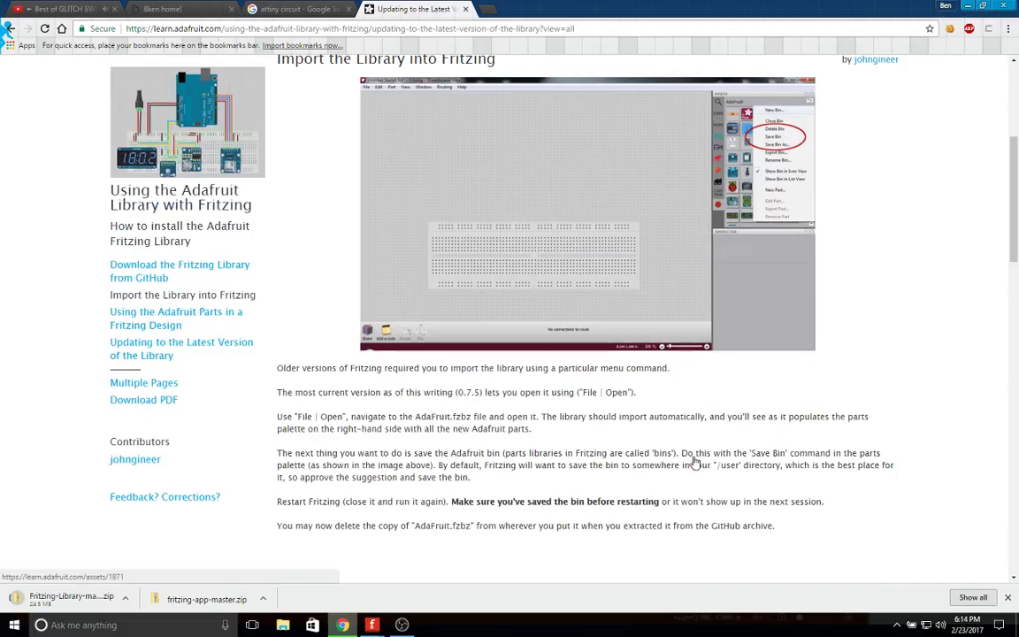
{"action": "scroll", "coordinate": [695, 461], "scroll_direction": "up", "scroll_amount": 4}
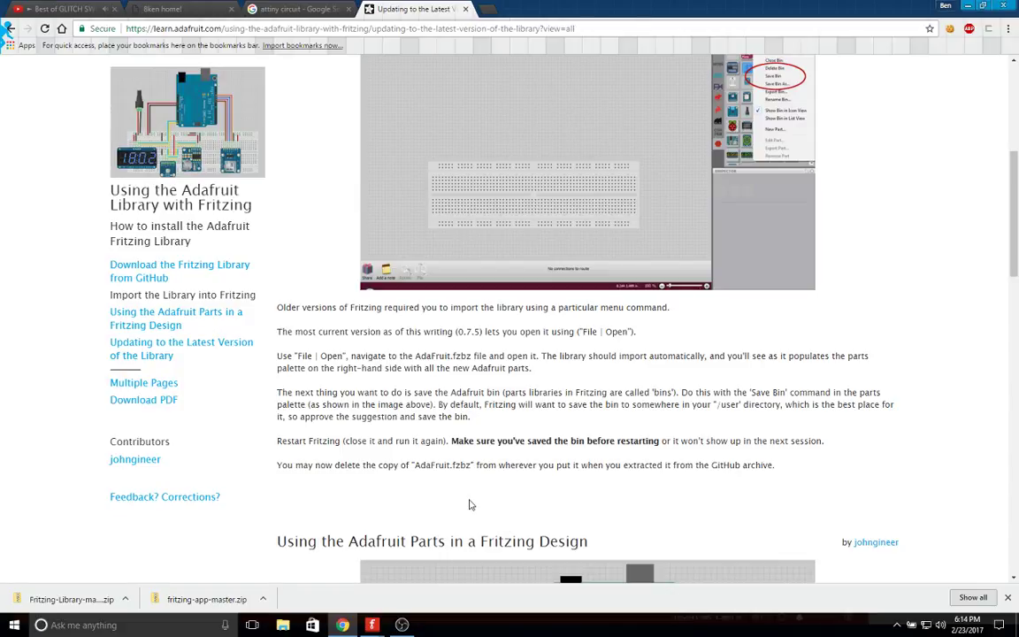
{"action": "scroll", "coordinate": [471, 505], "scroll_direction": "down", "scroll_amount": 3}
{"action": "scroll", "coordinate": [471, 522], "scroll_direction": "up", "scroll_amount": 9}
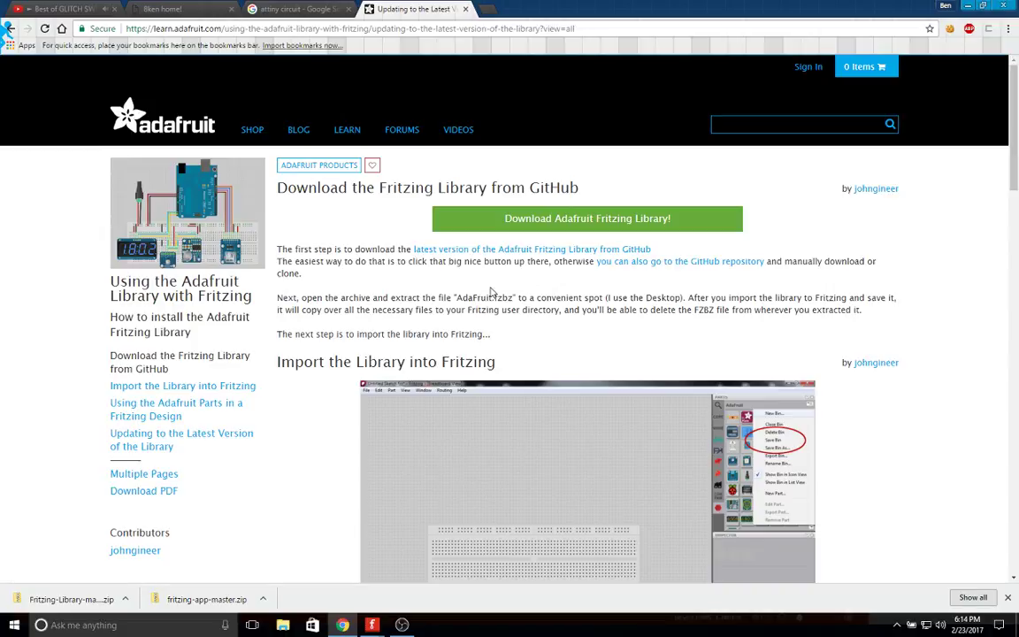
Open the downloaded Fritzing-Library-master archive and go into its Fritzing-Library-master folder.
{"action": "left_click", "coordinate": [113, 599]}
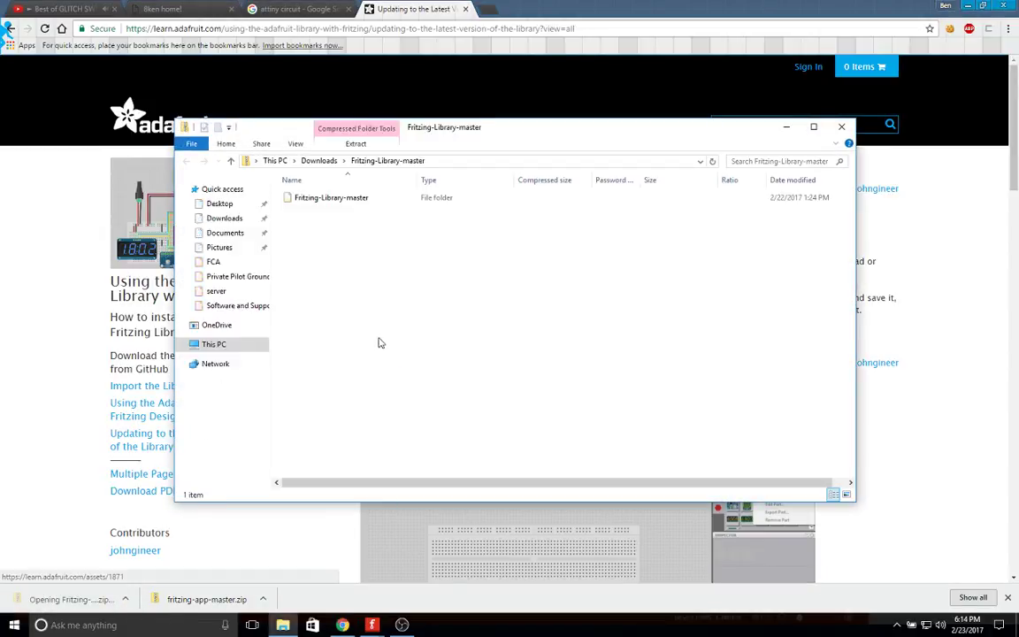
{"action": "double_click", "coordinate": [358, 200]}
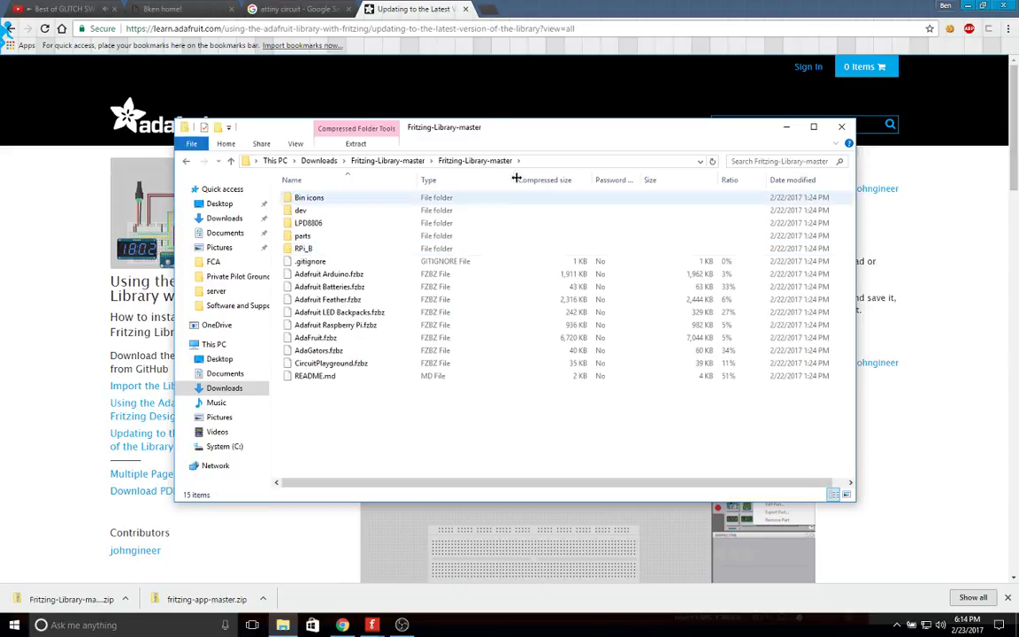
{"action": "left_click", "coordinate": [187, 161]}
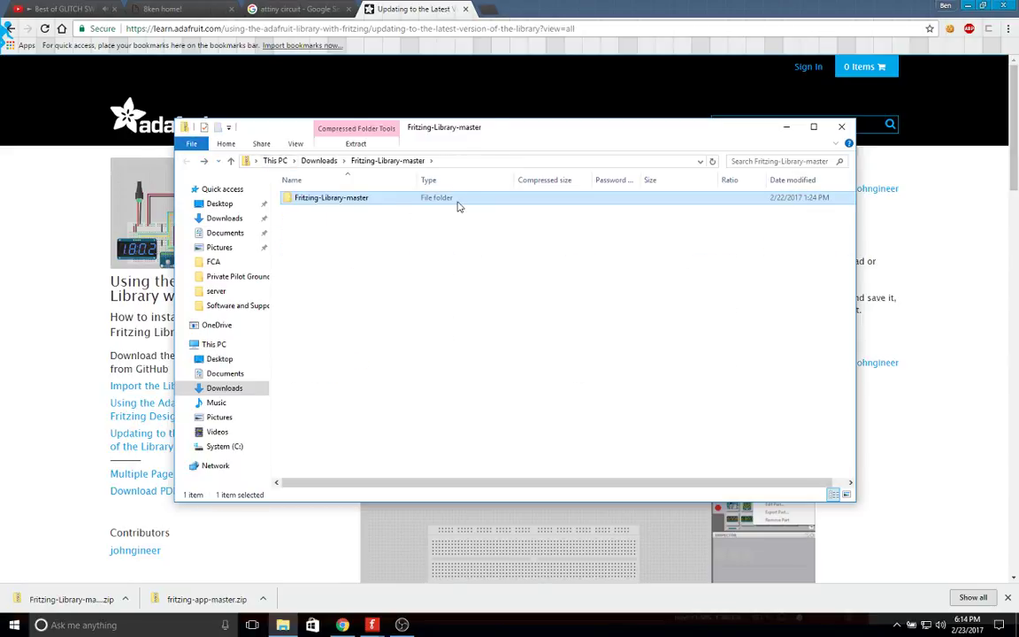
{"action": "double_click", "coordinate": [458, 203]}
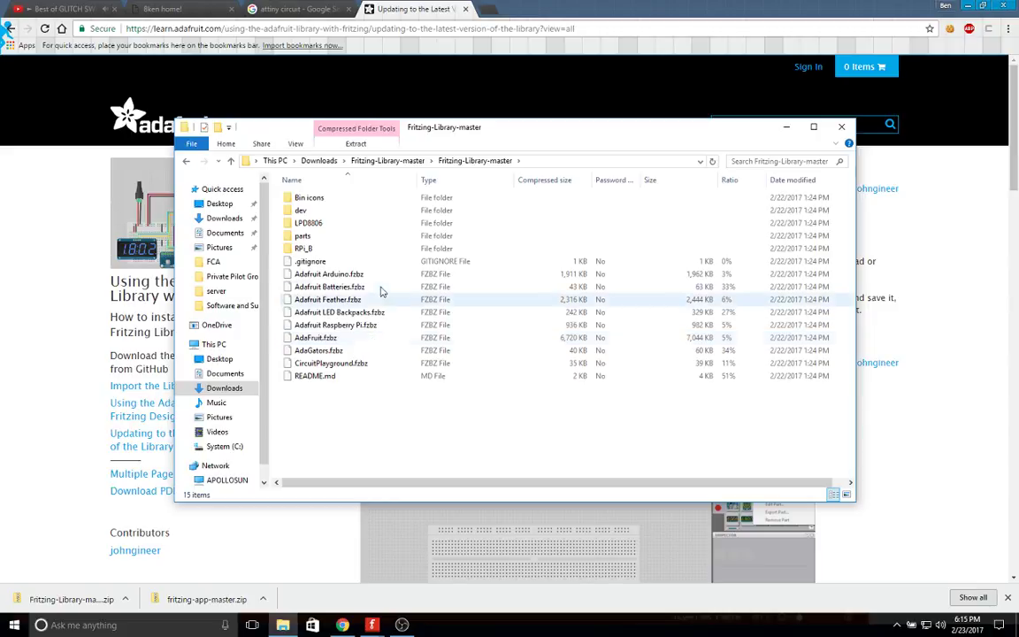
Look through the individual Adafruit .fzpz files in the library's parts folder.
{"action": "double_click", "coordinate": [386, 236]}
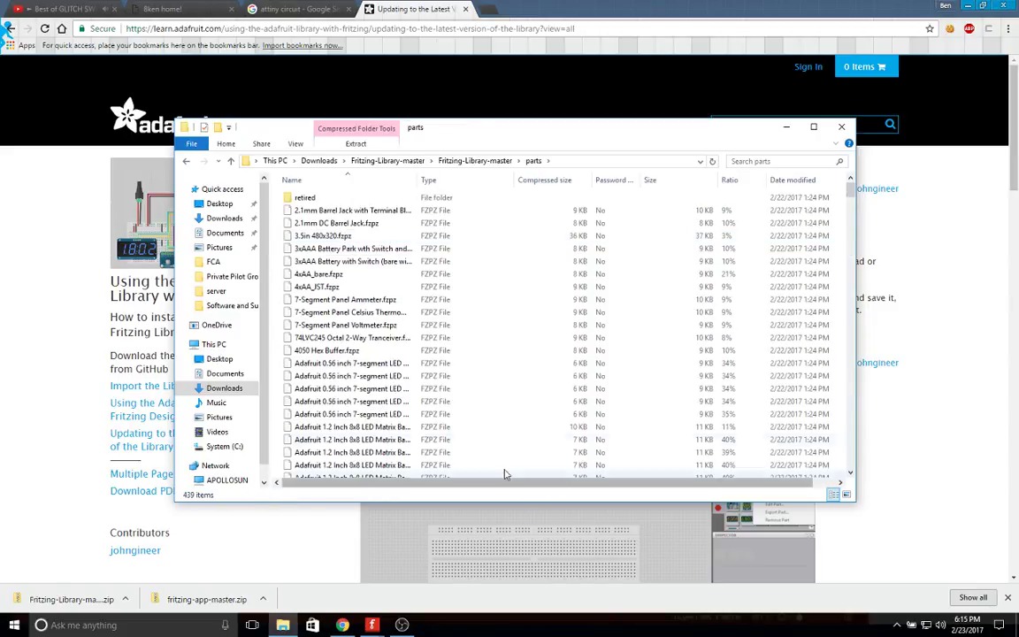
{"action": "scroll", "coordinate": [499, 424], "scroll_direction": "down", "scroll_amount": 4}
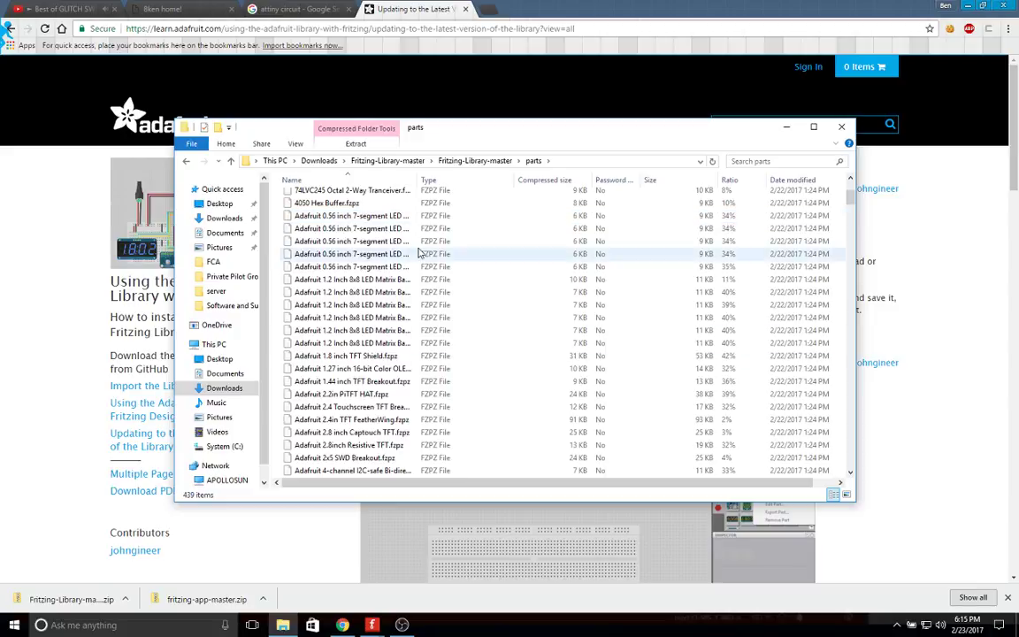
{"action": "scroll", "coordinate": [491, 363], "scroll_direction": "down", "scroll_amount": 6}
{"action": "scroll", "coordinate": [506, 372], "scroll_direction": "down", "scroll_amount": 6}
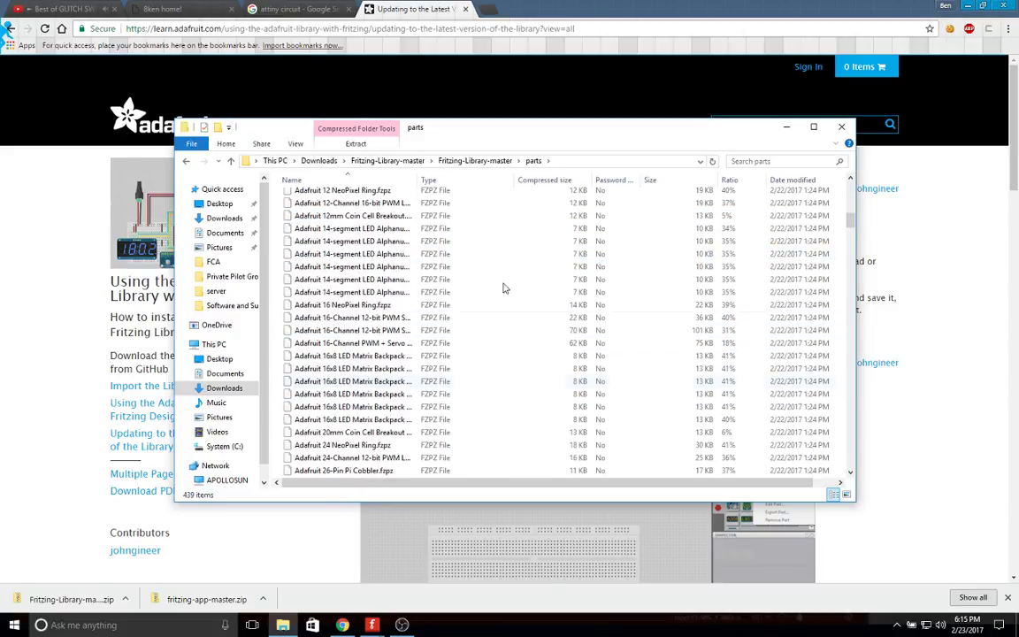
{"action": "scroll", "coordinate": [477, 311], "scroll_direction": "down", "scroll_amount": 1}
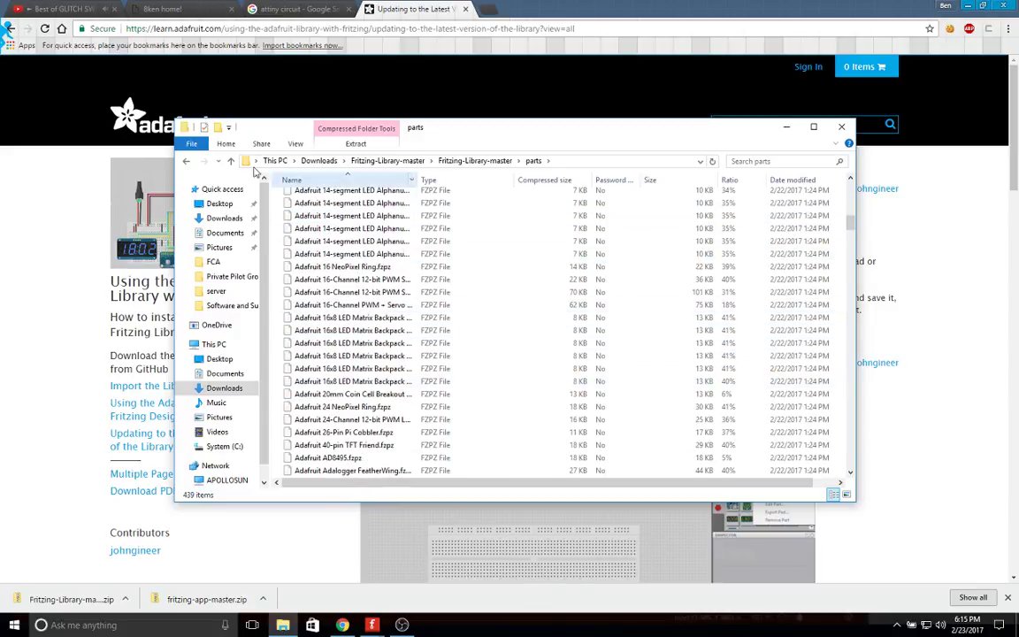
Return to the archive's Fritzing-Library-master folder and examine the .fzbz library files, including the options for AdaFruit.fzbz.
{"action": "left_click", "coordinate": [187, 163]}
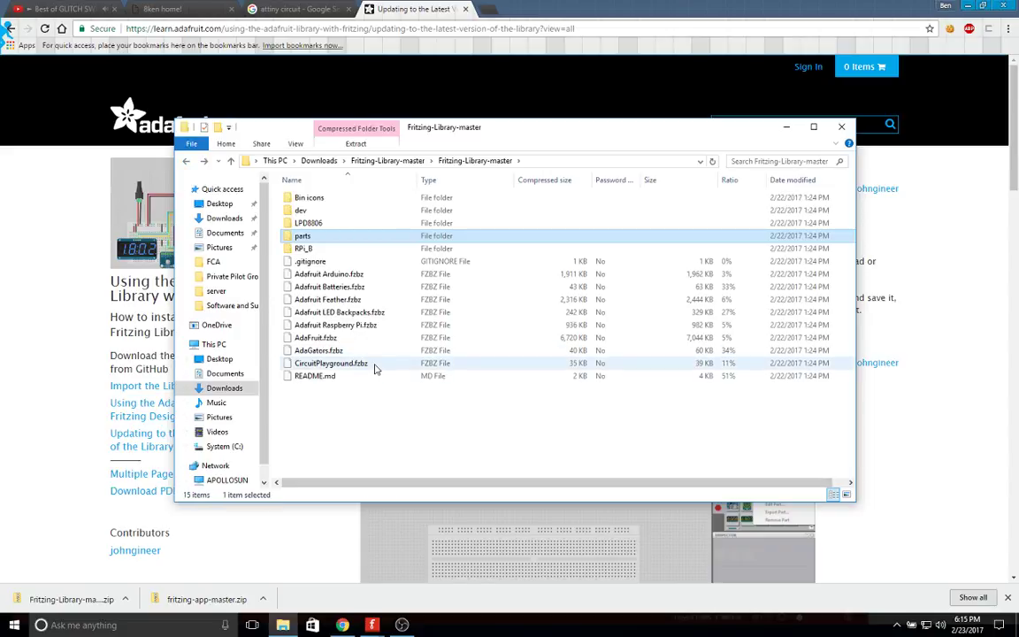
{"action": "left_click", "coordinate": [371, 316]}
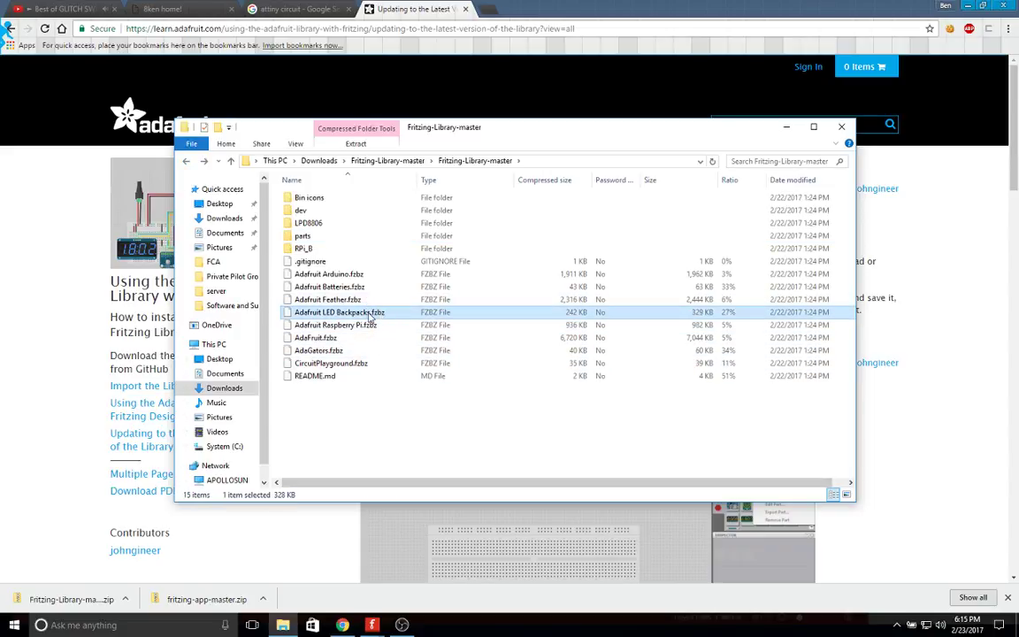
{"action": "left_click", "coordinate": [356, 348]}
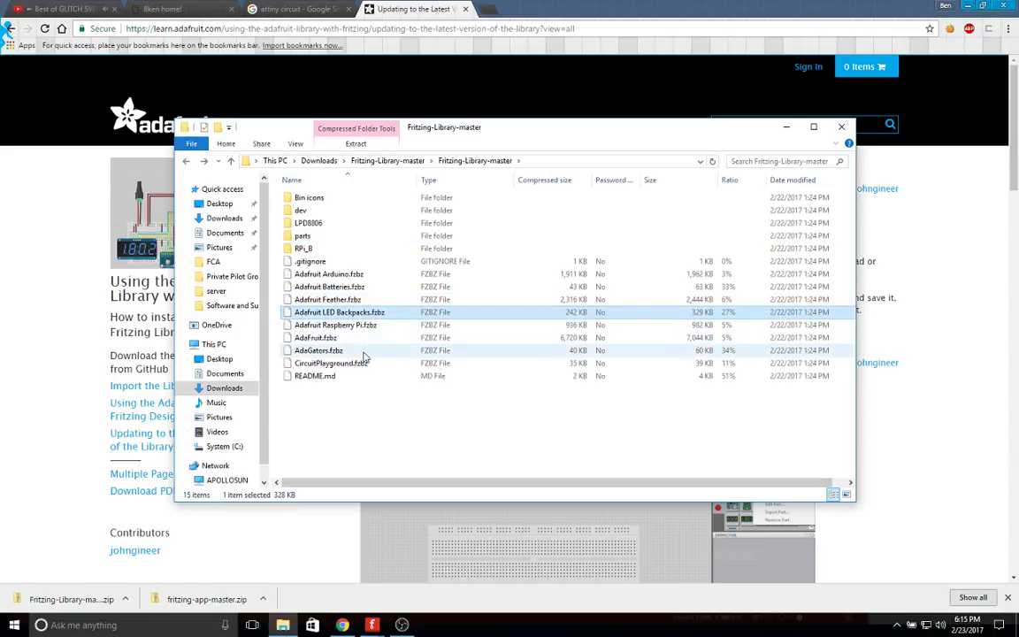
{"action": "right_click", "coordinate": [368, 341]}
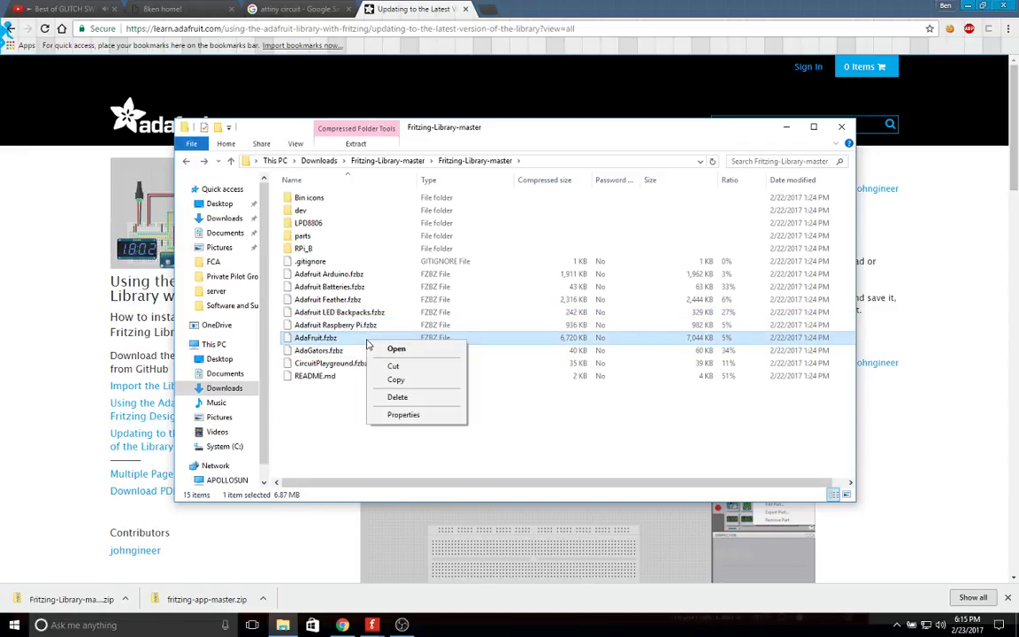
{"action": "left_click", "coordinate": [478, 448]}
Switch to Fritzing, show the Picaxe parts bin and open the dialog for importing a Fritzing file.
{"action": "mouse_move", "coordinate": [371, 624]}
{"action": "left_click", "coordinate": [423, 575]}
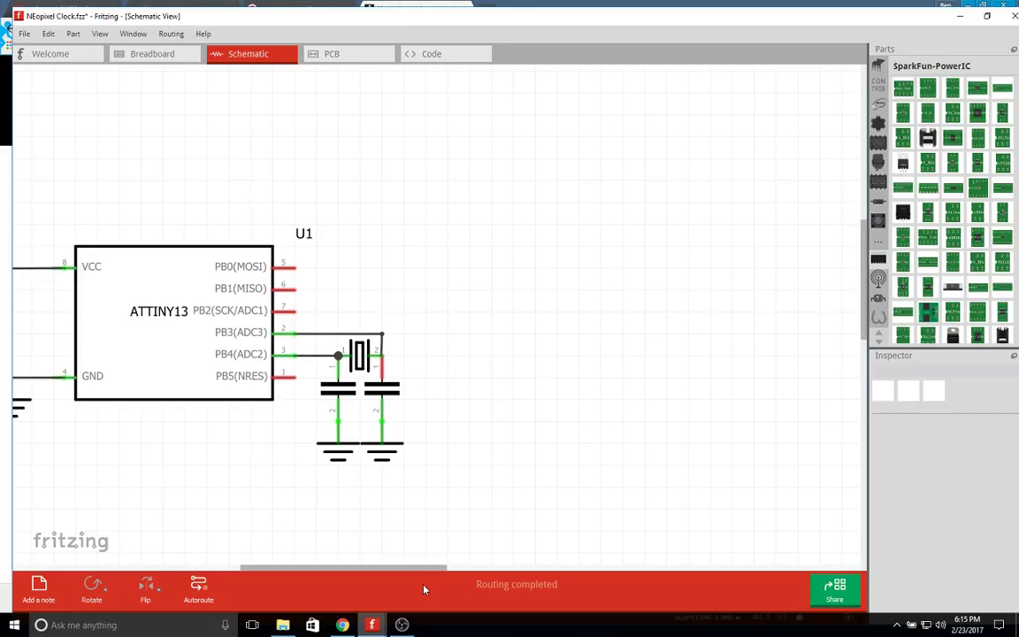
{"action": "left_click", "coordinate": [879, 65]}
{"action": "right_click", "coordinate": [973, 162]}
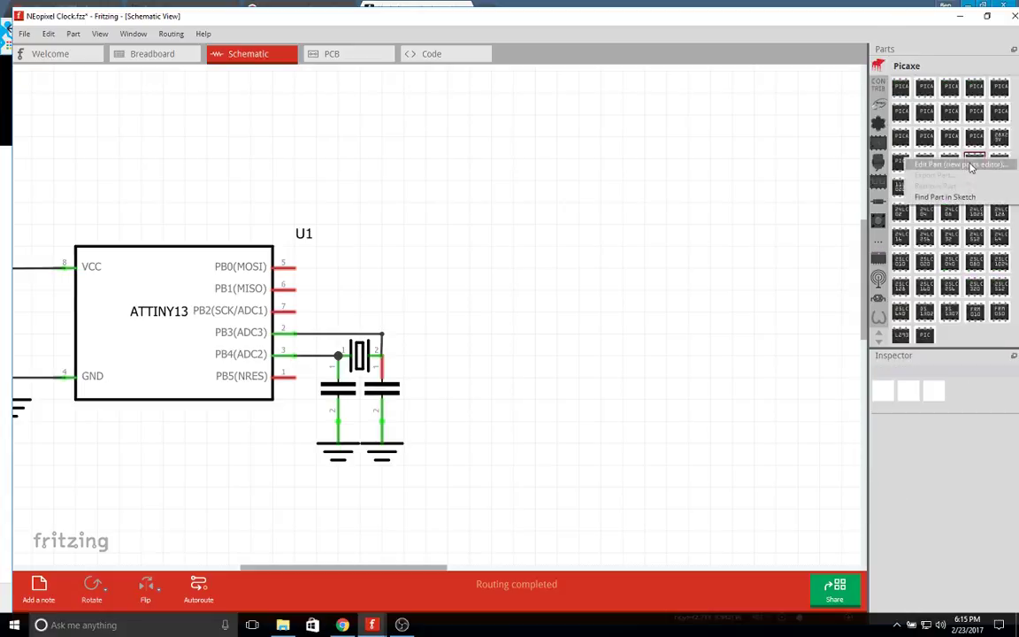
{"action": "left_click", "coordinate": [987, 338]}
{"action": "right_click", "coordinate": [986, 334]}
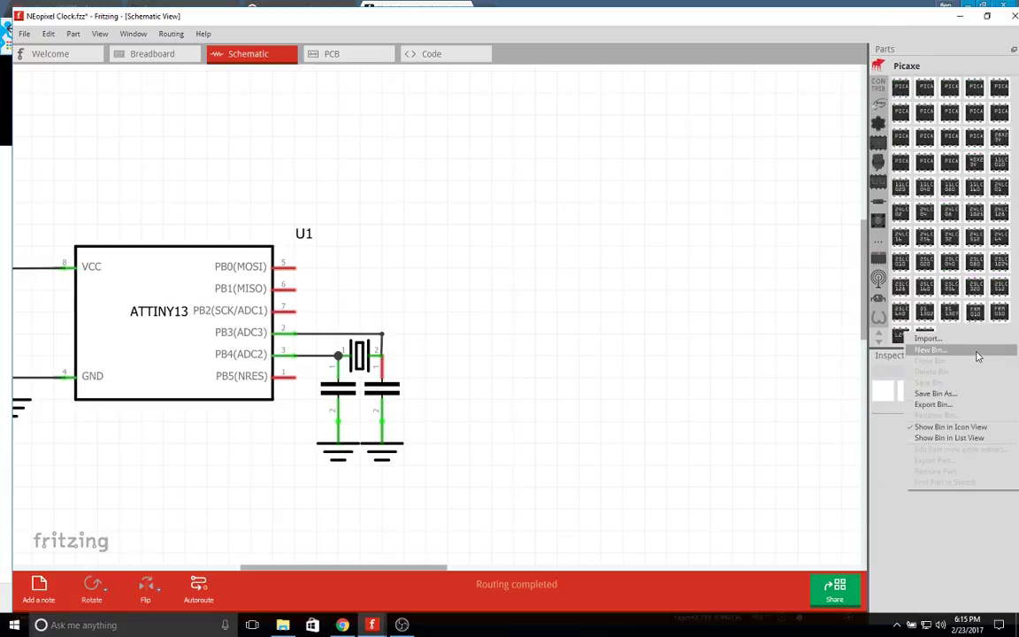
{"action": "left_click", "coordinate": [978, 340]}
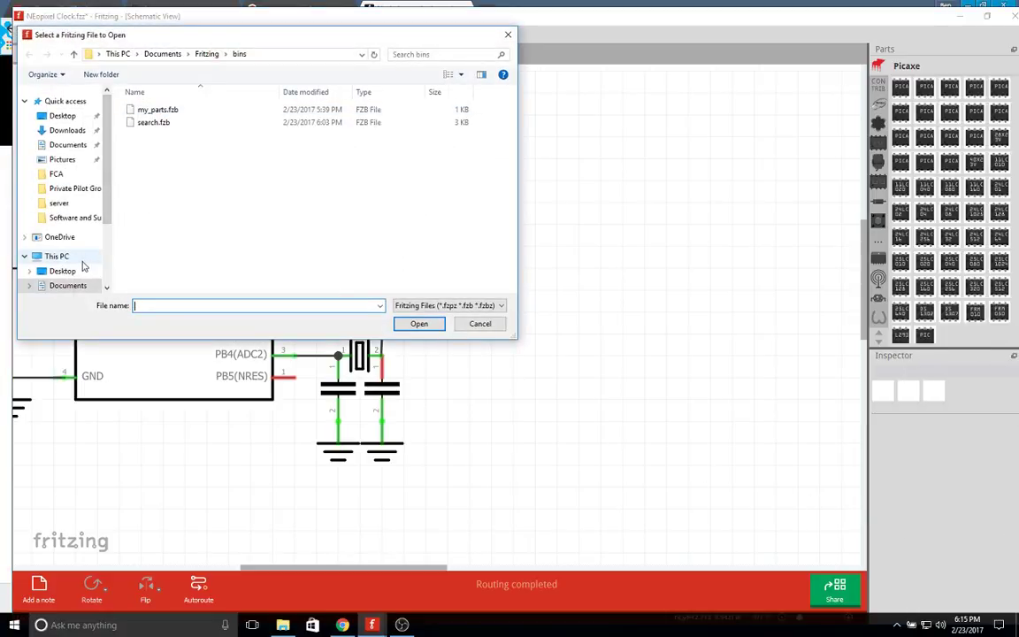
Look for the Adafruit library in the Private Pilot Ground School folder and the Downloads folder.
{"action": "left_click", "coordinate": [74, 188]}
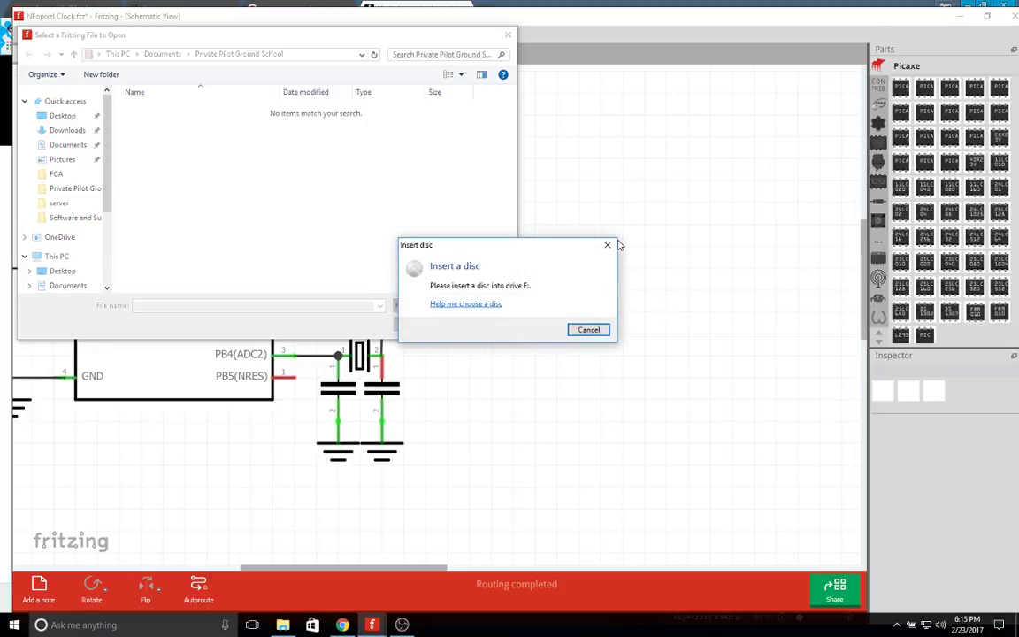
{"action": "left_click", "coordinate": [589, 330]}
{"action": "scroll", "coordinate": [53, 261], "scroll_direction": "down", "scroll_amount": 5}
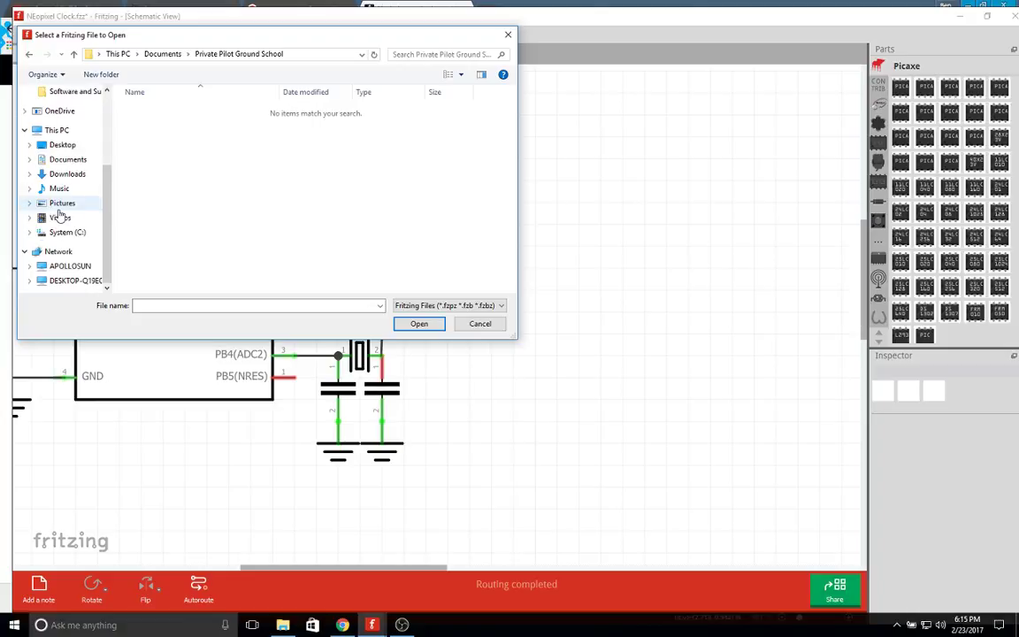
{"action": "scroll", "coordinate": [73, 200], "scroll_direction": "up", "scroll_amount": 3}
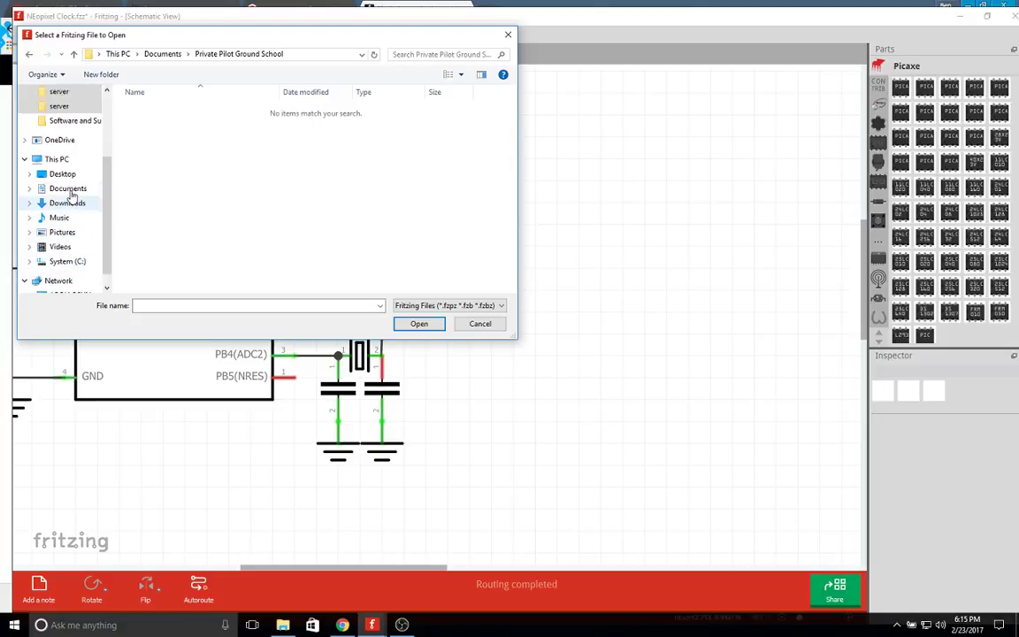
{"action": "scroll", "coordinate": [72, 197], "scroll_direction": "up", "scroll_amount": 1}
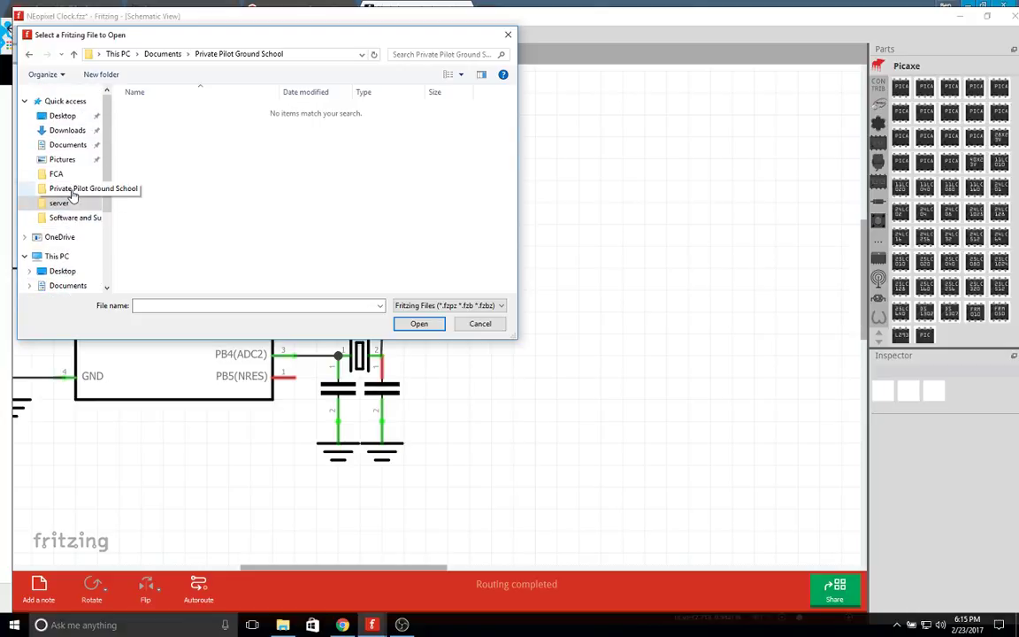
{"action": "left_click", "coordinate": [71, 130]}
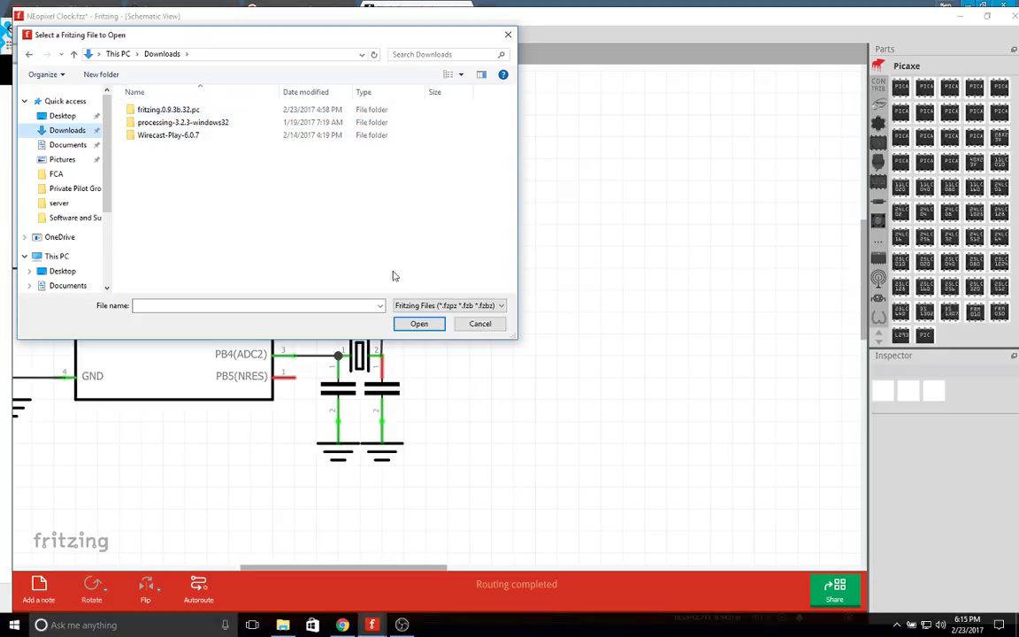
Limit the file list to Fritzing Part (*.fzpz) and check the Pictures, Downloads and Desktop folders for the library.
{"action": "left_click", "coordinate": [483, 305]}
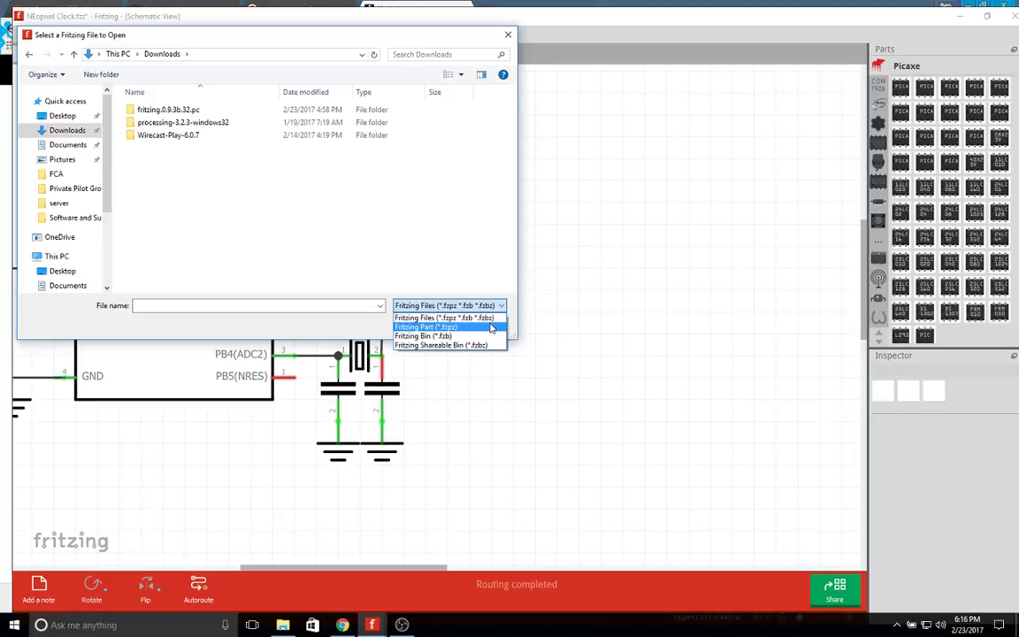
{"action": "left_click", "coordinate": [490, 328]}
{"action": "left_click", "coordinate": [500, 305]}
{"action": "left_click", "coordinate": [461, 327]}
{"action": "left_click", "coordinate": [56, 174]}
{"action": "left_click", "coordinate": [62, 159]}
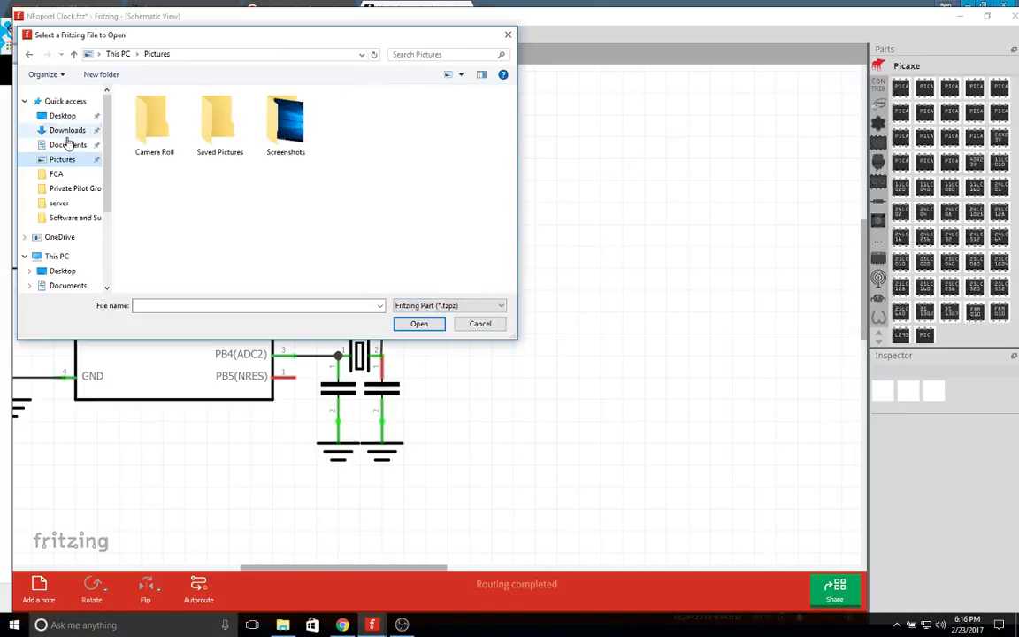
{"action": "left_click", "coordinate": [68, 131]}
{"action": "left_click", "coordinate": [64, 116]}
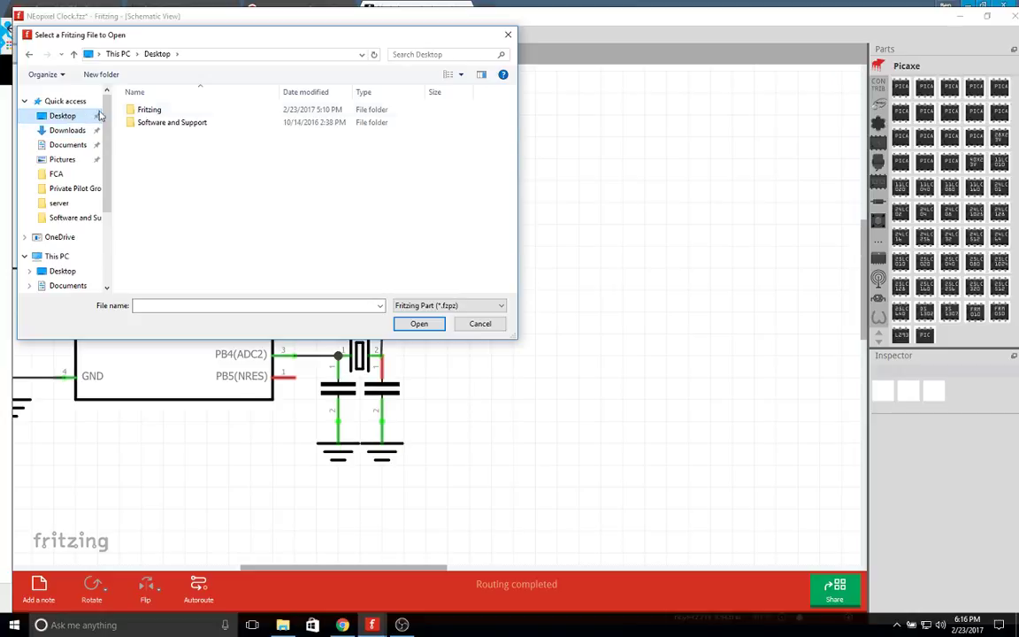
{"action": "left_click", "coordinate": [147, 110]}
Search the remaining user folders, network computers, OneDrive and the server folder for the library, and cancel the import.
{"action": "scroll", "coordinate": [59, 233], "scroll_direction": "down", "scroll_amount": 2}
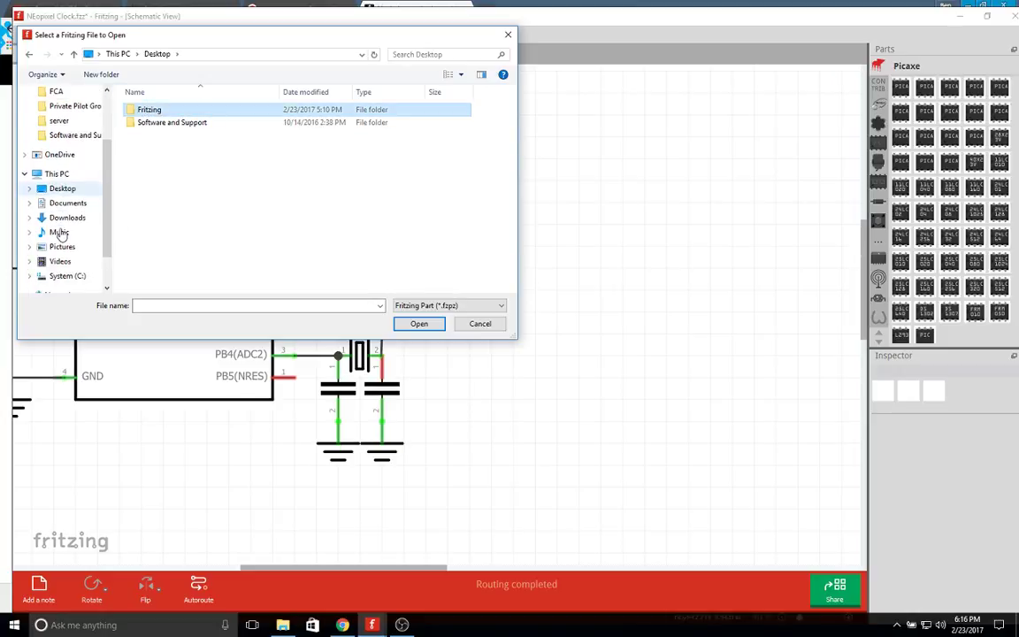
{"action": "scroll", "coordinate": [59, 233], "scroll_direction": "down", "scroll_amount": 1}
{"action": "left_click", "coordinate": [62, 231]}
{"action": "left_click", "coordinate": [60, 217]}
{"action": "left_click", "coordinate": [71, 173]}
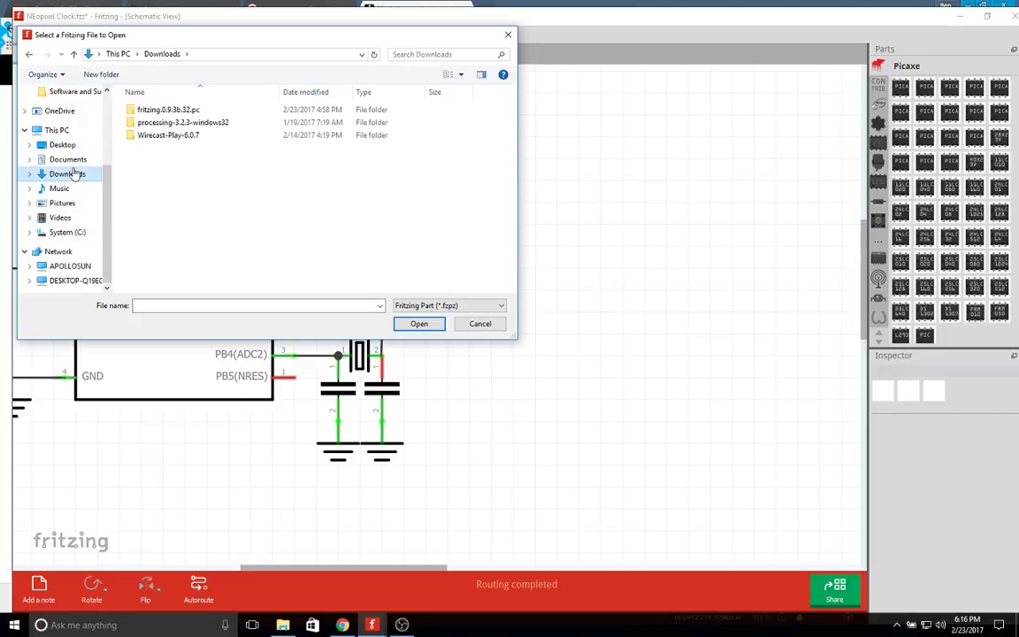
{"action": "left_click", "coordinate": [68, 159]}
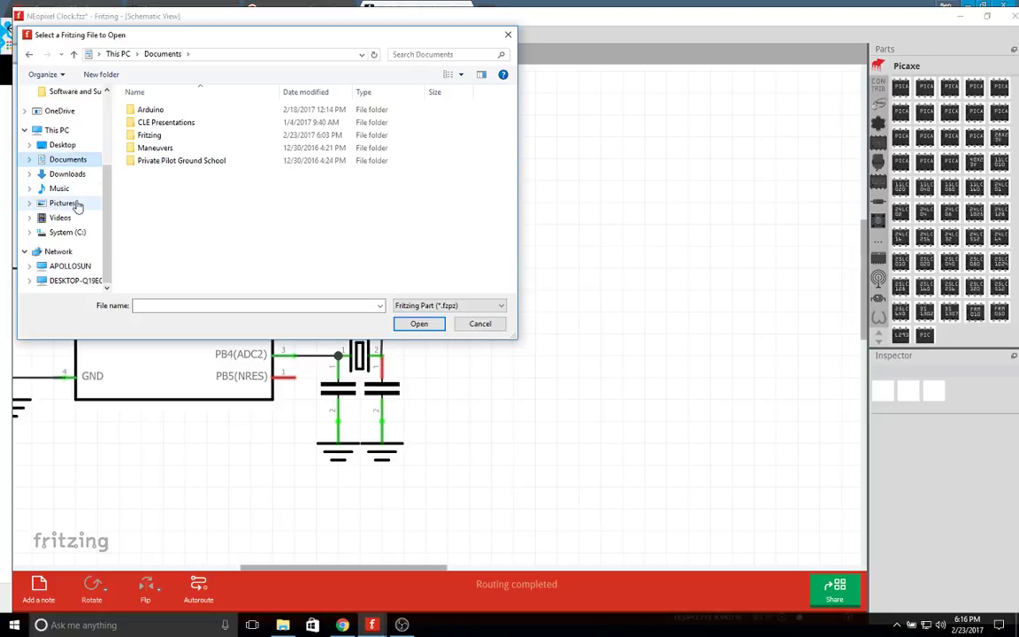
{"action": "left_click", "coordinate": [77, 204]}
{"action": "left_click", "coordinate": [62, 218]}
{"action": "left_click", "coordinate": [59, 251]}
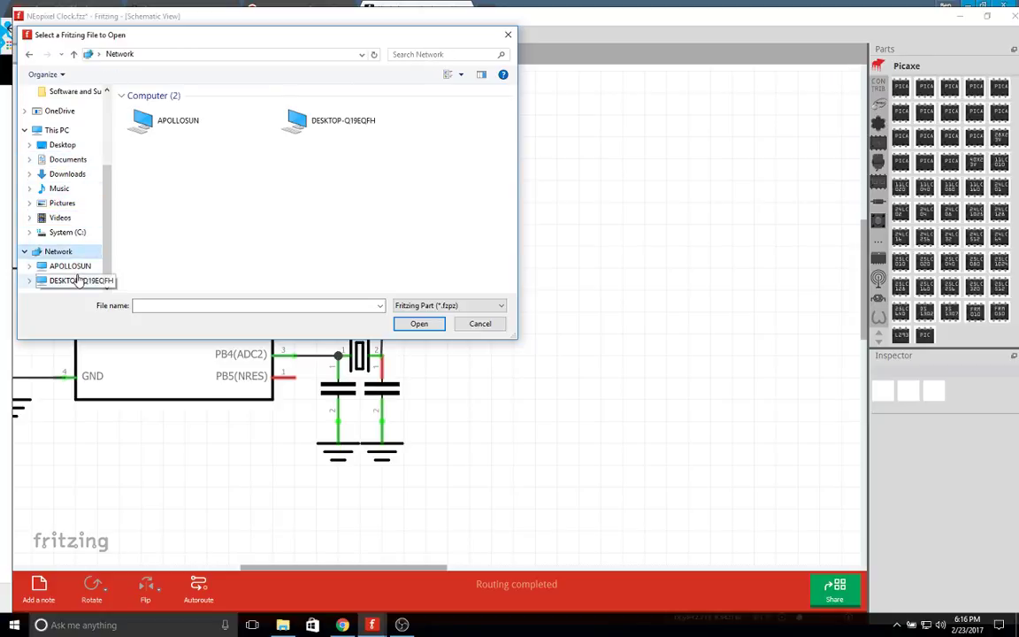
{"action": "left_click", "coordinate": [77, 279]}
{"action": "left_click", "coordinate": [62, 218]}
{"action": "left_click", "coordinate": [71, 174]}
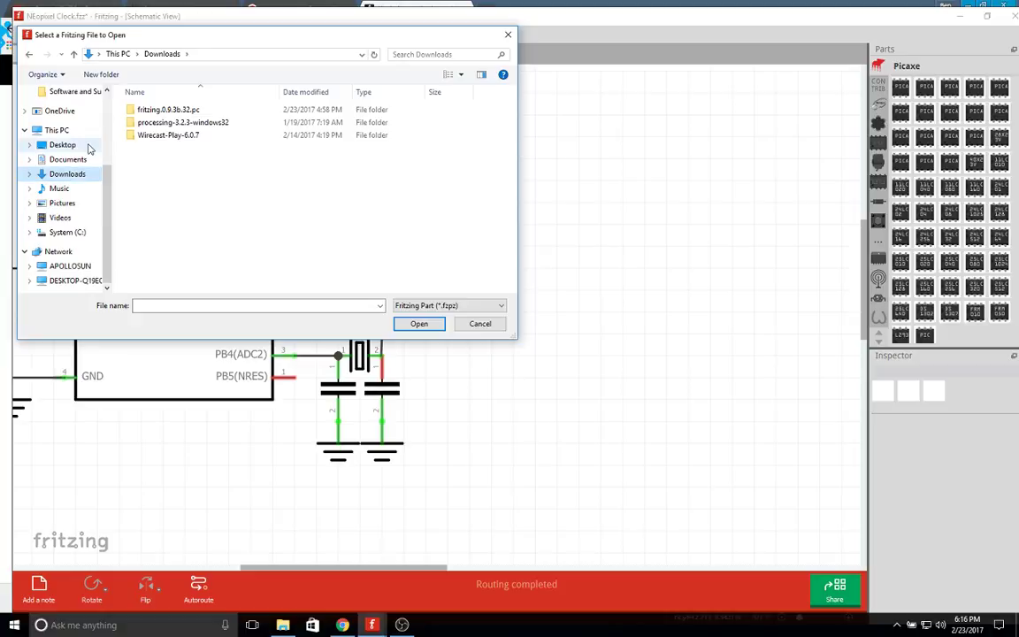
{"action": "left_click", "coordinate": [64, 145]}
{"action": "left_click", "coordinate": [58, 111]}
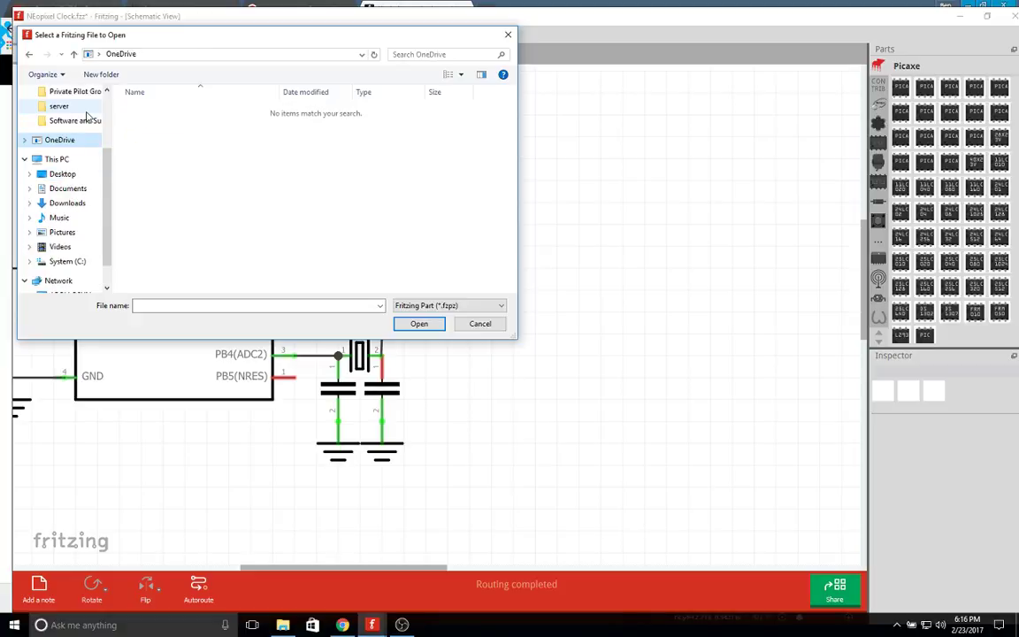
{"action": "scroll", "coordinate": [86, 115], "scroll_direction": "up", "scroll_amount": 2}
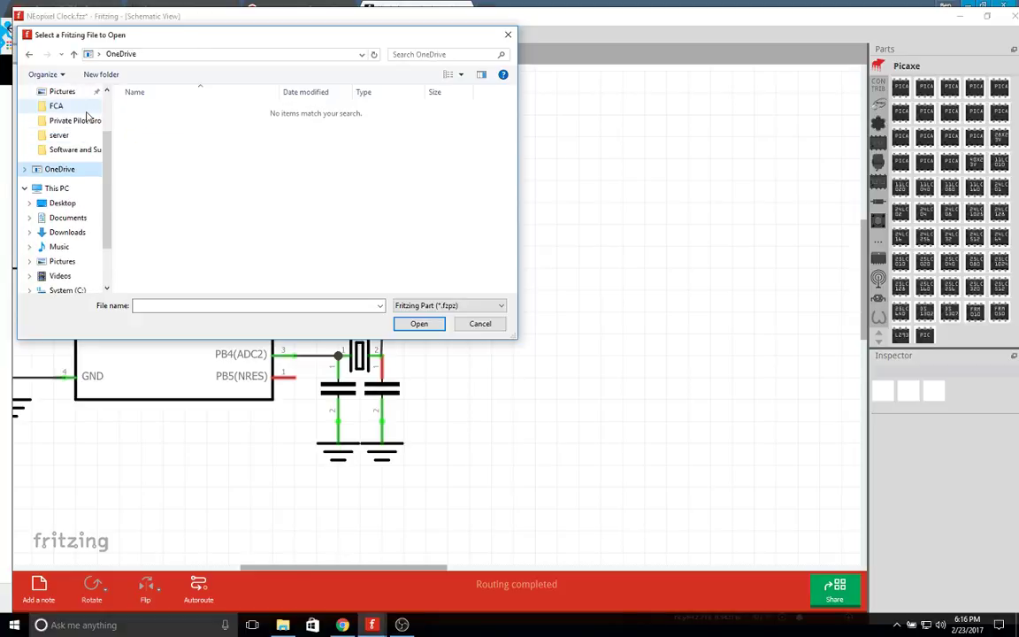
{"action": "left_click", "coordinate": [76, 134]}
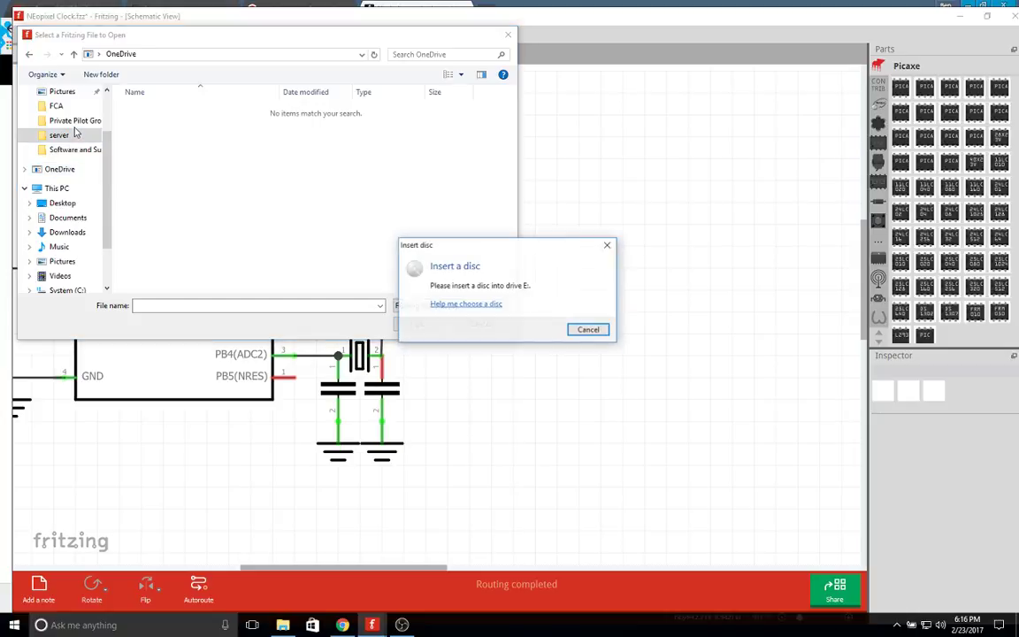
{"action": "left_click", "coordinate": [589, 328]}
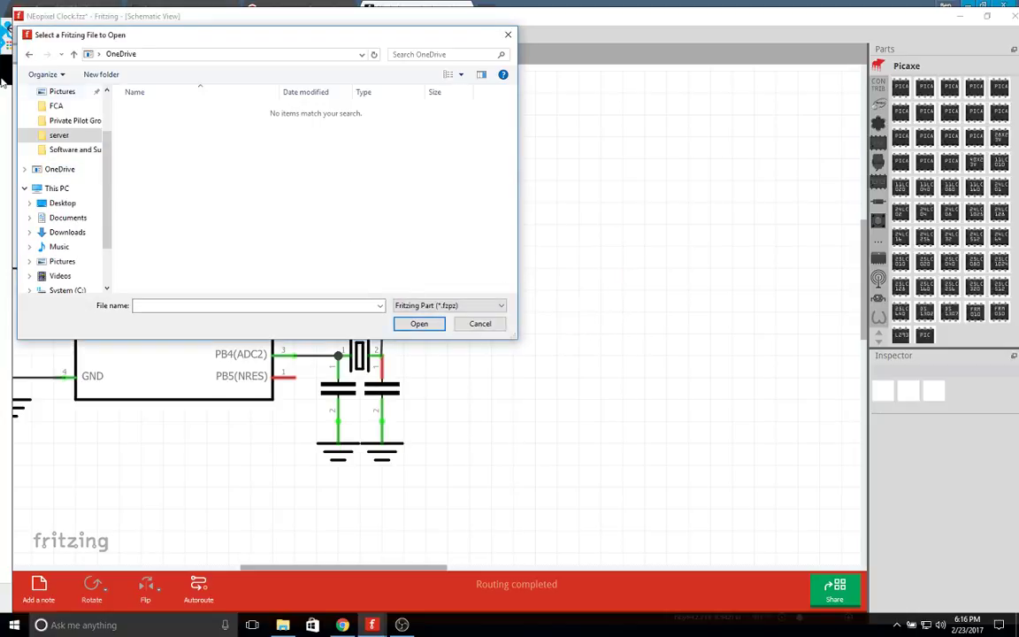
{"action": "left_click", "coordinate": [75, 121]}
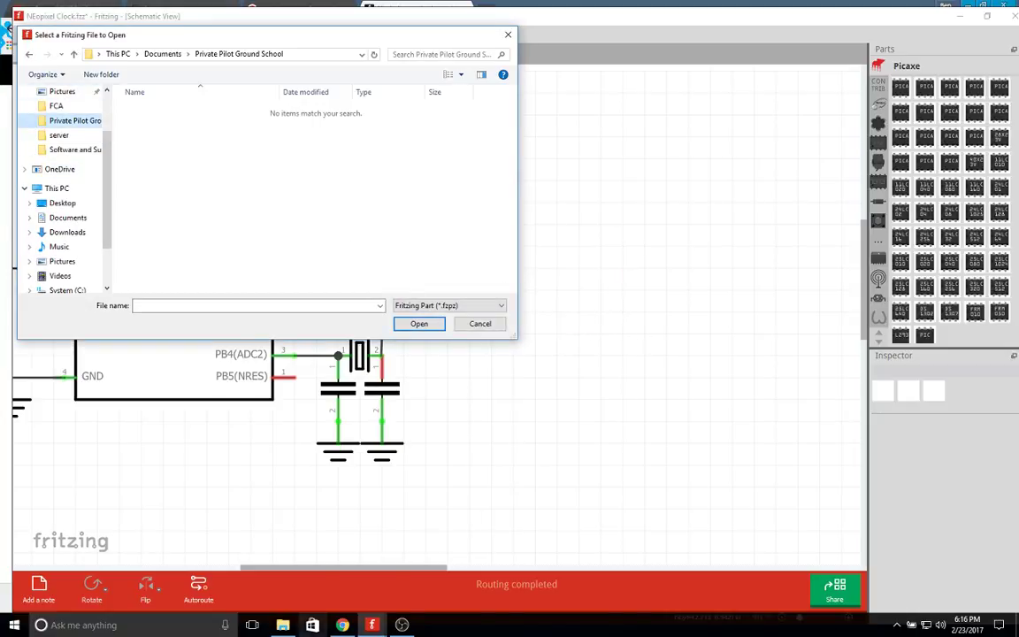
{"action": "left_click", "coordinate": [480, 324]}
Look over the ATTINY13 schematic and check the Contributed Parts bin.
{"action": "scroll", "coordinate": [480, 336], "scroll_direction": "up", "scroll_amount": 3, "text": "ctrl"}
{"action": "scroll", "coordinate": [479, 336], "scroll_direction": "up", "scroll_amount": 3, "text": "ctrl"}
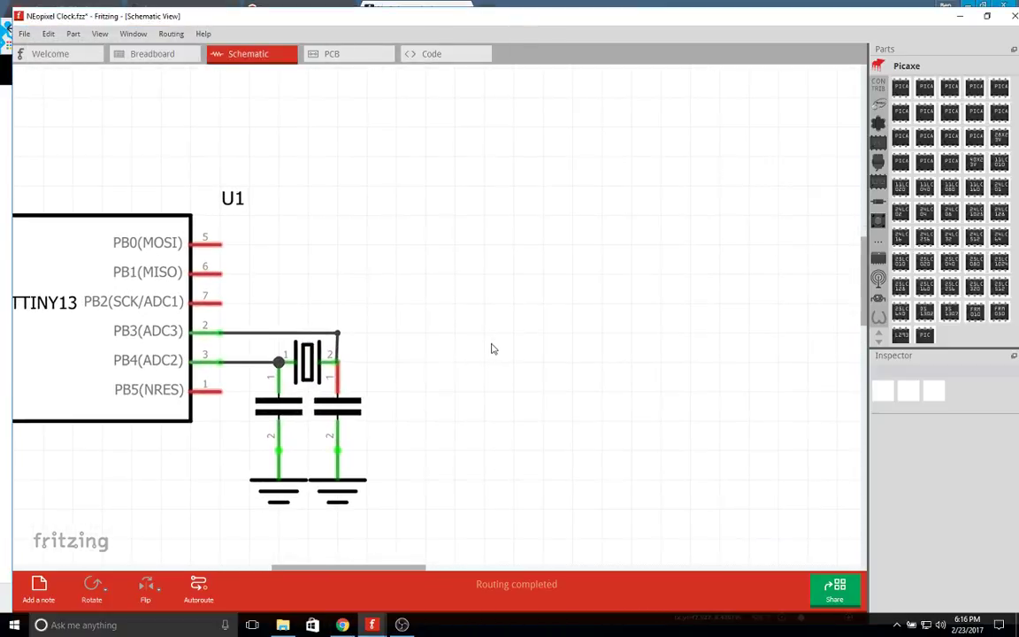
{"action": "left_click_drag", "start_coordinate": [432, 371], "coordinate": [586, 289]}
{"action": "scroll", "coordinate": [518, 347], "scroll_direction": "down", "scroll_amount": 5, "text": "ctrl"}
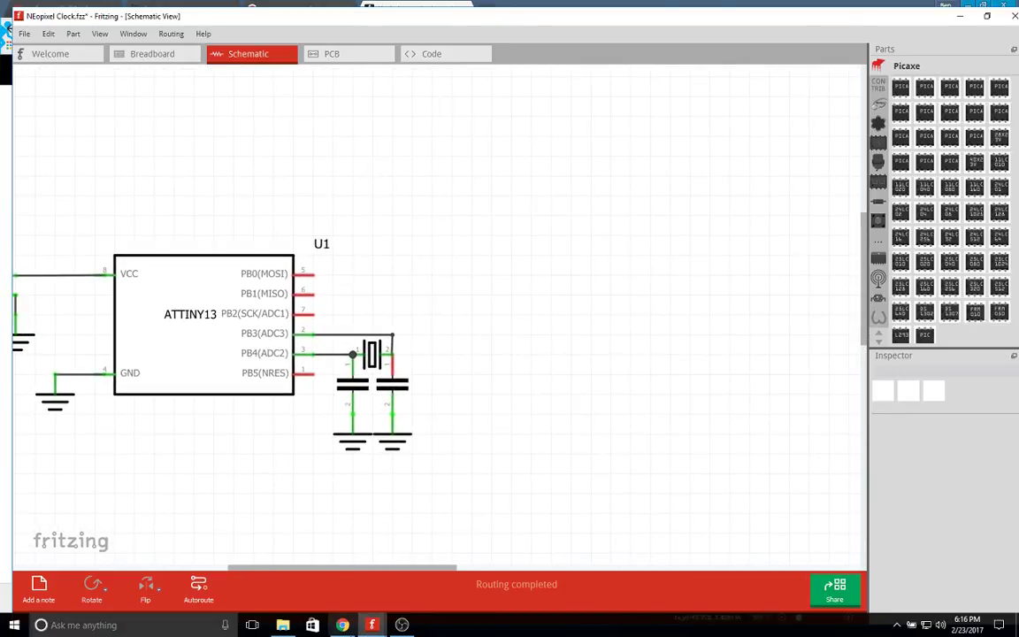
{"action": "left_click_drag", "start_coordinate": [359, 569], "coordinate": [324, 566]}
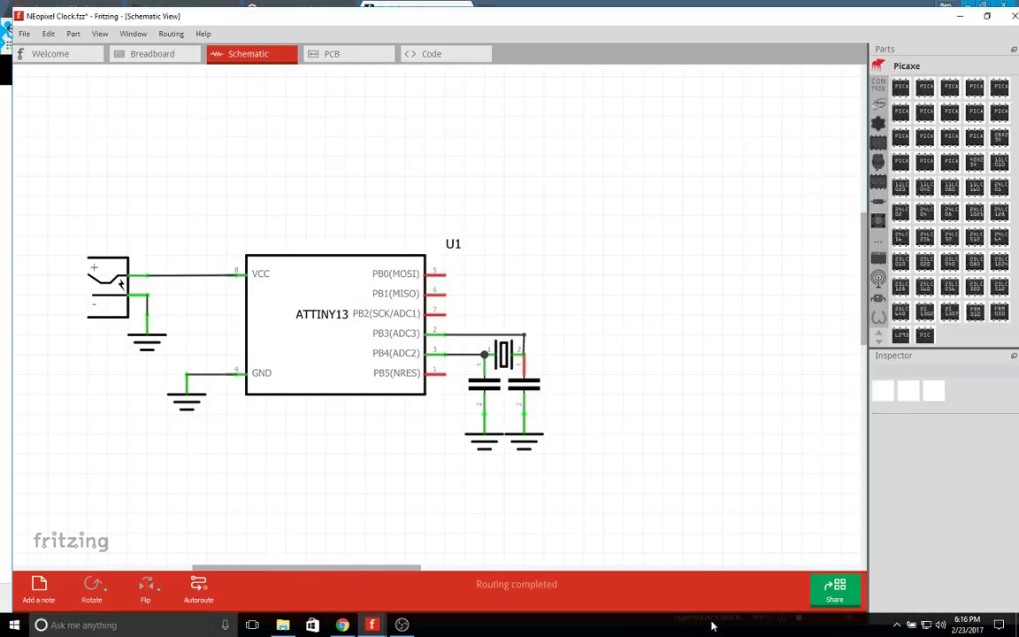
{"action": "scroll", "coordinate": [360, 516], "scroll_direction": "down", "scroll_amount": 1, "text": "ctrl"}
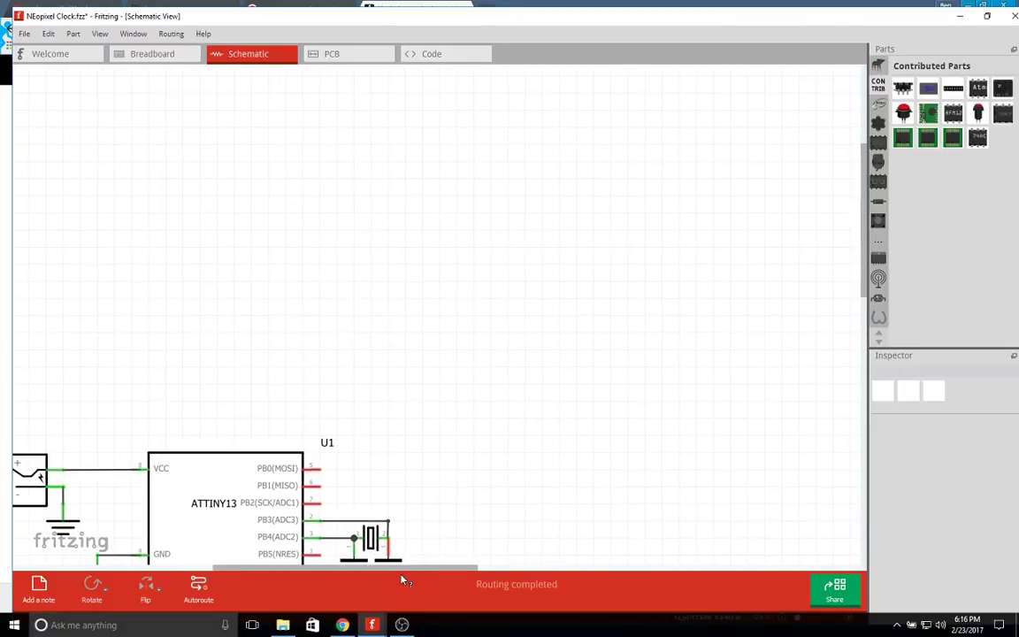
{"action": "scroll", "coordinate": [549, 513], "scroll_direction": "up", "scroll_amount": 2, "text": "ctrl"}
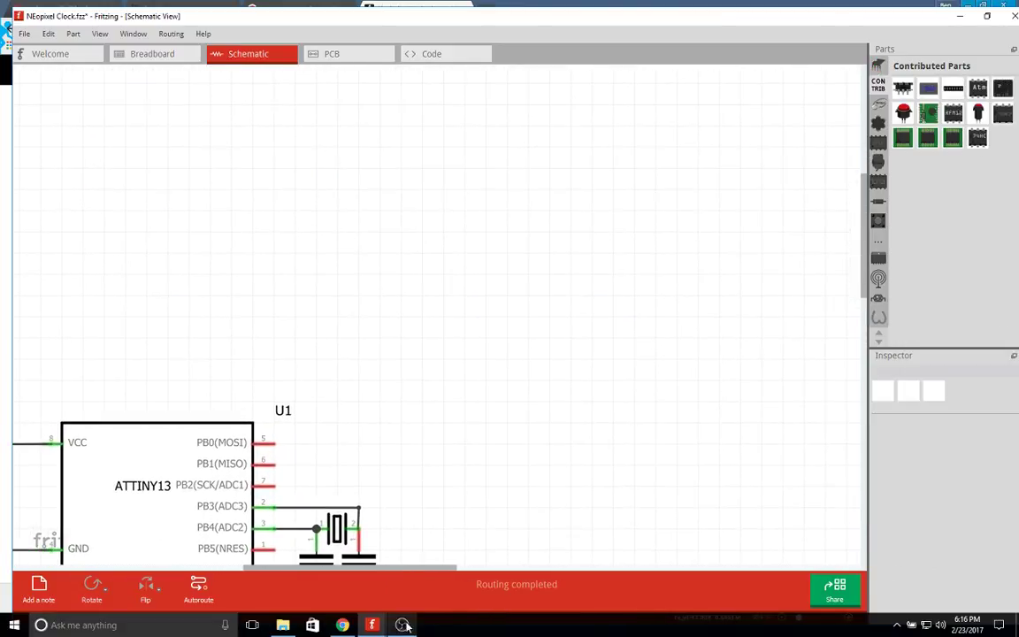
{"action": "left_click_drag", "start_coordinate": [411, 570], "coordinate": [359, 573]}
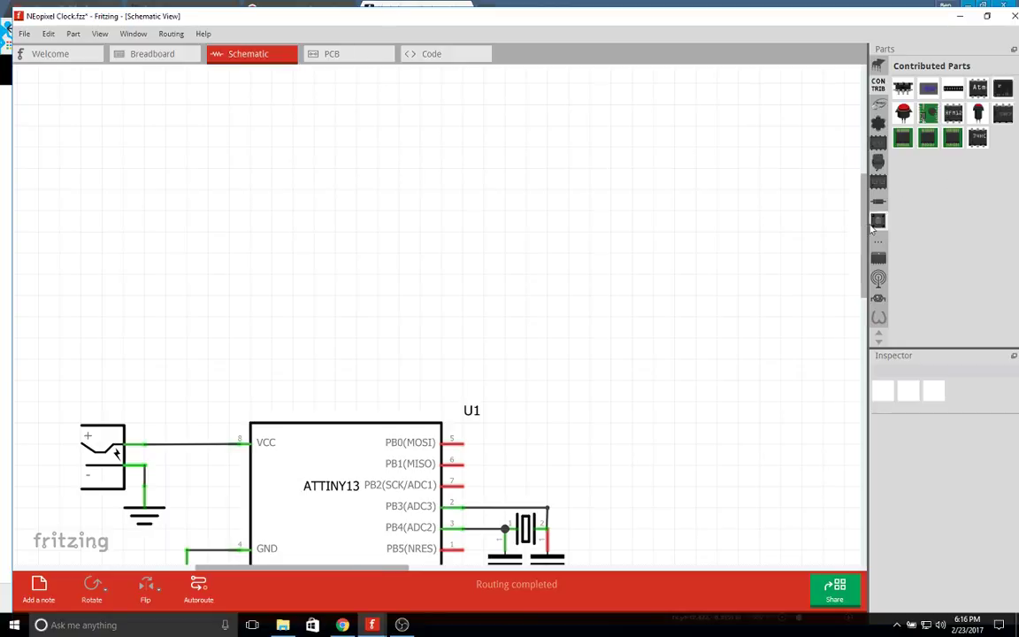
{"action": "scroll", "coordinate": [788, 201], "scroll_direction": "down", "scroll_amount": 3}
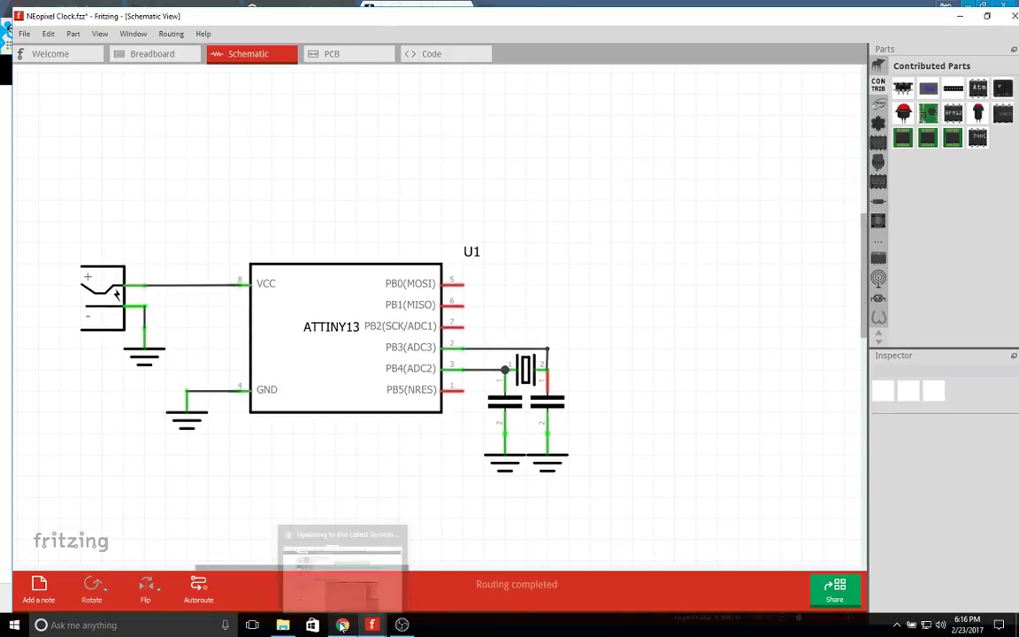
Switch to Chrome and reopen the downloaded Fritzing-Library-master archive at its list of .fzbz files.
{"action": "left_click", "coordinate": [344, 584]}
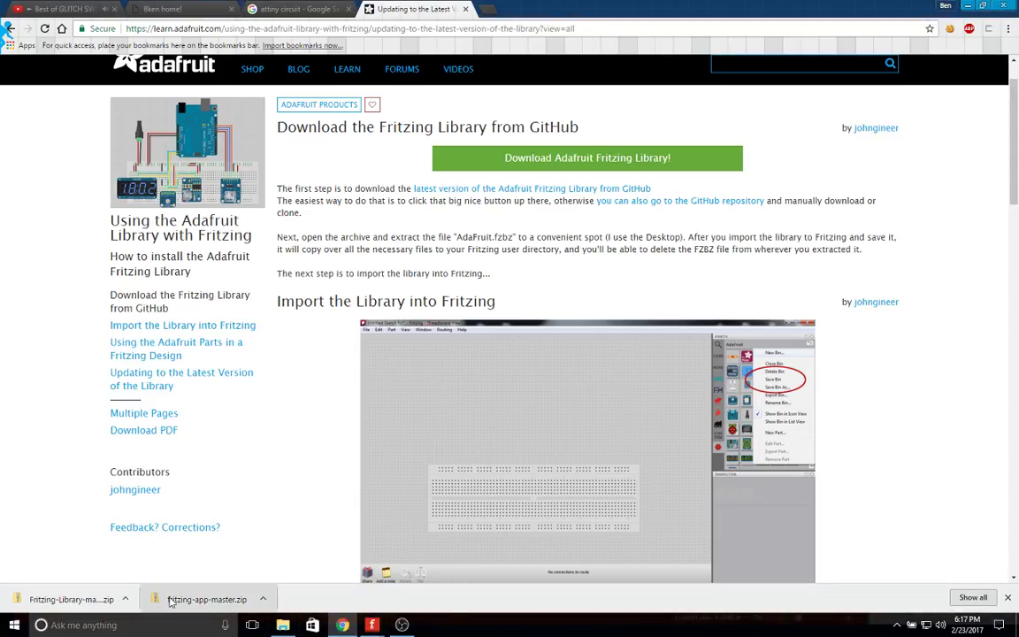
{"action": "left_click", "coordinate": [71, 598]}
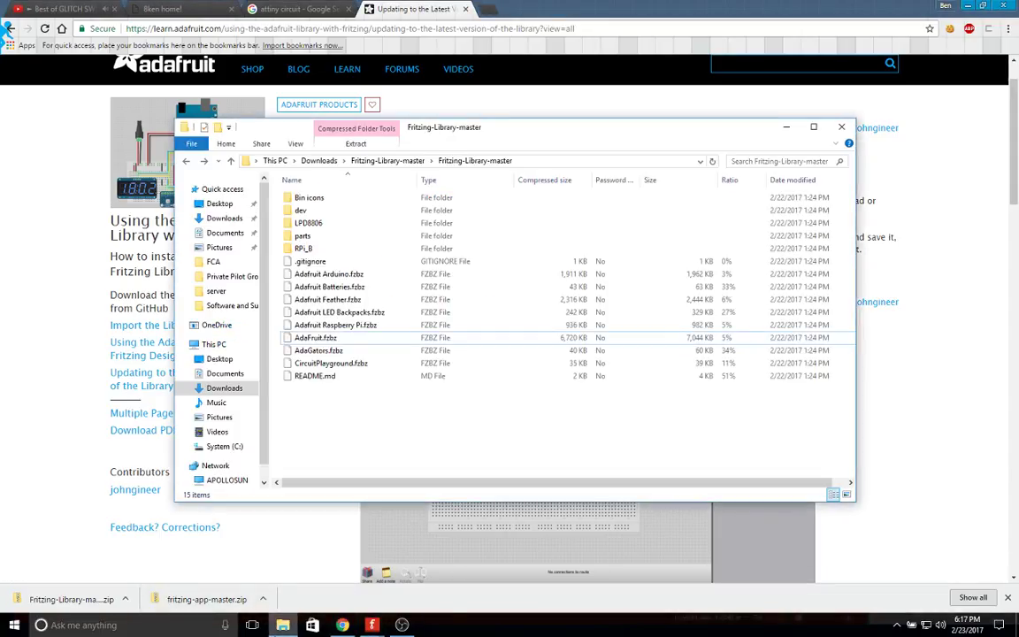
Extract AdaFruit.fzbz from the archive into the Documents folder and open that folder to check for the copy.
{"action": "left_click", "coordinate": [358, 341]}
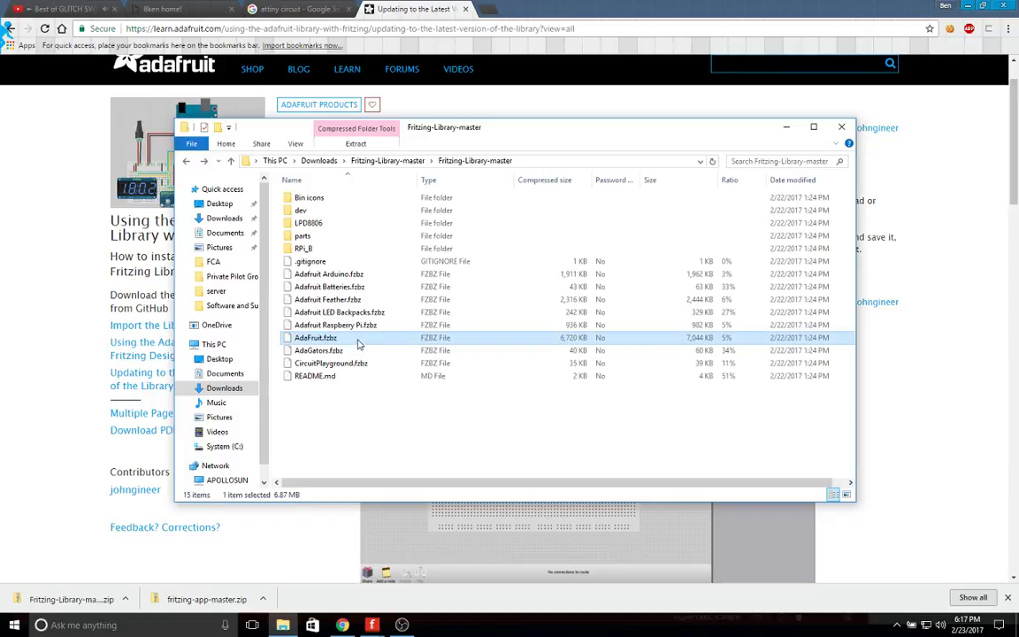
{"action": "left_click_drag", "start_coordinate": [358, 340], "coordinate": [216, 374]}
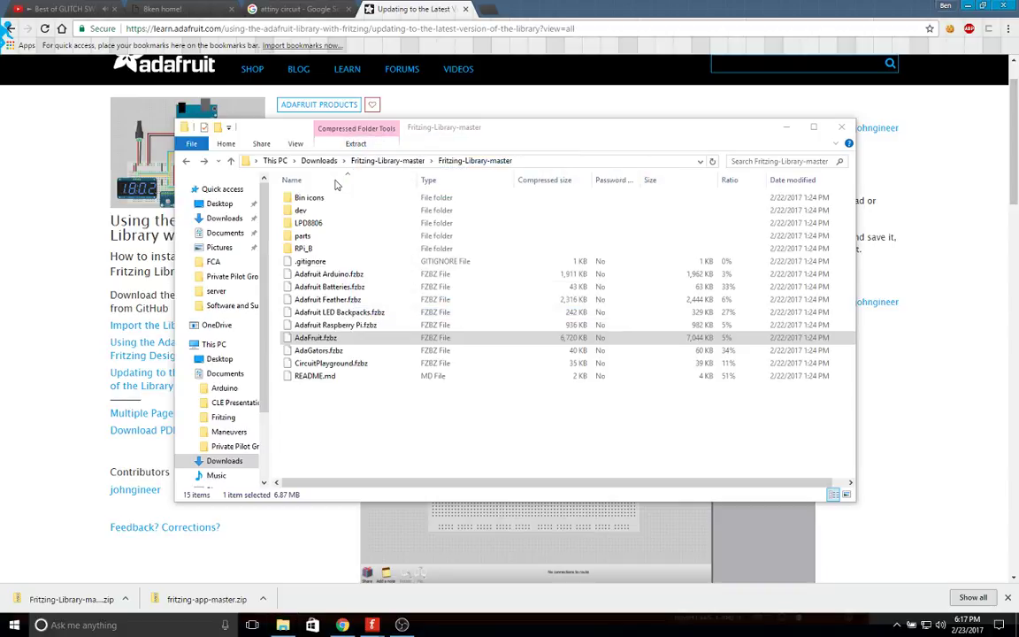
{"action": "scroll", "coordinate": [120, 447], "scroll_direction": "down", "scroll_amount": 1}
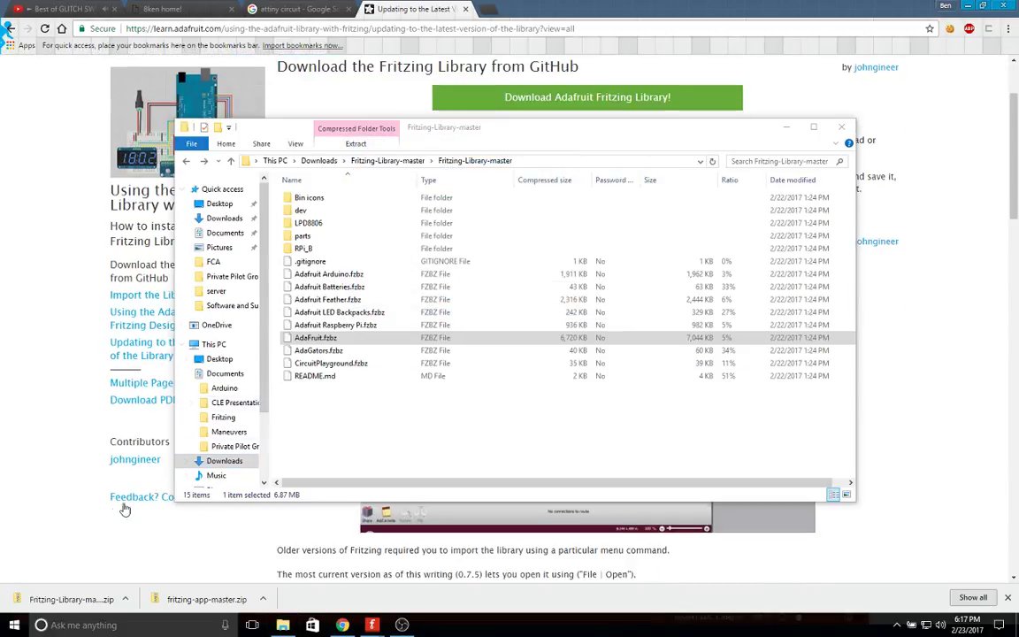
{"action": "left_click", "coordinate": [225, 447]}
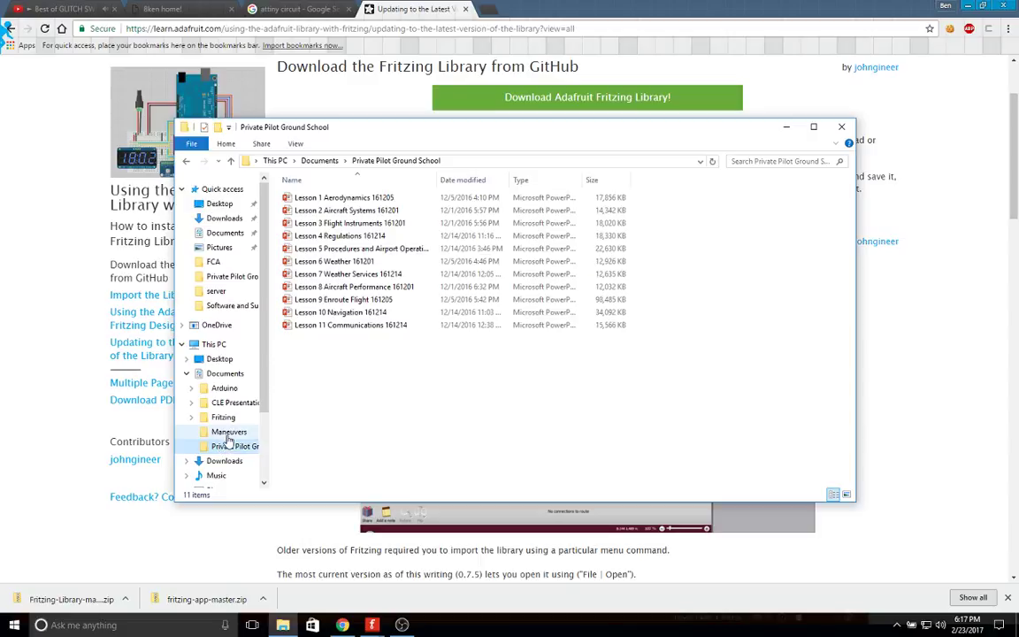
{"action": "left_click", "coordinate": [227, 432]}
{"action": "left_click", "coordinate": [227, 461]}
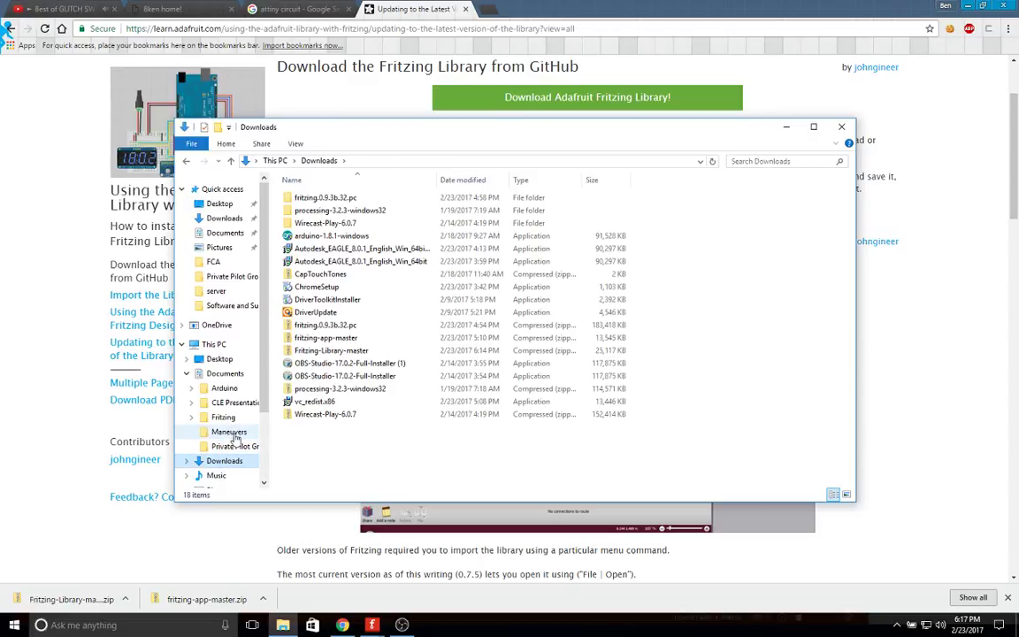
{"action": "left_click", "coordinate": [227, 431]}
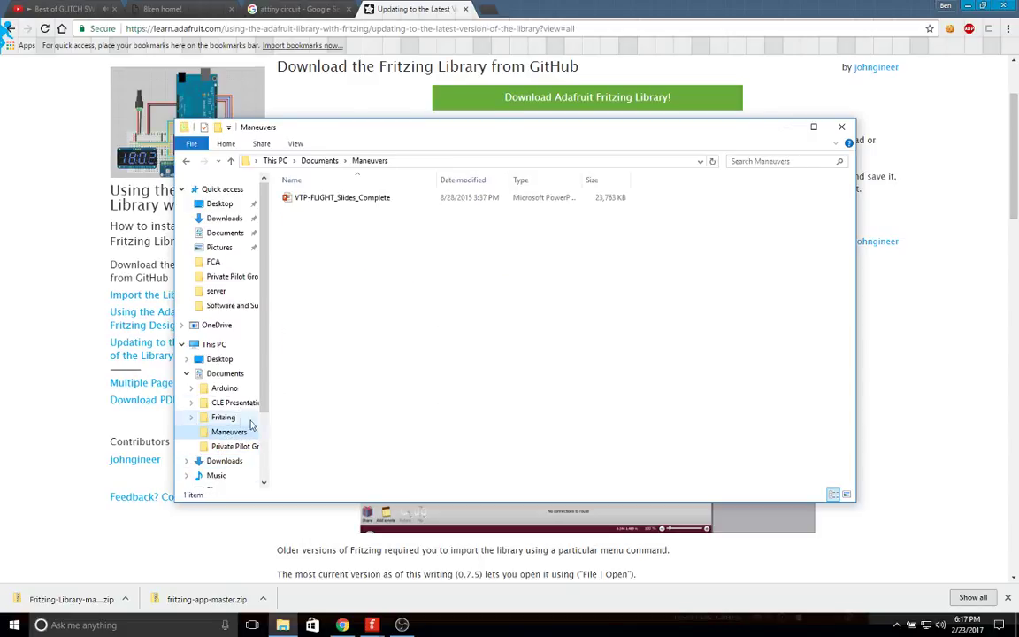
{"action": "left_click", "coordinate": [225, 374]}
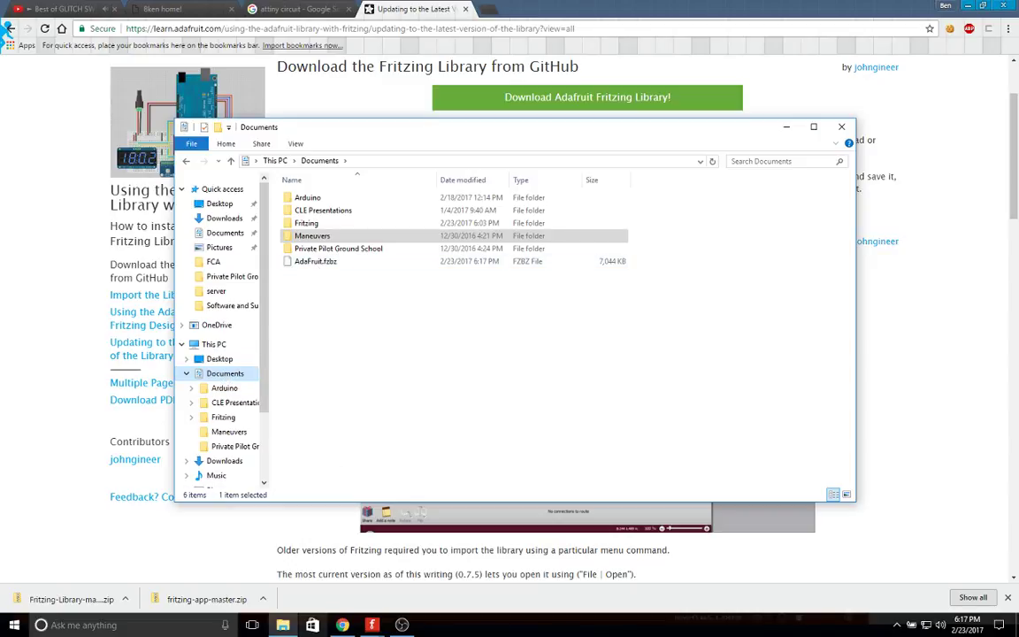
Switch to Fritzing and try to import AdaFruit.fzbz from the Documents folder through the Contributed Parts bin.
{"action": "left_click", "coordinate": [371, 625]}
{"action": "left_click", "coordinate": [464, 572]}
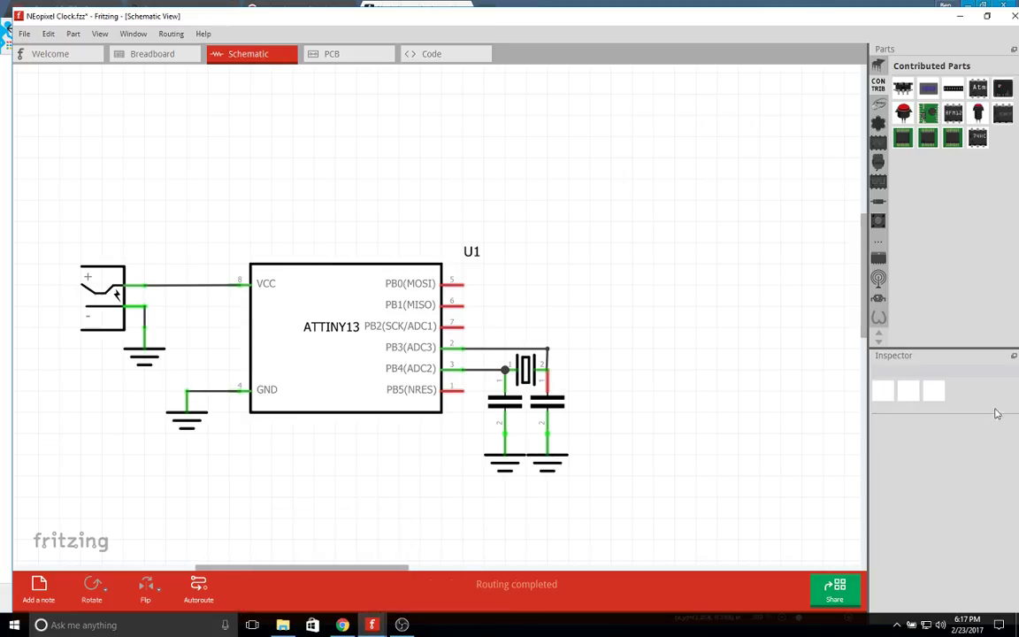
{"action": "right_click", "coordinate": [974, 253]}
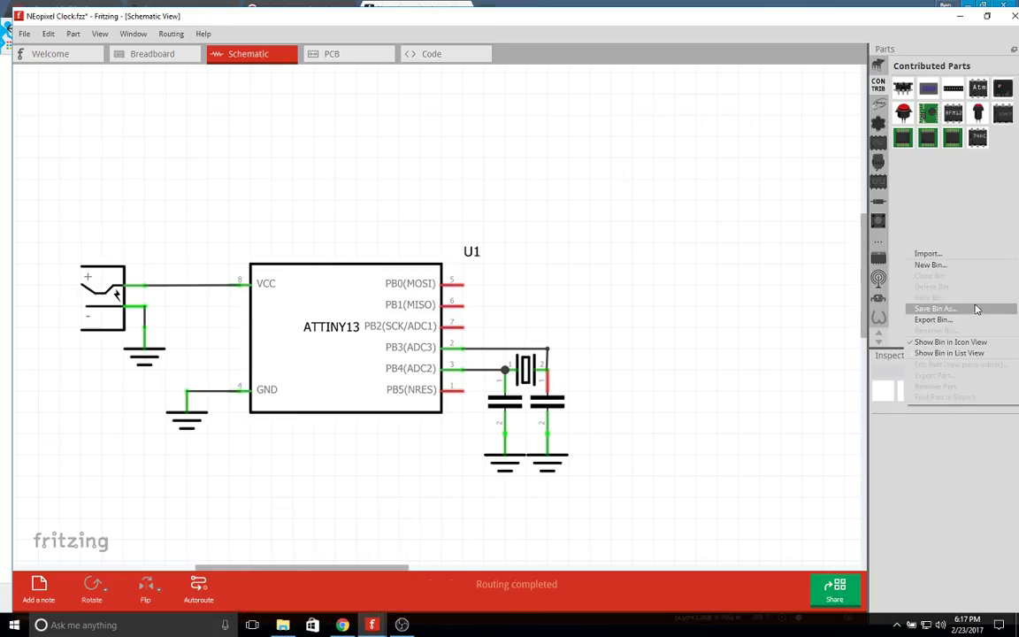
{"action": "left_click", "coordinate": [961, 254]}
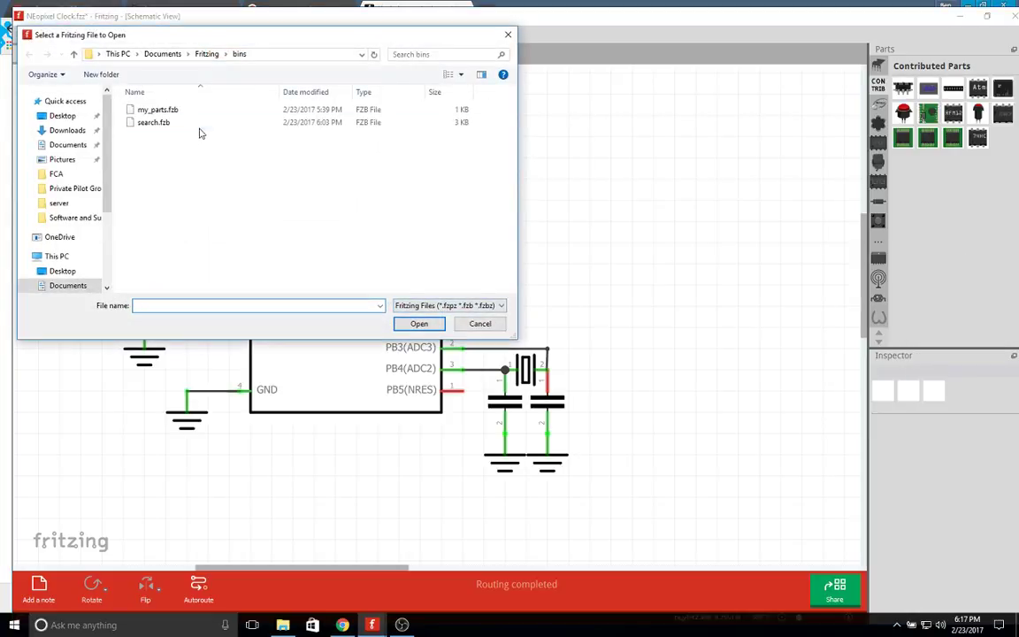
{"action": "left_click", "coordinate": [68, 286]}
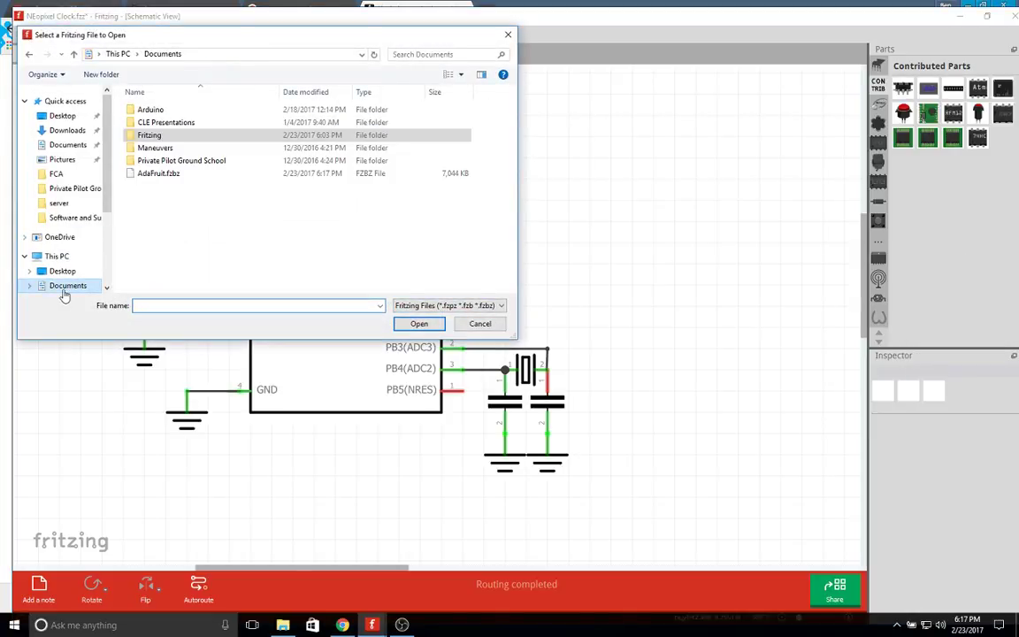
{"action": "double_click", "coordinate": [157, 173]}
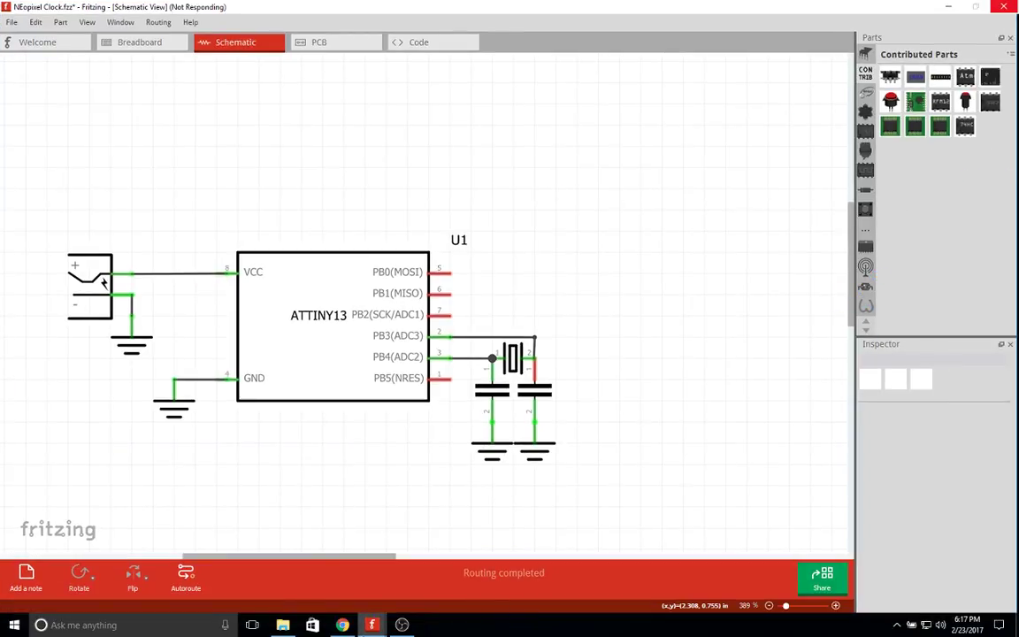
Switch to Chrome and reread the guide's instructions for importing the library into Fritzing.
{"action": "left_click", "coordinate": [353, 625]}
{"action": "scroll", "coordinate": [406, 491], "scroll_direction": "down", "scroll_amount": 5}
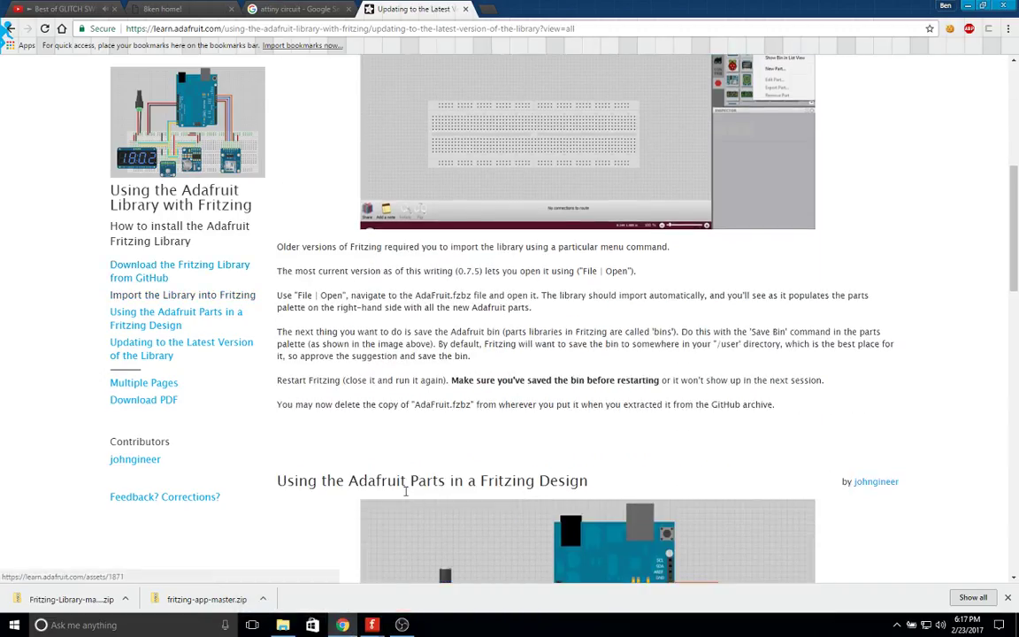
{"action": "scroll", "coordinate": [406, 491], "scroll_direction": "up", "scroll_amount": 3}
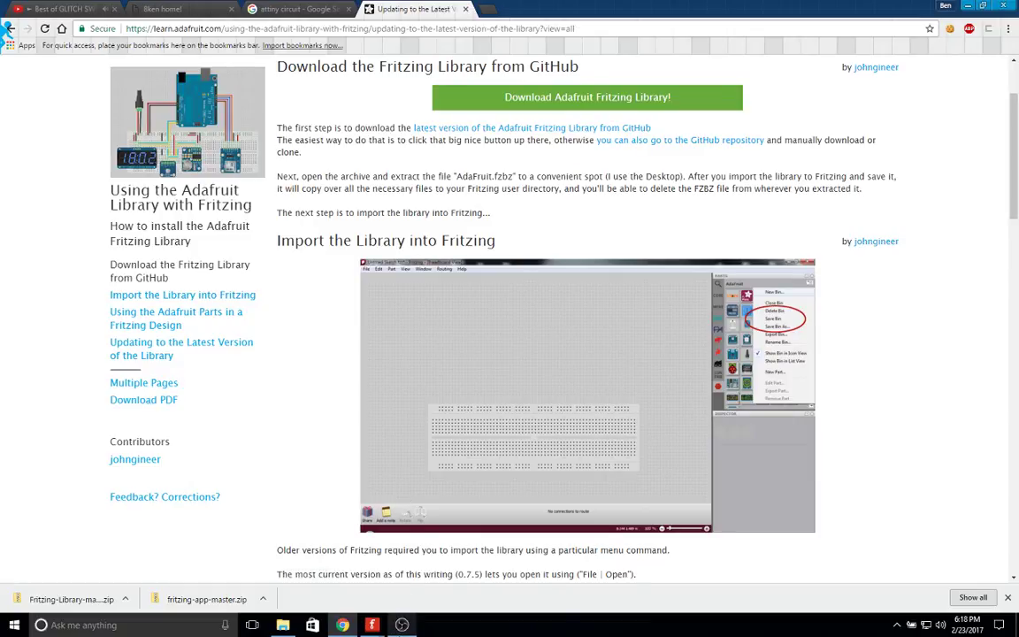
Switch back to Fritzing, close the unresponsive program and restart it.
{"action": "mouse_move", "coordinate": [371, 624]}
{"action": "left_click", "coordinate": [409, 588]}
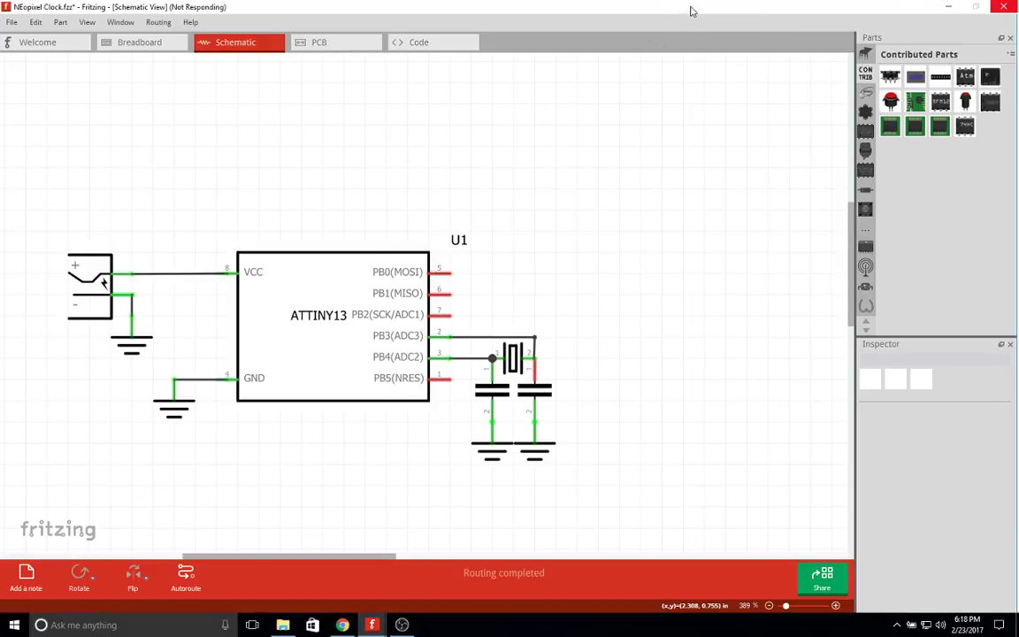
{"action": "left_click", "coordinate": [1008, 7]}
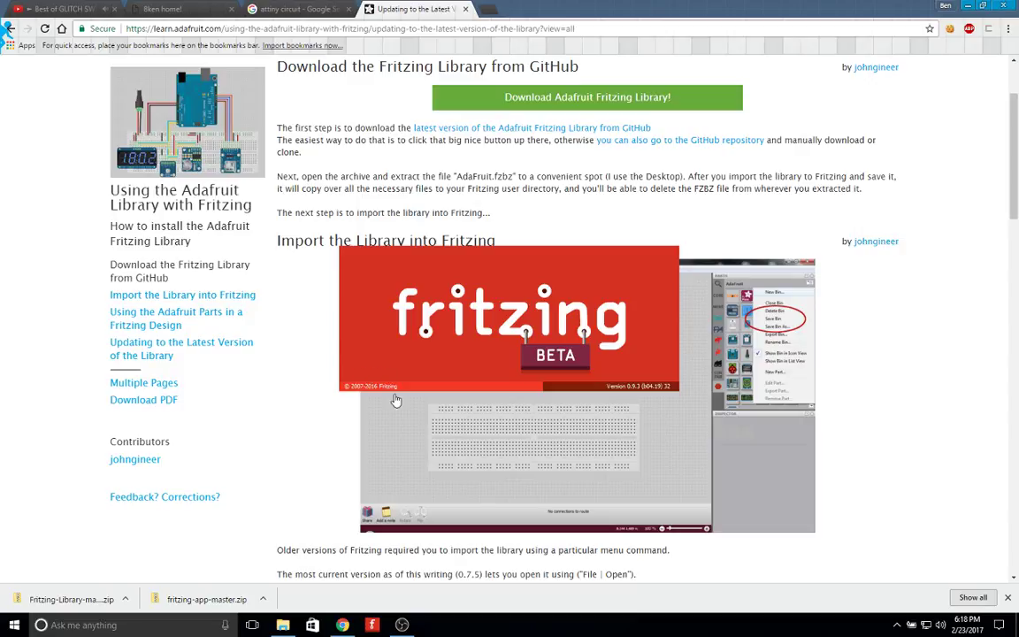
{"action": "scroll", "coordinate": [397, 400], "scroll_direction": "down", "scroll_amount": 10}
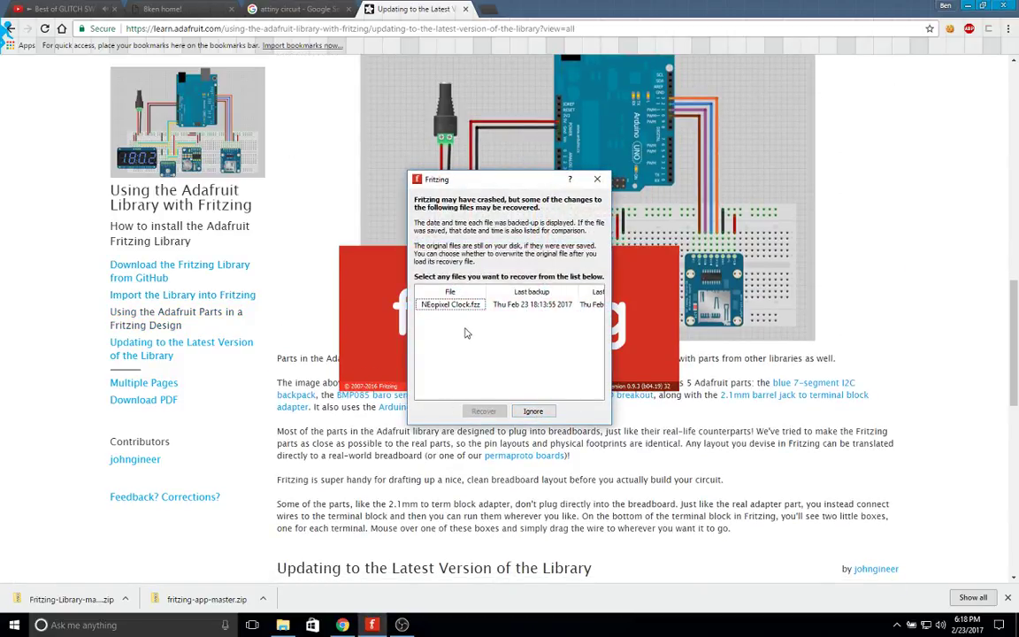
Recover the NEopixel Clock.fzz backup and save it over the existing file in the Fritzing folder.
{"action": "left_click", "coordinate": [453, 304]}
{"action": "left_click", "coordinate": [483, 410]}
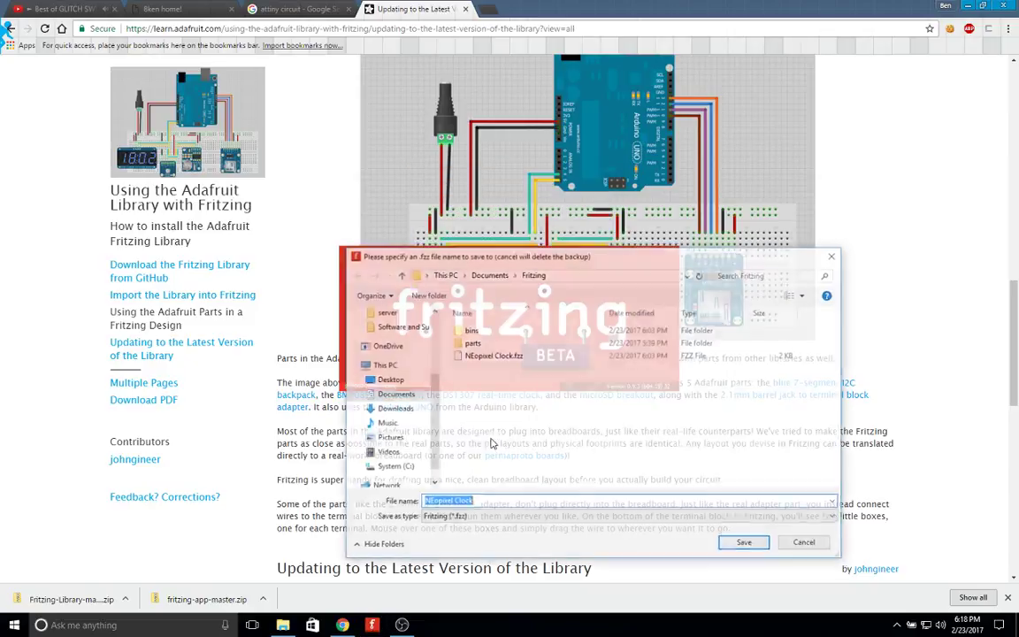
{"action": "left_click", "coordinate": [749, 544]}
{"action": "left_click", "coordinate": [545, 316]}
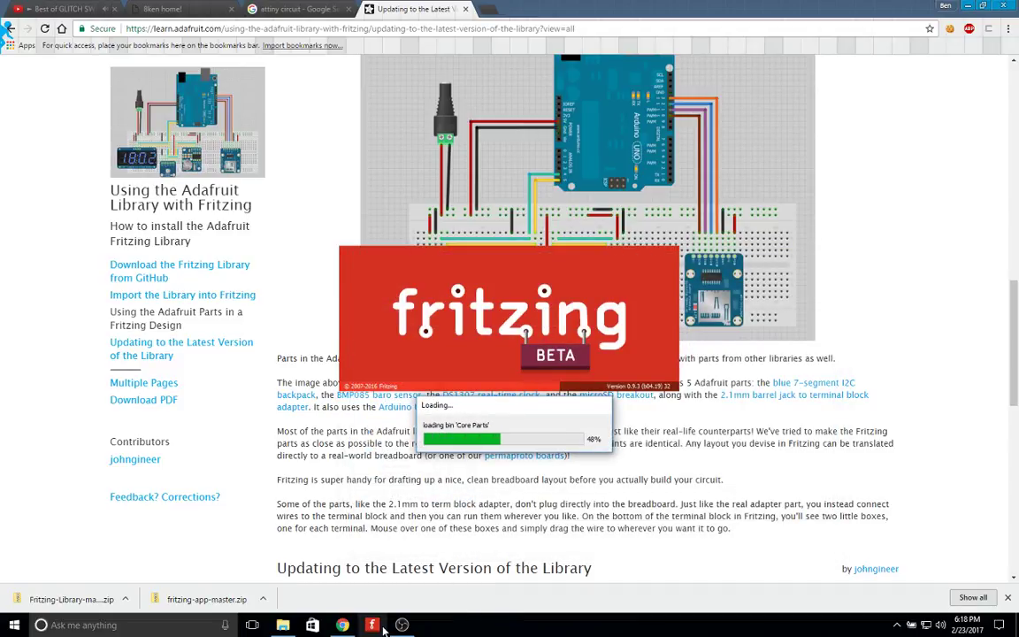
Read through the Adafruit guide's sections on importing, using and updating the library while Fritzing loads.
{"action": "scroll", "coordinate": [298, 493], "scroll_direction": "down", "scroll_amount": 1}
{"action": "scroll", "coordinate": [296, 493], "scroll_direction": "down", "scroll_amount": 8}
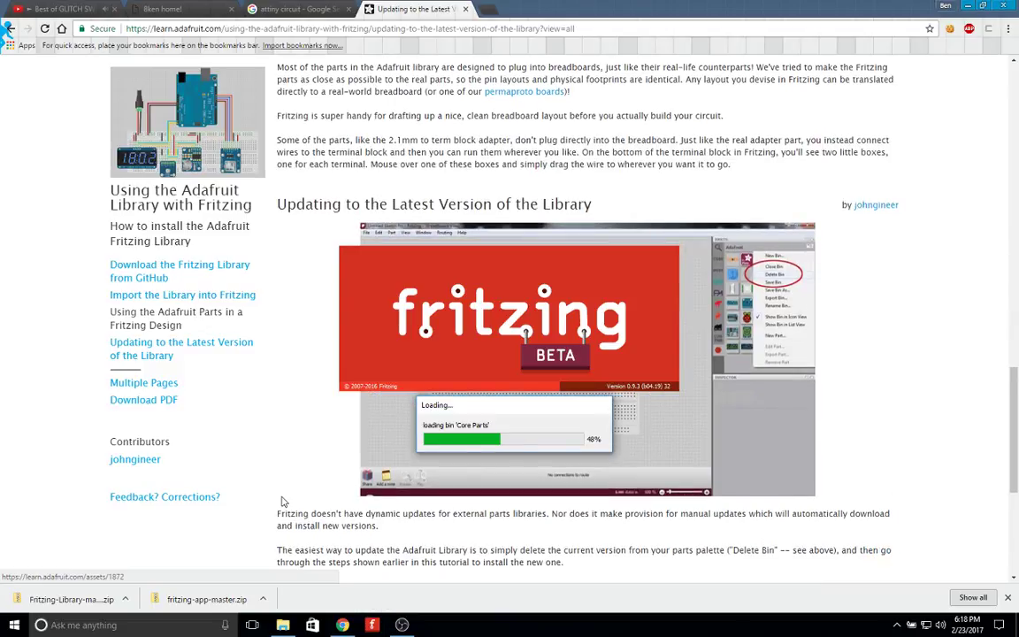
{"action": "scroll", "coordinate": [280, 504], "scroll_direction": "up", "scroll_amount": 5}
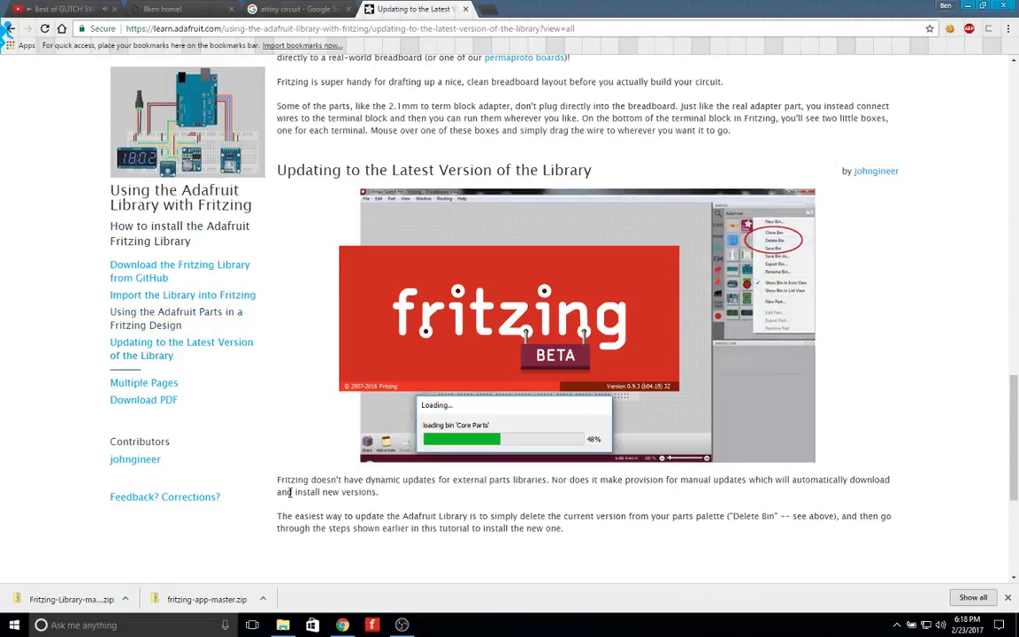
{"action": "scroll", "coordinate": [109, 384], "scroll_direction": "up", "scroll_amount": 4}
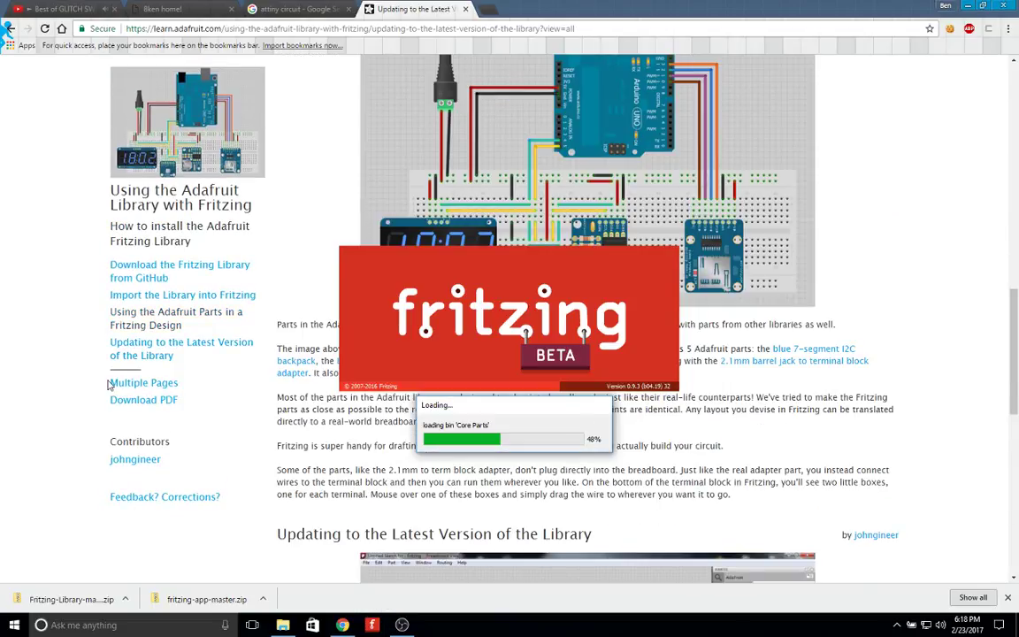
{"action": "scroll", "coordinate": [27, 530], "scroll_direction": "down", "scroll_amount": 6}
{"action": "scroll", "coordinate": [95, 402], "scroll_direction": "up", "scroll_amount": 4}
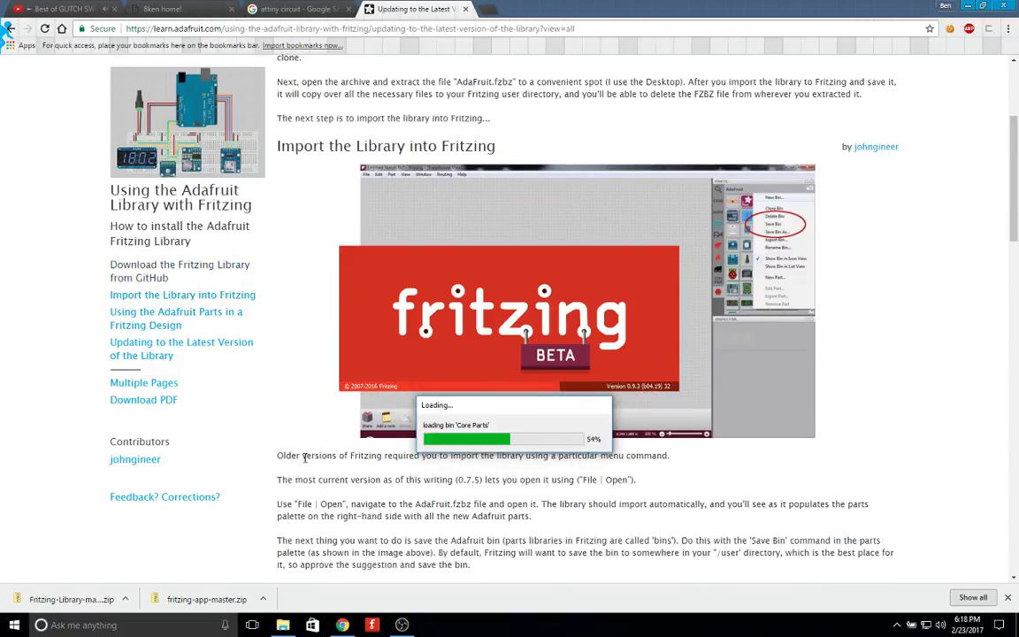
{"action": "scroll", "coordinate": [305, 457], "scroll_direction": "up", "scroll_amount": 3}
{"action": "scroll", "coordinate": [395, 498], "scroll_direction": "down", "scroll_amount": 12}
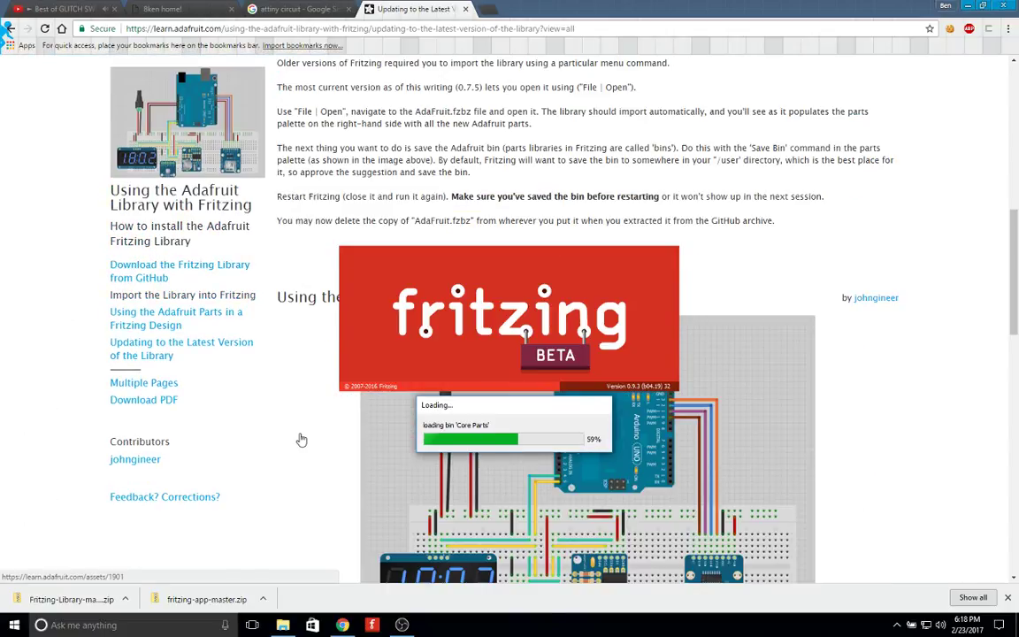
{"action": "scroll", "coordinate": [236, 446], "scroll_direction": "down", "scroll_amount": 3}
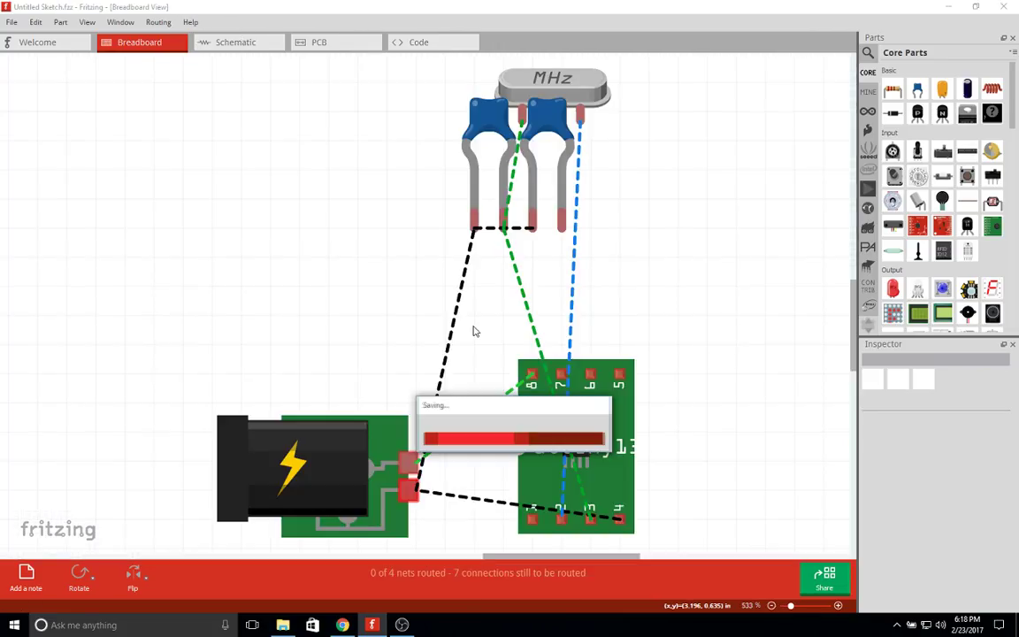
Create a new parts bin named Adafruit.
{"action": "scroll", "coordinate": [559, 425], "scroll_direction": "down", "scroll_amount": 2, "text": "ctrl"}
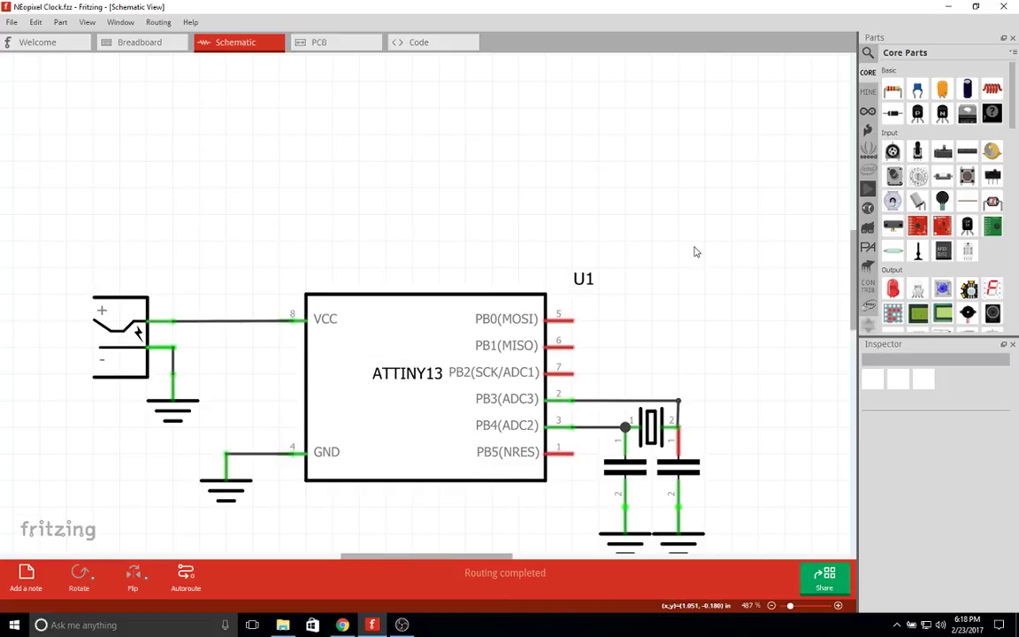
{"action": "scroll", "coordinate": [693, 252], "scroll_direction": "down", "scroll_amount": 2, "text": "ctrl"}
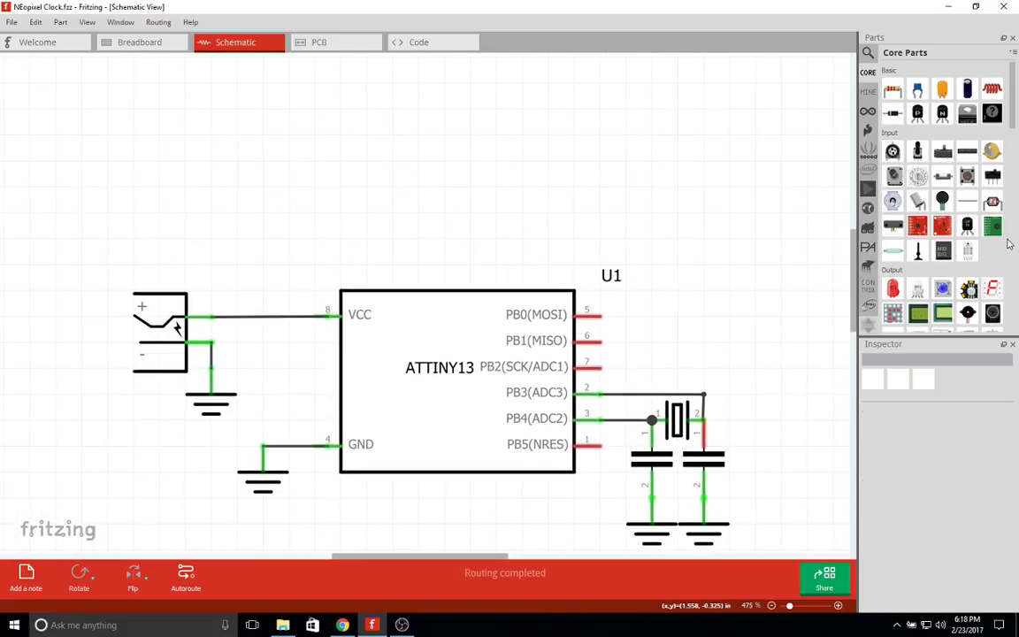
{"action": "right_click", "coordinate": [910, 261]}
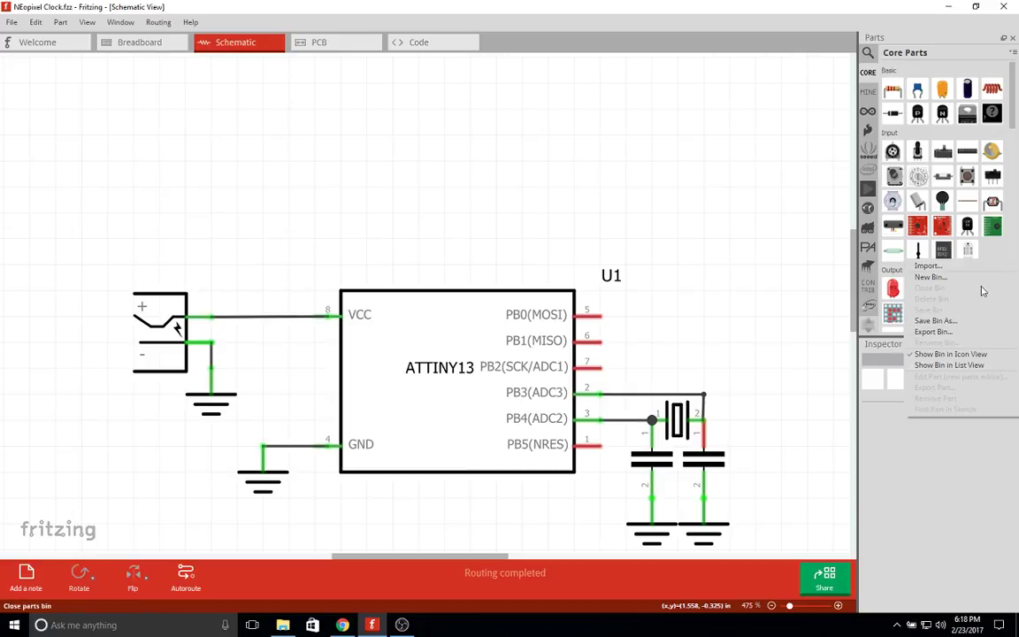
{"action": "left_click", "coordinate": [977, 278]}
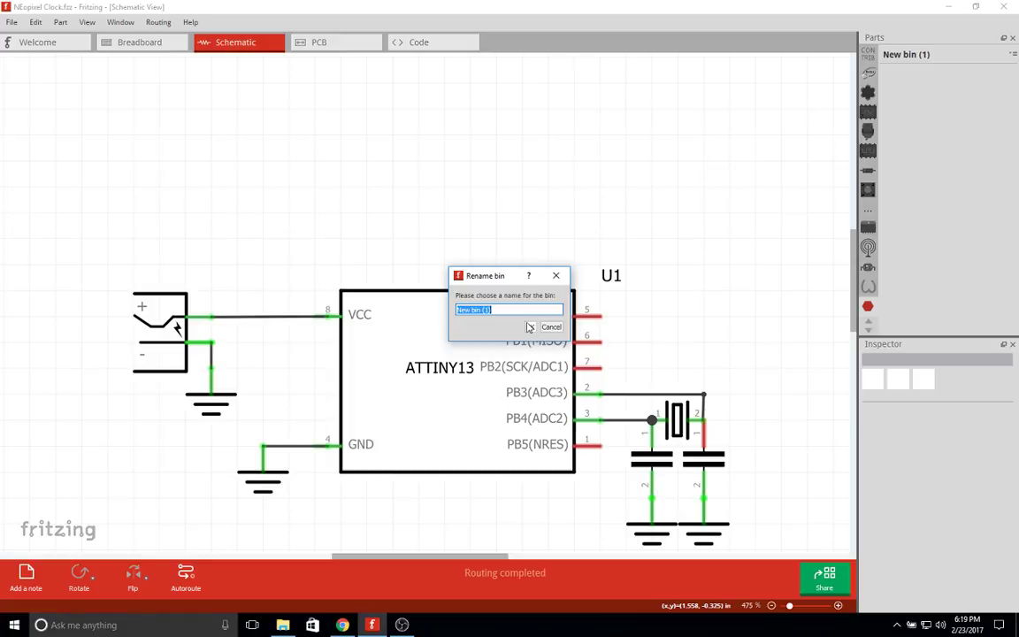
{"action": "key", "text": "BackSpace"}
{"action": "left_click", "coordinate": [529, 328]}
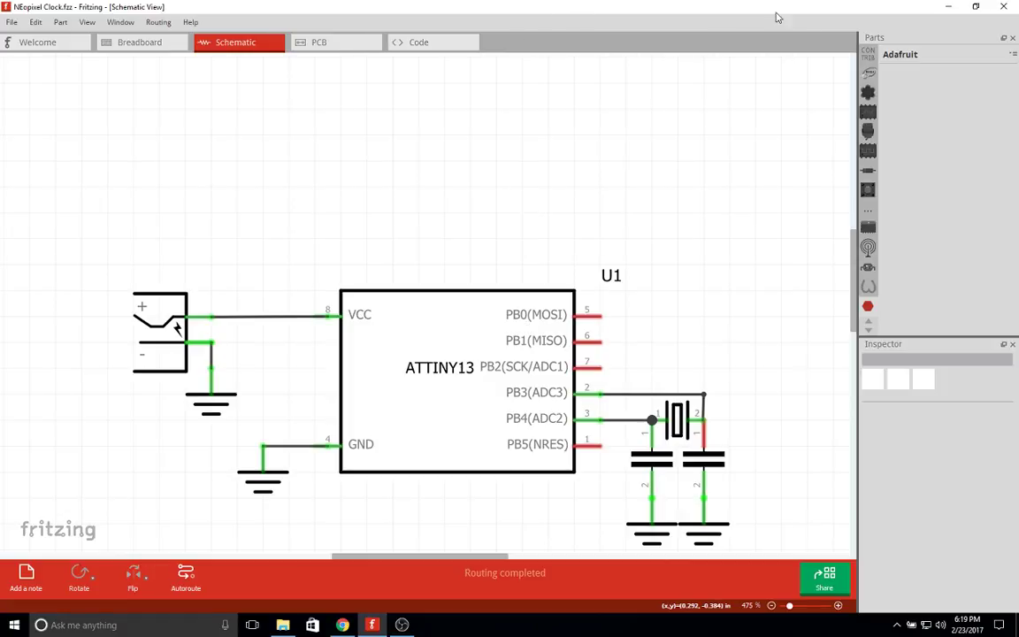
Import the extracted AdaFruit.fzbz library into the parts bins, locating the file from the Documents folder.
{"action": "right_click", "coordinate": [896, 98]}
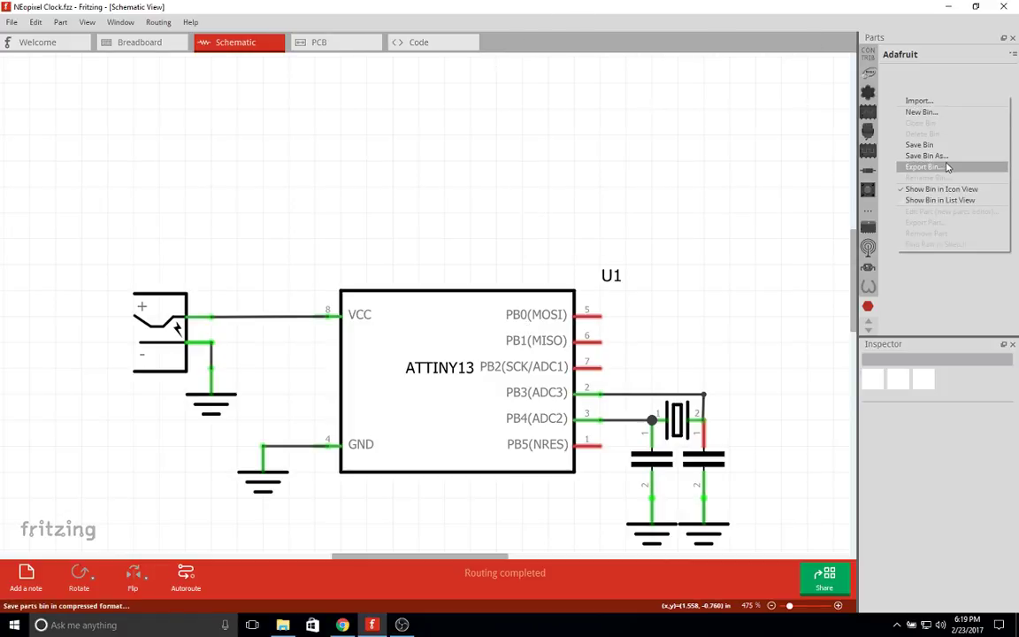
{"action": "left_click", "coordinate": [955, 101]}
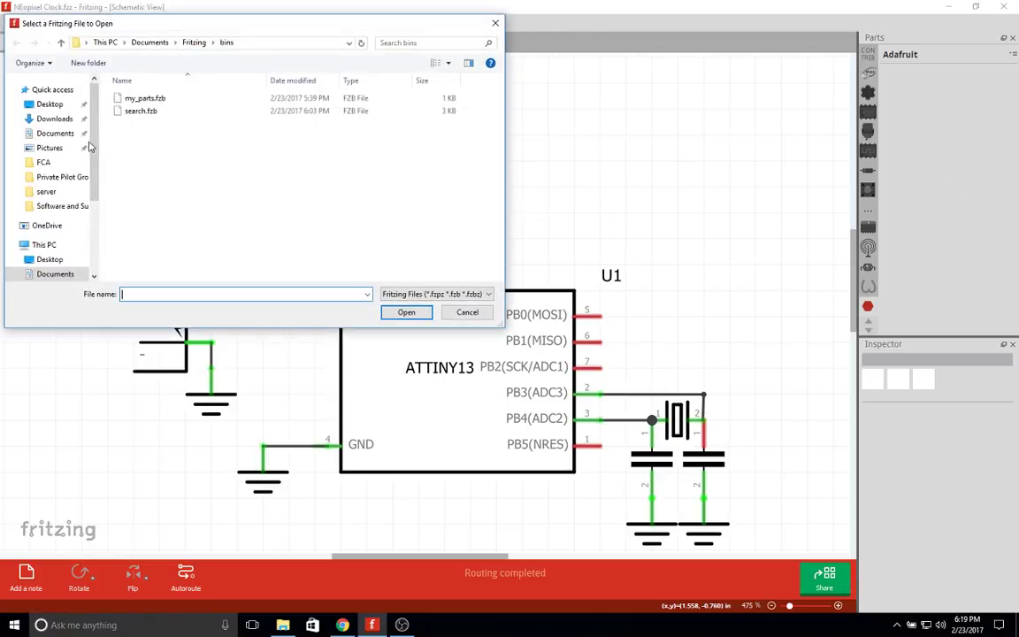
{"action": "left_click", "coordinate": [51, 259]}
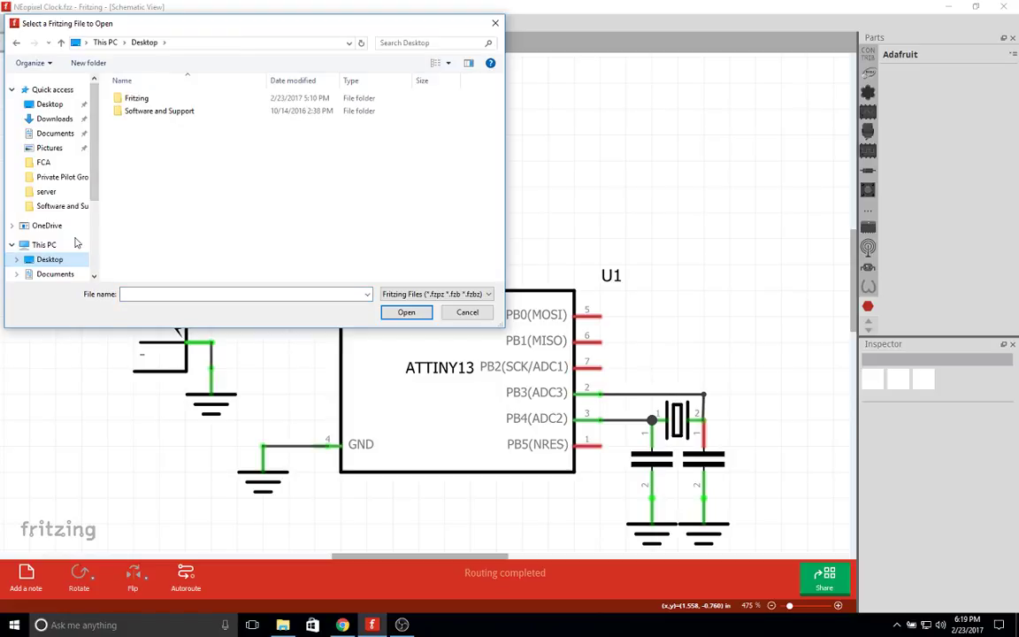
{"action": "left_click", "coordinate": [61, 206]}
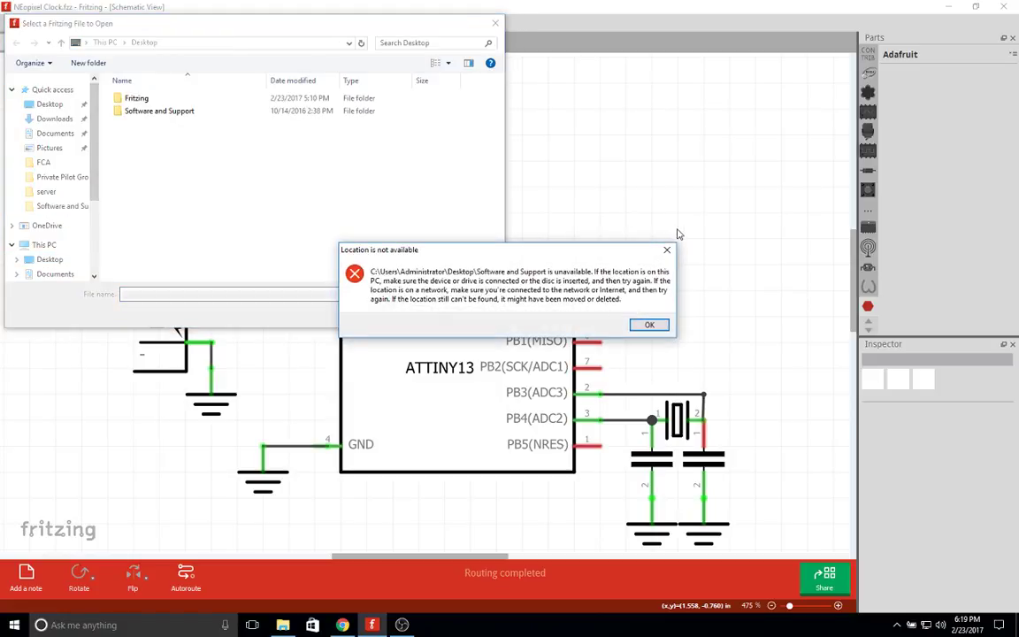
{"action": "left_click", "coordinate": [649, 326]}
{"action": "scroll", "coordinate": [74, 216], "scroll_direction": "down", "scroll_amount": 2}
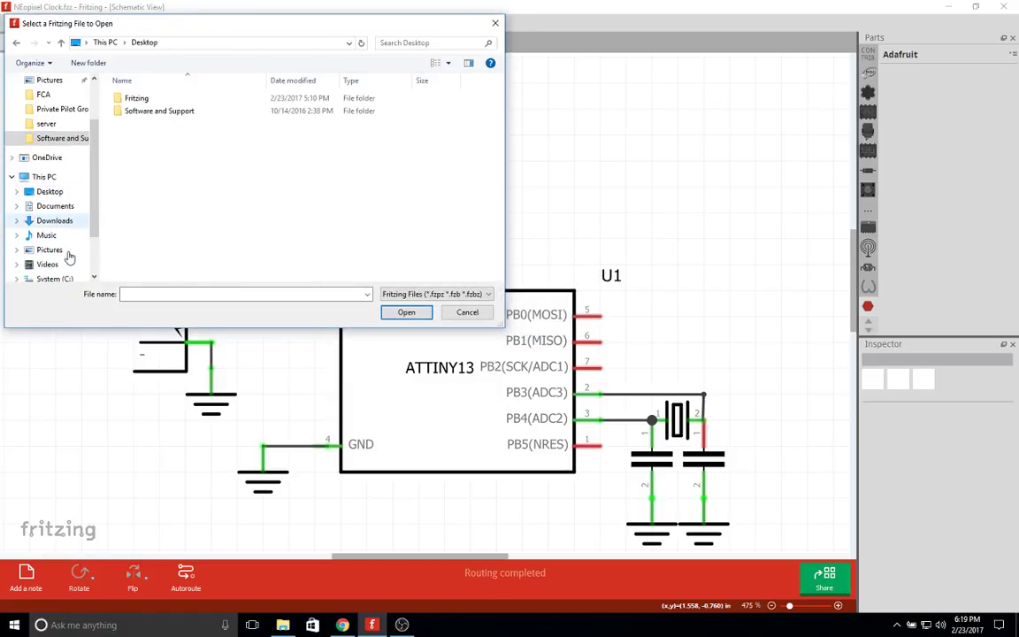
{"action": "left_click", "coordinate": [69, 252]}
{"action": "left_click", "coordinate": [53, 235]}
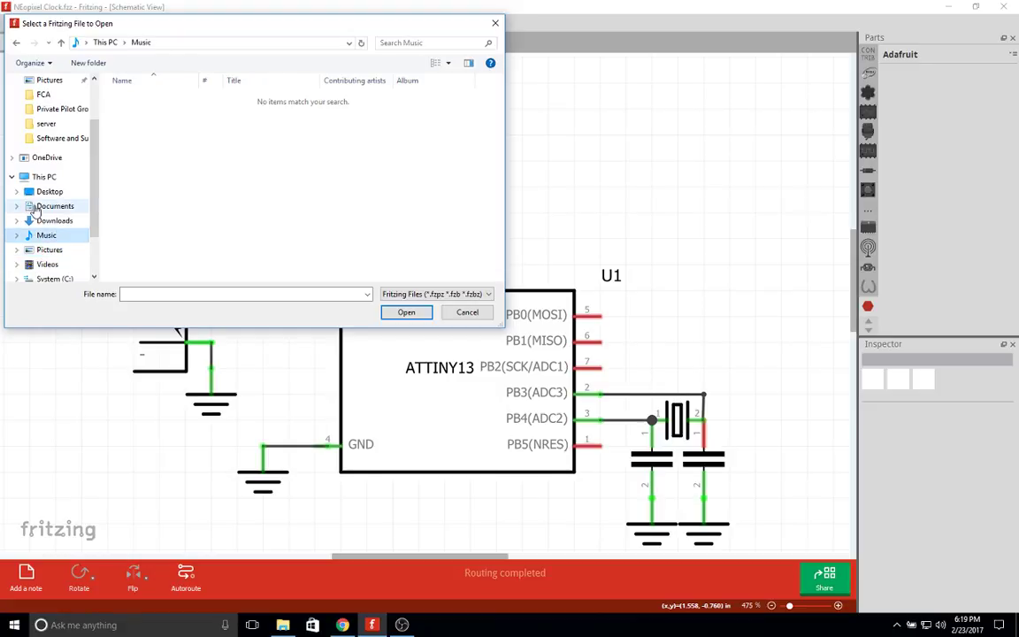
{"action": "left_click", "coordinate": [38, 206]}
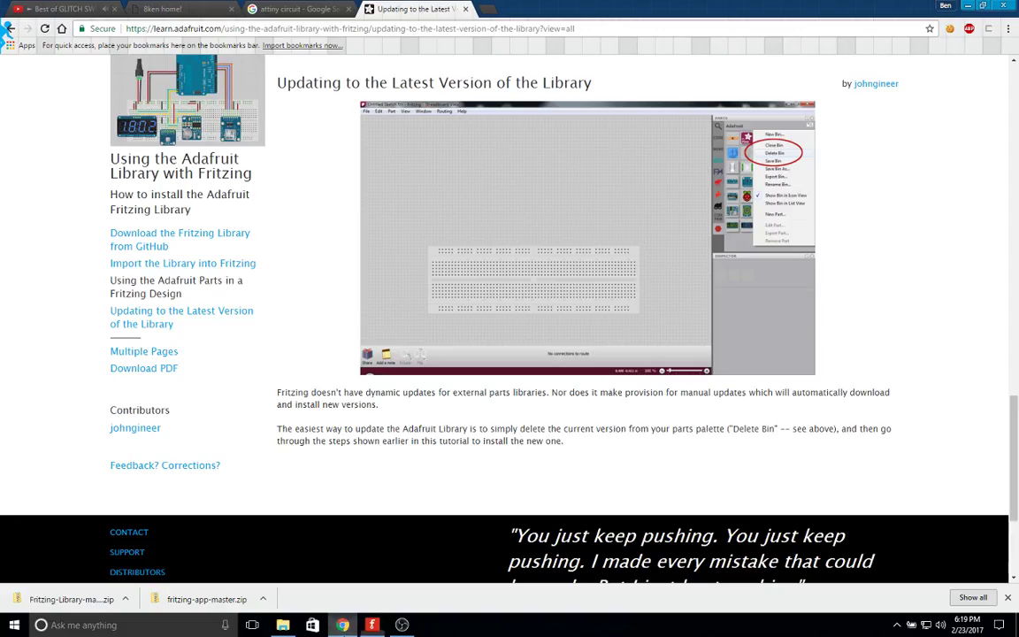
Reread the Adafruit guide's sections on downloading, importing, using and updating the library, and switch back to Fritzing.
{"action": "scroll", "coordinate": [504, 482], "scroll_direction": "up", "scroll_amount": 4}
{"action": "scroll", "coordinate": [504, 481], "scroll_direction": "up", "scroll_amount": 3}
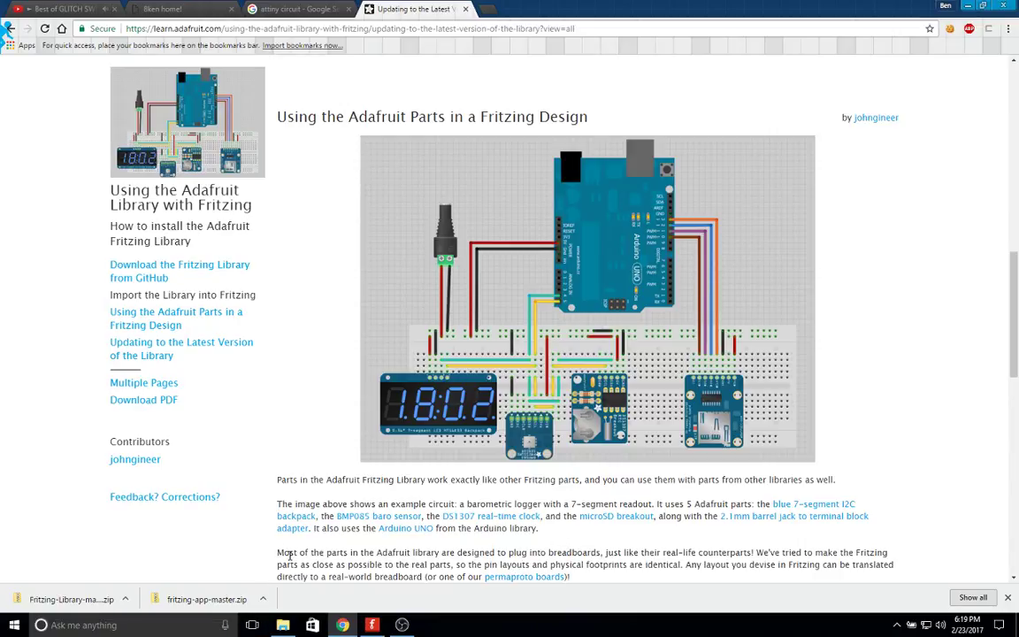
{"action": "left_click_drag", "start_coordinate": [278, 552], "coordinate": [358, 550]}
{"action": "left_click", "coordinate": [358, 550]}
{"action": "scroll", "coordinate": [373, 551], "scroll_direction": "down", "scroll_amount": 2}
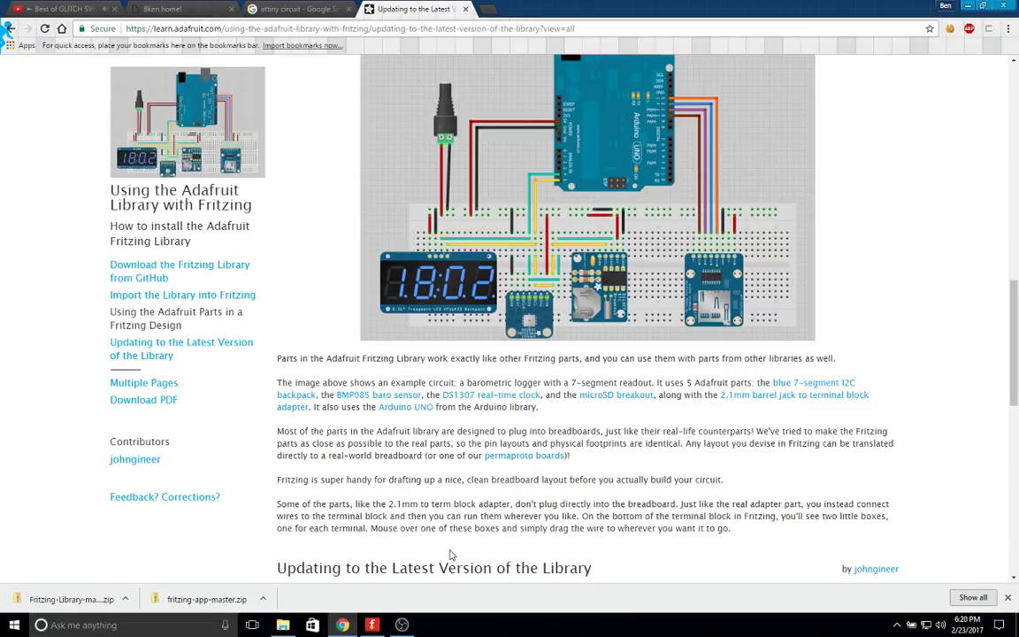
{"action": "scroll", "coordinate": [450, 554], "scroll_direction": "down", "scroll_amount": 3}
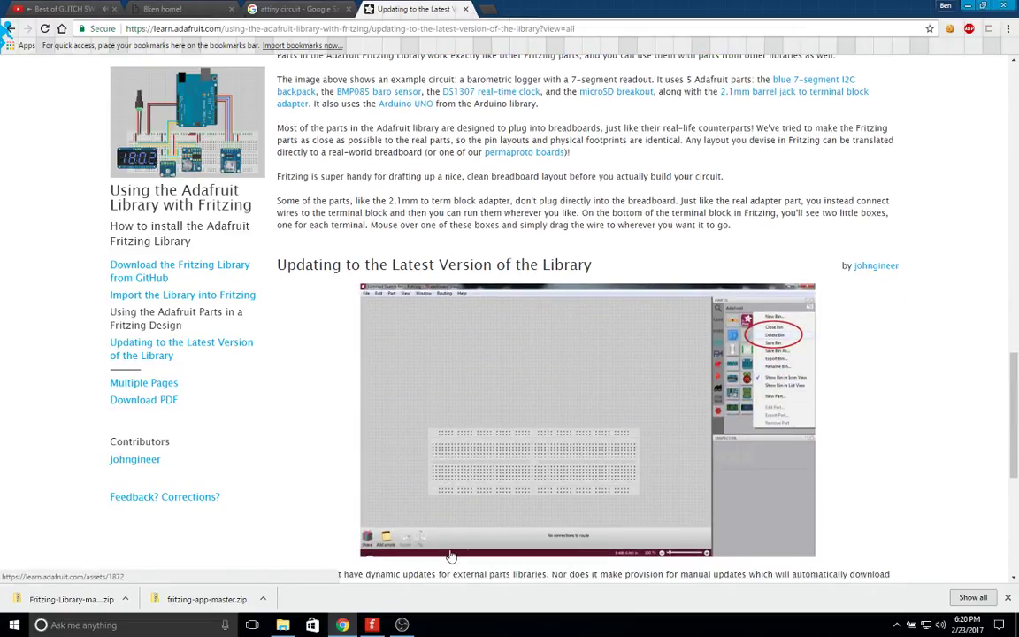
{"action": "scroll", "coordinate": [451, 554], "scroll_direction": "down", "scroll_amount": 1}
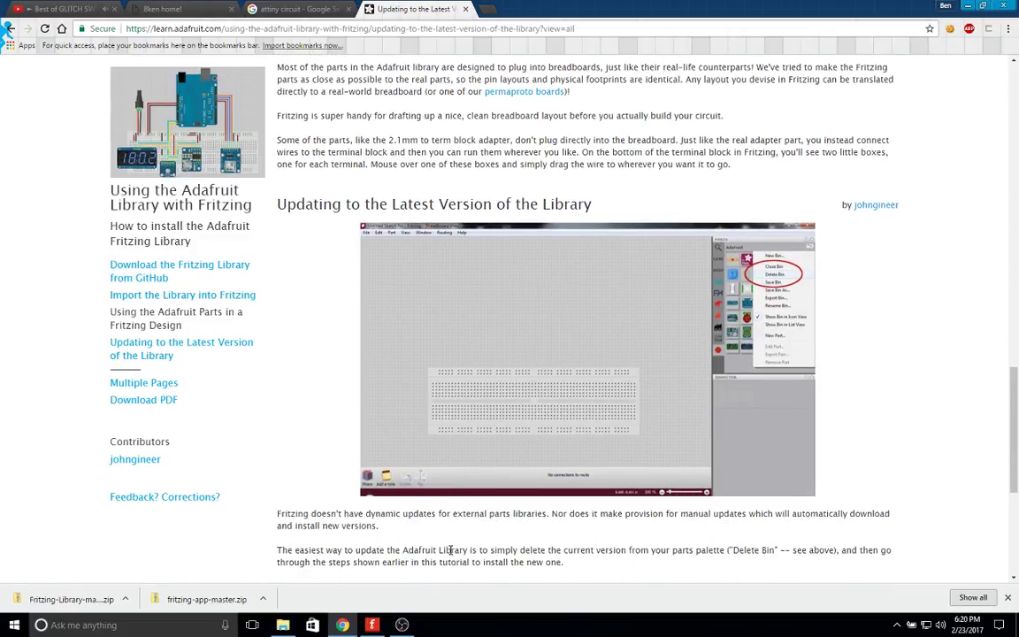
{"action": "scroll", "coordinate": [450, 550], "scroll_direction": "down", "scroll_amount": 2}
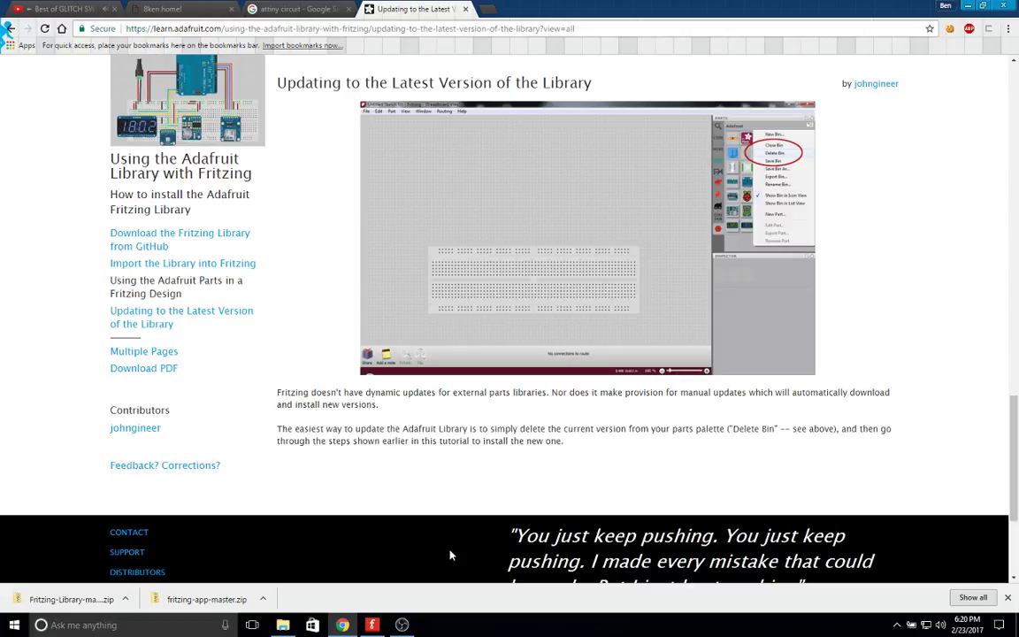
{"action": "left_click", "coordinate": [196, 237]}
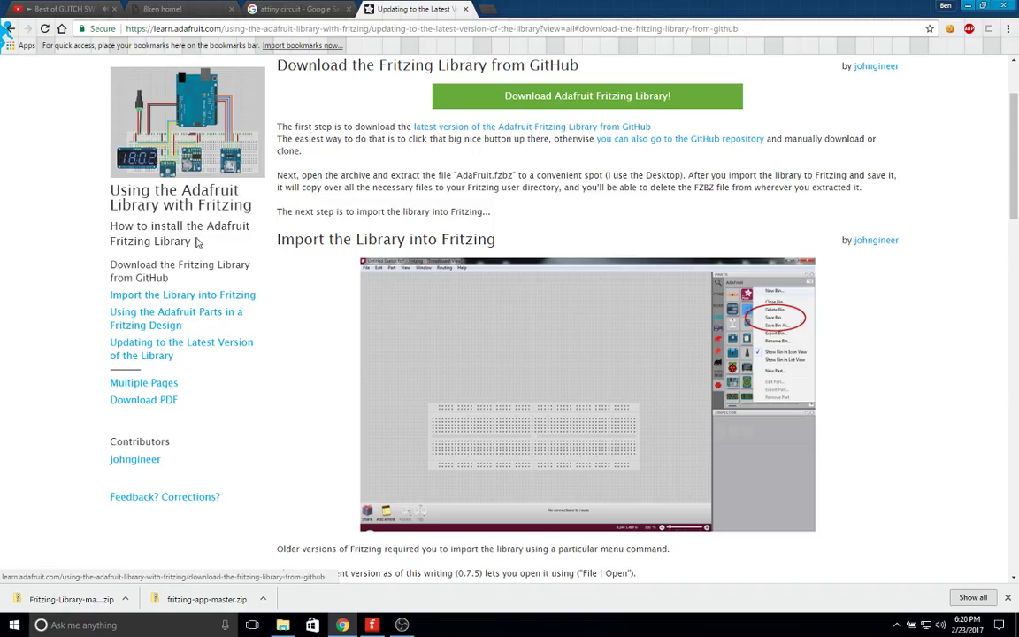
{"action": "scroll", "coordinate": [606, 426], "scroll_direction": "down", "scroll_amount": 2}
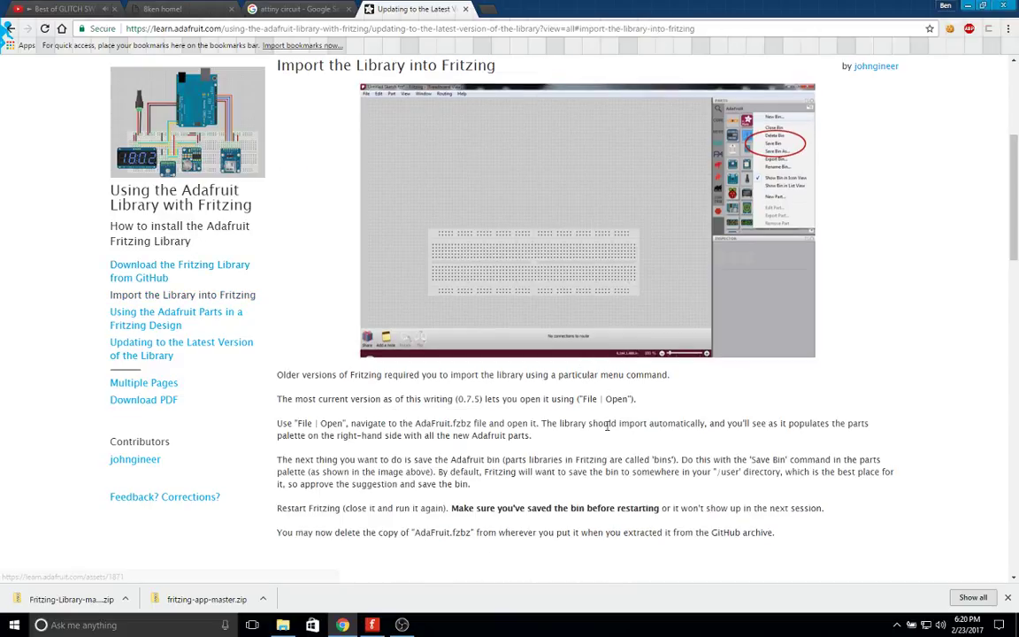
{"action": "scroll", "coordinate": [607, 425], "scroll_direction": "up", "scroll_amount": 3}
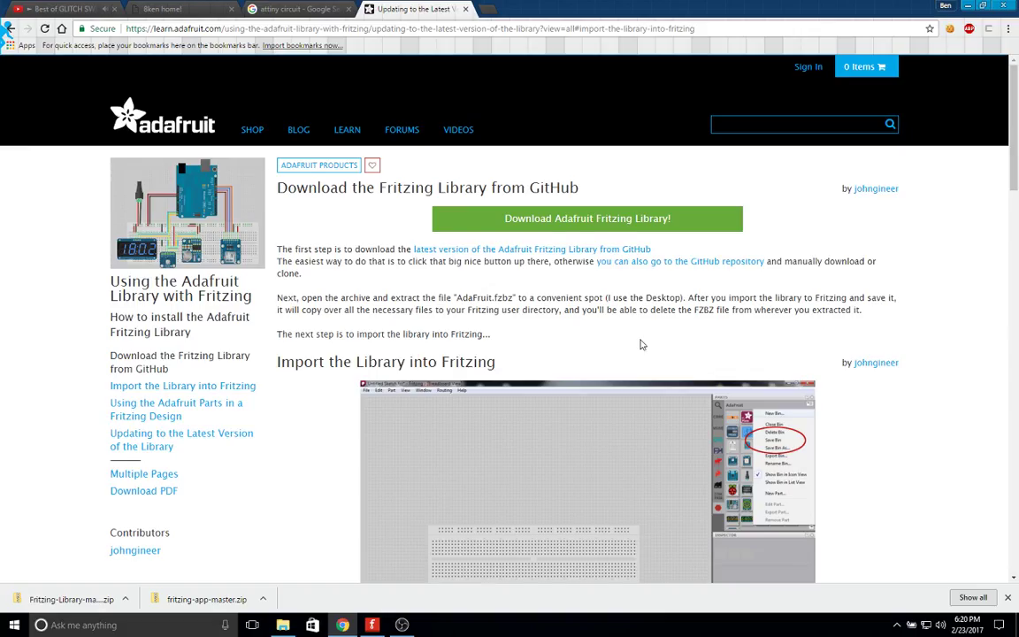
{"action": "scroll", "coordinate": [642, 344], "scroll_direction": "down", "scroll_amount": 3}
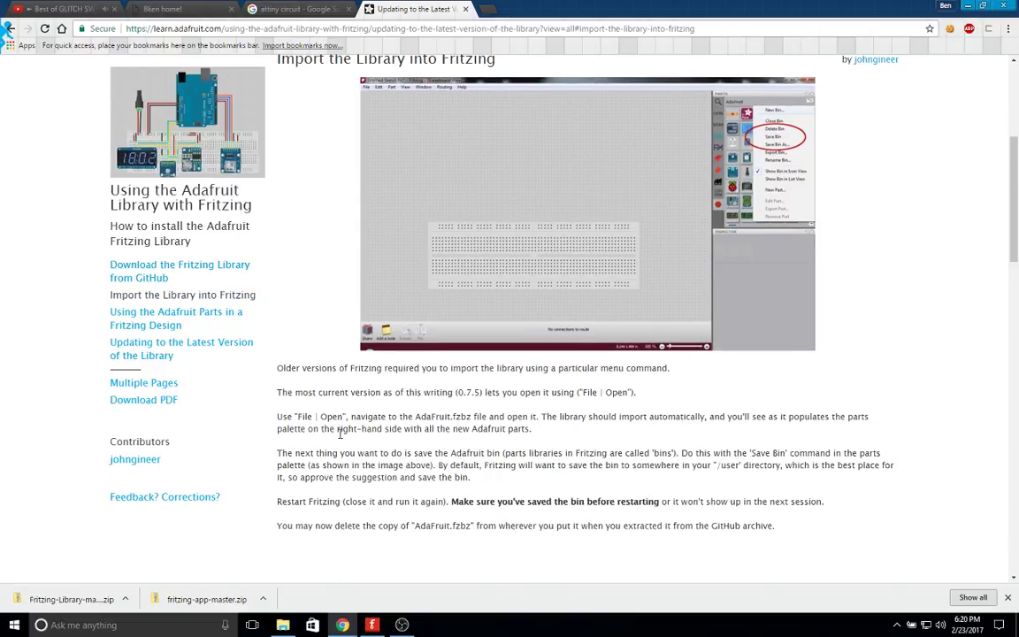
{"action": "scroll", "coordinate": [339, 433], "scroll_direction": "up", "scroll_amount": 2}
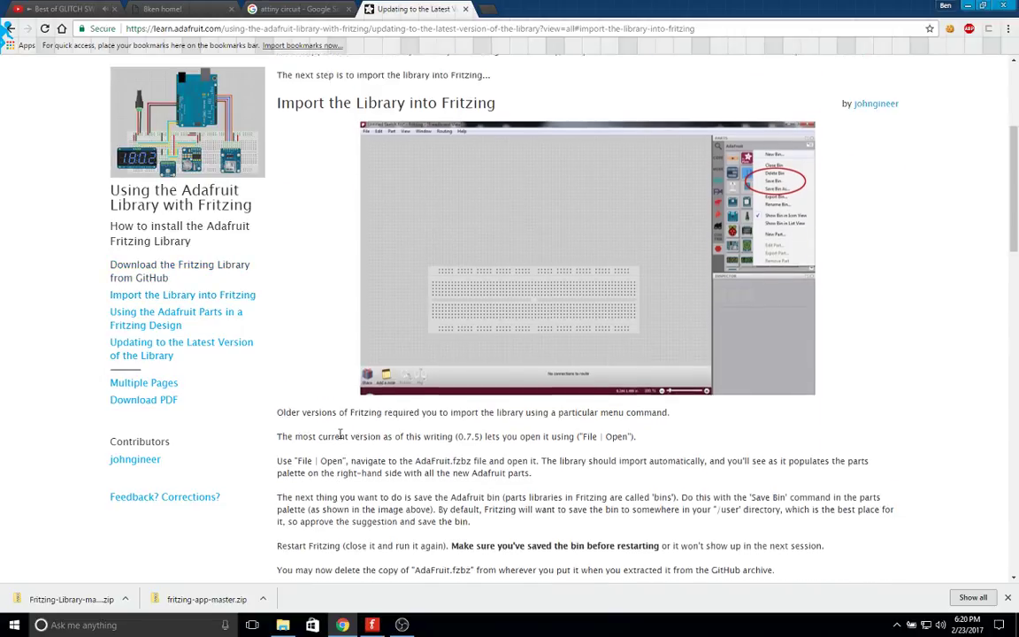
{"action": "left_click", "coordinate": [371, 625]}
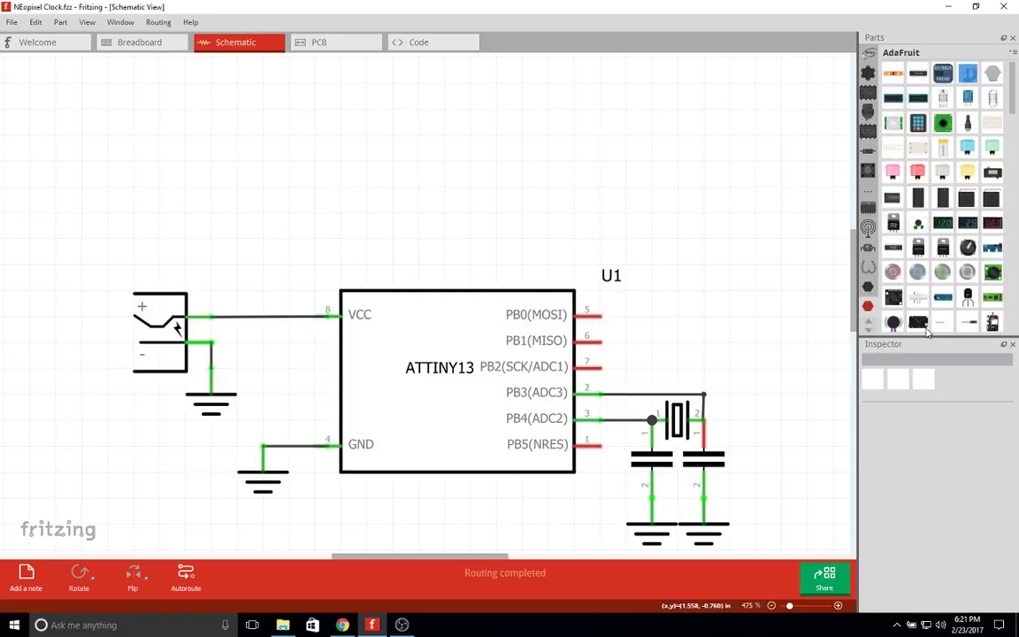
{"action": "scroll", "coordinate": [796, 292], "scroll_direction": "down", "scroll_amount": 5}
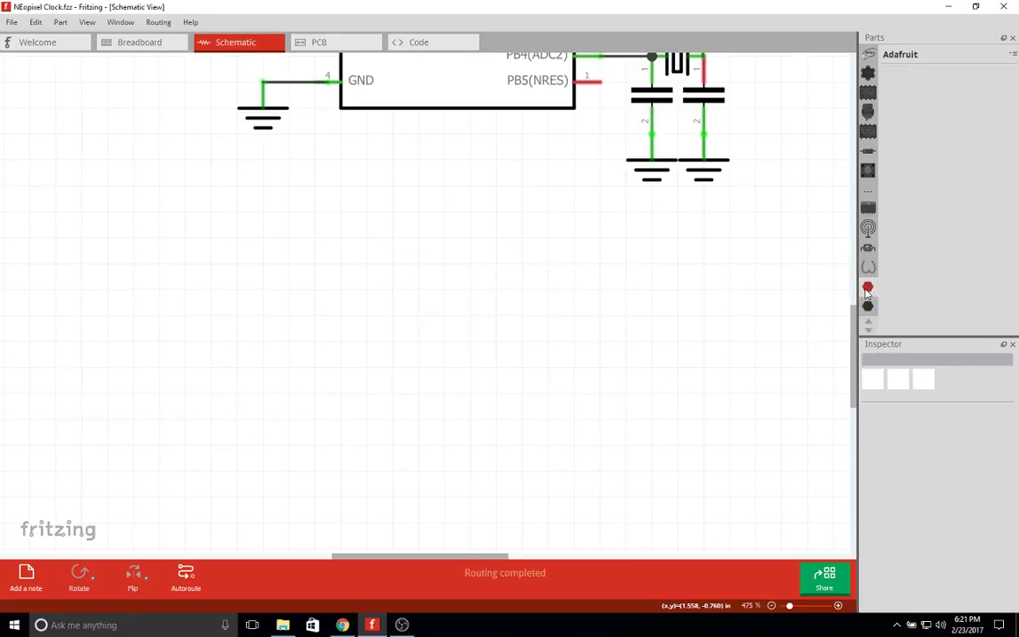
{"action": "right_click", "coordinate": [866, 286]}
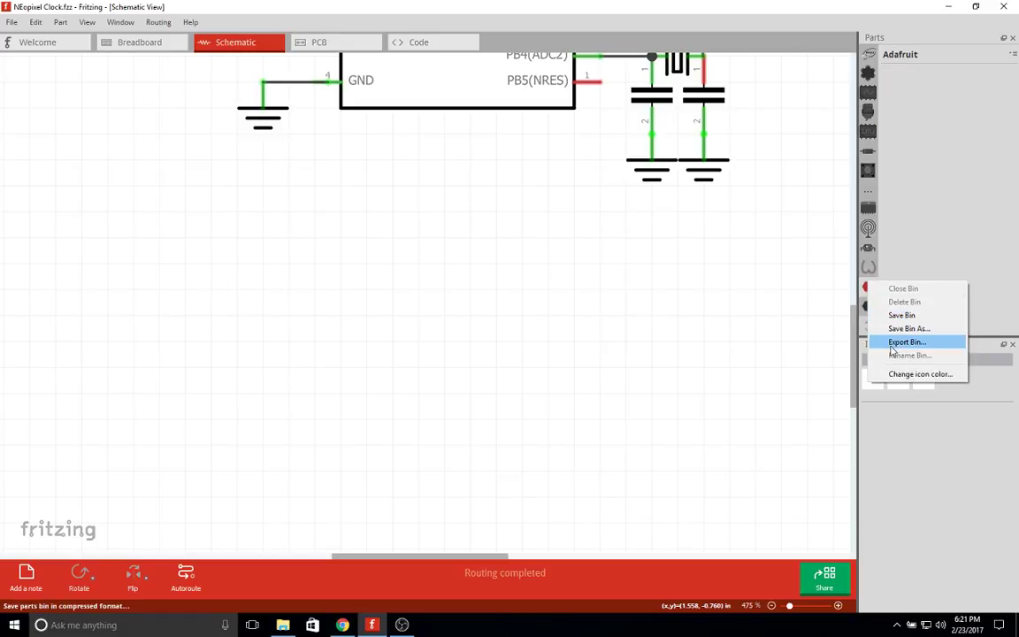
{"action": "right_click", "coordinate": [865, 287]}
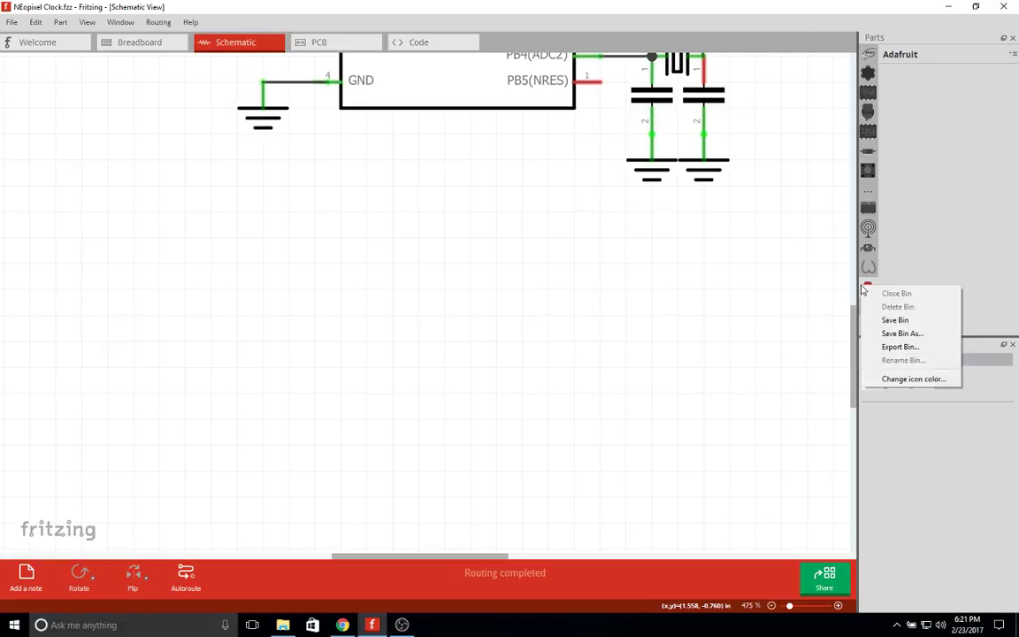
{"action": "left_click", "coordinate": [863, 289]}
{"action": "right_click", "coordinate": [868, 287]}
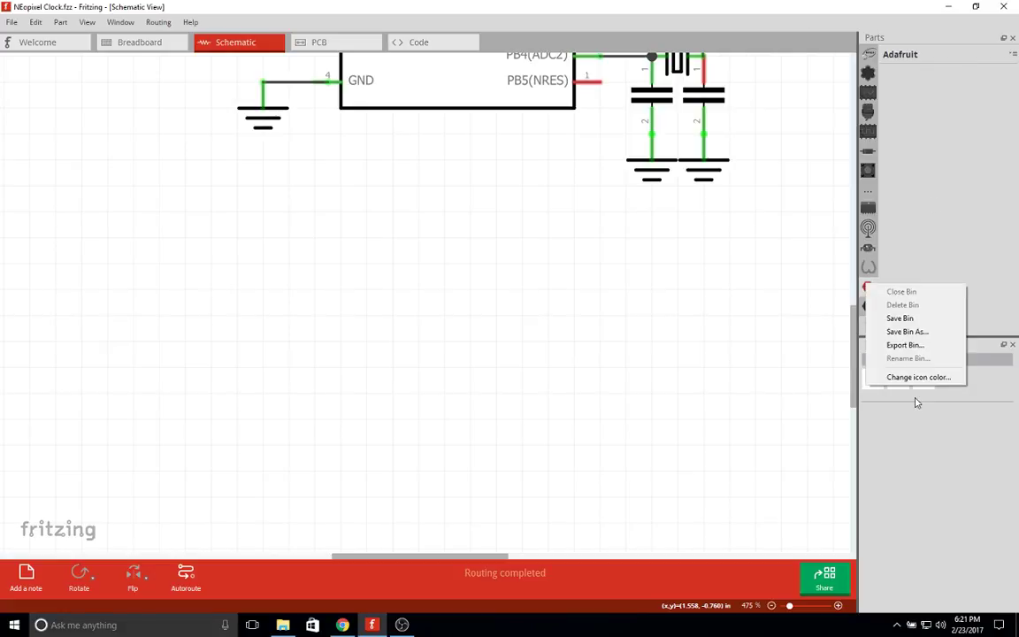
{"action": "left_click", "coordinate": [907, 331]}
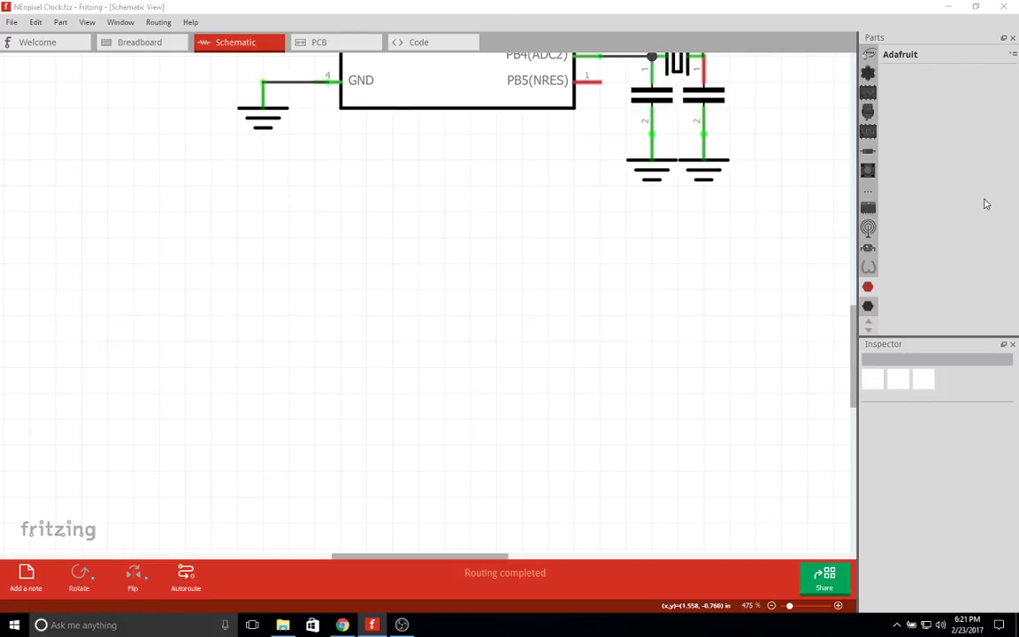
{"action": "left_click", "coordinate": [493, 24]}
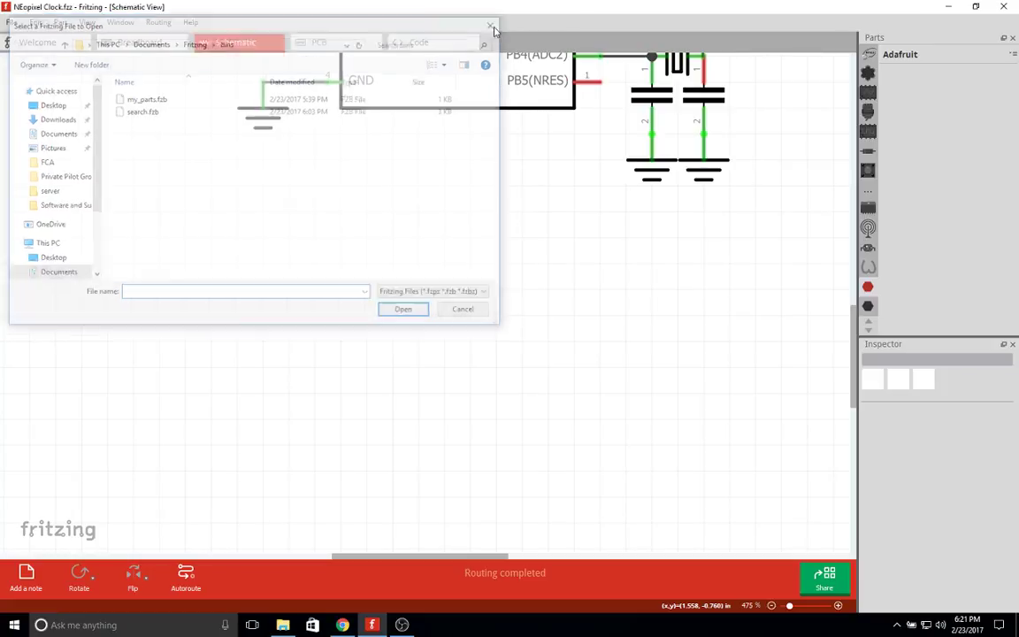
{"action": "right_click", "coordinate": [912, 170]}
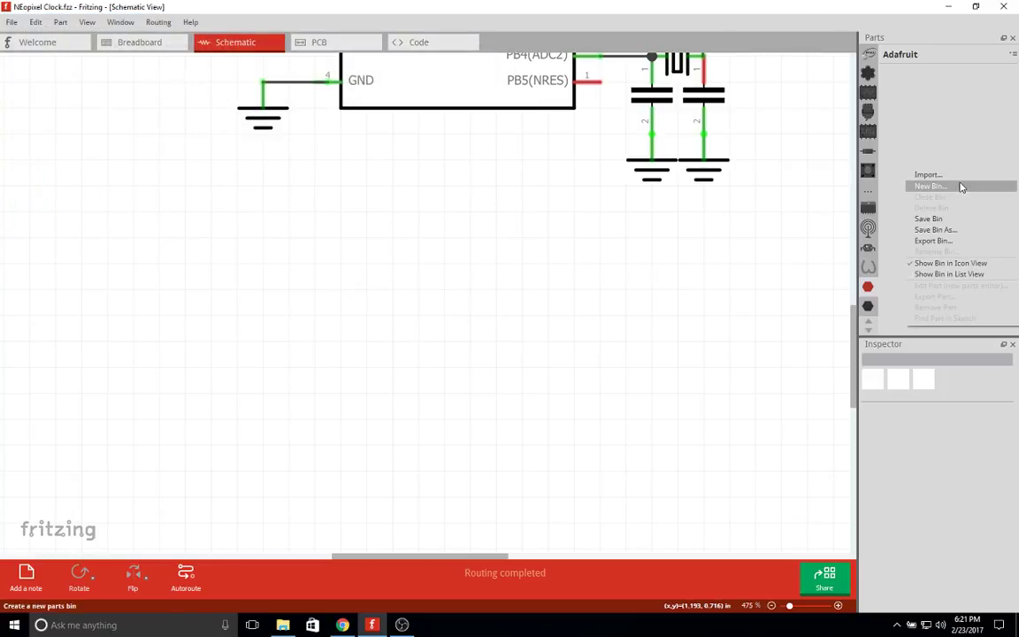
{"action": "left_click", "coordinate": [893, 237]}
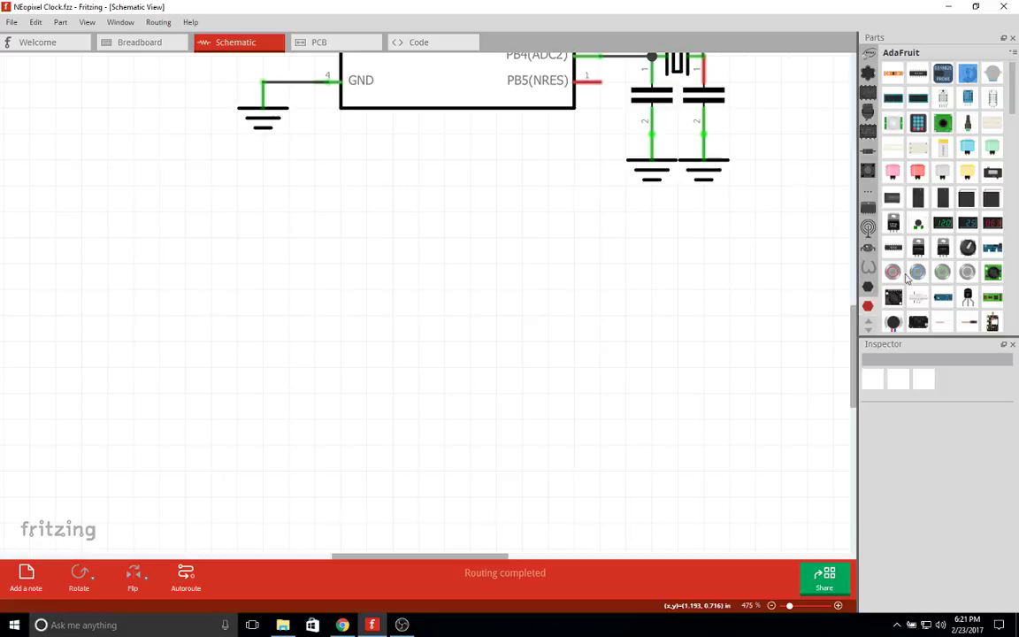
Browse the imported AdaFruit parts bin from start to end for a NeoPixel part suitable for the clock.
{"action": "scroll", "coordinate": [955, 287], "scroll_direction": "down", "scroll_amount": 1}
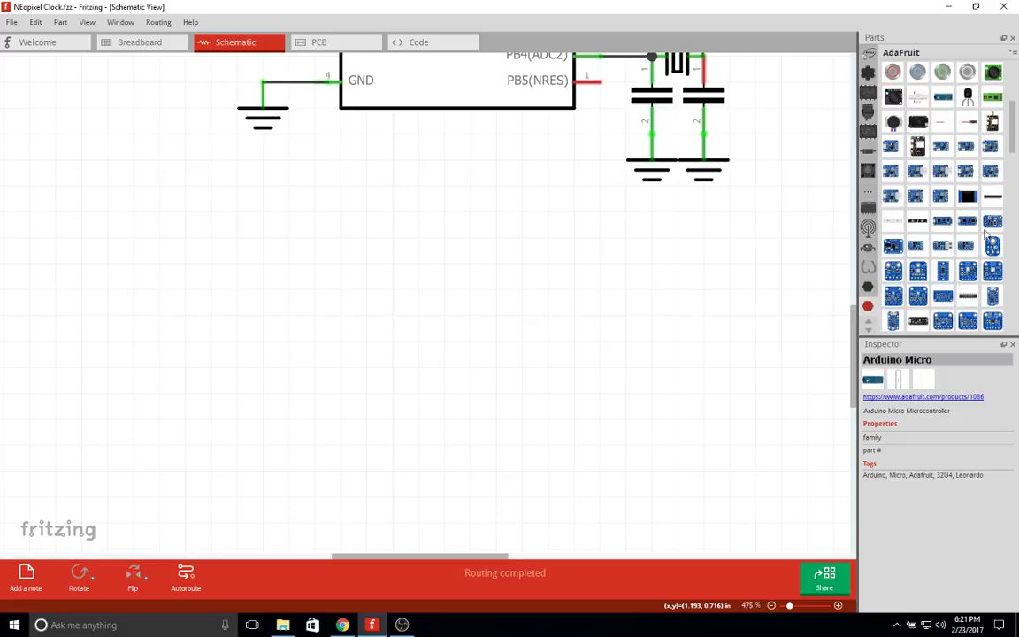
{"action": "left_click_drag", "start_coordinate": [1015, 129], "coordinate": [1016, 301]}
{"action": "scroll", "coordinate": [994, 291], "scroll_direction": "up", "scroll_amount": 5}
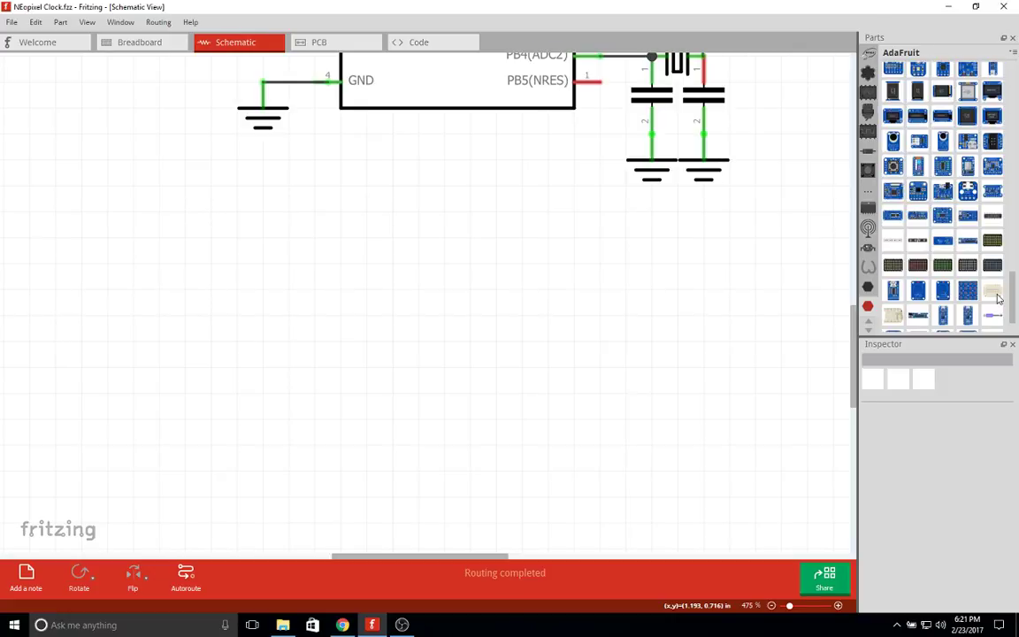
{"action": "scroll", "coordinate": [991, 243], "scroll_direction": "up", "scroll_amount": 5}
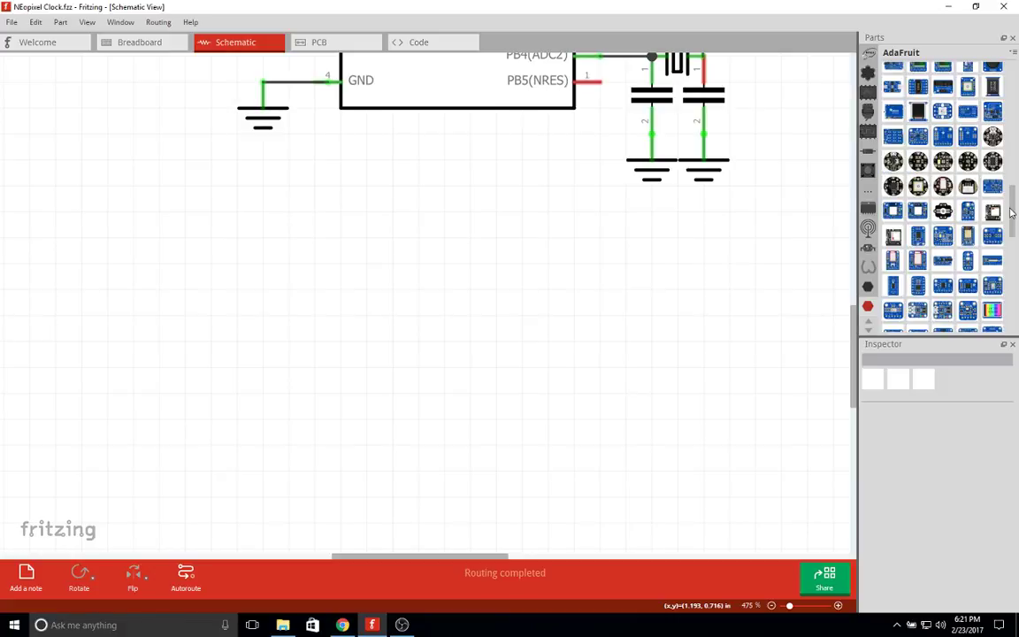
{"action": "scroll", "coordinate": [964, 66], "scroll_direction": "up", "scroll_amount": 5}
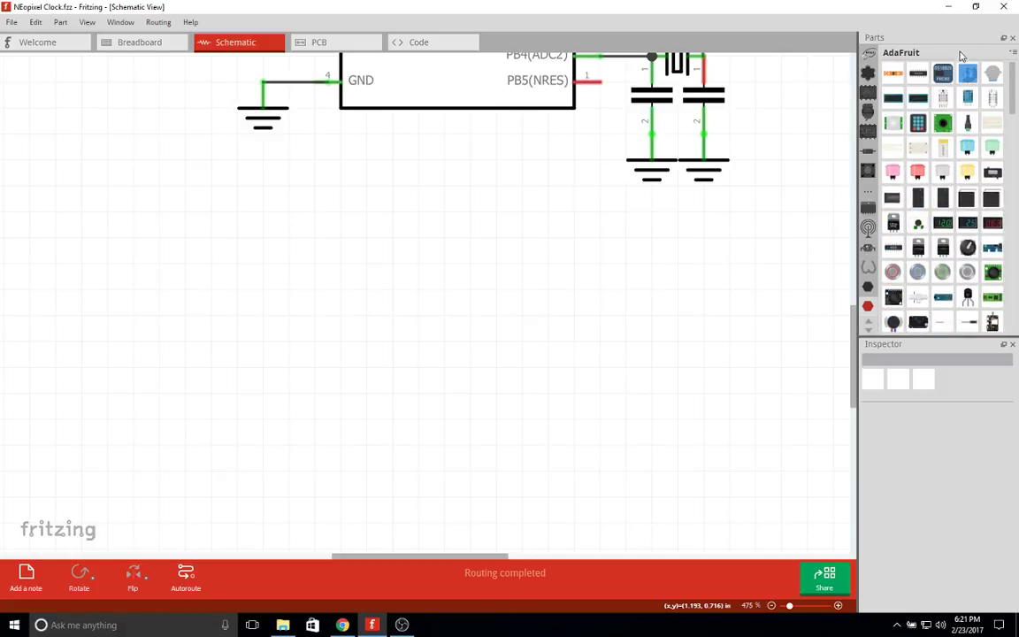
{"action": "left_click_drag", "start_coordinate": [1013, 79], "coordinate": [1016, 243]}
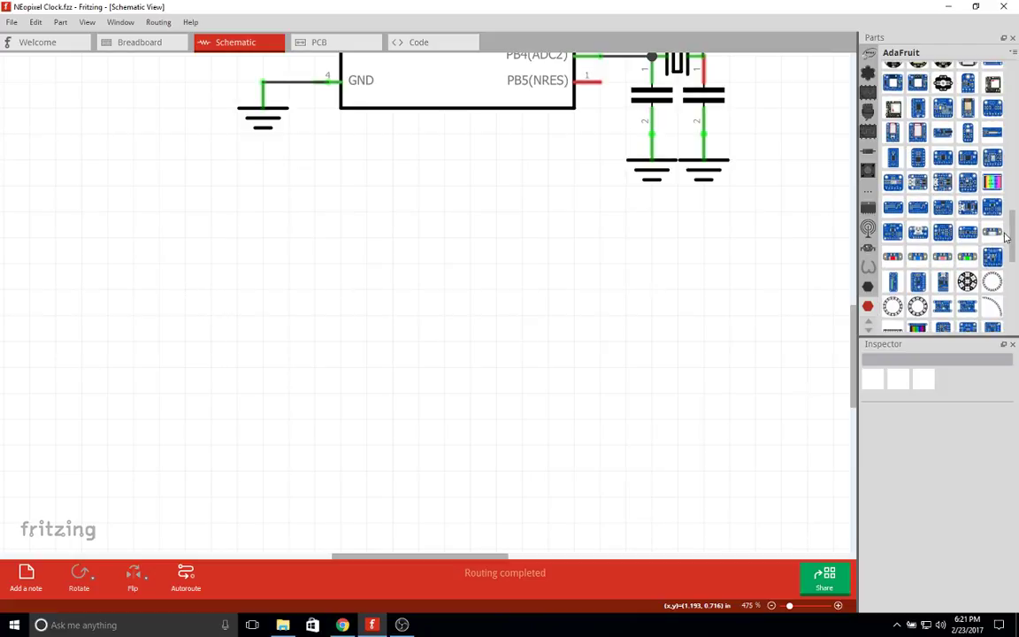
{"action": "left_click_drag", "start_coordinate": [1017, 241], "coordinate": [1015, 223]}
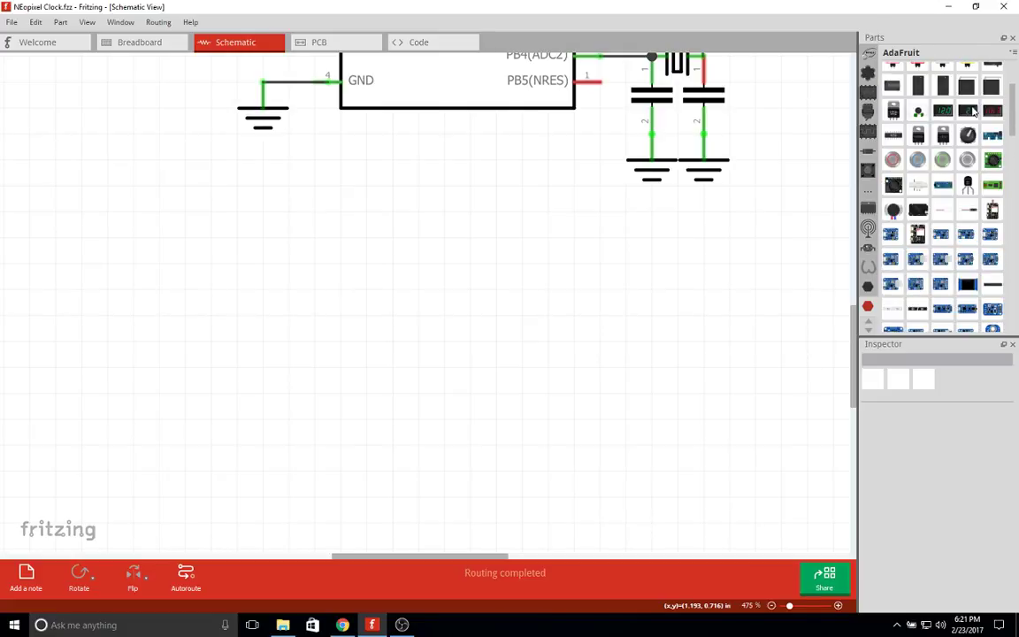
{"action": "scroll", "coordinate": [1002, 224], "scroll_direction": "down", "scroll_amount": 5}
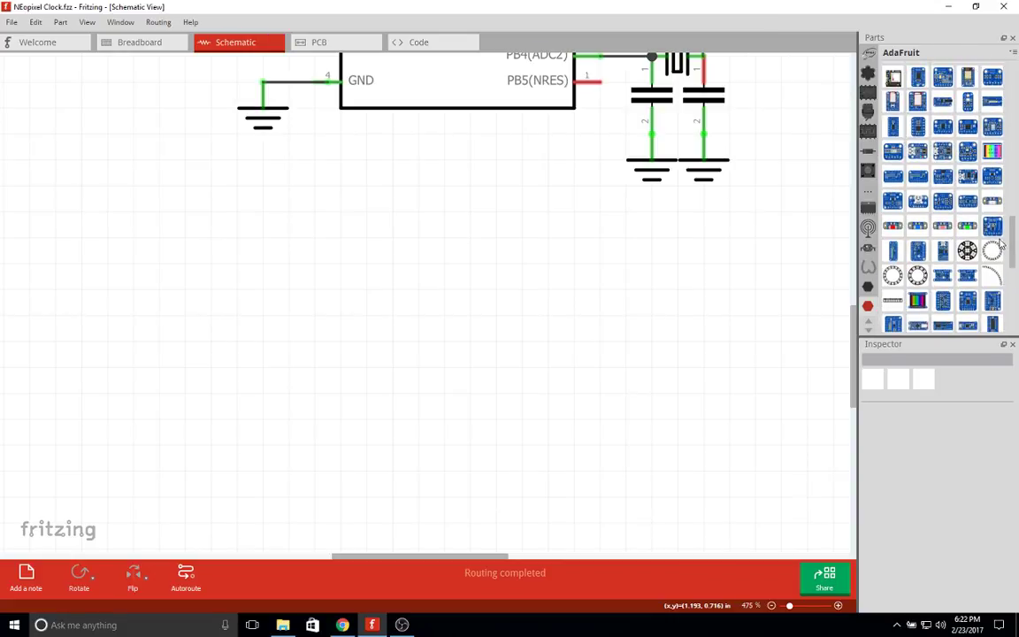
{"action": "scroll", "coordinate": [1000, 243], "scroll_direction": "up", "scroll_amount": 10}
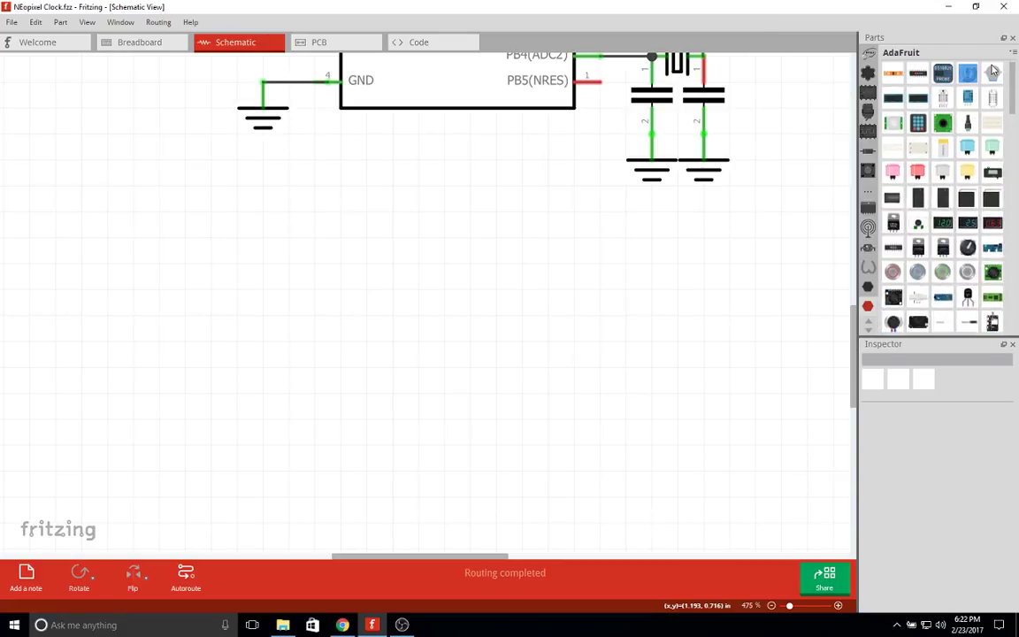
{"action": "scroll", "coordinate": [1002, 110], "scroll_direction": "down", "scroll_amount": 4}
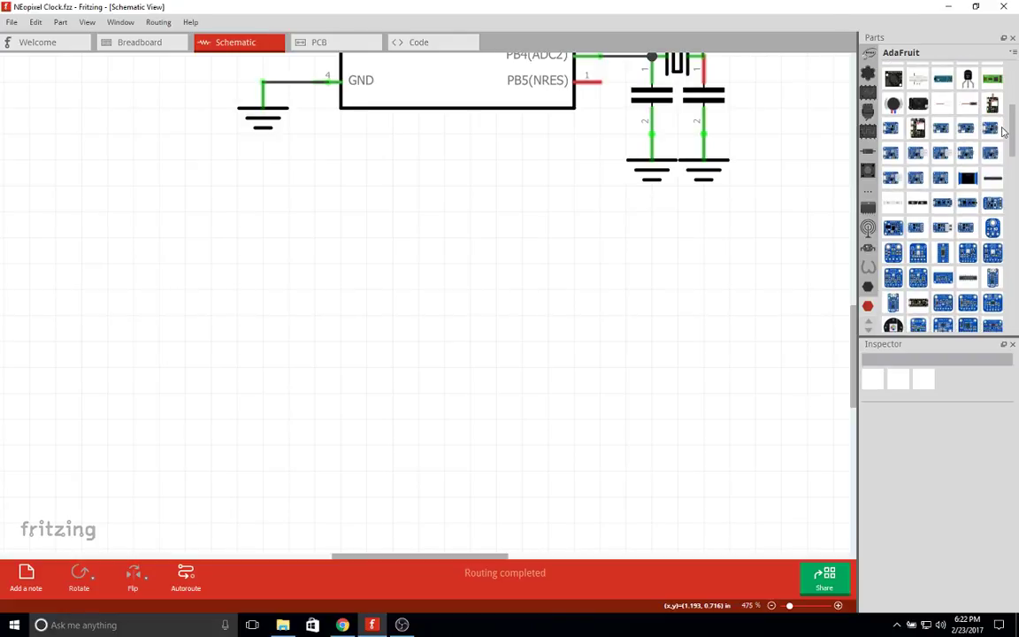
{"action": "scroll", "coordinate": [1002, 132], "scroll_direction": "down", "scroll_amount": 3}
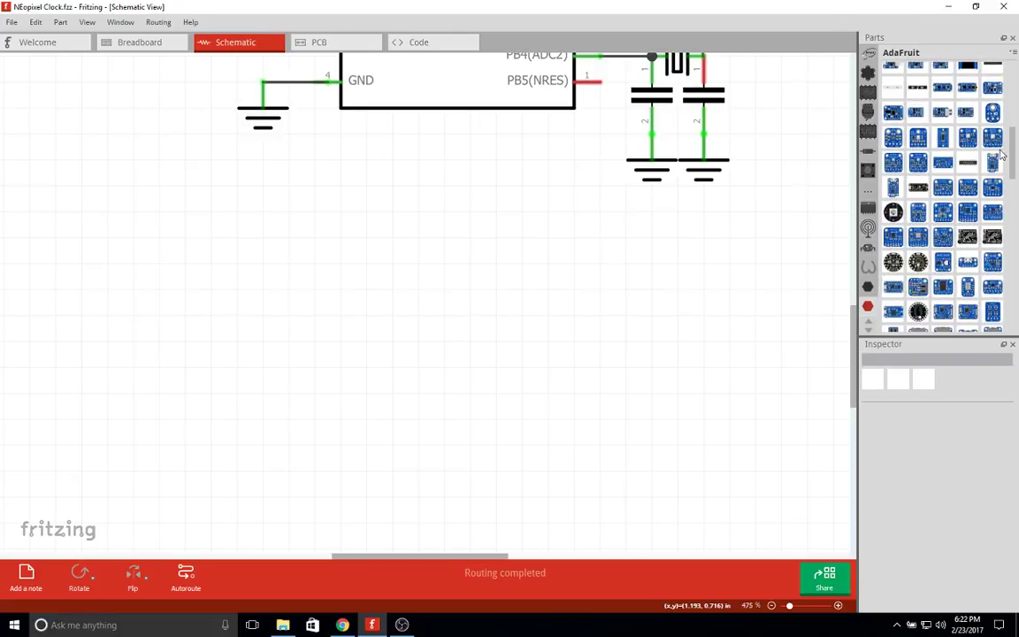
{"action": "scroll", "coordinate": [999, 142], "scroll_direction": "up", "scroll_amount": 5}
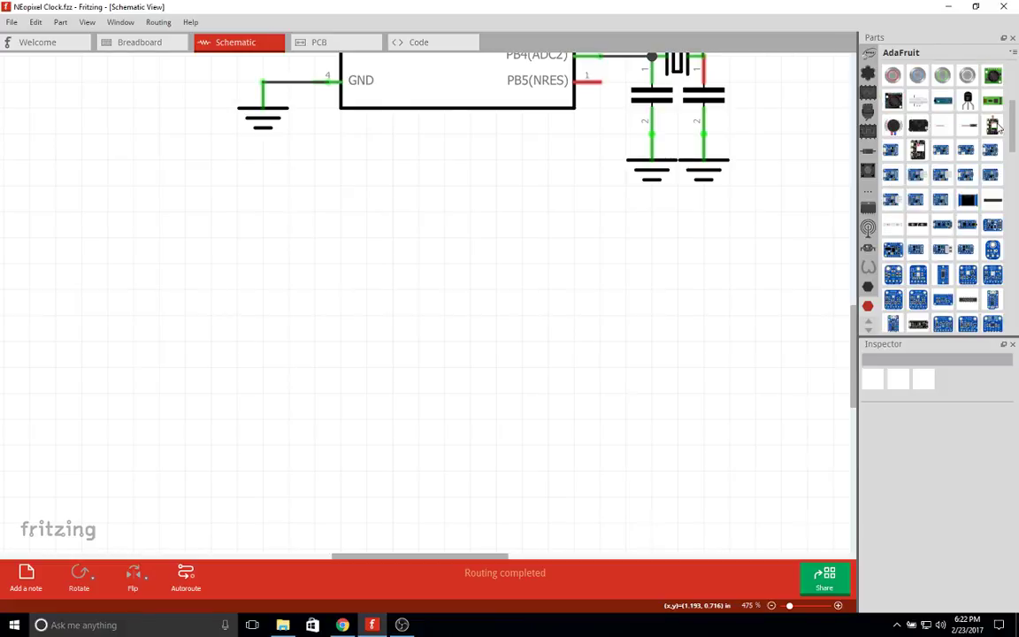
{"action": "scroll", "coordinate": [995, 133], "scroll_direction": "up", "scroll_amount": 5}
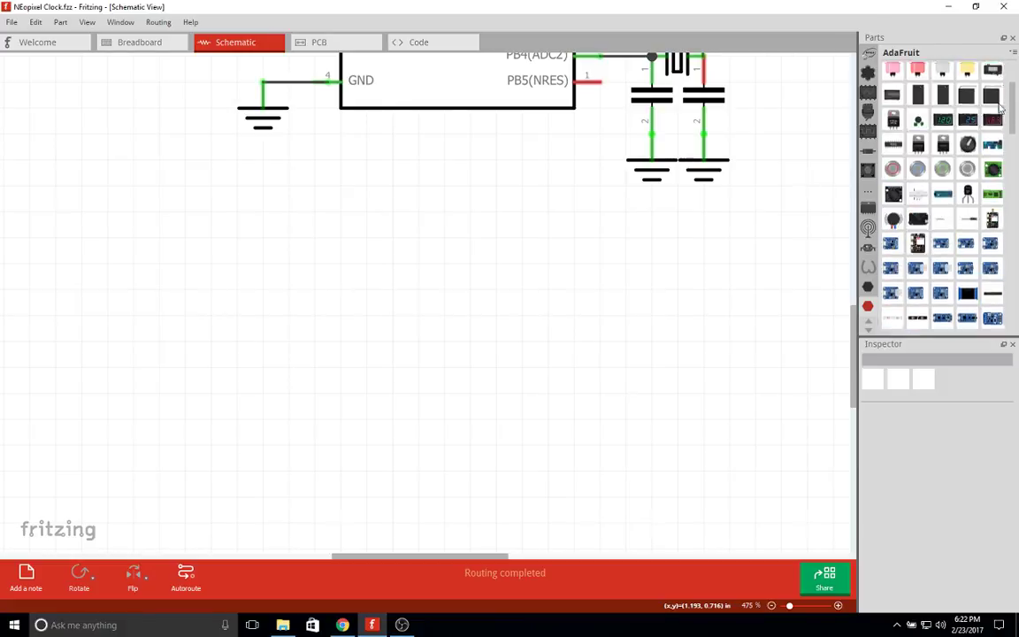
Search the parts library for "neopixel" and examine the descriptions of the matching rings and strips.
{"action": "left_click", "coordinate": [864, 56]}
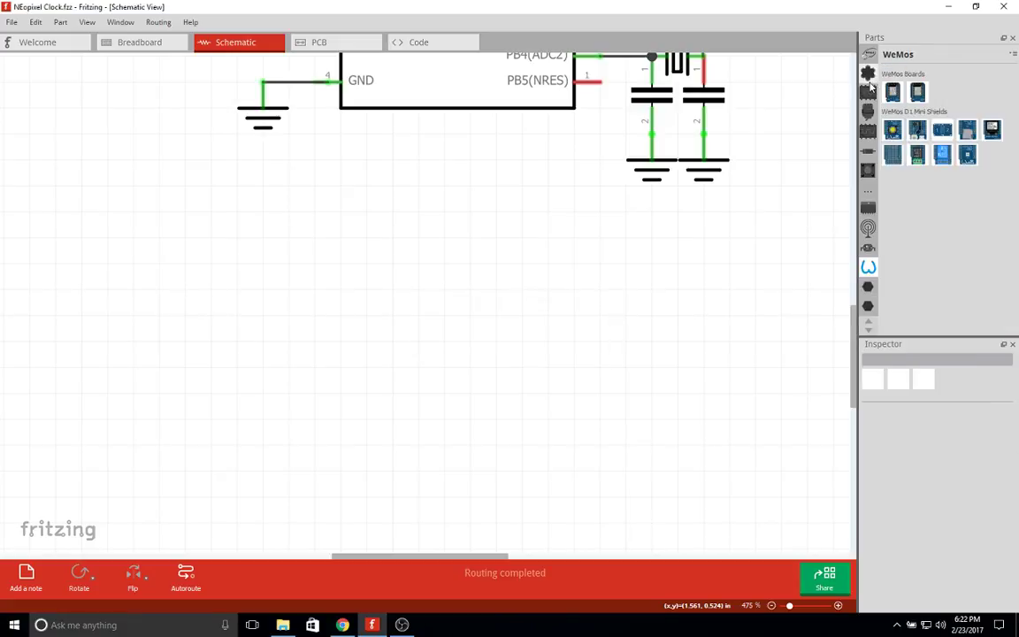
{"action": "left_click", "coordinate": [867, 248]}
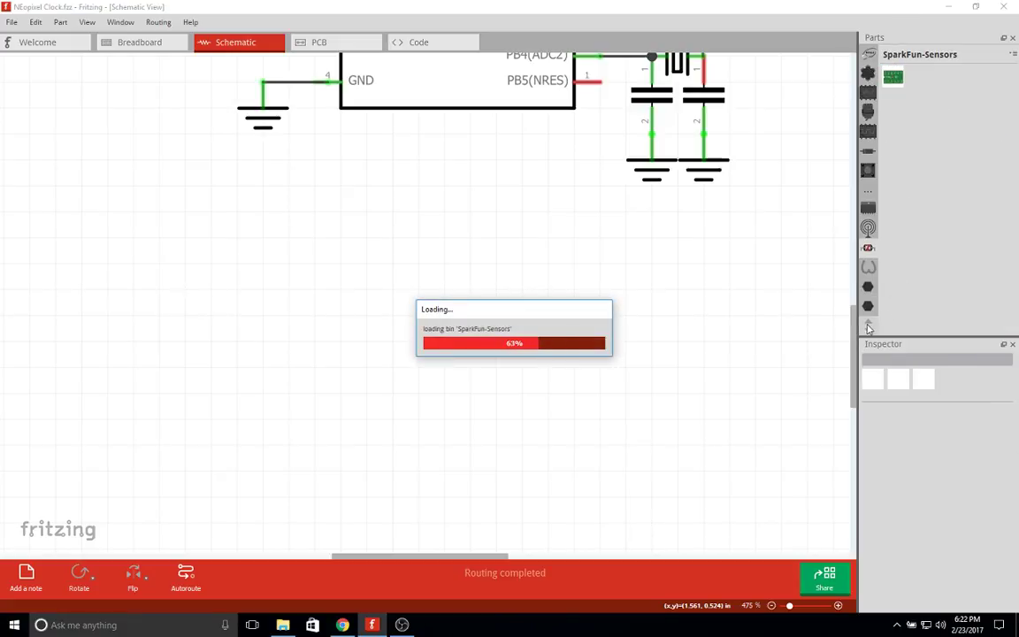
{"action": "left_click", "coordinate": [869, 57]}
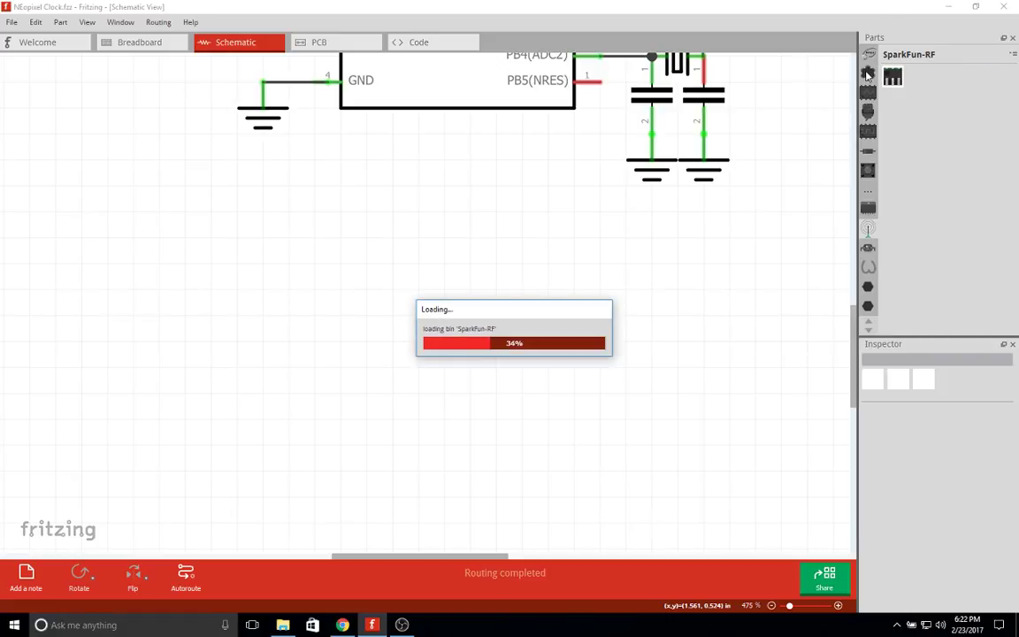
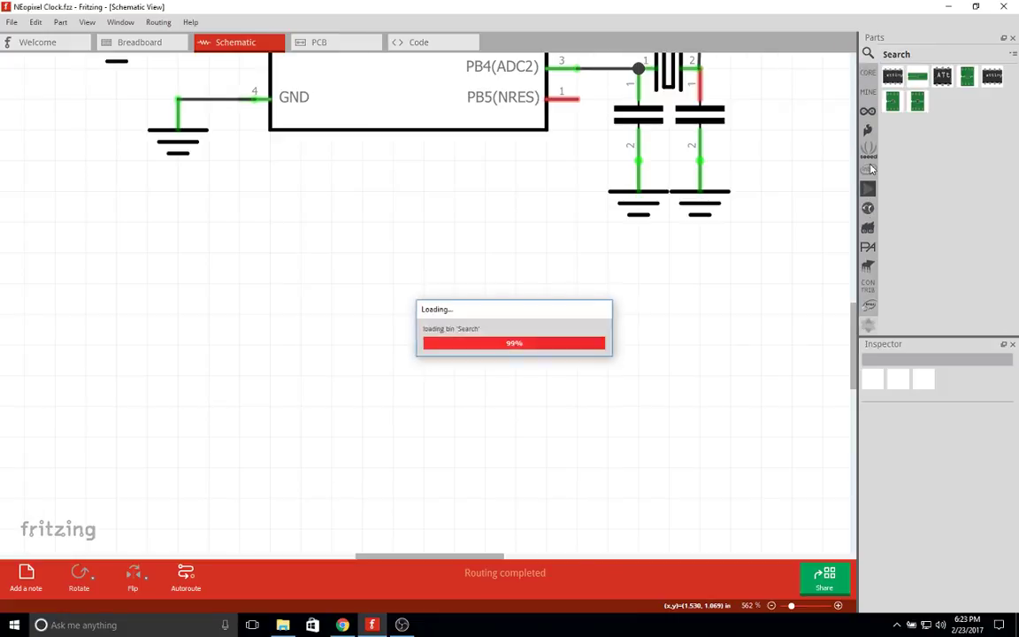
{"action": "left_click", "coordinate": [891, 50]}
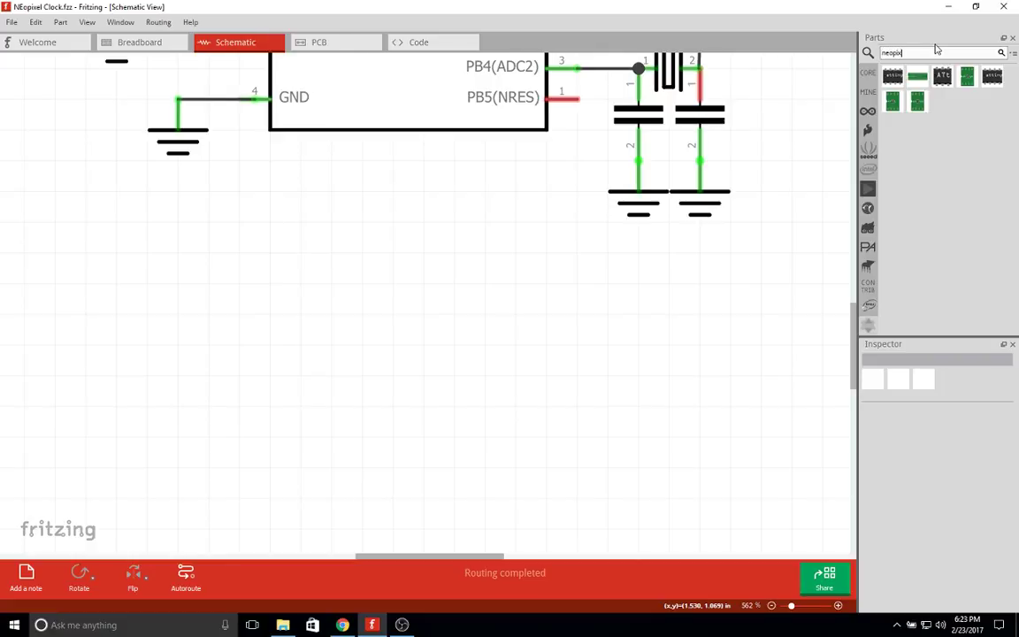
{"action": "key", "text": "Return"}
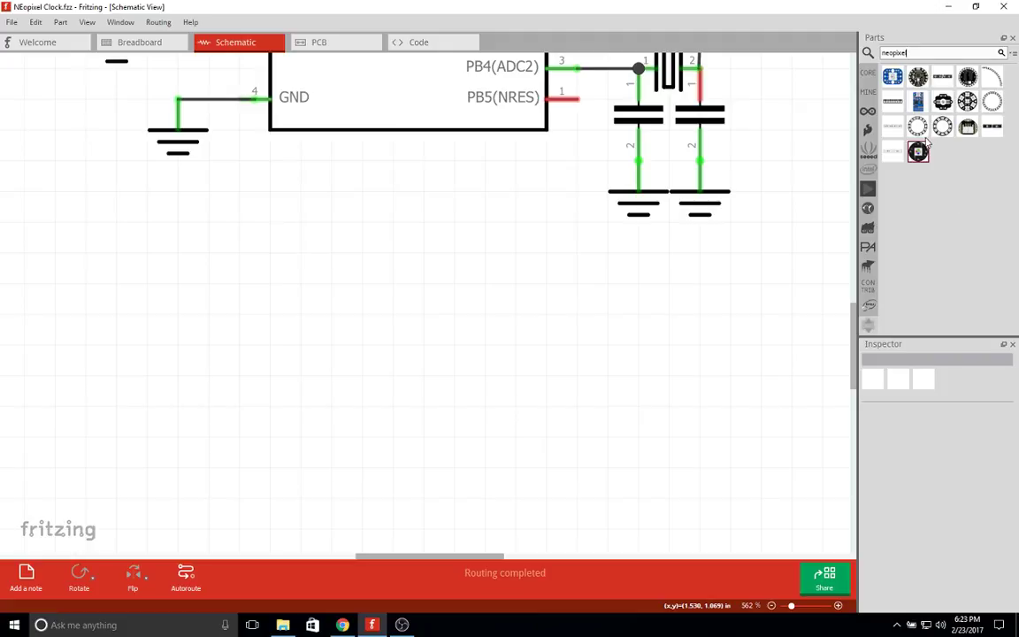
{"action": "left_click", "coordinate": [918, 152]}
{"action": "mouse_move", "coordinate": [892, 154]}
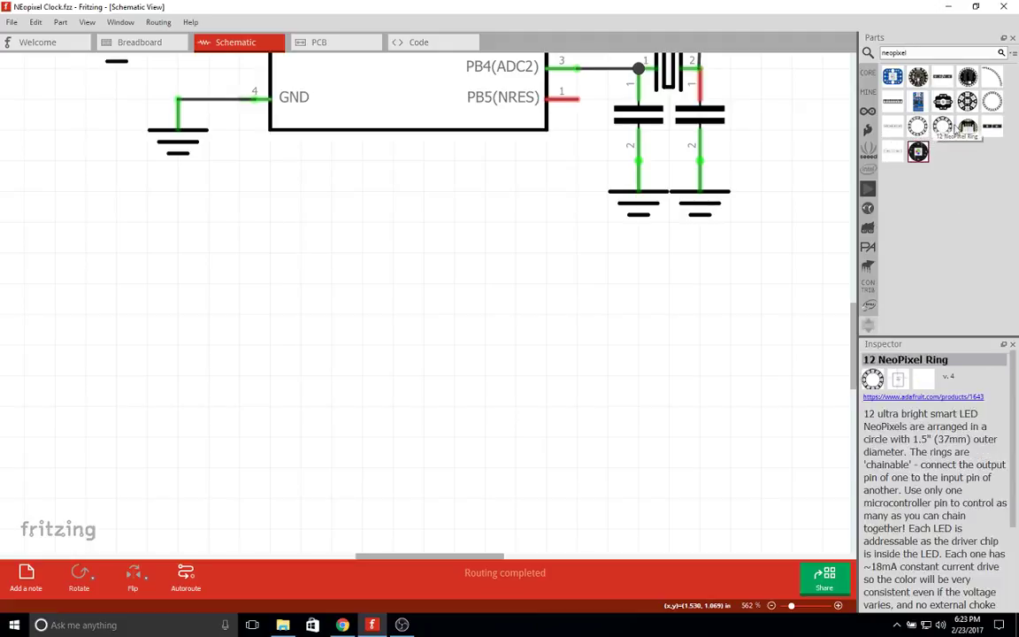
{"action": "mouse_move", "coordinate": [994, 79]}
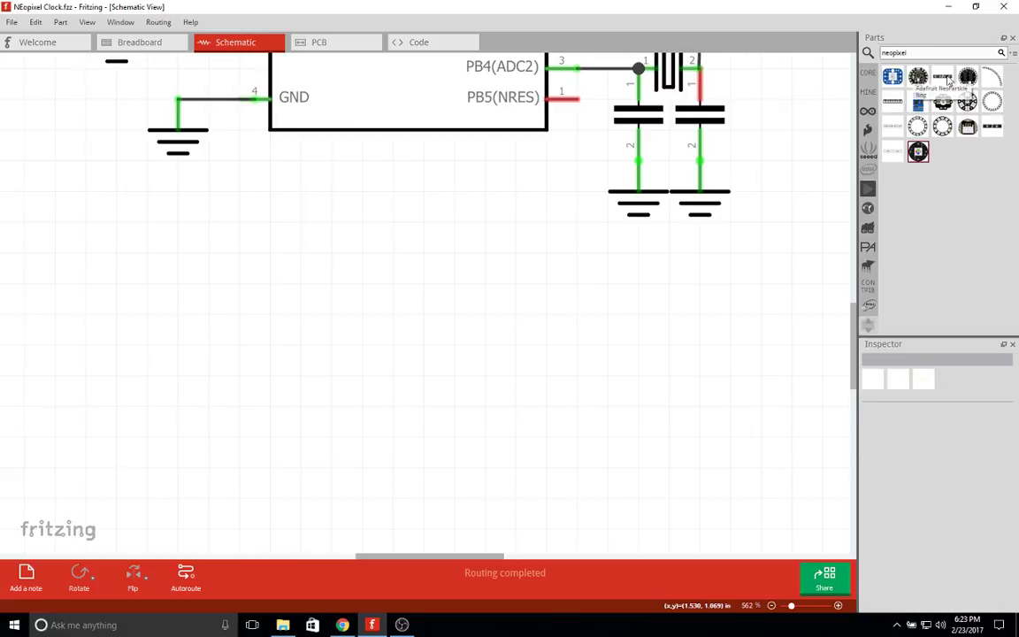
{"action": "mouse_move", "coordinate": [943, 79]}
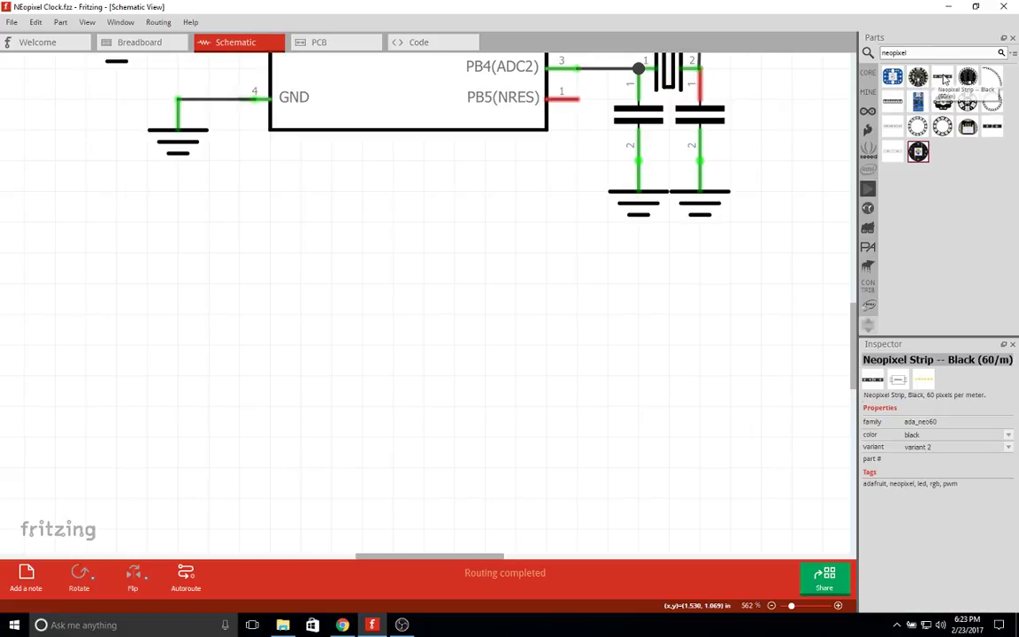
Try out the NeoPixel Stick symbol in the empty area below the ATTINY13, and delete it again.
{"action": "left_click", "coordinate": [902, 103]}
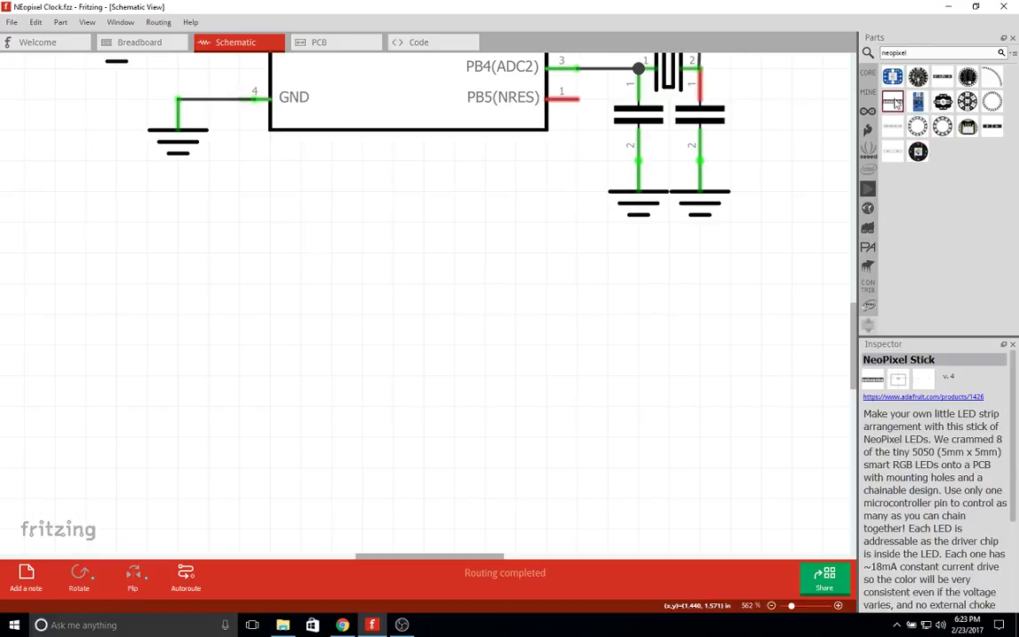
{"action": "left_click_drag", "start_coordinate": [896, 103], "coordinate": [358, 268]}
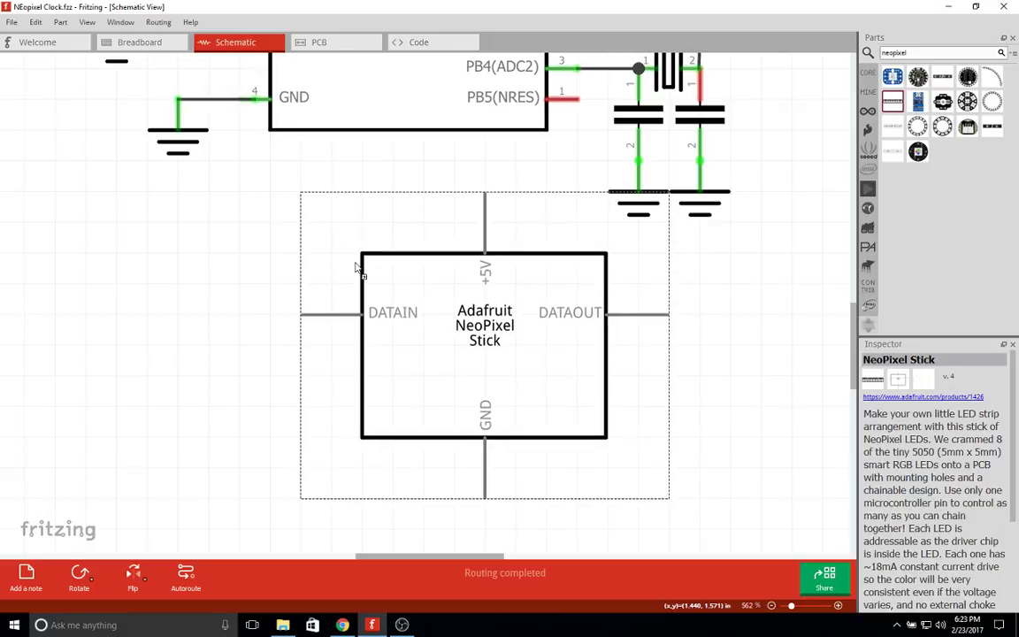
{"action": "key", "text": "Delete"}
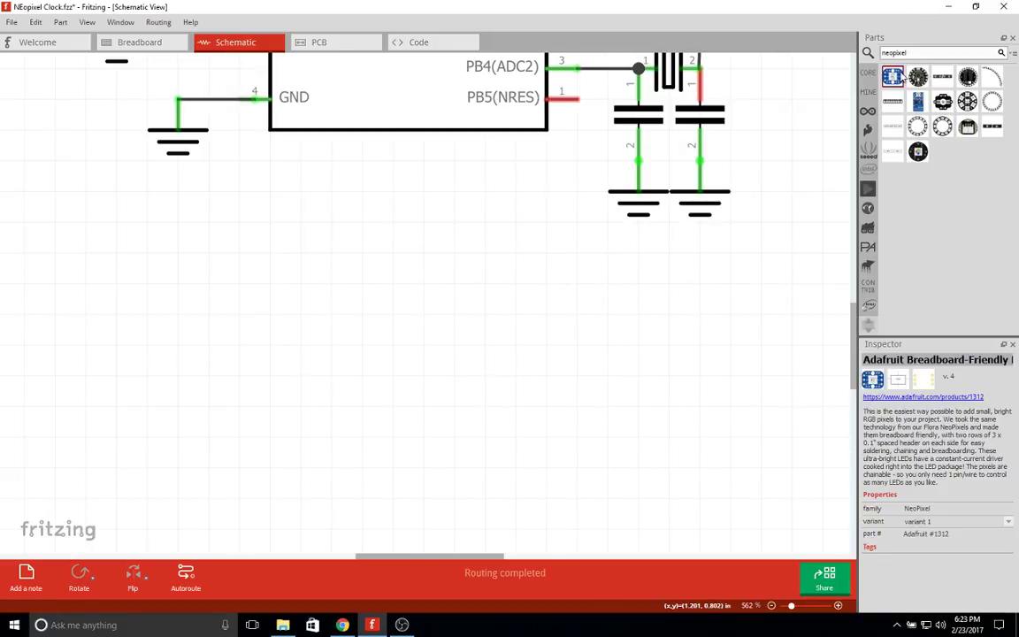
Try out the Adafruit Breadboard-Friendly NeoPixel below the ATTINY13, shift it away from the crystal circuit, and delete it again.
{"action": "left_click_drag", "start_coordinate": [893, 78], "coordinate": [307, 295]}
{"action": "scroll", "coordinate": [714, 390], "scroll_direction": "down", "scroll_amount": 1, "text": "ctrl"}
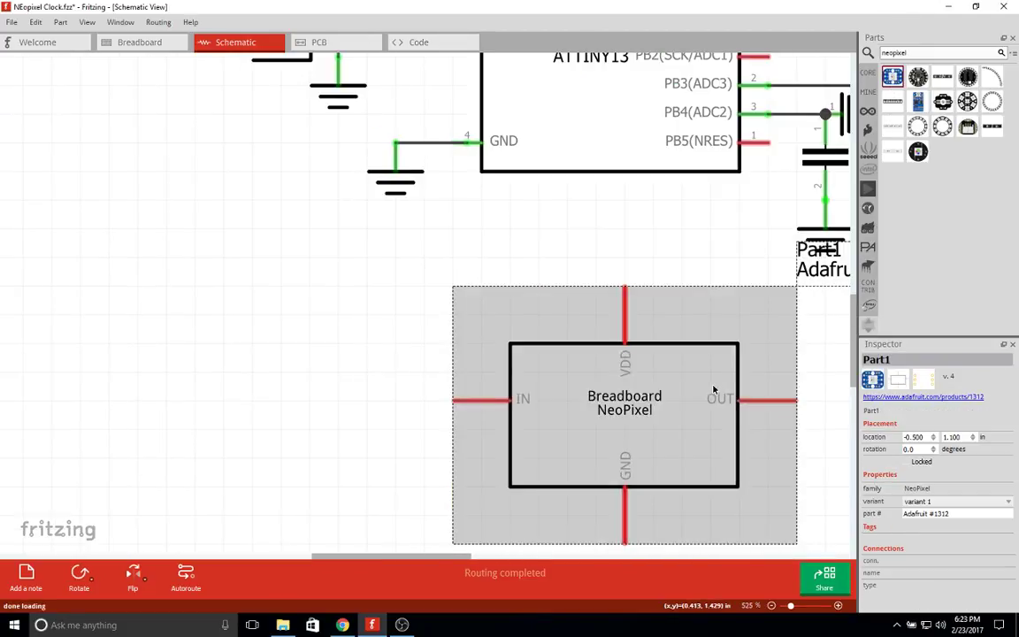
{"action": "left_click_drag", "start_coordinate": [713, 389], "coordinate": [350, 387]}
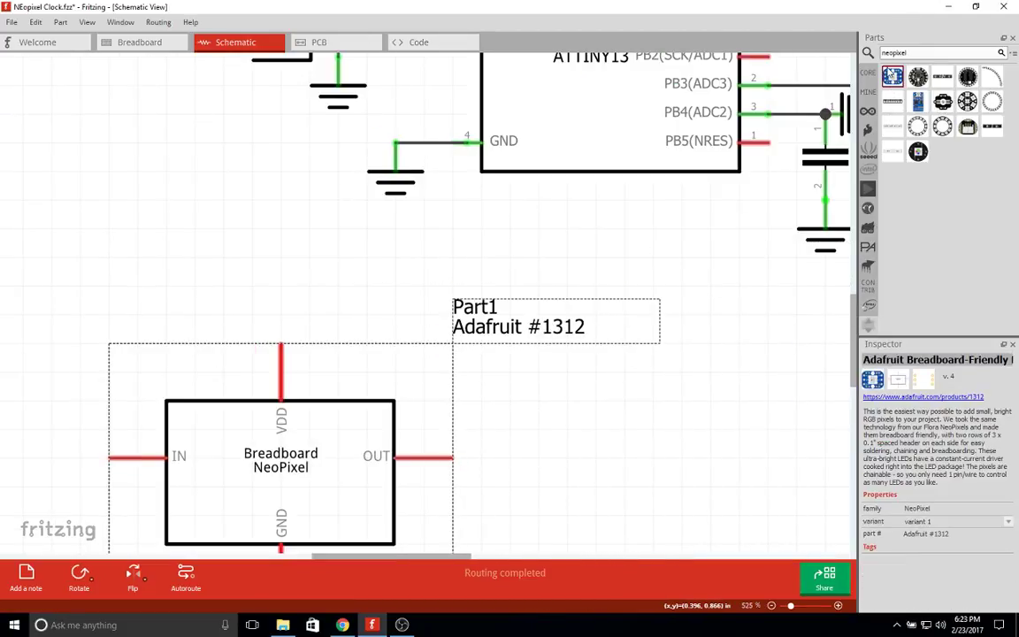
{"action": "right_click", "coordinate": [152, 363]}
{"action": "left_click", "coordinate": [341, 480]}
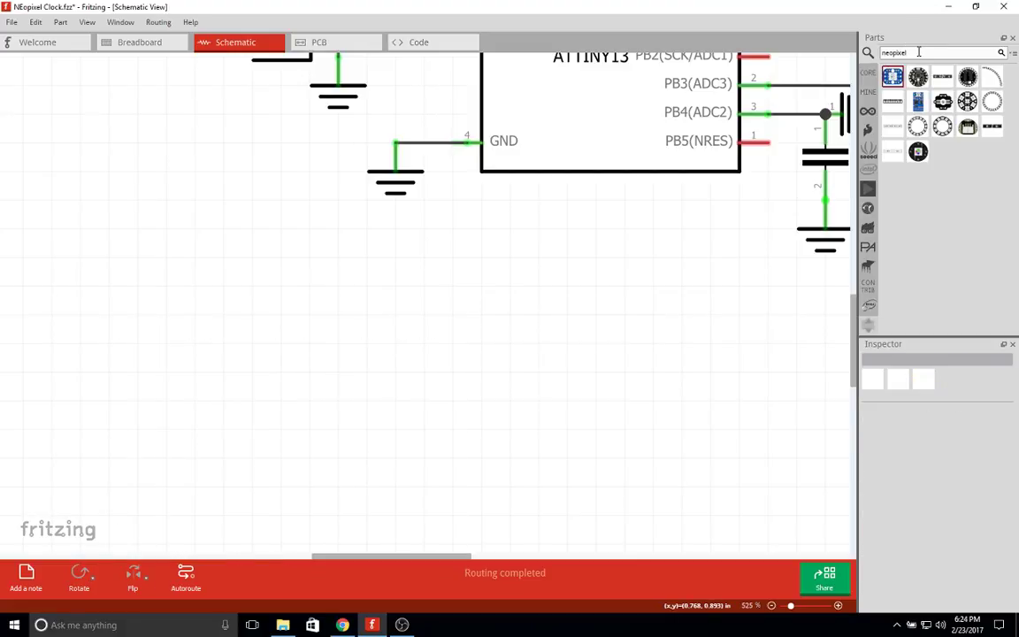
Place a Mystery Part from the Core Parts bin in the schematic below the ATTINY13.
{"action": "left_click_drag", "start_coordinate": [919, 52], "coordinate": [880, 50]}
{"action": "left_click", "coordinate": [867, 72]}
{"action": "left_click", "coordinate": [867, 92]}
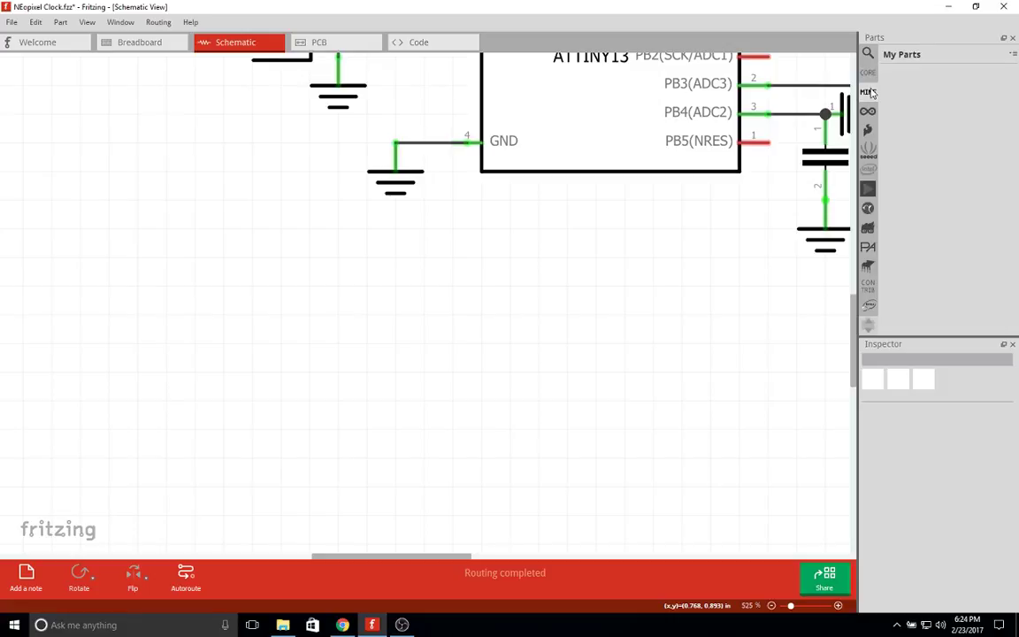
{"action": "left_click", "coordinate": [872, 75]}
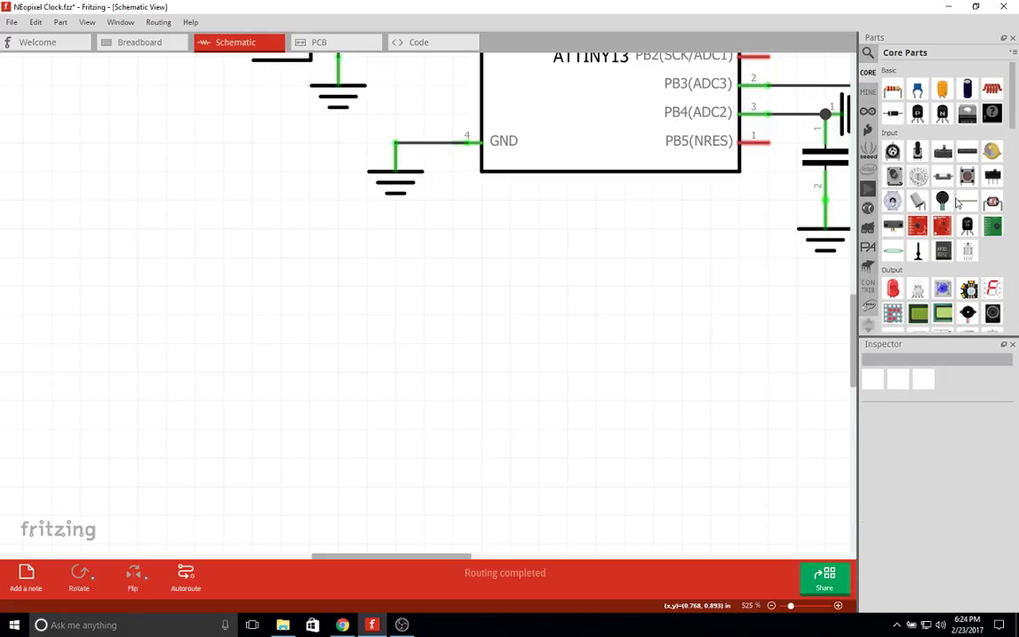
{"action": "scroll", "coordinate": [956, 203], "scroll_direction": "down", "scroll_amount": 3}
{"action": "scroll", "coordinate": [975, 215], "scroll_direction": "up", "scroll_amount": 2}
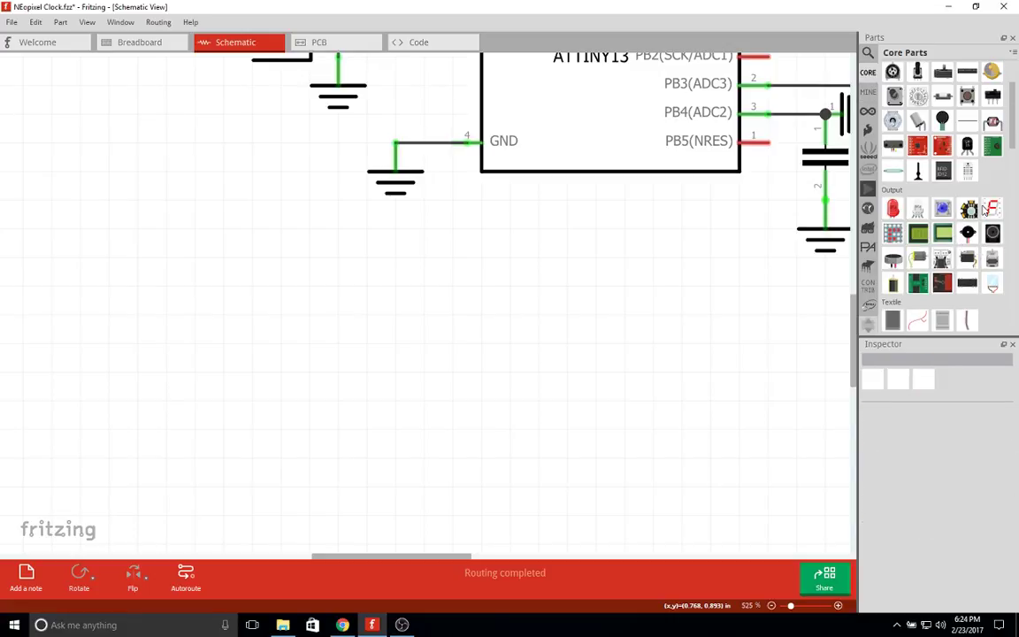
{"action": "scroll", "coordinate": [944, 135], "scroll_direction": "up", "scroll_amount": 1}
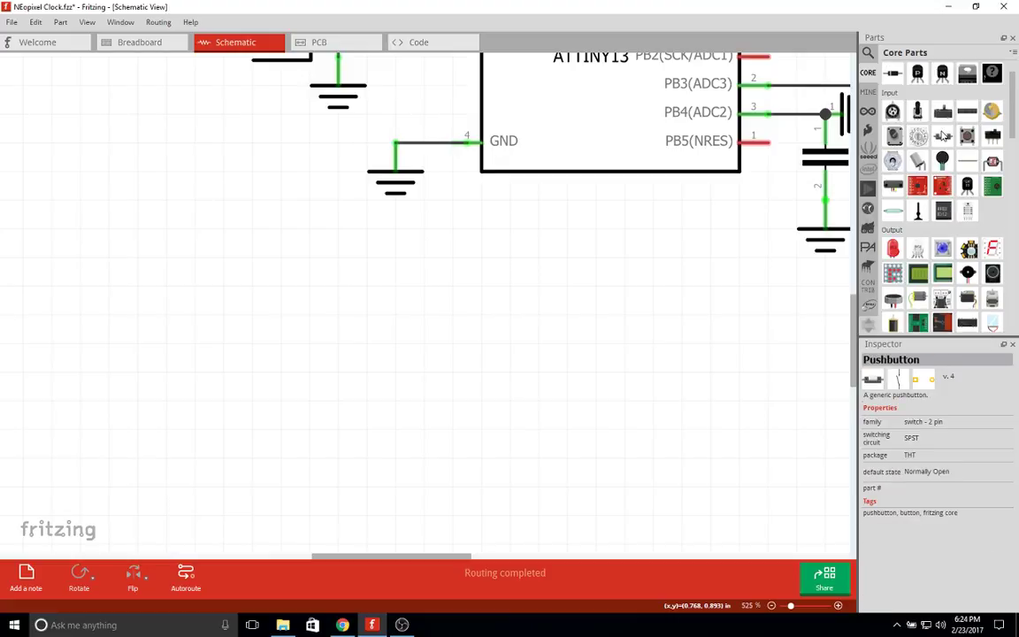
{"action": "left_click_drag", "start_coordinate": [991, 112], "coordinate": [593, 309]}
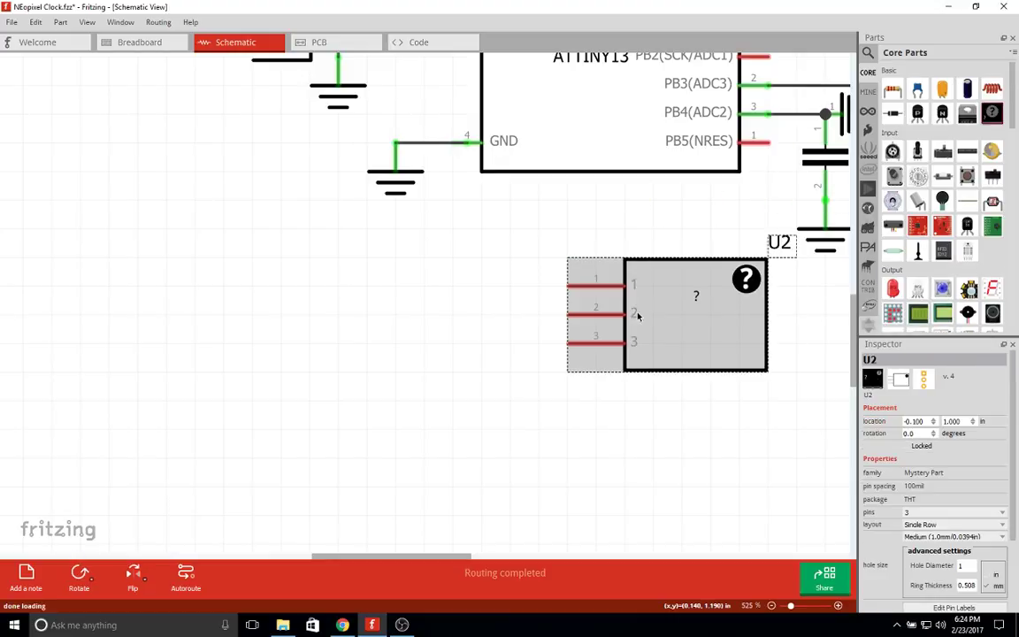
Review the Mystery Part's package, pin, layout and hole size options, and delete the part from the schematic.
{"action": "left_click", "coordinate": [944, 515]}
{"action": "left_click", "coordinate": [938, 503]}
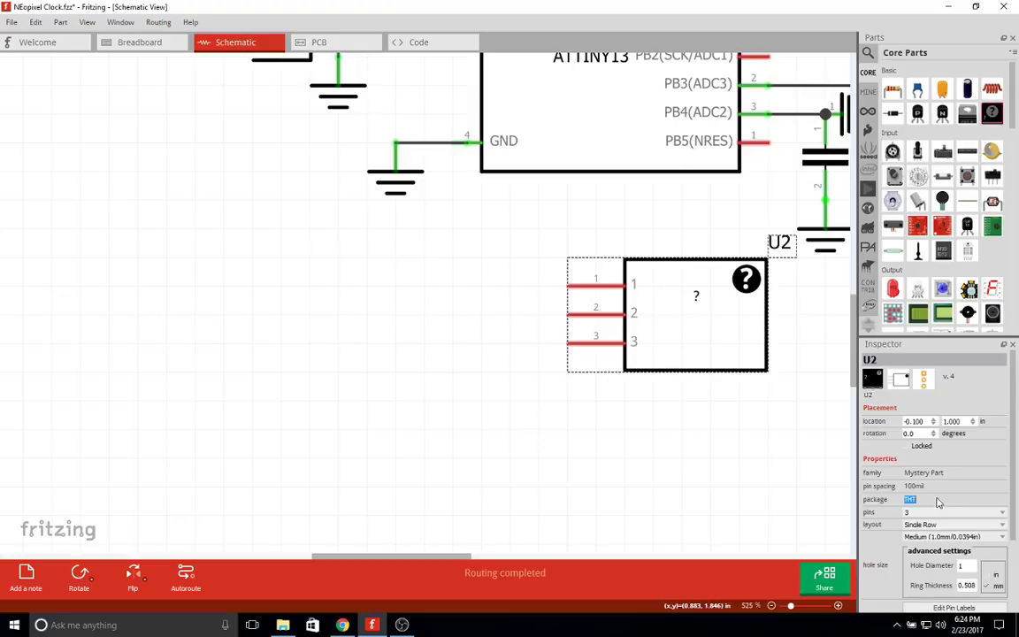
{"action": "scroll", "coordinate": [945, 472], "scroll_direction": "down", "scroll_amount": 2}
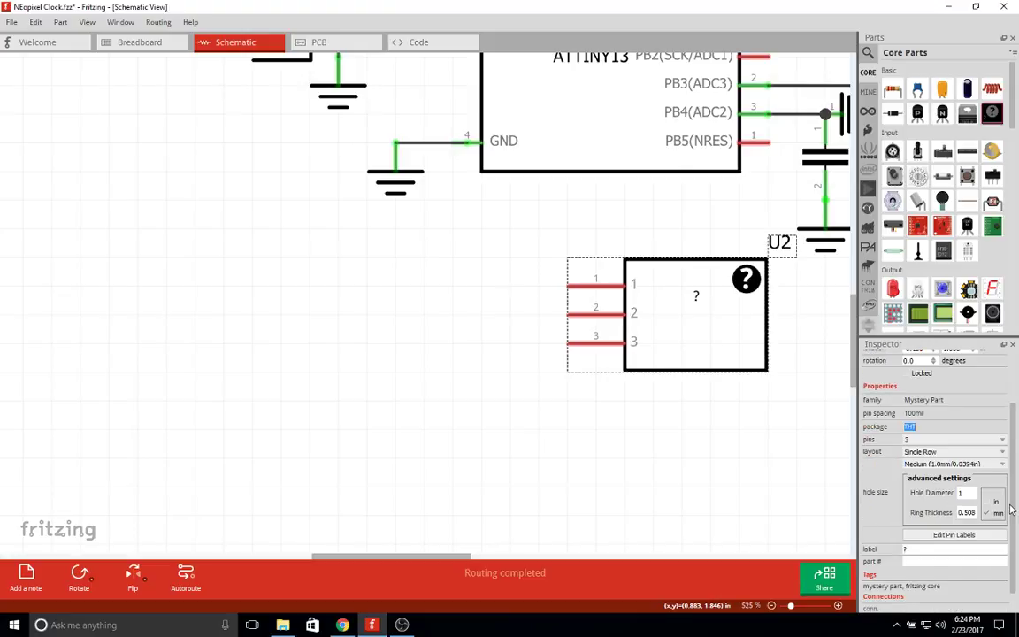
{"action": "left_click", "coordinate": [940, 452]}
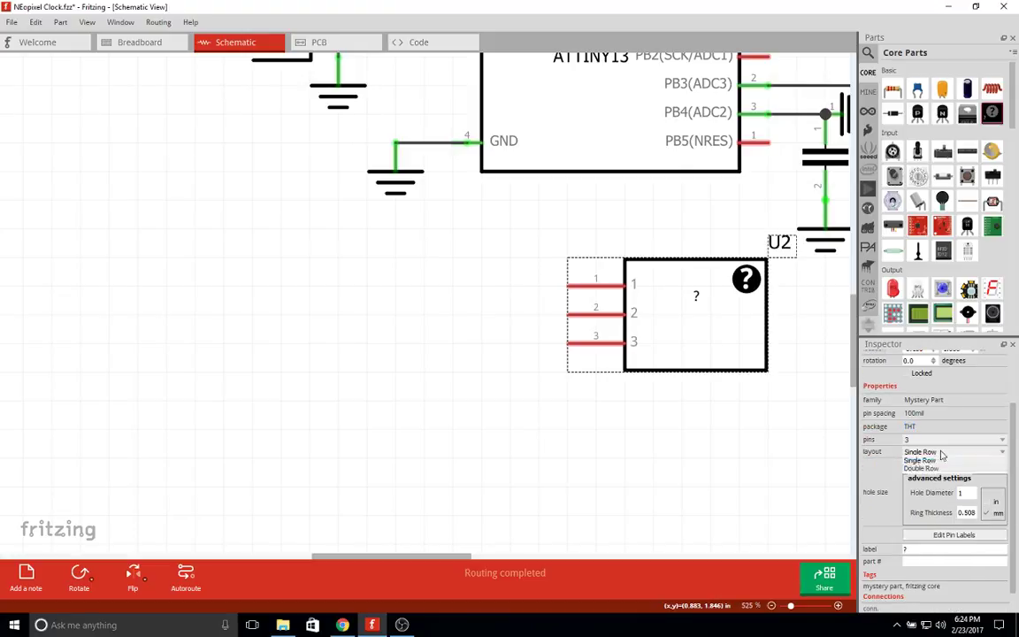
{"action": "left_click", "coordinate": [941, 458]}
{"action": "left_click", "coordinate": [954, 464]}
{"action": "left_click", "coordinate": [946, 464]}
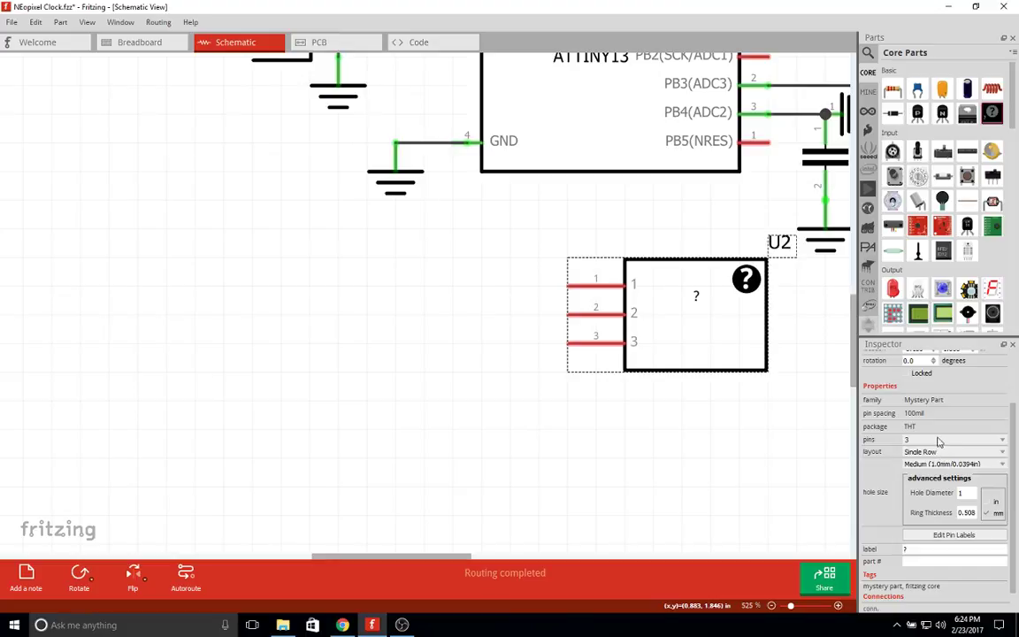
{"action": "left_click", "coordinate": [940, 443]}
{"action": "left_click", "coordinate": [940, 445]}
{"action": "left_click", "coordinate": [937, 428]}
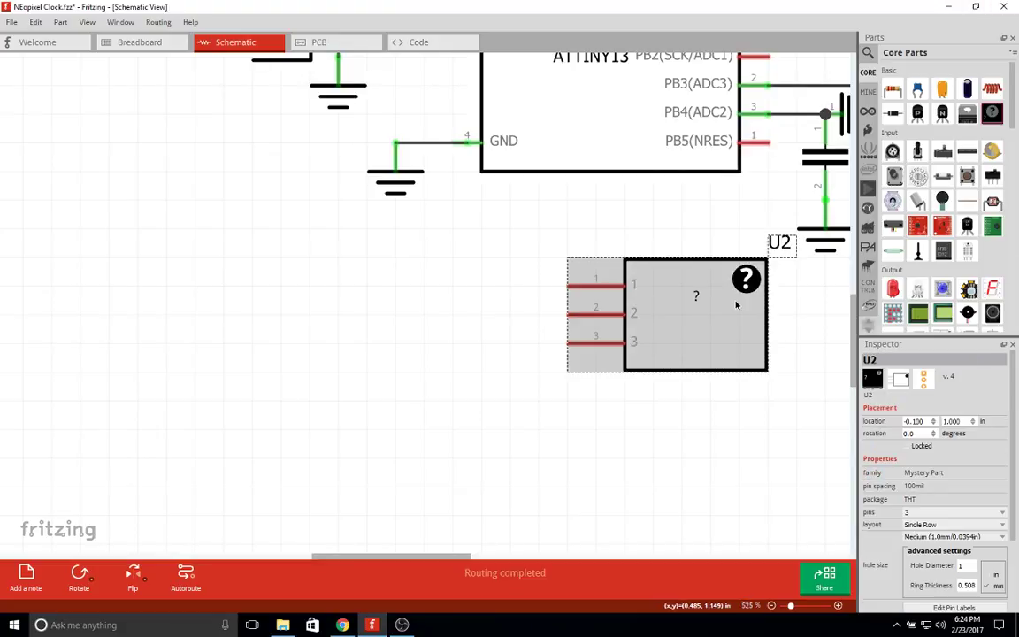
{"action": "key", "text": "Delete"}
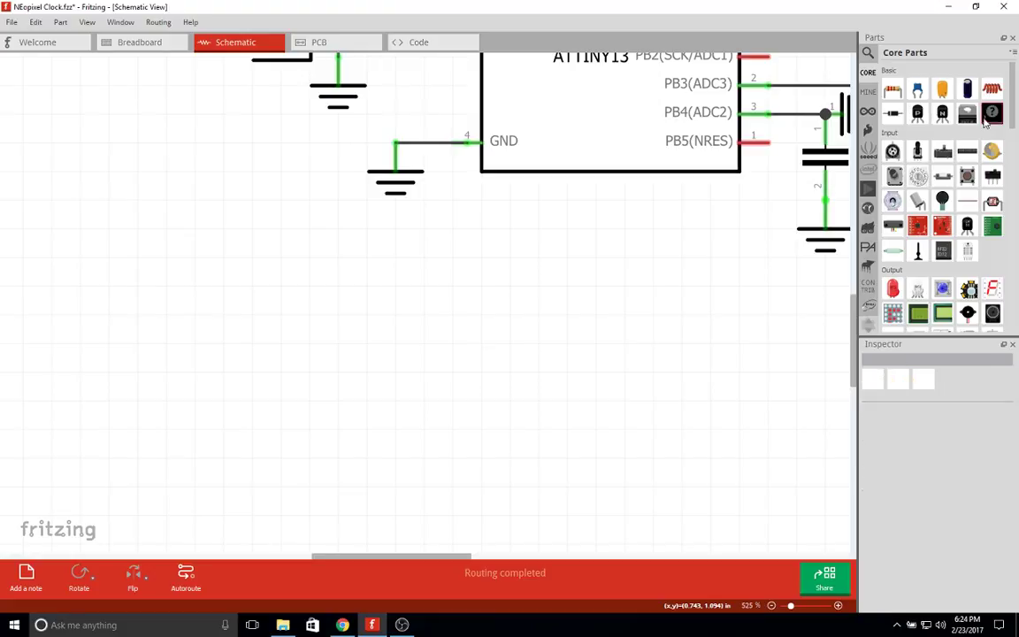
Look through the Core Parts bin, from the basic parts to the PCB View parts, for a suitable LED part.
{"action": "mouse_move", "coordinate": [991, 114]}
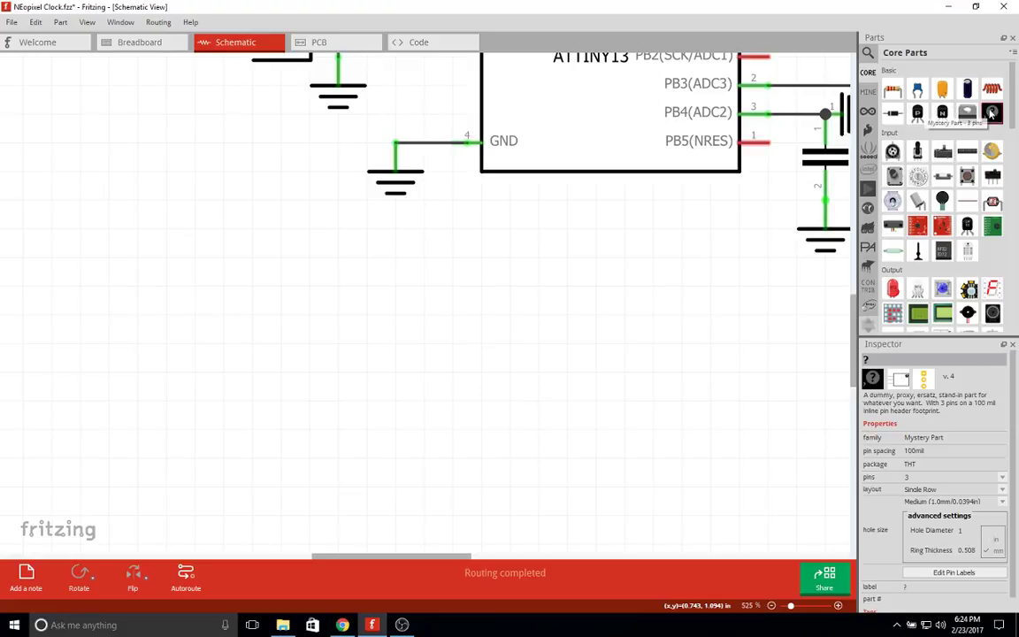
{"action": "scroll", "coordinate": [991, 113], "scroll_direction": "down", "scroll_amount": 5}
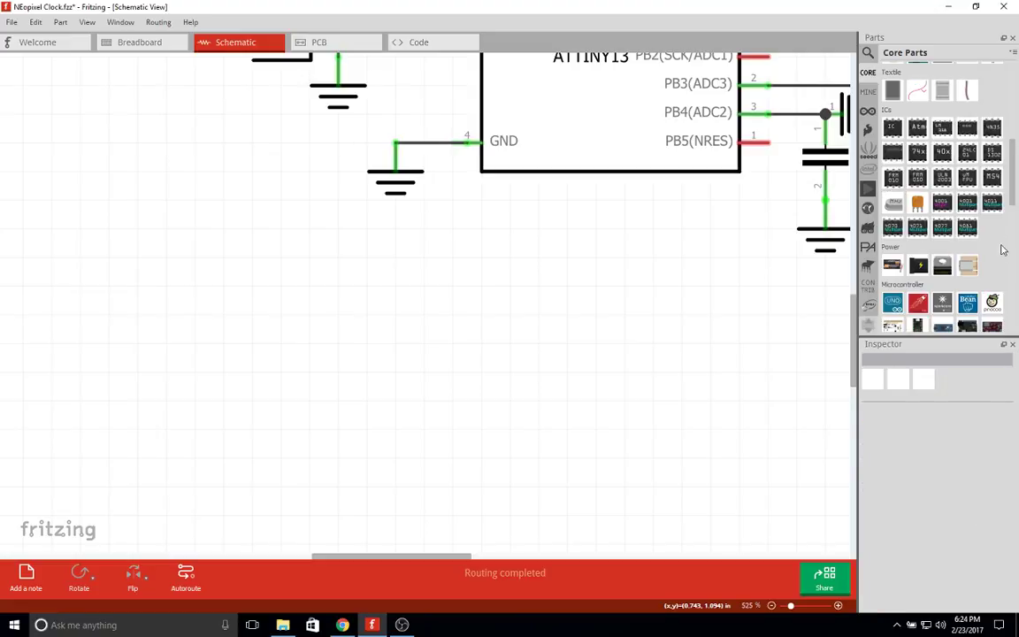
{"action": "scroll", "coordinate": [990, 252], "scroll_direction": "down", "scroll_amount": 6}
{"action": "mouse_move", "coordinate": [912, 274]}
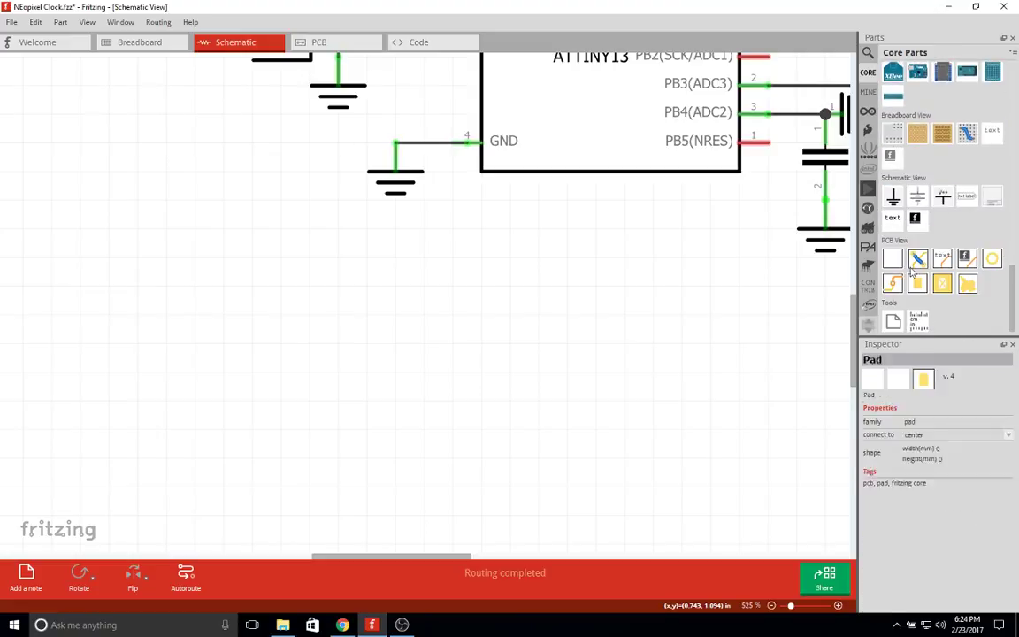
{"action": "scroll", "coordinate": [983, 202], "scroll_direction": "up", "scroll_amount": 3}
{"action": "scroll", "coordinate": [984, 201], "scroll_direction": "up", "scroll_amount": 5}
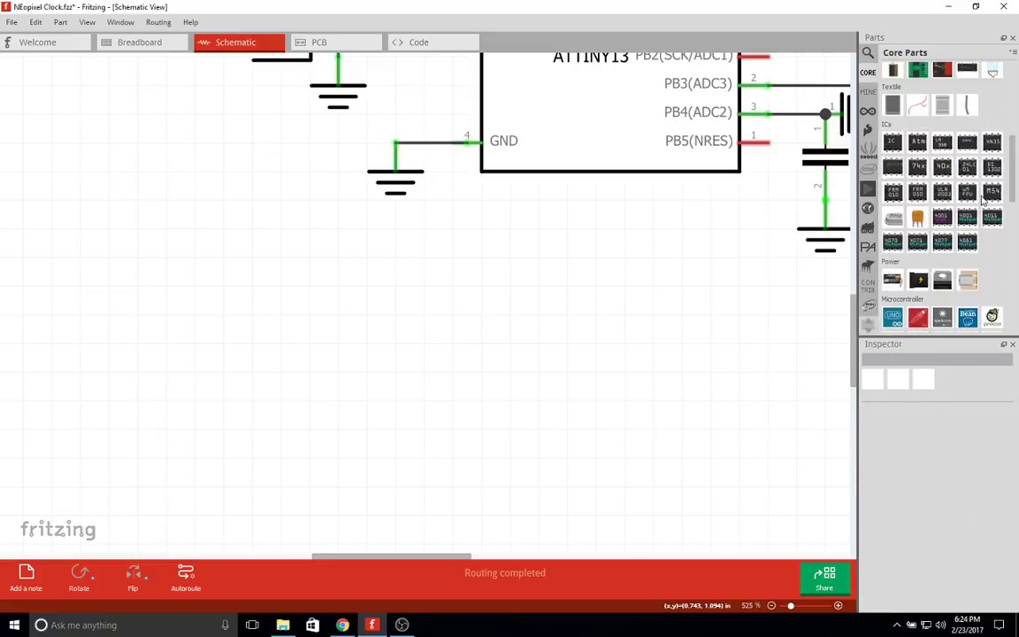
{"action": "scroll", "coordinate": [895, 279], "scroll_direction": "up", "scroll_amount": 3}
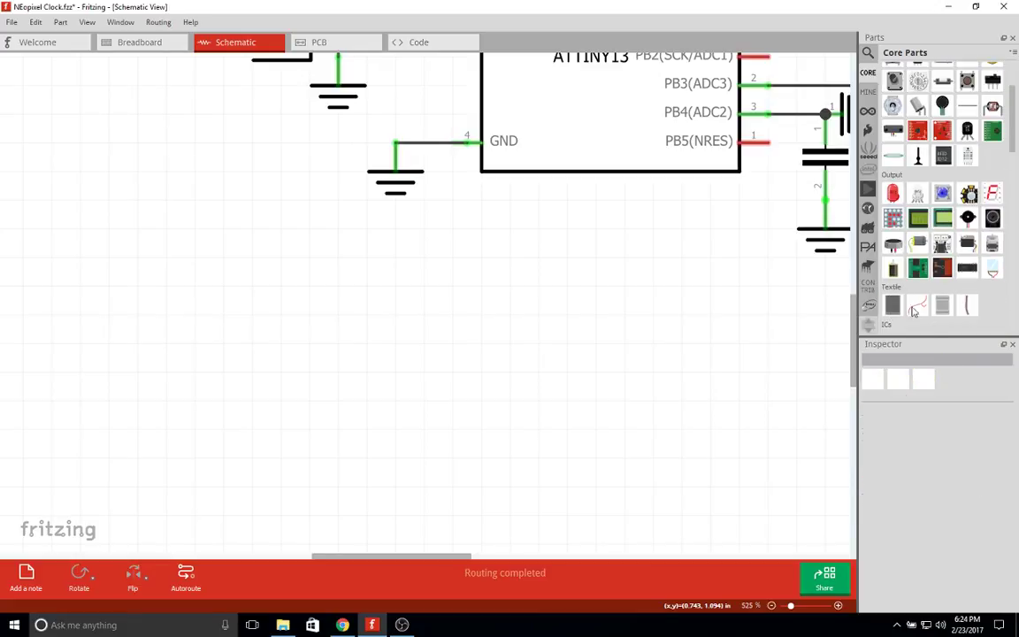
{"action": "scroll", "coordinate": [900, 257], "scroll_direction": "up", "scroll_amount": 3}
{"action": "scroll", "coordinate": [904, 240], "scroll_direction": "up", "scroll_amount": 2}
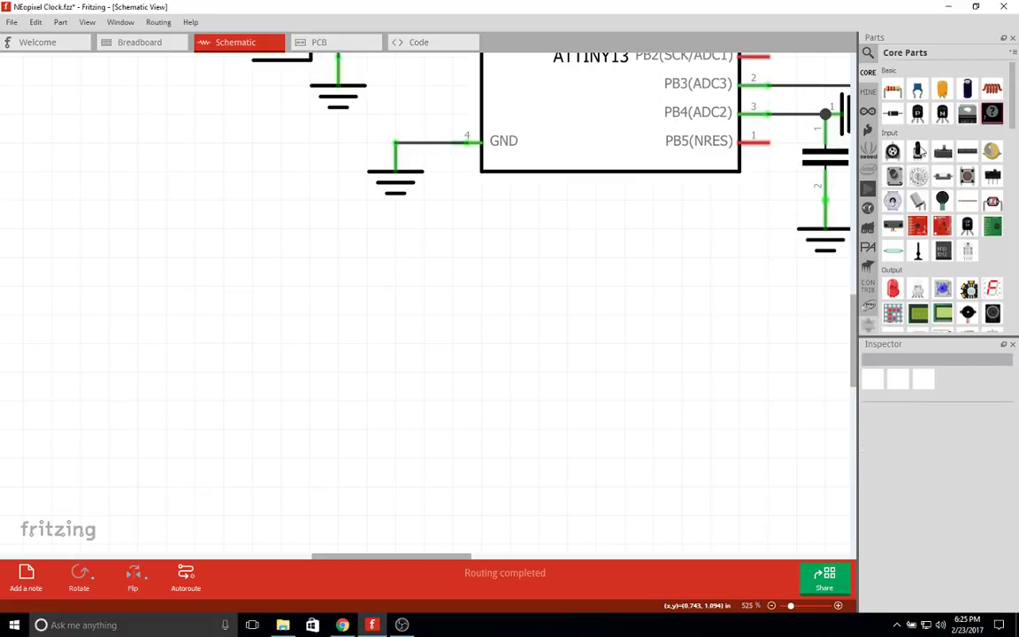
Examine the Parallax, Picaxe, Lilypad and SparkFun bins for a suitable LED part, including the LED and frequency control groups.
{"action": "left_click", "coordinate": [867, 209]}
{"action": "left_click", "coordinate": [867, 228]}
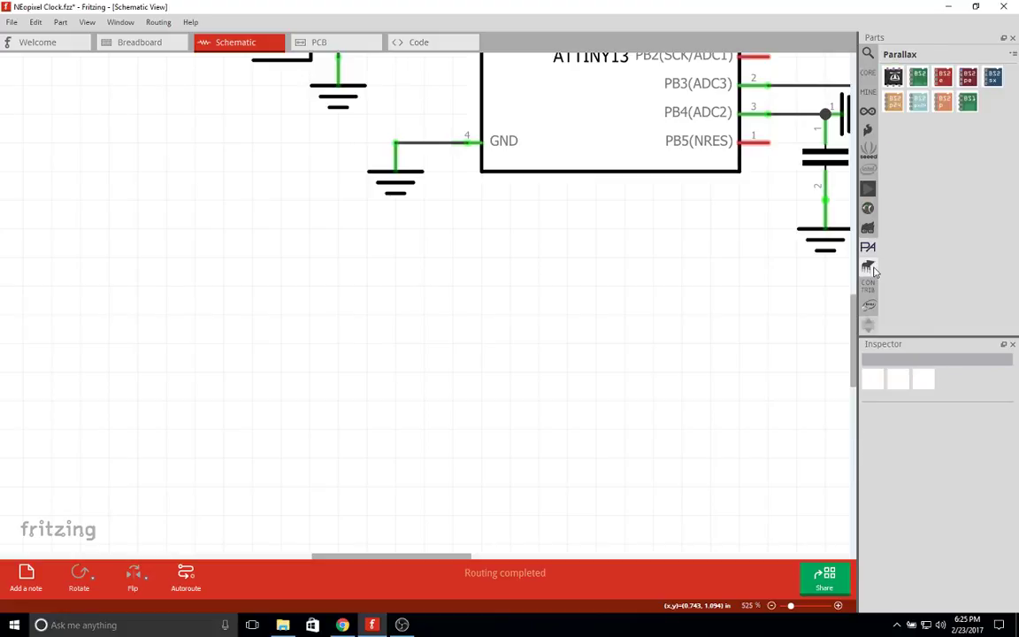
{"action": "left_click", "coordinate": [867, 247]}
{"action": "left_click", "coordinate": [867, 265]}
{"action": "scroll", "coordinate": [869, 292], "scroll_direction": "down", "scroll_amount": 4}
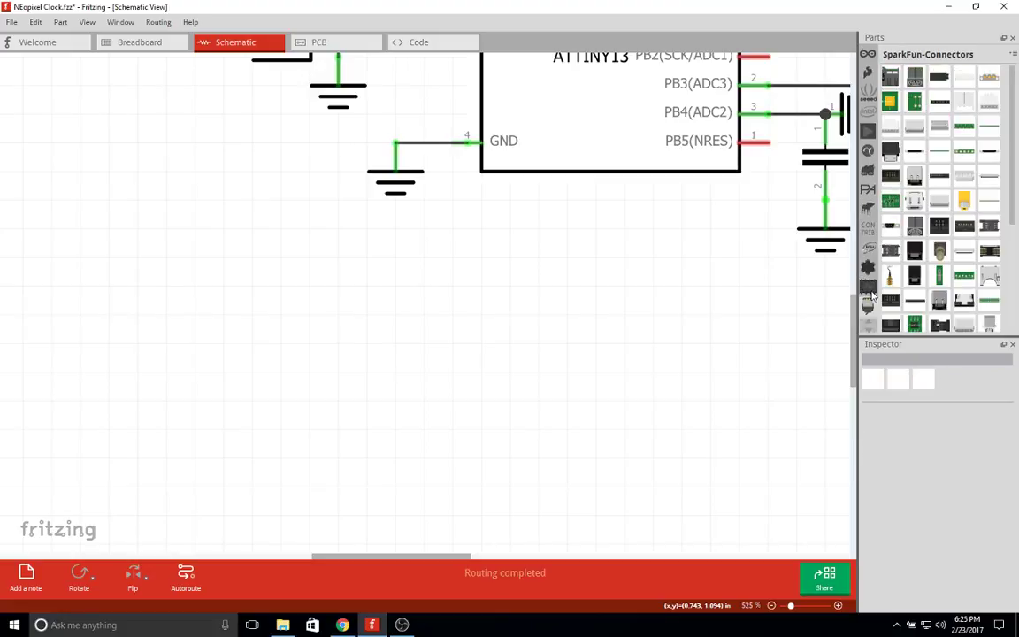
{"action": "scroll", "coordinate": [869, 294], "scroll_direction": "down", "scroll_amount": 1}
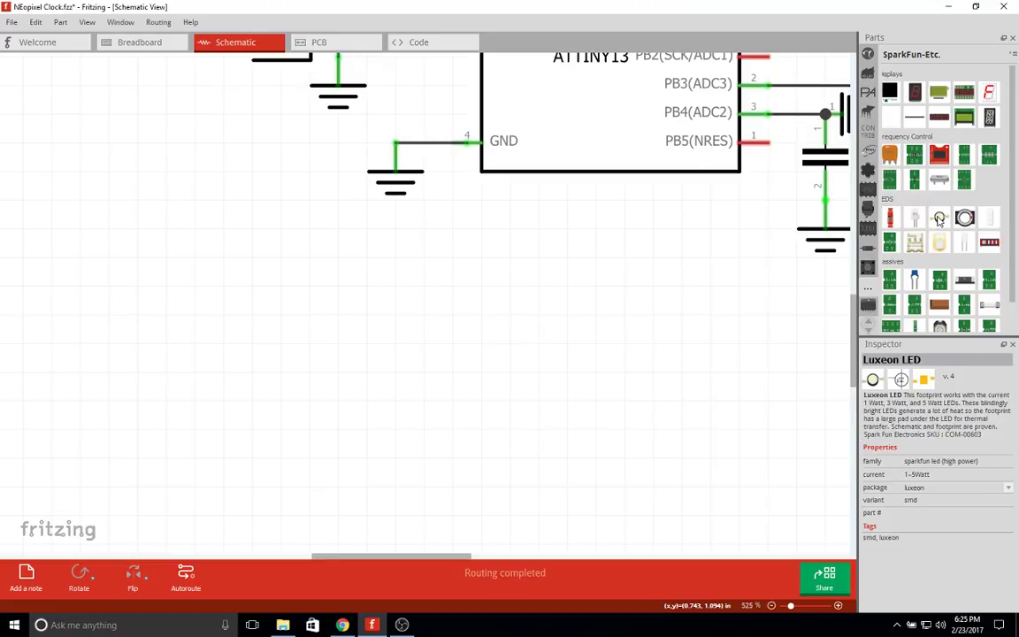
{"action": "scroll", "coordinate": [939, 219], "scroll_direction": "down", "scroll_amount": 1}
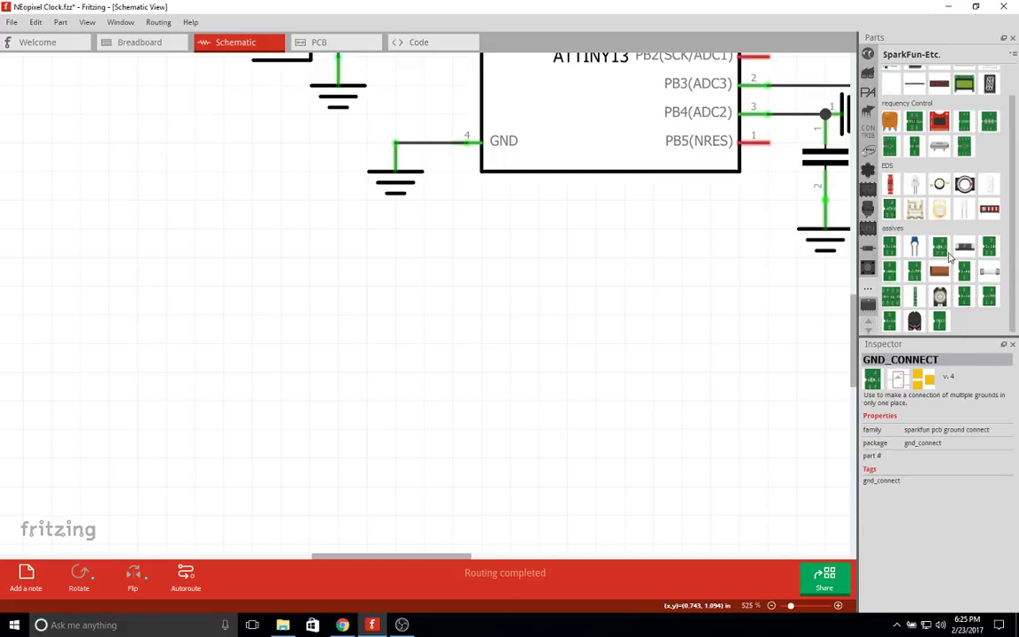
{"action": "scroll", "coordinate": [885, 276], "scroll_direction": "up", "scroll_amount": 1}
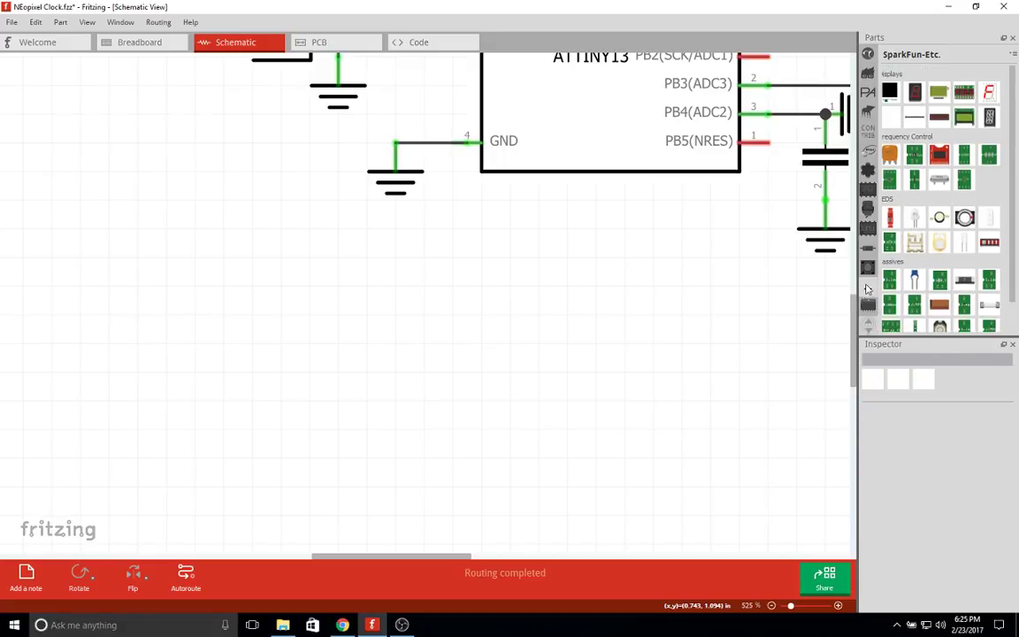
{"action": "scroll", "coordinate": [867, 289], "scroll_direction": "up", "scroll_amount": 5}
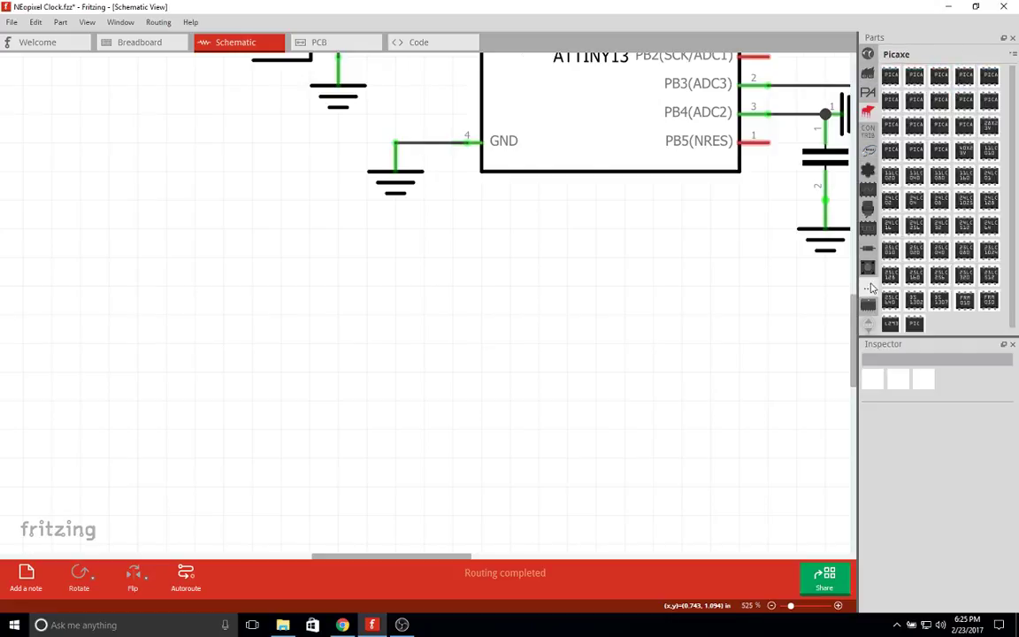
{"action": "scroll", "coordinate": [870, 287], "scroll_direction": "up", "scroll_amount": 1}
{"action": "scroll", "coordinate": [870, 288], "scroll_direction": "down", "scroll_amount": 1}
{"action": "scroll", "coordinate": [870, 287], "scroll_direction": "up", "scroll_amount": 1}
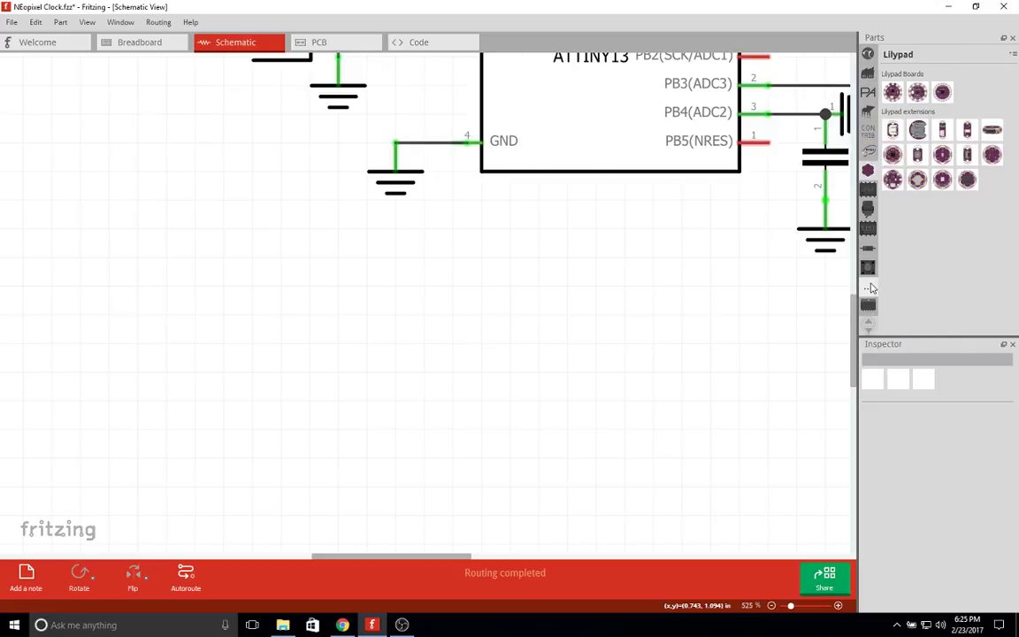
{"action": "scroll", "coordinate": [870, 288], "scroll_direction": "down", "scroll_amount": 3}
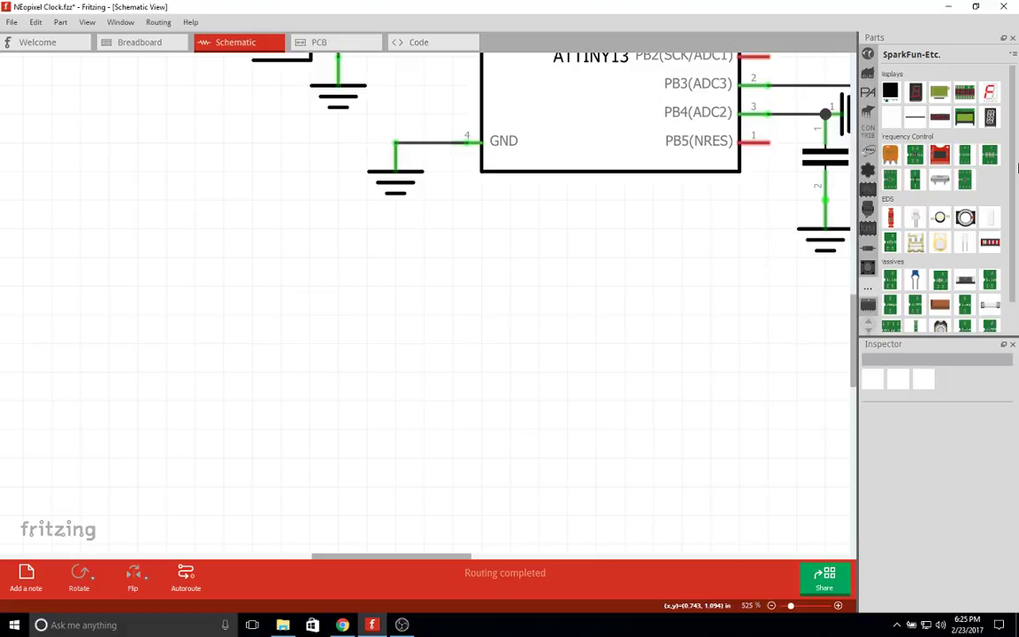
{"action": "left_click", "coordinate": [939, 181]}
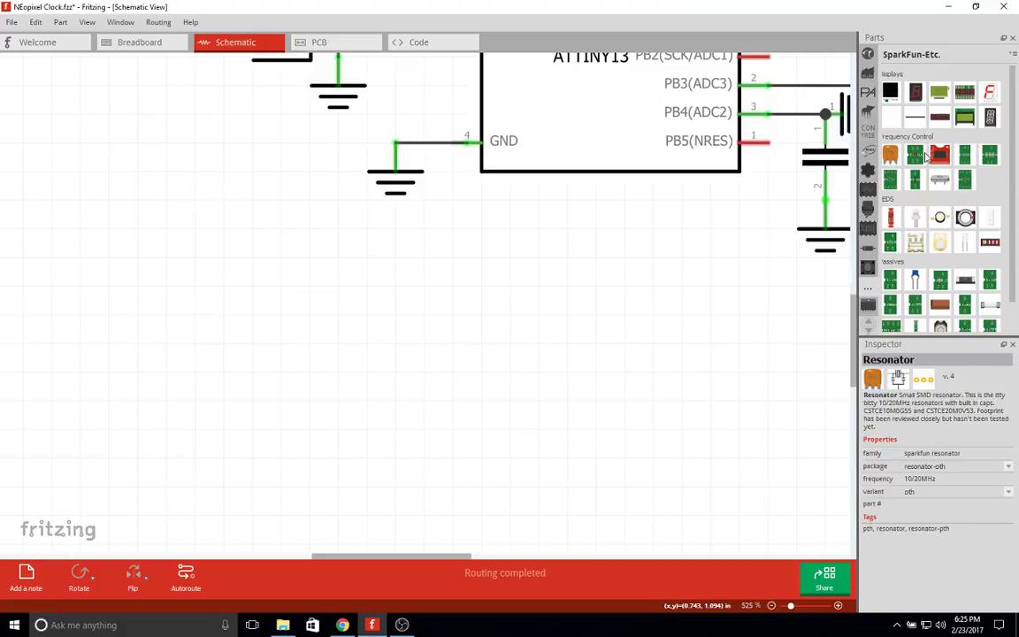
Check the WeMos bin and look through the AdaFruit bin for NeoPixel rings and strips.
{"action": "left_click", "coordinate": [867, 212]}
{"action": "scroll", "coordinate": [868, 215], "scroll_direction": "down", "scroll_amount": 3}
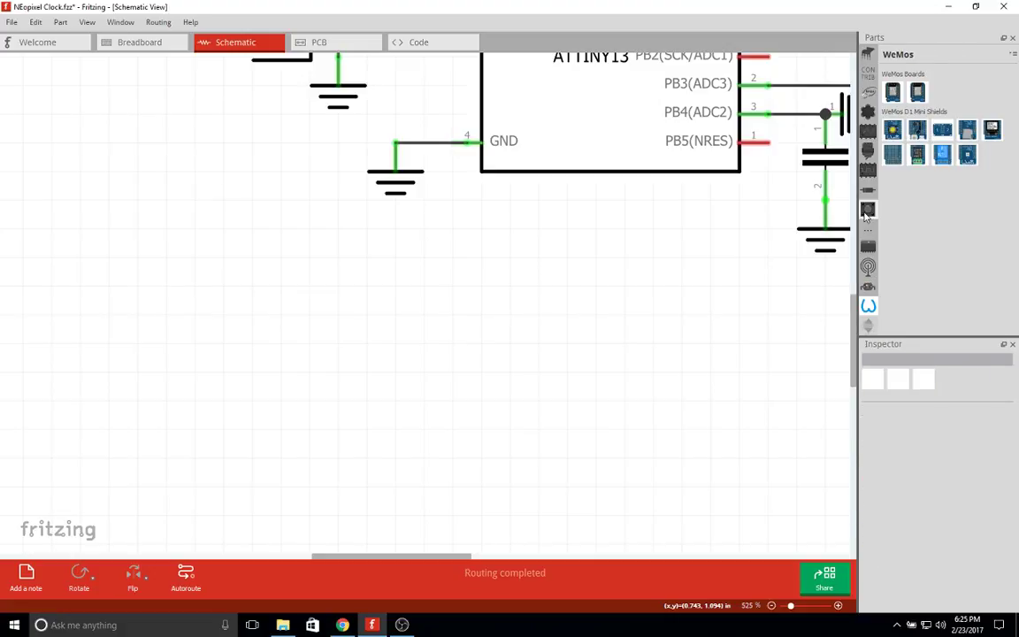
{"action": "scroll", "coordinate": [867, 215], "scroll_direction": "down", "scroll_amount": 2}
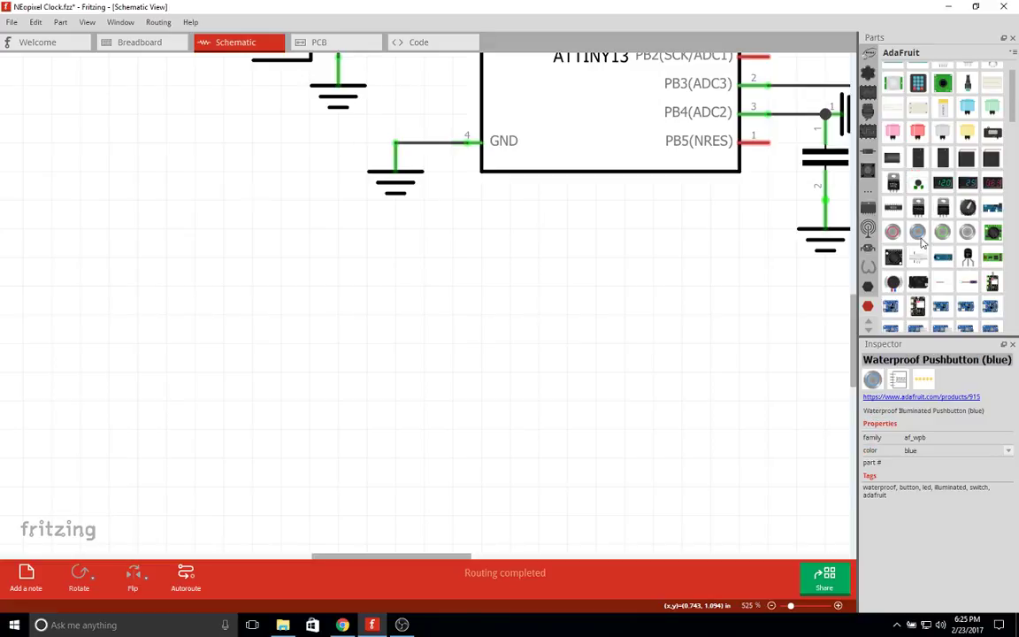
{"action": "scroll", "coordinate": [956, 258], "scroll_direction": "down", "scroll_amount": 3}
{"action": "scroll", "coordinate": [956, 259], "scroll_direction": "down", "scroll_amount": 5}
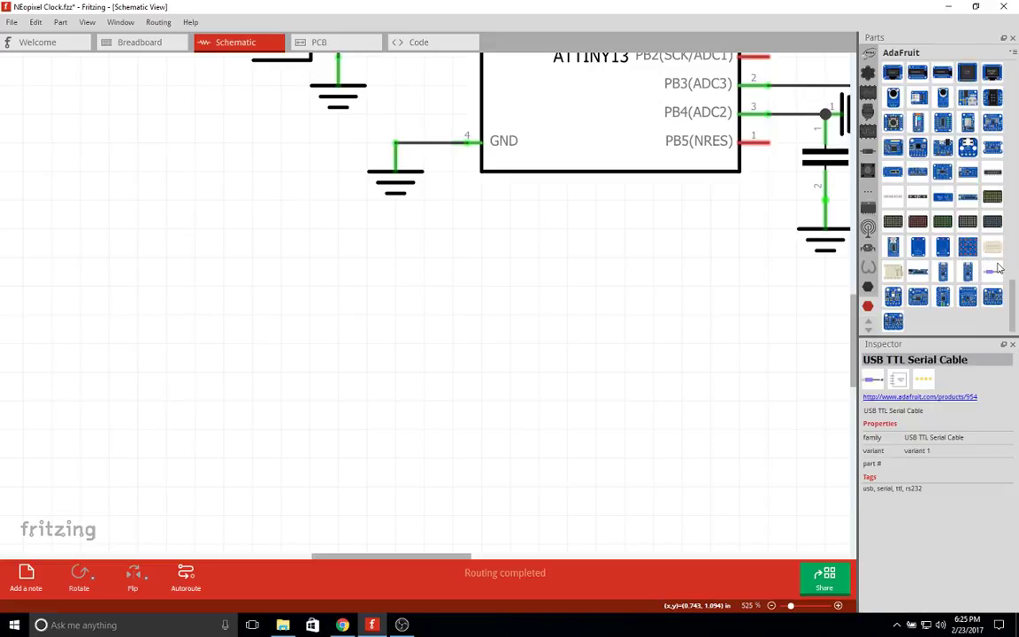
{"action": "scroll", "coordinate": [944, 205], "scroll_direction": "up", "scroll_amount": 4}
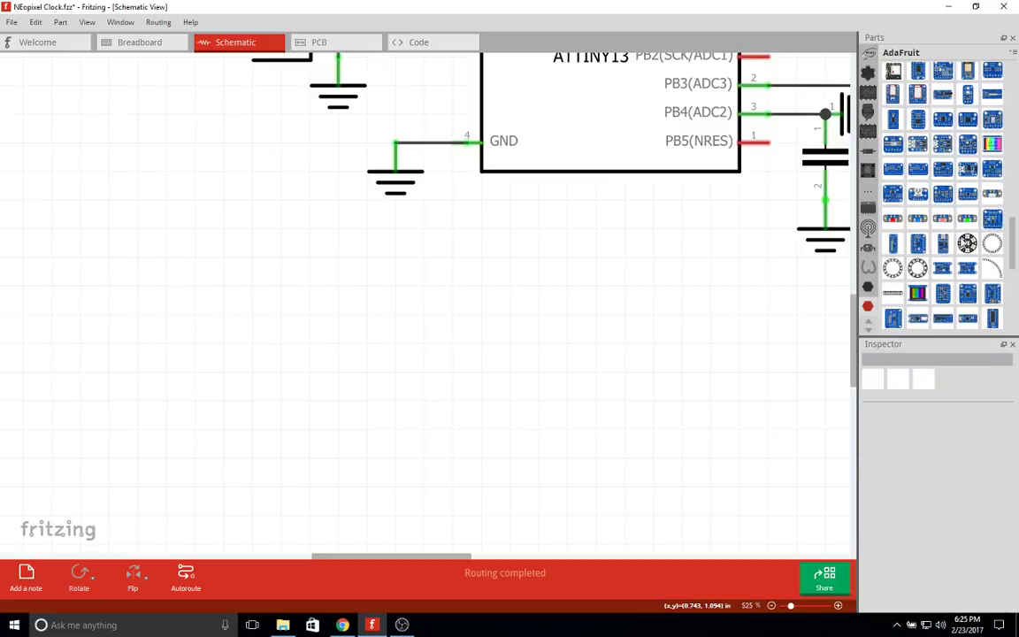
{"action": "left_click", "coordinate": [966, 243]}
{"action": "scroll", "coordinate": [916, 203], "scroll_direction": "down", "scroll_amount": 3}
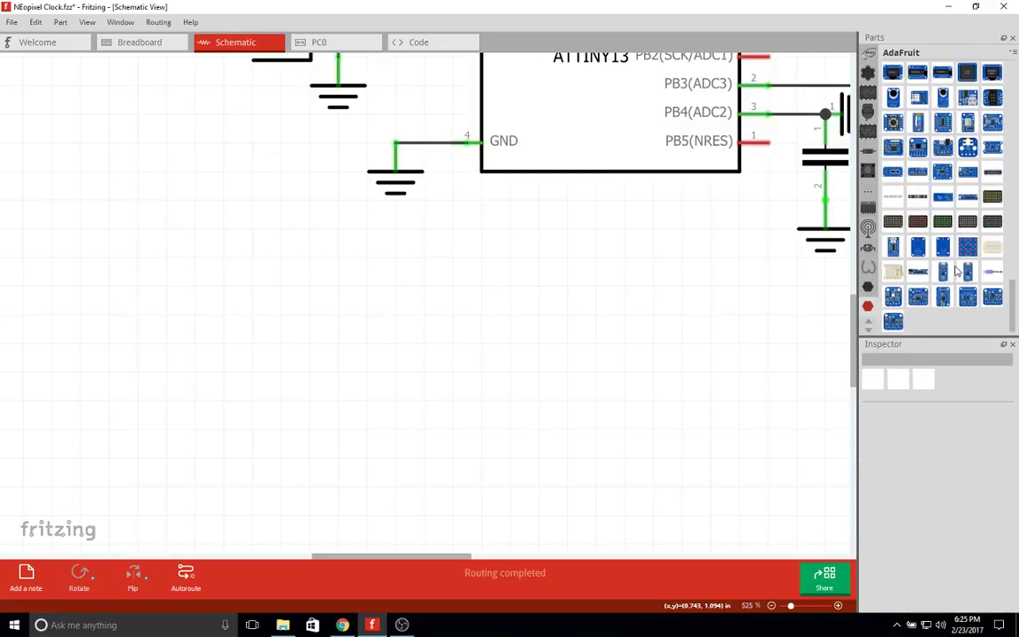
Try out the black 60/m Neopixel Strip below the power connector, shift it away from the ATTINY13, and delete it.
{"action": "left_click_drag", "start_coordinate": [916, 203], "coordinate": [346, 252]}
{"action": "scroll", "coordinate": [510, 313], "scroll_direction": "down", "scroll_amount": 2}
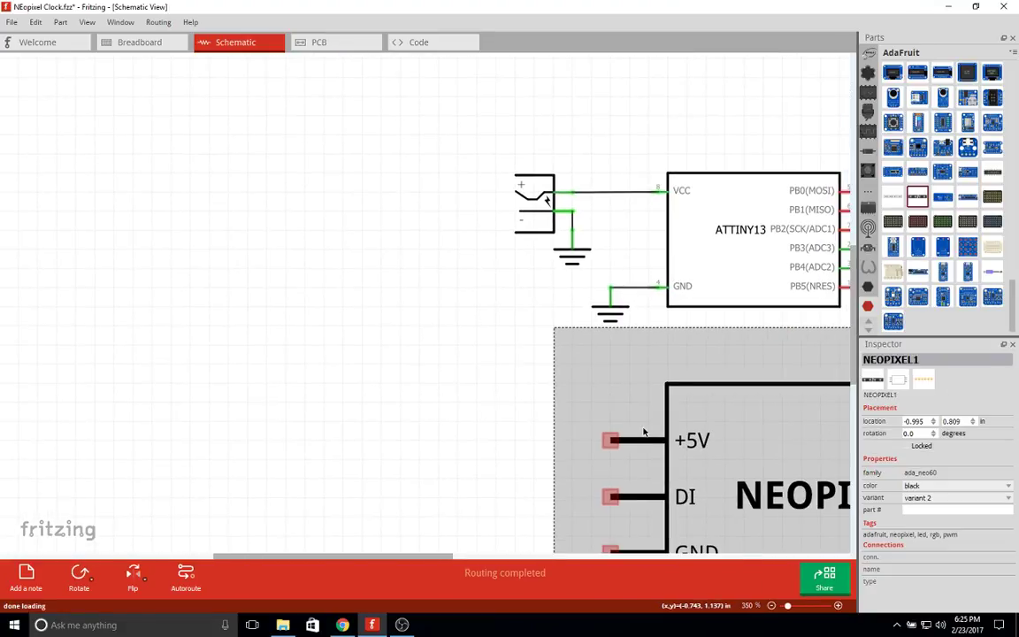
{"action": "scroll", "coordinate": [656, 408], "scroll_direction": "up", "scroll_amount": 1}
{"action": "left_click_drag", "start_coordinate": [656, 407], "coordinate": [235, 395]}
{"action": "right_click", "coordinate": [237, 382]}
{"action": "left_click", "coordinate": [368, 309]}
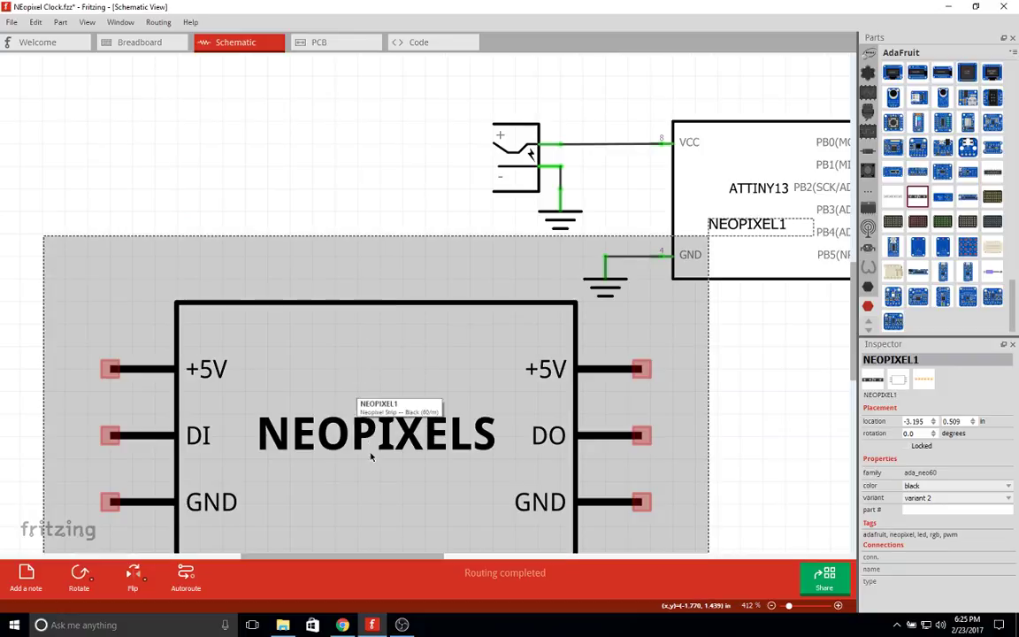
{"action": "key", "text": "Delete"}
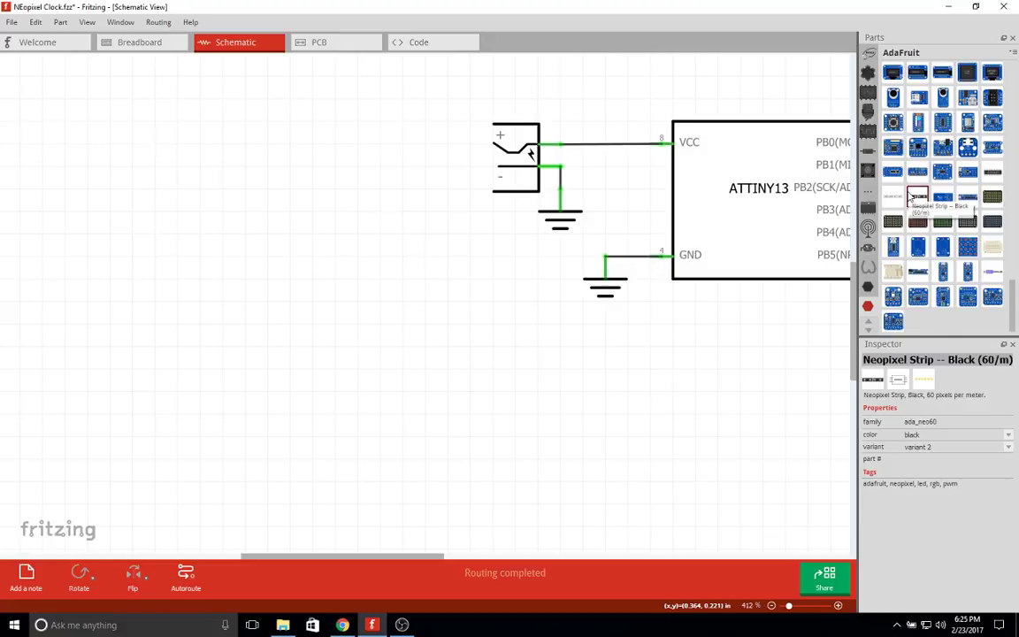
Place two Quarter 60 NeoPixel Rings side by side below the power connector, with the first ring's DATAOUT meeting the second's DATAIN.
{"action": "scroll", "coordinate": [910, 196], "scroll_direction": "up", "scroll_amount": 4}
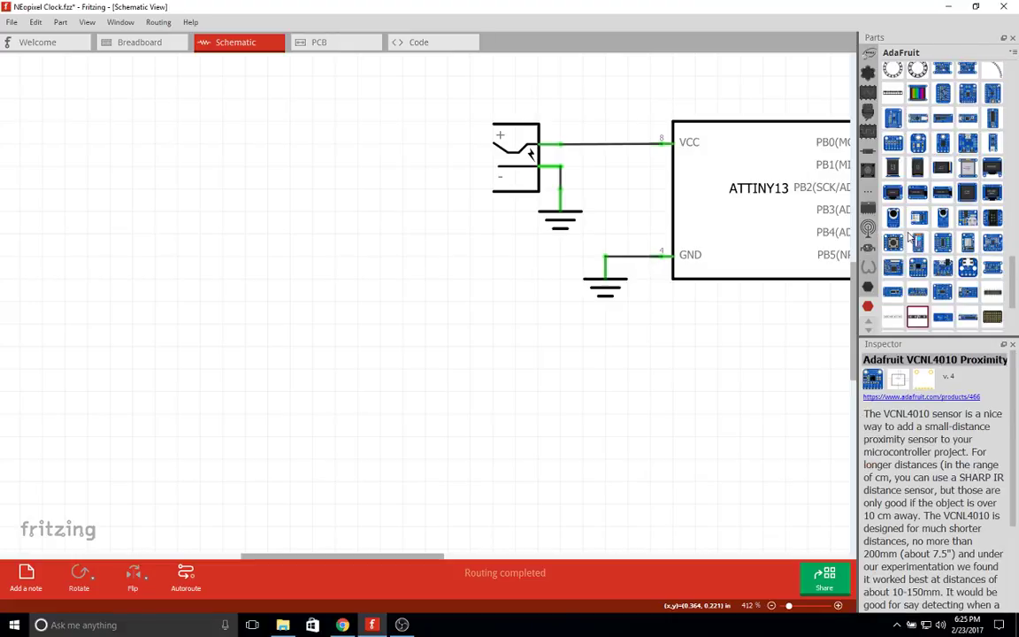
{"action": "scroll", "coordinate": [910, 237], "scroll_direction": "up", "scroll_amount": 6}
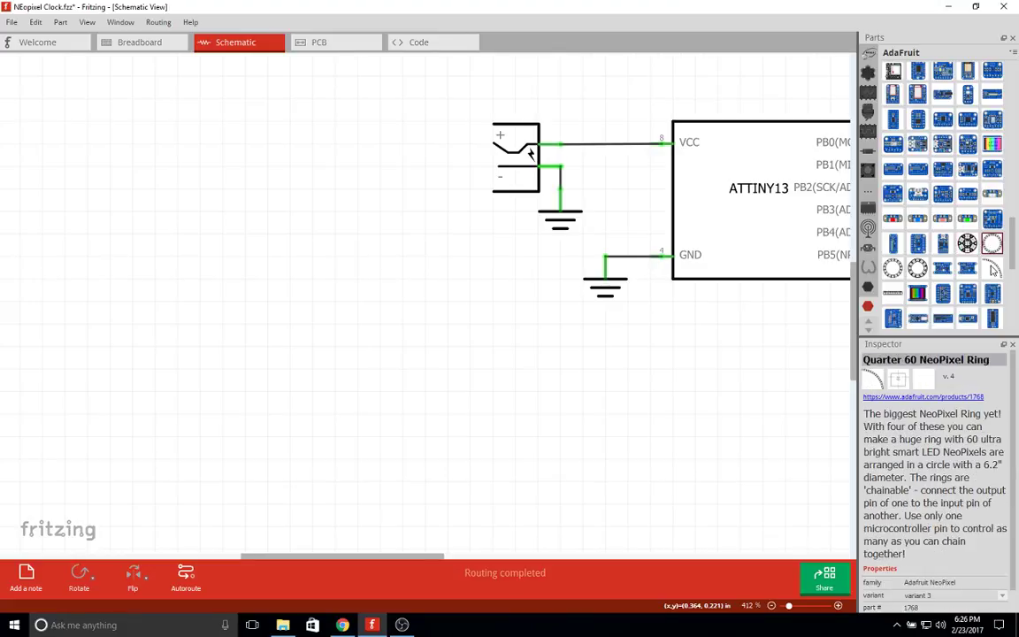
{"action": "scroll", "coordinate": [994, 270], "scroll_direction": "down", "scroll_amount": 6}
{"action": "scroll", "coordinate": [994, 270], "scroll_direction": "up", "scroll_amount": 6}
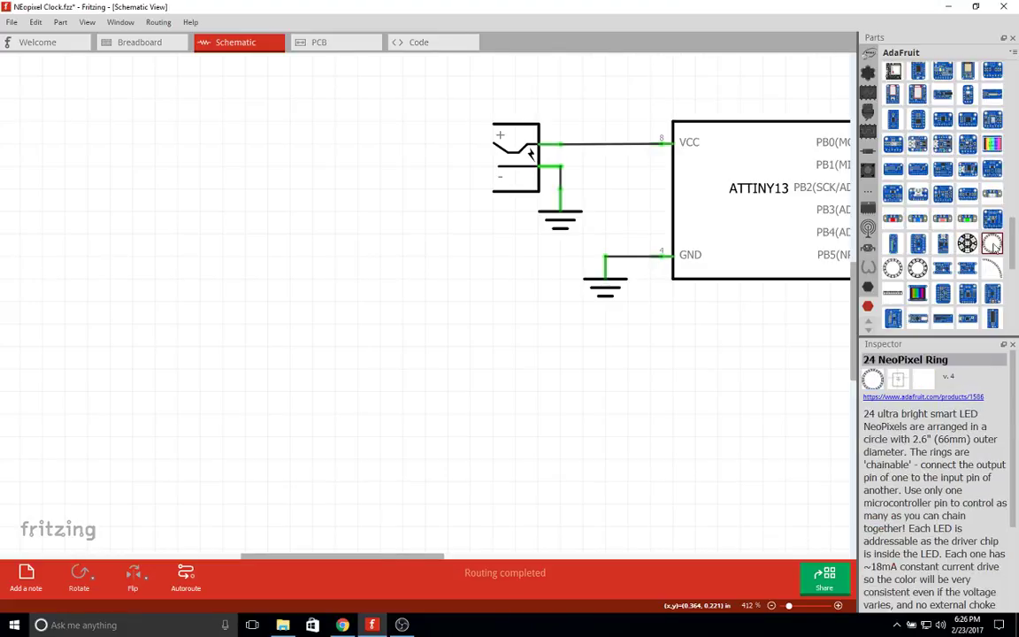
{"action": "left_click_drag", "start_coordinate": [991, 268], "coordinate": [168, 231]}
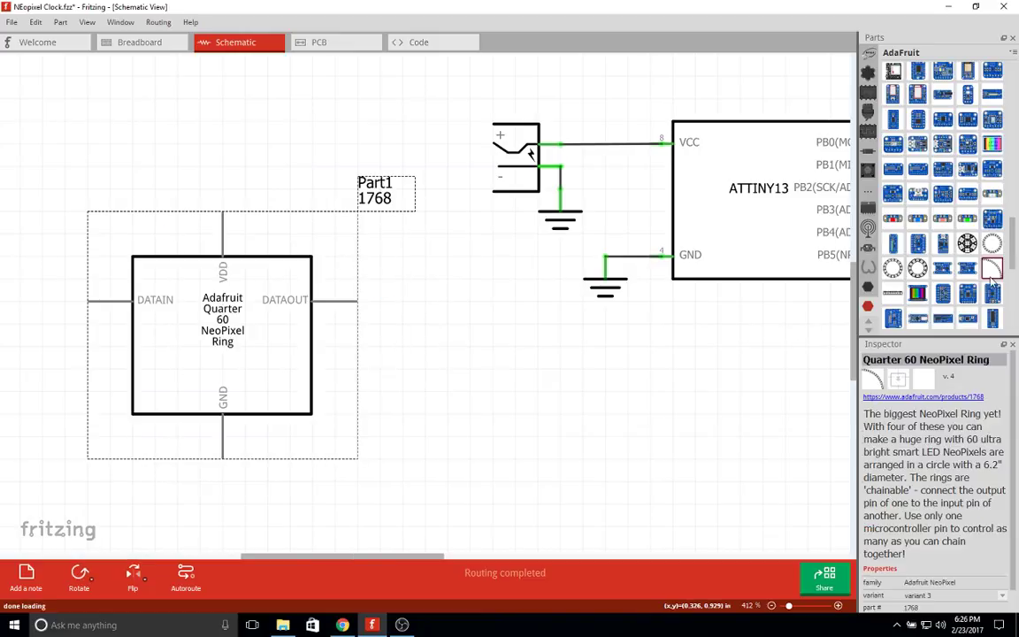
{"action": "left_click_drag", "start_coordinate": [177, 405], "coordinate": [210, 412]}
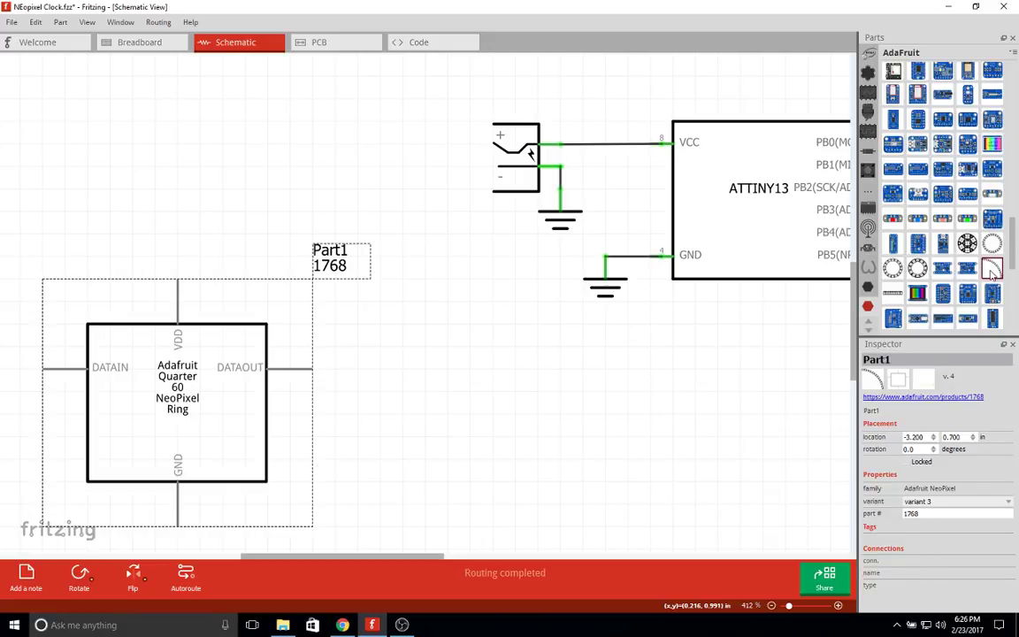
{"action": "left_click_drag", "start_coordinate": [992, 274], "coordinate": [350, 343]}
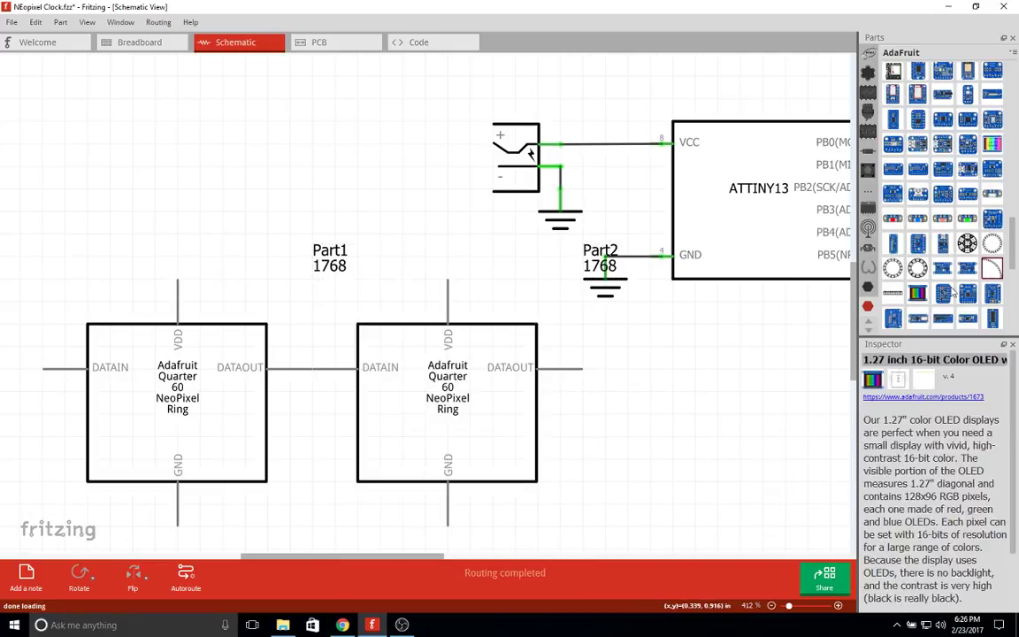
Add a third Quarter 60 NeoPixel Ring and position it above the ATTINY13.
{"action": "left_click_drag", "start_coordinate": [992, 268], "coordinate": [602, 329]}
{"action": "scroll", "coordinate": [522, 456], "scroll_direction": "down", "scroll_amount": 3, "text": "ctrl"}
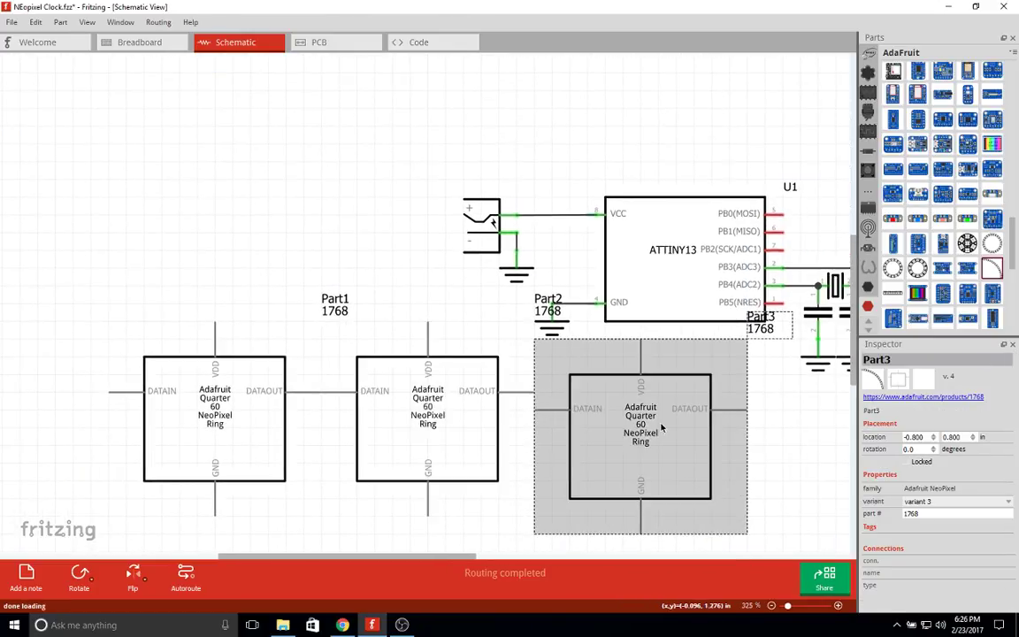
{"action": "left_click_drag", "start_coordinate": [659, 463], "coordinate": [740, 195]}
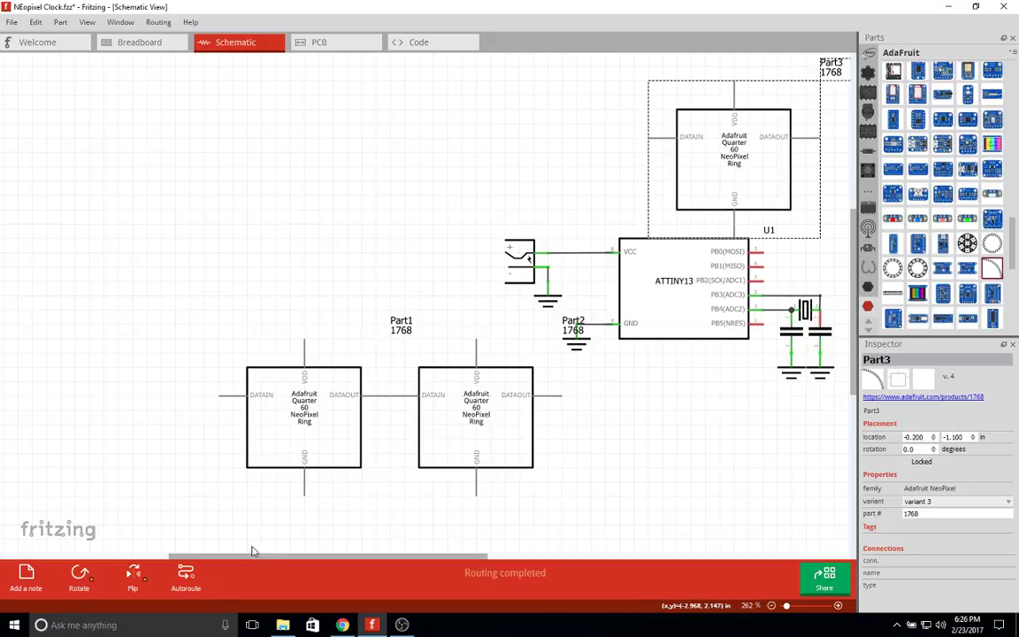
Line up the three NeoPixel rings in one row above the ATTINY13 and place a fourth Quarter 60 ring at the row's left end.
{"action": "left_click_drag", "start_coordinate": [251, 555], "coordinate": [359, 553]}
{"action": "scroll", "coordinate": [438, 418], "scroll_direction": "down", "scroll_amount": 3, "text": "ctrl"}
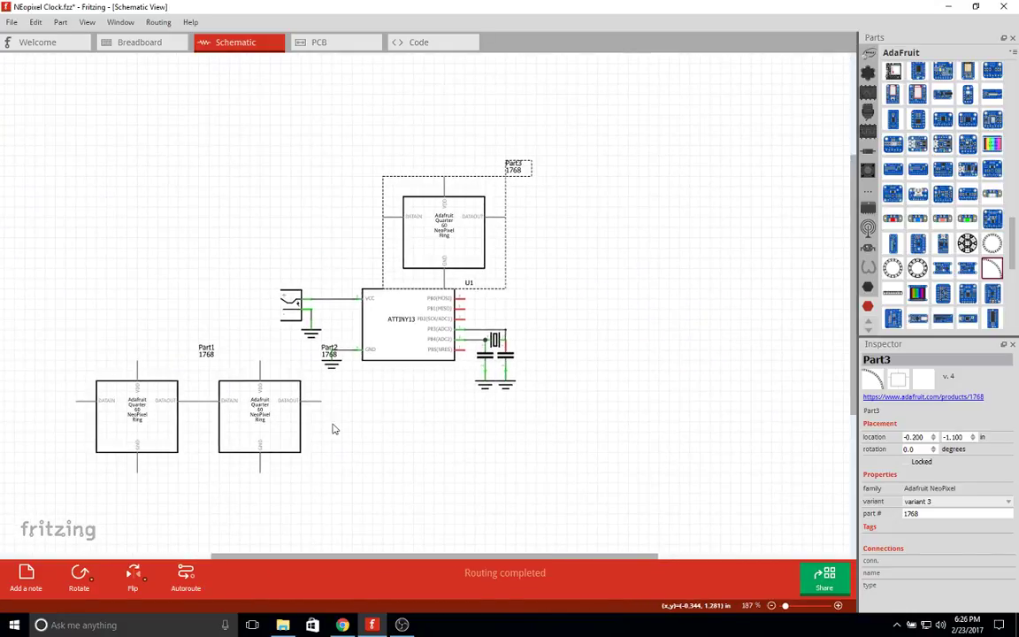
{"action": "scroll", "coordinate": [332, 429], "scroll_direction": "up", "scroll_amount": 1, "text": "ctrl"}
{"action": "left_click_drag", "start_coordinate": [273, 425], "coordinate": [599, 231]}
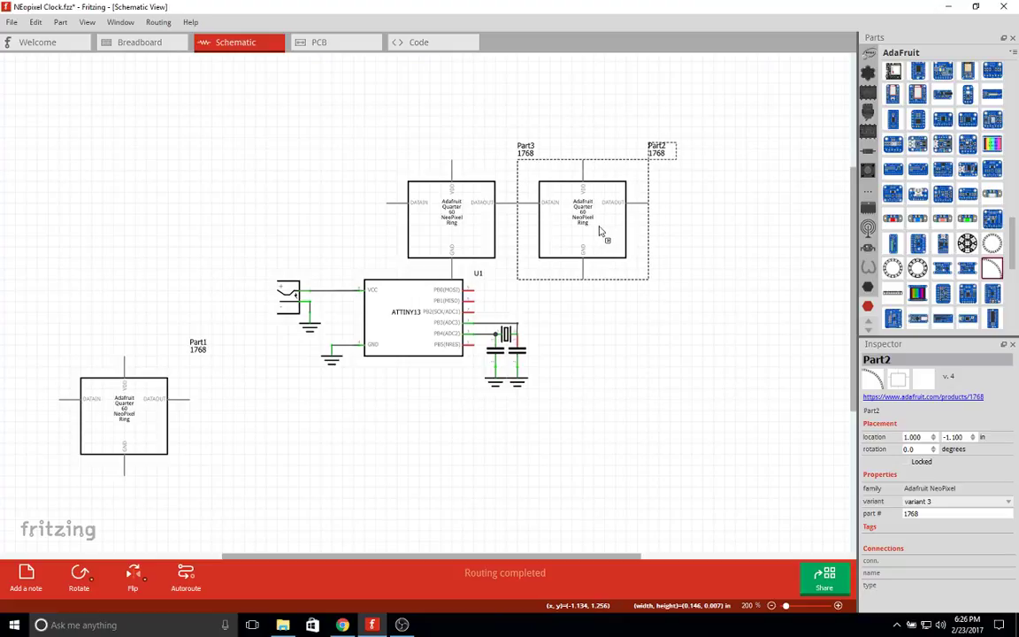
{"action": "left_click_drag", "start_coordinate": [101, 433], "coordinate": [289, 201]}
{"action": "left_click_drag", "start_coordinate": [451, 212], "coordinate": [396, 179]}
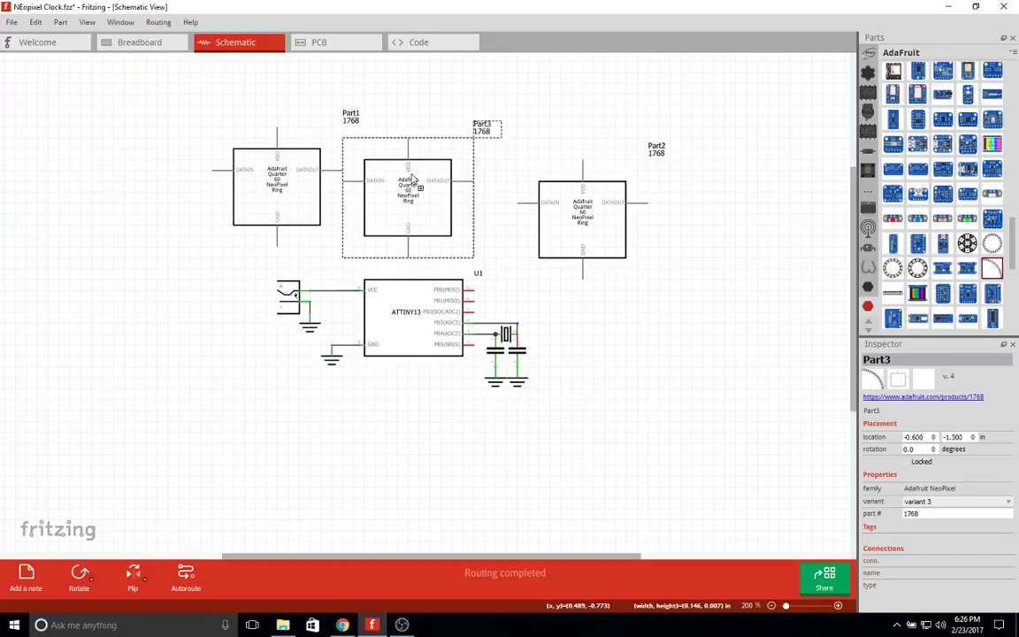
{"action": "left_click_drag", "start_coordinate": [587, 193], "coordinate": [560, 187]}
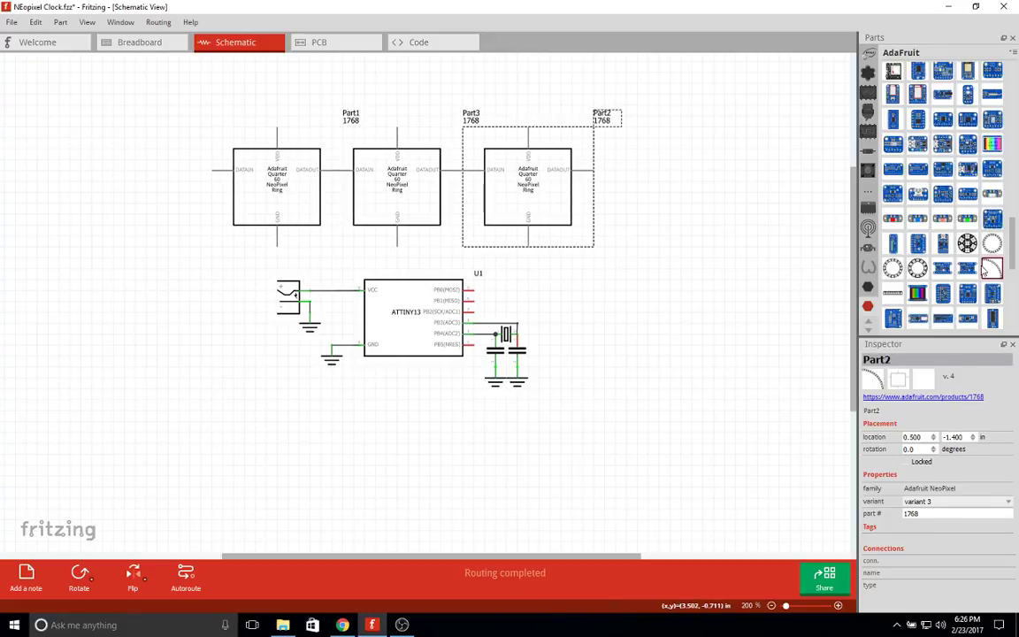
{"action": "left_click_drag", "start_coordinate": [990, 268], "coordinate": [107, 151]}
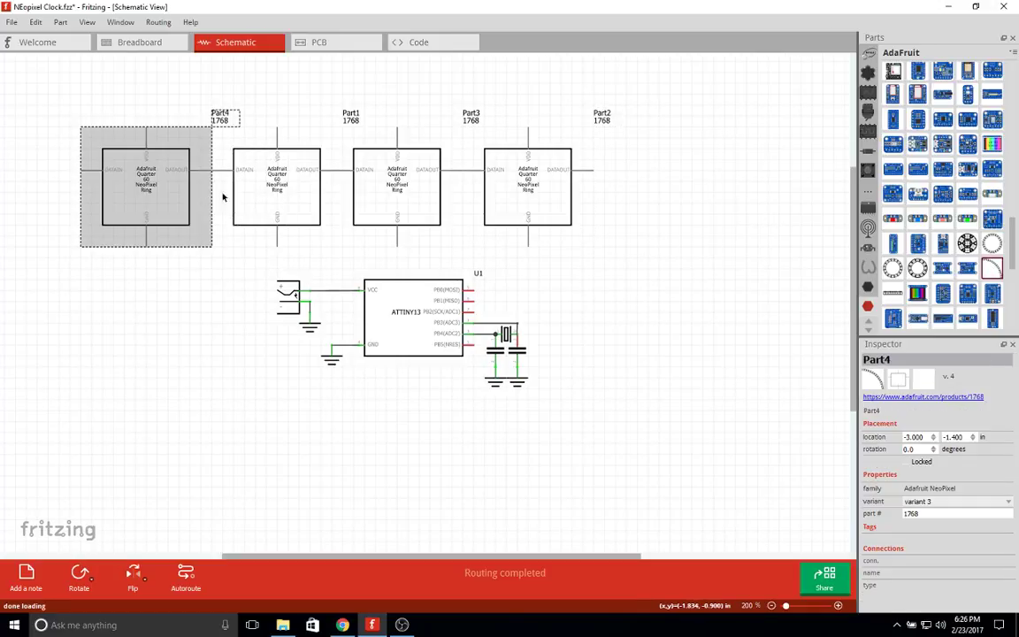
{"action": "left_click", "coordinate": [184, 316]}
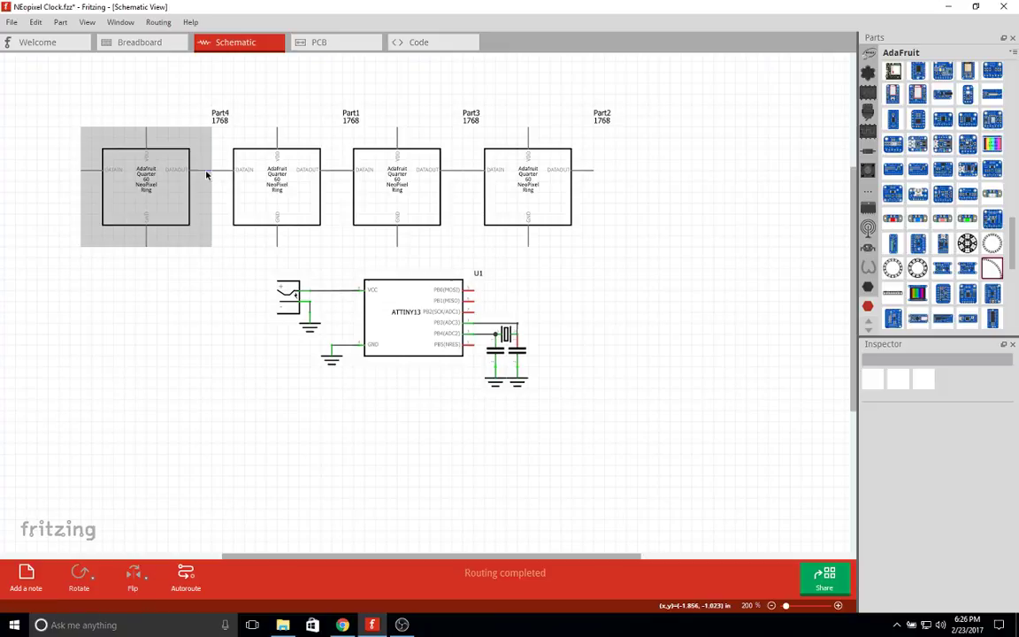
Wire each ring's DATAOUT to the DATAIN of the next ring along the row of four.
{"action": "left_click_drag", "start_coordinate": [207, 174], "coordinate": [236, 169]}
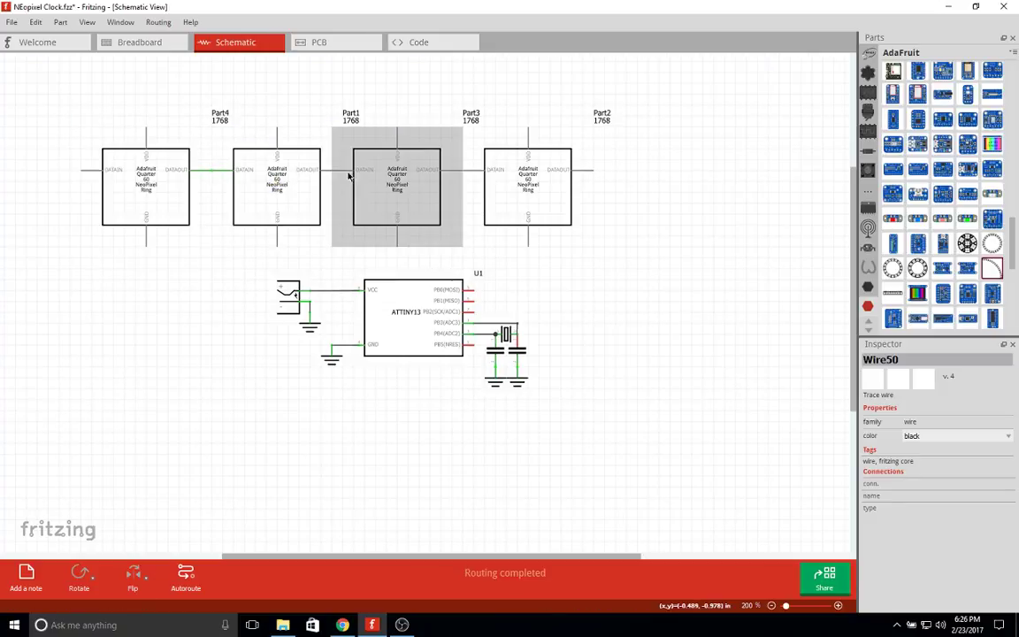
{"action": "left_click_drag", "start_coordinate": [331, 176], "coordinate": [350, 170]}
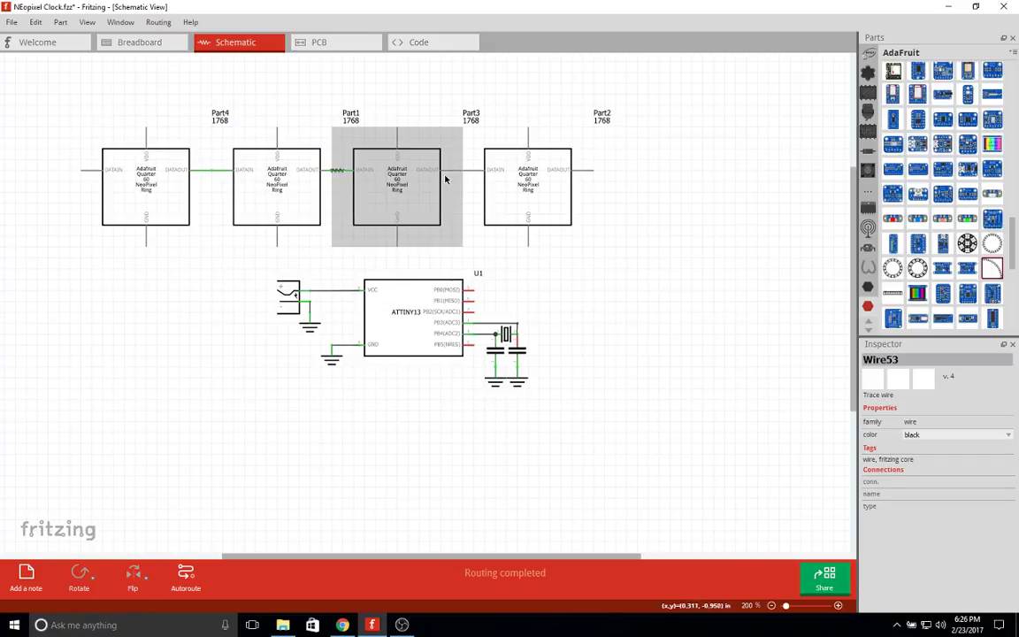
{"action": "left_click", "coordinate": [454, 176]}
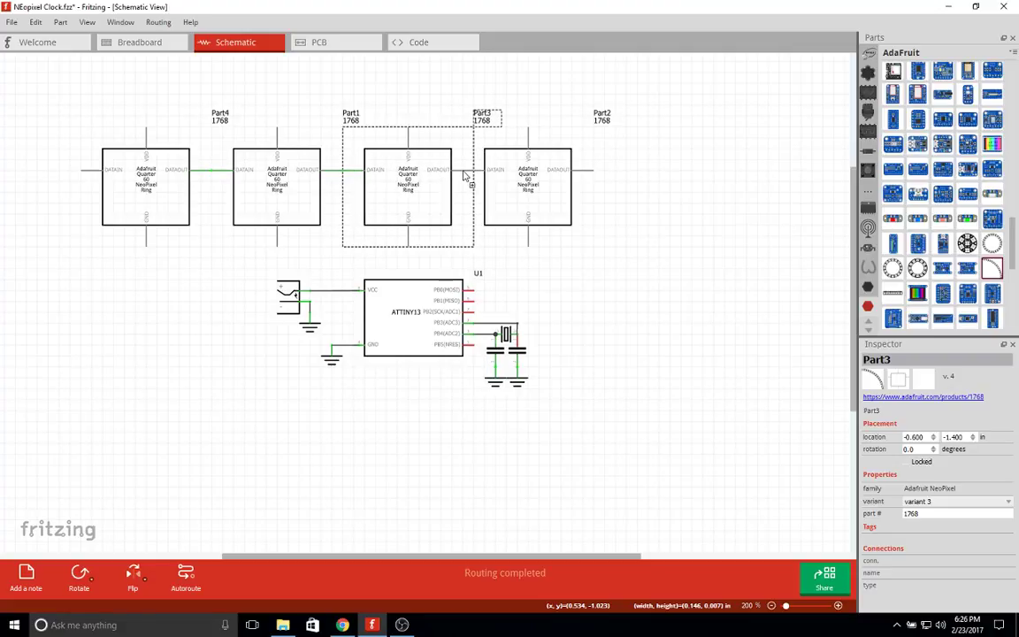
{"action": "left_click", "coordinate": [534, 282]}
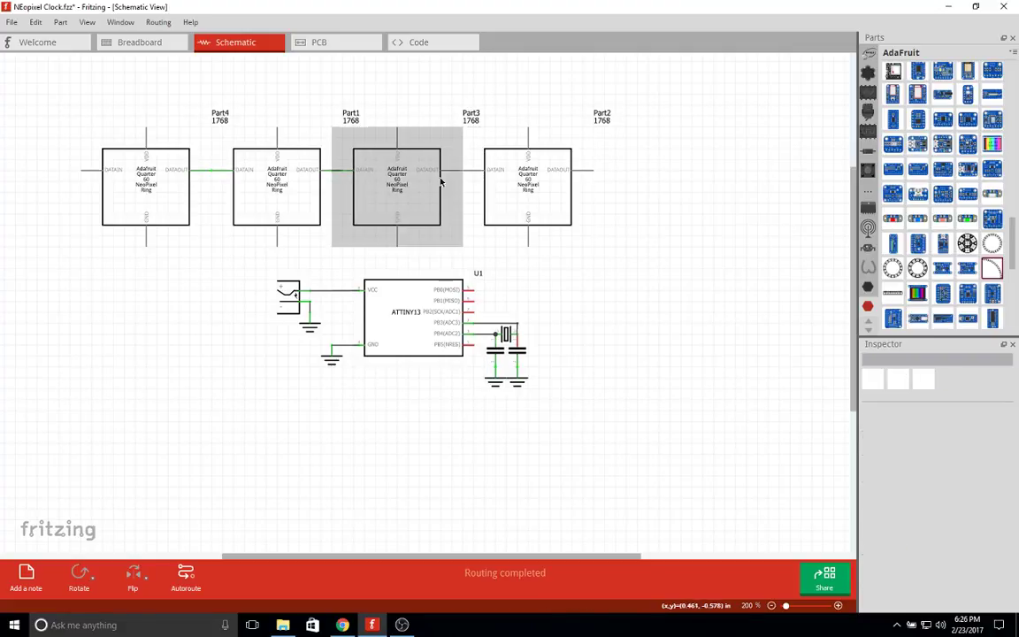
{"action": "mouse_move", "coordinate": [424, 180]}
{"action": "left_mouse_down"}
{"action": "mouse_move", "coordinate": [404, 181]}
{"action": "mouse_move", "coordinate": [484, 170]}
{"action": "left_mouse_up"}
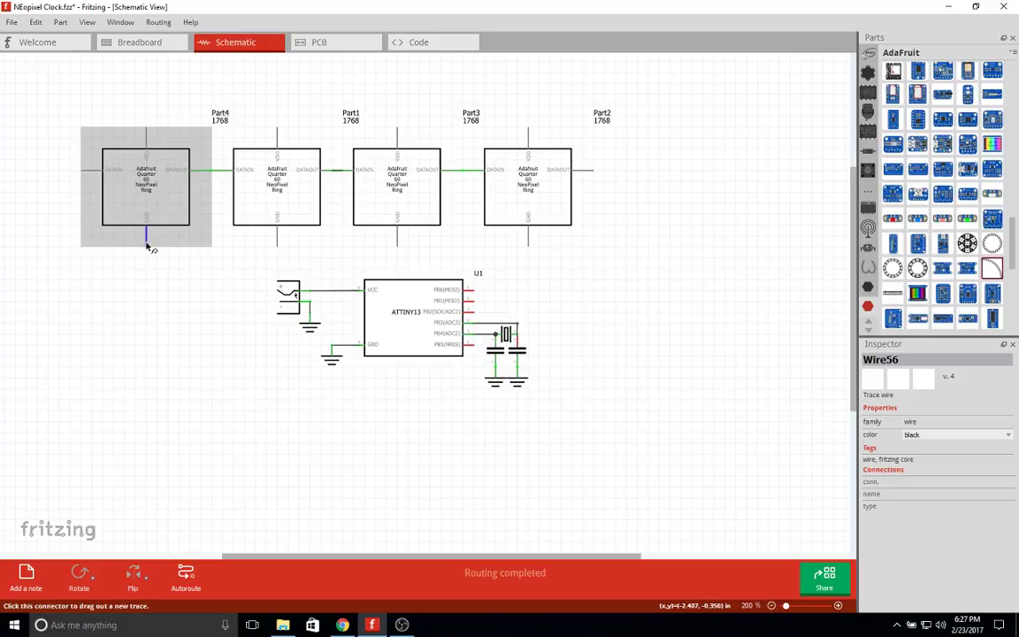
Connect the GND pins of all four rings with one line and their VDD pins with another.
{"action": "left_click_drag", "start_coordinate": [286, 252], "coordinate": [398, 246]}
{"action": "left_click_drag", "start_coordinate": [524, 249], "coordinate": [531, 254]}
{"action": "left_click_drag", "start_coordinate": [147, 133], "coordinate": [277, 129]}
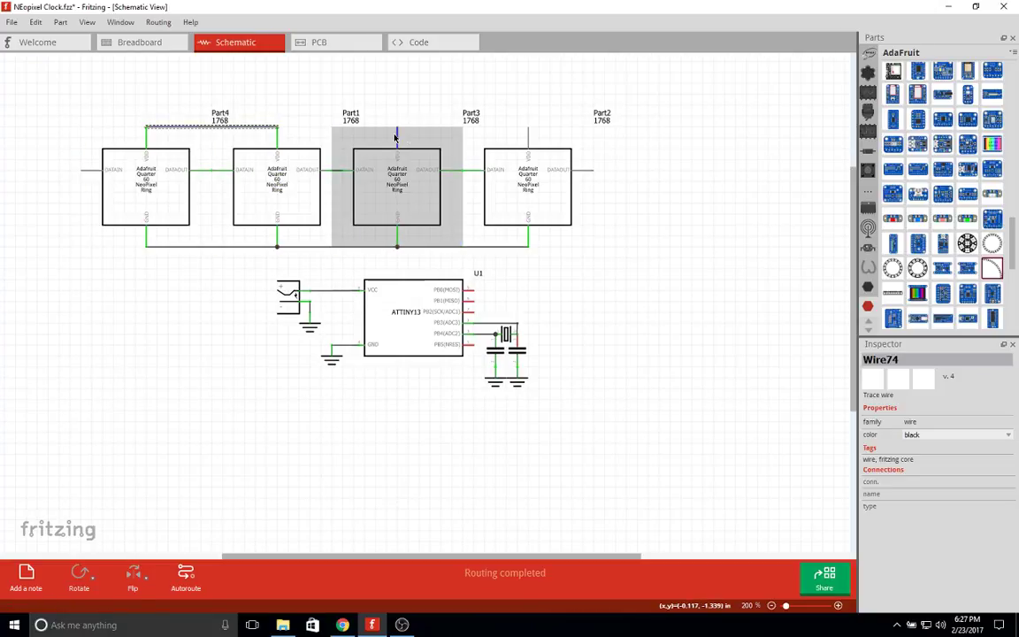
{"action": "mouse_move", "coordinate": [398, 137]}
{"action": "left_mouse_down"}
{"action": "mouse_move", "coordinate": [541, 138]}
{"action": "mouse_move", "coordinate": [410, 137]}
{"action": "left_mouse_up"}
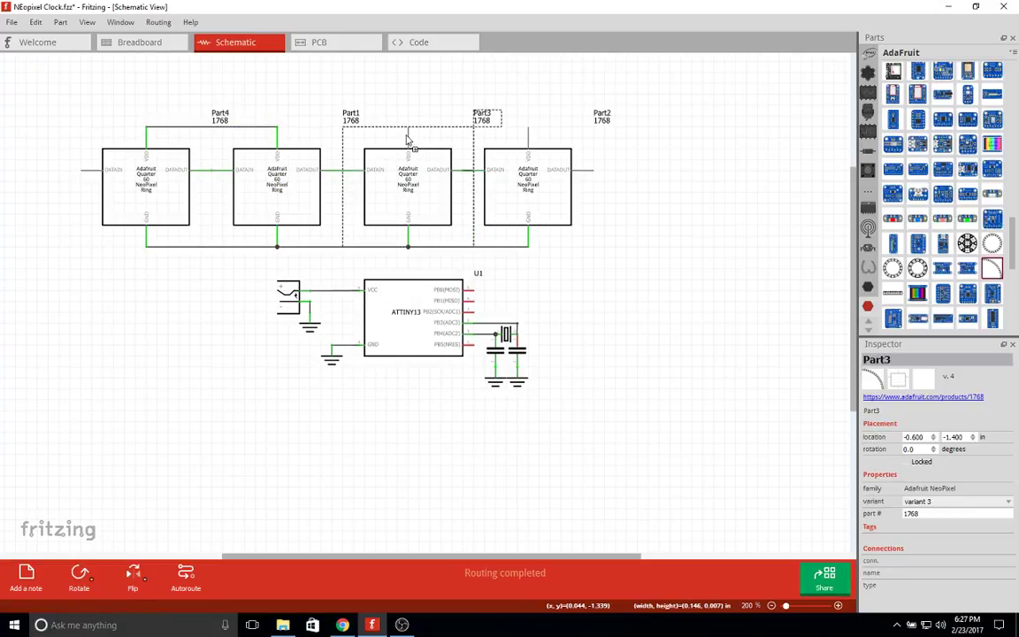
{"action": "left_click_drag", "start_coordinate": [278, 132], "coordinate": [407, 133]}
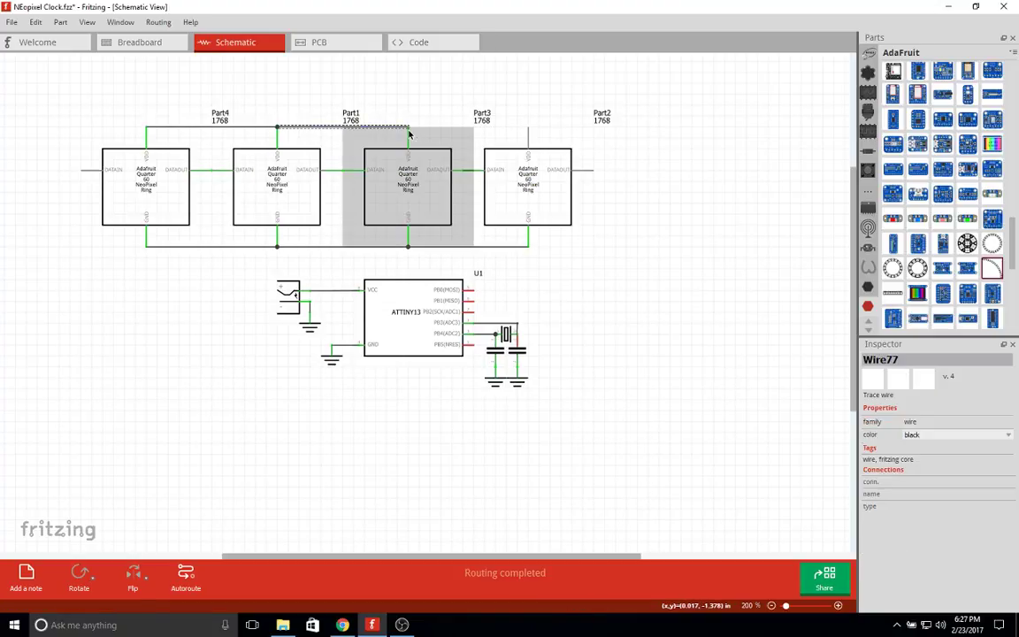
{"action": "left_click_drag", "start_coordinate": [527, 134], "coordinate": [528, 148]}
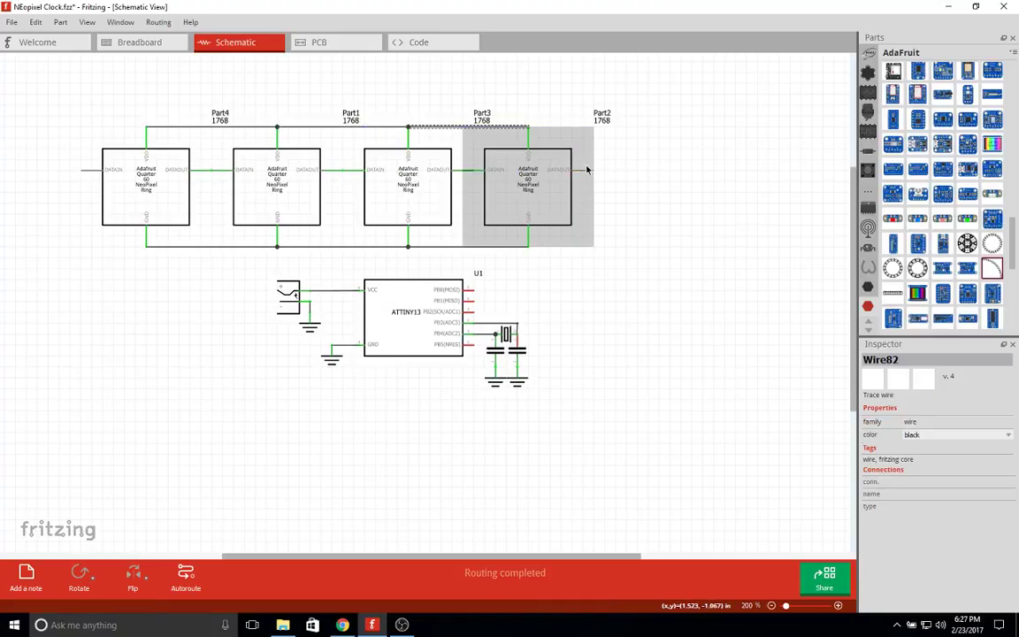
Wire the first ring's DATAIN to PB0 (MOSI) of the ATTINY13, bending the wire to run beneath the row of rings.
{"action": "scroll", "coordinate": [661, 312], "scroll_direction": "up", "scroll_amount": 2, "text": "ctrl"}
{"action": "scroll", "coordinate": [664, 316], "scroll_direction": "down", "scroll_amount": 2, "text": "ctrl"}
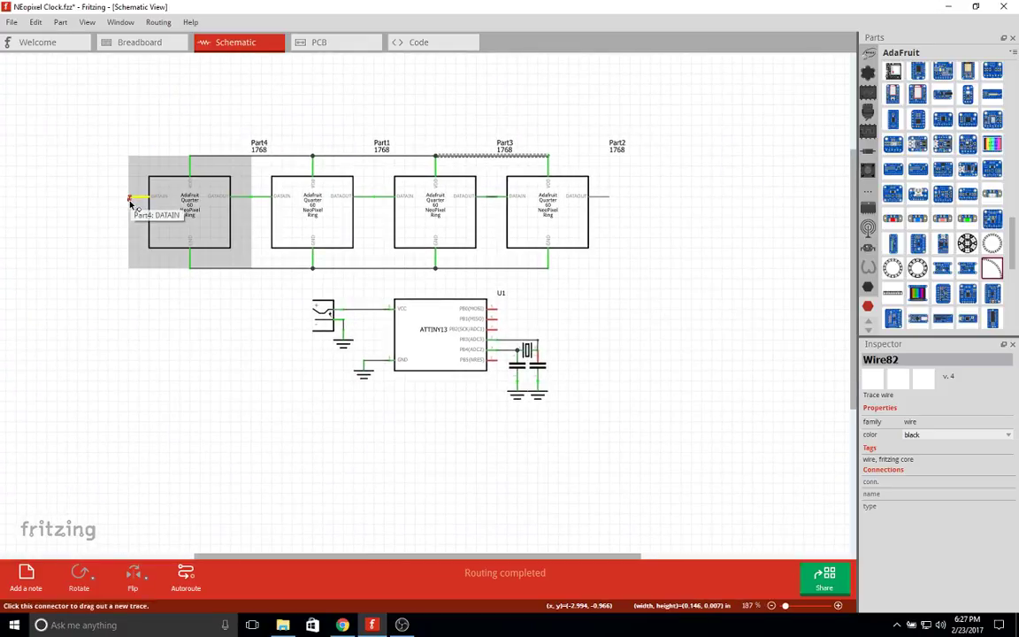
{"action": "left_click_drag", "start_coordinate": [130, 202], "coordinate": [492, 311]}
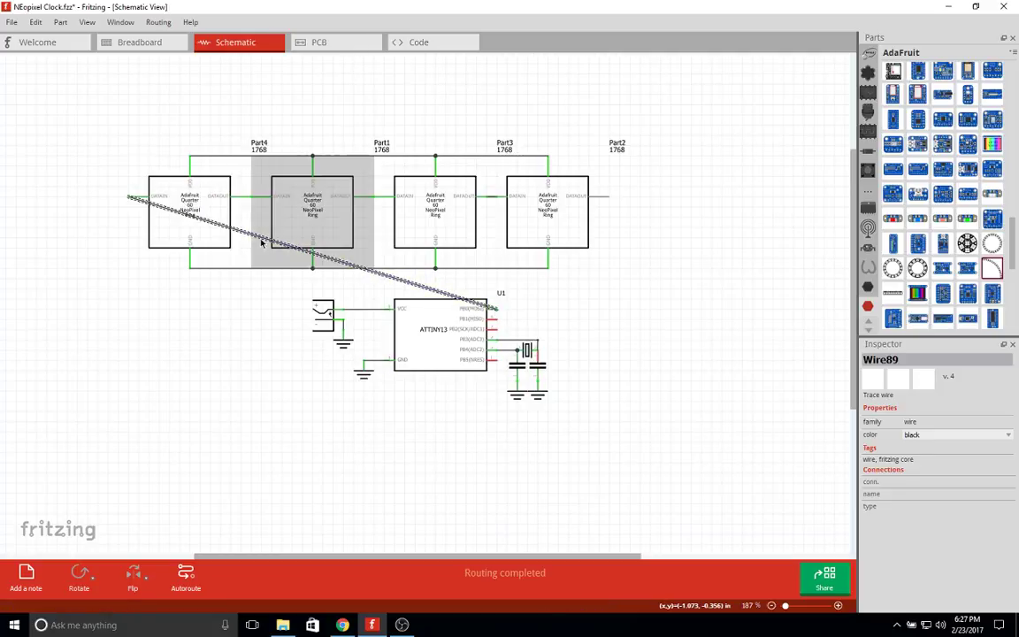
{"action": "left_click_drag", "start_coordinate": [252, 234], "coordinate": [131, 295]}
{"action": "left_click_drag", "start_coordinate": [331, 300], "coordinate": [495, 290]}
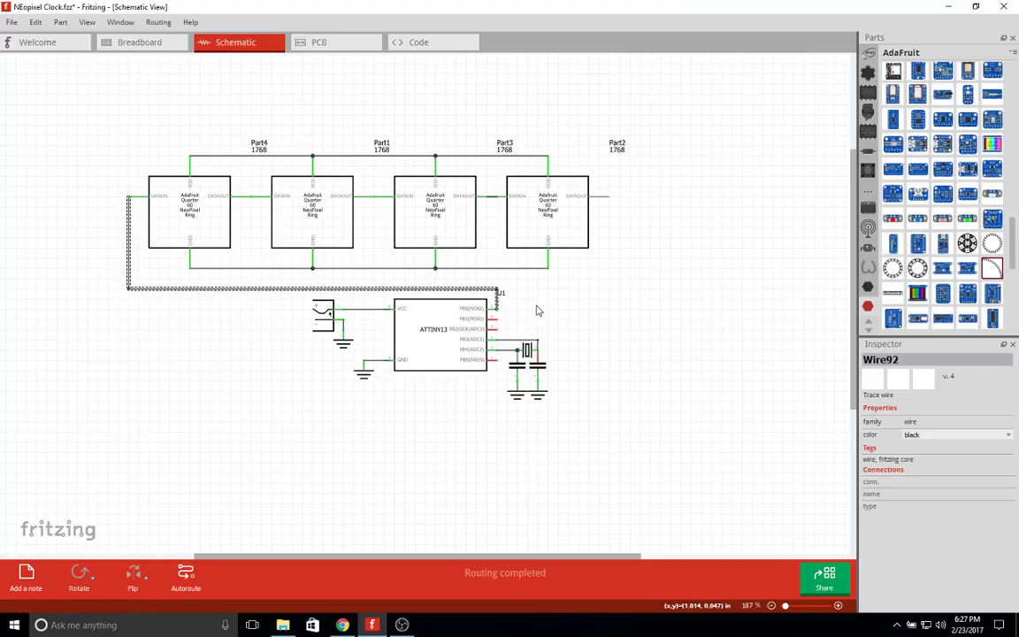
Attach a ground symbol from the Core Parts bin to the GND pin of the last ring in the row.
{"action": "scroll", "coordinate": [612, 324], "scroll_direction": "down", "scroll_amount": 3}
{"action": "scroll", "coordinate": [614, 324], "scroll_direction": "up", "scroll_amount": 5}
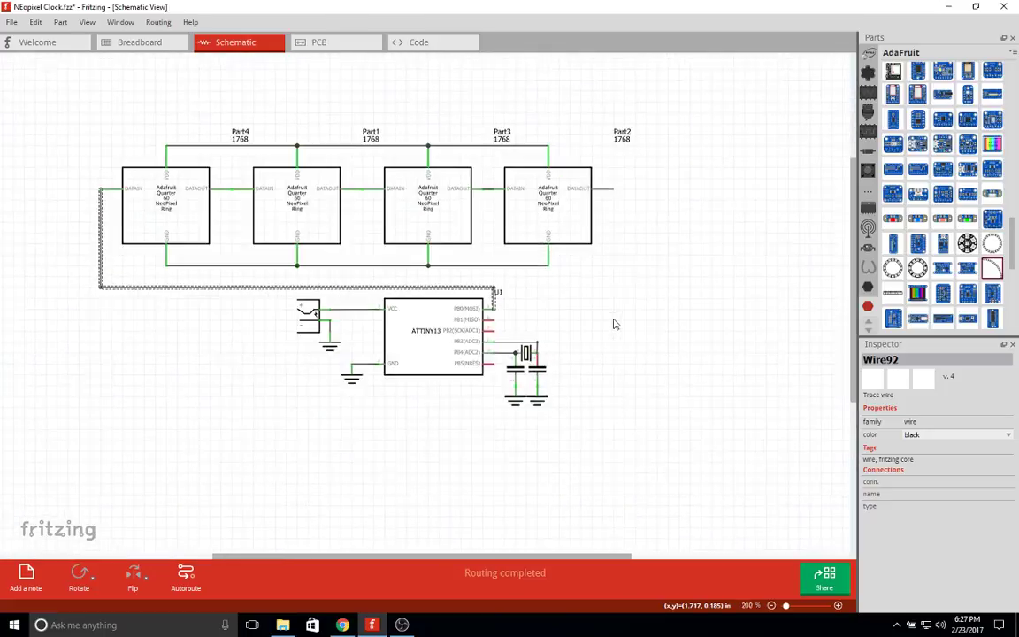
{"action": "scroll", "coordinate": [613, 324], "scroll_direction": "up", "scroll_amount": 3}
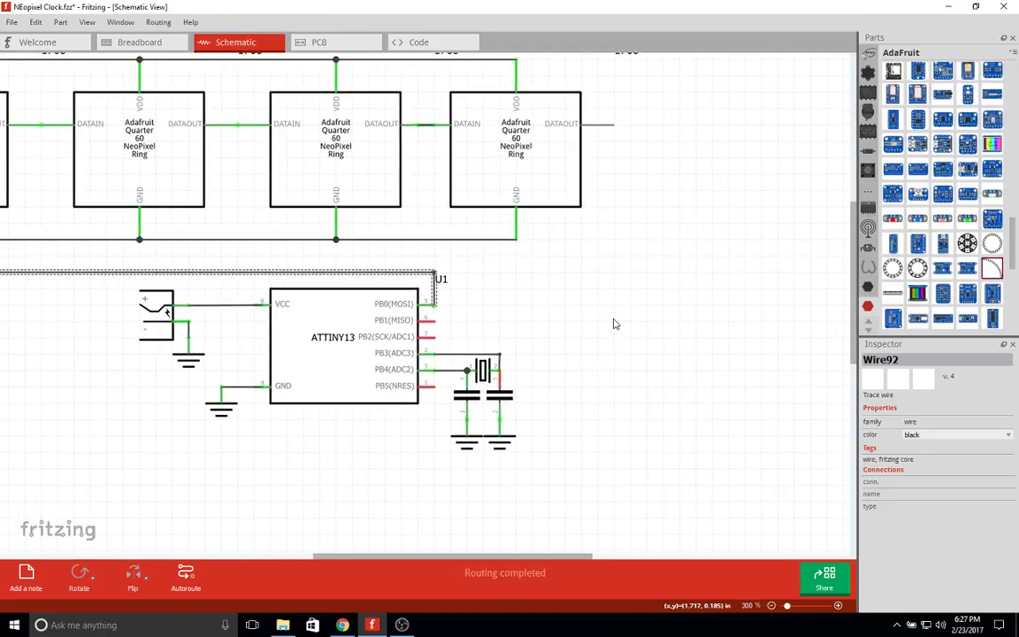
{"action": "scroll", "coordinate": [547, 319], "scroll_direction": "down", "scroll_amount": 1}
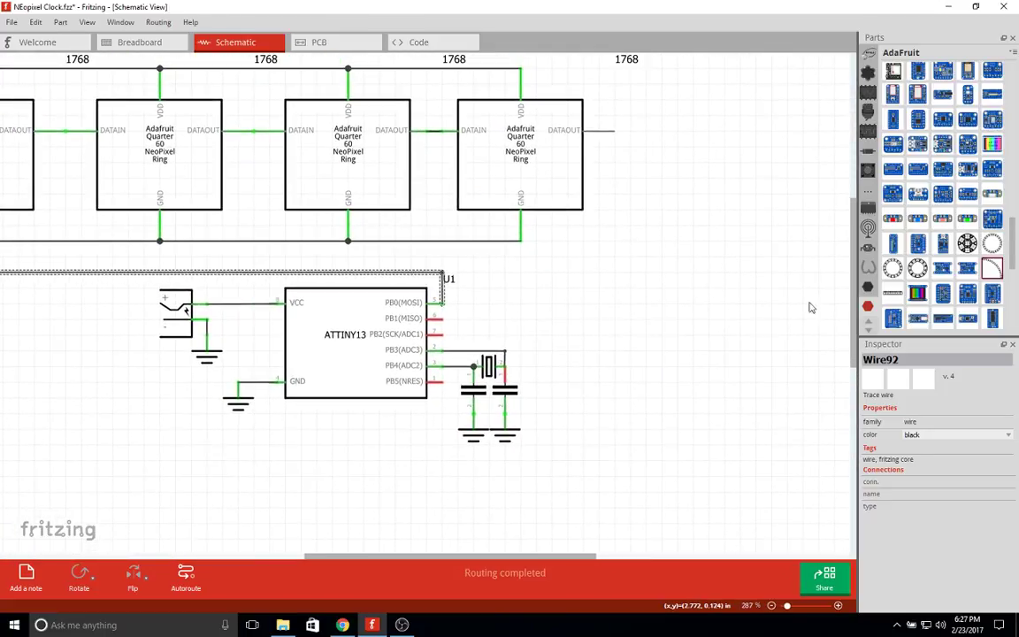
{"action": "scroll", "coordinate": [807, 303], "scroll_direction": "up", "scroll_amount": 1}
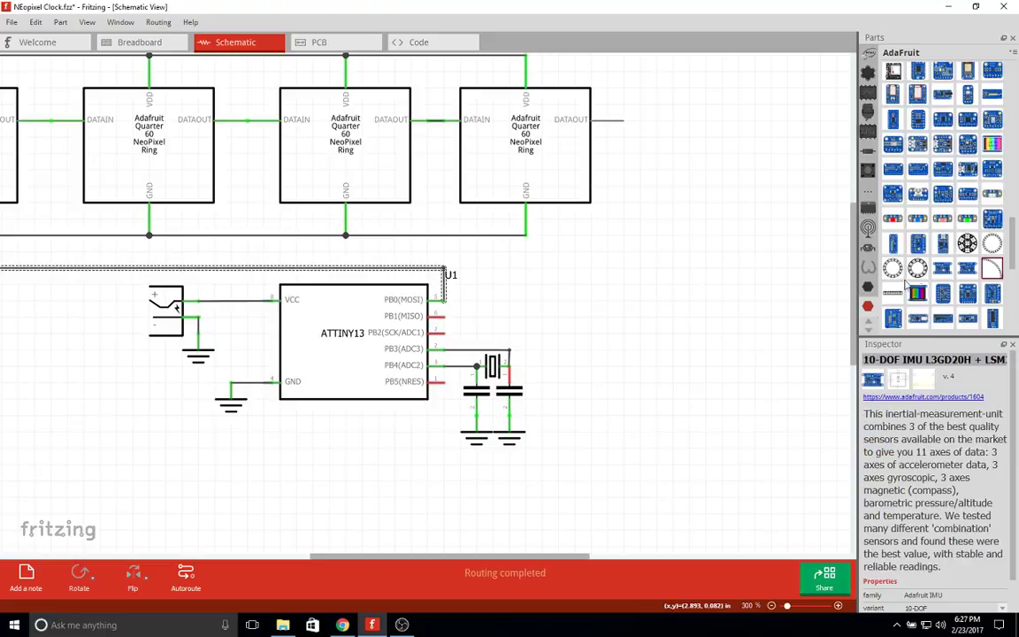
{"action": "left_click", "coordinate": [868, 74]}
{"action": "scroll", "coordinate": [867, 76], "scroll_direction": "up", "scroll_amount": 8}
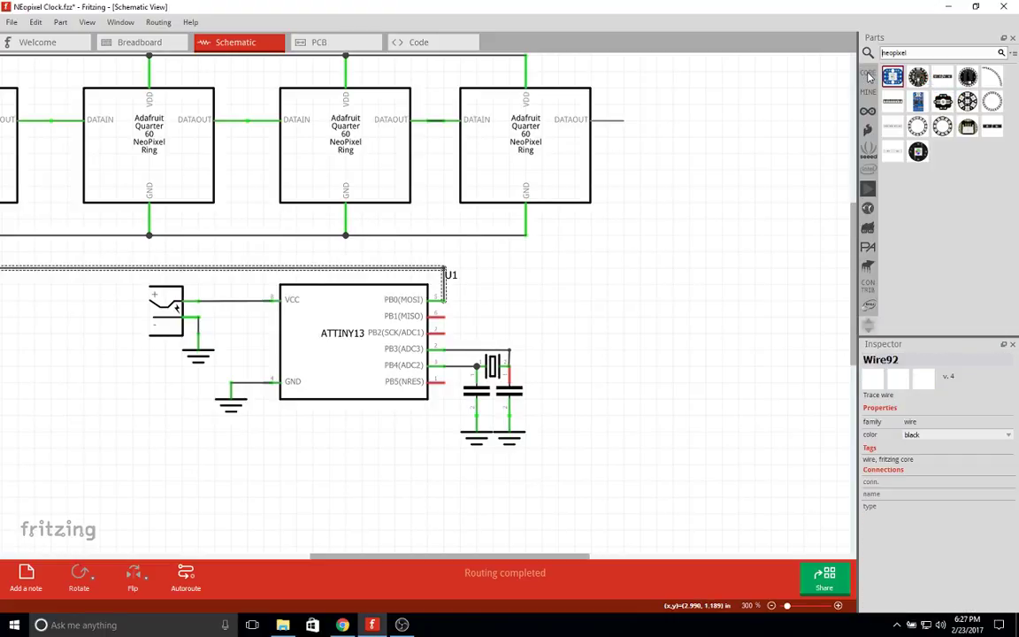
{"action": "scroll", "coordinate": [927, 325], "scroll_direction": "down", "scroll_amount": 15}
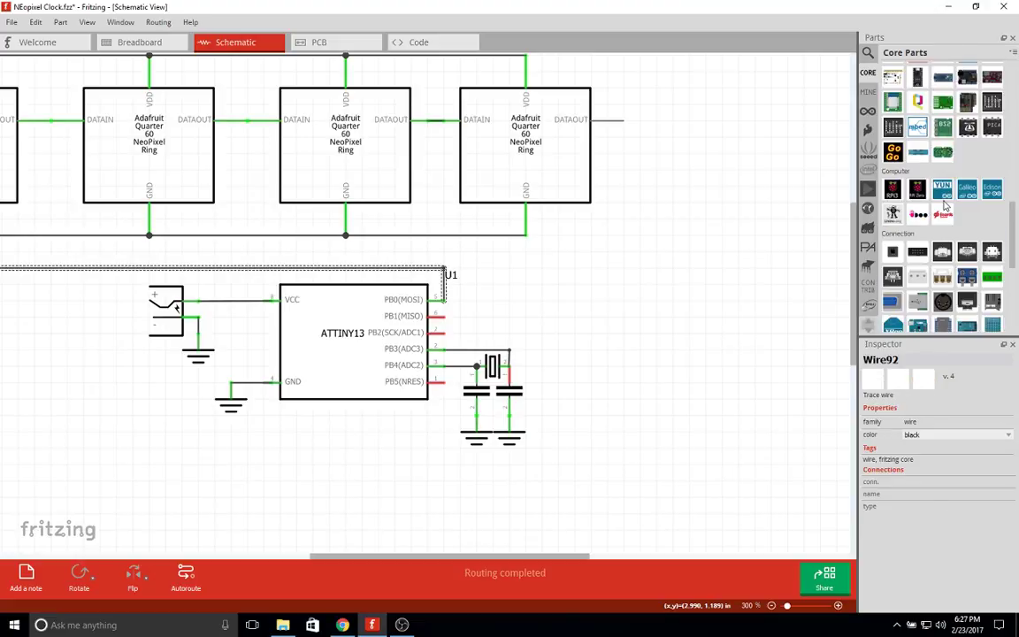
{"action": "left_click_drag", "start_coordinate": [892, 196], "coordinate": [659, 209]}
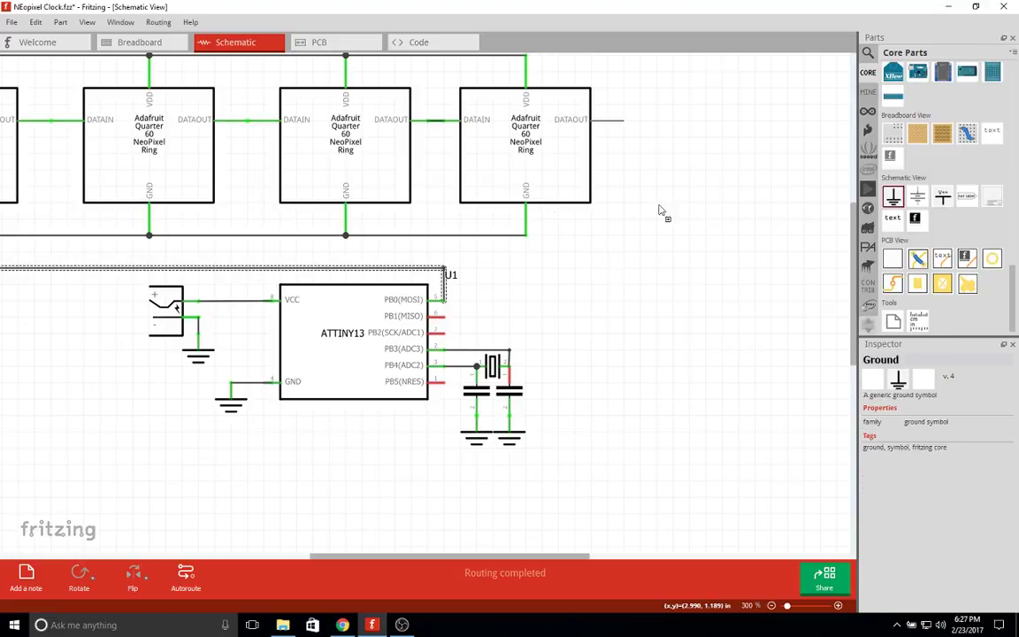
{"action": "left_click_drag", "start_coordinate": [531, 260], "coordinate": [529, 255]}
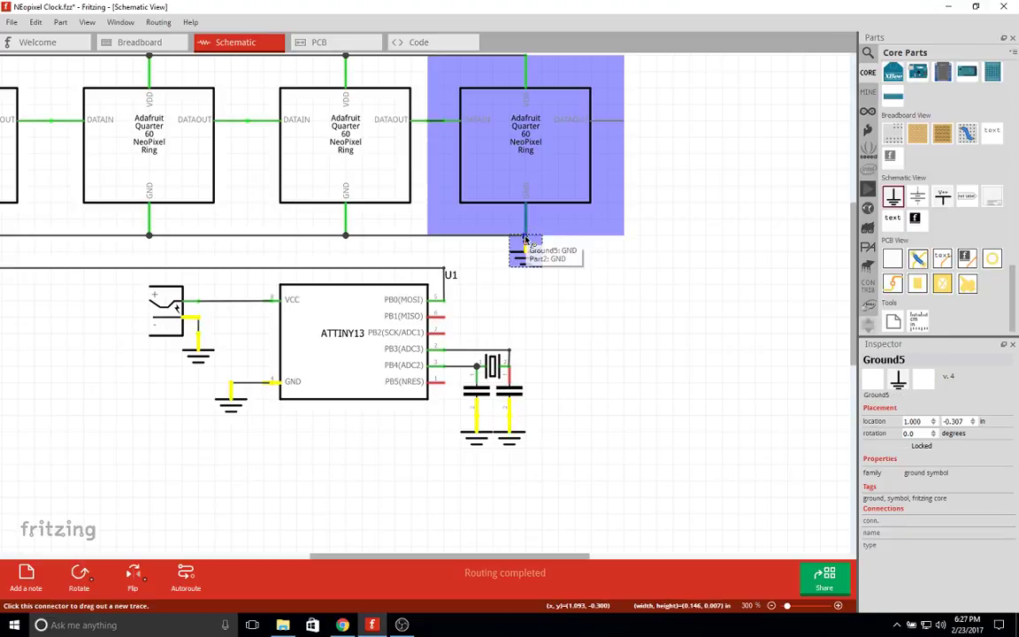
Wire the first ring's VDD pin to the power connector's positive terminal.
{"action": "scroll", "coordinate": [633, 329], "scroll_direction": "down", "scroll_amount": 5, "text": "ctrl"}
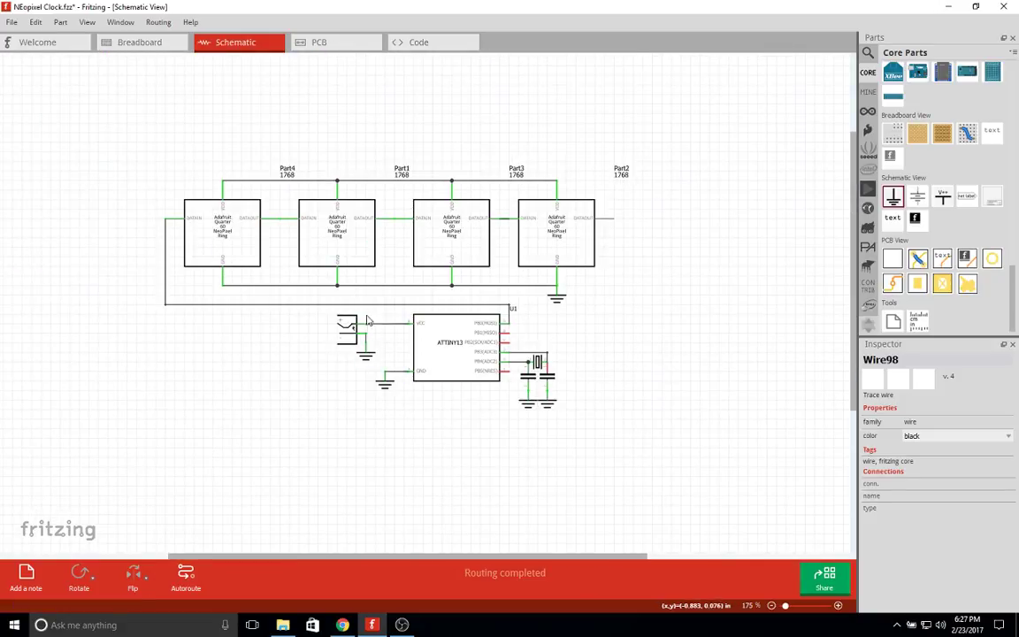
{"action": "left_click", "coordinate": [225, 184]}
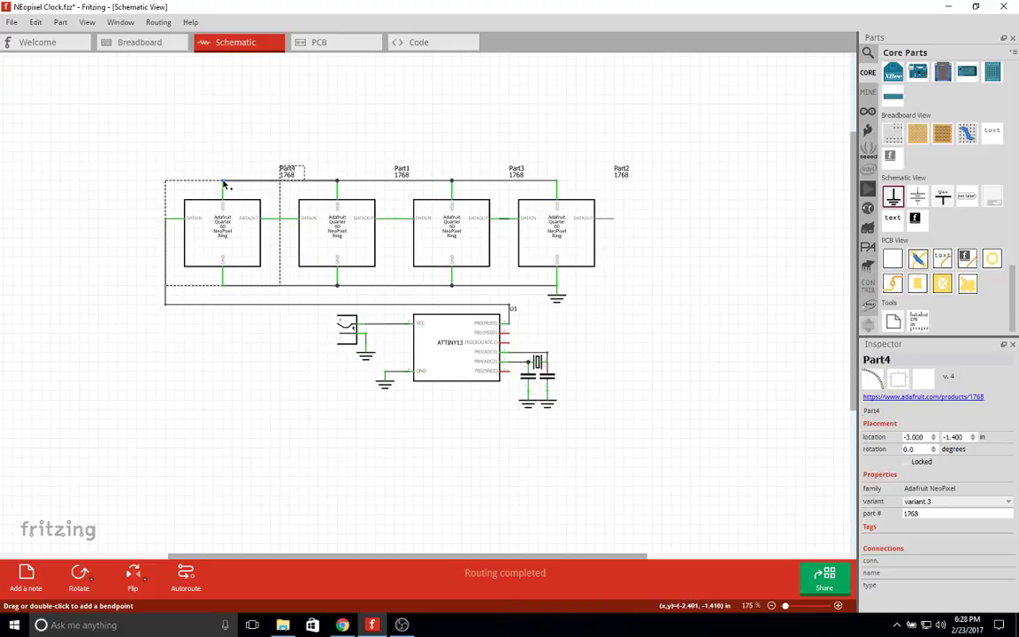
{"action": "left_click_drag", "start_coordinate": [337, 181], "coordinate": [364, 324]}
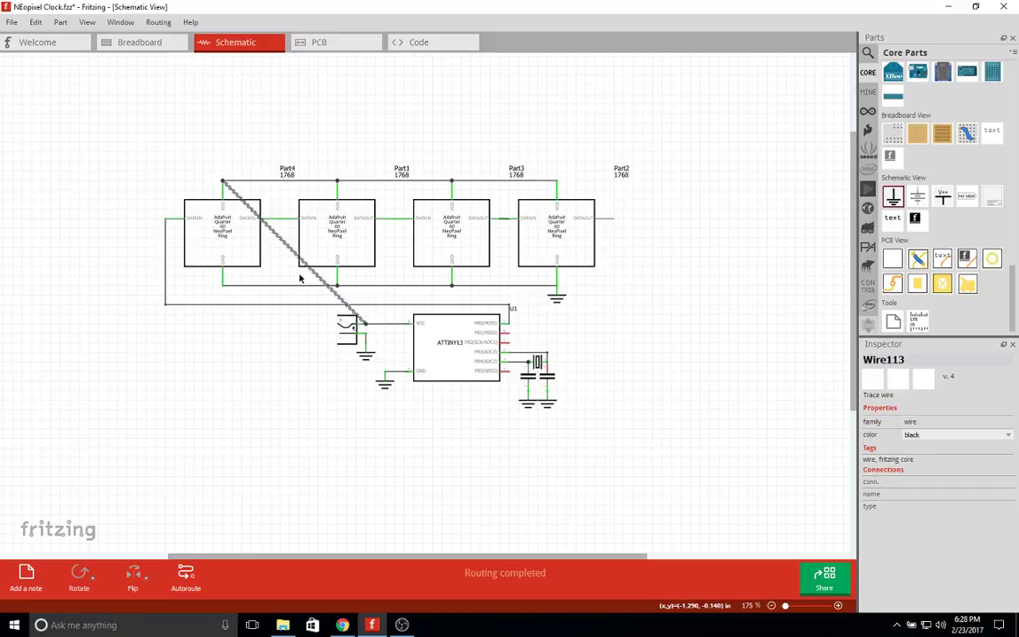
Try to bend the wire between the first ring's VDD pin and the power connector around the outside of the first ring.
{"action": "left_click_drag", "start_coordinate": [265, 225], "coordinate": [137, 188]}
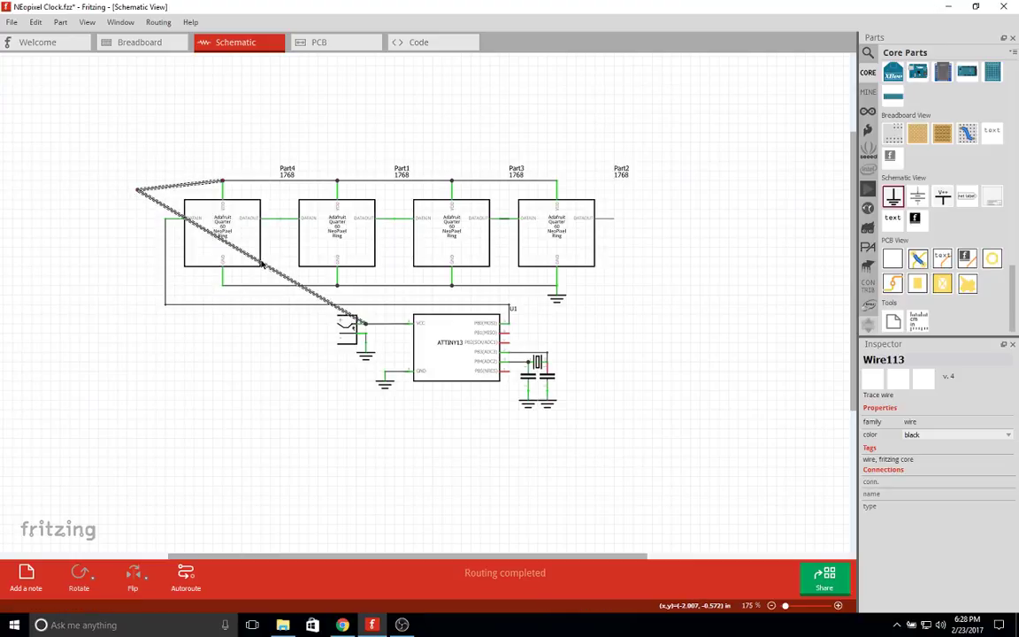
{"action": "left_click", "coordinate": [269, 269]}
{"action": "left_click", "coordinate": [283, 278]}
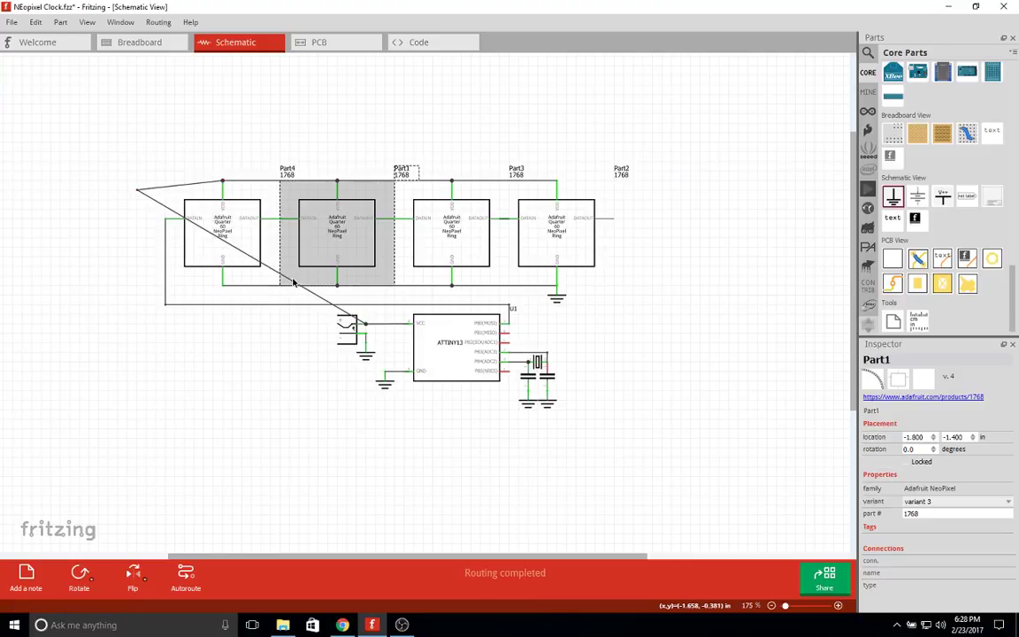
{"action": "left_click", "coordinate": [160, 204]}
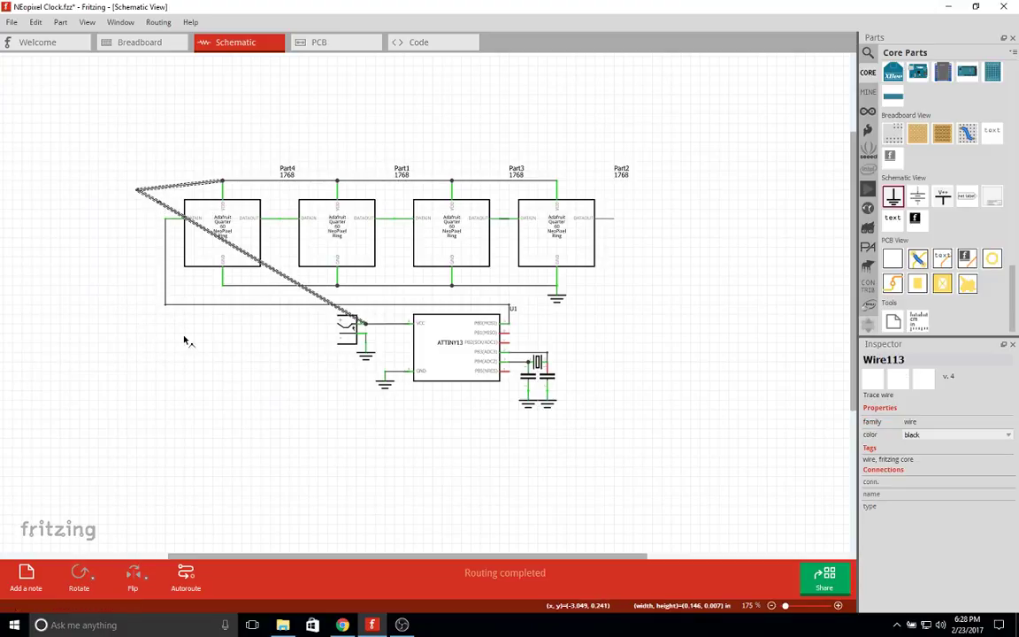
{"action": "left_click_drag", "start_coordinate": [160, 204], "coordinate": [128, 237]}
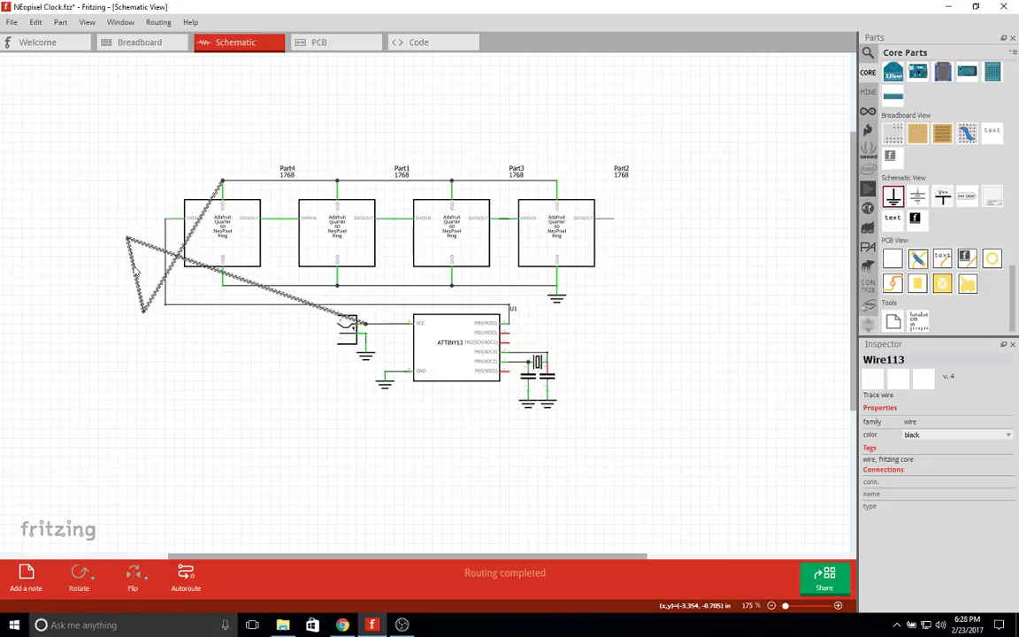
Delete the wire running from the first ring's VDD pin to the power connector.
{"action": "left_click", "coordinate": [132, 278]}
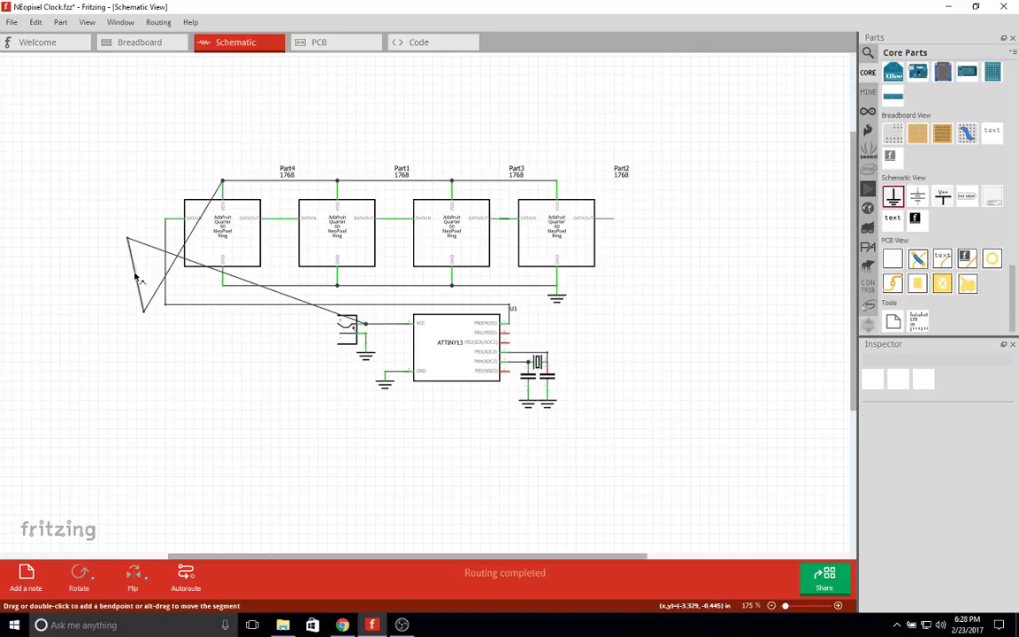
{"action": "left_click", "coordinate": [137, 278]}
{"action": "key", "text": "Delete"}
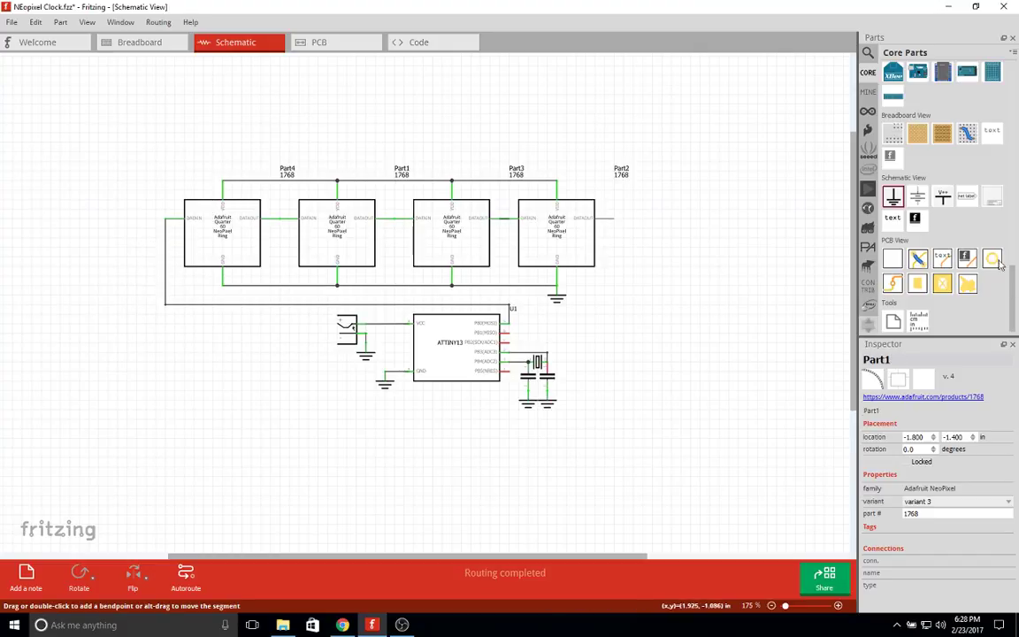
Place a 5V power symbol above the first ring and connect it to the ring's VDD pin.
{"action": "mouse_move", "coordinate": [945, 199]}
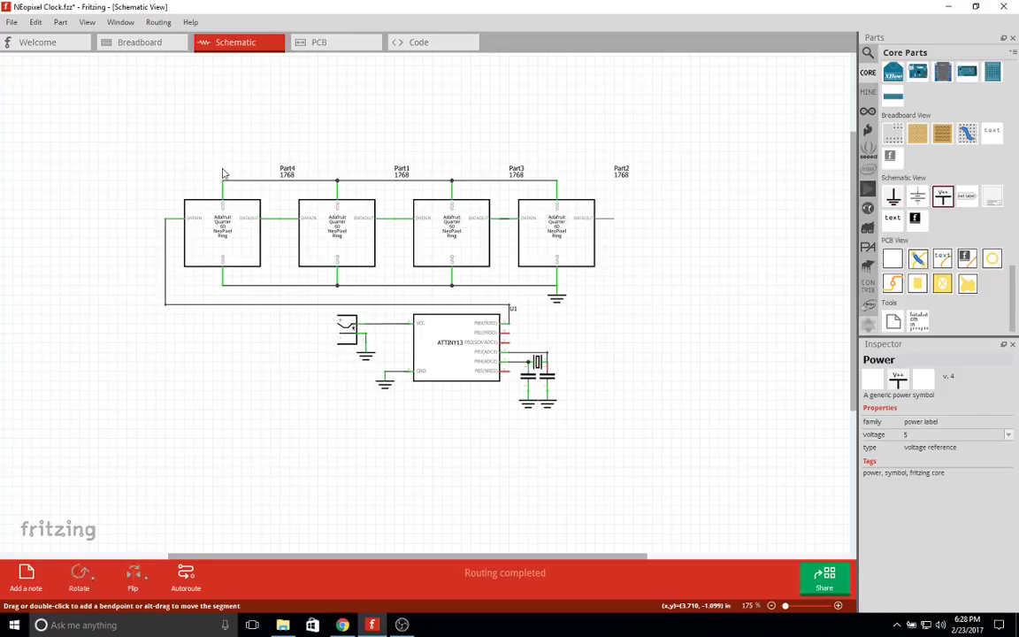
{"action": "left_click_drag", "start_coordinate": [223, 172], "coordinate": [222, 175]}
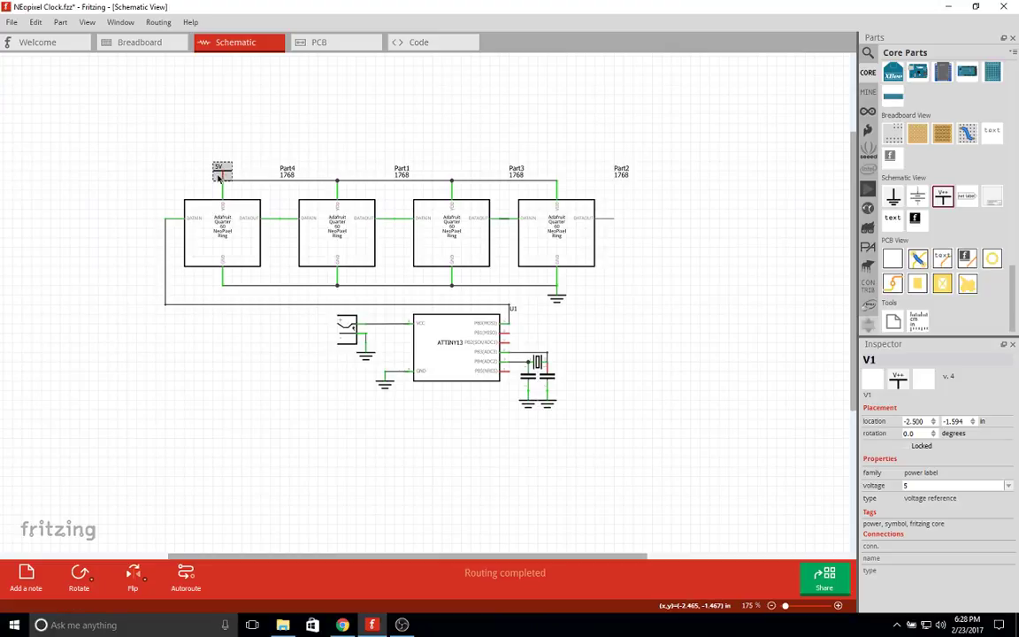
{"action": "left_click_drag", "start_coordinate": [224, 179], "coordinate": [222, 196]}
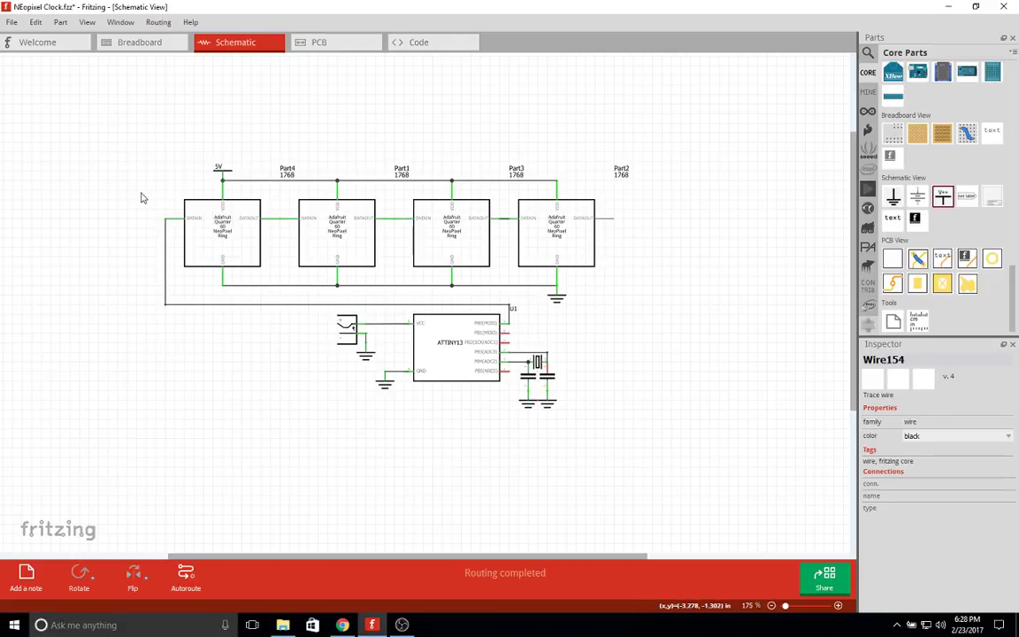
{"action": "left_click", "coordinate": [222, 176]}
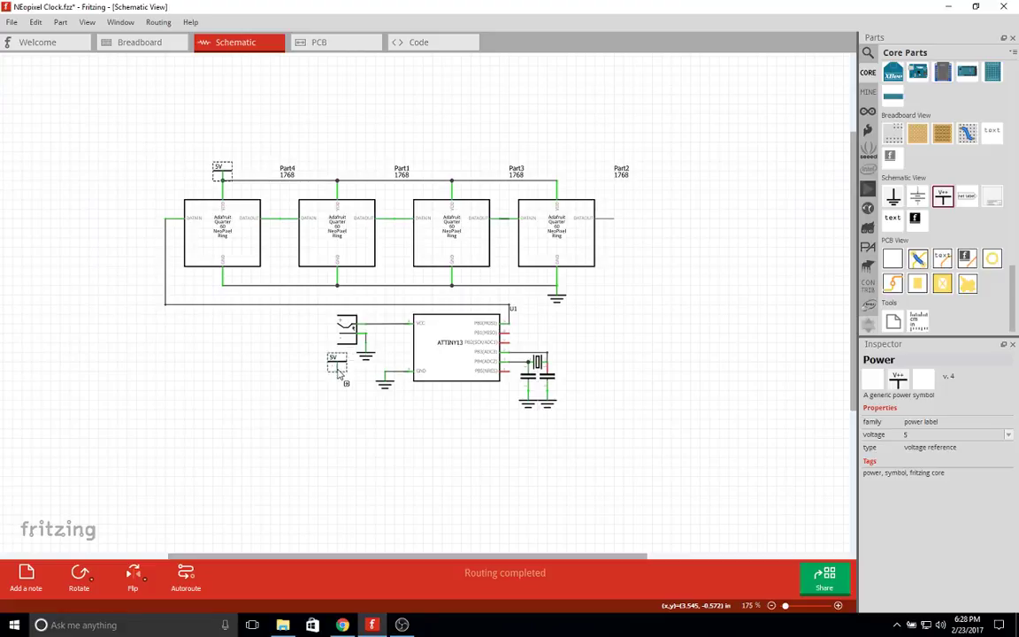
Place a second 5V power symbol at the power plug and connect it to the plug's positive terminal.
{"action": "left_click", "coordinate": [370, 316]}
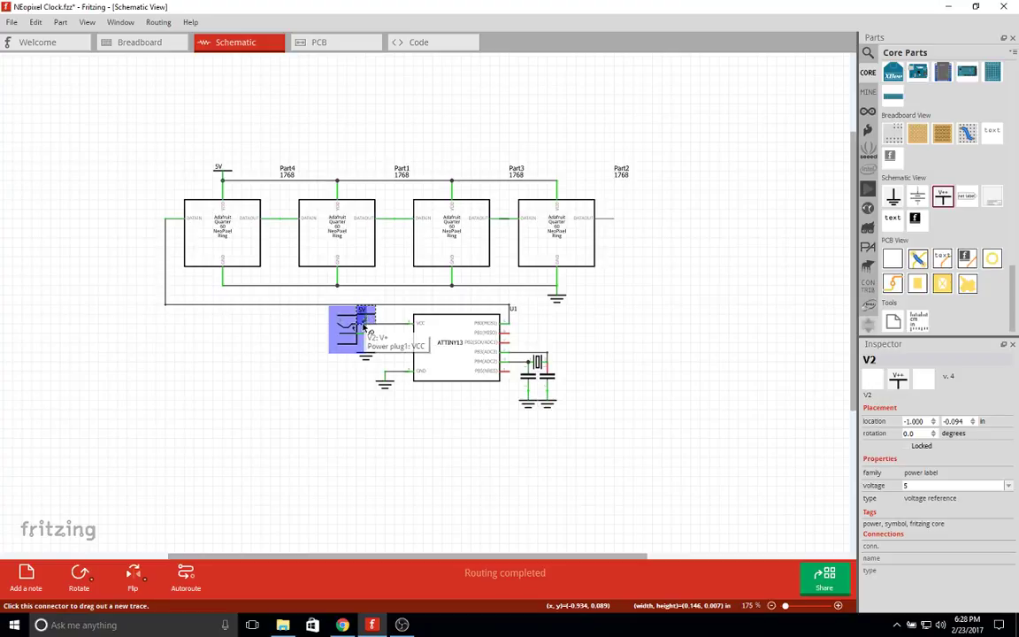
{"action": "left_click_drag", "start_coordinate": [361, 328], "coordinate": [365, 349]}
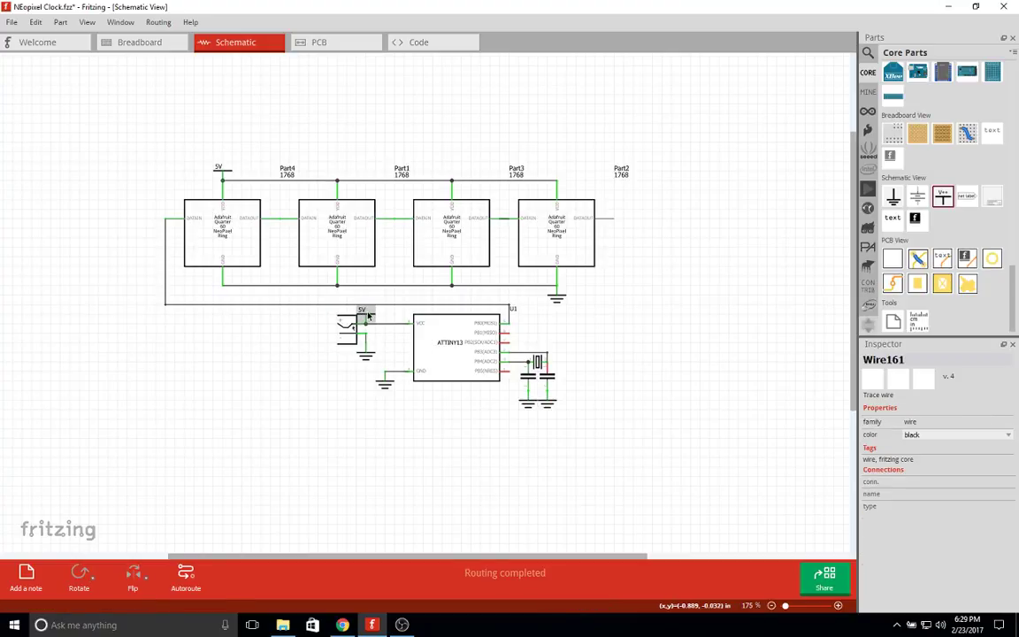
{"action": "left_click", "coordinate": [368, 316]}
{"action": "left_click", "coordinate": [367, 323]}
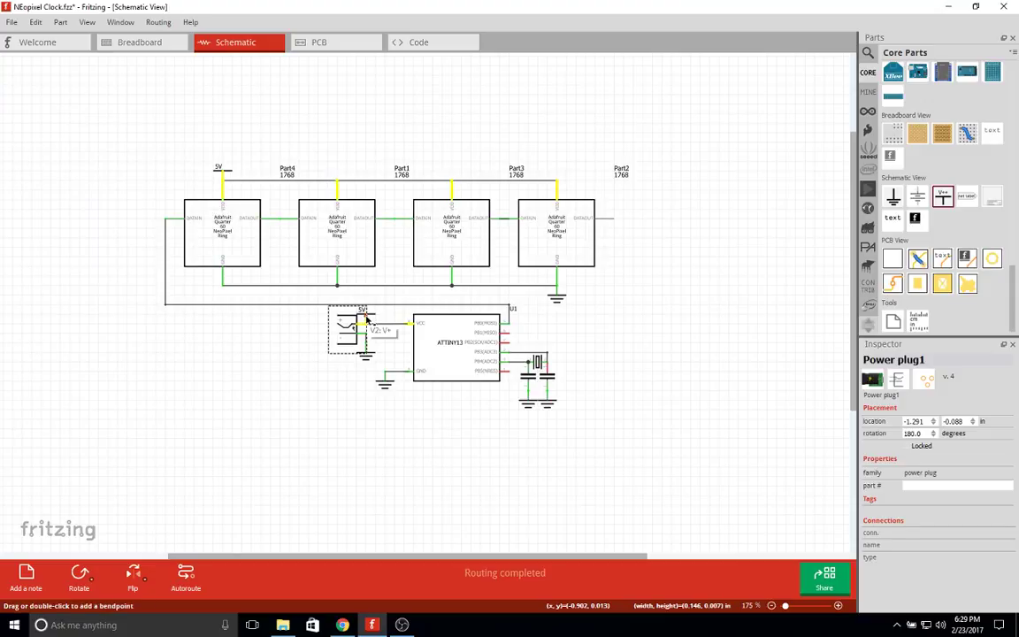
{"action": "left_click", "coordinate": [728, 326]}
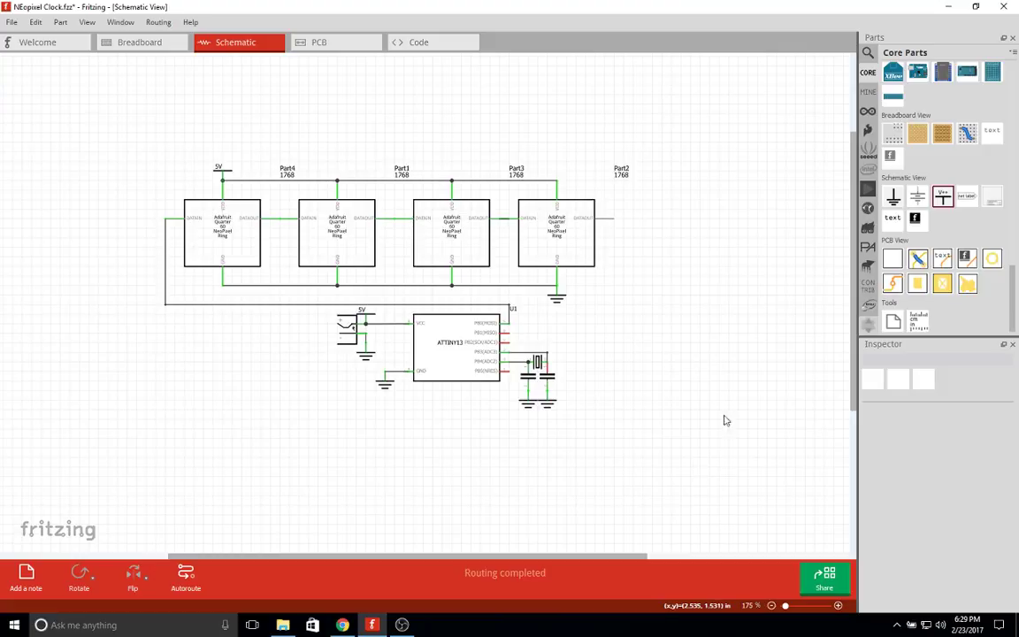
Examine how the rings and other components are placed in the PCB view and return to the schematic.
{"action": "scroll", "coordinate": [730, 381], "scroll_direction": "down", "scroll_amount": 3}
{"action": "scroll", "coordinate": [507, 326], "scroll_direction": "up", "scroll_amount": 4}
{"action": "scroll", "coordinate": [397, 305], "scroll_direction": "down", "scroll_amount": 2}
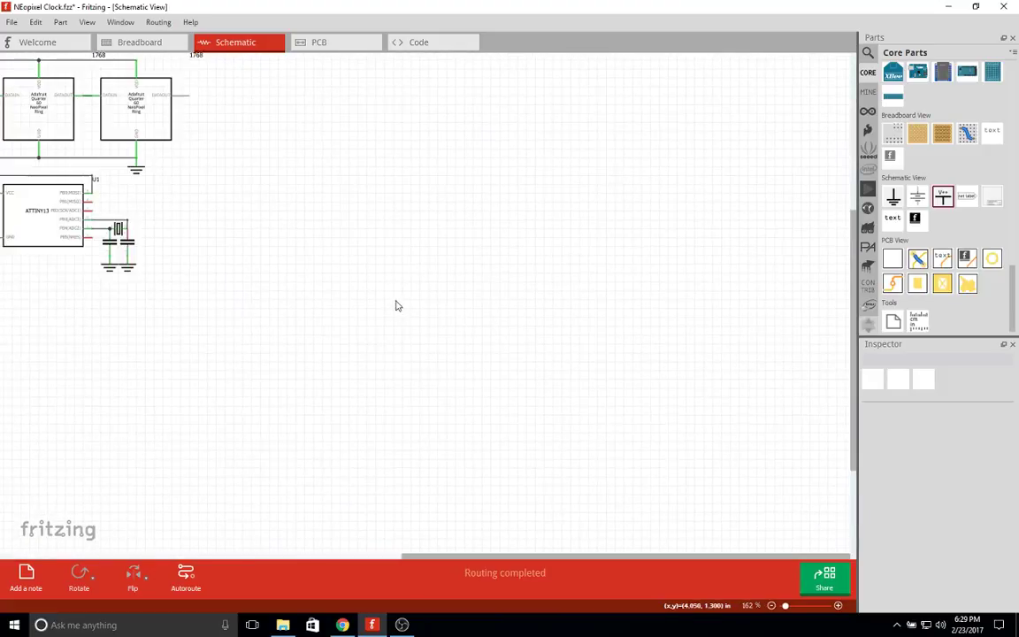
{"action": "scroll", "coordinate": [396, 306], "scroll_direction": "up", "scroll_amount": 1}
{"action": "left_click_drag", "start_coordinate": [470, 556], "coordinate": [345, 556]}
{"action": "scroll", "coordinate": [558, 382], "scroll_direction": "up", "scroll_amount": 2}
{"action": "scroll", "coordinate": [558, 382], "scroll_direction": "down", "scroll_amount": 3}
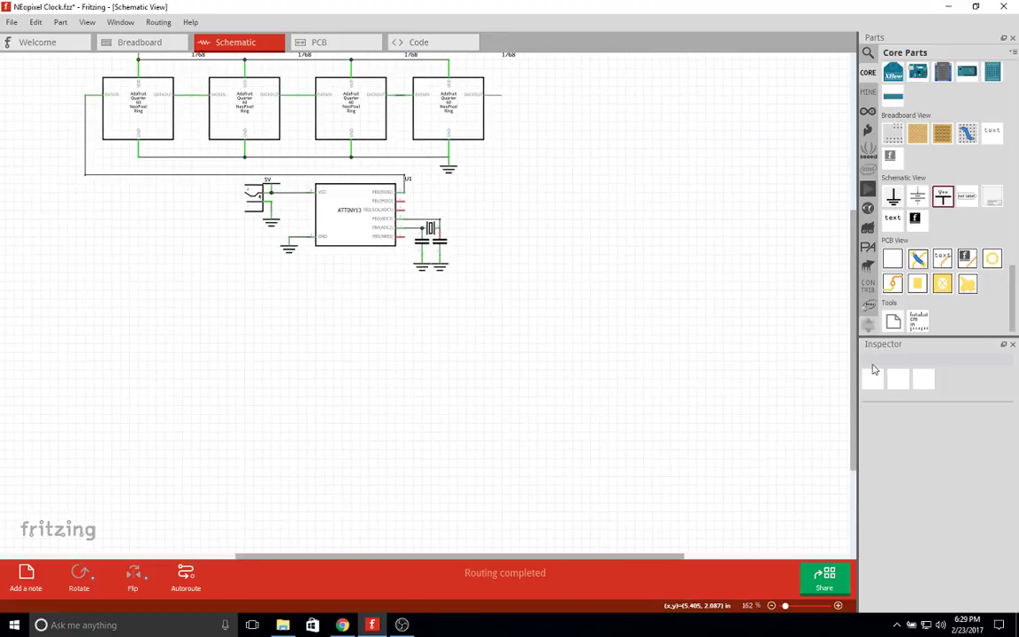
{"action": "left_click_drag", "start_coordinate": [855, 375], "coordinate": [854, 329]}
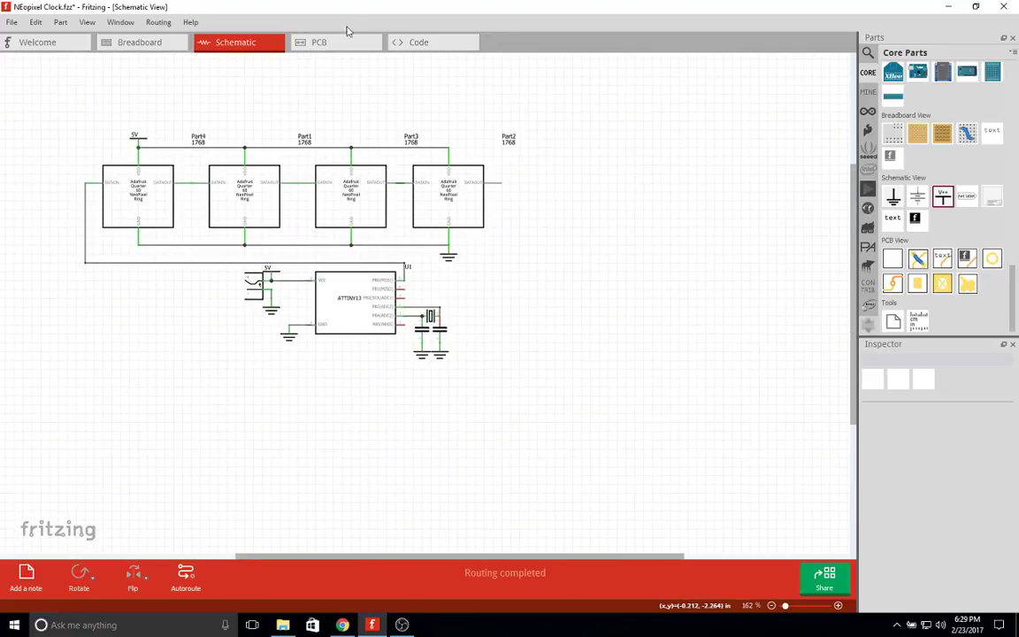
{"action": "left_click", "coordinate": [343, 44]}
{"action": "scroll", "coordinate": [631, 195], "scroll_direction": "down", "scroll_amount": 5}
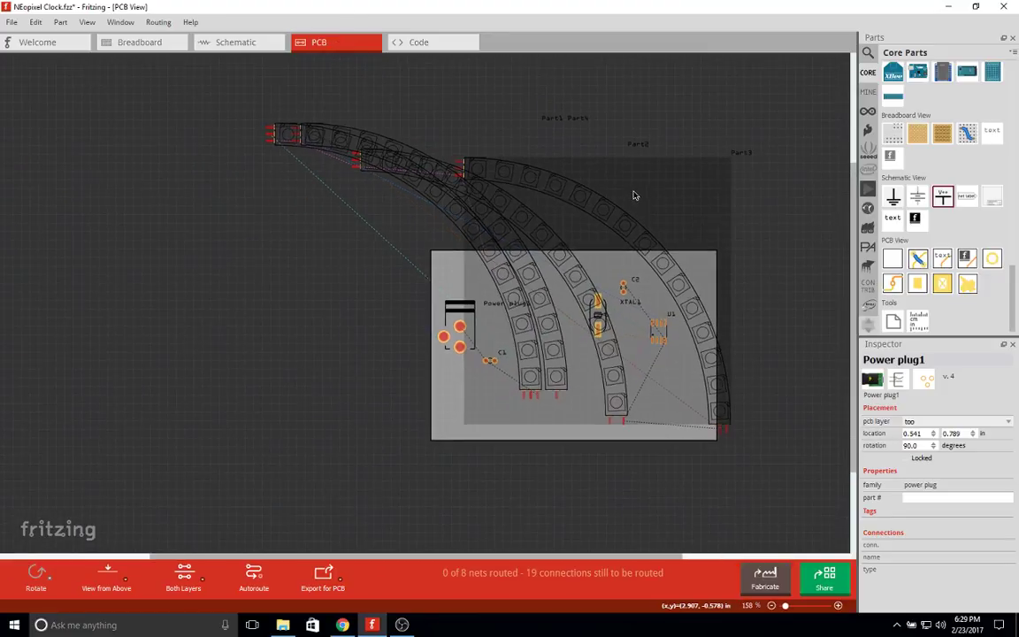
{"action": "scroll", "coordinate": [634, 196], "scroll_direction": "up", "scroll_amount": 2}
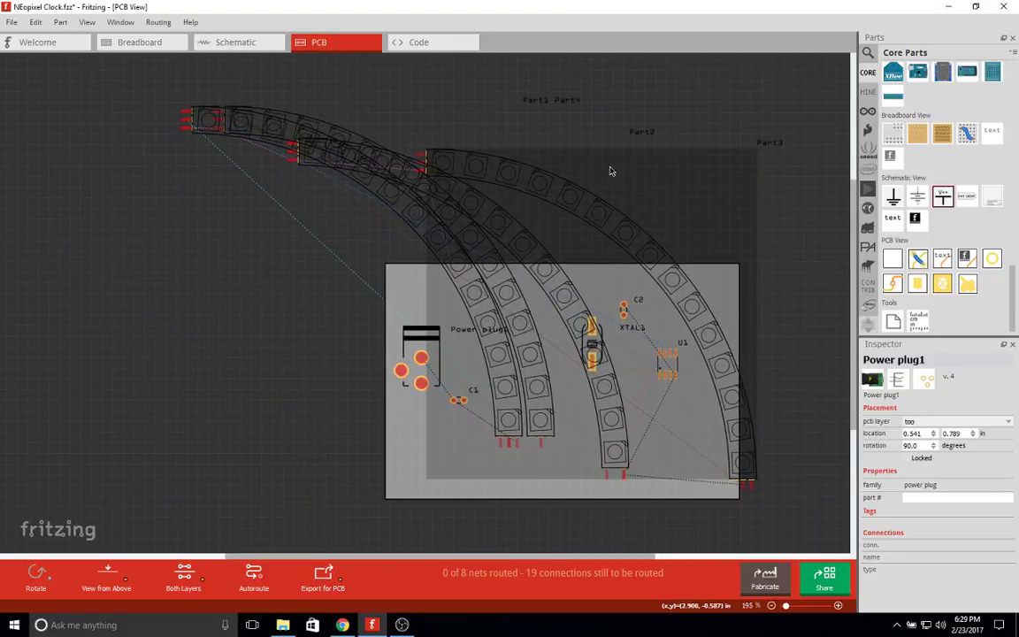
{"action": "left_click", "coordinate": [409, 46]}
{"action": "left_click", "coordinate": [237, 42]}
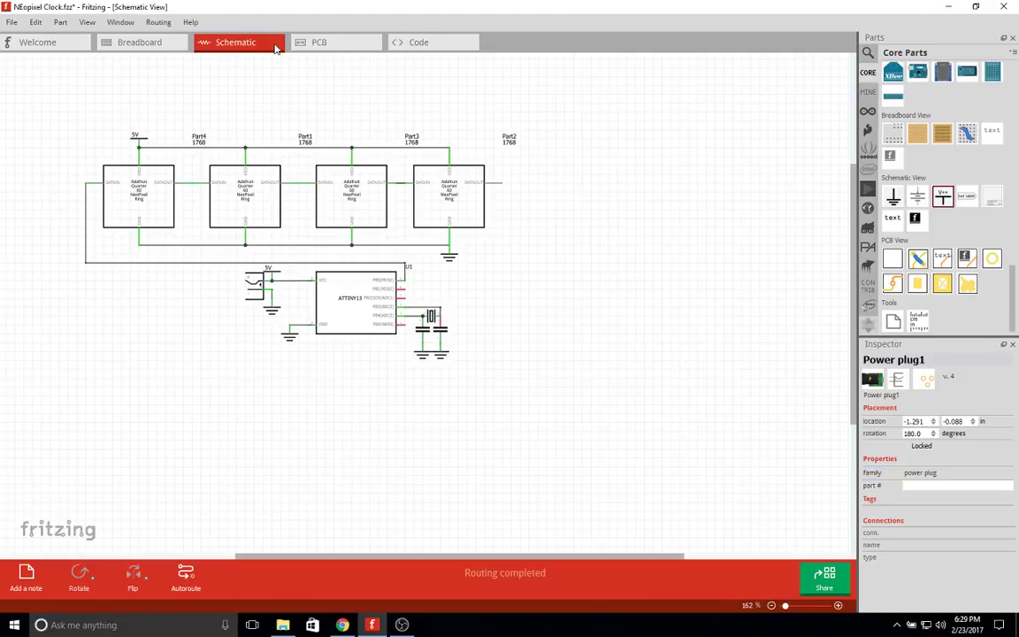
Look through the available capacitance values for crystal capacitor C1.
{"action": "scroll", "coordinate": [623, 249], "scroll_direction": "down", "scroll_amount": 5}
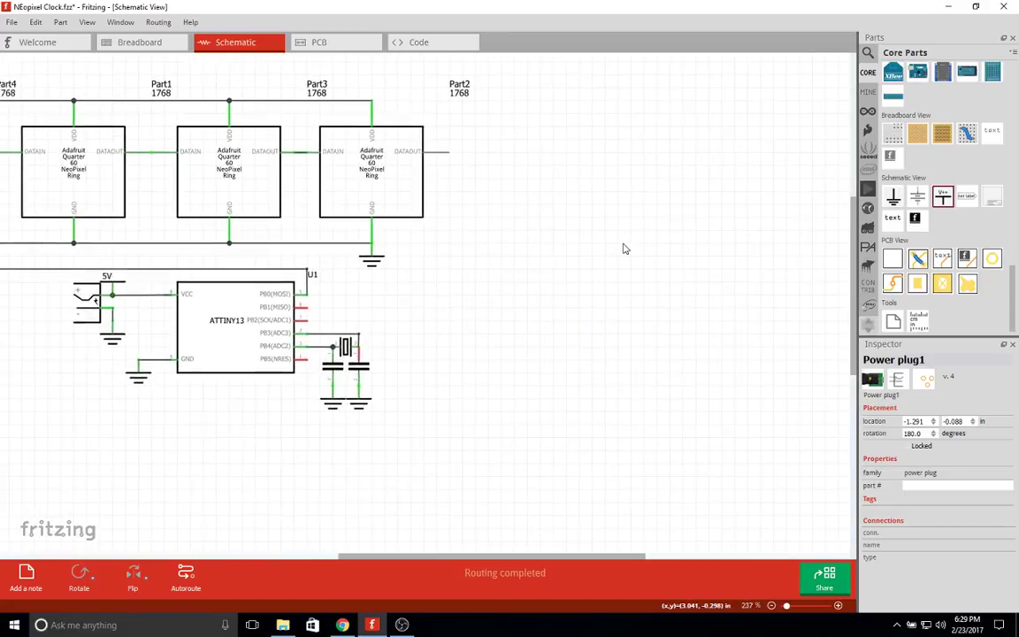
{"action": "scroll", "coordinate": [622, 249], "scroll_direction": "up", "scroll_amount": 3}
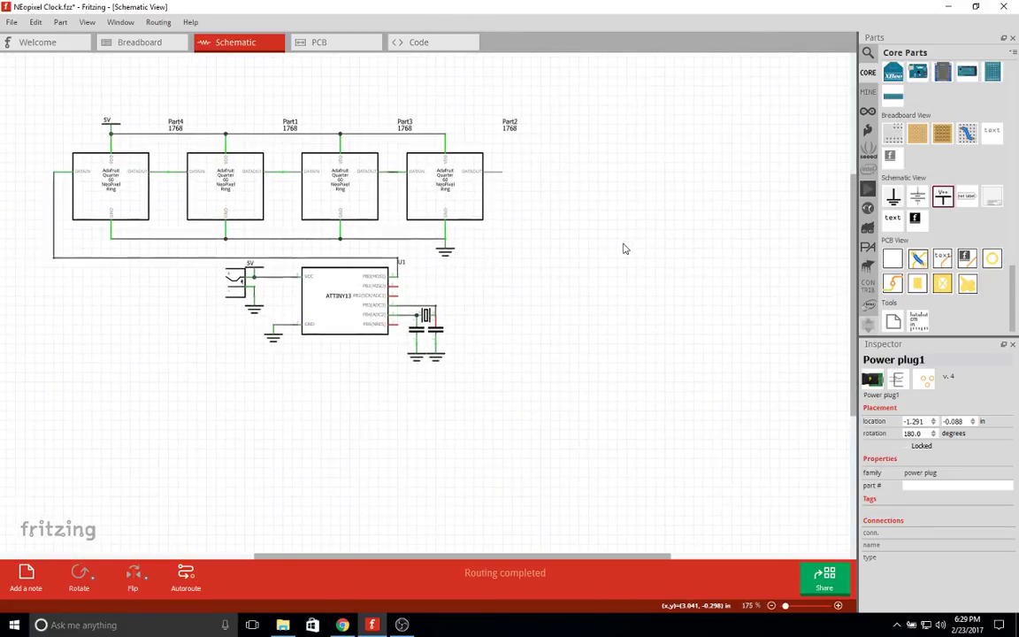
{"action": "scroll", "coordinate": [623, 250], "scroll_direction": "up", "scroll_amount": 2}
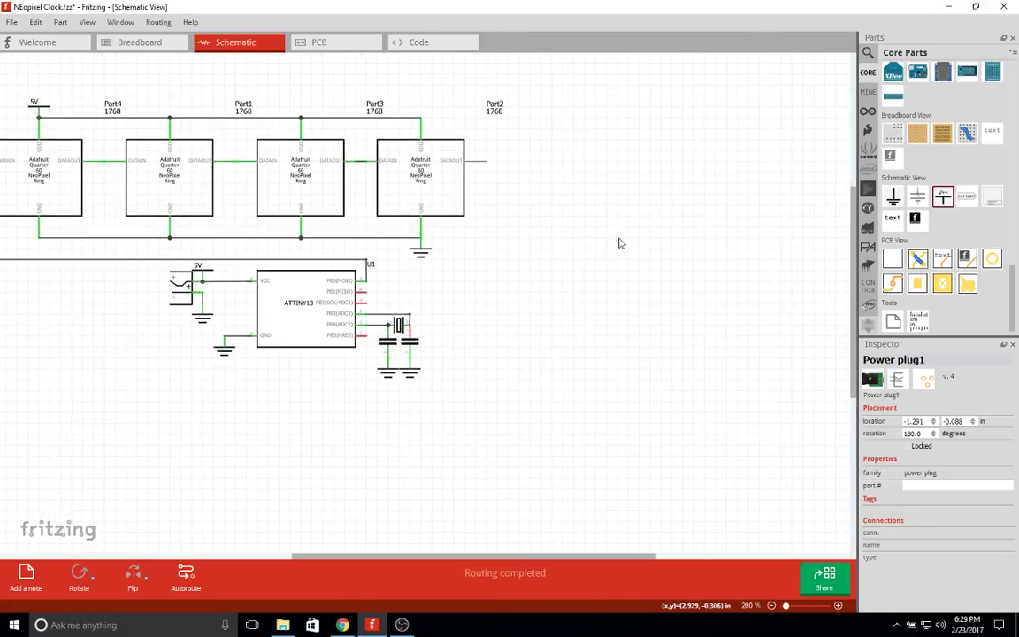
{"action": "left_click", "coordinate": [390, 354]}
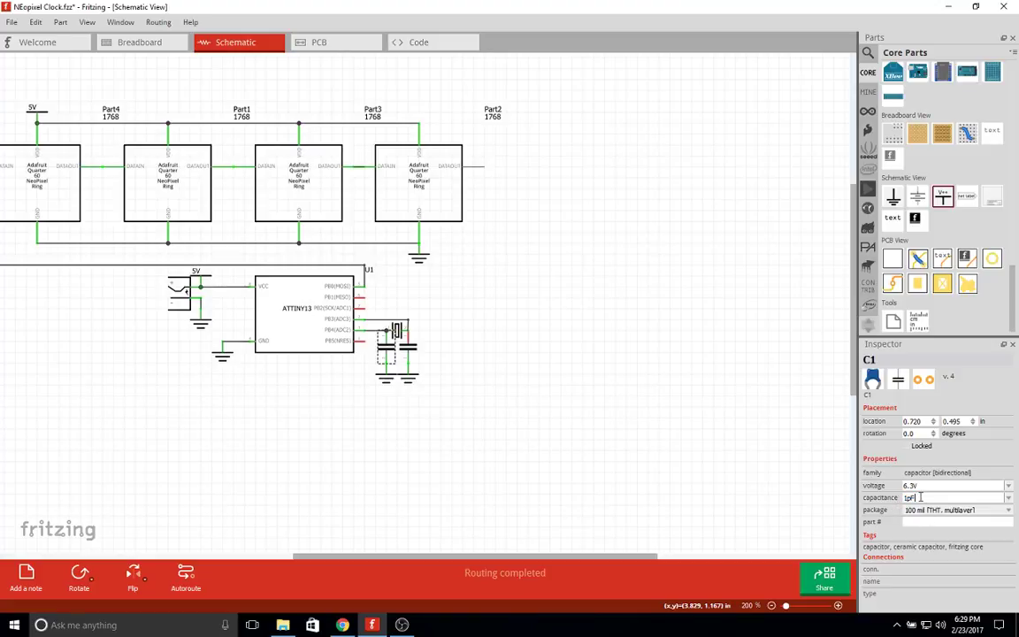
{"action": "left_click", "coordinate": [1009, 498]}
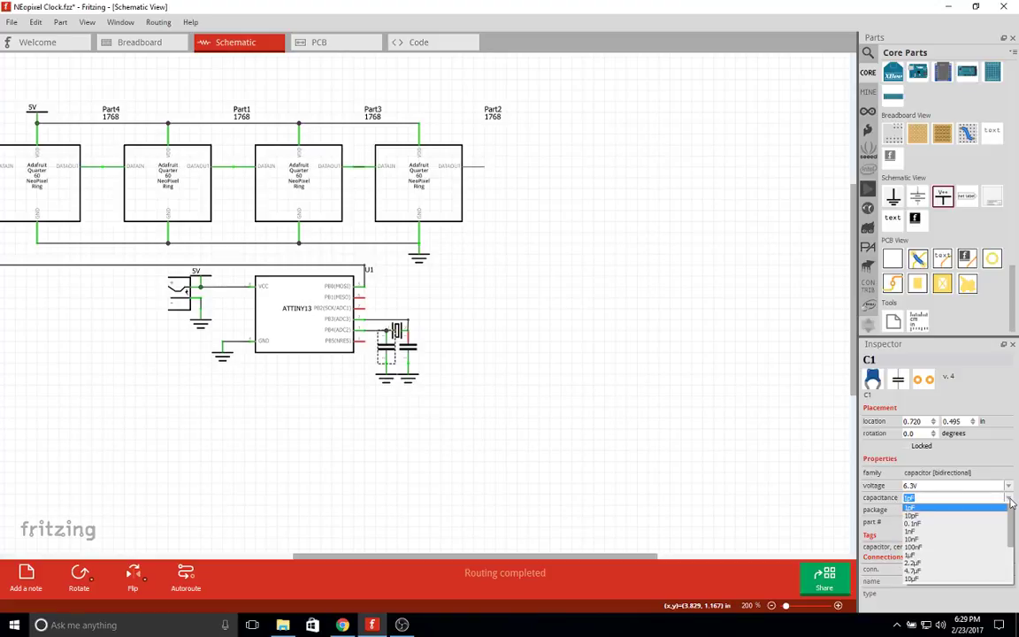
{"action": "left_click", "coordinate": [1009, 498]}
{"action": "left_click", "coordinate": [1009, 498]}
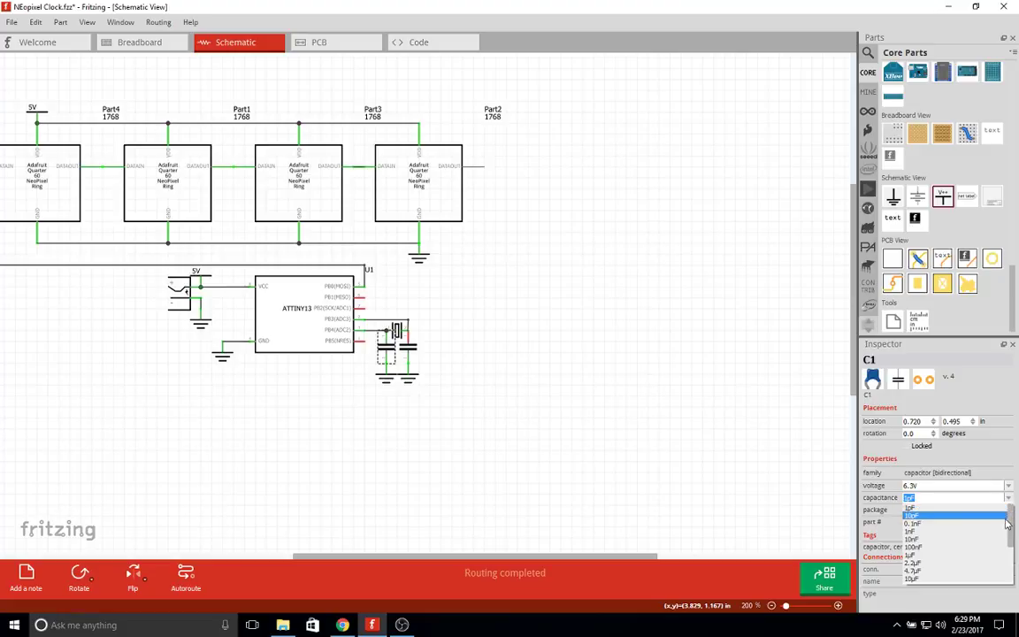
{"action": "left_click", "coordinate": [1004, 516]}
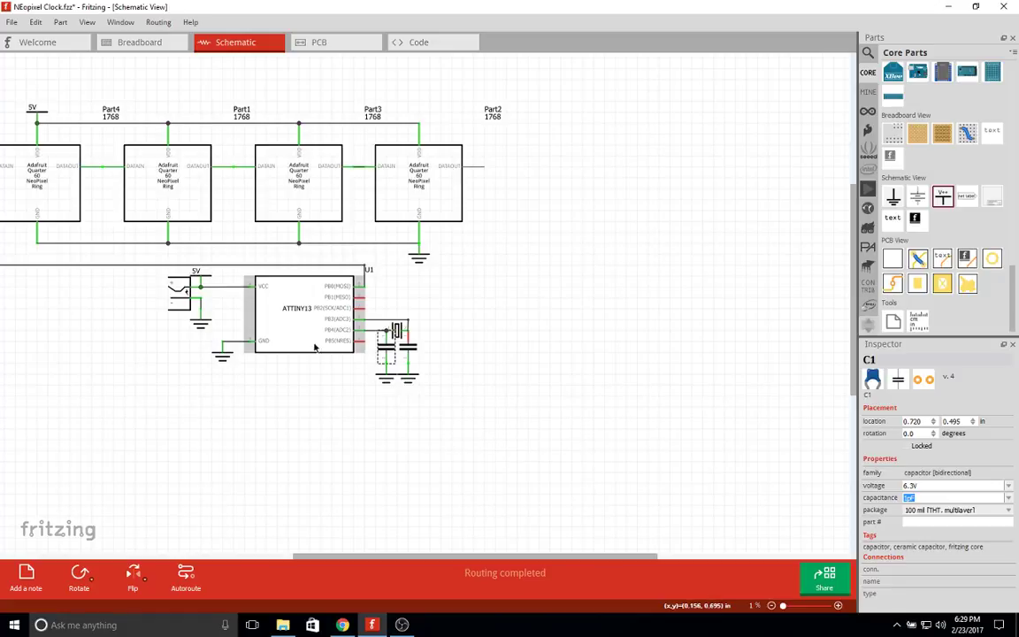
Change the ATTINY13 microcontroller's variant to dip08.
{"action": "left_click", "coordinate": [305, 323]}
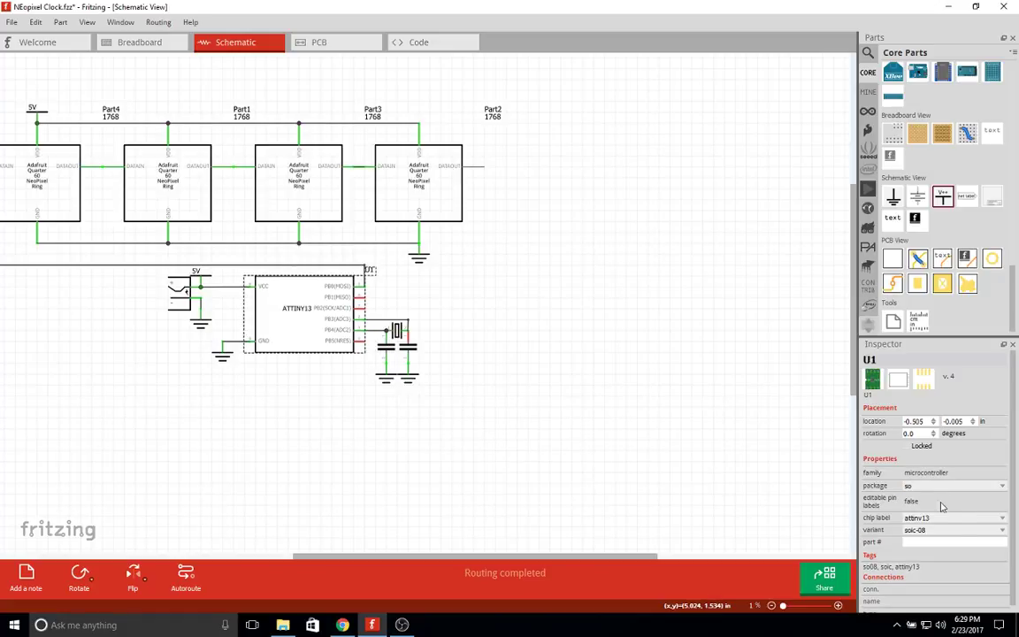
{"action": "left_click", "coordinate": [915, 530]}
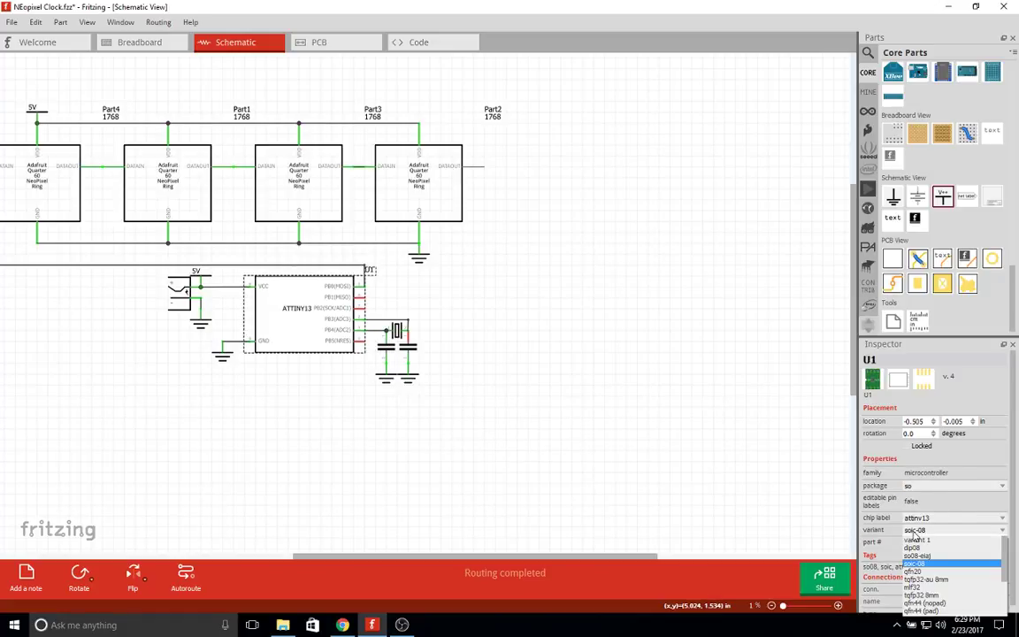
{"action": "left_click", "coordinate": [913, 547]}
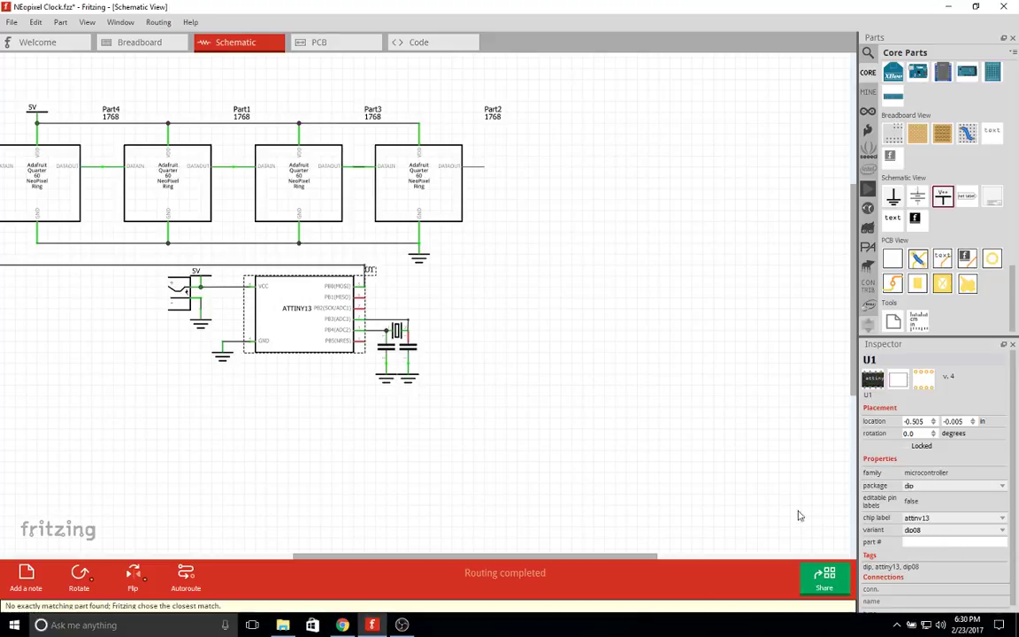
Set the microcontroller's chip label to attiny45 and check its footprint in the PCB view before returning to the schematic.
{"action": "left_click", "coordinate": [954, 517]}
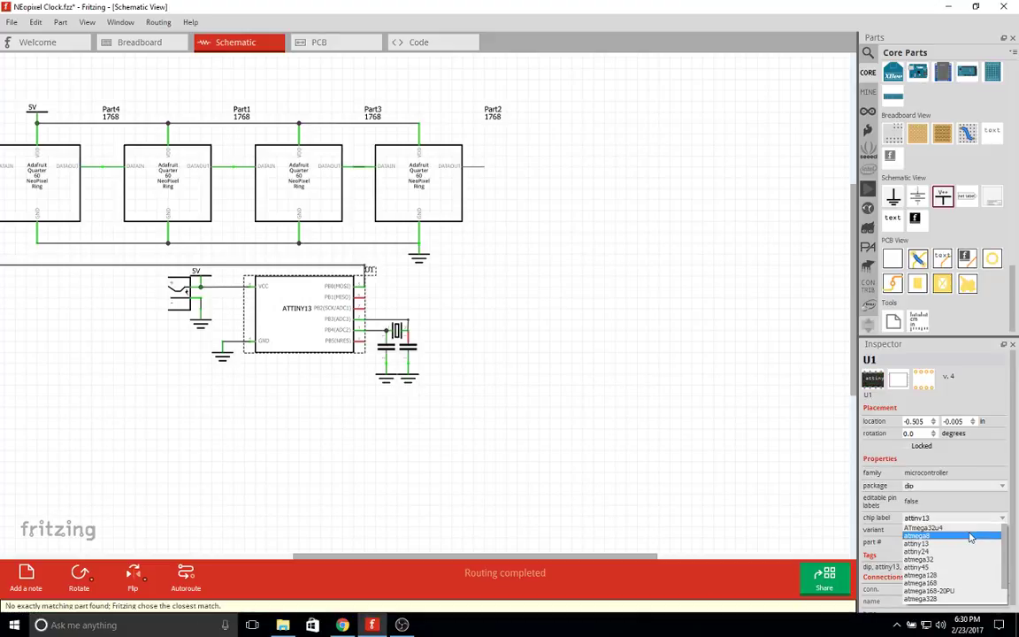
{"action": "scroll", "coordinate": [967, 566], "scroll_direction": "down", "scroll_amount": 1}
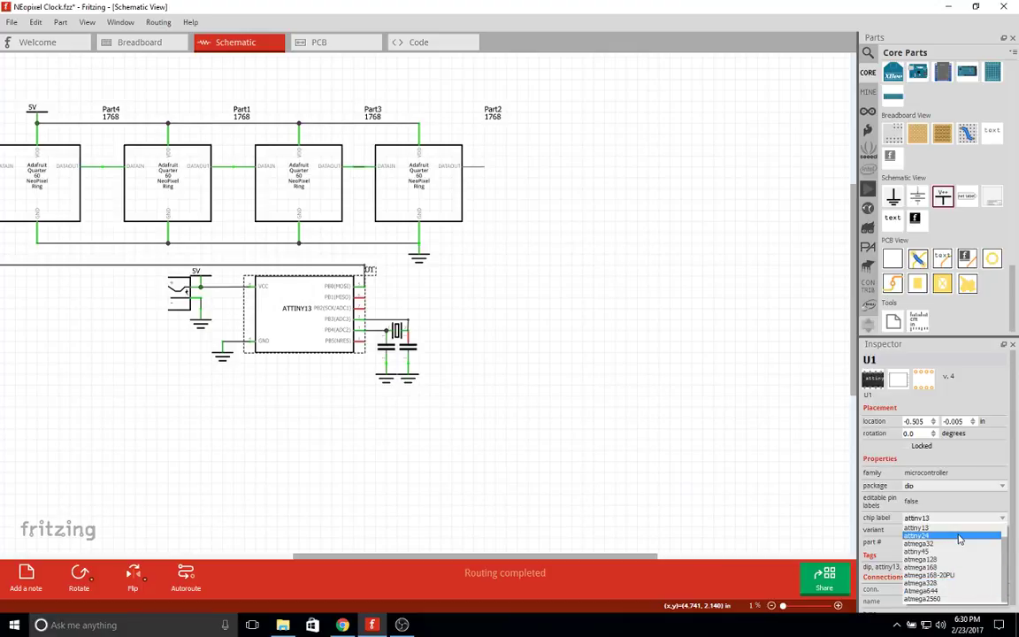
{"action": "left_click", "coordinate": [958, 554]}
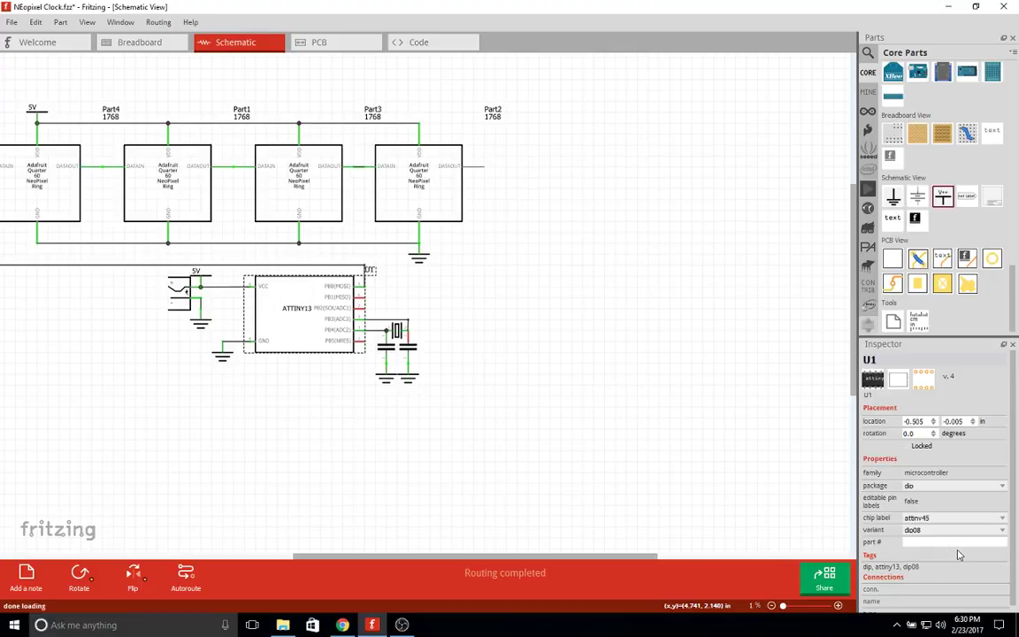
{"action": "left_click", "coordinate": [323, 43]}
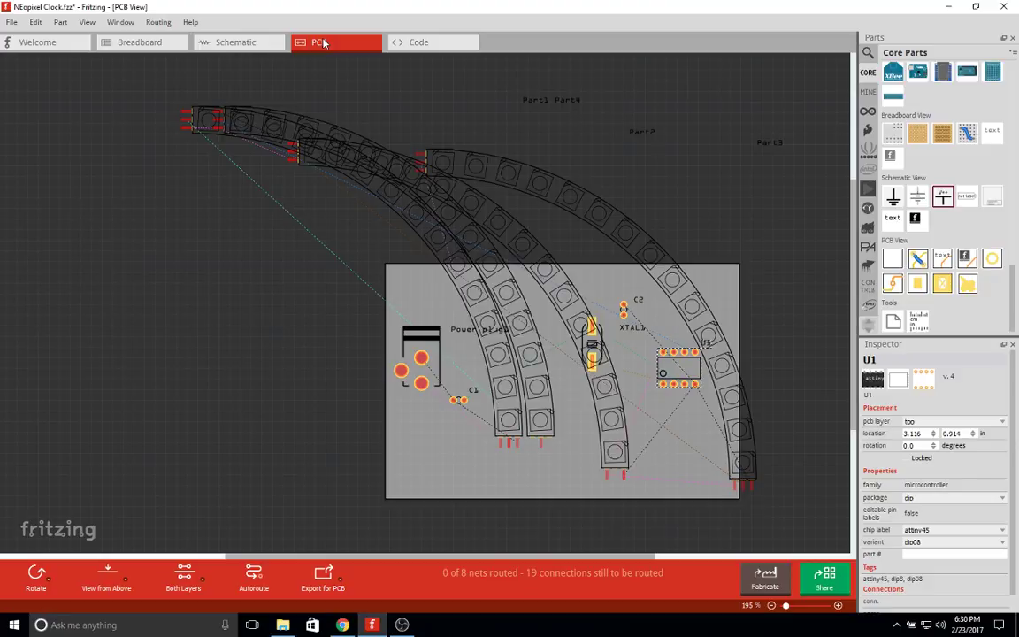
{"action": "left_click", "coordinate": [226, 46]}
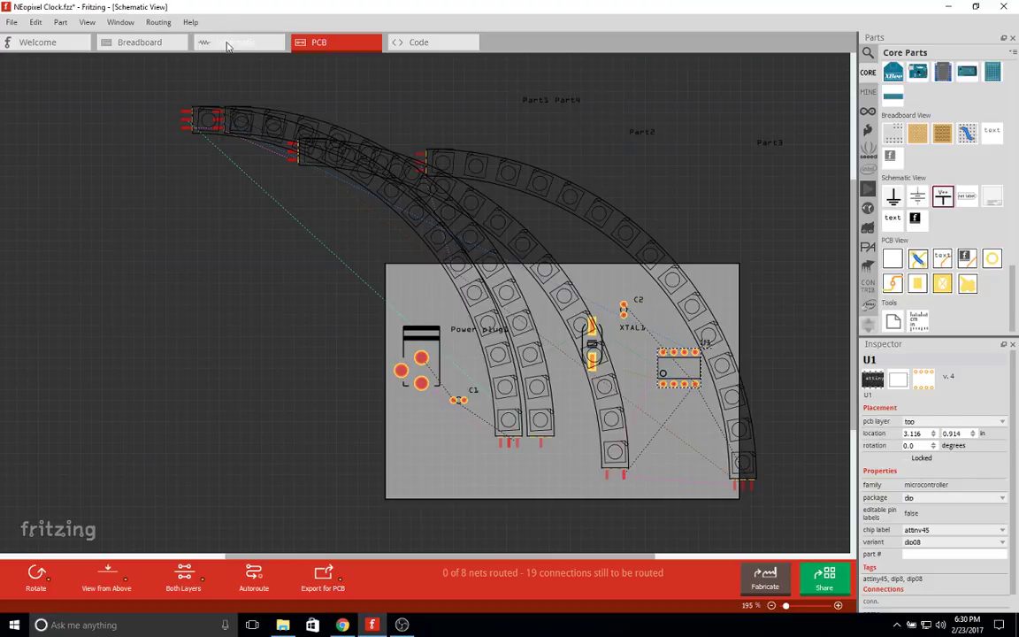
Change the package of crystal XTAL1 to THT.
{"action": "left_click", "coordinate": [396, 332]}
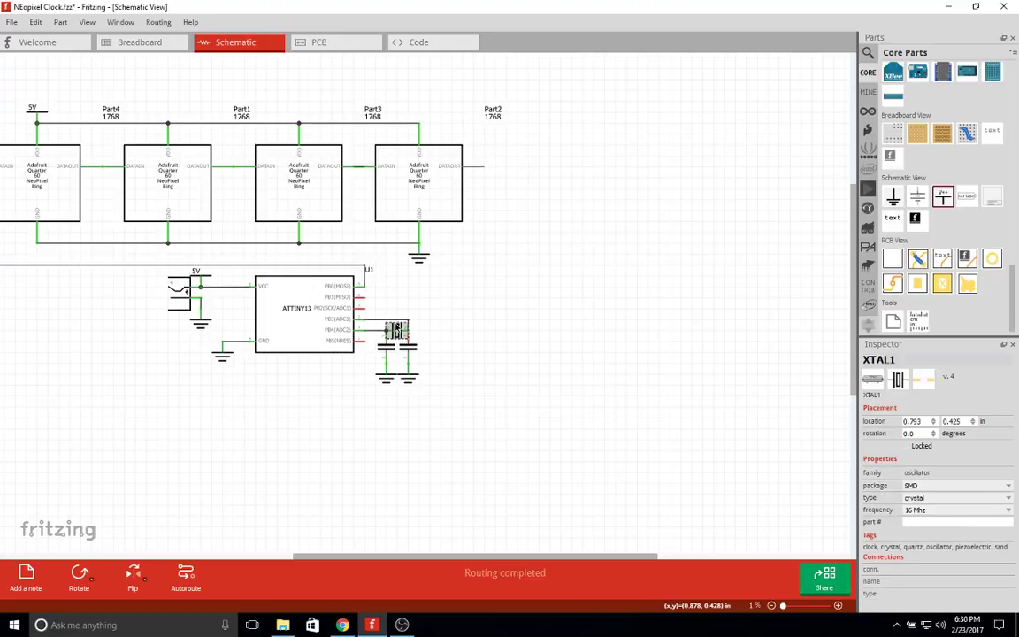
{"action": "left_click", "coordinate": [932, 486]}
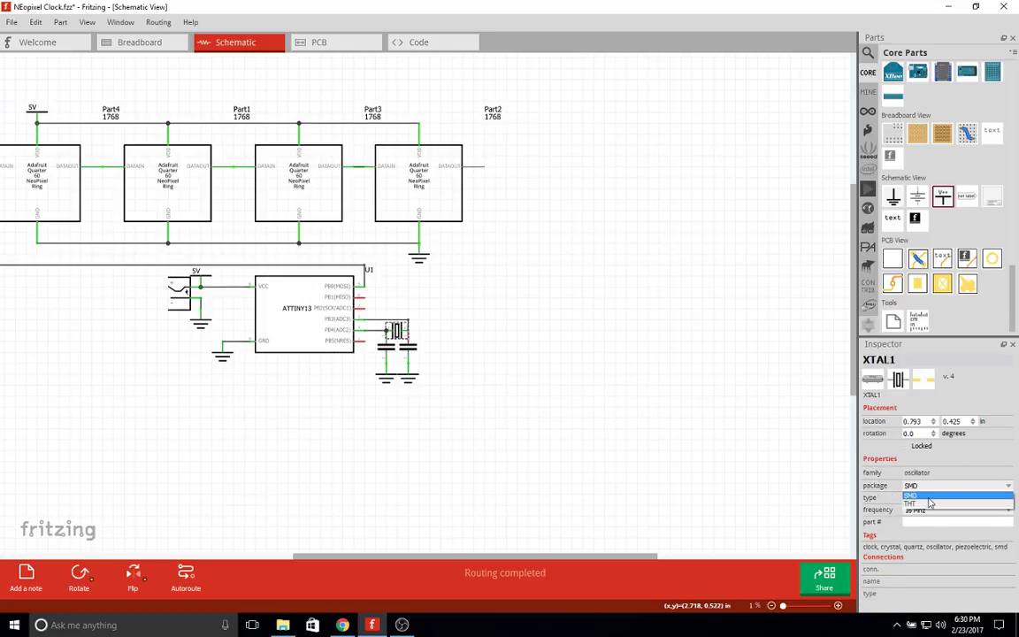
{"action": "left_click", "coordinate": [911, 502]}
Check the properties of the two crystal capacitors C1 and C2.
{"action": "left_click", "coordinate": [382, 348]}
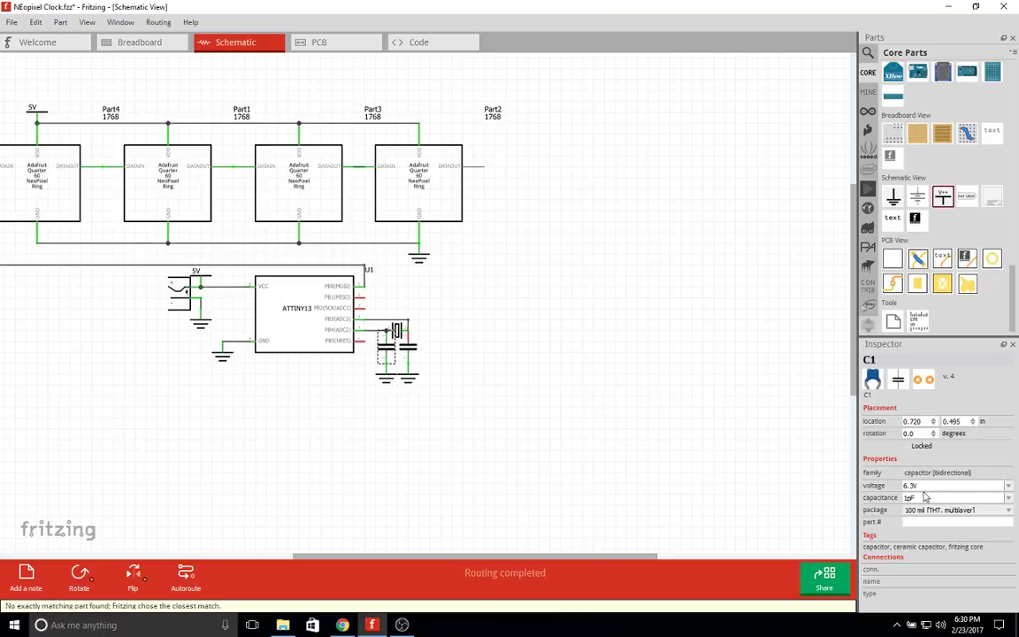
{"action": "left_click", "coordinate": [408, 348]}
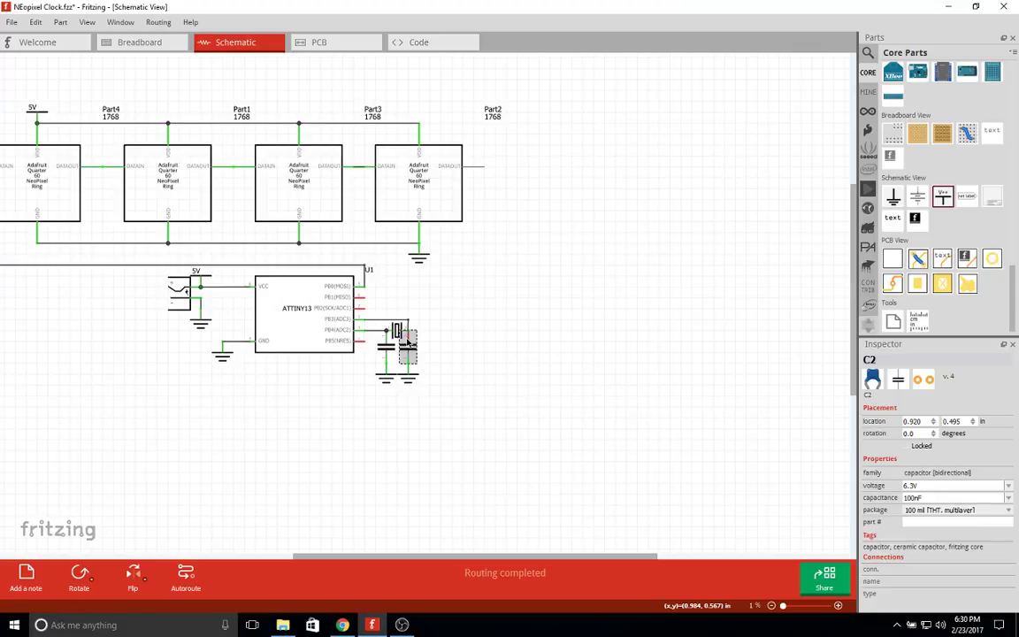
{"action": "left_click", "coordinate": [477, 350]}
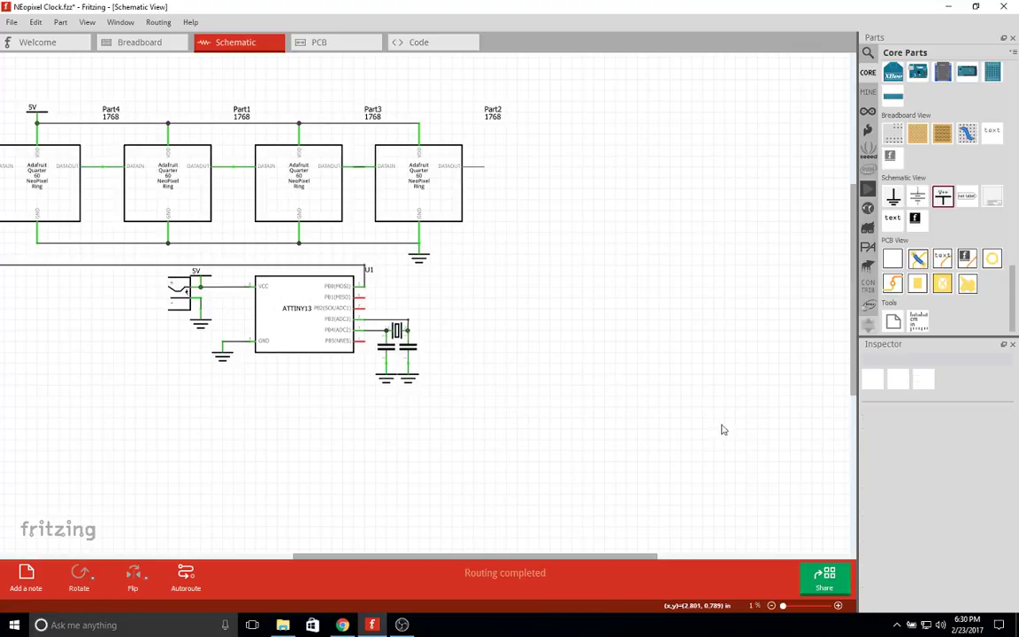
Examine the whole schematic, from the four chained NeoPixel rings to the microcontroller, power plug and crystal circuit.
{"action": "scroll", "coordinate": [583, 336], "scroll_direction": "down", "scroll_amount": 5, "text": "ctrl"}
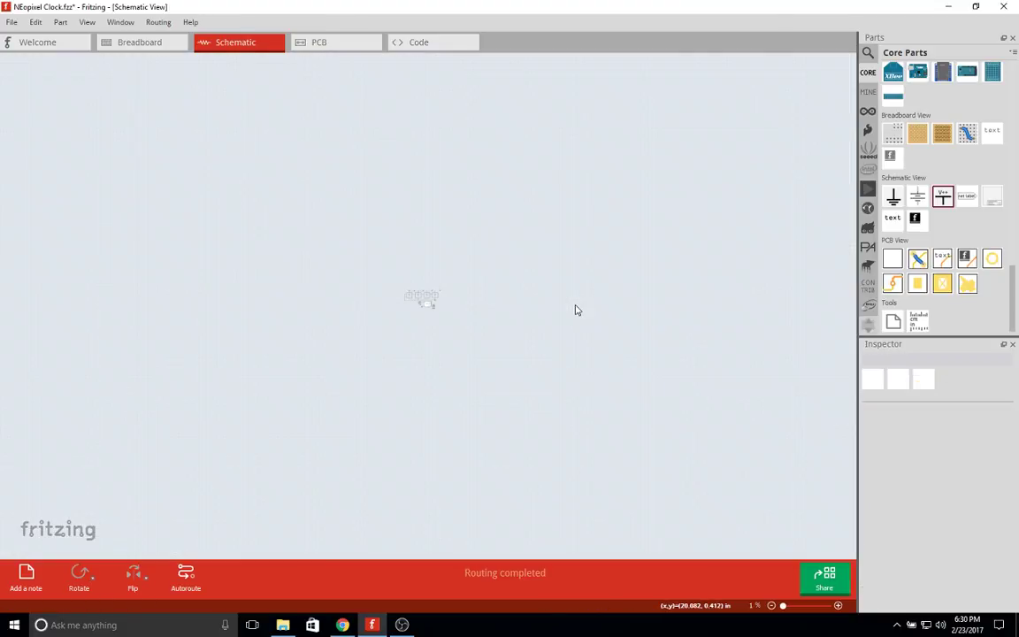
{"action": "scroll", "coordinate": [378, 303], "scroll_direction": "up", "scroll_amount": 5, "text": "ctrl"}
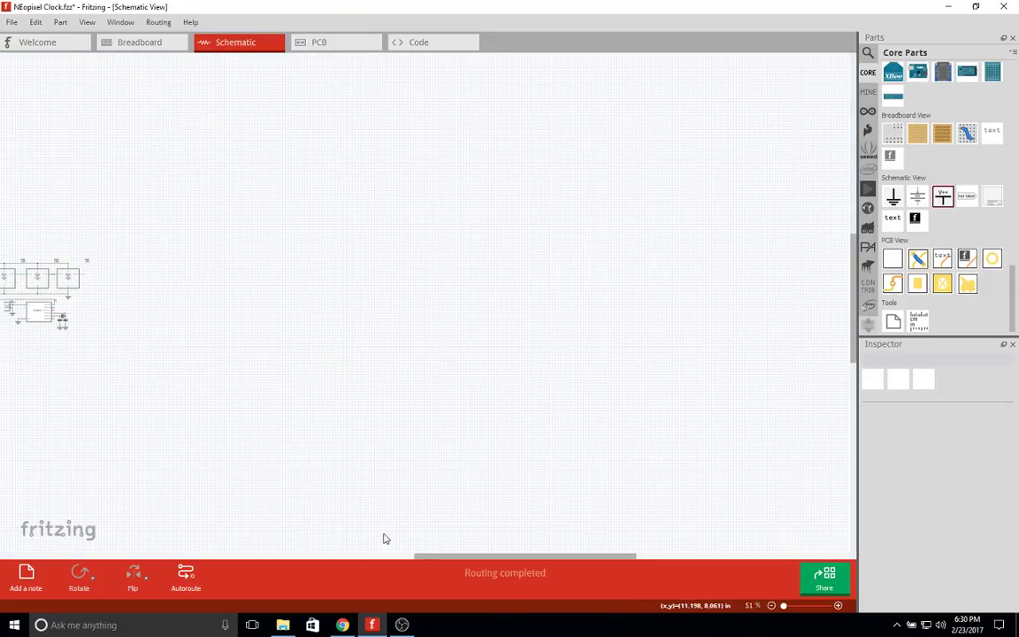
{"action": "scroll", "coordinate": [387, 539], "scroll_direction": "up", "scroll_amount": 2, "text": "ctrl"}
{"action": "left_click_drag", "start_coordinate": [390, 556], "coordinate": [342, 548]}
{"action": "scroll", "coordinate": [542, 387], "scroll_direction": "up", "scroll_amount": 1, "text": "ctrl"}
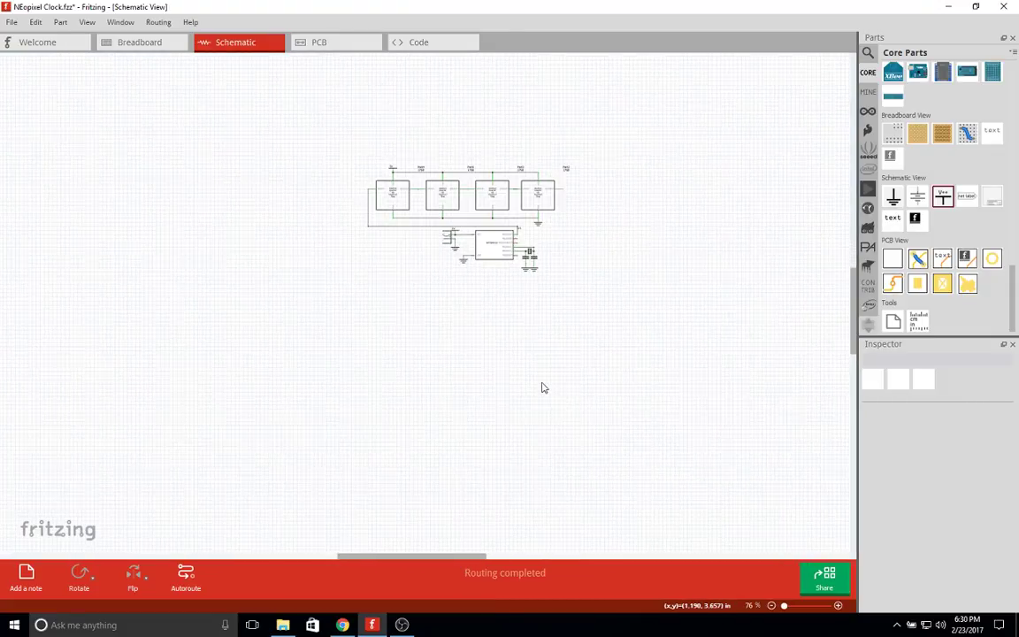
{"action": "scroll", "coordinate": [542, 387], "scroll_direction": "up", "scroll_amount": 2, "text": "ctrl"}
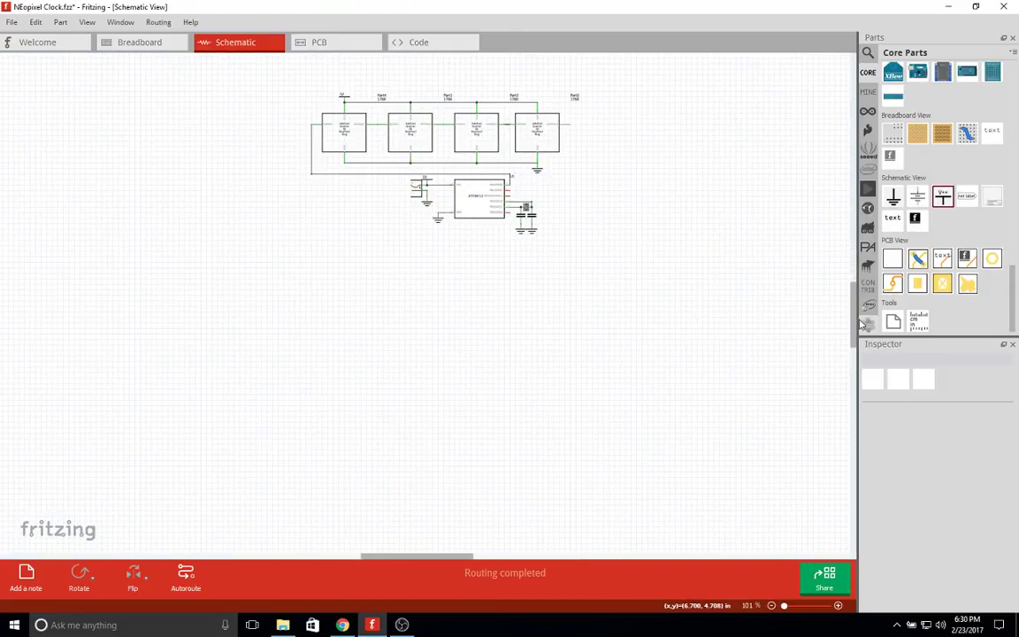
{"action": "scroll", "coordinate": [849, 323], "scroll_direction": "up", "scroll_amount": 1}
{"action": "scroll", "coordinate": [853, 301], "scroll_direction": "up", "scroll_amount": 6}
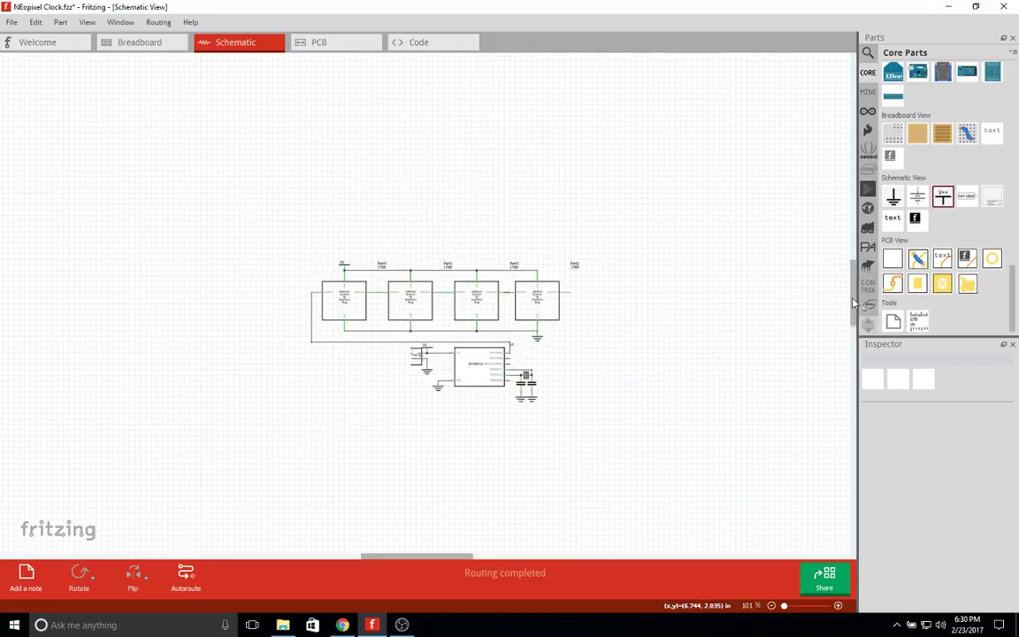
{"action": "scroll", "coordinate": [796, 318], "scroll_direction": "down", "scroll_amount": 2}
{"action": "scroll", "coordinate": [539, 360], "scroll_direction": "up", "scroll_amount": 1, "text": "ctrl"}
{"action": "scroll", "coordinate": [539, 361], "scroll_direction": "up", "scroll_amount": 1, "text": "ctrl"}
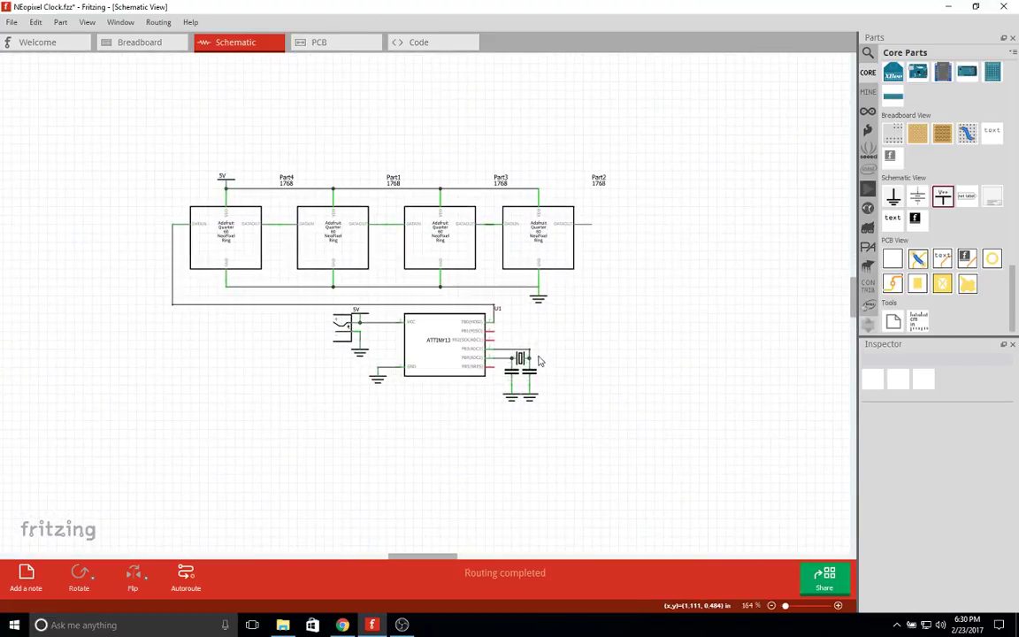
{"action": "scroll", "coordinate": [441, 534], "scroll_direction": "up", "scroll_amount": 1, "text": "ctrl"}
{"action": "scroll", "coordinate": [508, 507], "scroll_direction": "up", "scroll_amount": 1, "text": "ctrl"}
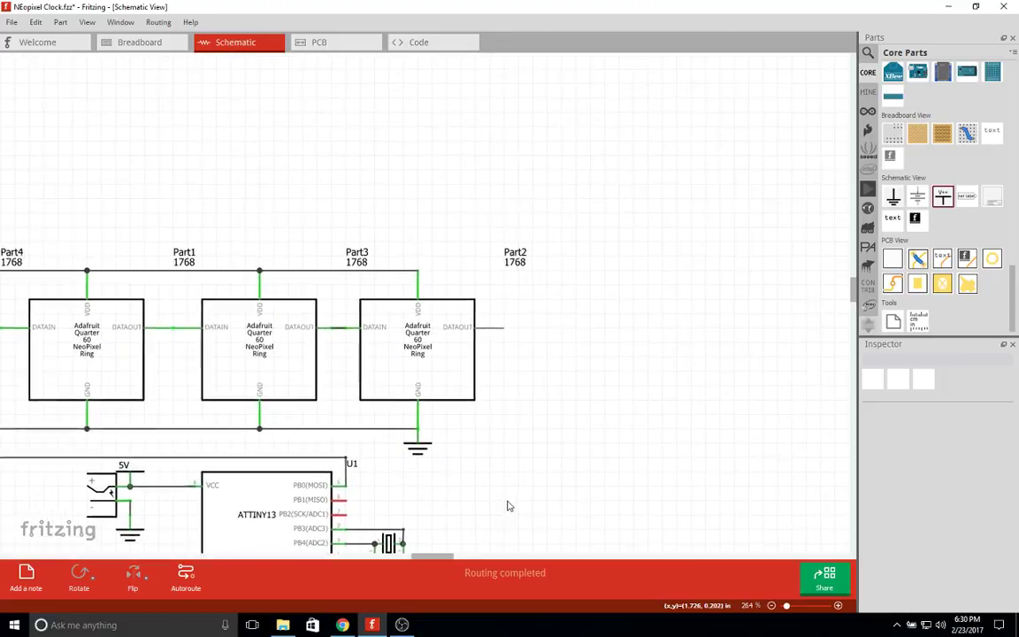
{"action": "scroll", "coordinate": [511, 497], "scroll_direction": "down", "scroll_amount": 1, "text": "ctrl"}
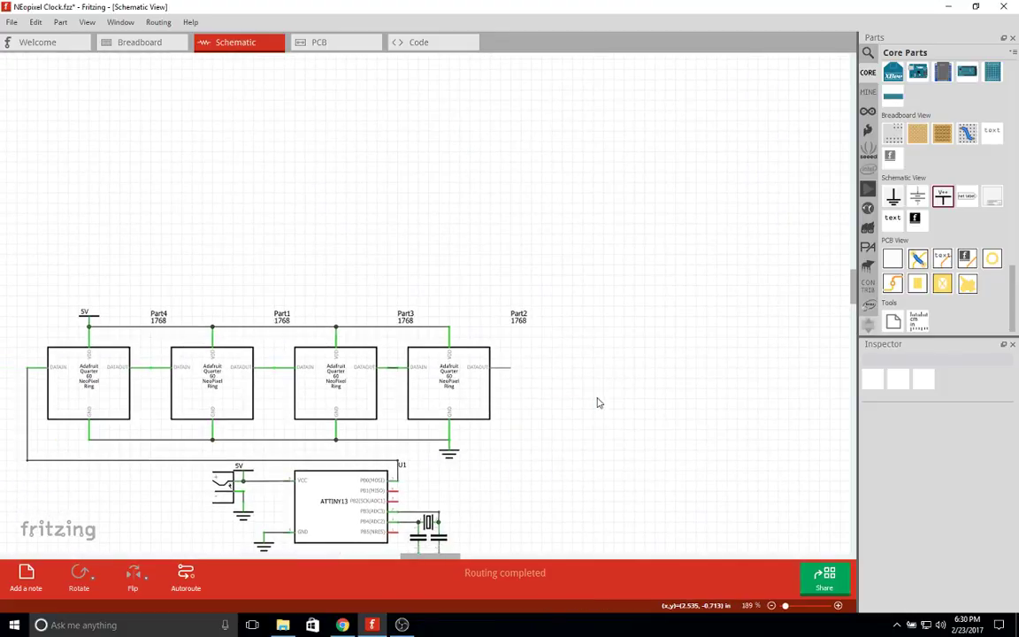
{"action": "scroll", "coordinate": [857, 292], "scroll_direction": "down", "scroll_amount": 3}
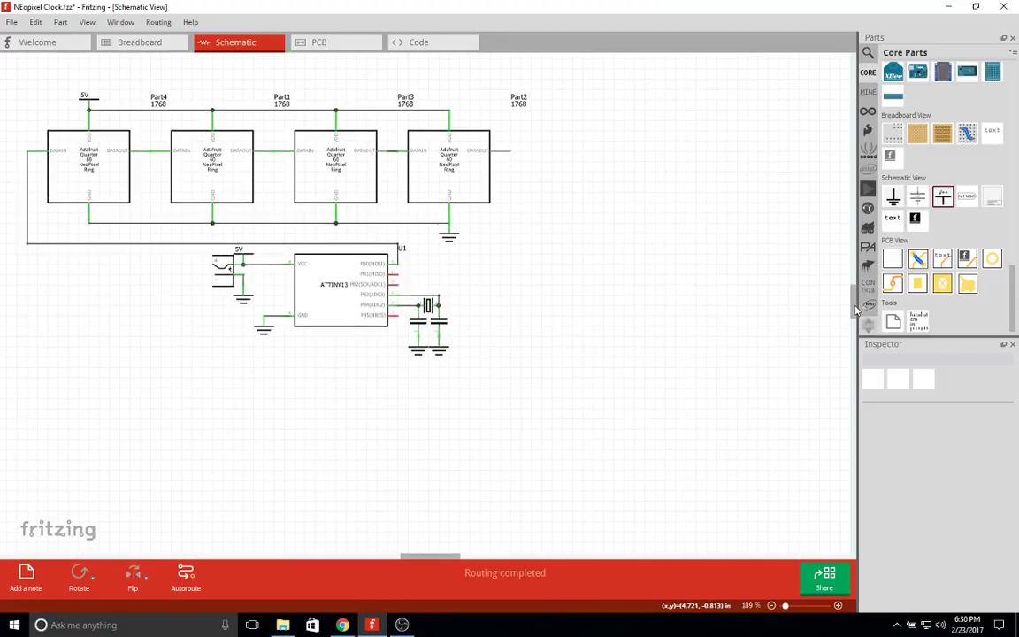
{"action": "scroll", "coordinate": [856, 306], "scroll_direction": "up", "scroll_amount": 1}
{"action": "scroll", "coordinate": [856, 305], "scroll_direction": "up", "scroll_amount": 1}
{"action": "mouse_move", "coordinate": [415, 558]}
{"action": "left_mouse_down"}
{"action": "mouse_move", "coordinate": [395, 558]}
{"action": "mouse_move", "coordinate": [408, 558]}
{"action": "left_mouse_up"}
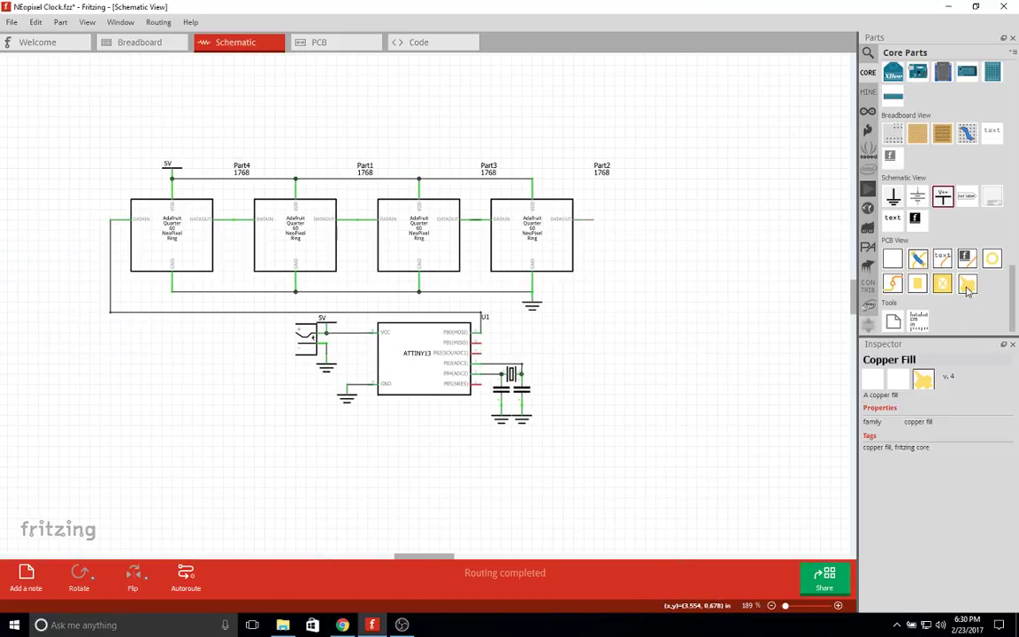
{"action": "scroll", "coordinate": [938, 213], "scroll_direction": "up", "scroll_amount": 4}
In the PCB view, move the four NeoPixel rings off the board, Part3 to its upper right and the others to its left.
{"action": "left_click", "coordinate": [330, 43]}
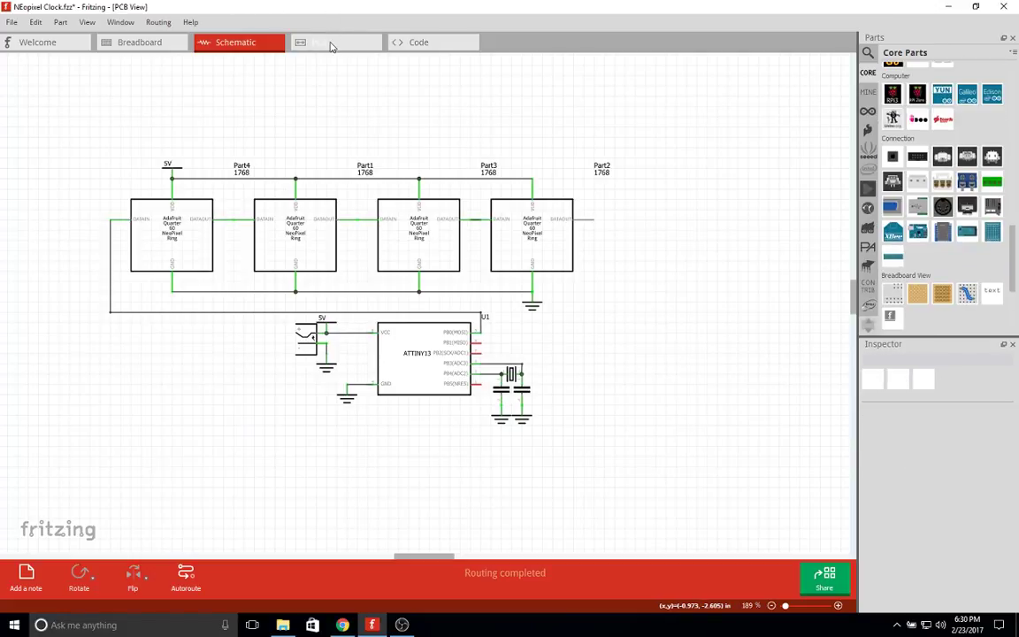
{"action": "scroll", "coordinate": [715, 303], "scroll_direction": "down", "scroll_amount": 3}
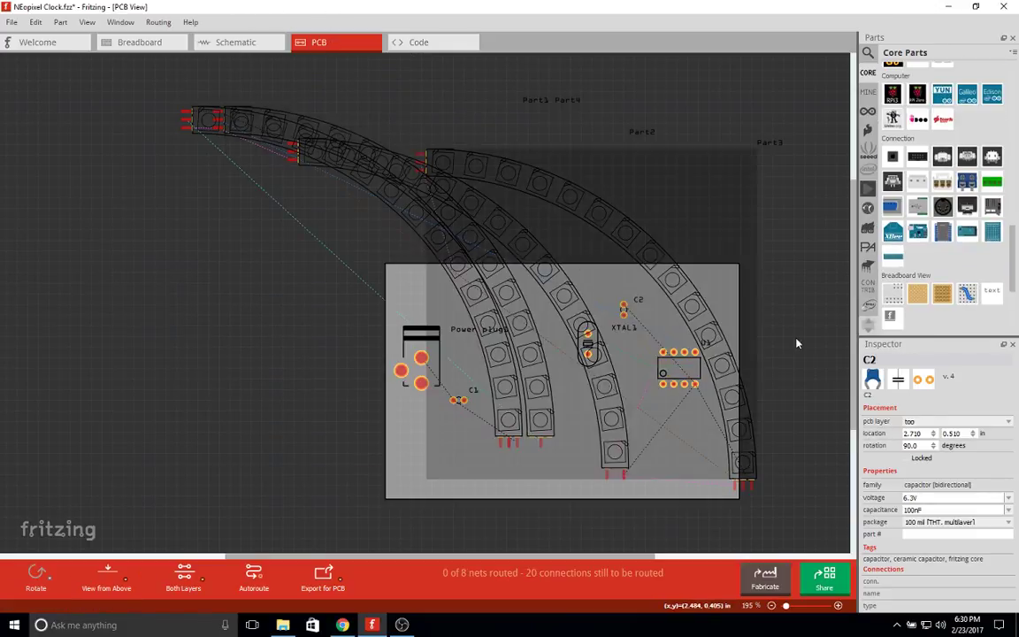
{"action": "scroll", "coordinate": [716, 303], "scroll_direction": "up", "scroll_amount": 2}
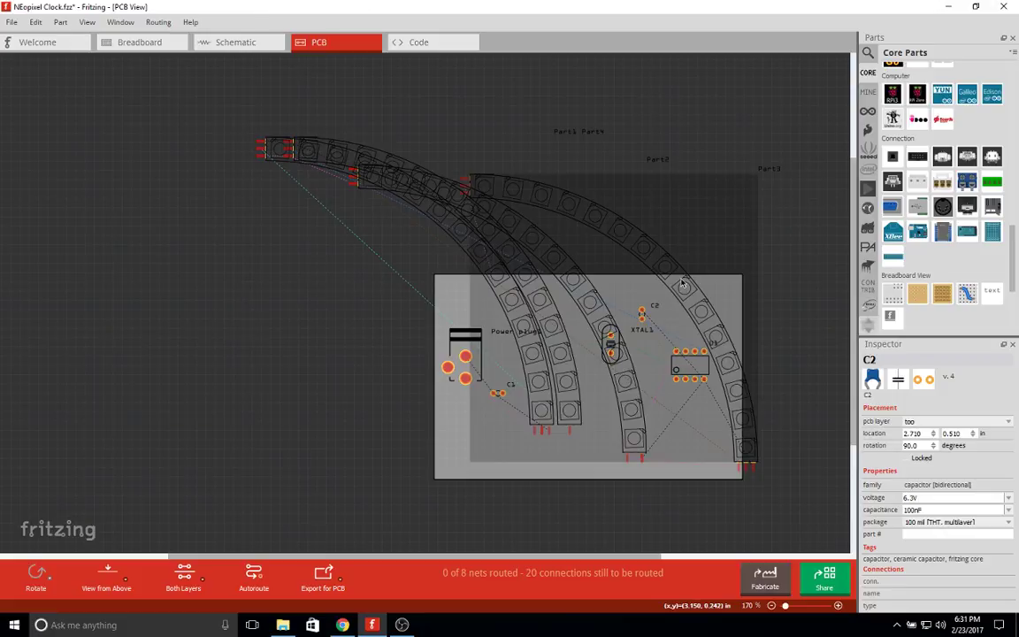
{"action": "left_click_drag", "start_coordinate": [676, 279], "coordinate": [829, 179]}
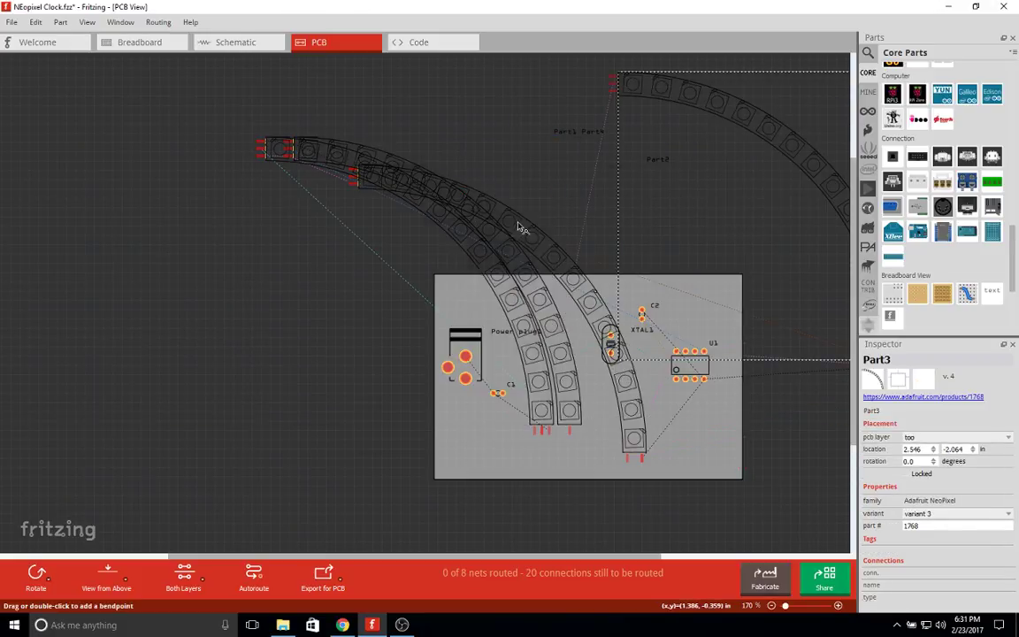
{"action": "left_click_drag", "start_coordinate": [518, 227], "coordinate": [202, 390]}
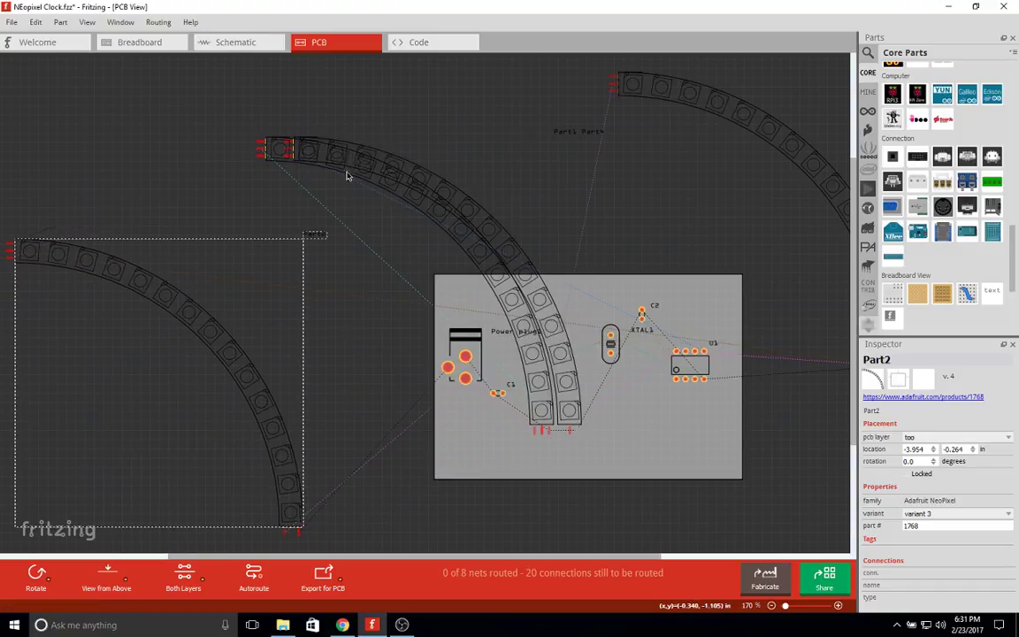
{"action": "left_click_drag", "start_coordinate": [361, 171], "coordinate": [273, 206]}
{"action": "left_click_drag", "start_coordinate": [439, 218], "coordinate": [107, 177]}
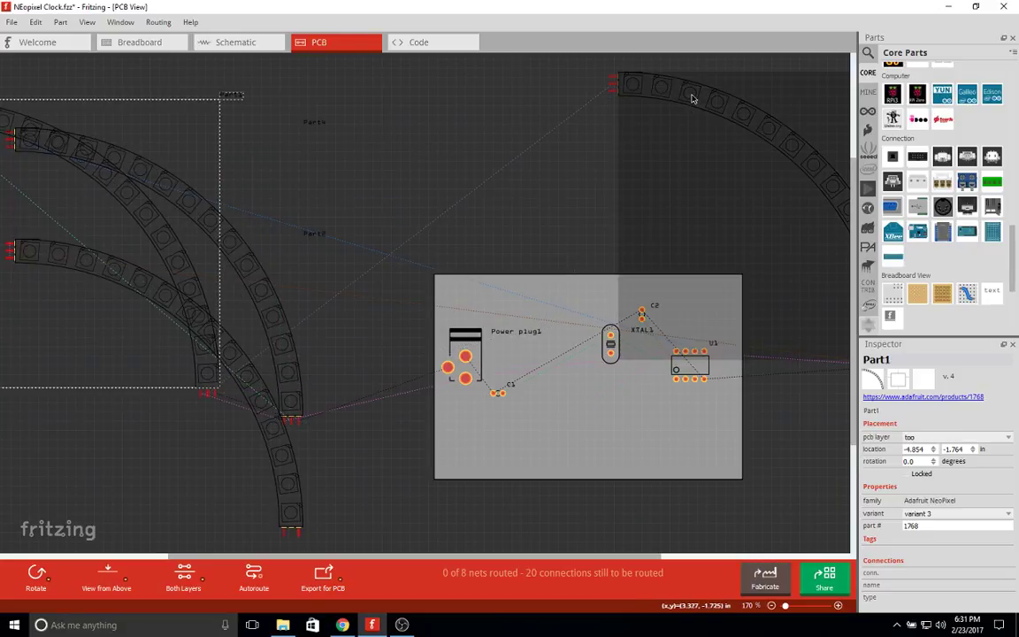
Move ring Part3 over to the other rings left of the board, placing it below Part1.
{"action": "left_click_drag", "start_coordinate": [693, 96], "coordinate": [89, 297]}
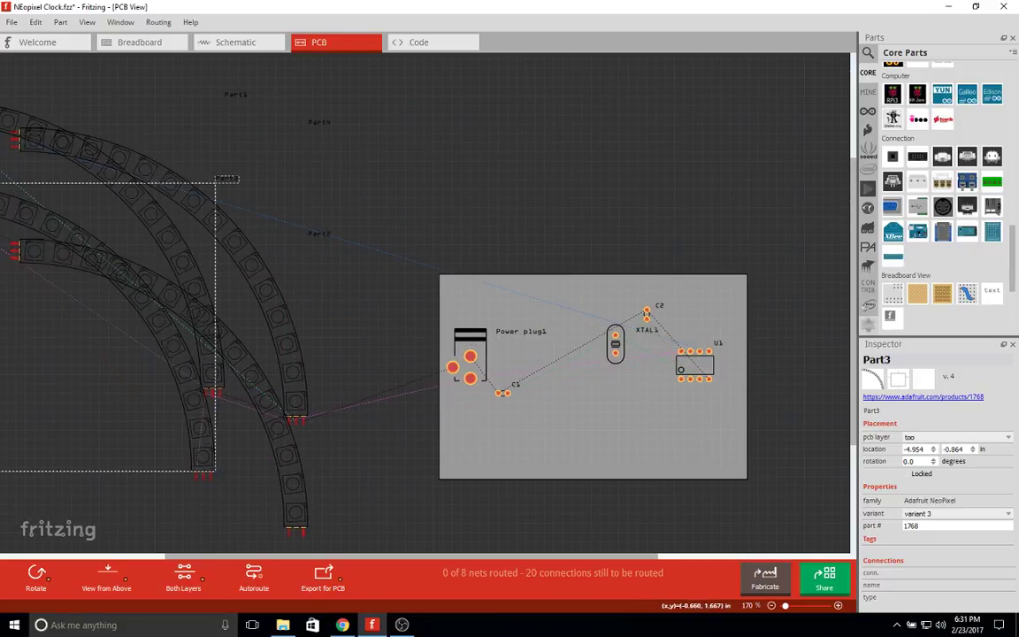
{"action": "scroll", "coordinate": [104, 556], "scroll_direction": "left", "scroll_amount": 2}
{"action": "scroll", "coordinate": [104, 555], "scroll_direction": "left", "scroll_amount": 4}
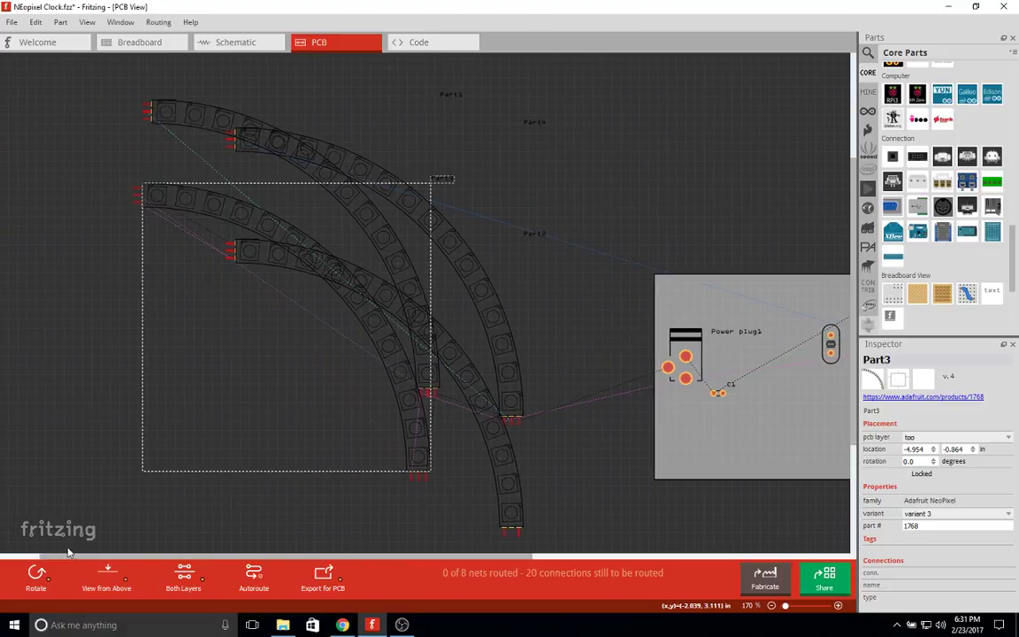
{"action": "left_click_drag", "start_coordinate": [277, 235], "coordinate": [270, 310]}
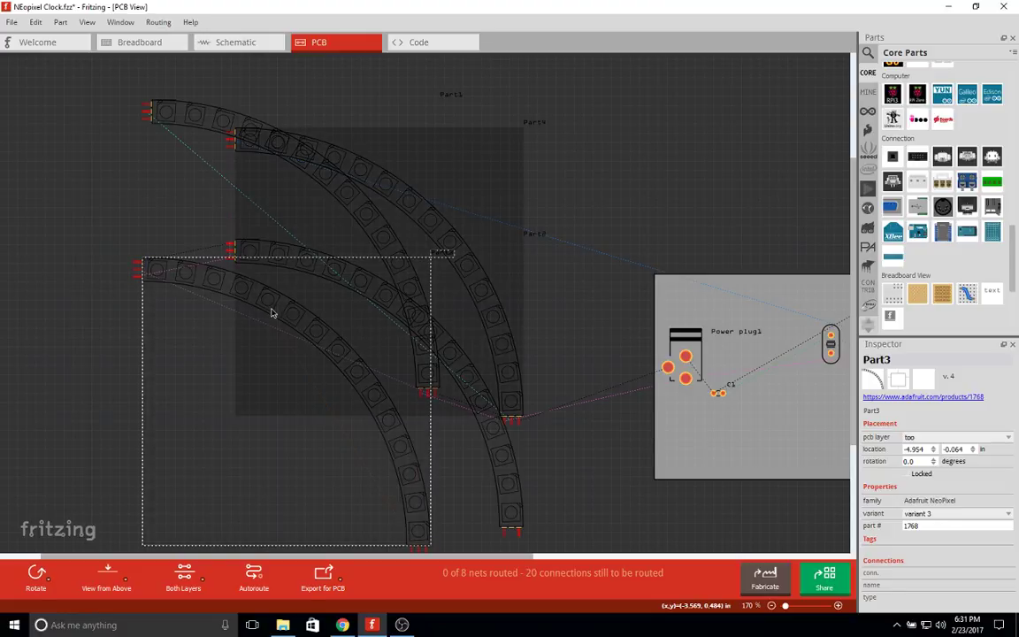
Delete all four NeoPixel rings from the PCB layout.
{"action": "key", "text": "Delete"}
{"action": "key", "text": "Delete"}
{"action": "left_click", "coordinate": [357, 291]}
{"action": "key", "text": "Delete"}
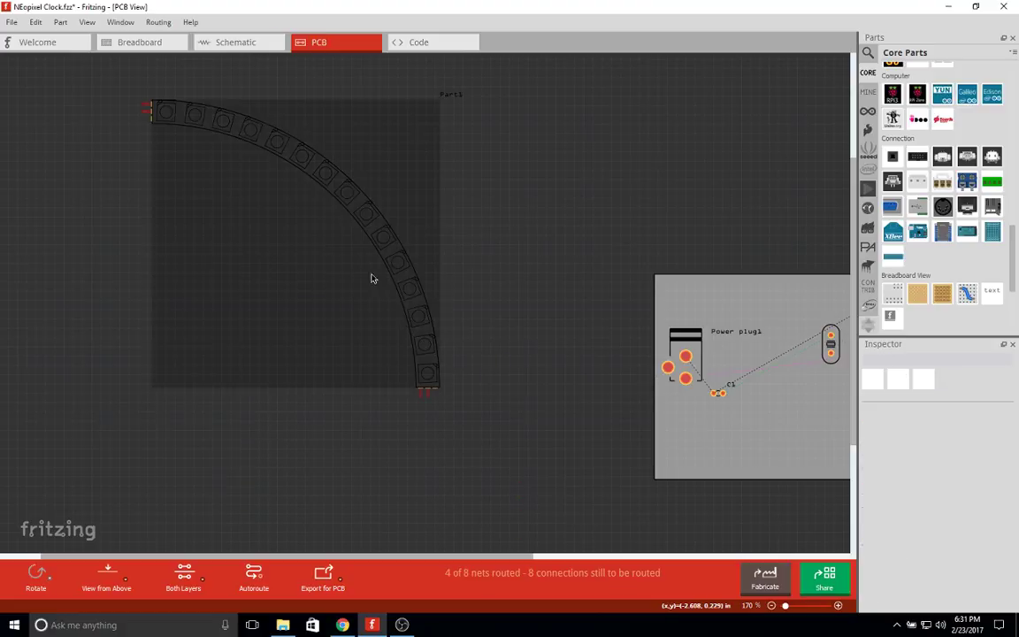
{"action": "left_click", "coordinate": [394, 274]}
{"action": "key", "text": "Delete"}
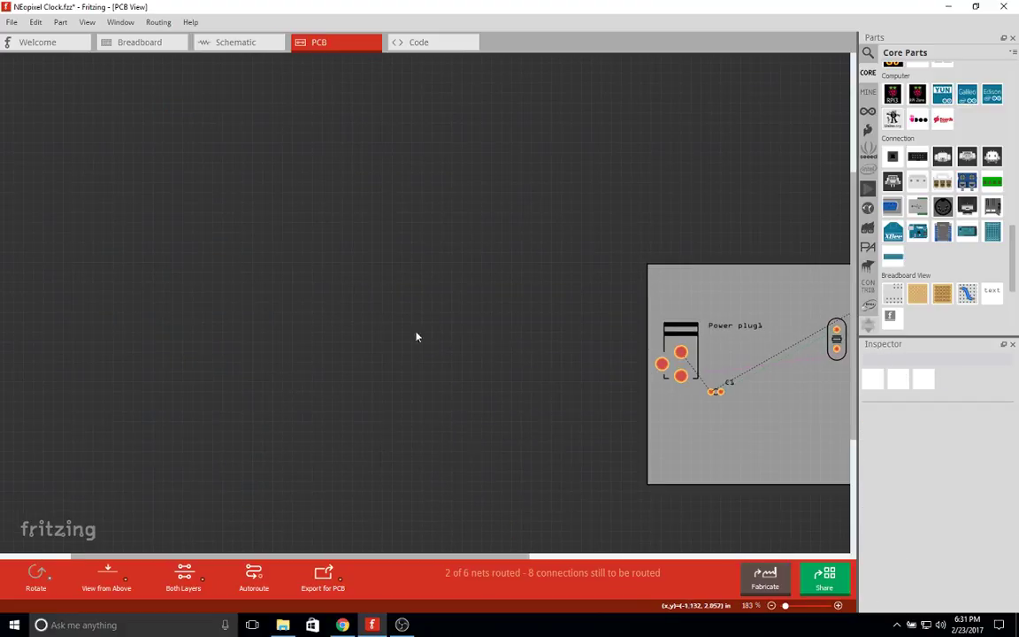
In the schematic, delete both 5V symbols and the ground symbol left over from the rings.
{"action": "left_click", "coordinate": [247, 43]}
{"action": "left_click", "coordinate": [172, 168]}
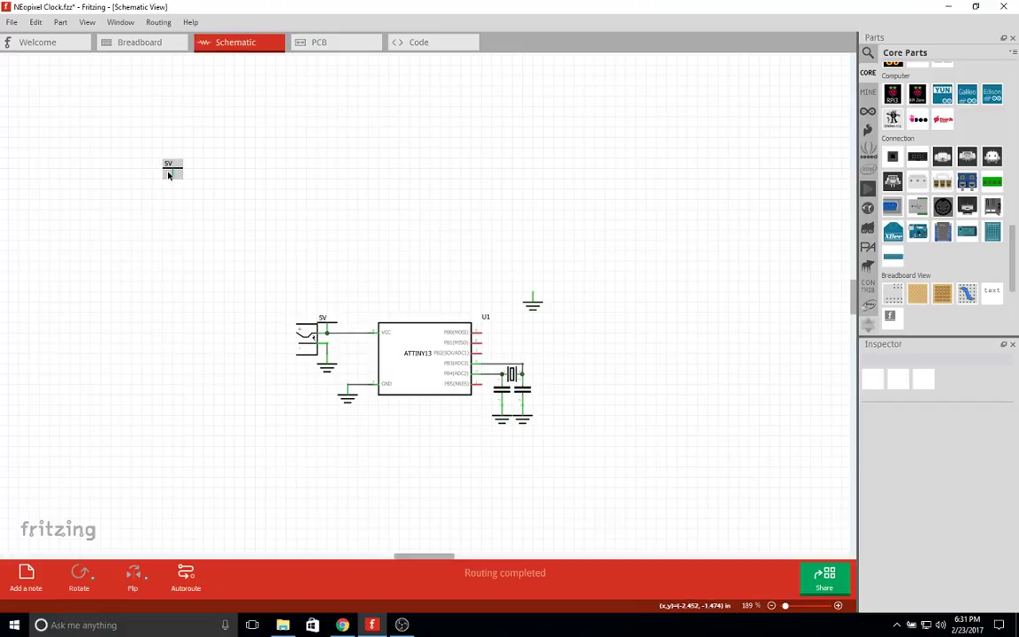
{"action": "key", "text": "Delete"}
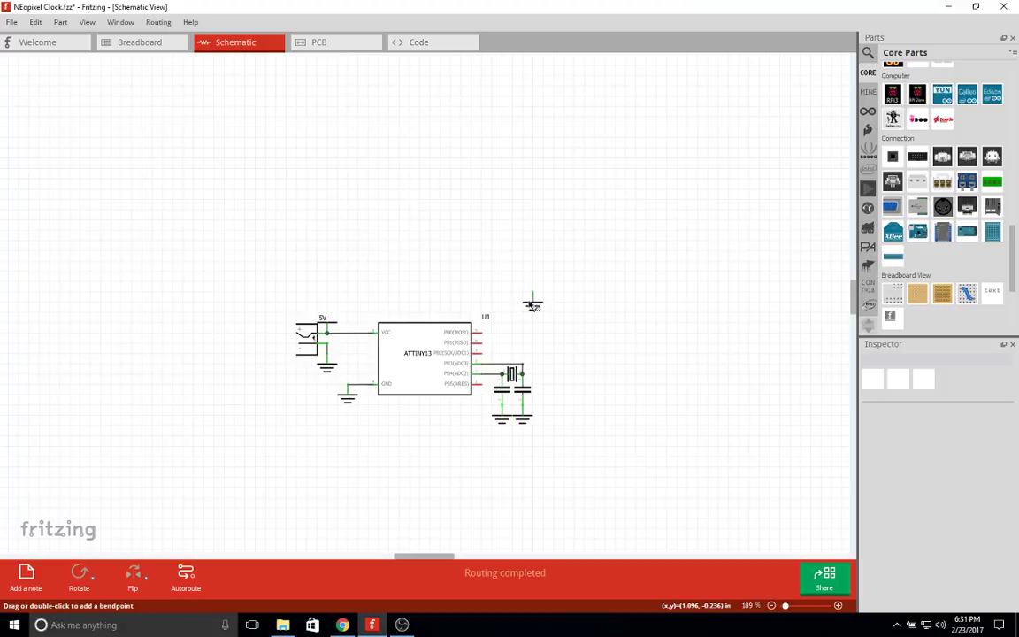
{"action": "left_click", "coordinate": [322, 320]}
{"action": "key", "text": "Delete"}
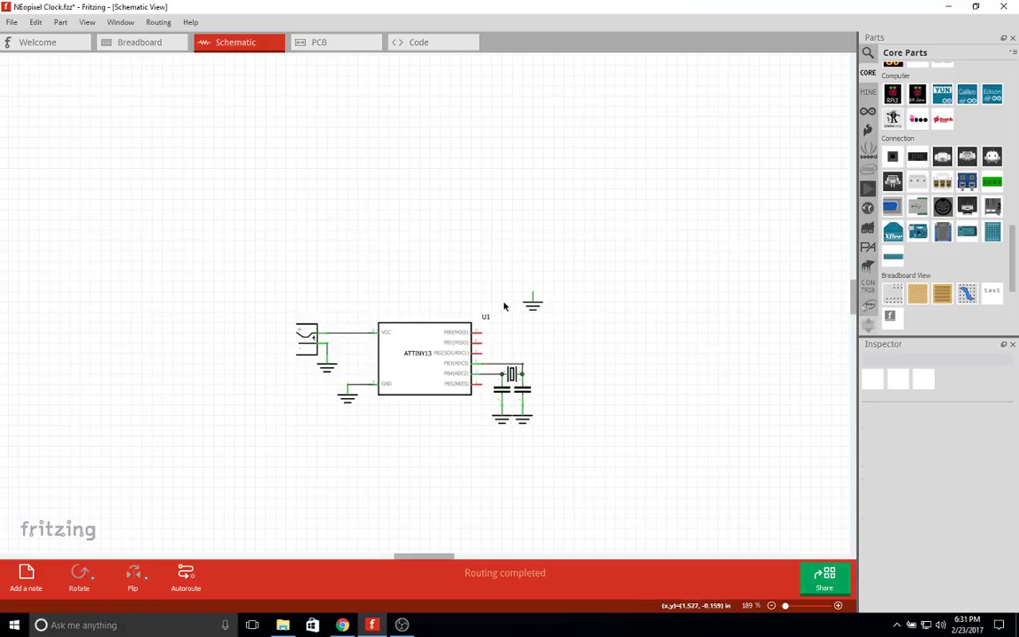
{"action": "left_click", "coordinate": [534, 306]}
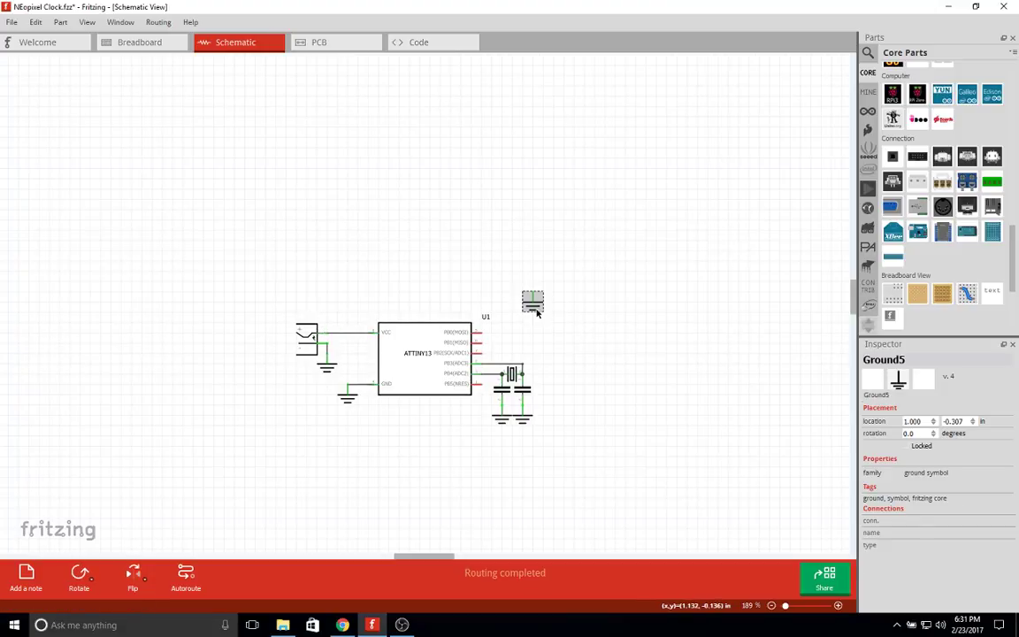
{"action": "key", "text": "Delete"}
{"action": "scroll", "coordinate": [1000, 258], "scroll_direction": "down", "scroll_amount": 5}
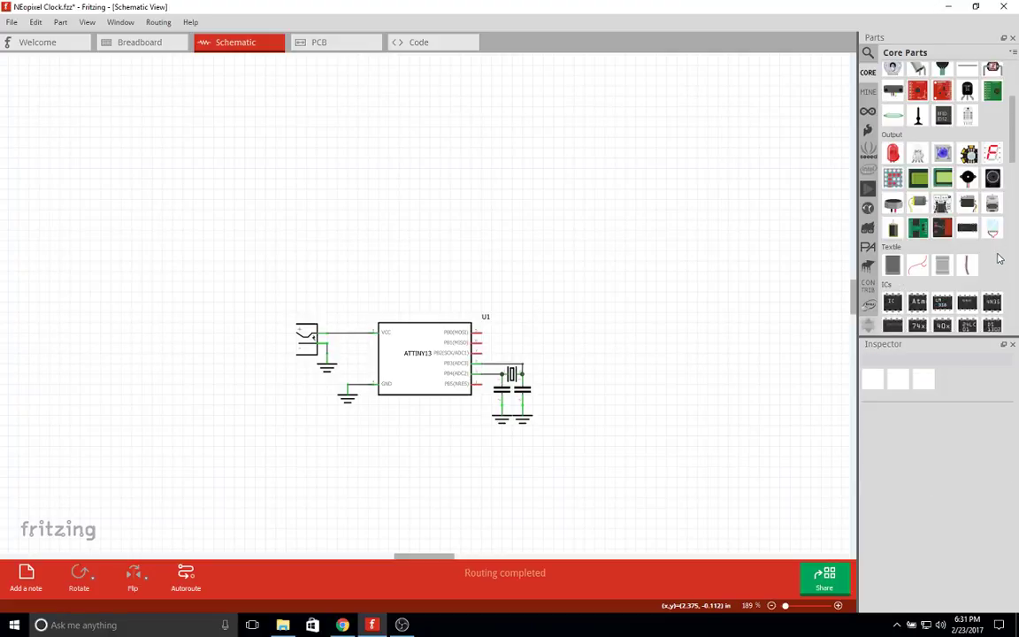
In the PCB view, move Power plug1 up into the board's upper-left corner.
{"action": "left_click", "coordinate": [300, 43]}
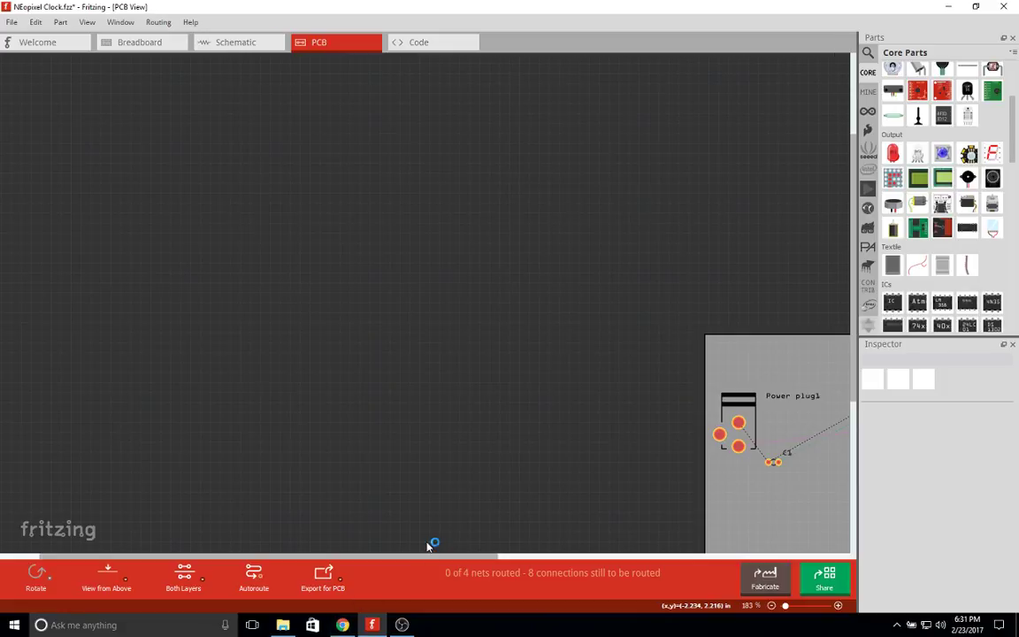
{"action": "left_click_drag", "start_coordinate": [428, 559], "coordinate": [569, 559]}
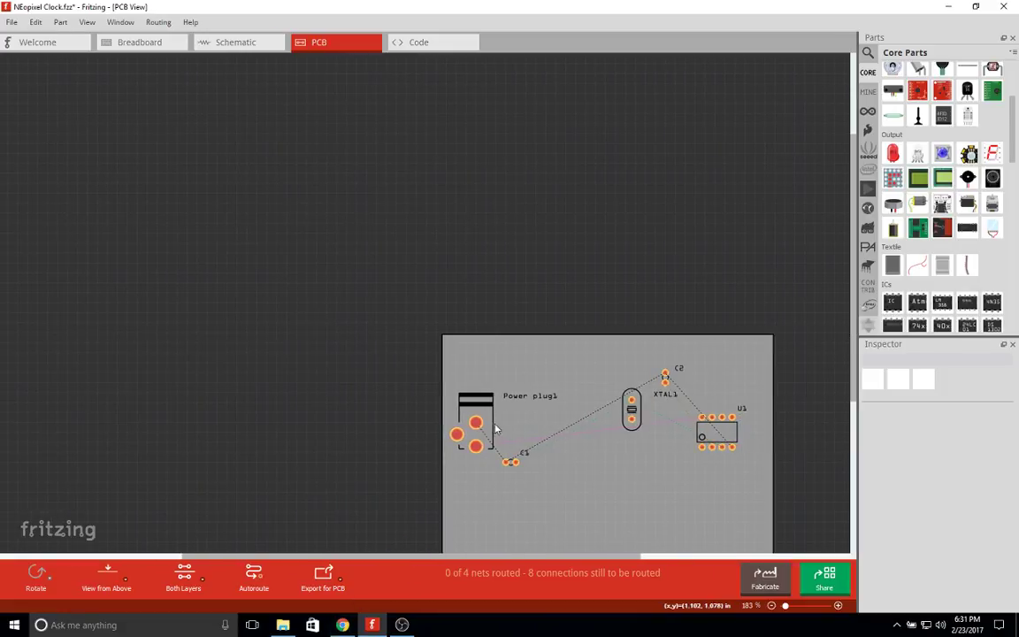
{"action": "left_click", "coordinate": [492, 424]}
{"action": "left_click_drag", "start_coordinate": [492, 425], "coordinate": [491, 375]}
Resize the rectangular PCB to 15 mm wide and 30 mm high.
{"action": "left_click", "coordinate": [538, 370]}
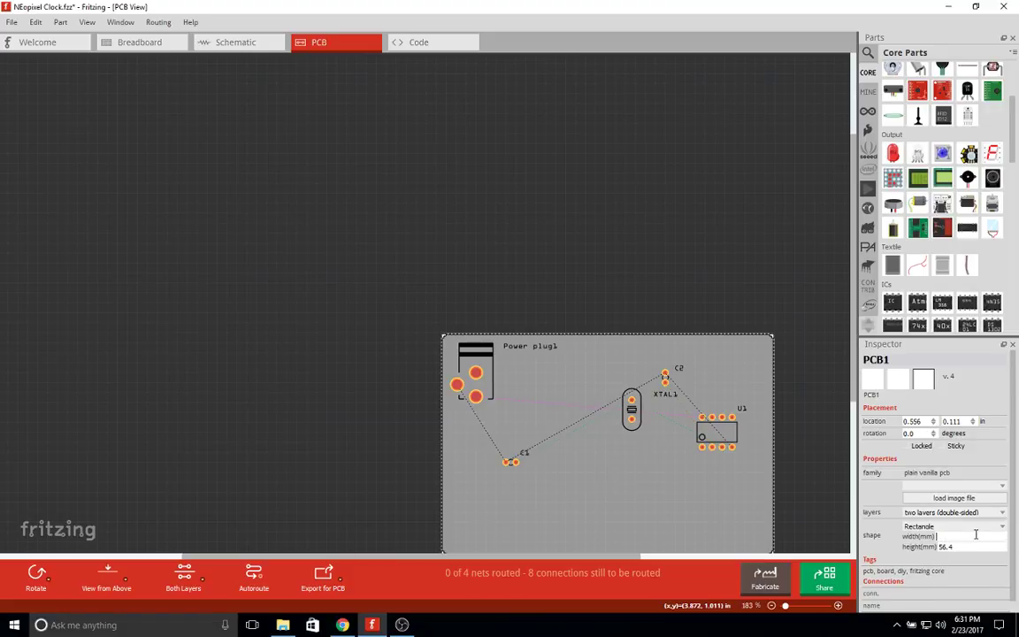
{"action": "key", "text": "Return"}
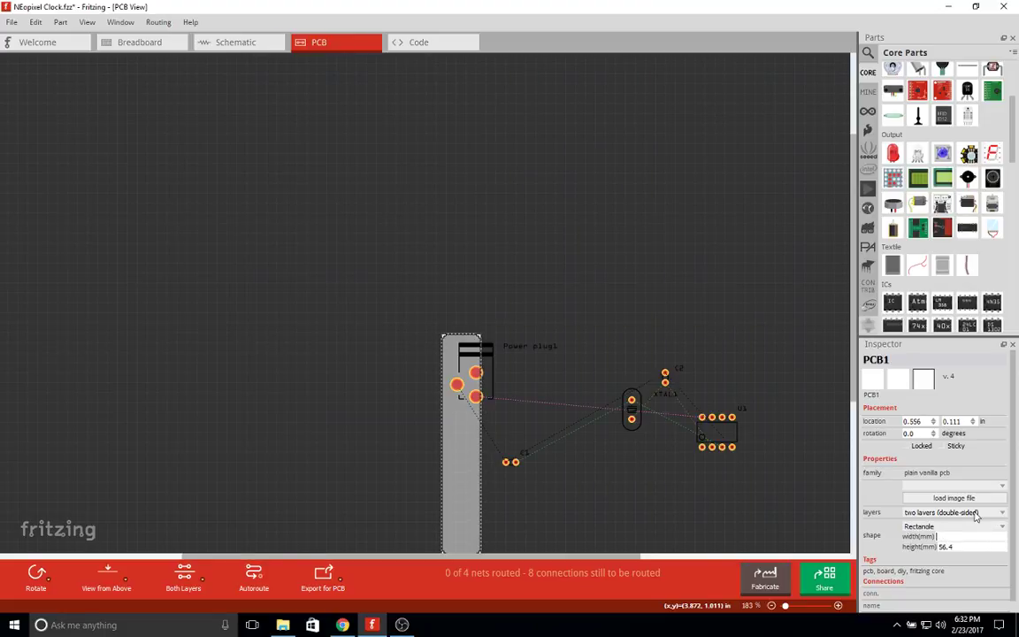
{"action": "key", "text": "Return"}
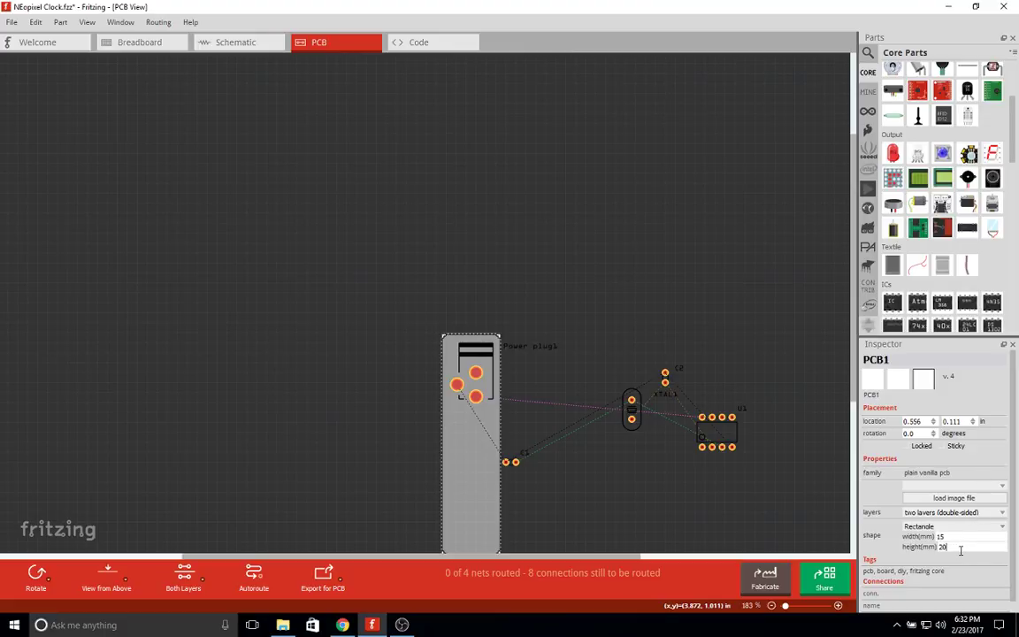
{"action": "left_click", "coordinate": [959, 550]}
{"action": "type", "text": "20"}
{"action": "key", "text": "Return"}
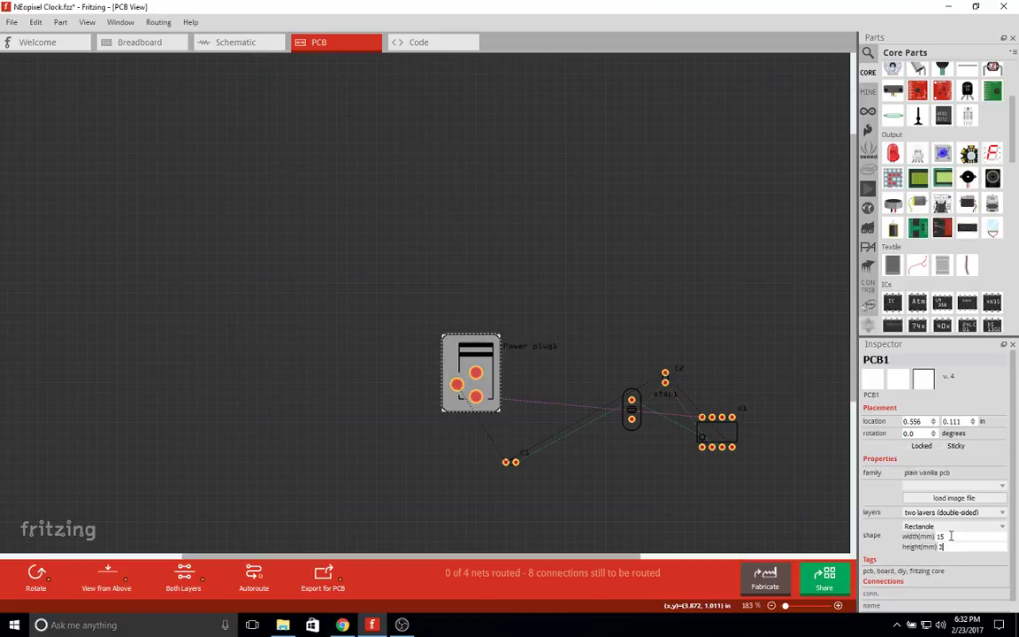
{"action": "type", "text": "40"}
{"action": "key", "text": "Return"}
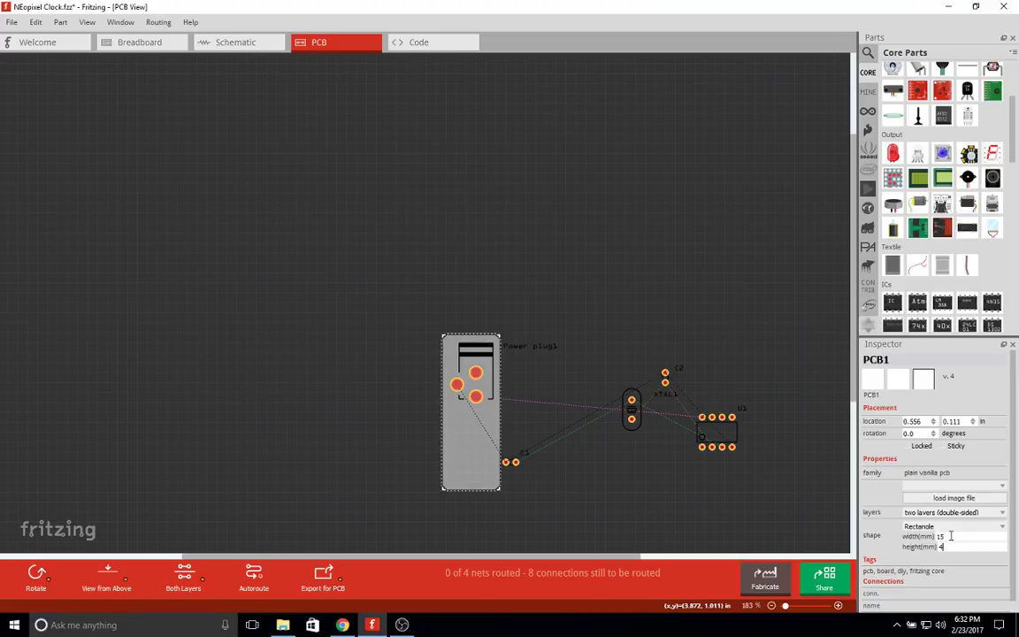
{"action": "key", "text": "Return"}
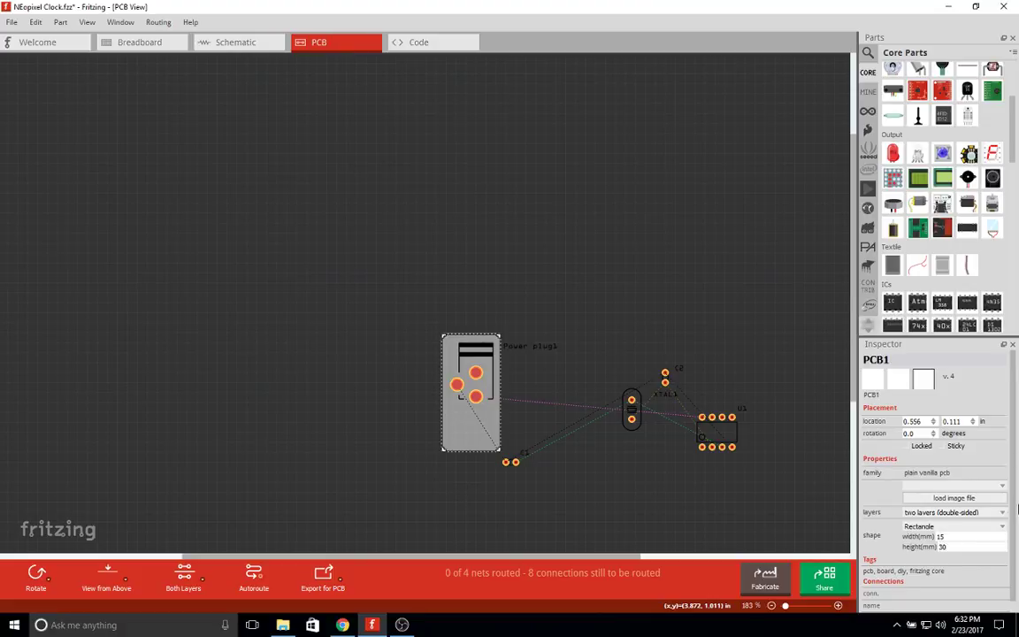
{"action": "left_click", "coordinate": [712, 354]}
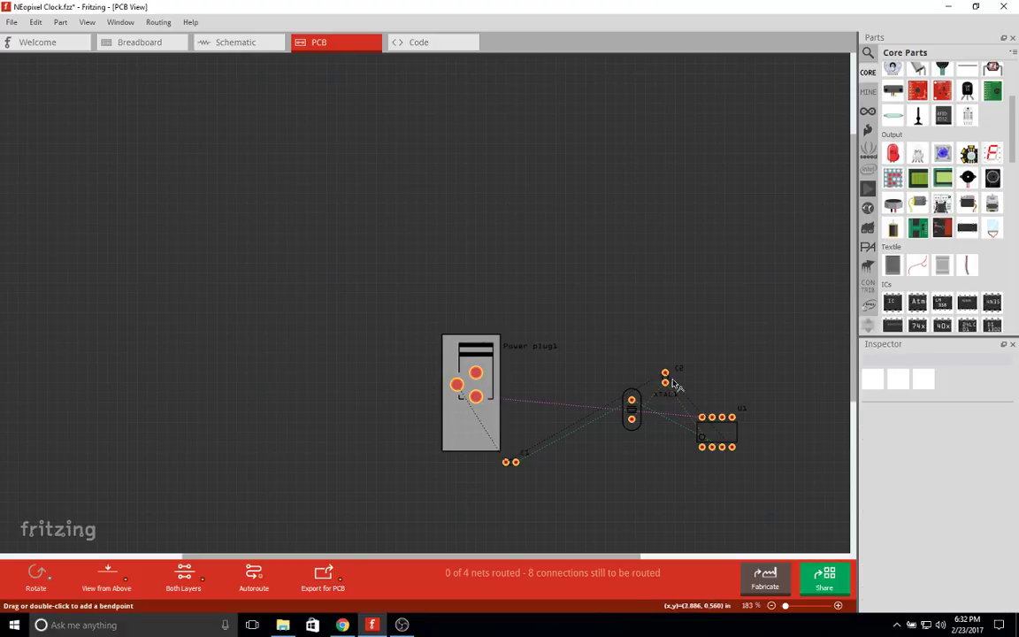
Move crystal XTAL1 into the board's lower-left corner, below Power plug1, removing any trace created between the plug and U1.
{"action": "double_click", "coordinate": [577, 410]}
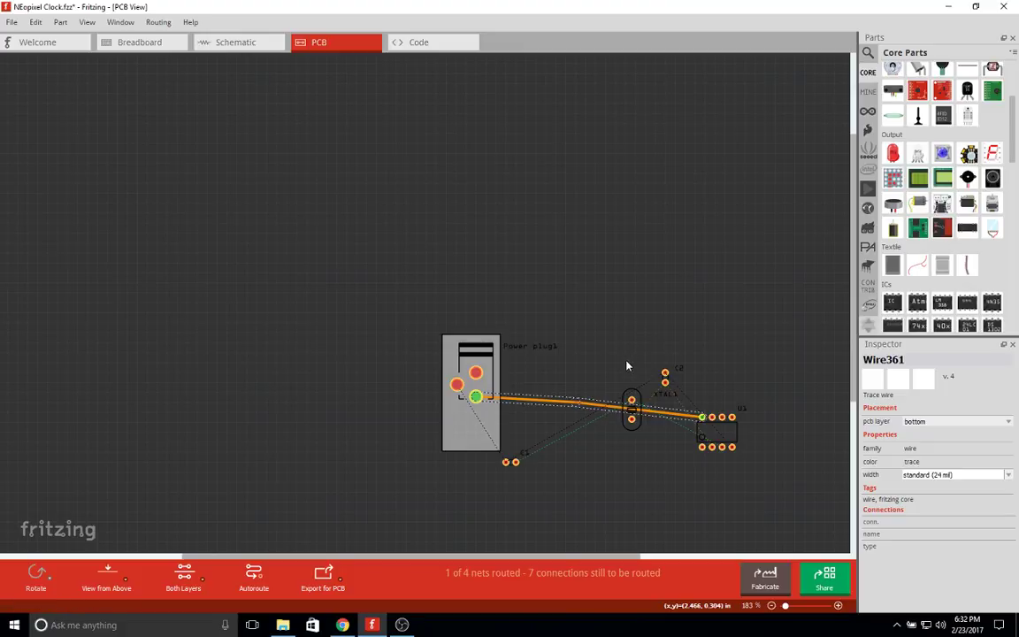
{"action": "key", "text": "Delete"}
{"action": "left_click", "coordinate": [630, 413]}
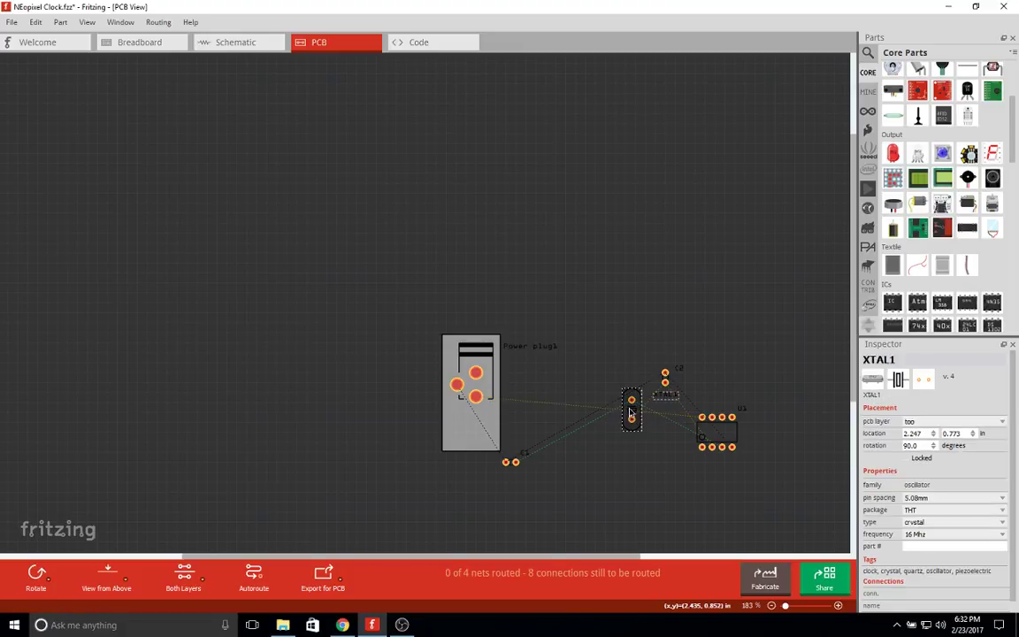
{"action": "left_click_drag", "start_coordinate": [628, 414], "coordinate": [454, 425]}
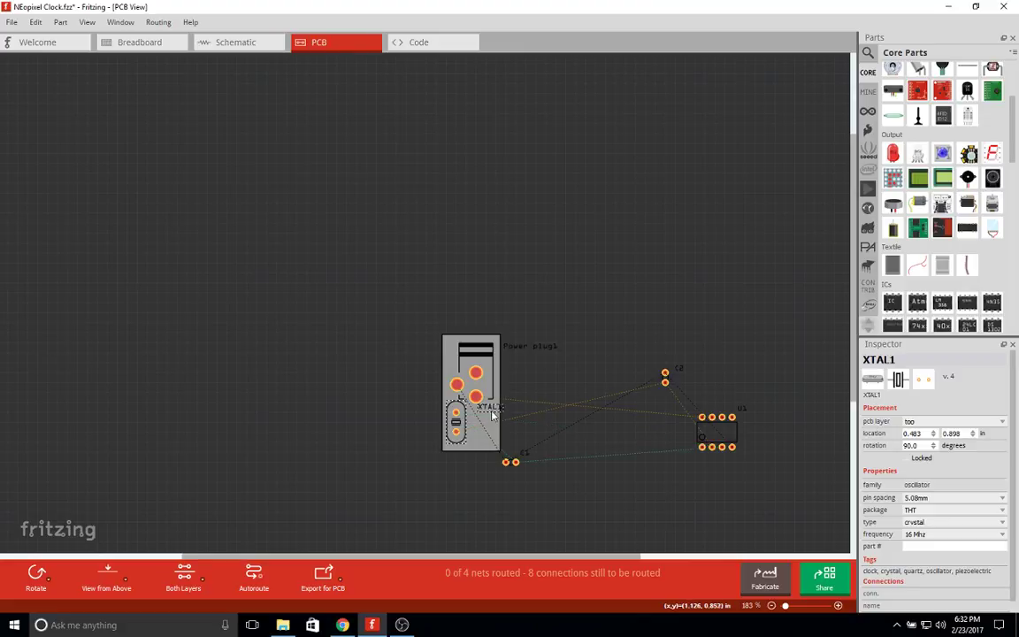
{"action": "left_click", "coordinate": [724, 348]}
Move capacitor C2 onto the board beside the crystal's right side and hide its C2 label.
{"action": "scroll", "coordinate": [702, 395], "scroll_direction": "up", "scroll_amount": 2, "text": "ctrl"}
{"action": "scroll", "coordinate": [672, 388], "scroll_direction": "up", "scroll_amount": 3, "text": "ctrl"}
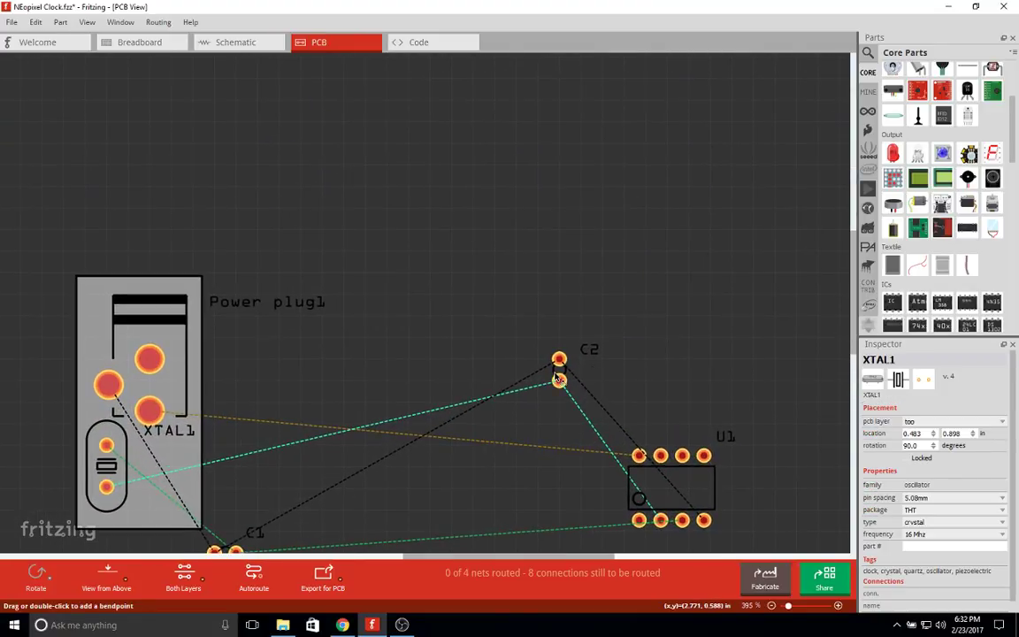
{"action": "left_click_drag", "start_coordinate": [559, 376], "coordinate": [139, 499]}
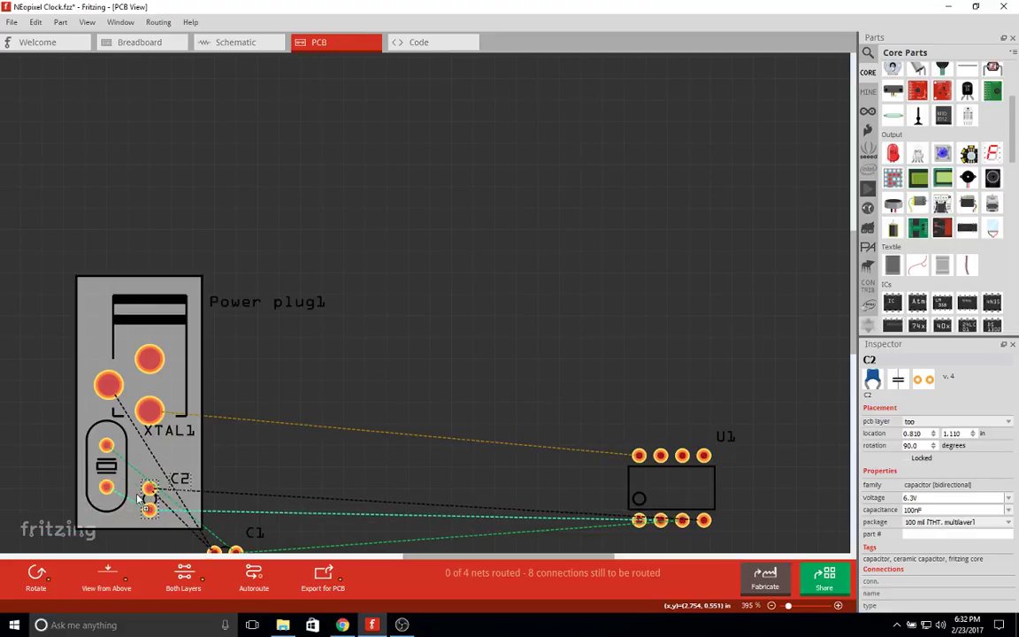
{"action": "right_click", "coordinate": [181, 481]}
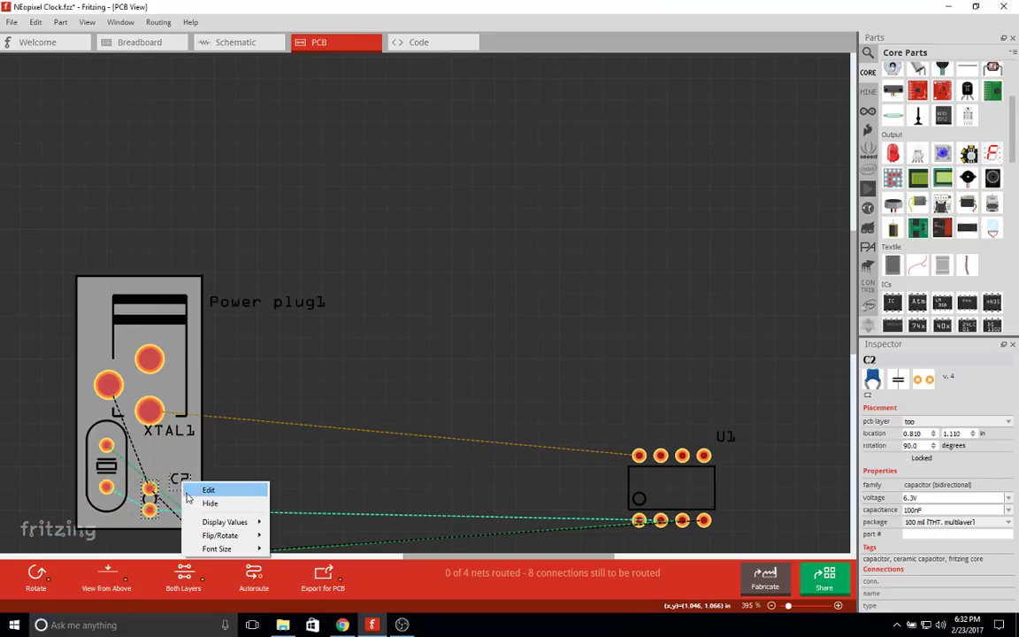
{"action": "left_click", "coordinate": [209, 504]}
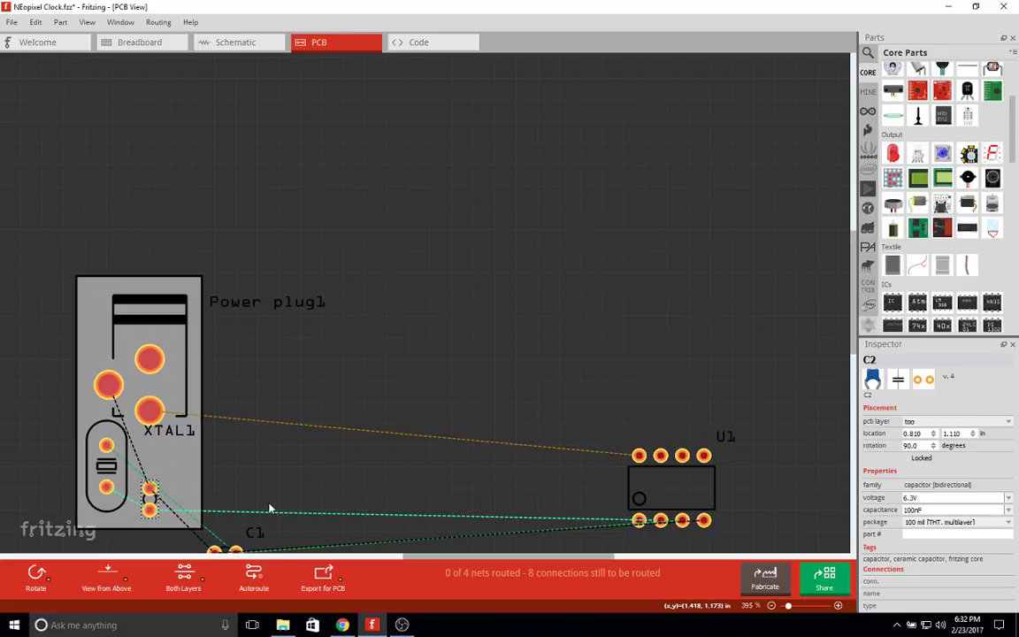
{"action": "left_click", "coordinate": [468, 333]}
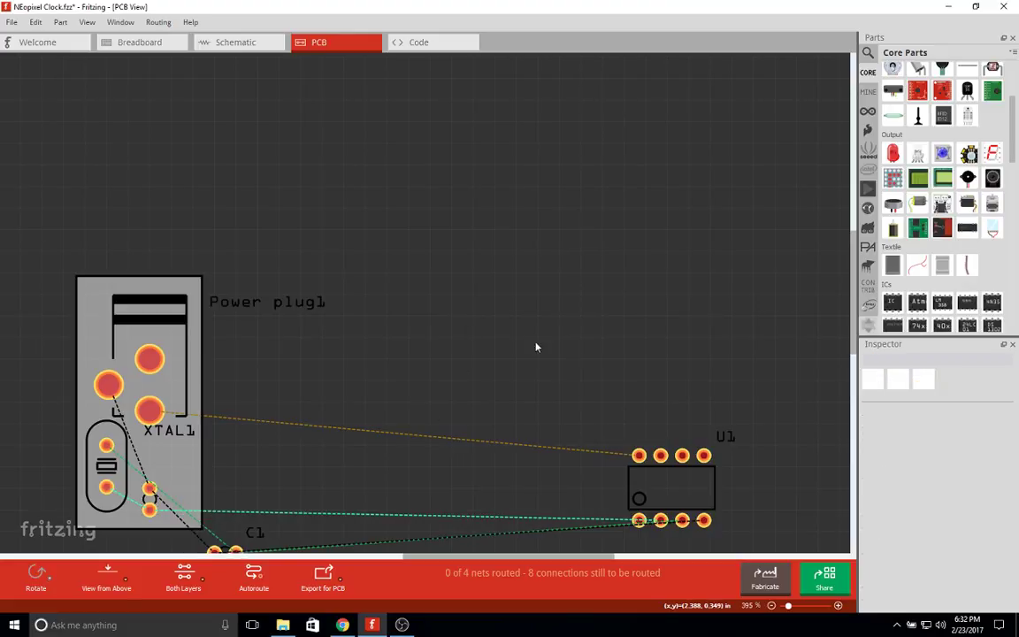
{"action": "left_click", "coordinate": [234, 550]}
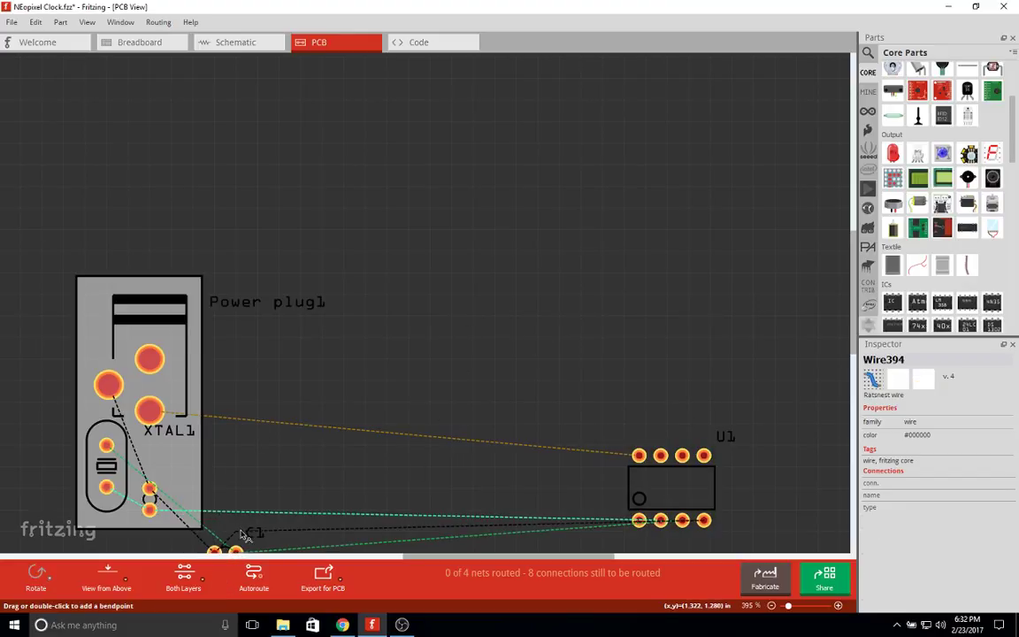
{"action": "double_click", "coordinate": [245, 534]}
{"action": "key", "text": "ctrl+z"}
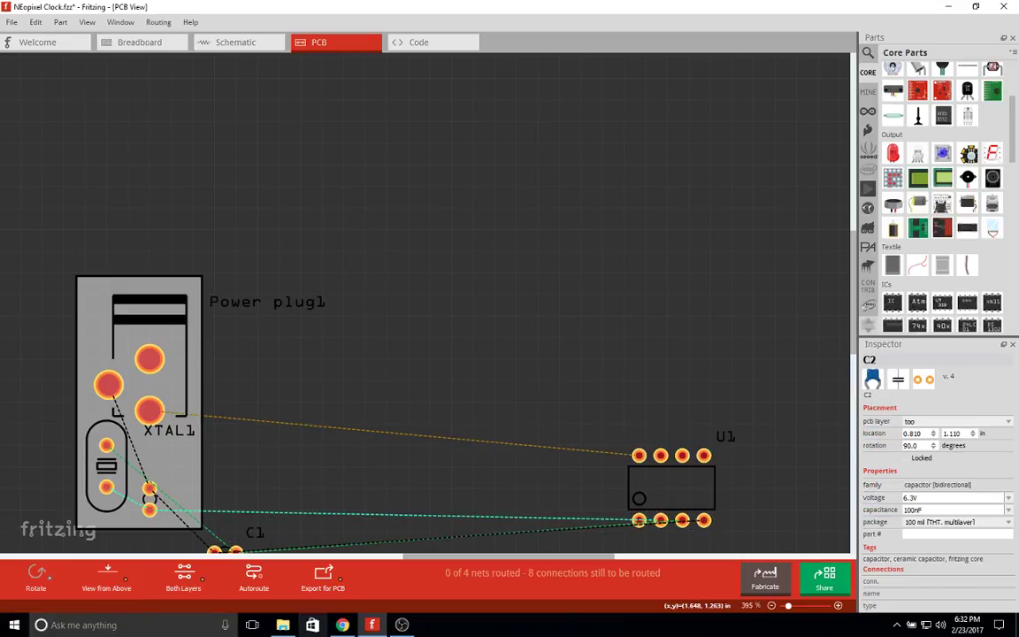
Switch to Chrome and bring up the YouTube page with the GLITCH SWING/FUNK Mix June 2016.
{"action": "key", "text": "alt+Tab"}
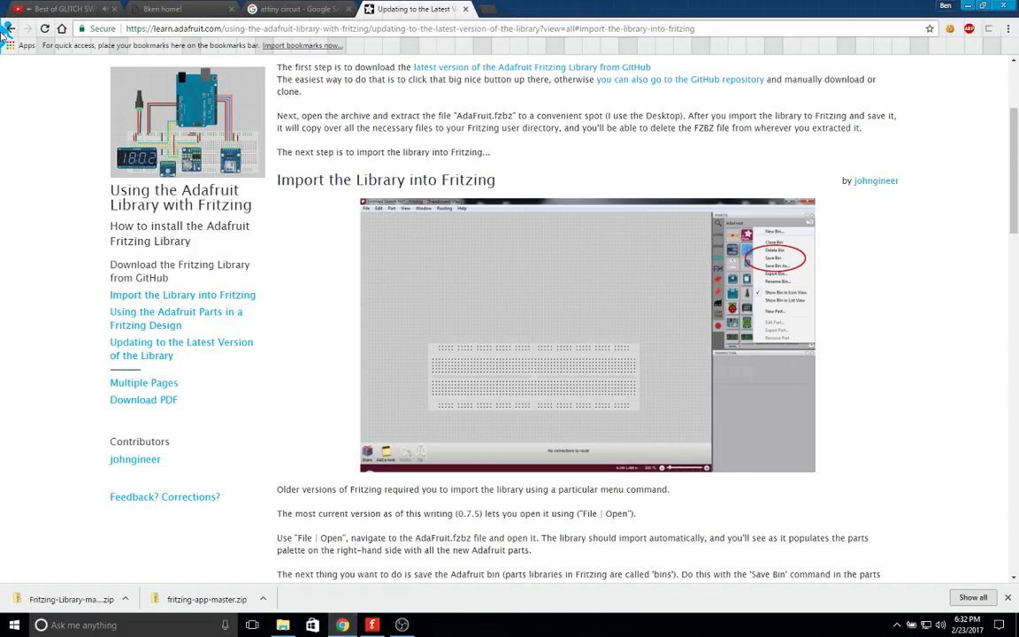
{"action": "left_click", "coordinate": [31, 11]}
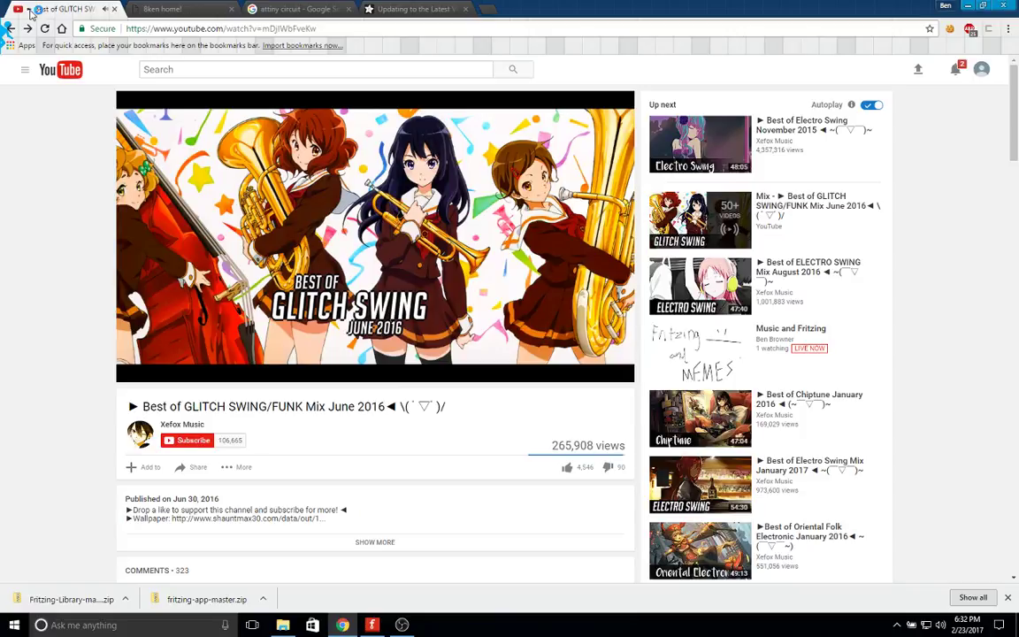